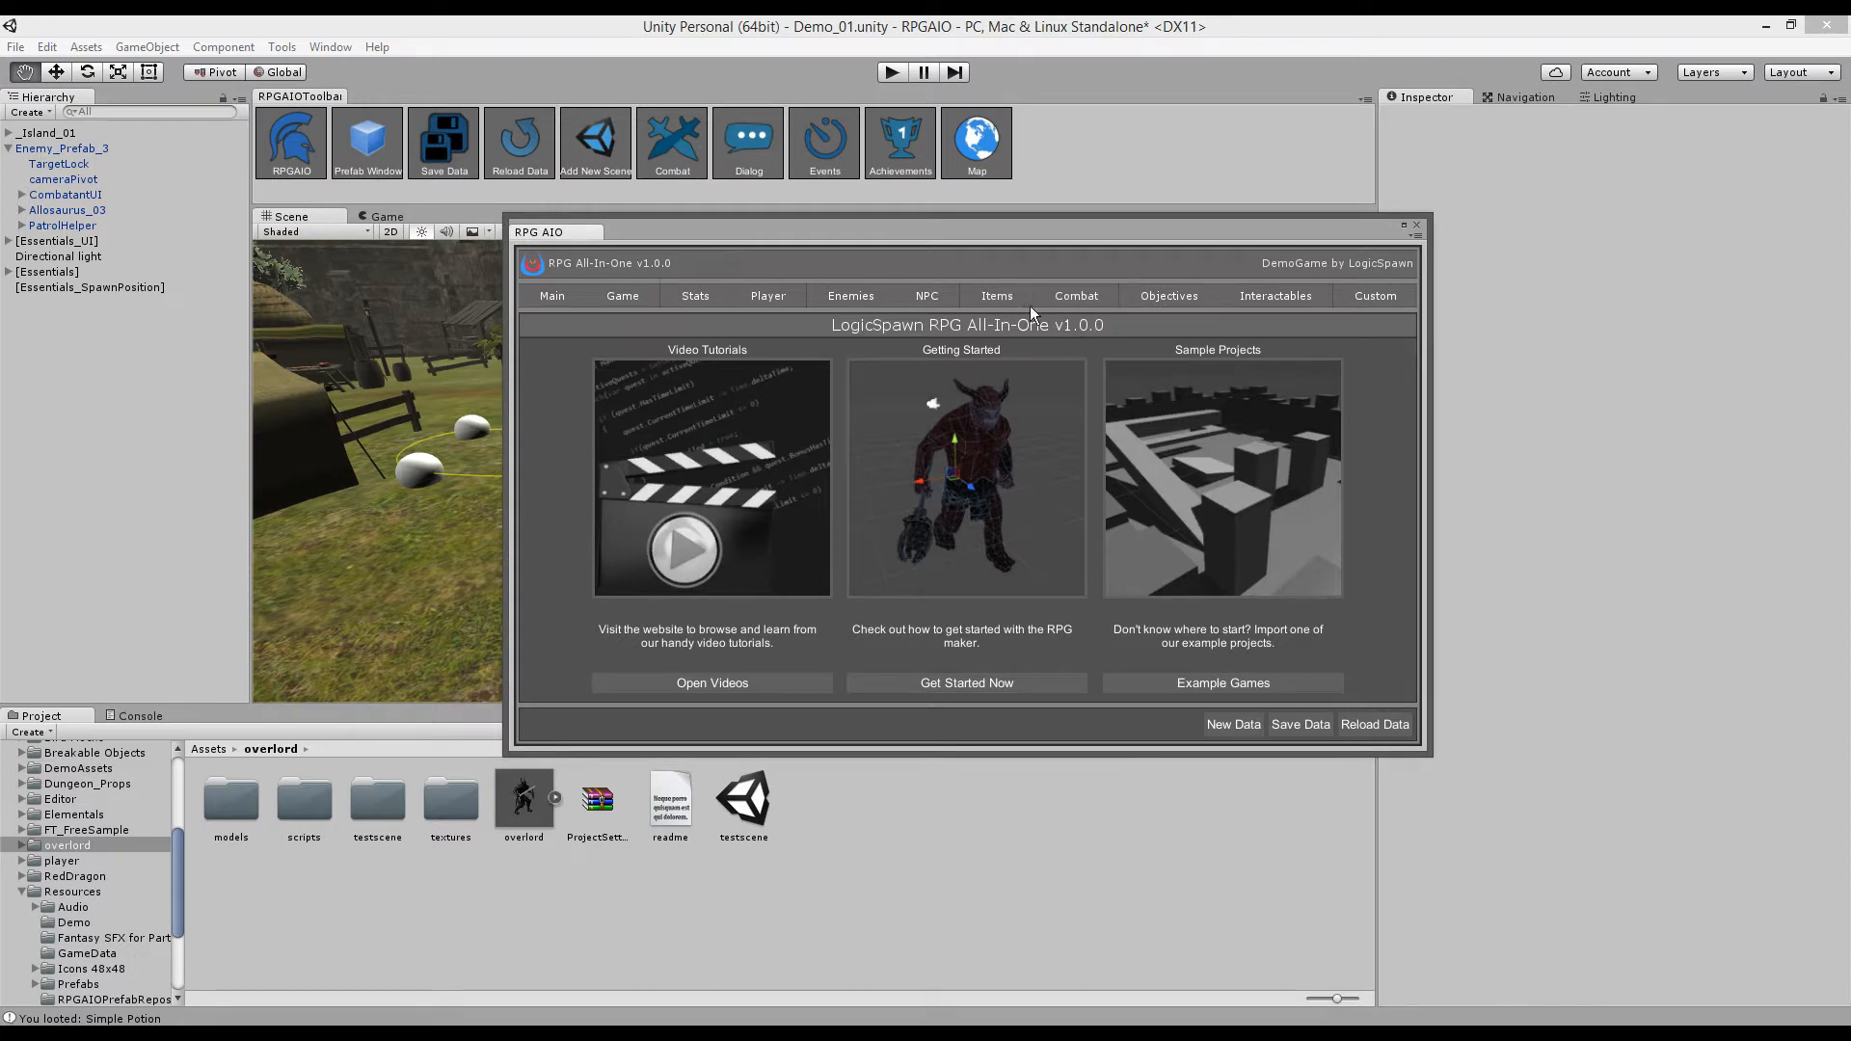
- Show the Combat options page, toggling NPCs Fight on and back off so it stays unchecked
{"action": "left_click", "coordinate": [1061, 297]}
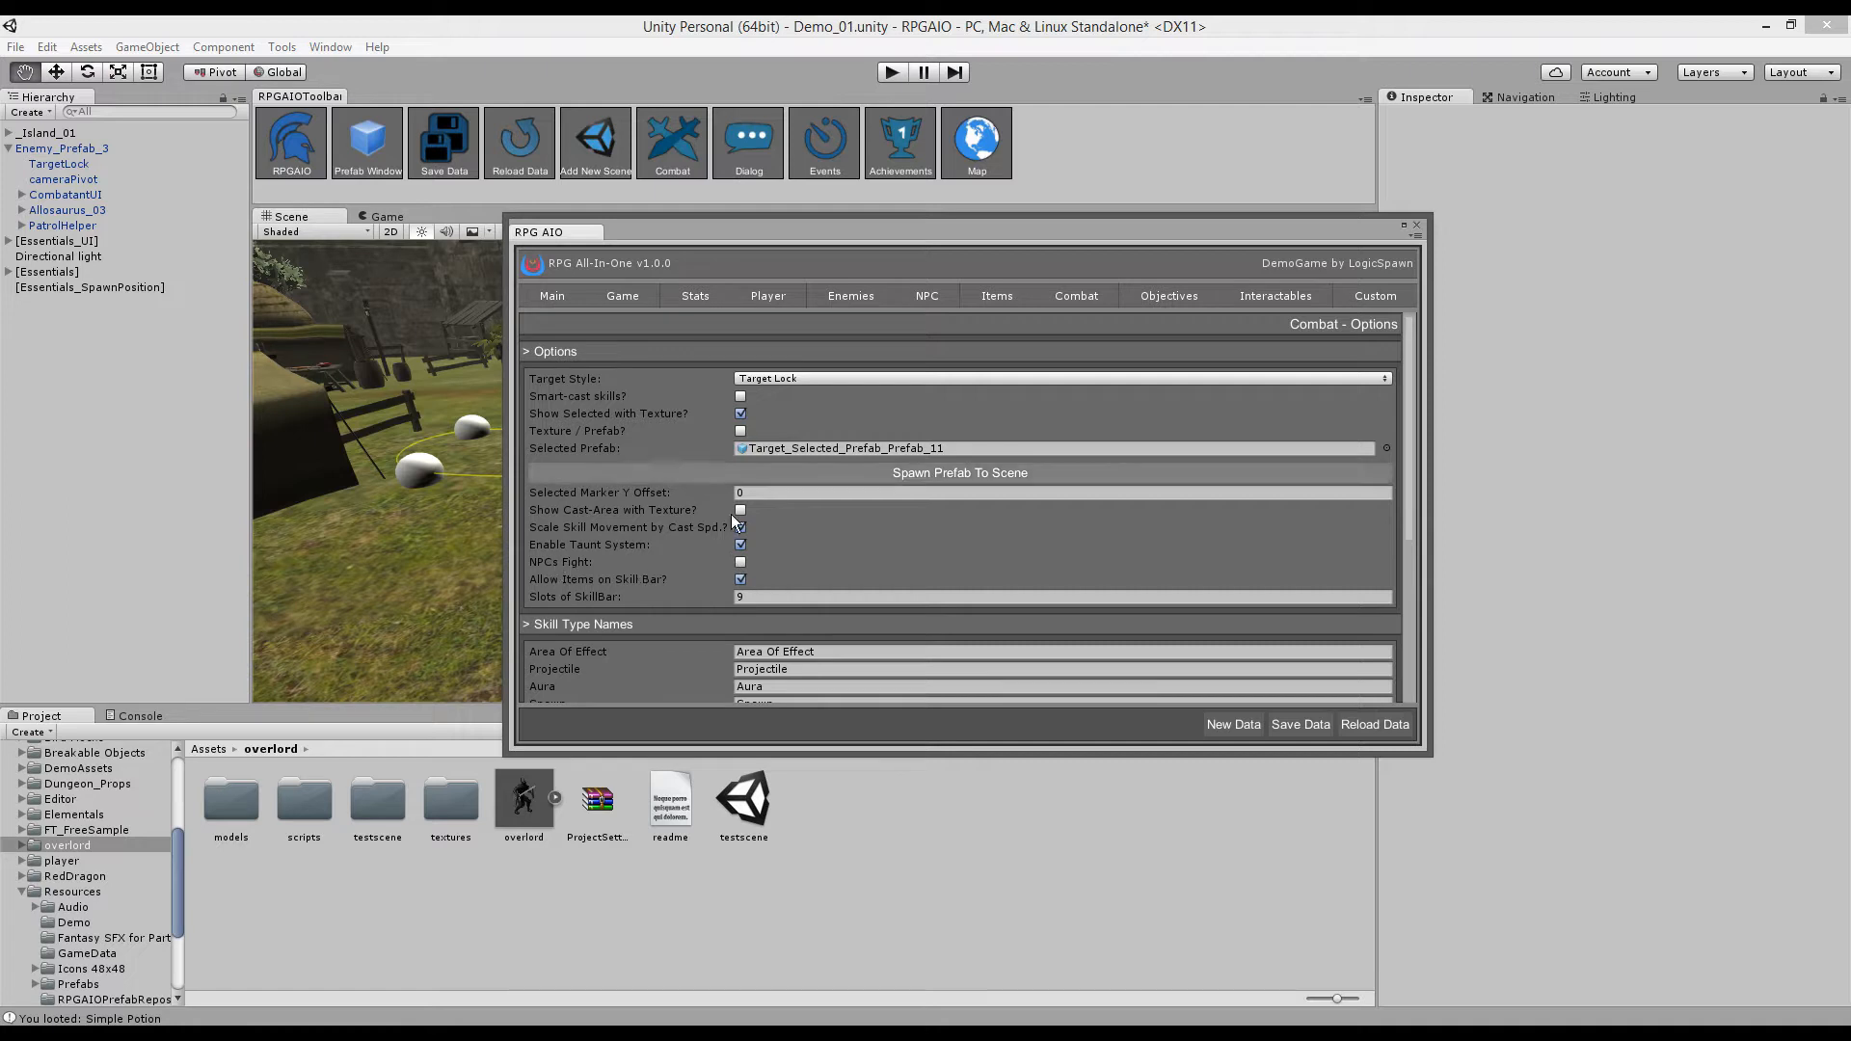
{"action": "left_click", "coordinate": [743, 562]}
{"action": "left_click", "coordinate": [742, 562]}
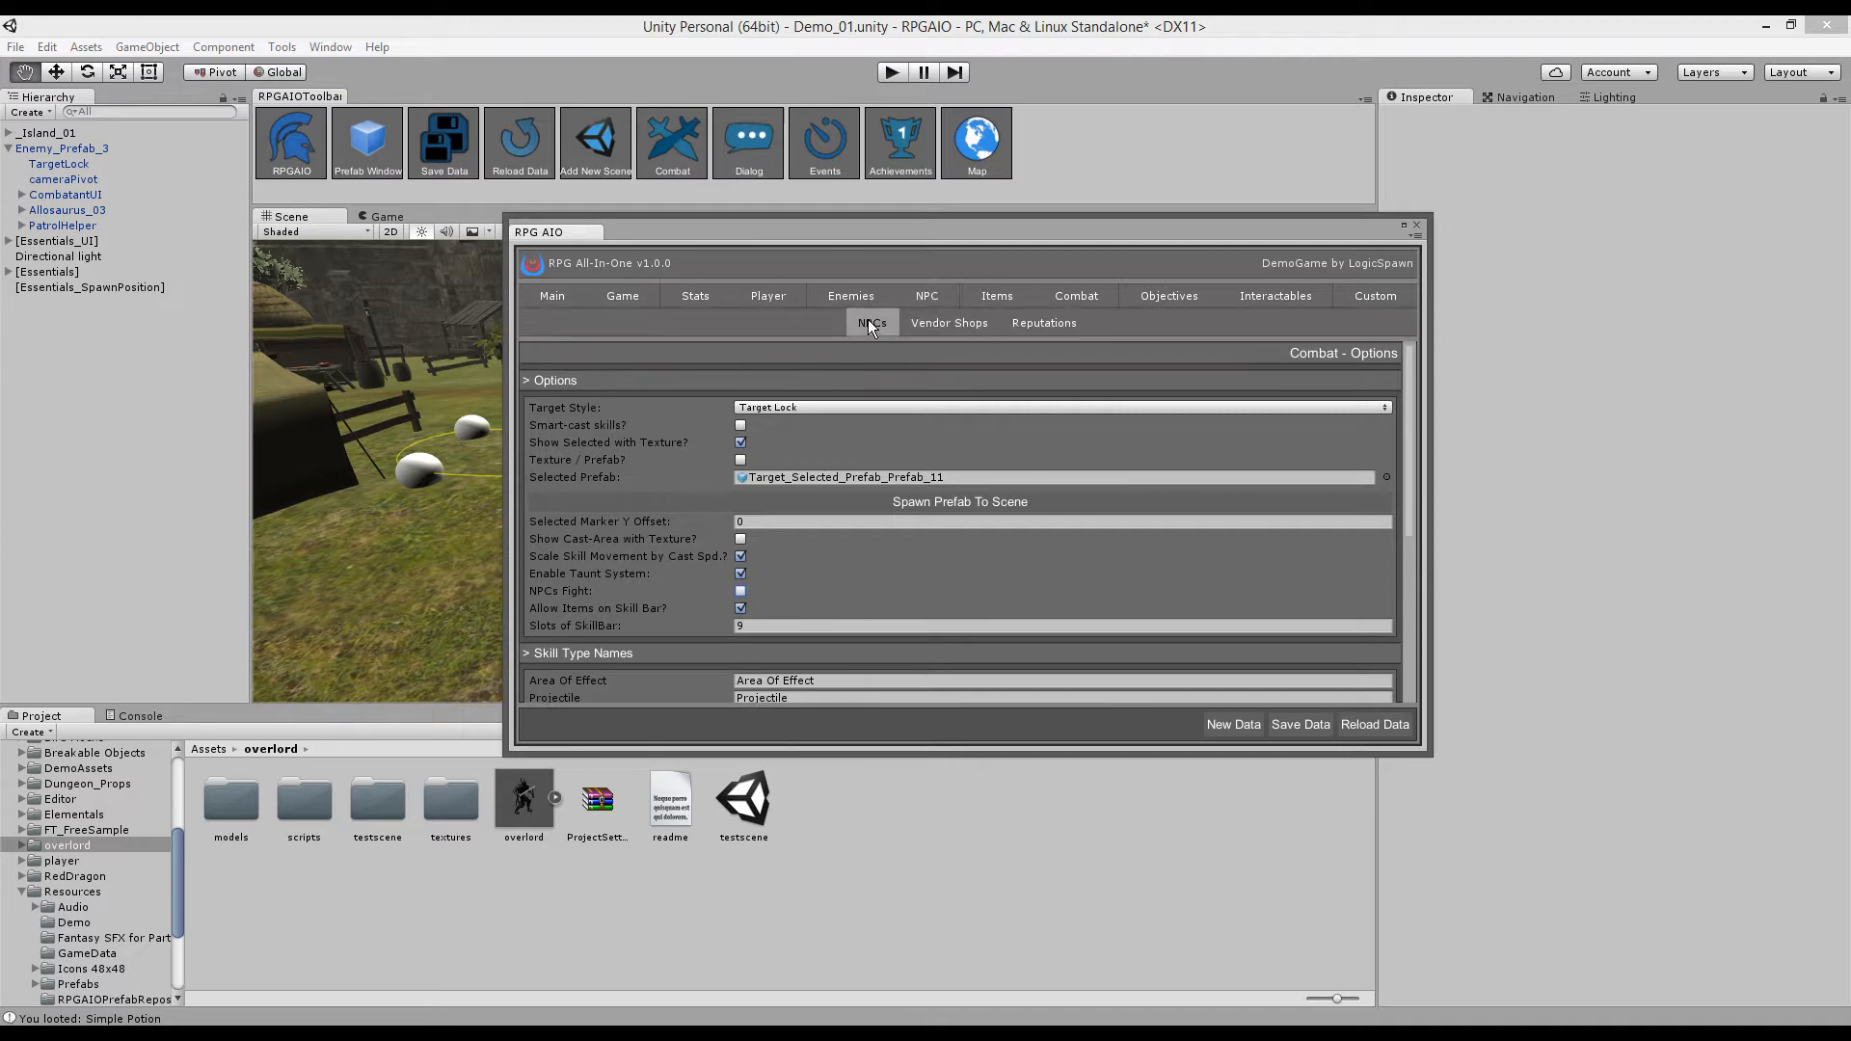
- Add a new NPC entry and rename it TheOverlord
{"action": "left_click", "coordinate": [870, 326]}
{"action": "left_click", "coordinate": [605, 328]}
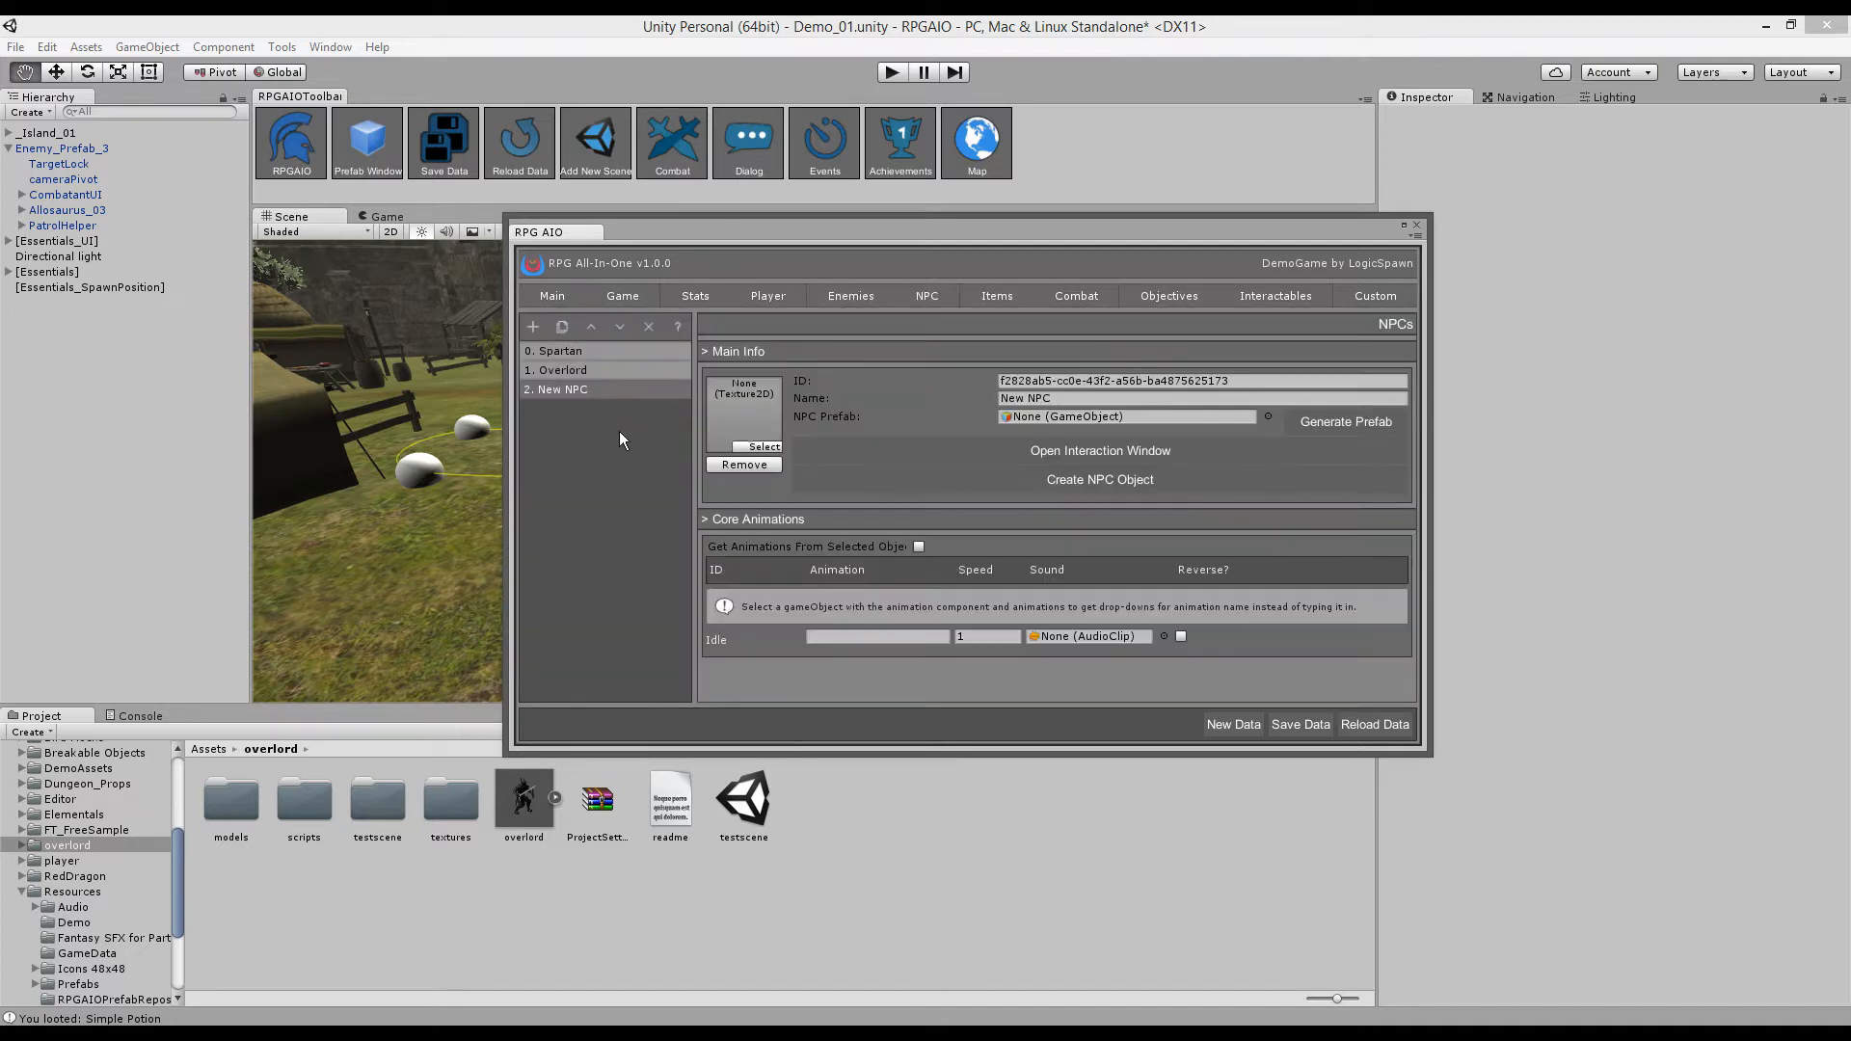
{"action": "left_click", "coordinate": [1137, 396]}
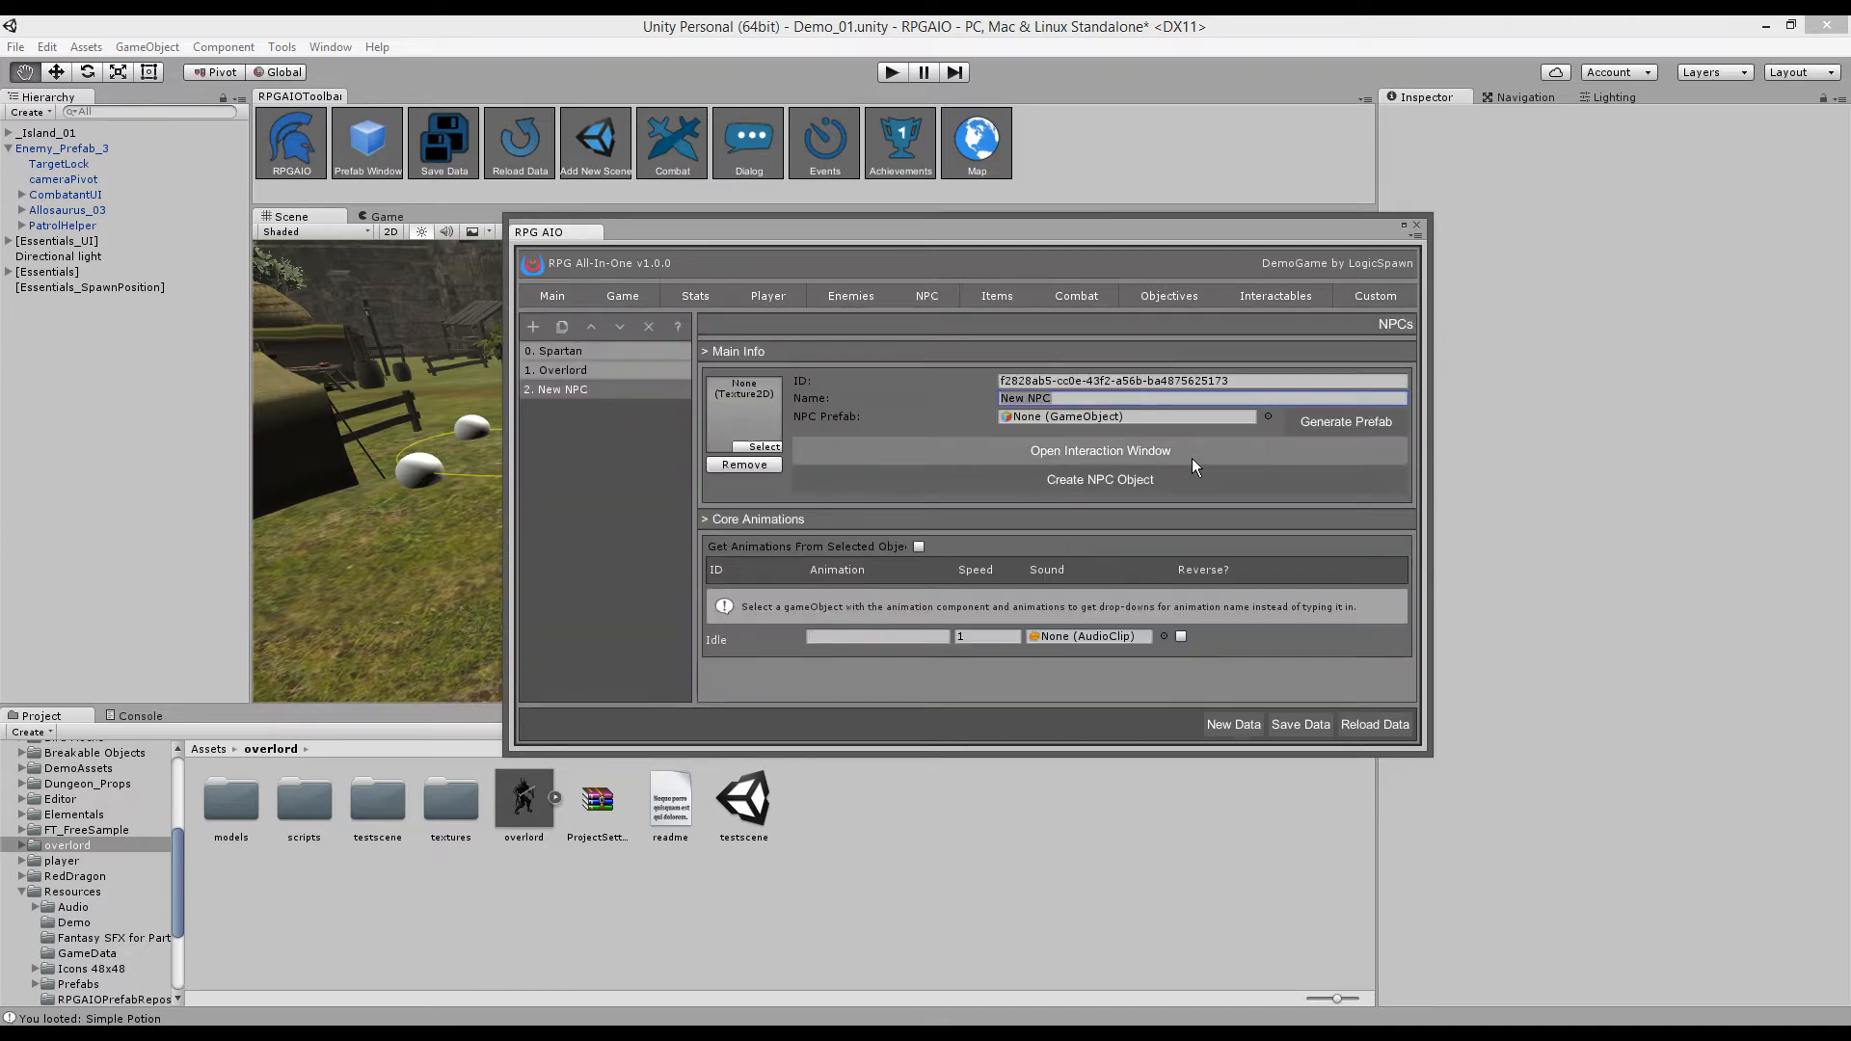
{"action": "type", "text": "TheOverlord"}
{"action": "left_click", "coordinate": [1041, 415]}
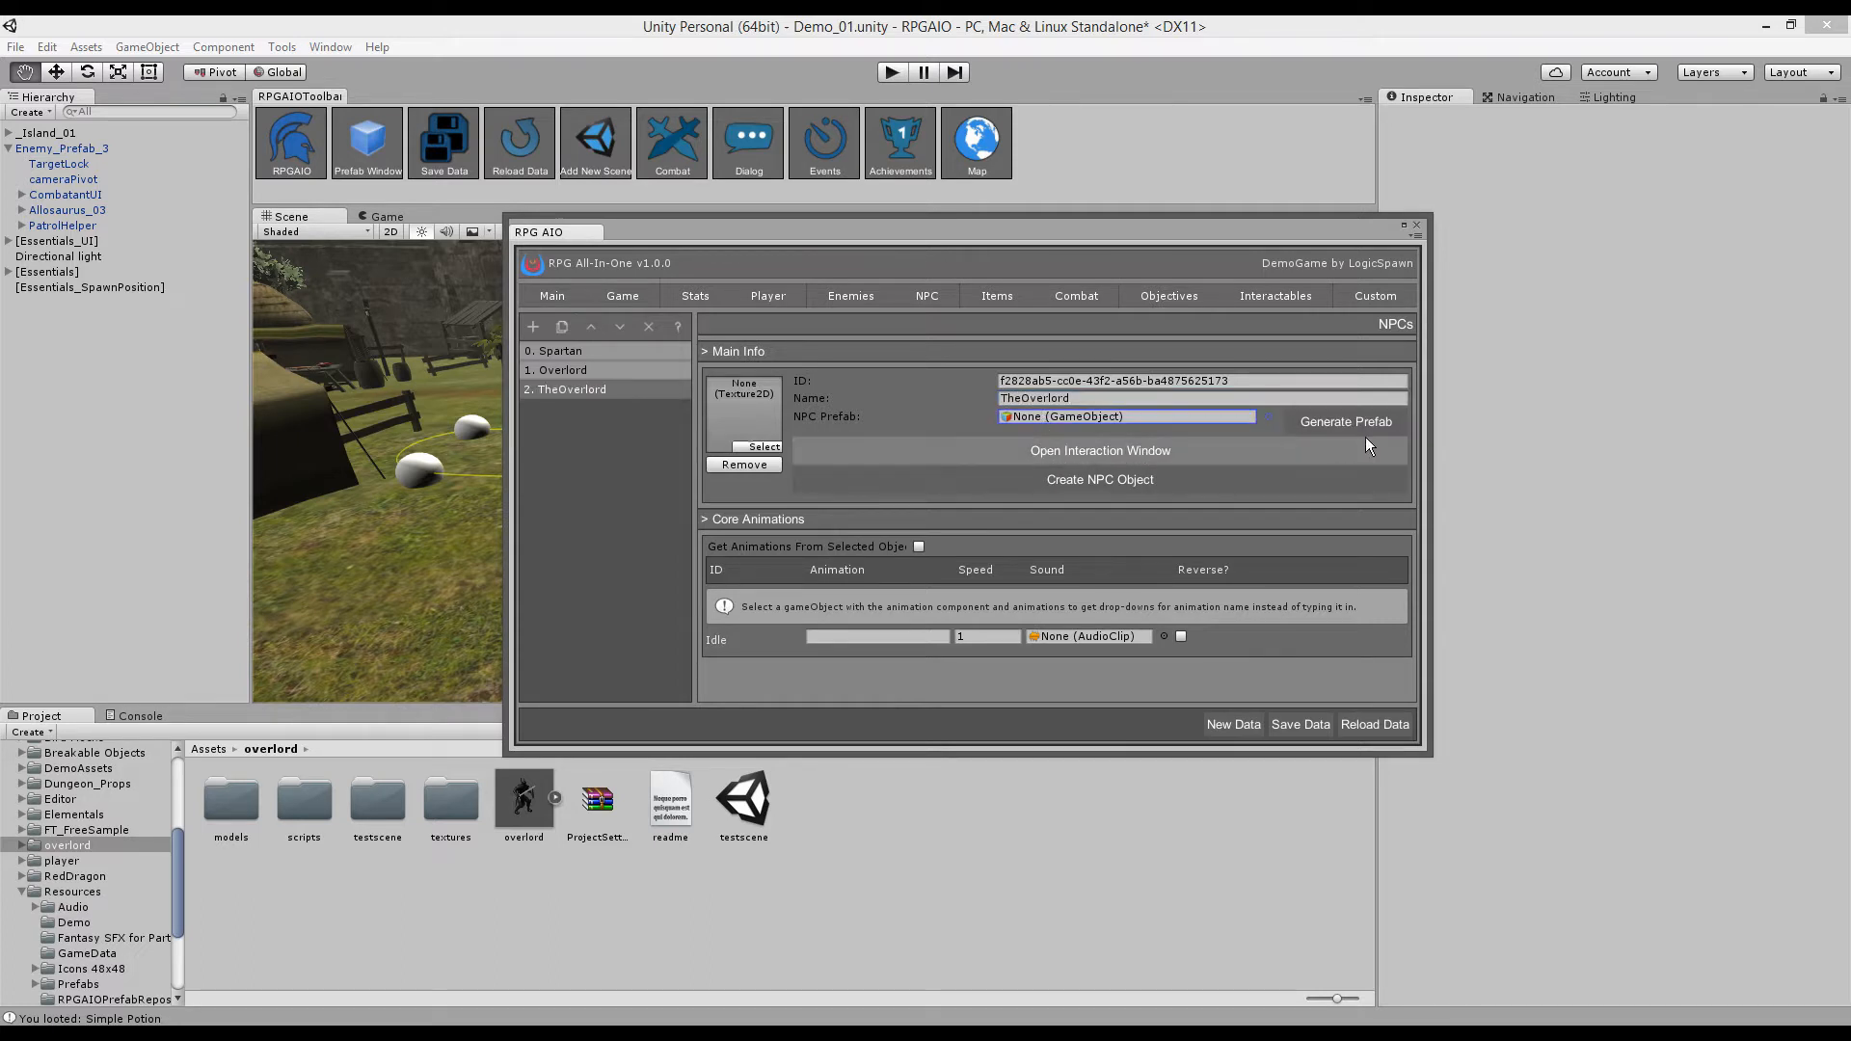
- Move NPC_Prefab_6 forward along Z to 3.759 and select its Capsule child
{"action": "left_click_drag", "start_coordinate": [1105, 228], "coordinate": [1369, 260]}
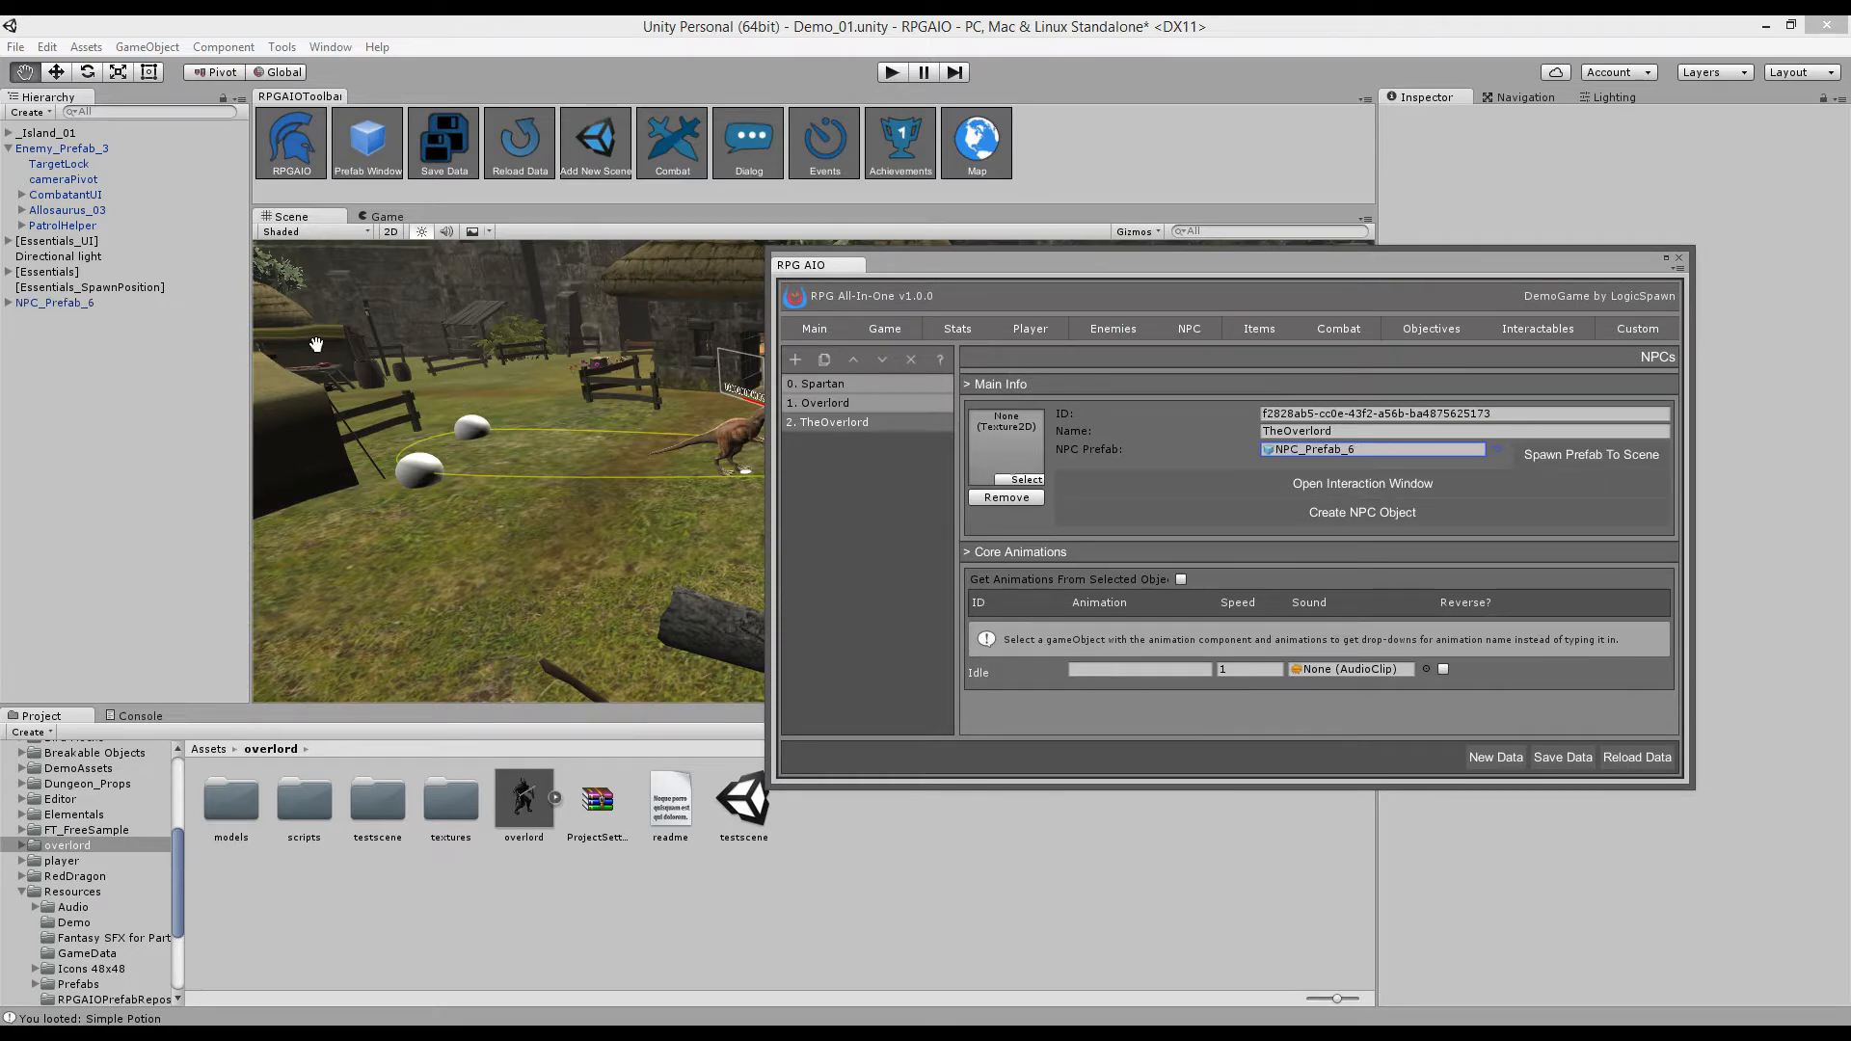
{"action": "double_click", "coordinate": [90, 303]}
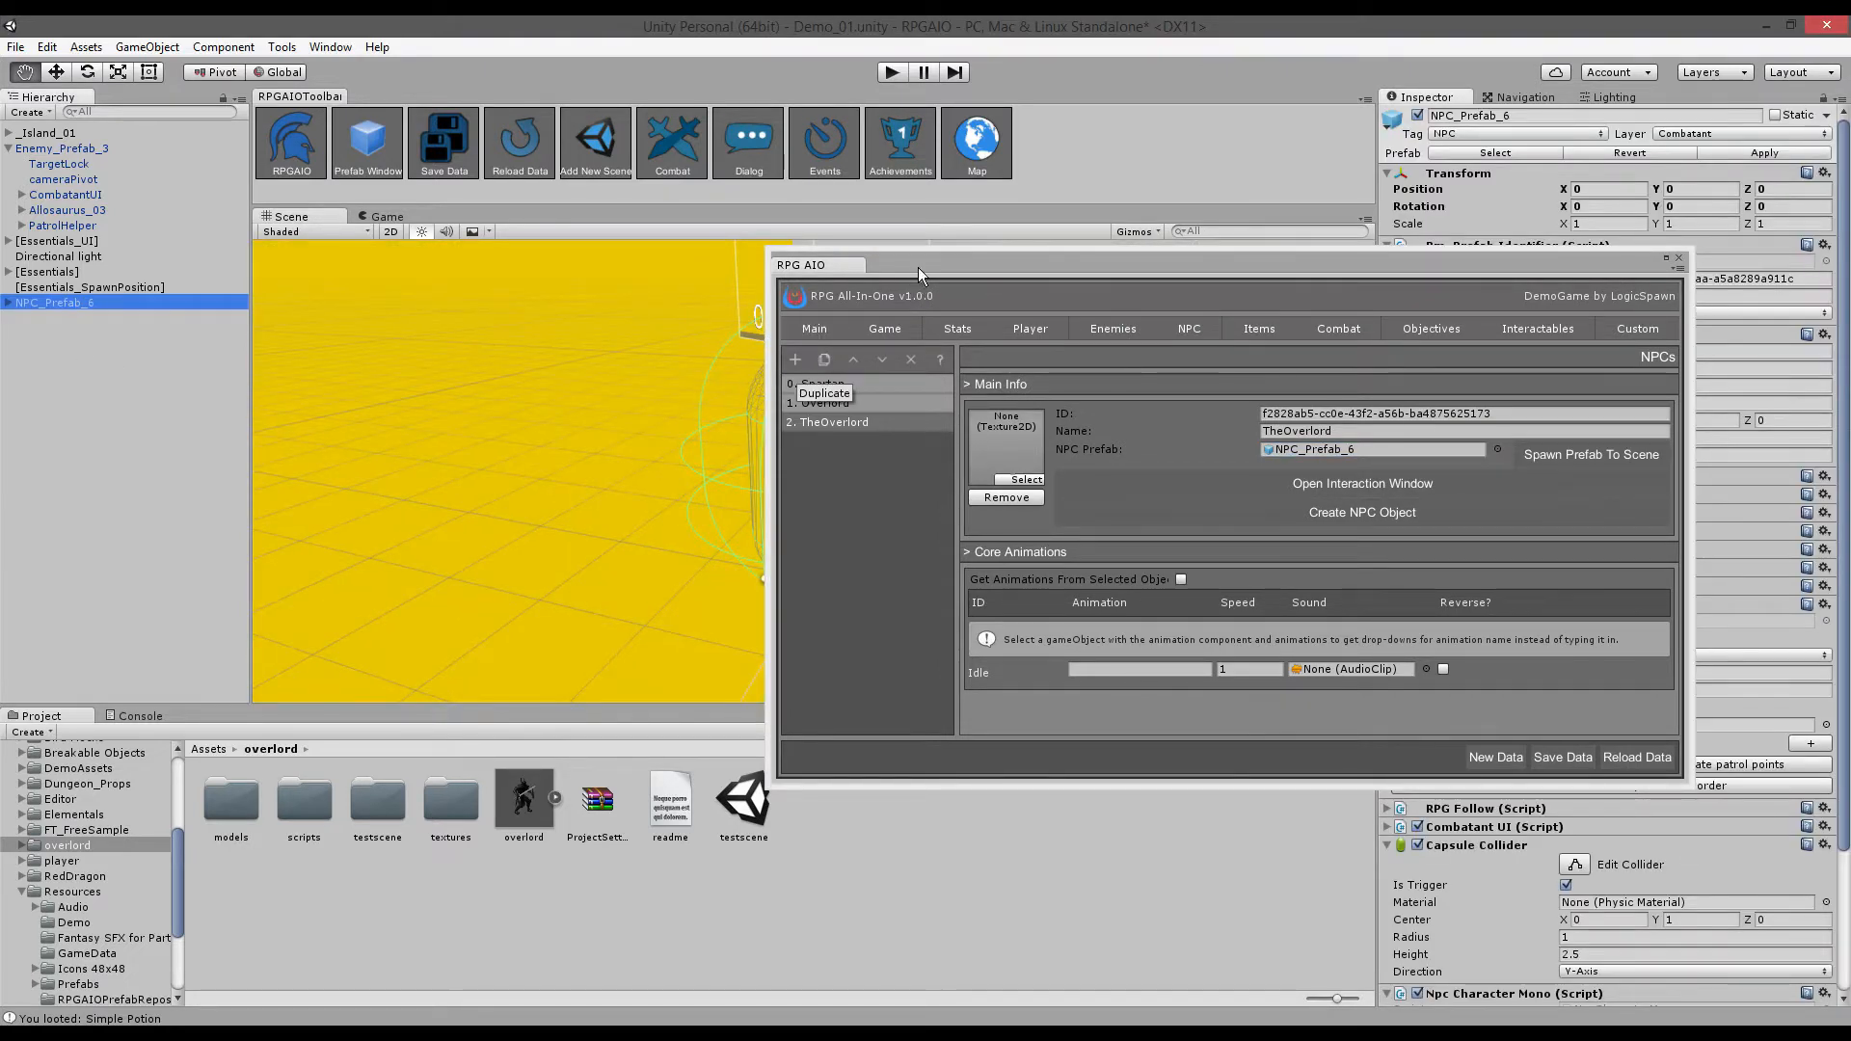
{"action": "left_click_drag", "start_coordinate": [919, 267], "coordinate": [1235, 317]}
{"action": "key", "text": "w"}
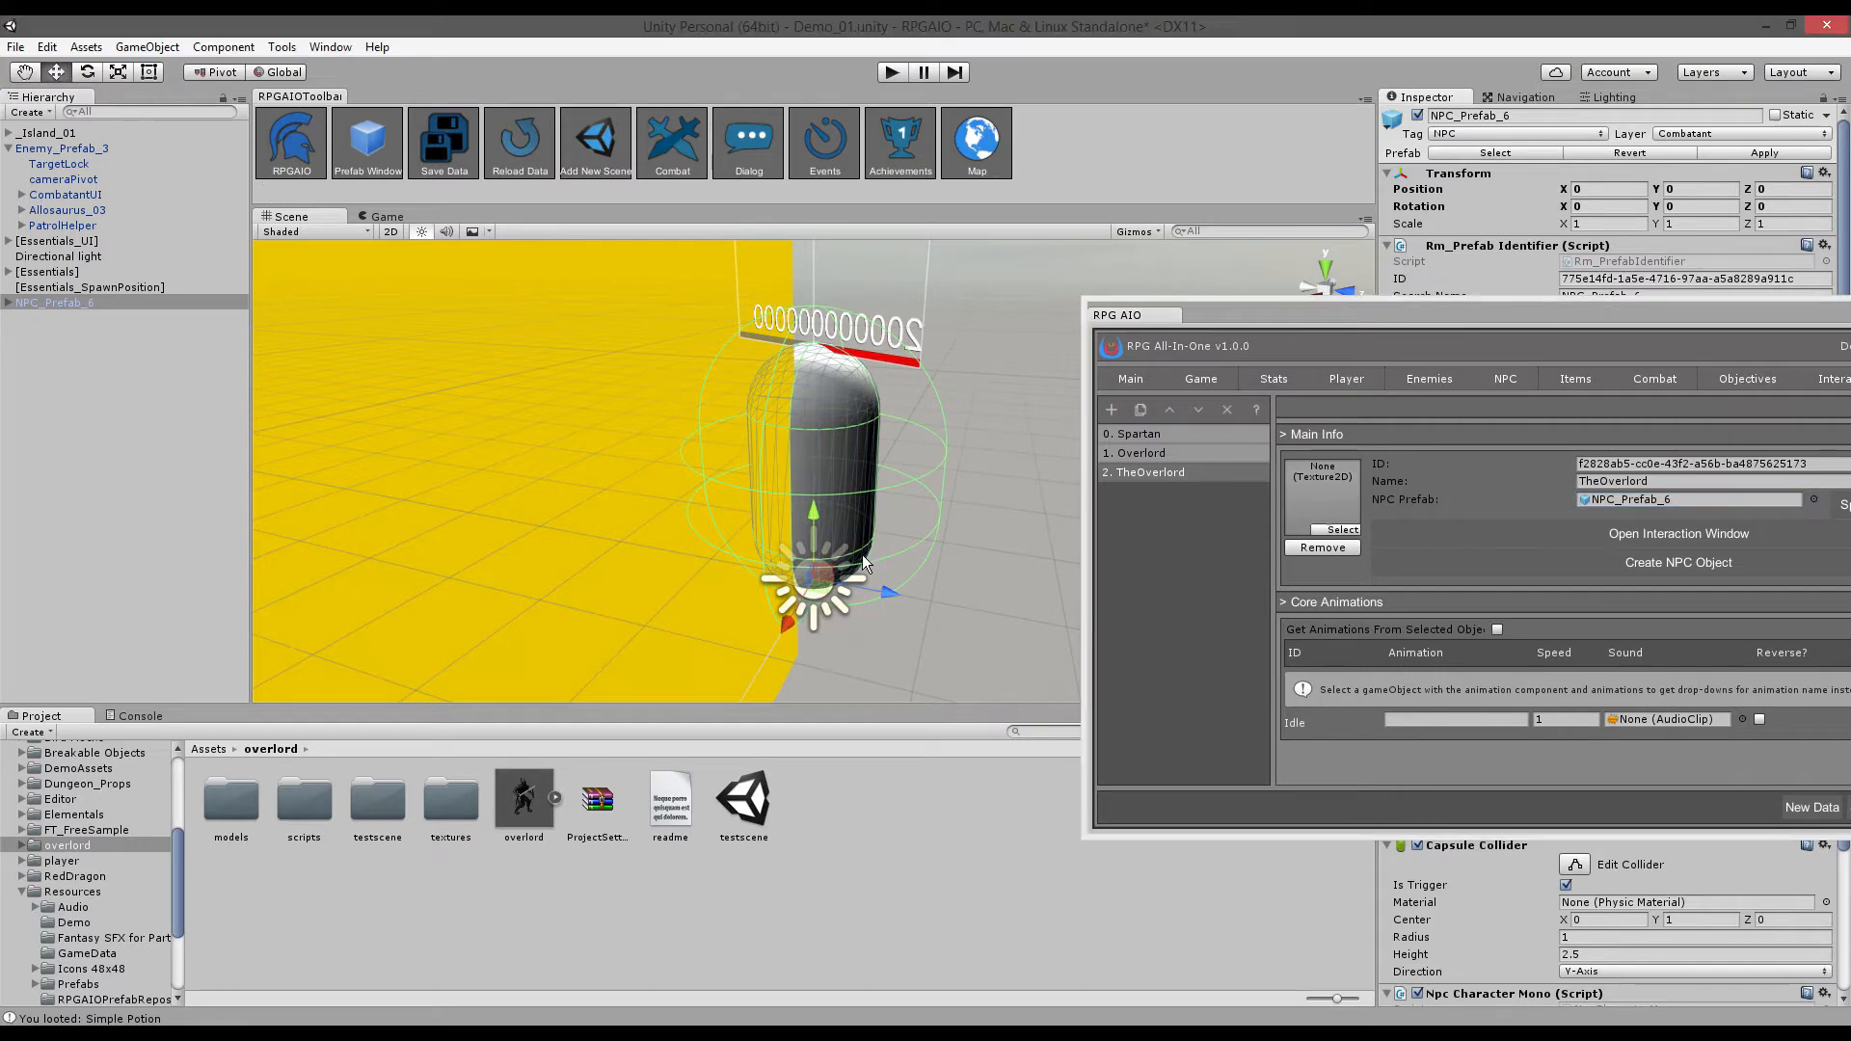
{"action": "left_click_drag", "start_coordinate": [862, 553], "coordinate": [855, 923]}
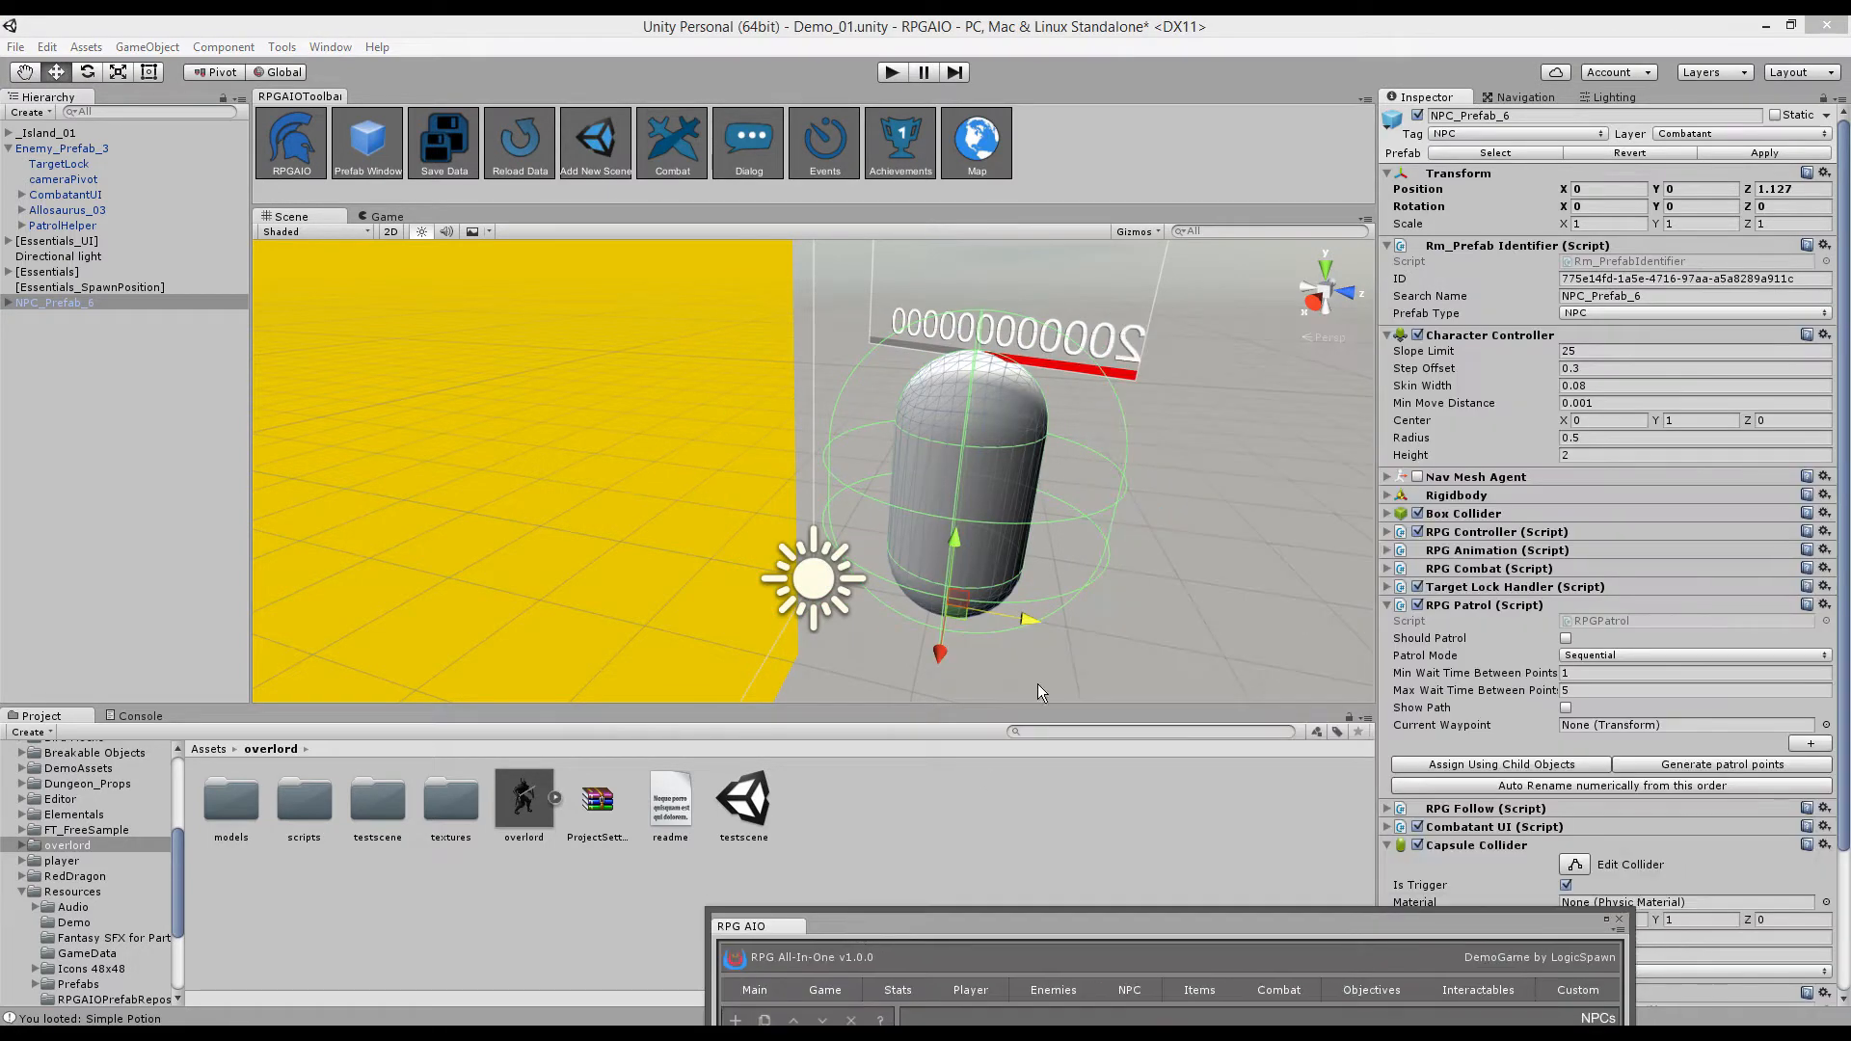
{"action": "left_click_drag", "start_coordinate": [1028, 621], "coordinate": [1783, 743]}
{"action": "key", "text": "f"}
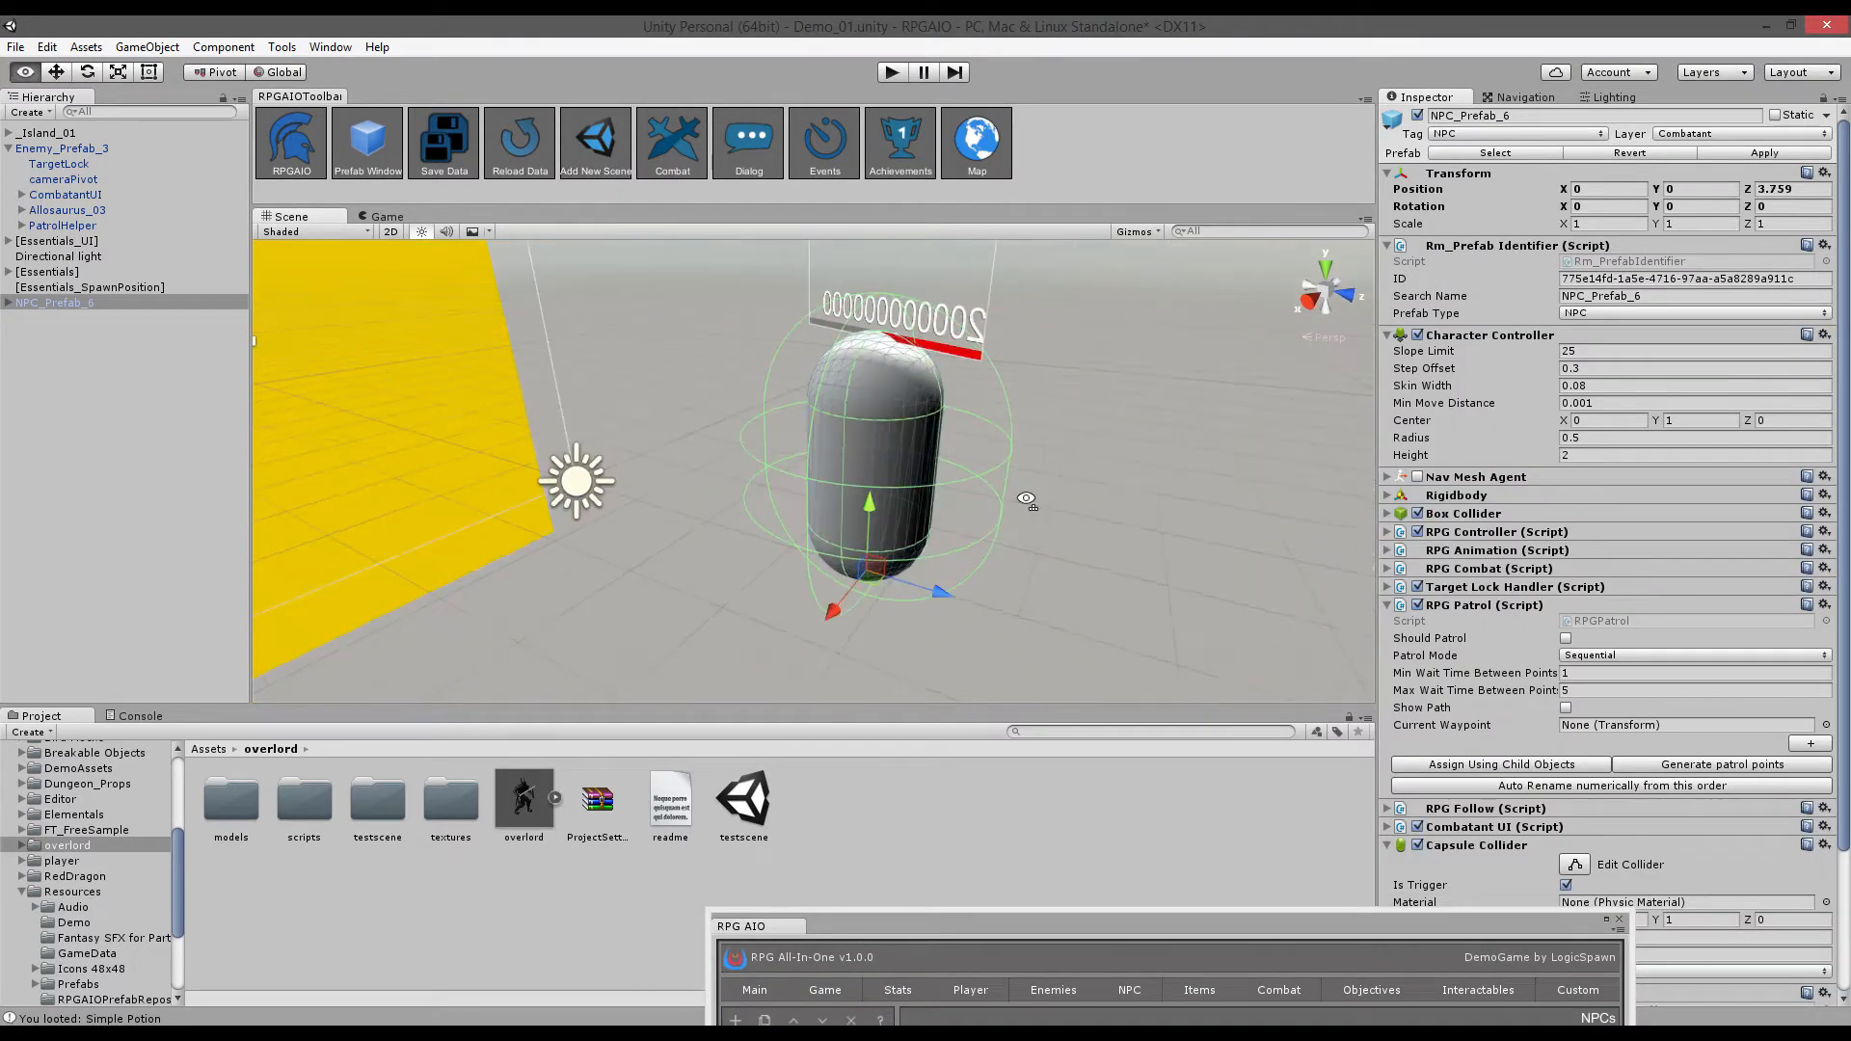
{"action": "left_click_drag", "start_coordinate": [1253, 531], "coordinate": [412, 484], "text": "alt"}
{"action": "right_click_drag", "start_coordinate": [948, 490], "coordinate": [949, 525]}
{"action": "left_click", "coordinate": [9, 302]}
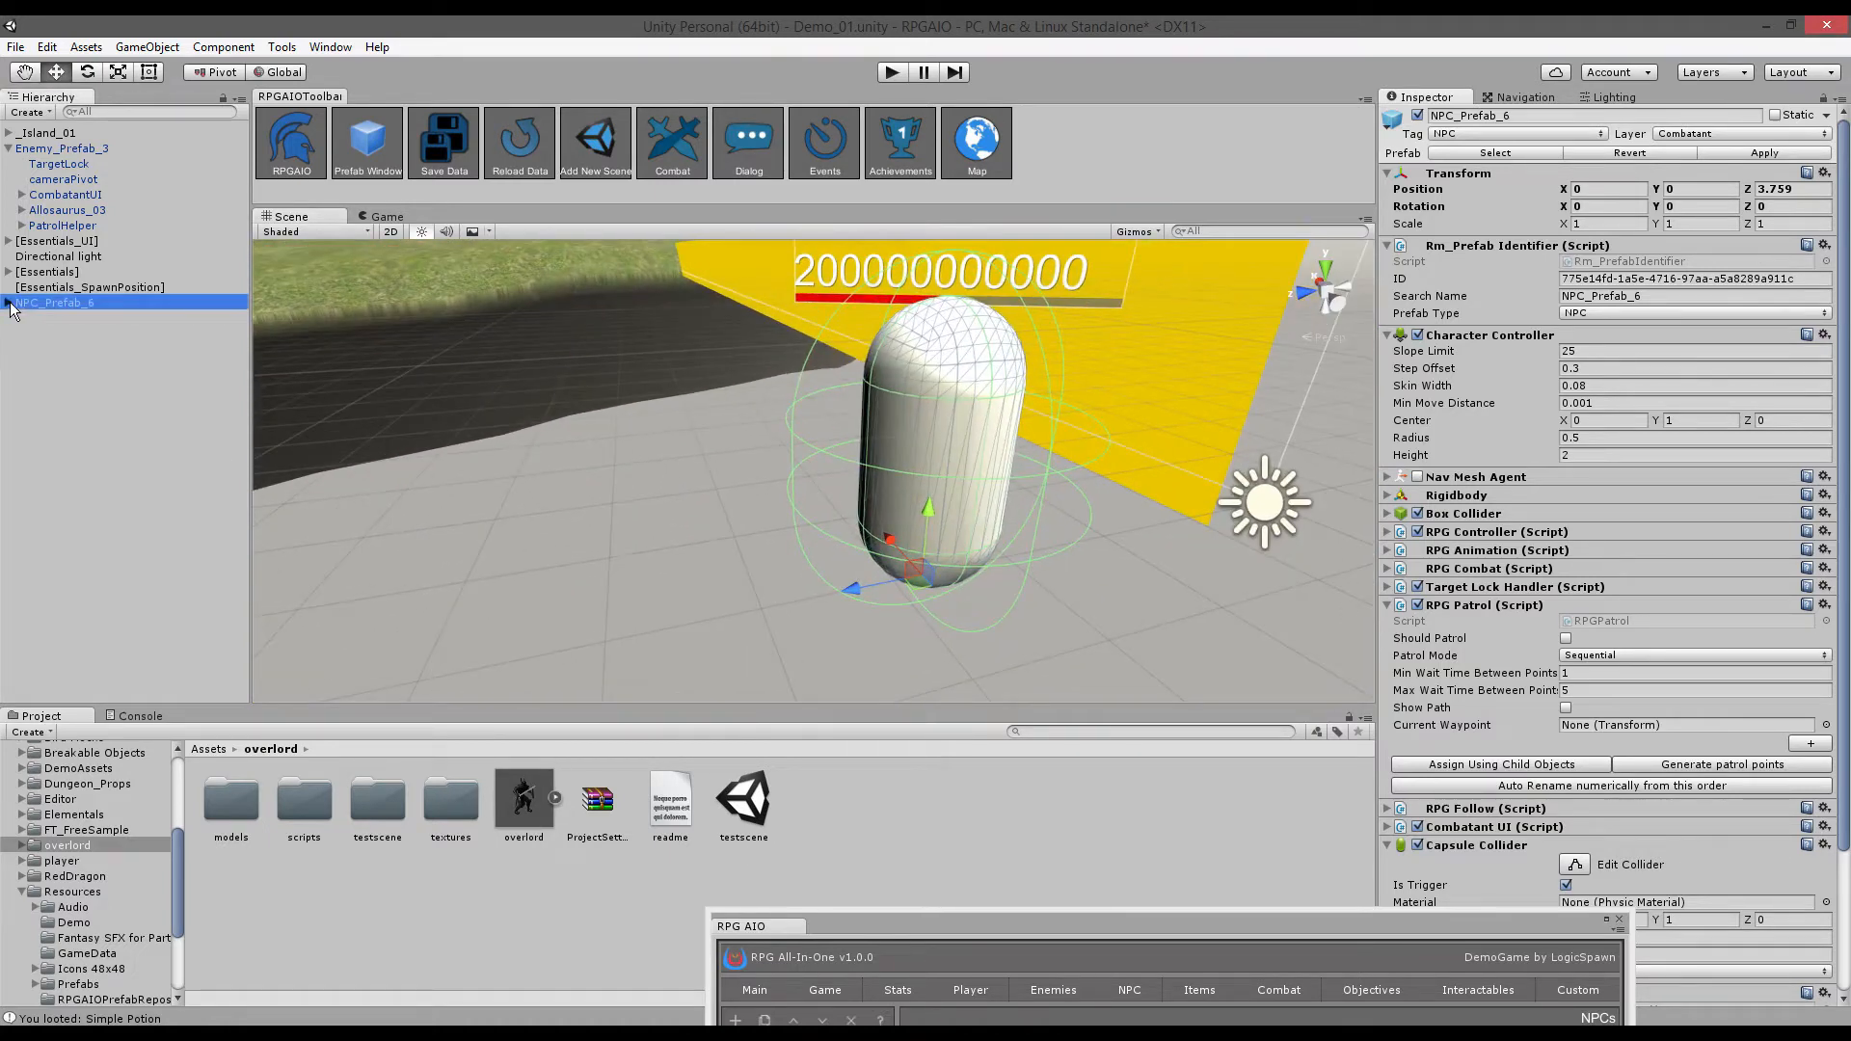
{"action": "left_click", "coordinate": [82, 319]}
- Delete the Capsule, breaking the prefab instance, and put the overlord model under NPC_Prefab_6
{"action": "key", "text": "Delete"}
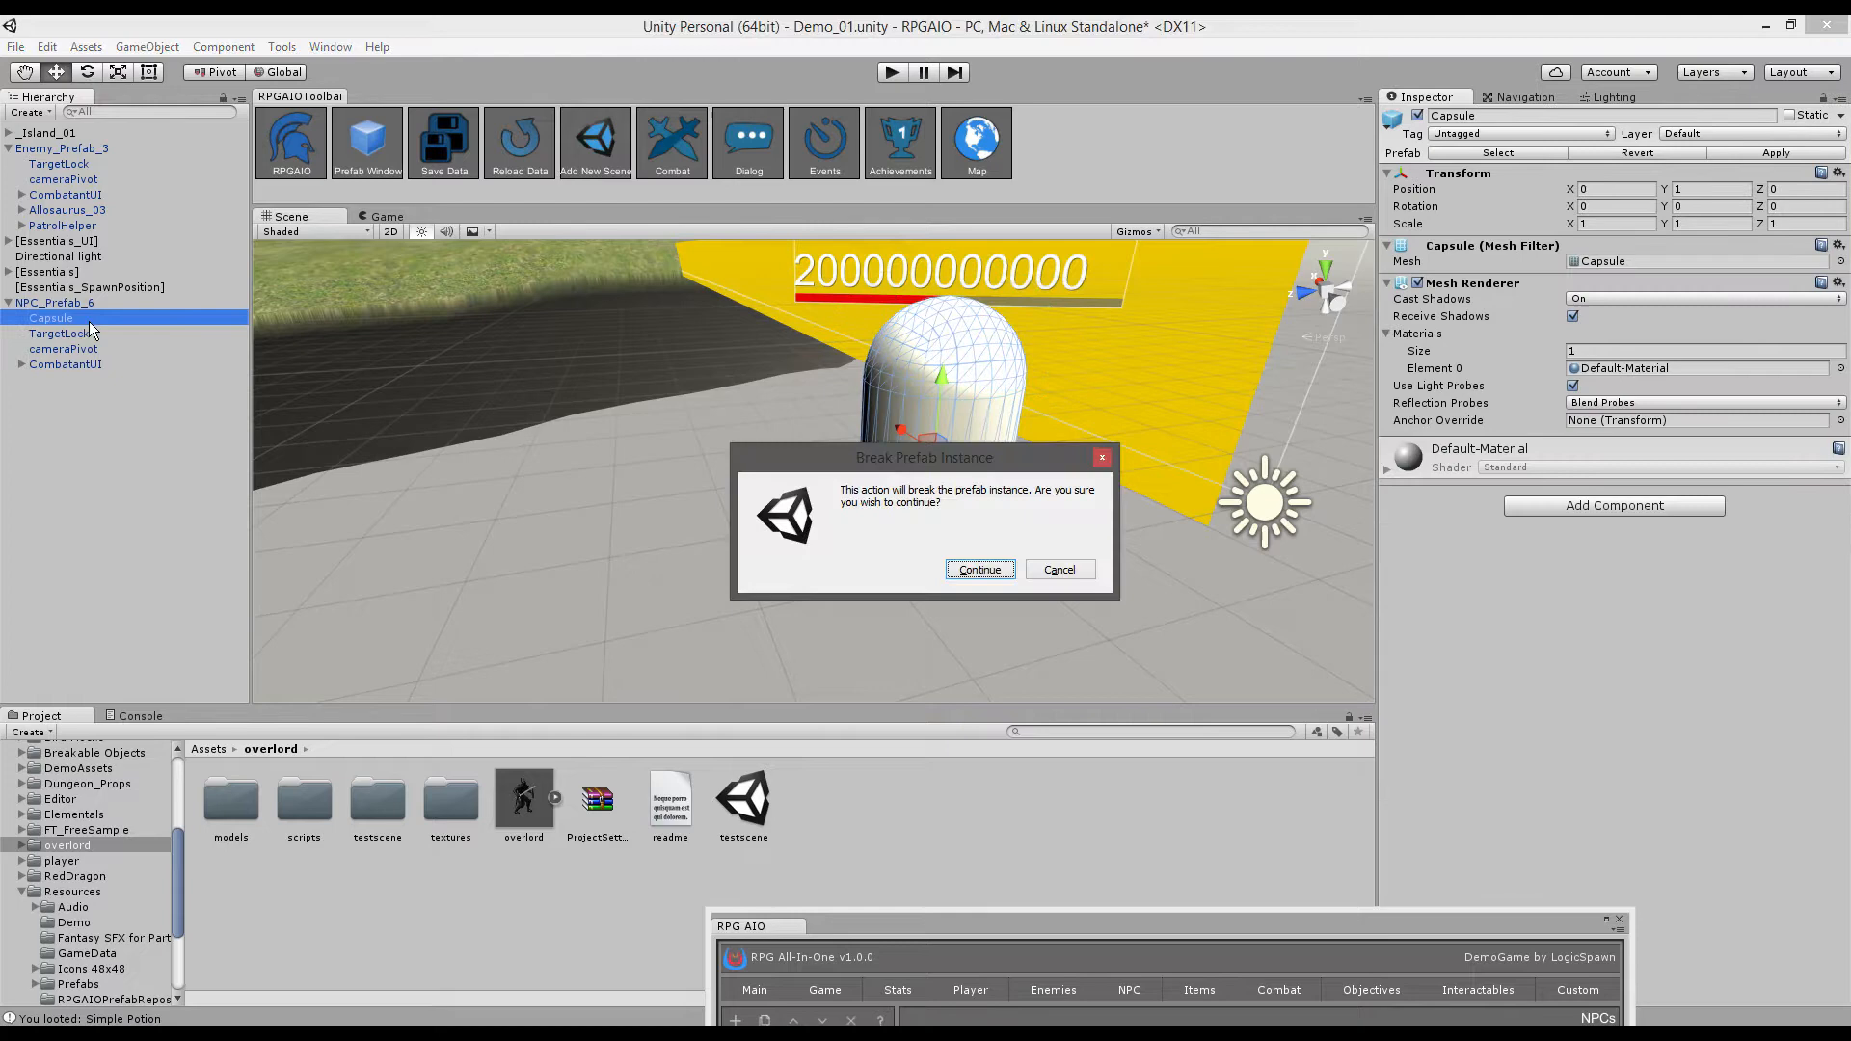
{"action": "left_click", "coordinate": [971, 569]}
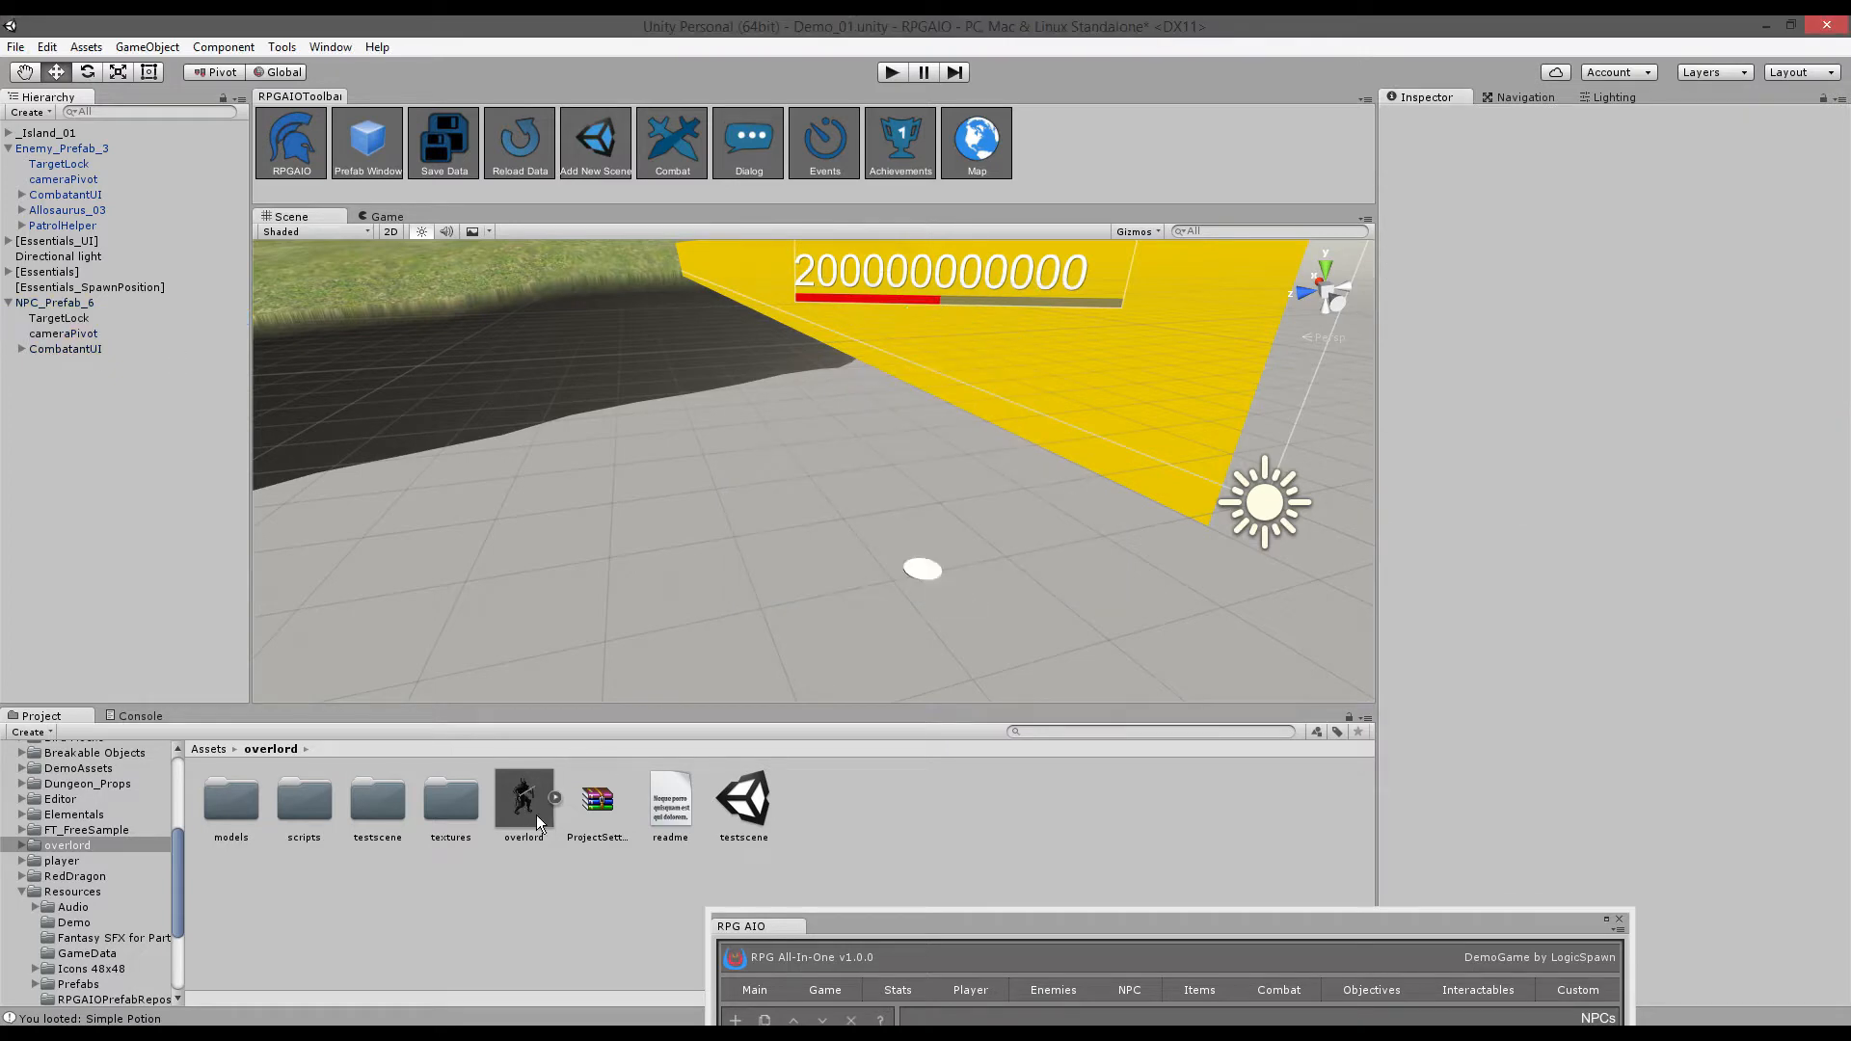
{"action": "left_click_drag", "start_coordinate": [534, 802], "coordinate": [73, 301]}
- Reset the overlord child's position to 0, 0, 0
{"action": "left_click", "coordinate": [49, 303]}
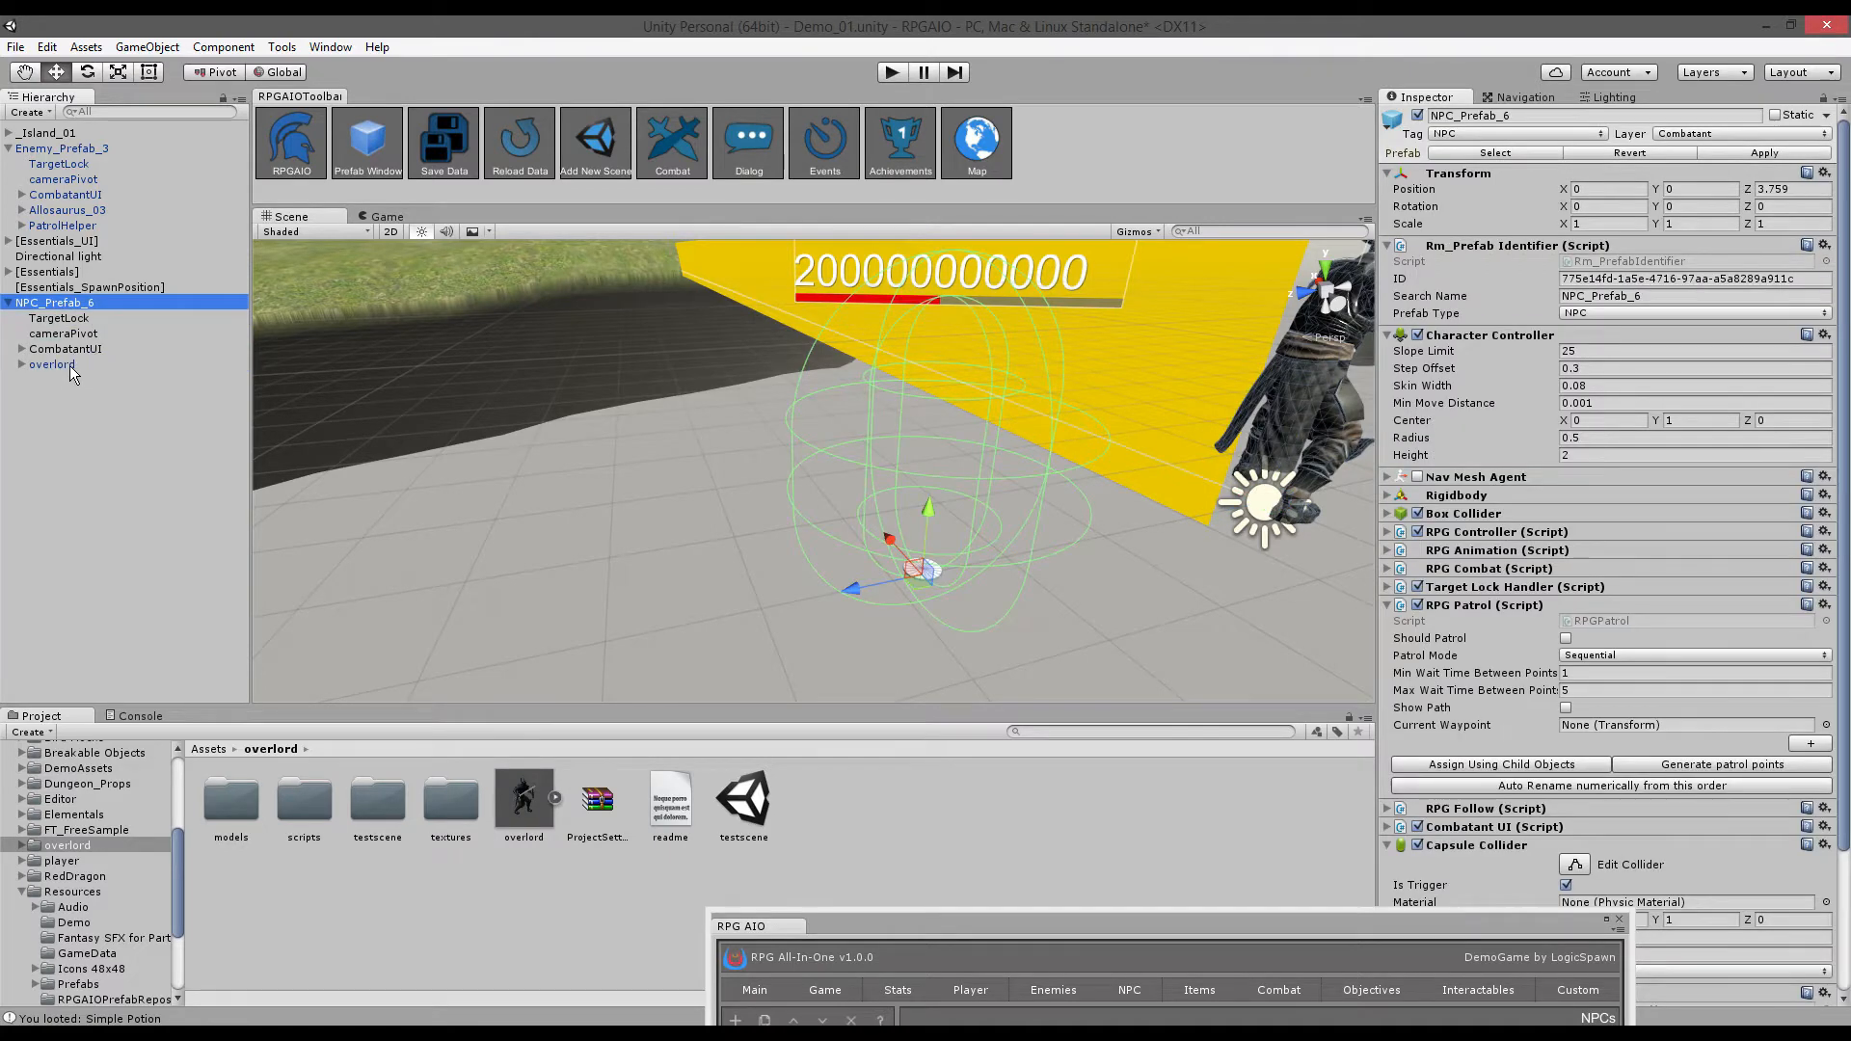
{"action": "left_click", "coordinate": [52, 365]}
{"action": "right_click", "coordinate": [1458, 175]}
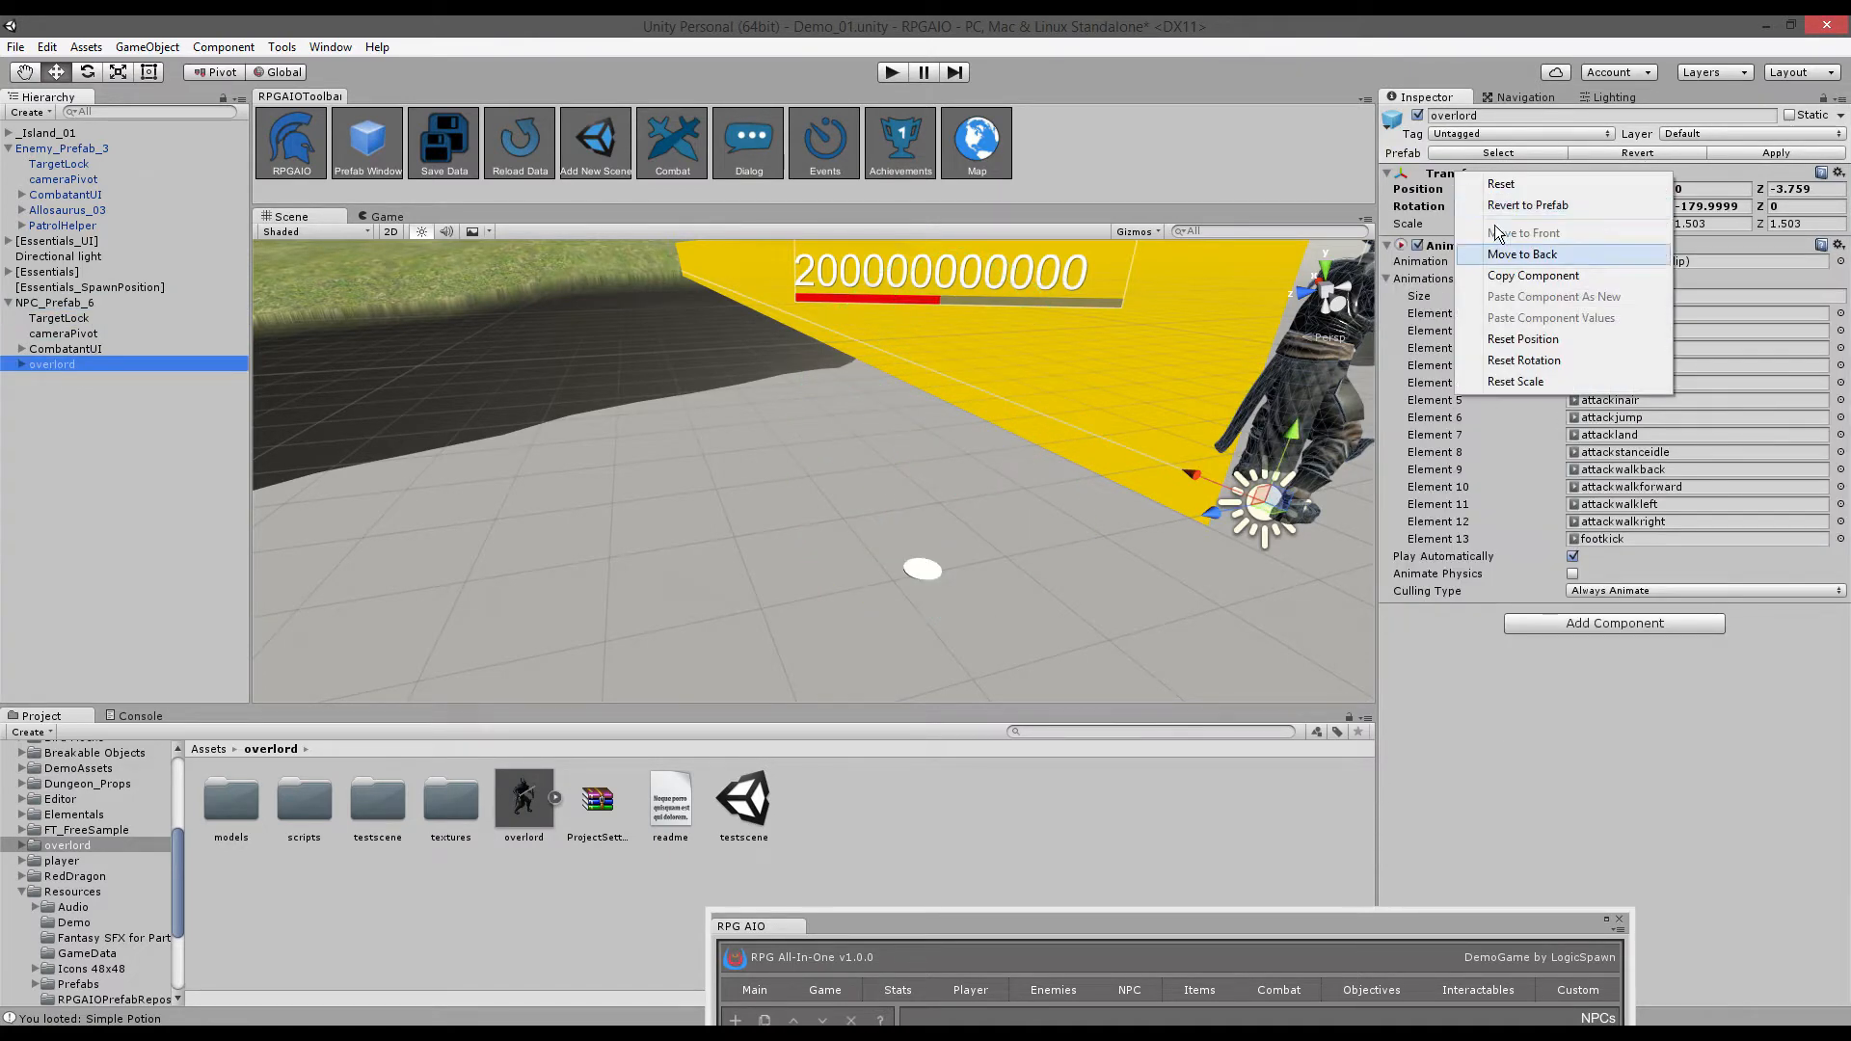
{"action": "left_click", "coordinate": [1523, 340]}
{"action": "left_click_drag", "start_coordinate": [1018, 392], "coordinate": [999, 419], "text": "alt"}
{"action": "left_click", "coordinate": [90, 300]}
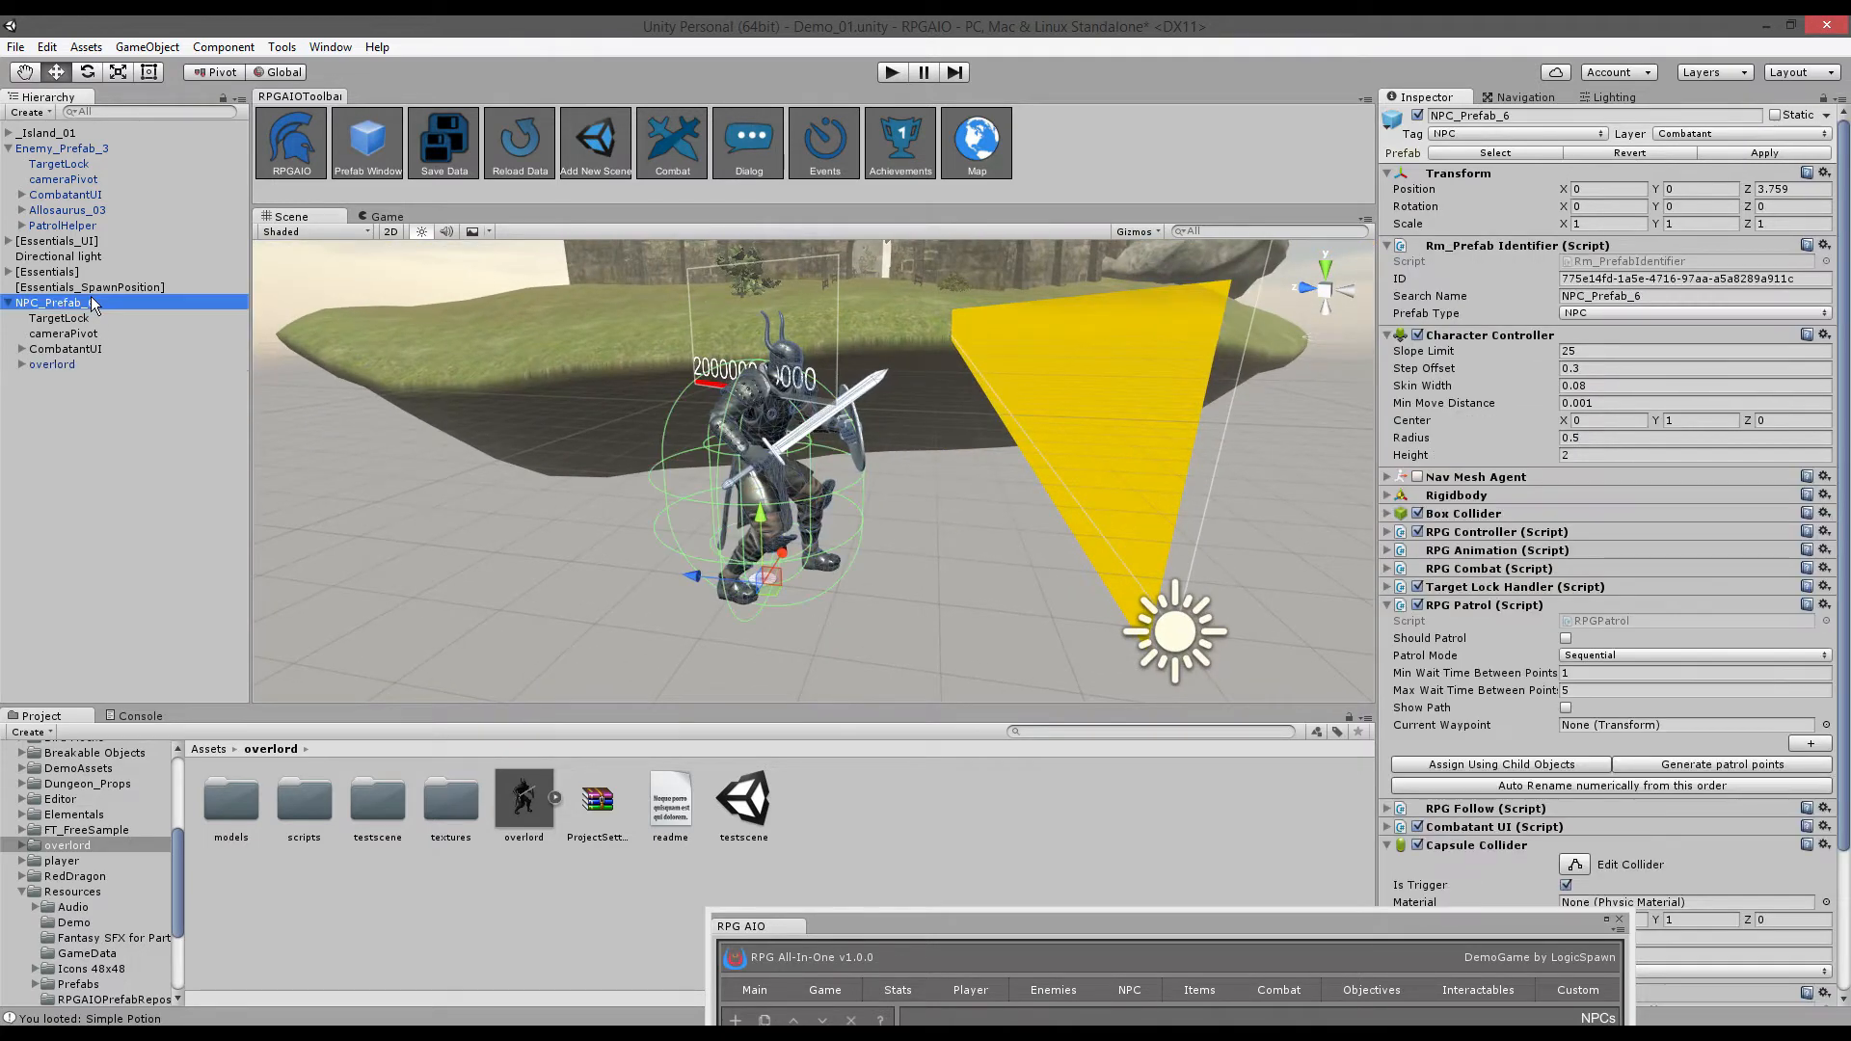
{"action": "left_click", "coordinate": [76, 366]}
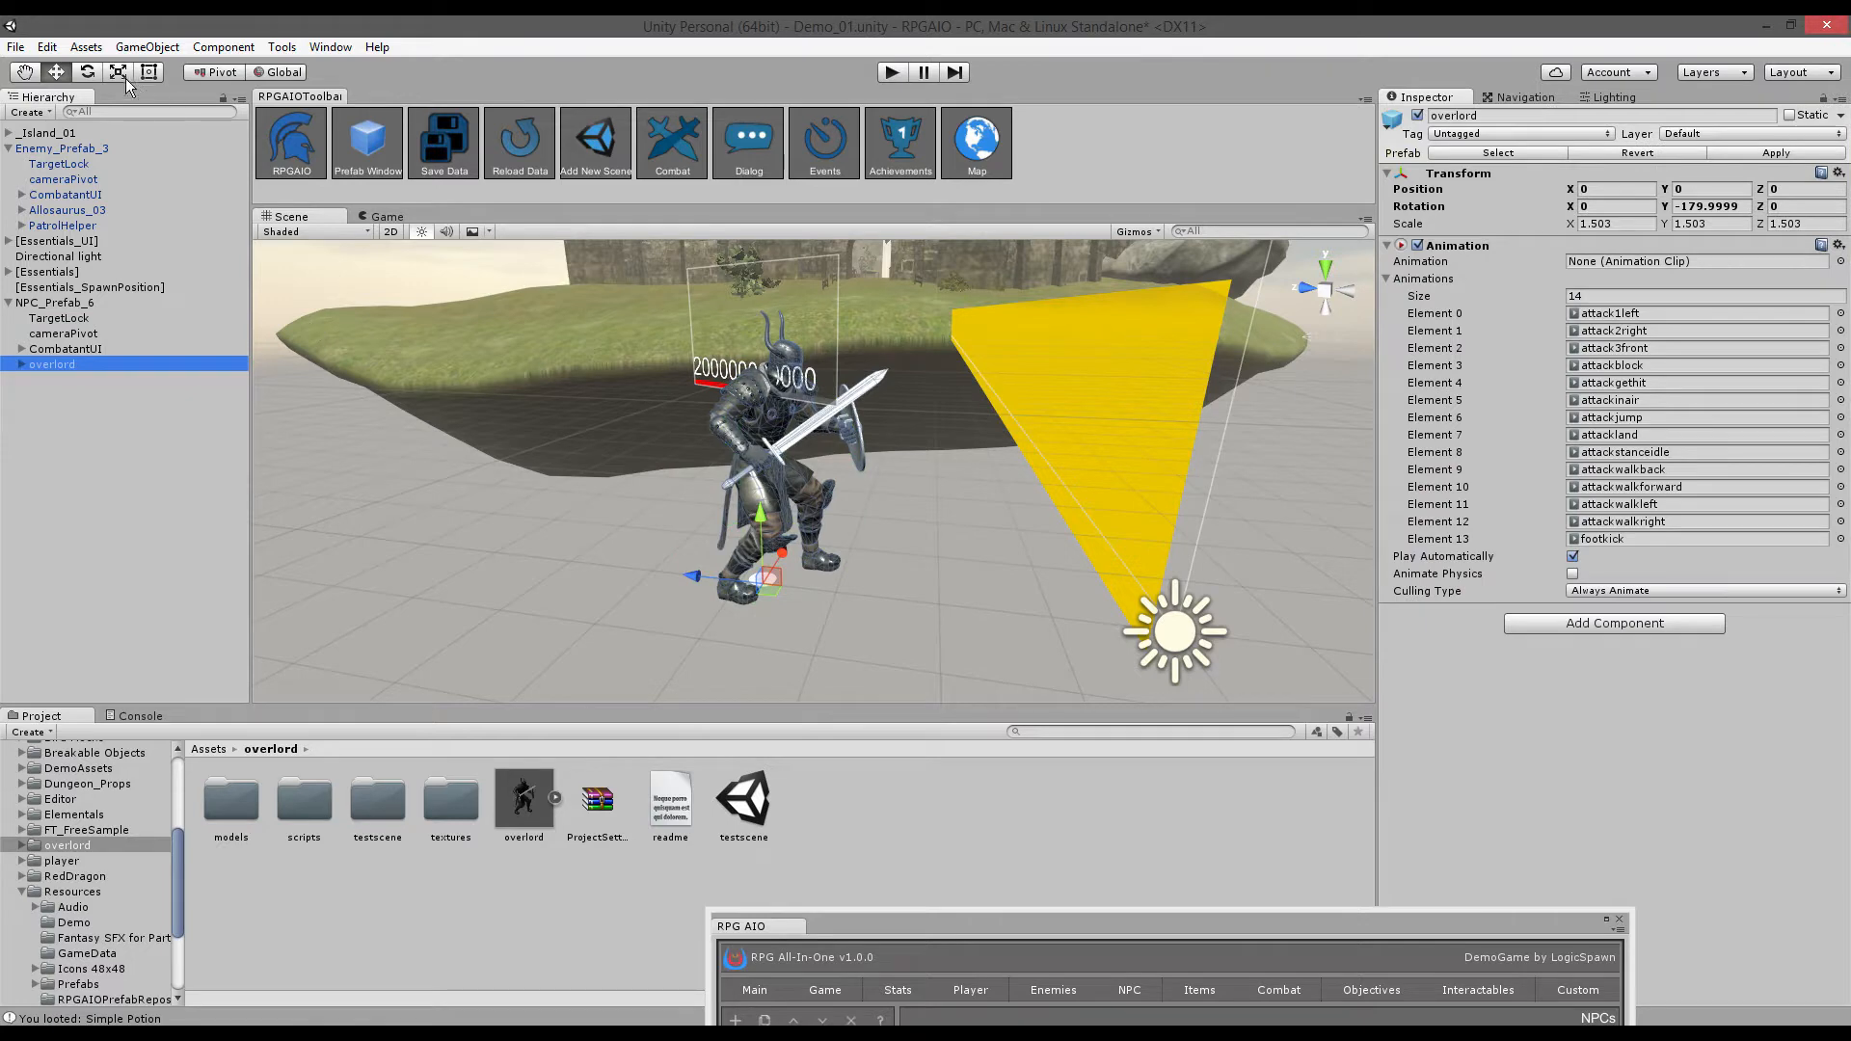
{"action": "left_click", "coordinate": [48, 303]}
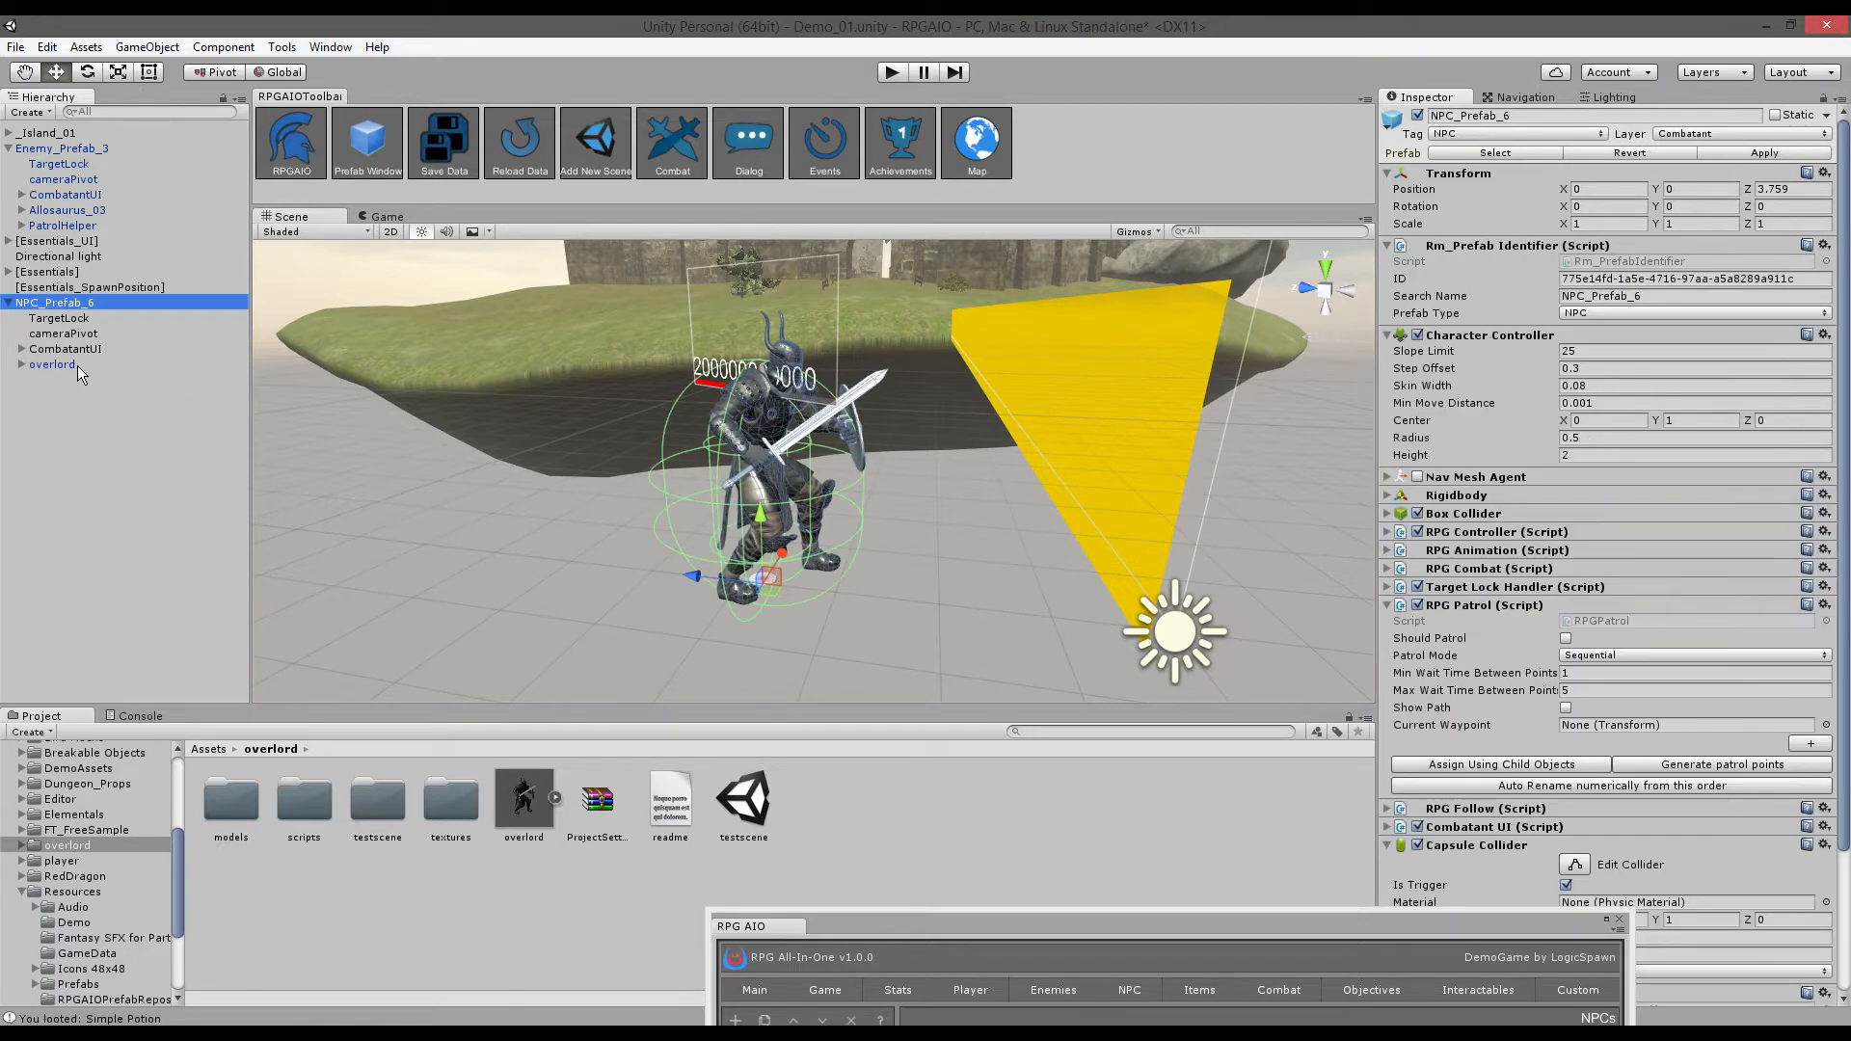
- Drag the CombatantUI health bar up to Pos Y 3.098 above the overlord's head
{"action": "key", "text": "w"}
{"action": "right_click_drag", "start_coordinate": [718, 443], "coordinate": [835, 456]}
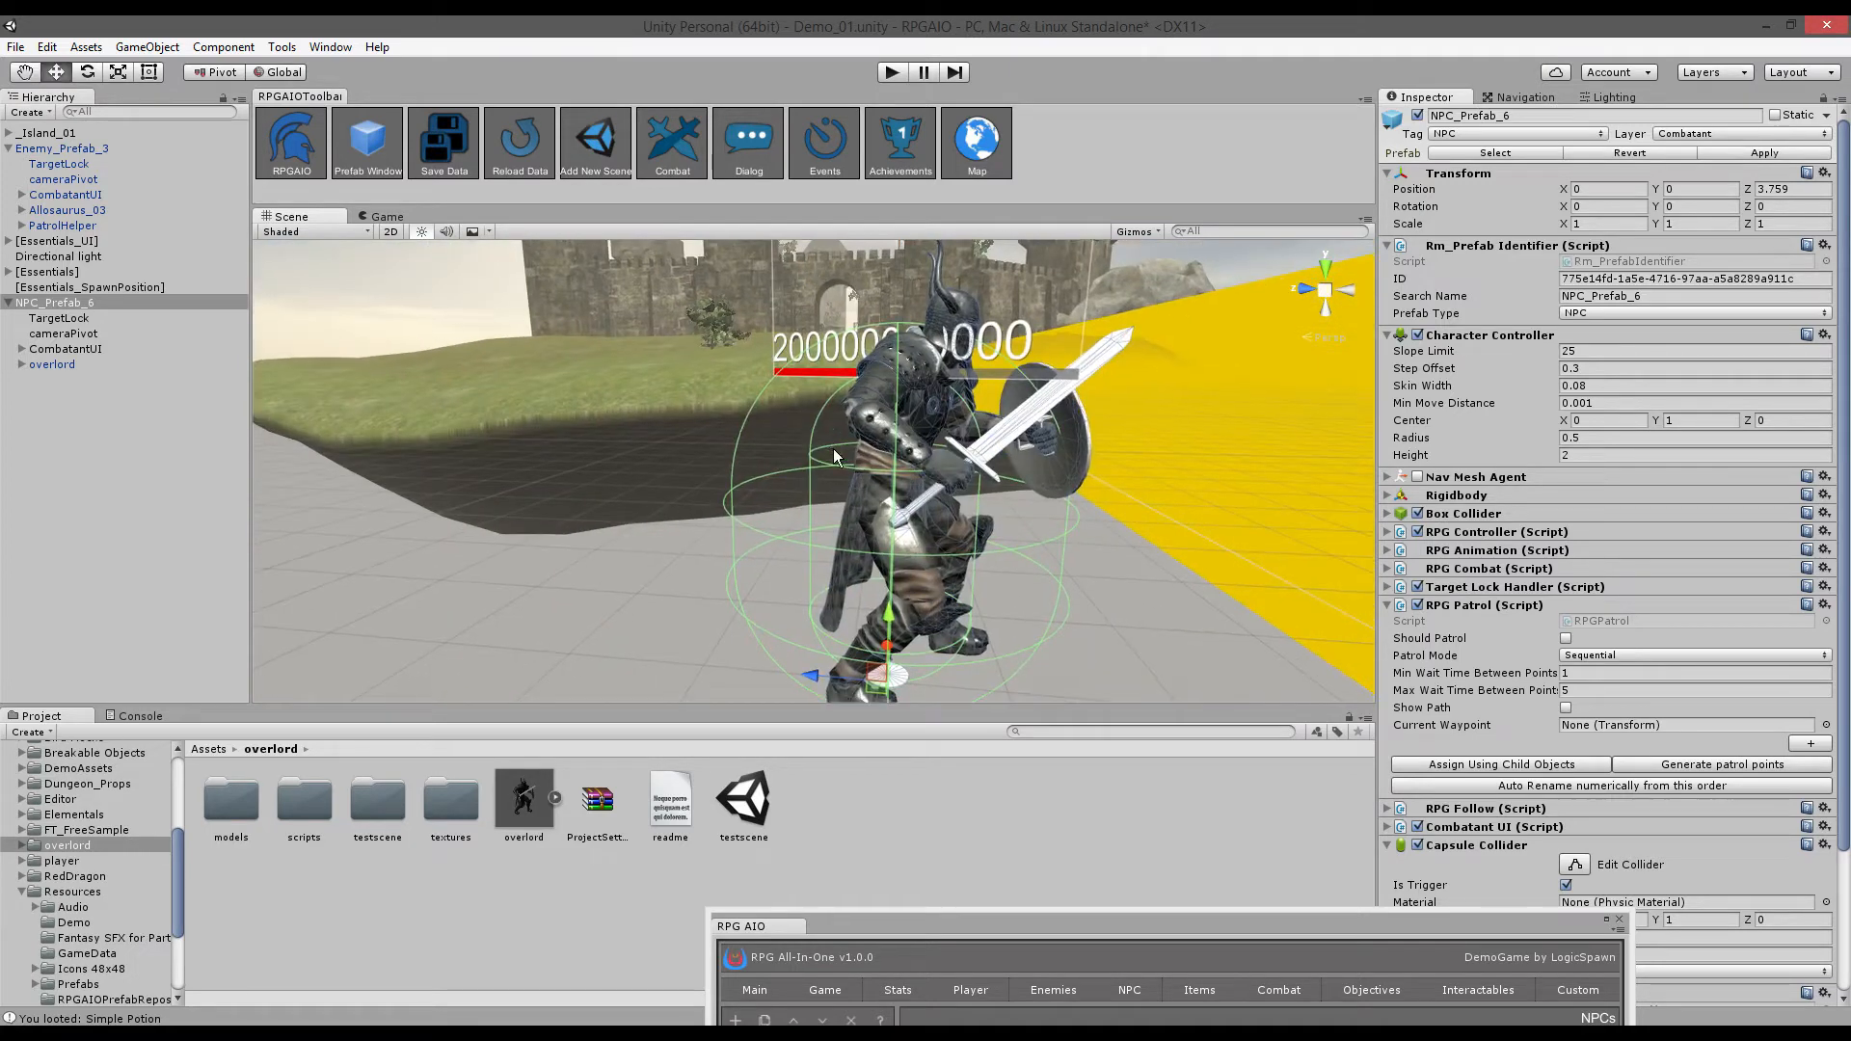
{"action": "left_click", "coordinate": [52, 364]}
{"action": "left_click", "coordinate": [68, 349]}
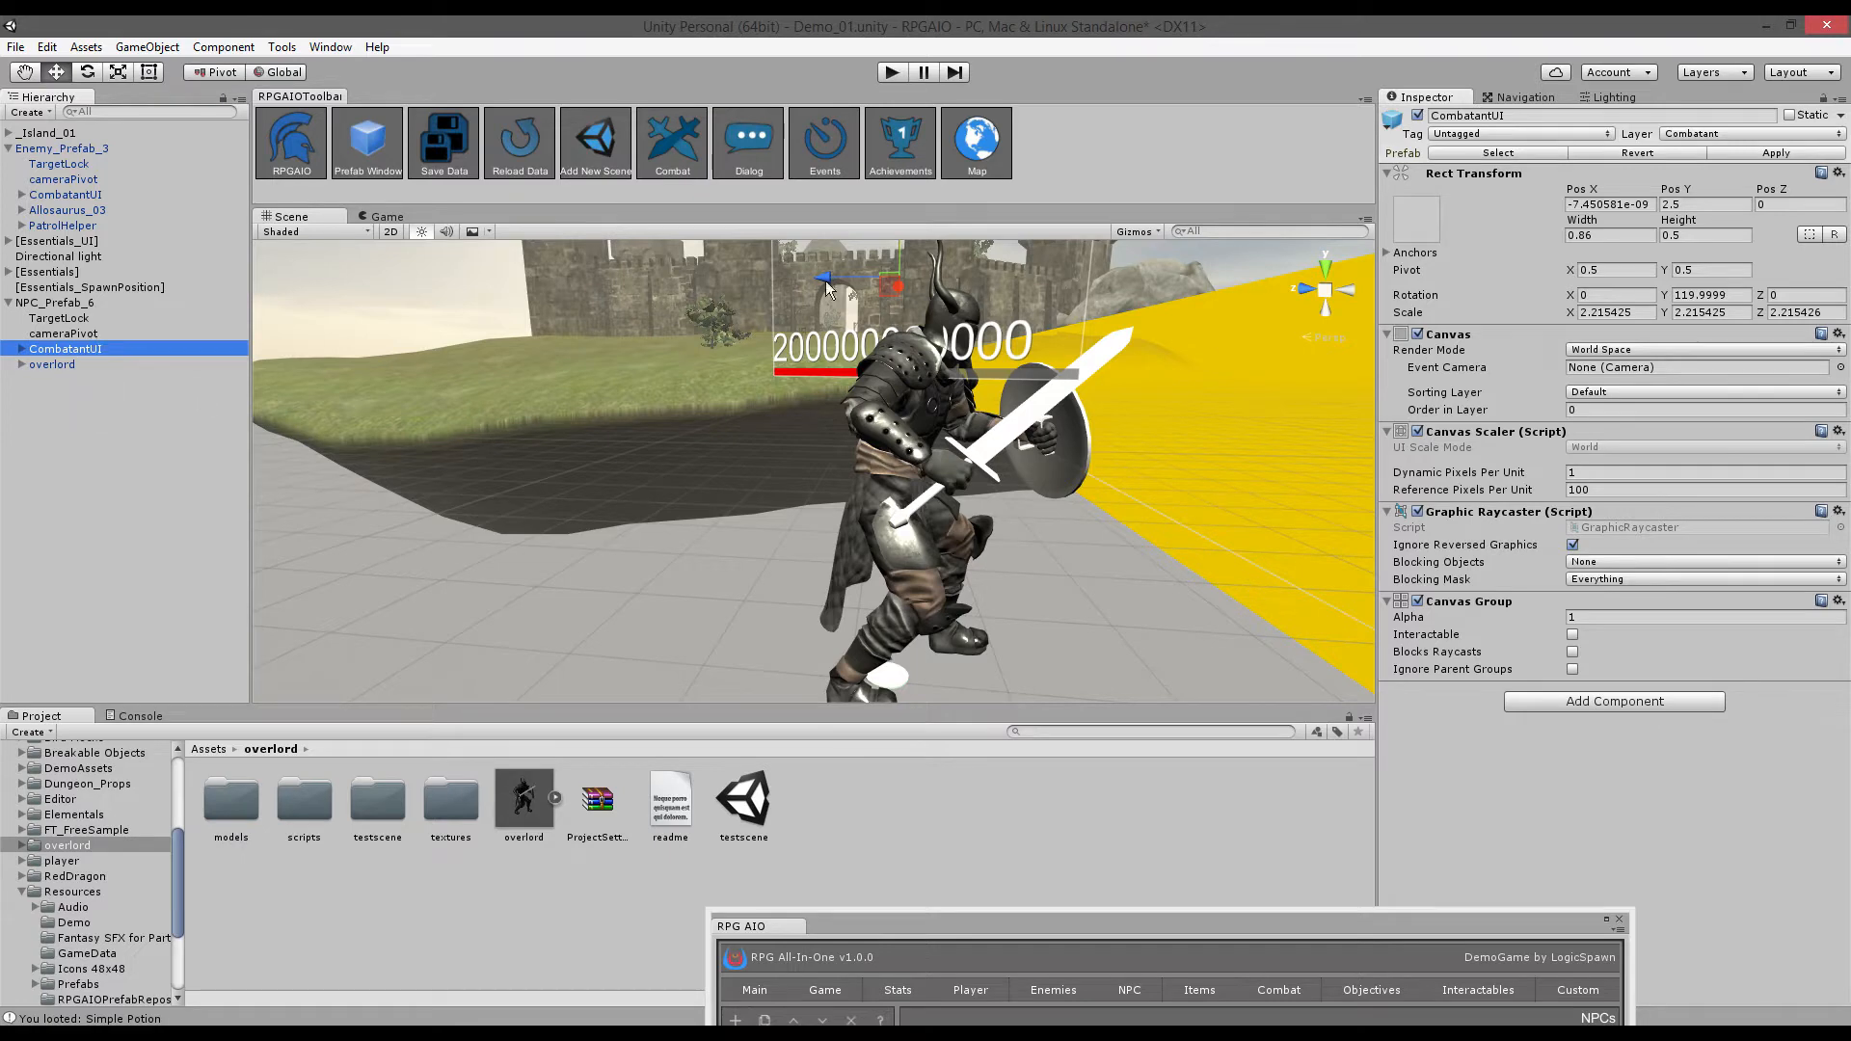
{"action": "right_click_drag", "start_coordinate": [978, 309], "coordinate": [937, 258]}
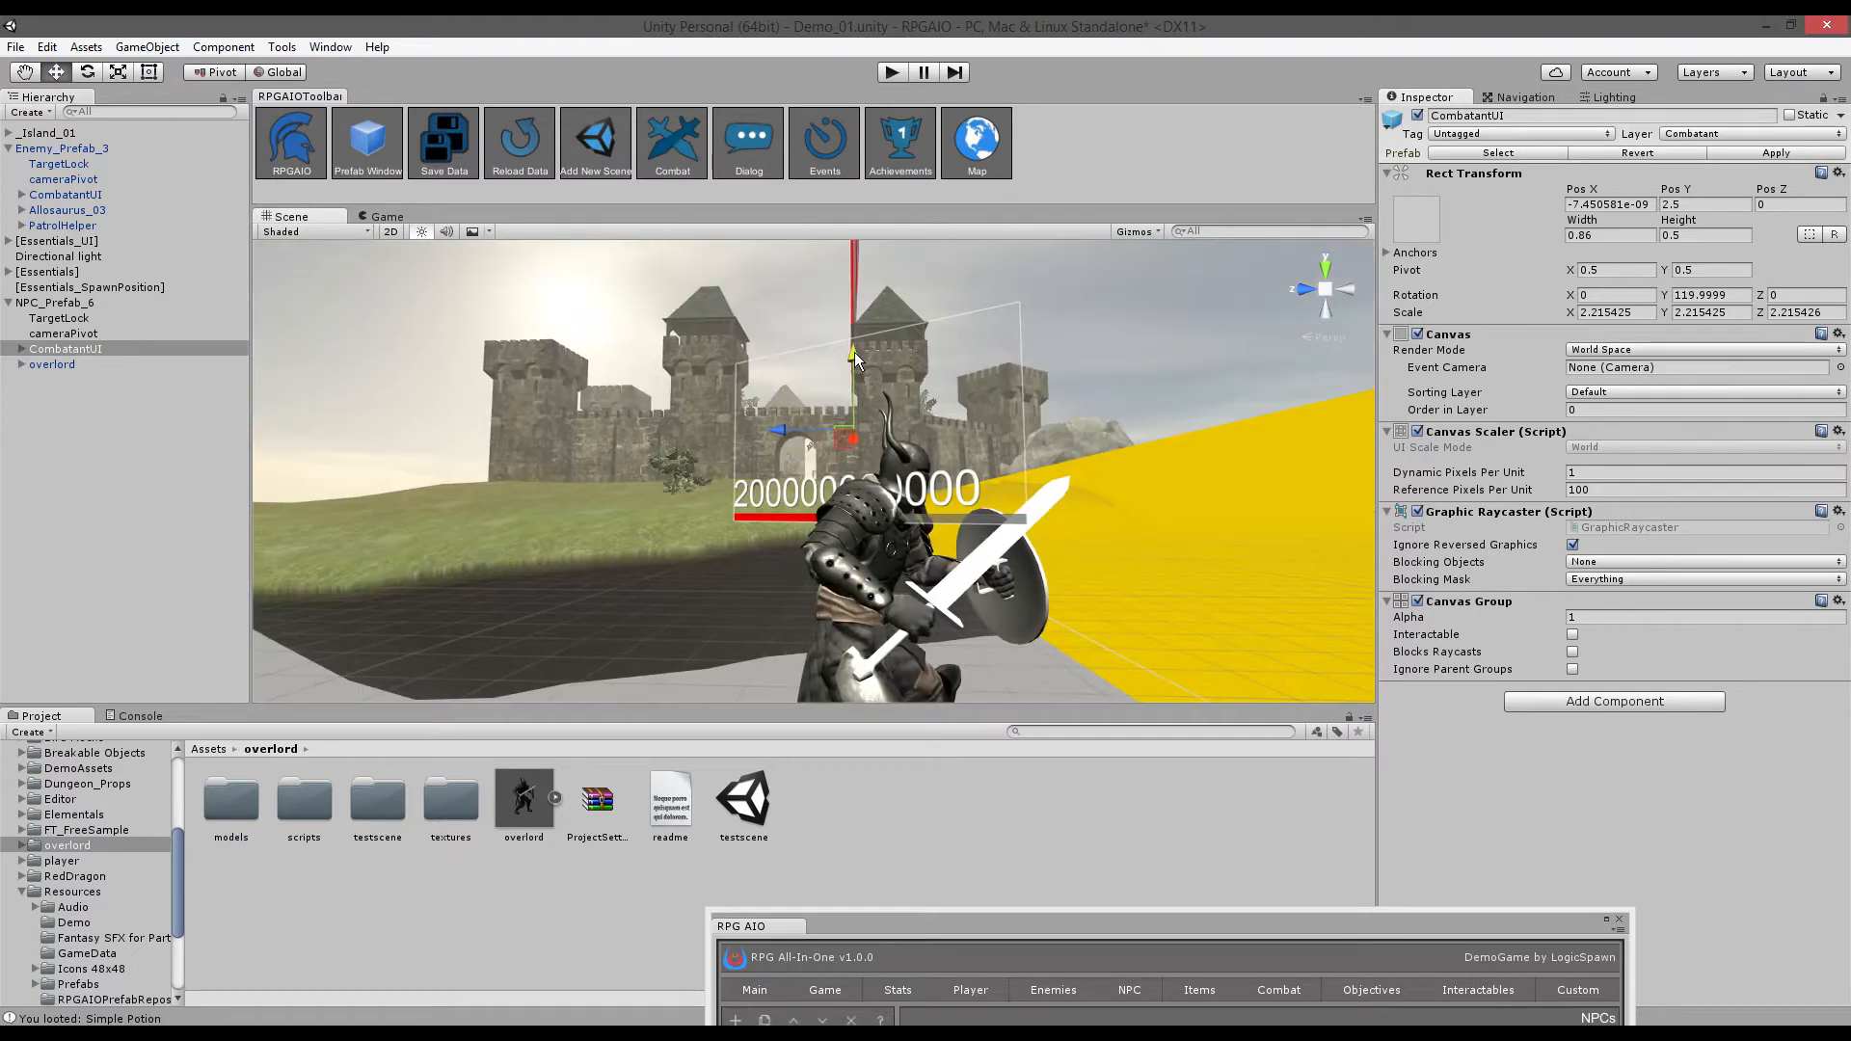
{"action": "left_click_drag", "start_coordinate": [855, 351], "coordinate": [865, 257]}
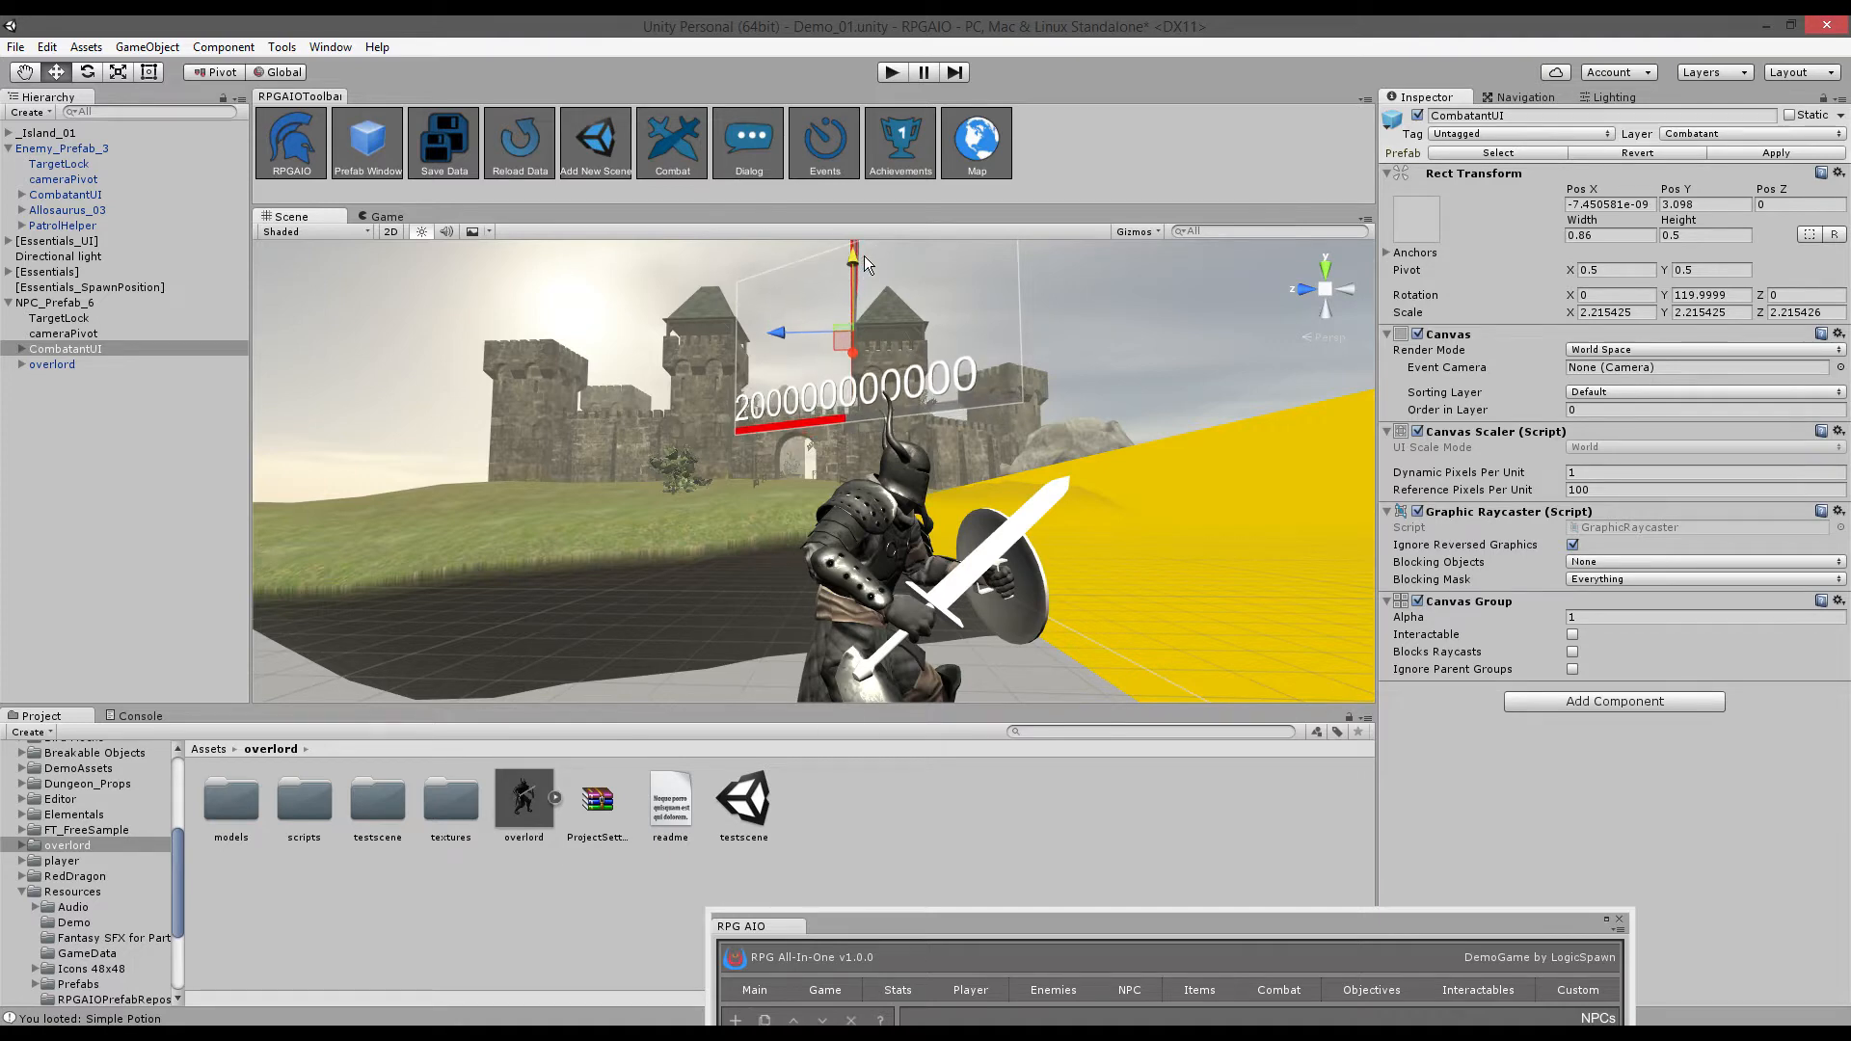
{"action": "left_click", "coordinate": [95, 302]}
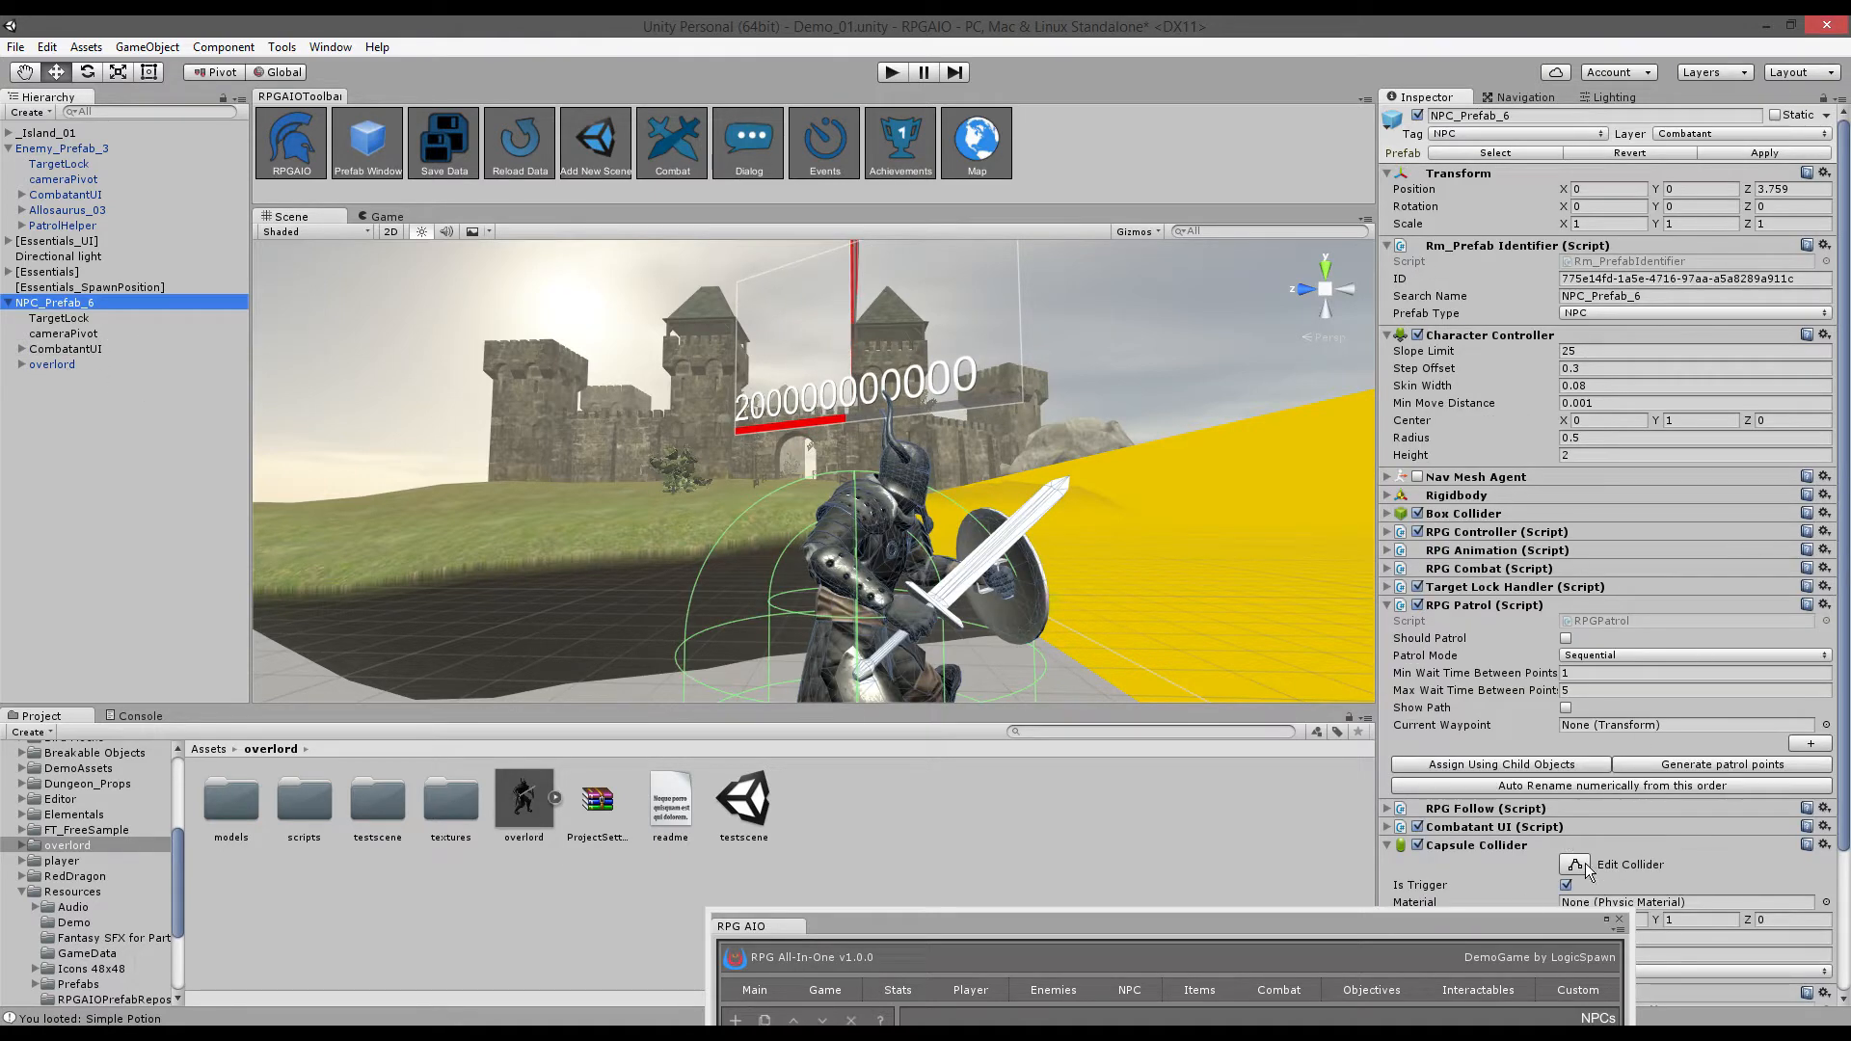
- Set overlord as the RPG Controller's Character Model and apply it to the prefab
{"action": "left_click", "coordinate": [1388, 532]}
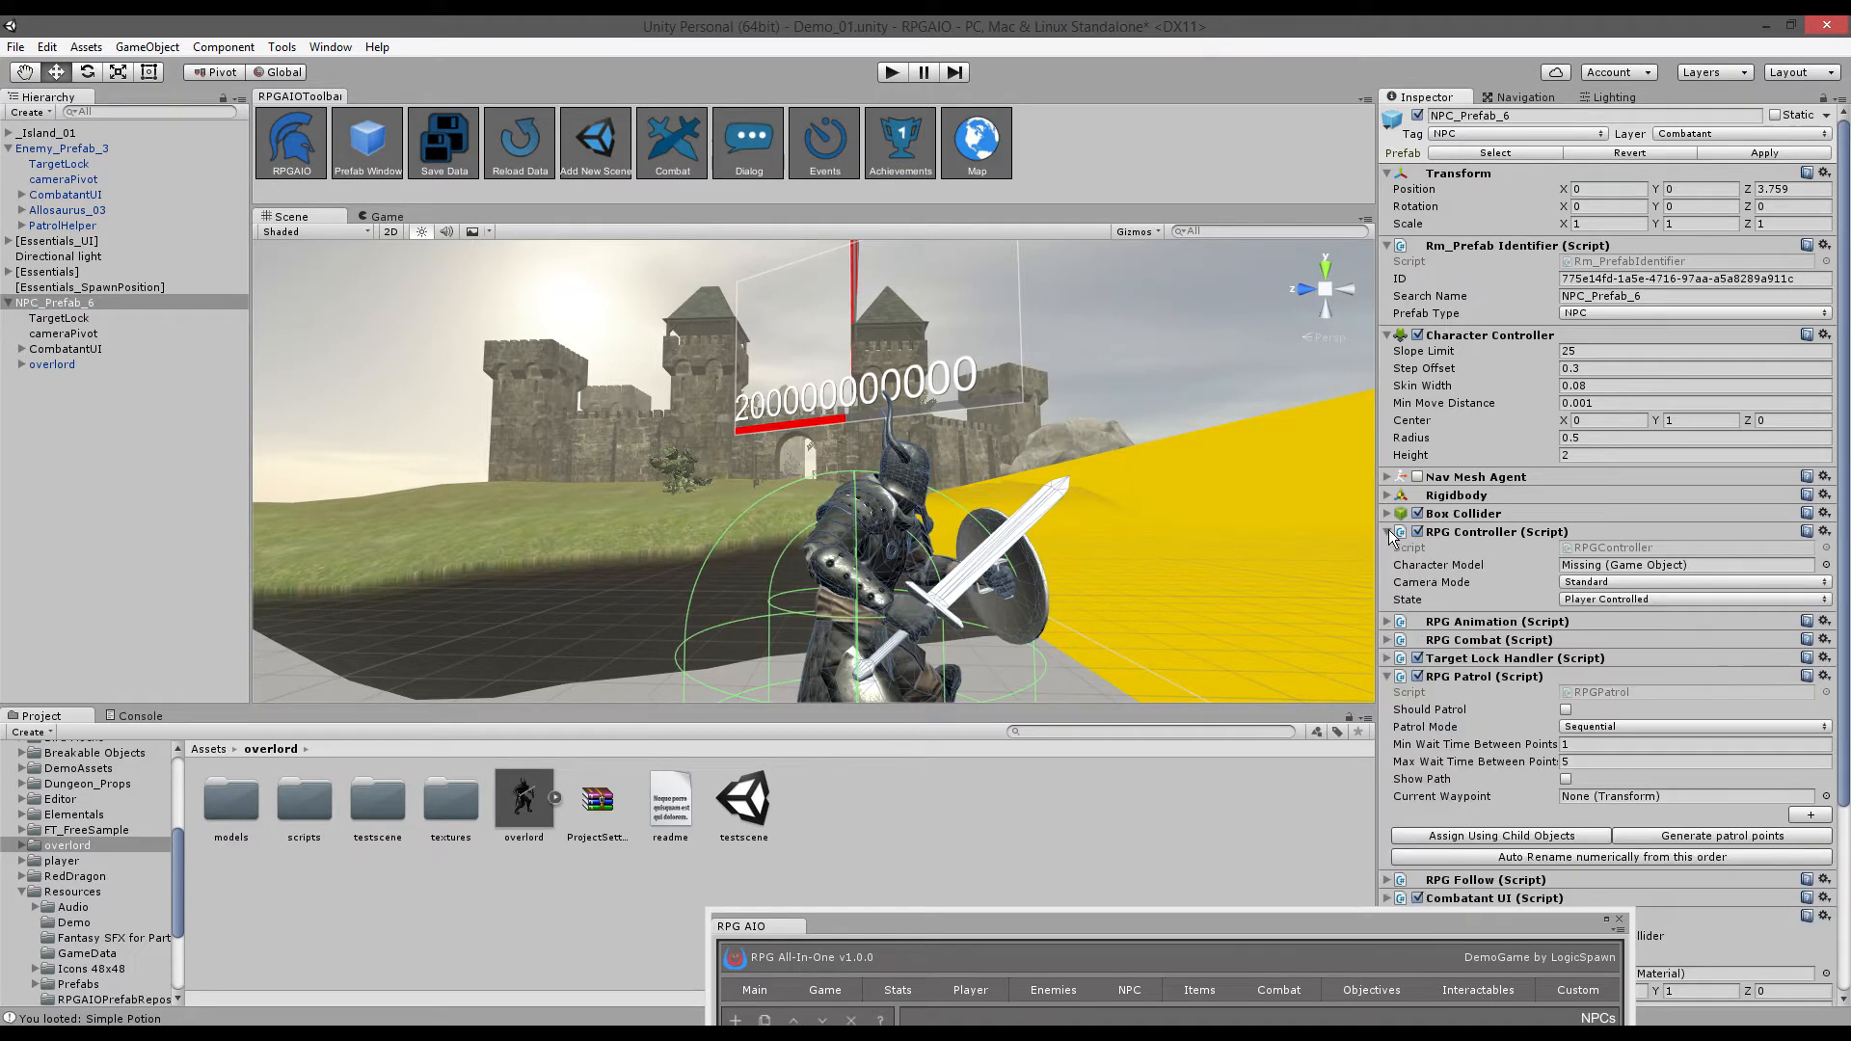
{"action": "left_click_drag", "start_coordinate": [68, 366], "coordinate": [1651, 576]}
{"action": "left_click", "coordinate": [1764, 153]}
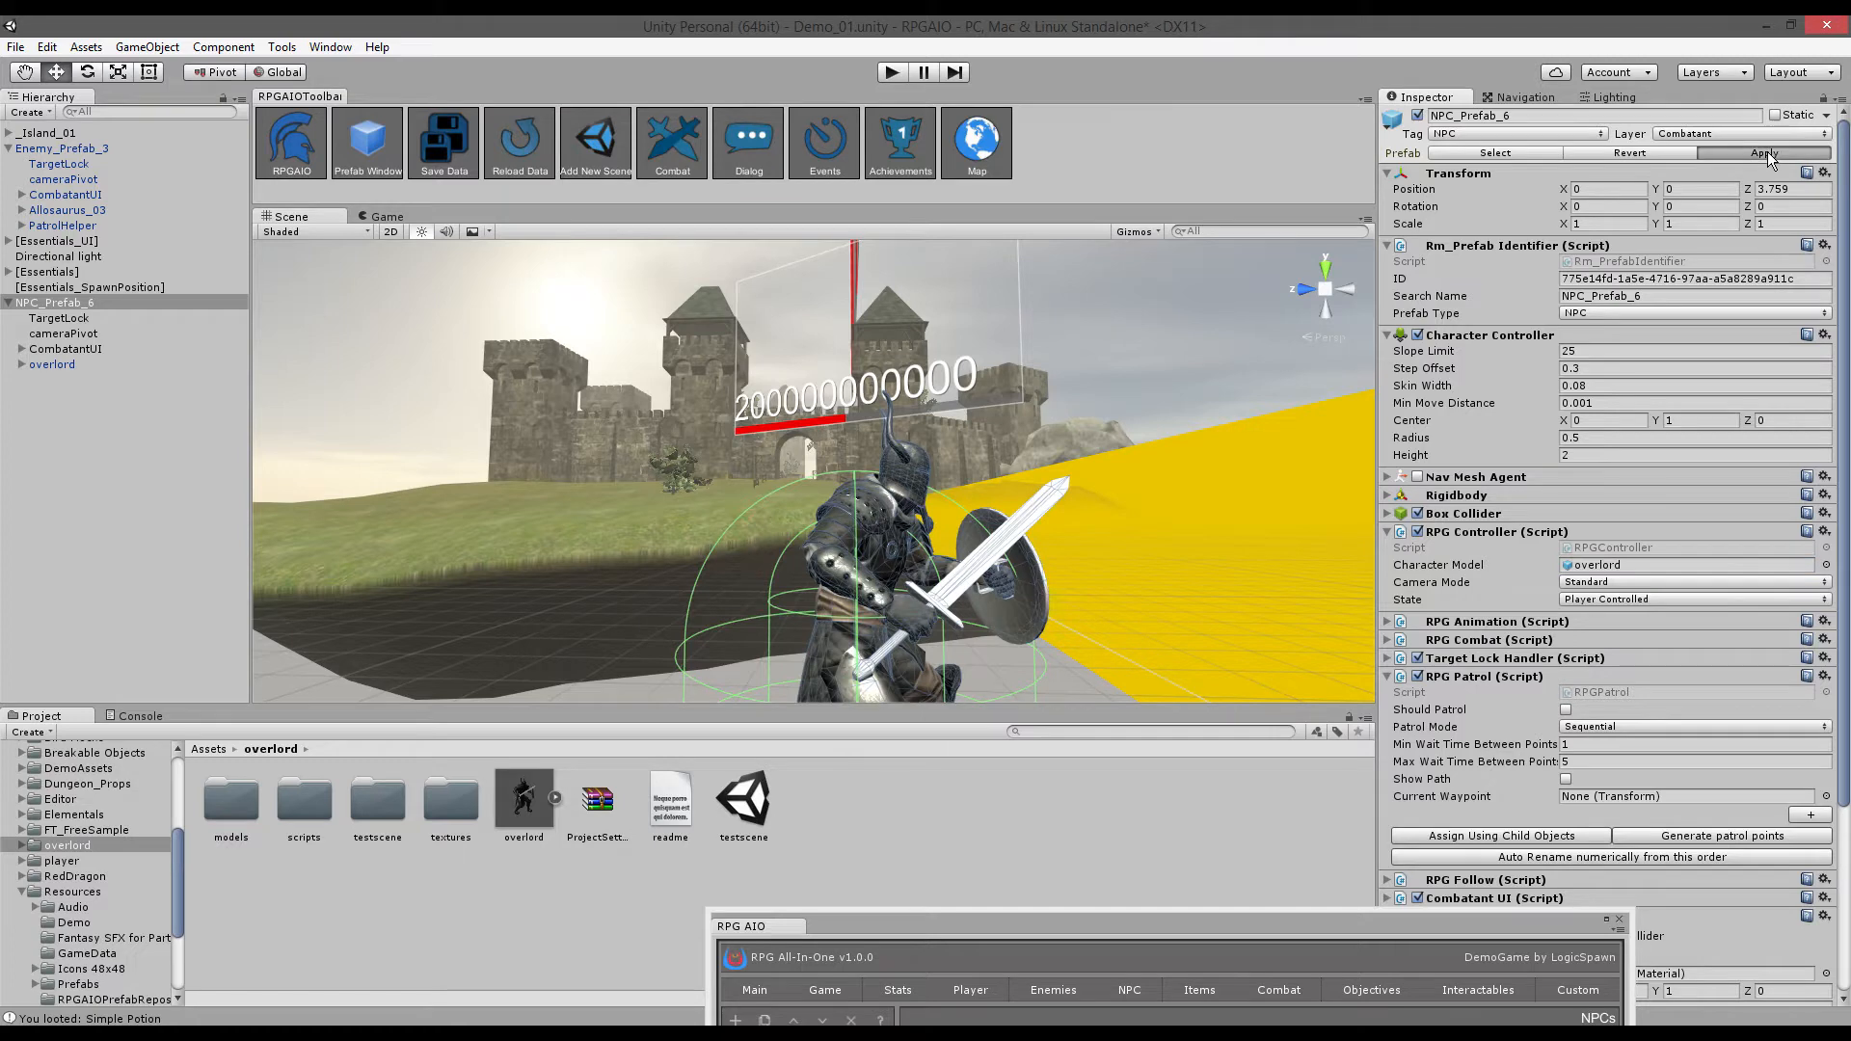
- Lift NPC_Prefab_6 up to Y 11.15
{"action": "left_click", "coordinate": [106, 302]}
{"action": "left_click_drag", "start_coordinate": [1053, 442], "coordinate": [1630, 275], "text": "alt"}
{"action": "key", "text": "f"}
{"action": "left_click_drag", "start_coordinate": [1028, 477], "coordinate": [747, 483], "text": "alt"}
{"action": "scroll", "coordinate": [747, 484], "scroll_direction": "down", "scroll_amount": 8}
{"action": "scroll", "coordinate": [748, 483], "scroll_direction": "down", "scroll_amount": 3}
{"action": "left_click_drag", "start_coordinate": [746, 398], "coordinate": [740, 125]}
{"action": "key", "text": "f"}
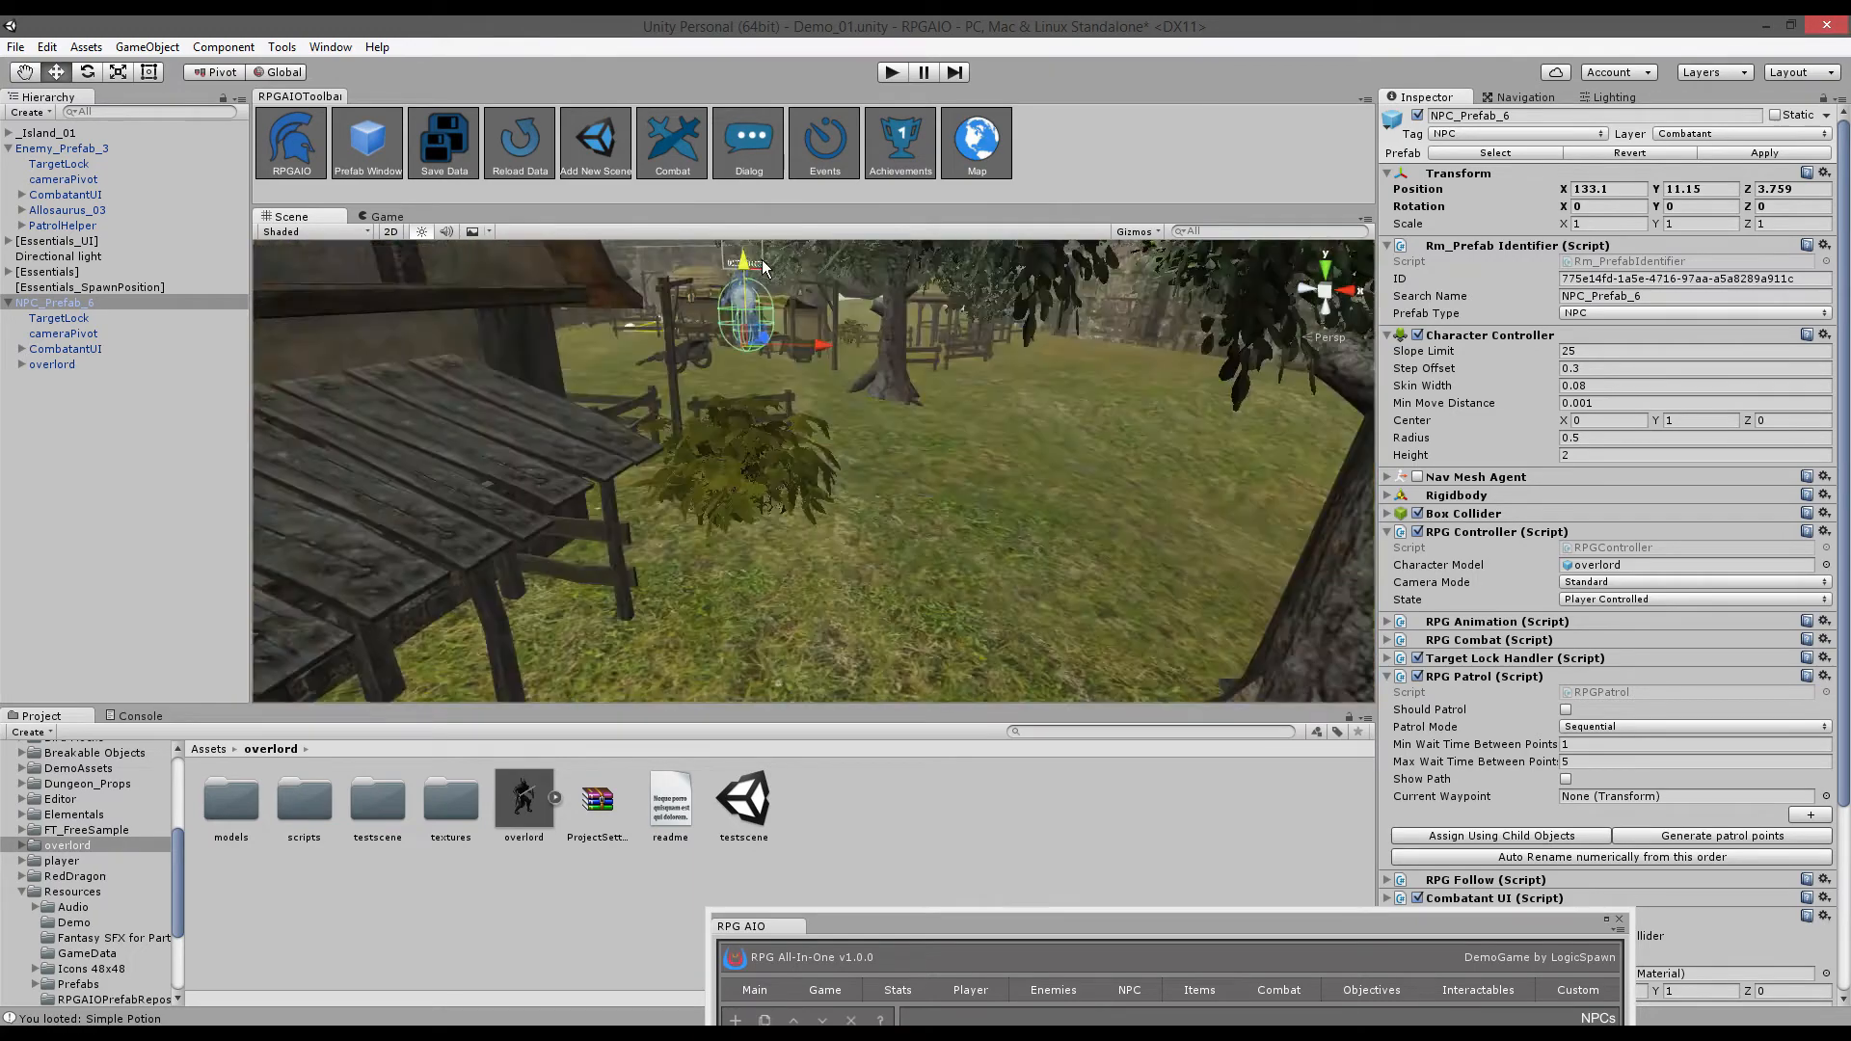
{"action": "left_click_drag", "start_coordinate": [961, 463], "coordinate": [1041, 376], "text": "alt"}
- Move the NPC to X 118.73 and down to Y 9.88 onto the village ground
{"action": "key", "text": "f"}
{"action": "left_click_drag", "start_coordinate": [848, 511], "coordinate": [1030, 469], "text": "alt"}
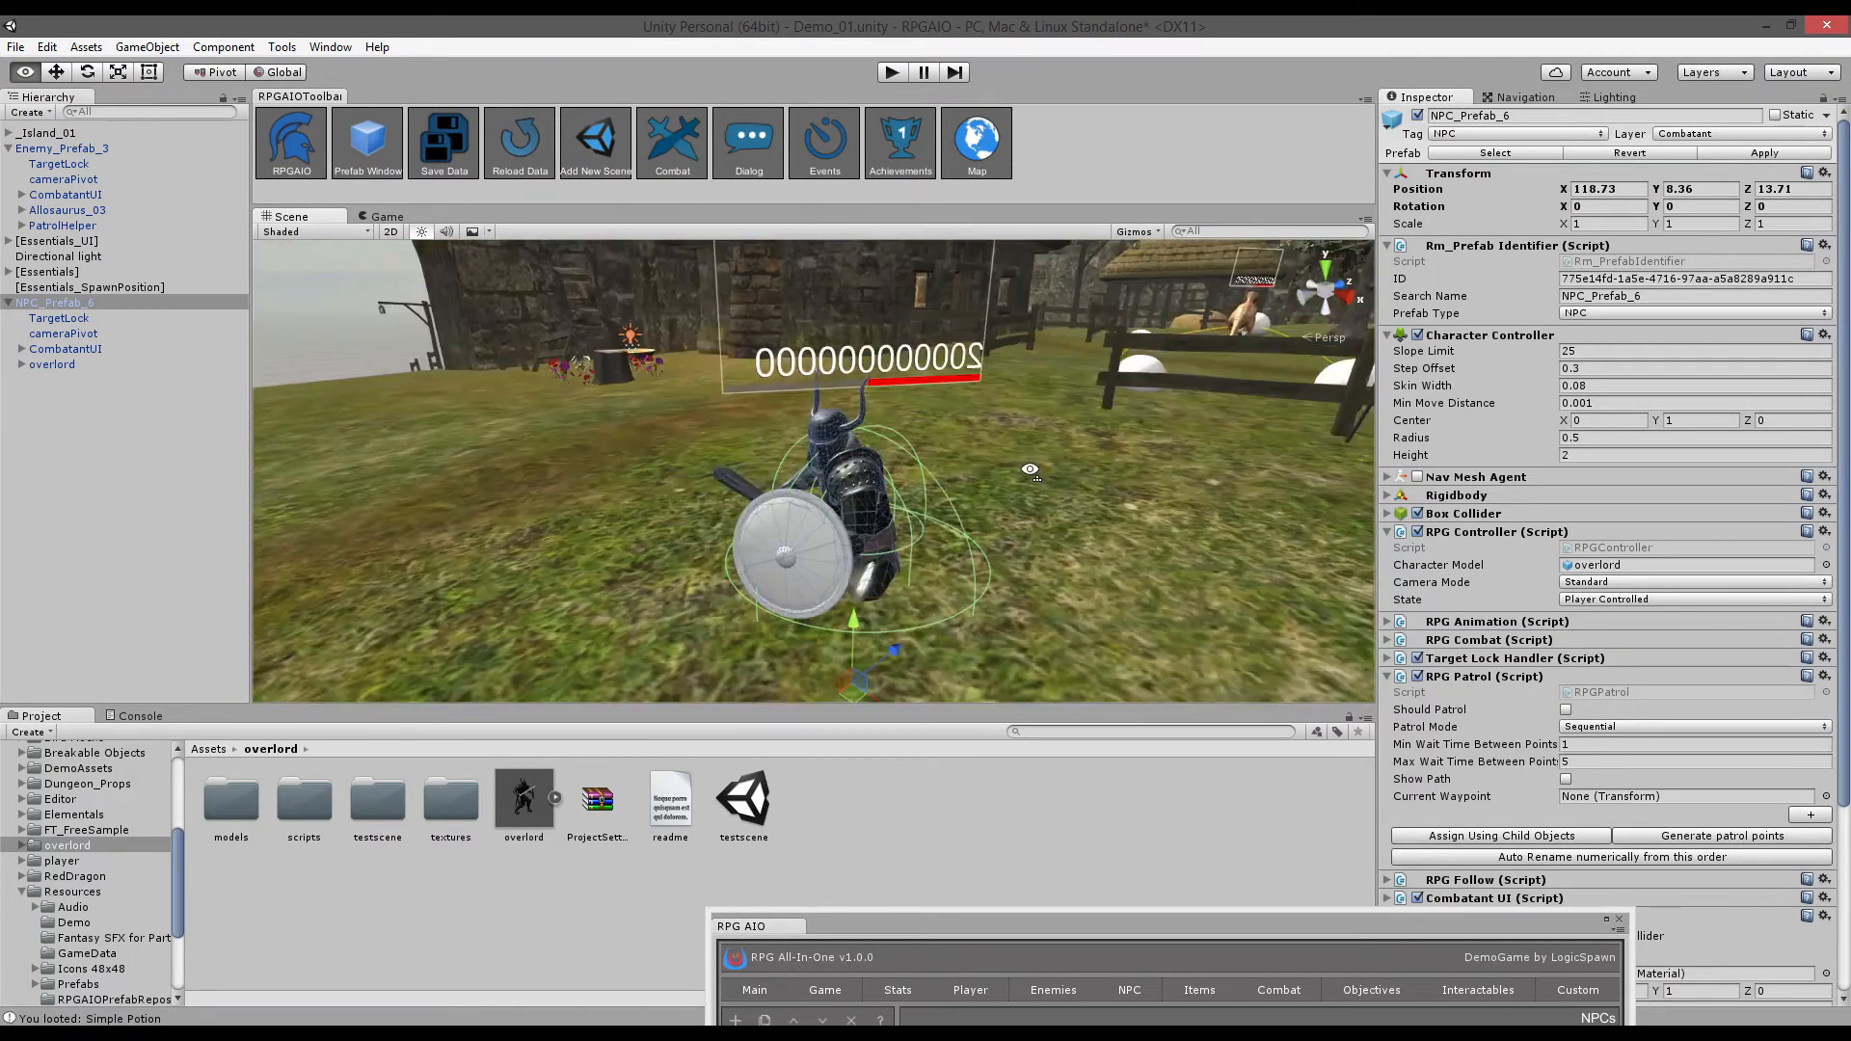
{"action": "key", "text": "s"}
{"action": "right_click_drag", "start_coordinate": [1031, 469], "coordinate": [1082, 490]}
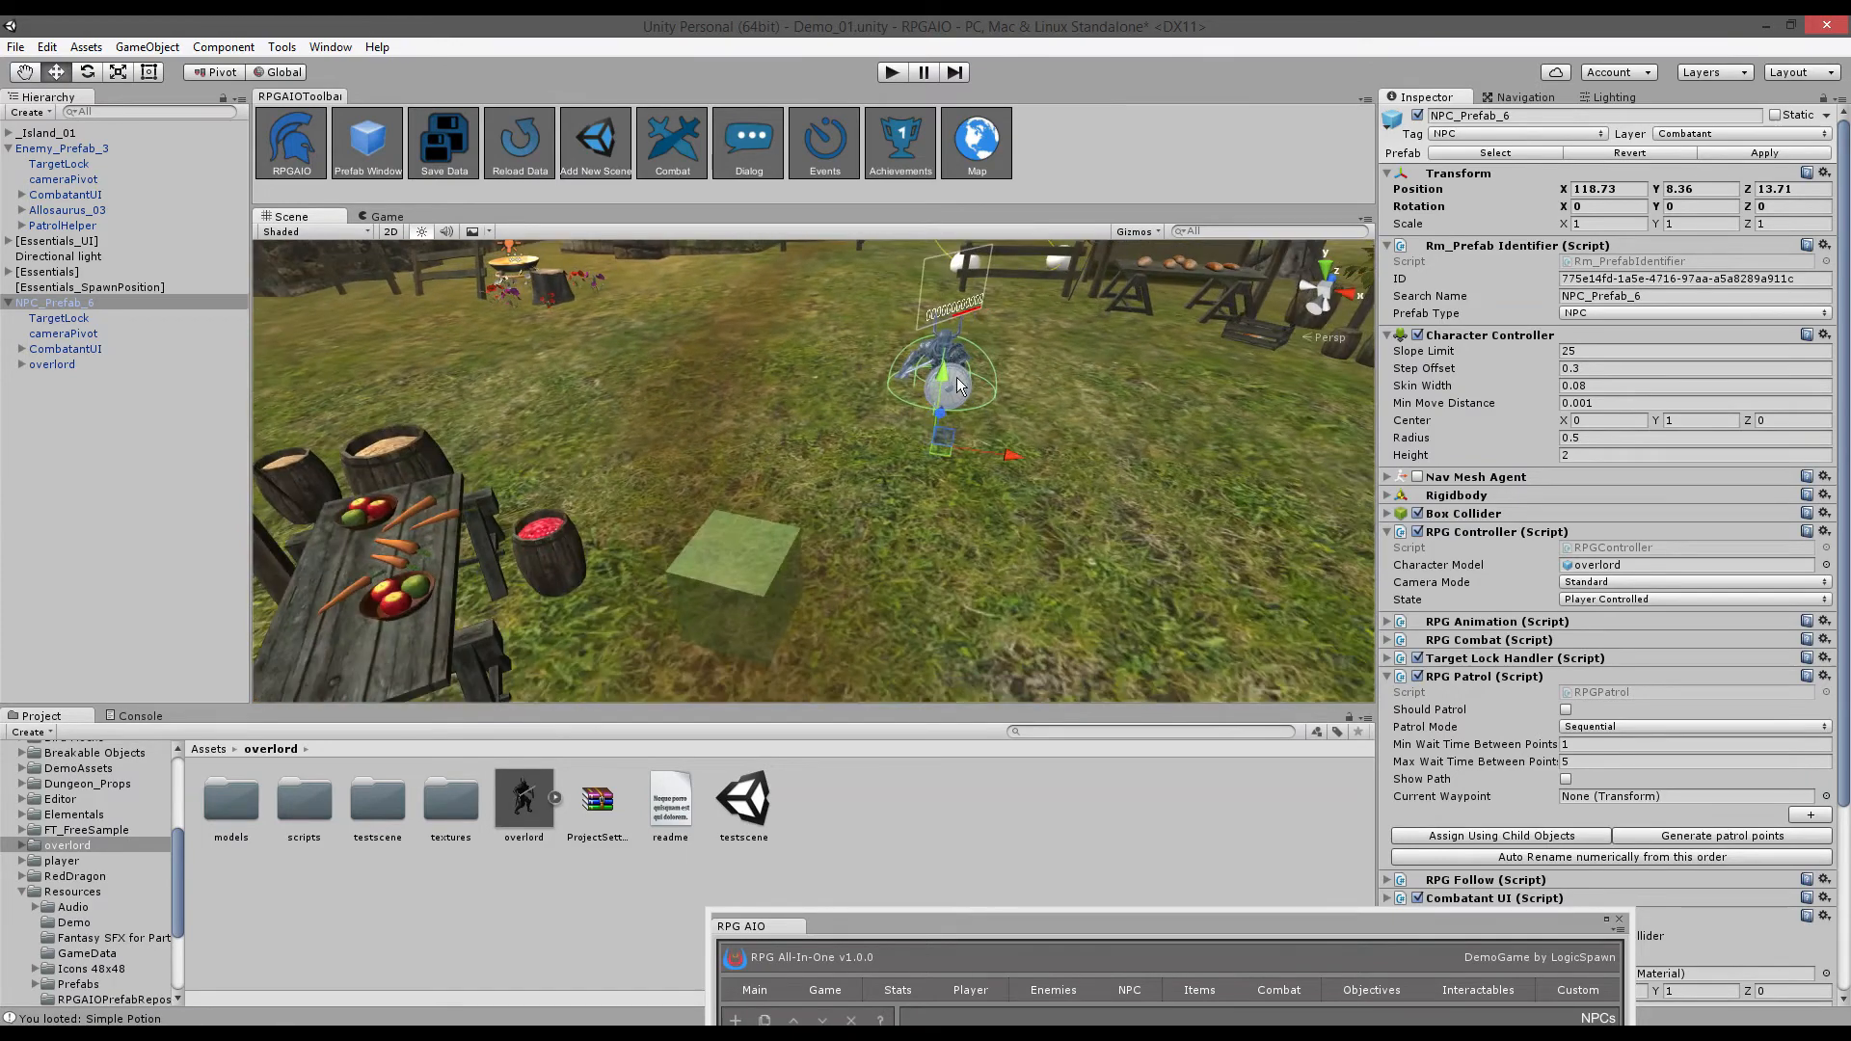
{"action": "left_click_drag", "start_coordinate": [958, 386], "coordinate": [943, 333]}
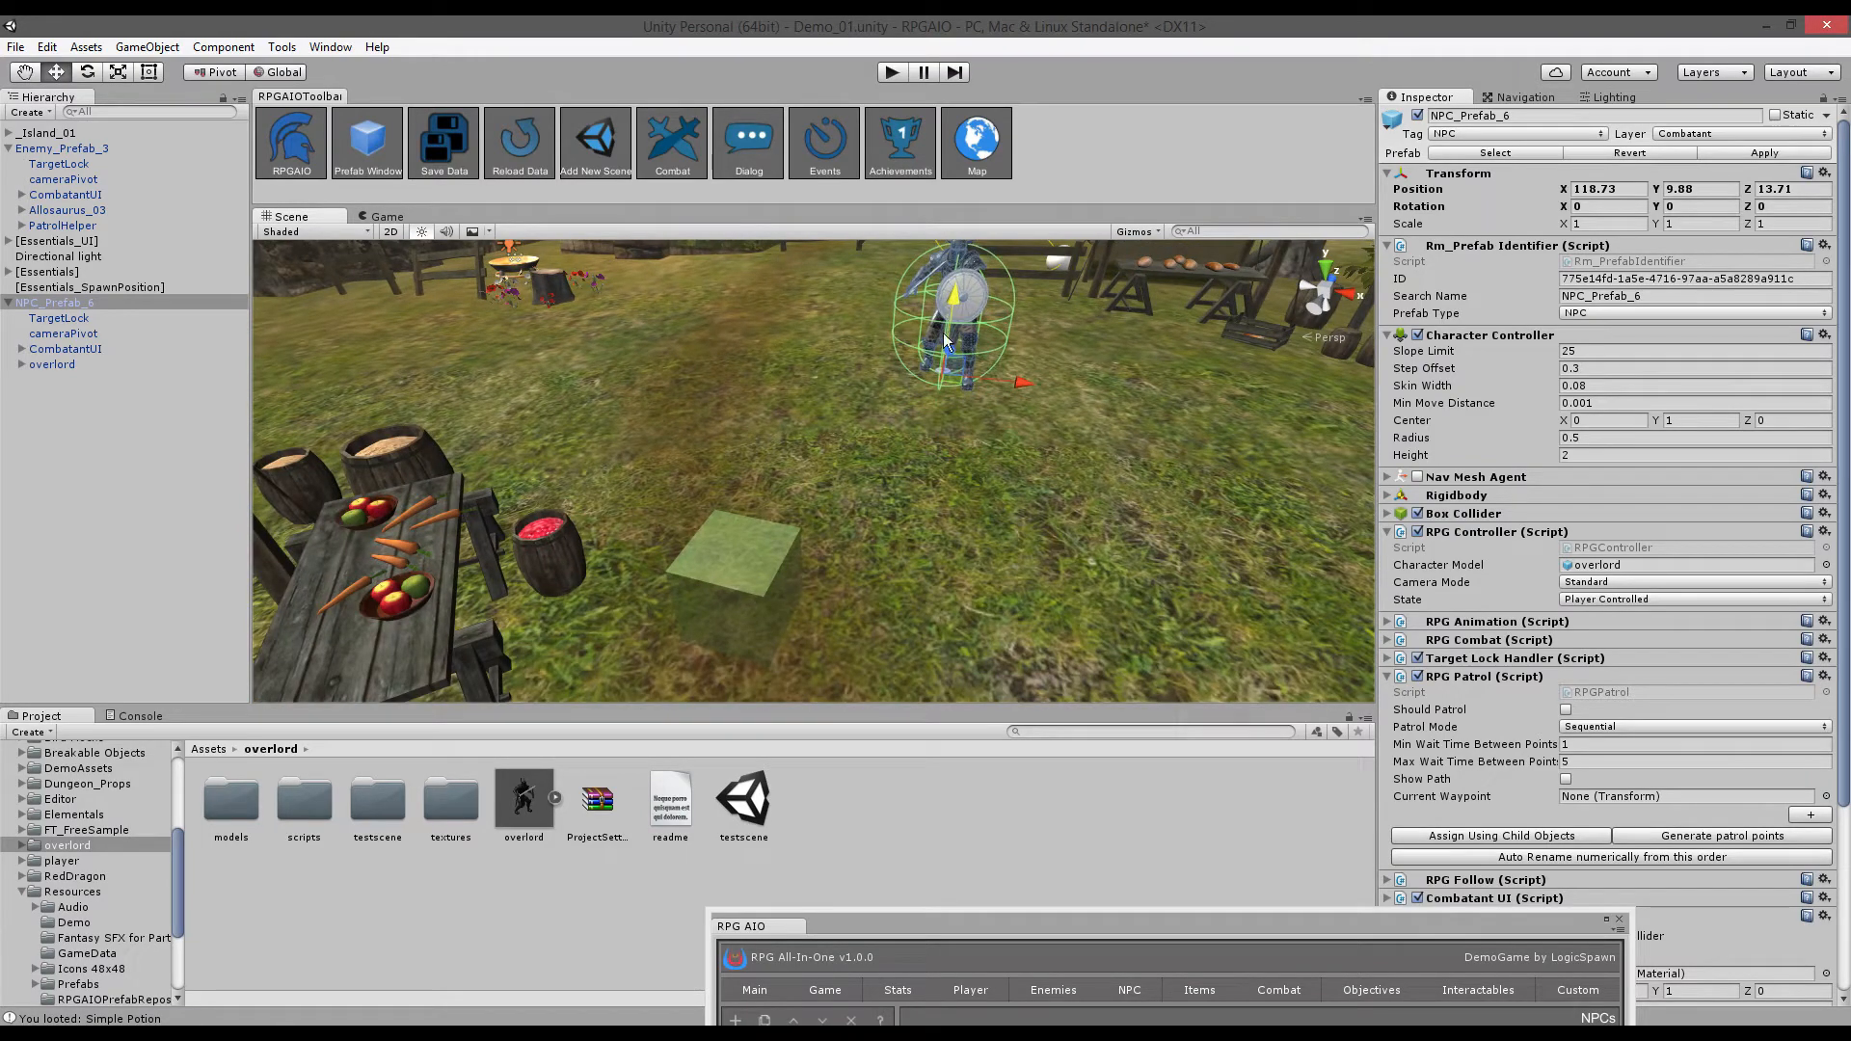
{"action": "right_click_drag", "start_coordinate": [1028, 609], "coordinate": [1049, 525]}
{"action": "left_click", "coordinate": [1086, 615]}
{"action": "key", "text": "w"}
{"action": "right_click_drag", "start_coordinate": [1091, 624], "coordinate": [1177, 605]}
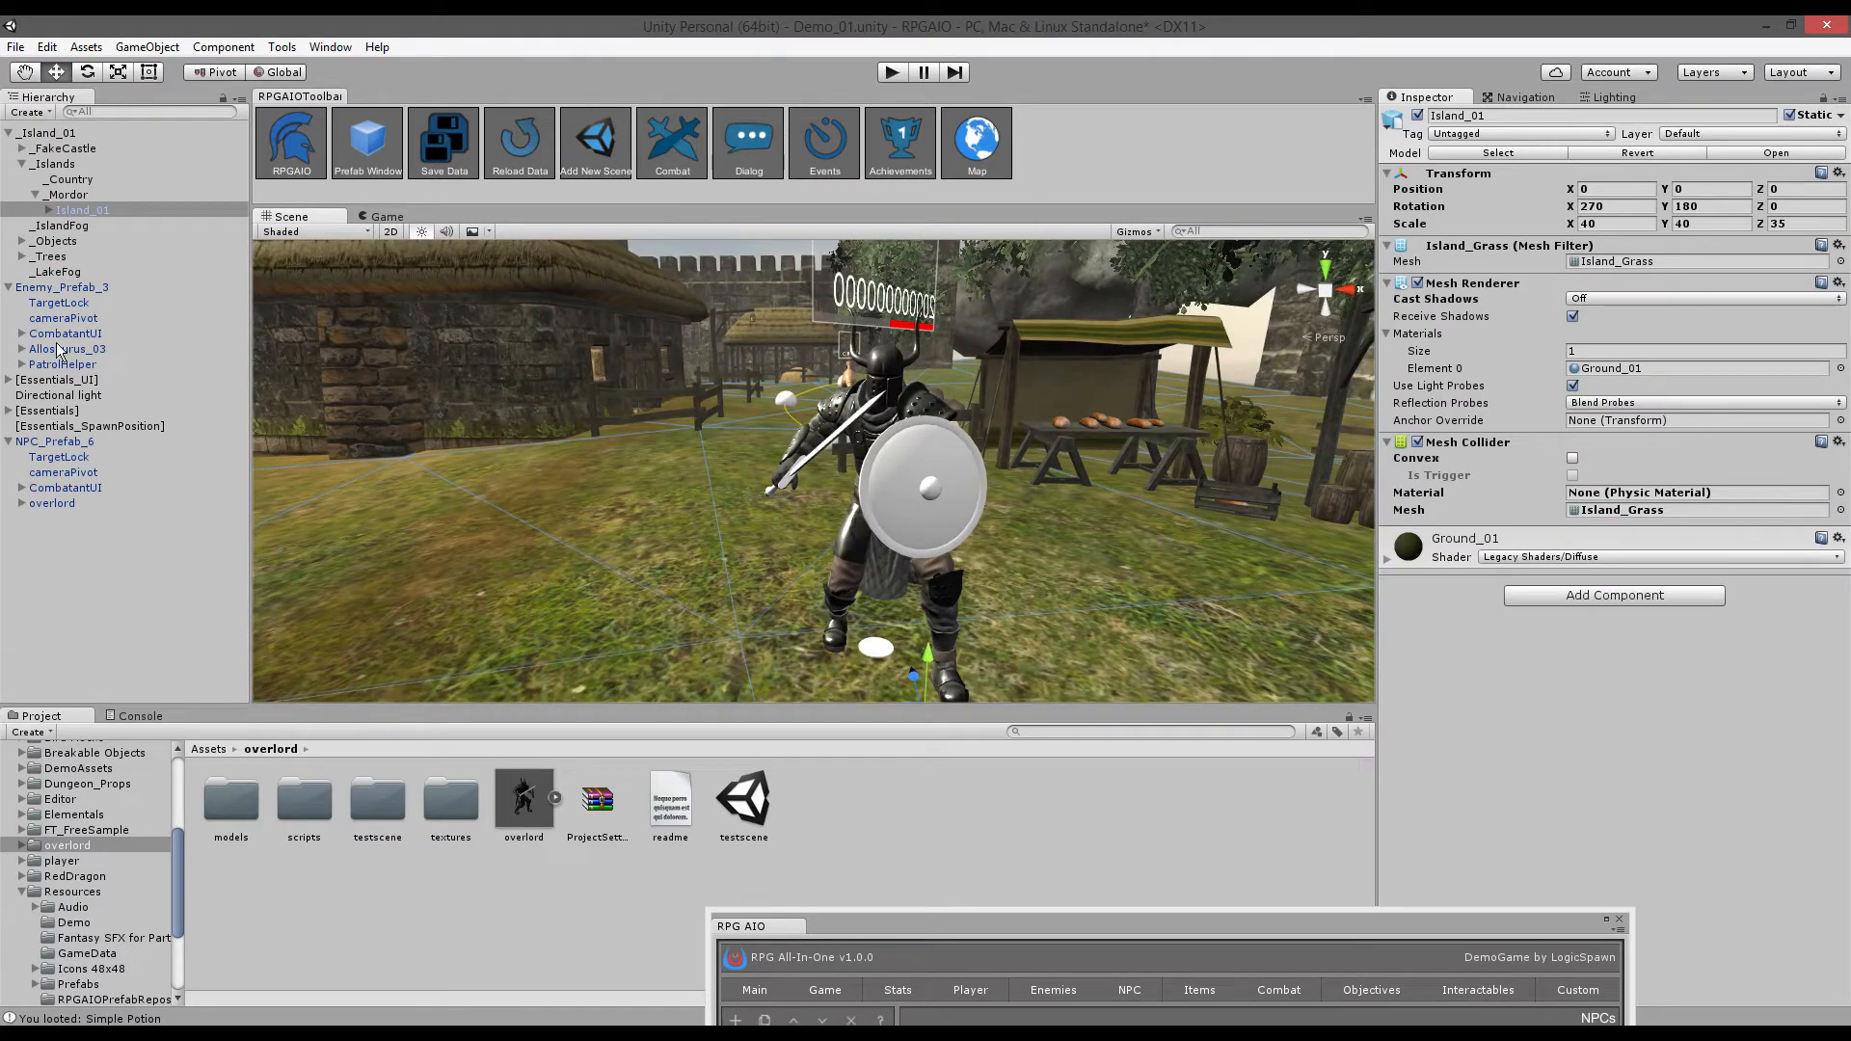
- Deactivate Enemy_Prefab_3, collapse the hierarchy groups and select NPC_Prefab_6
{"action": "left_click", "coordinate": [58, 287]}
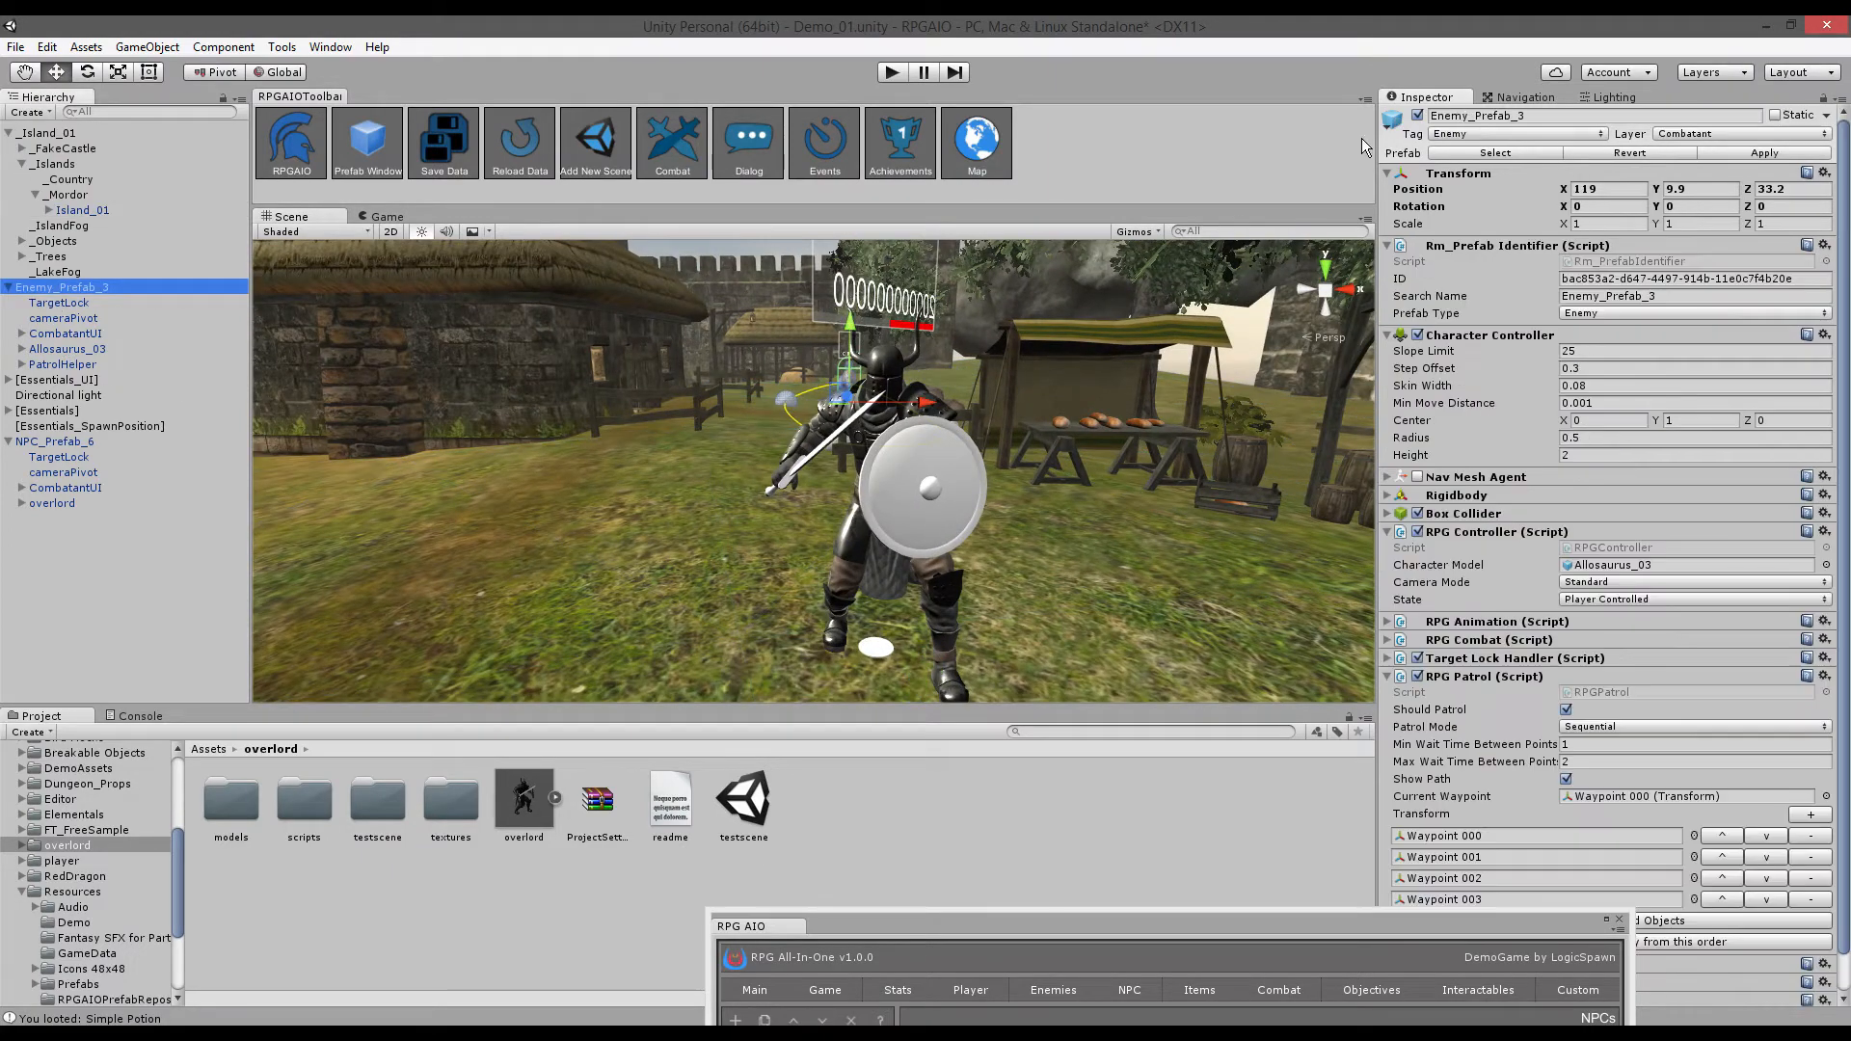
{"action": "left_click", "coordinate": [1419, 116]}
{"action": "left_click", "coordinate": [8, 288]}
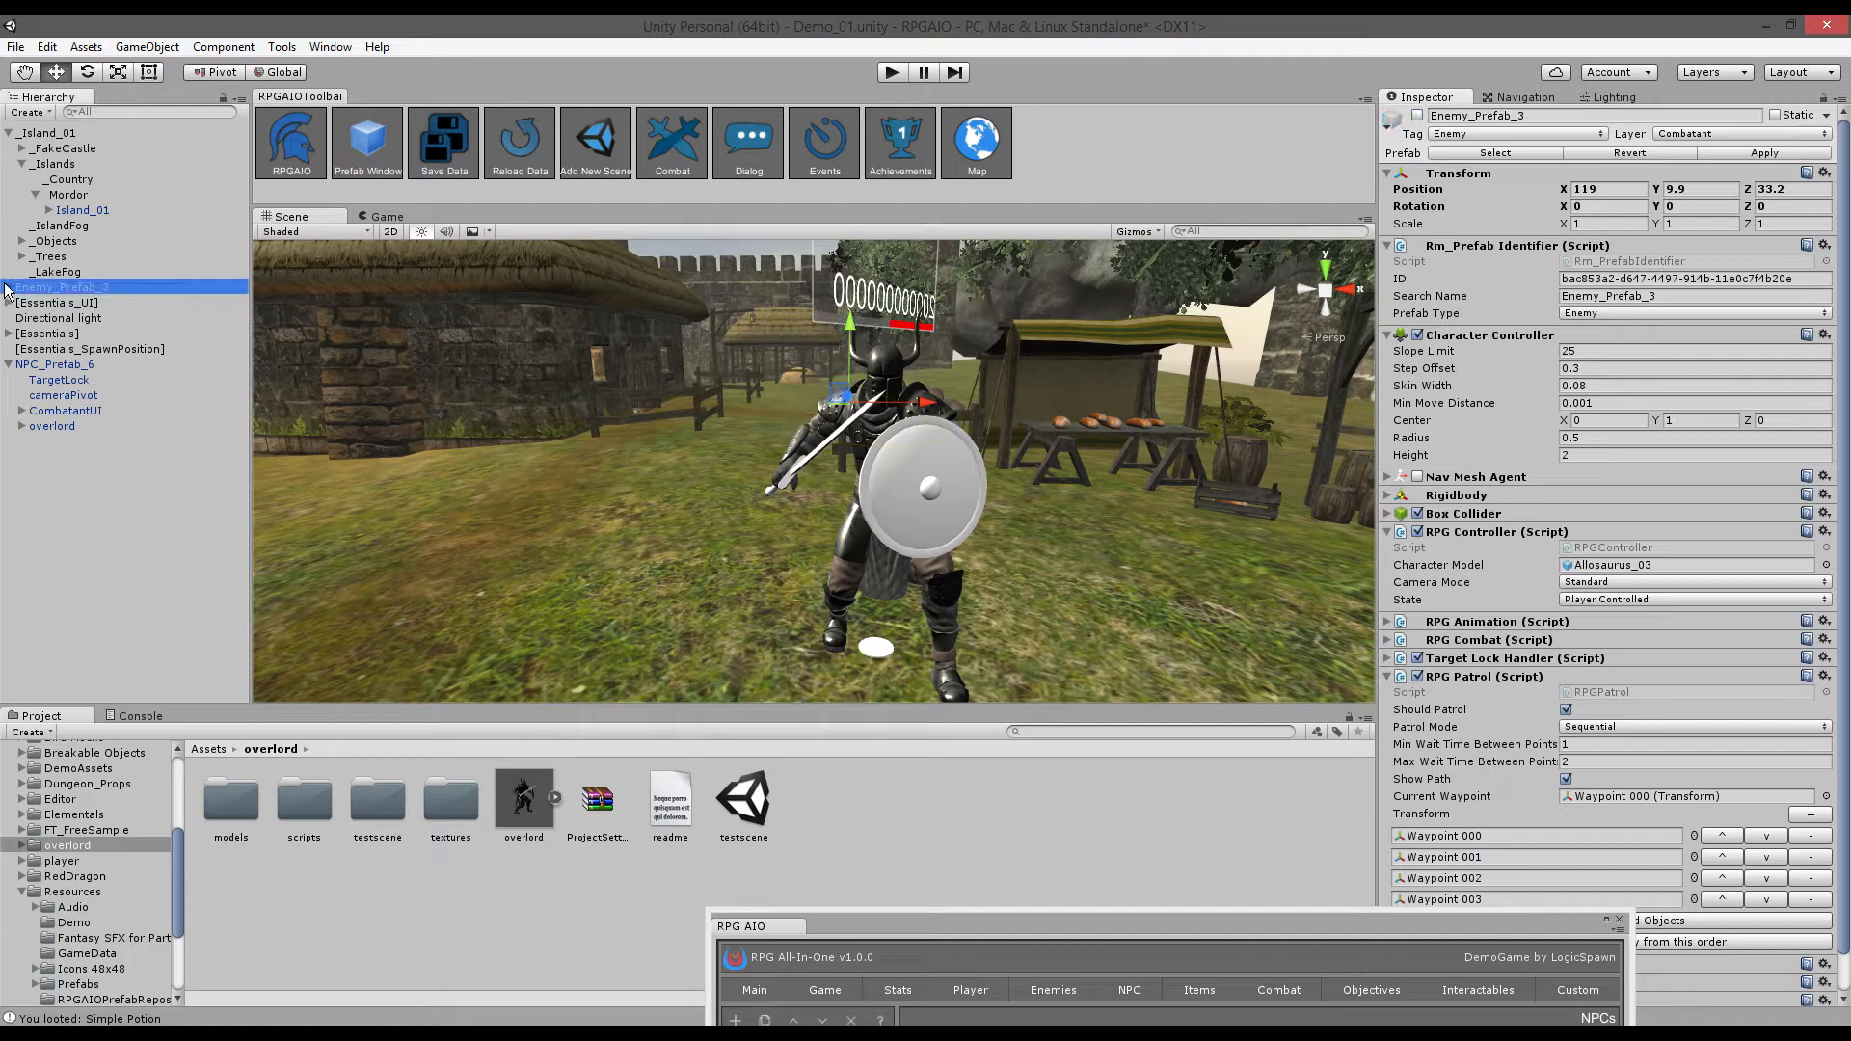
{"action": "left_click", "coordinate": [9, 133]}
{"action": "left_click", "coordinate": [8, 225]}
{"action": "left_click", "coordinate": [53, 225]}
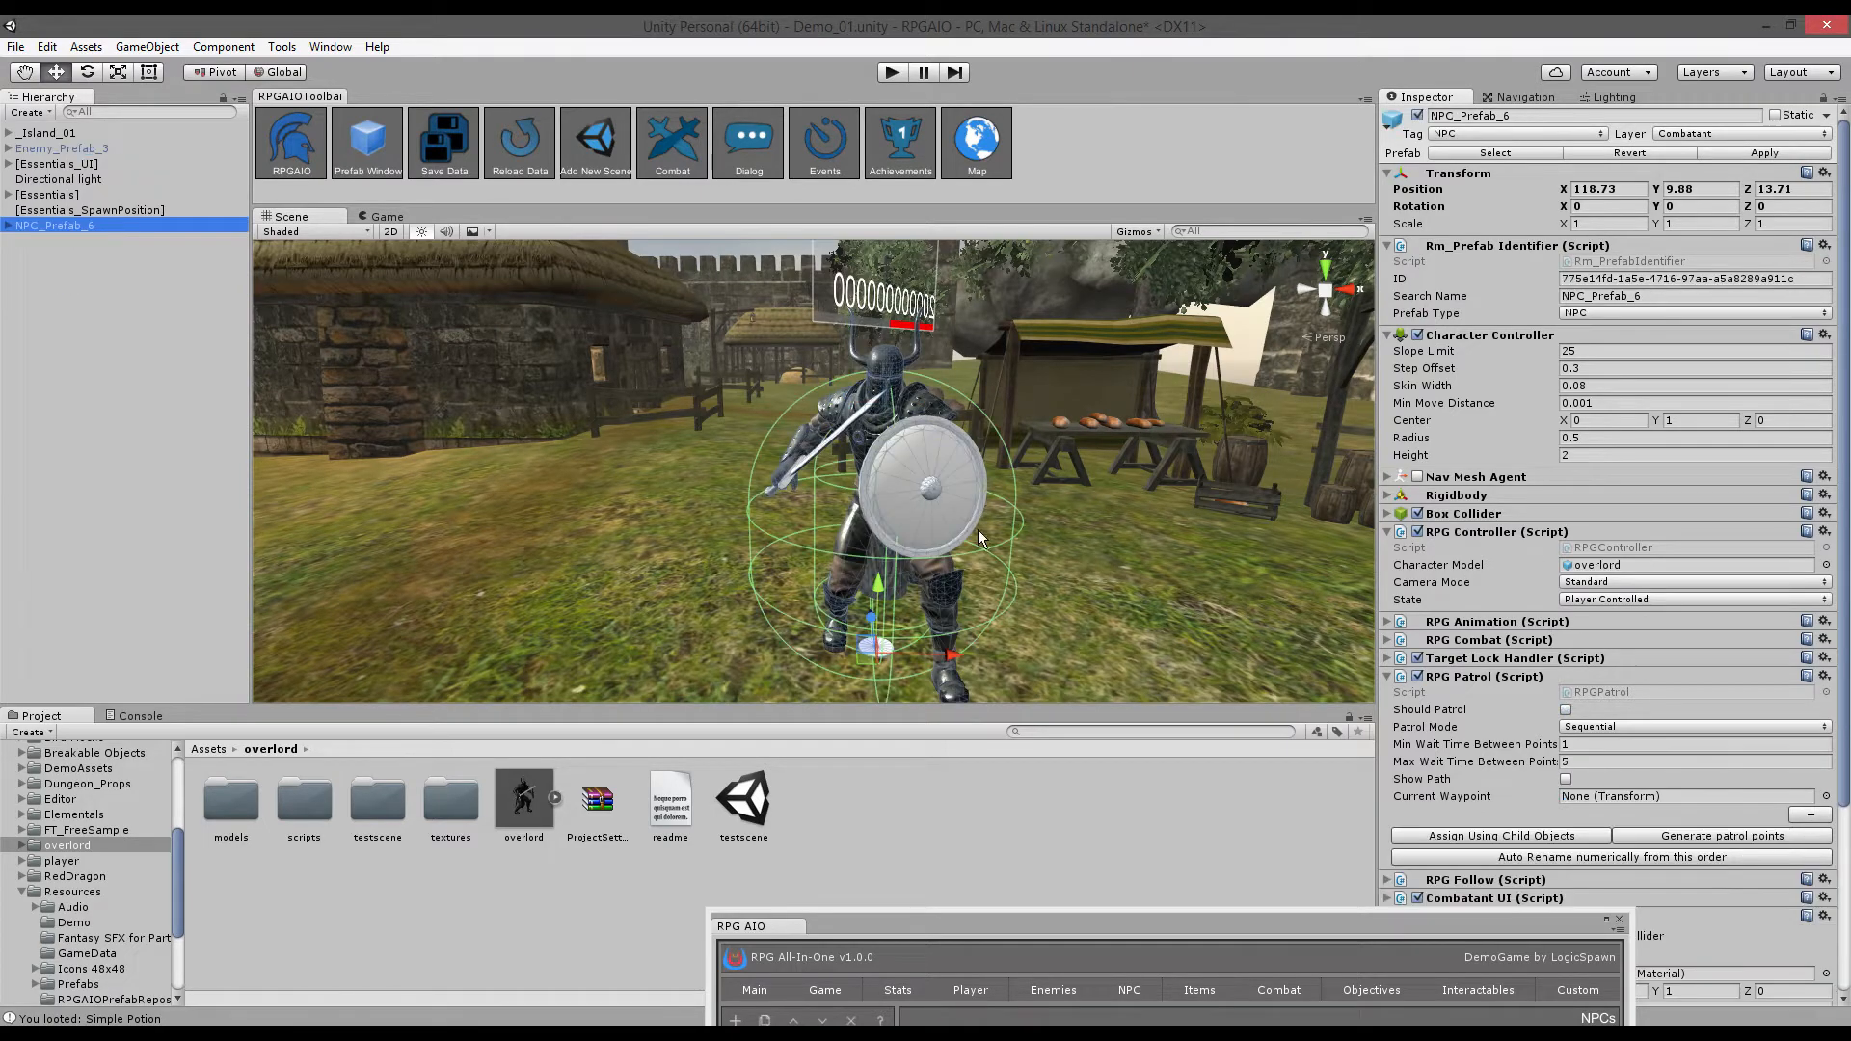
- Pull animations from the overlord model and set Idle to attackstanceidle
{"action": "left_click_drag", "start_coordinate": [1028, 927], "coordinate": [827, 330]}
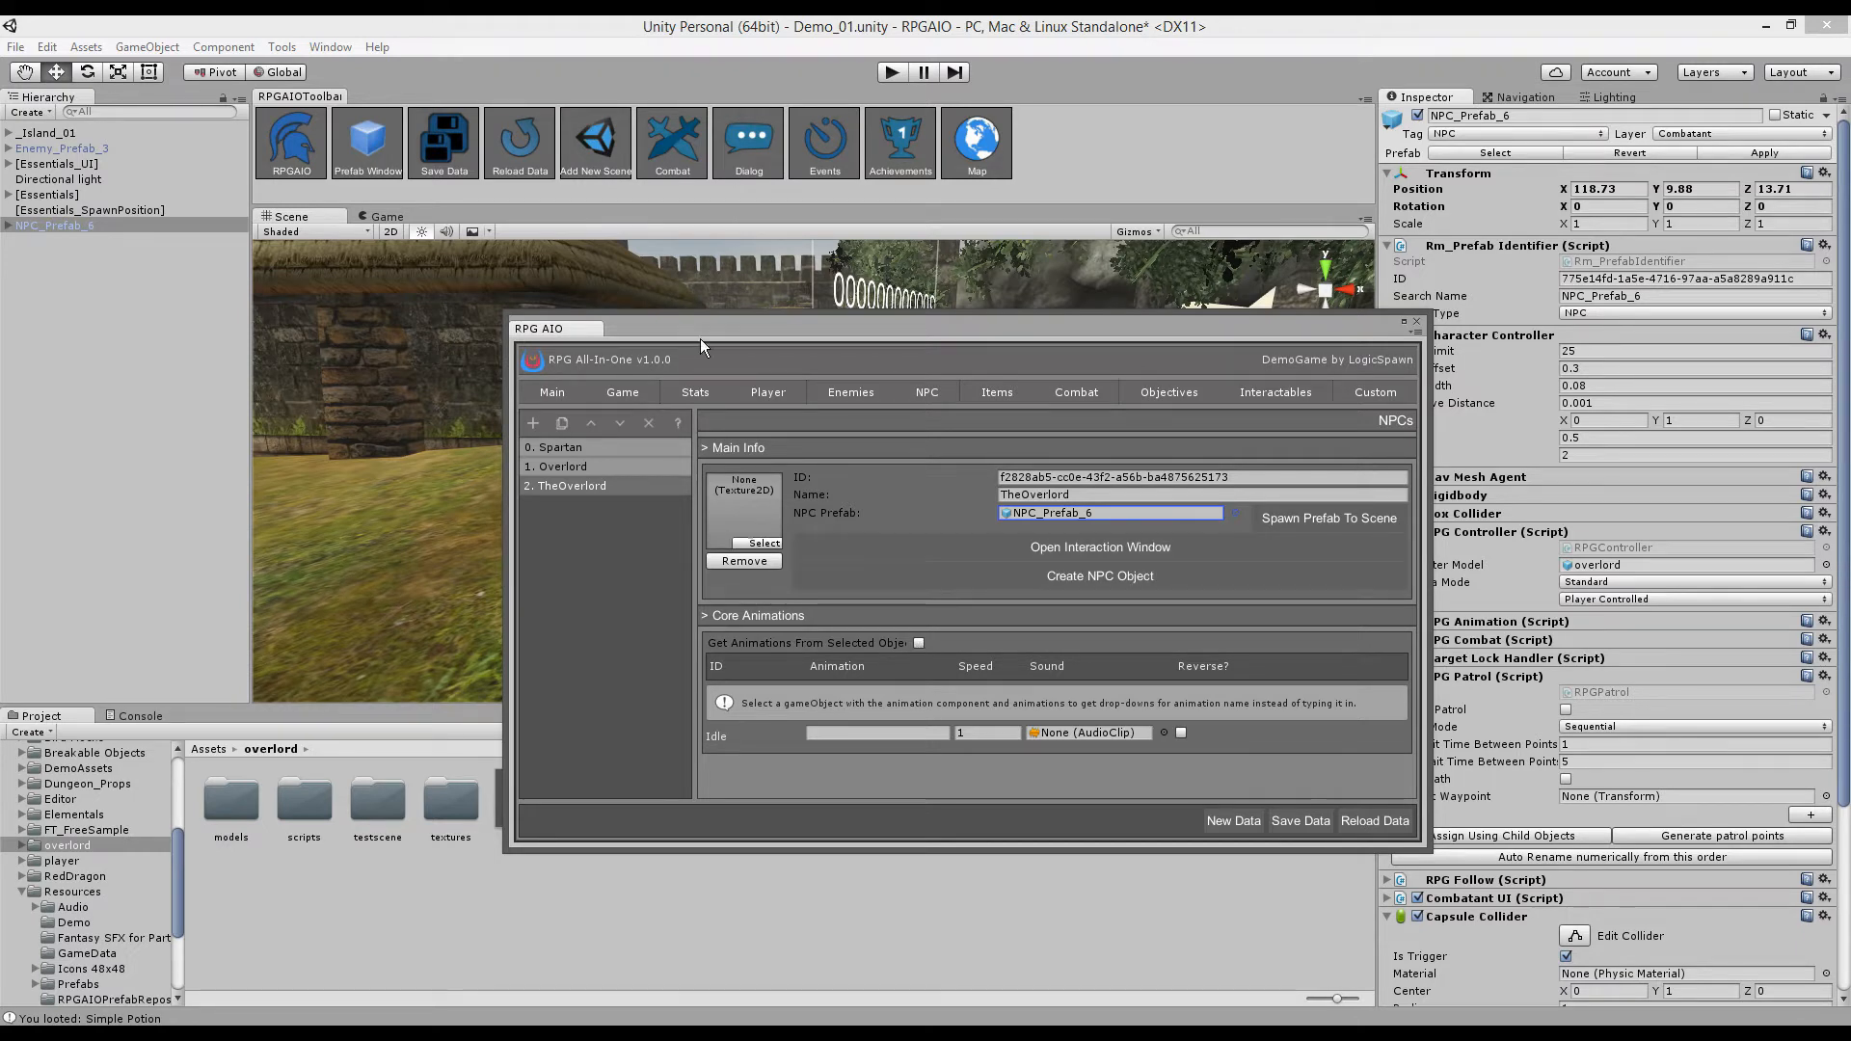
{"action": "left_click", "coordinate": [8, 226]}
{"action": "left_click", "coordinate": [77, 285]}
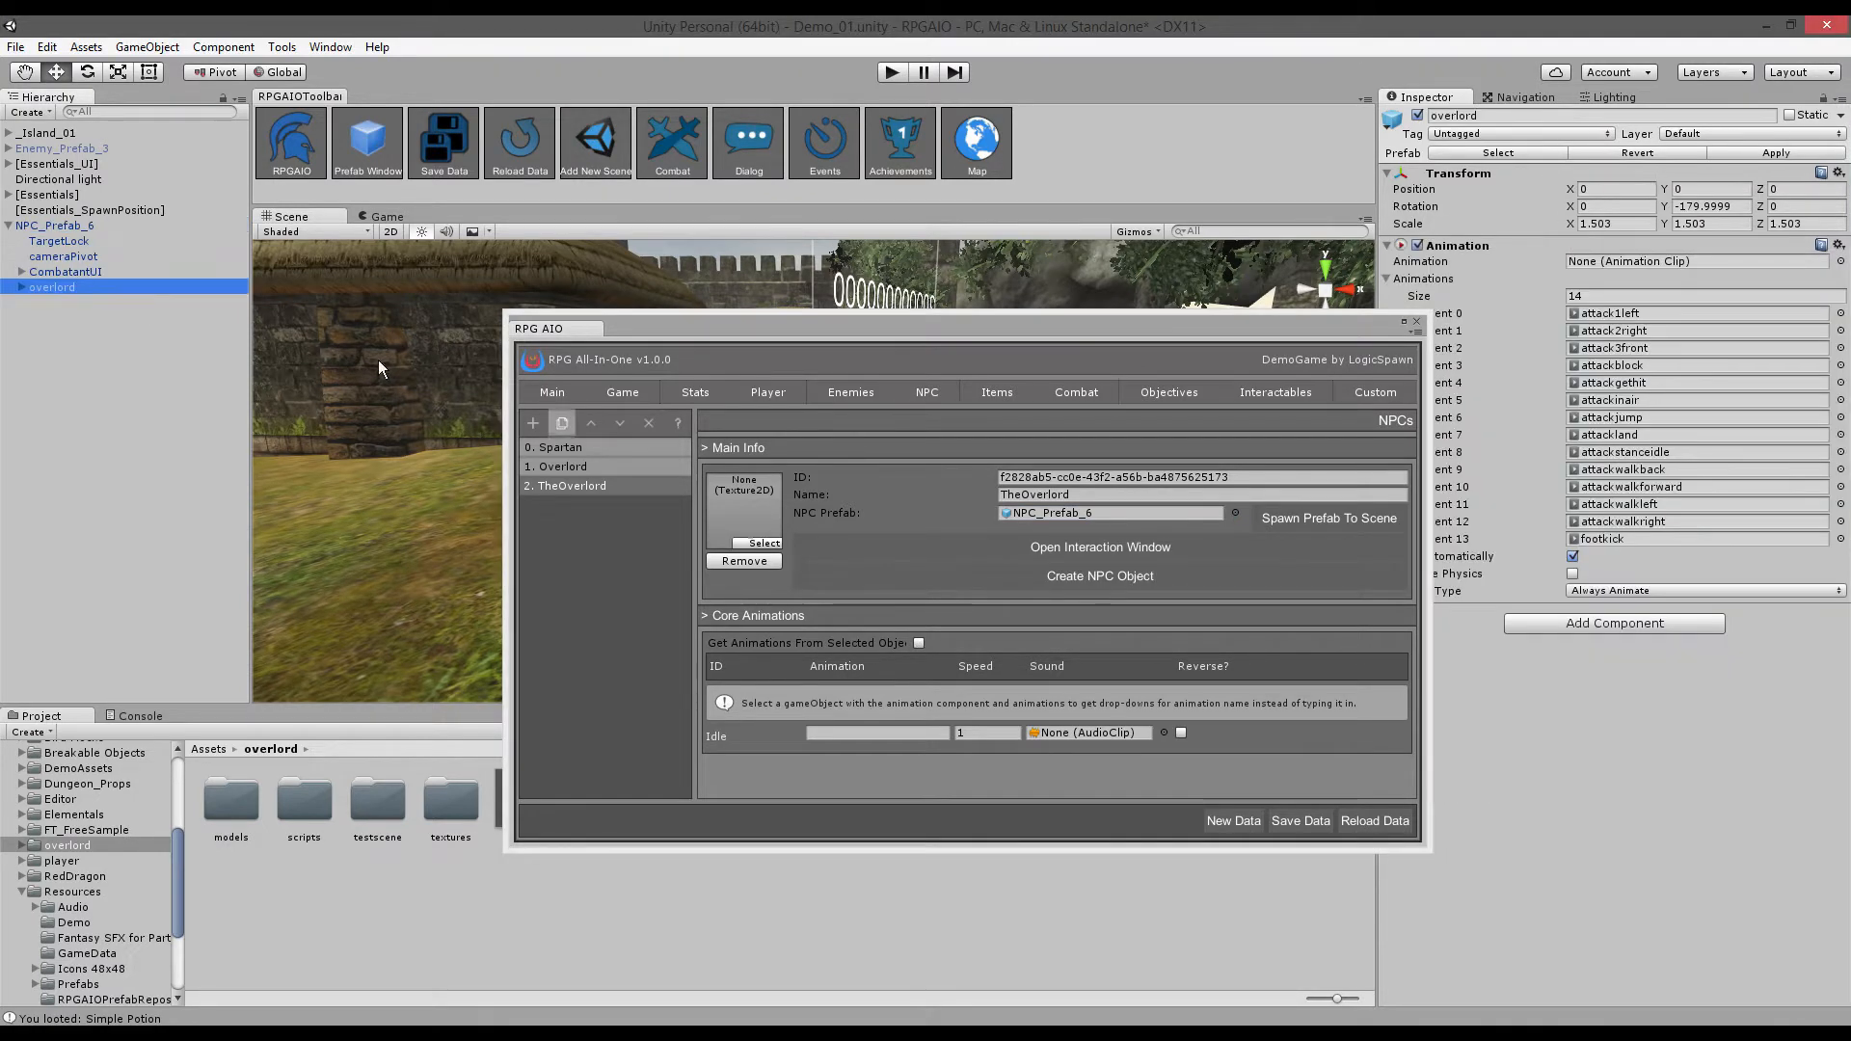
{"action": "left_click", "coordinate": [920, 643]}
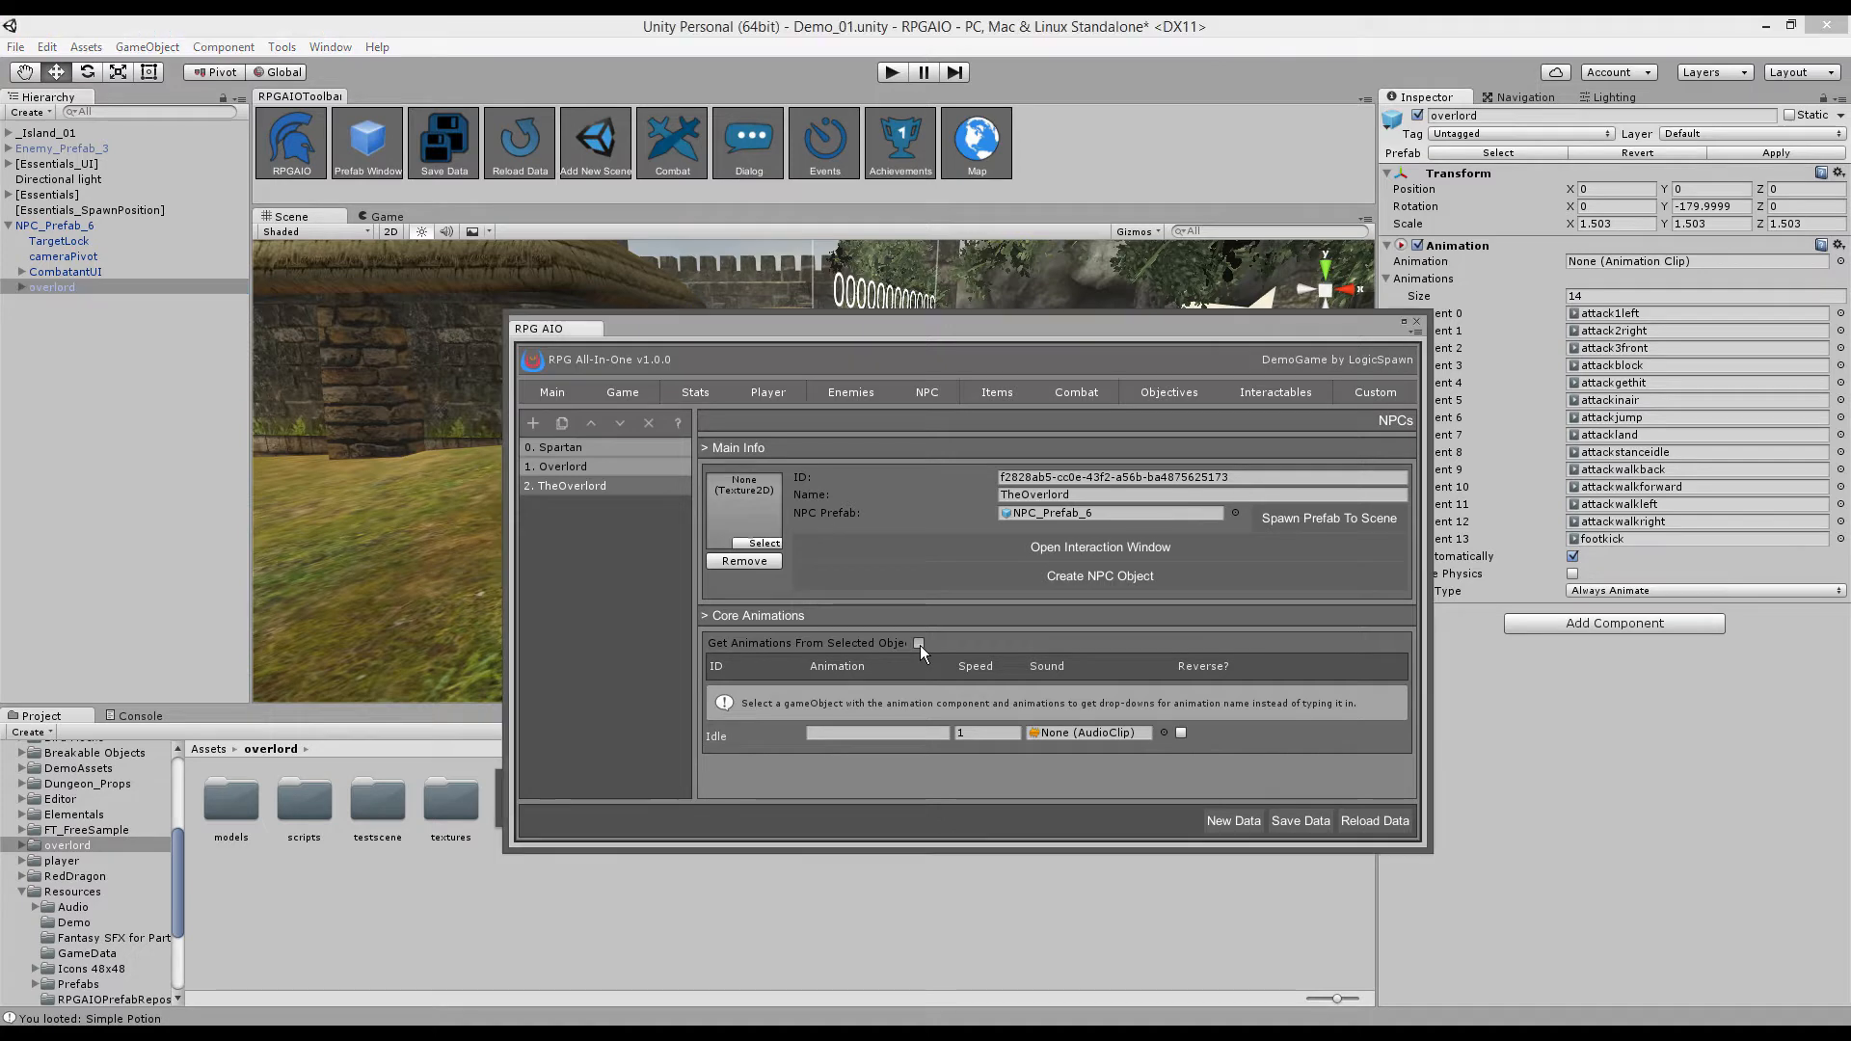
{"action": "left_click", "coordinate": [914, 690]}
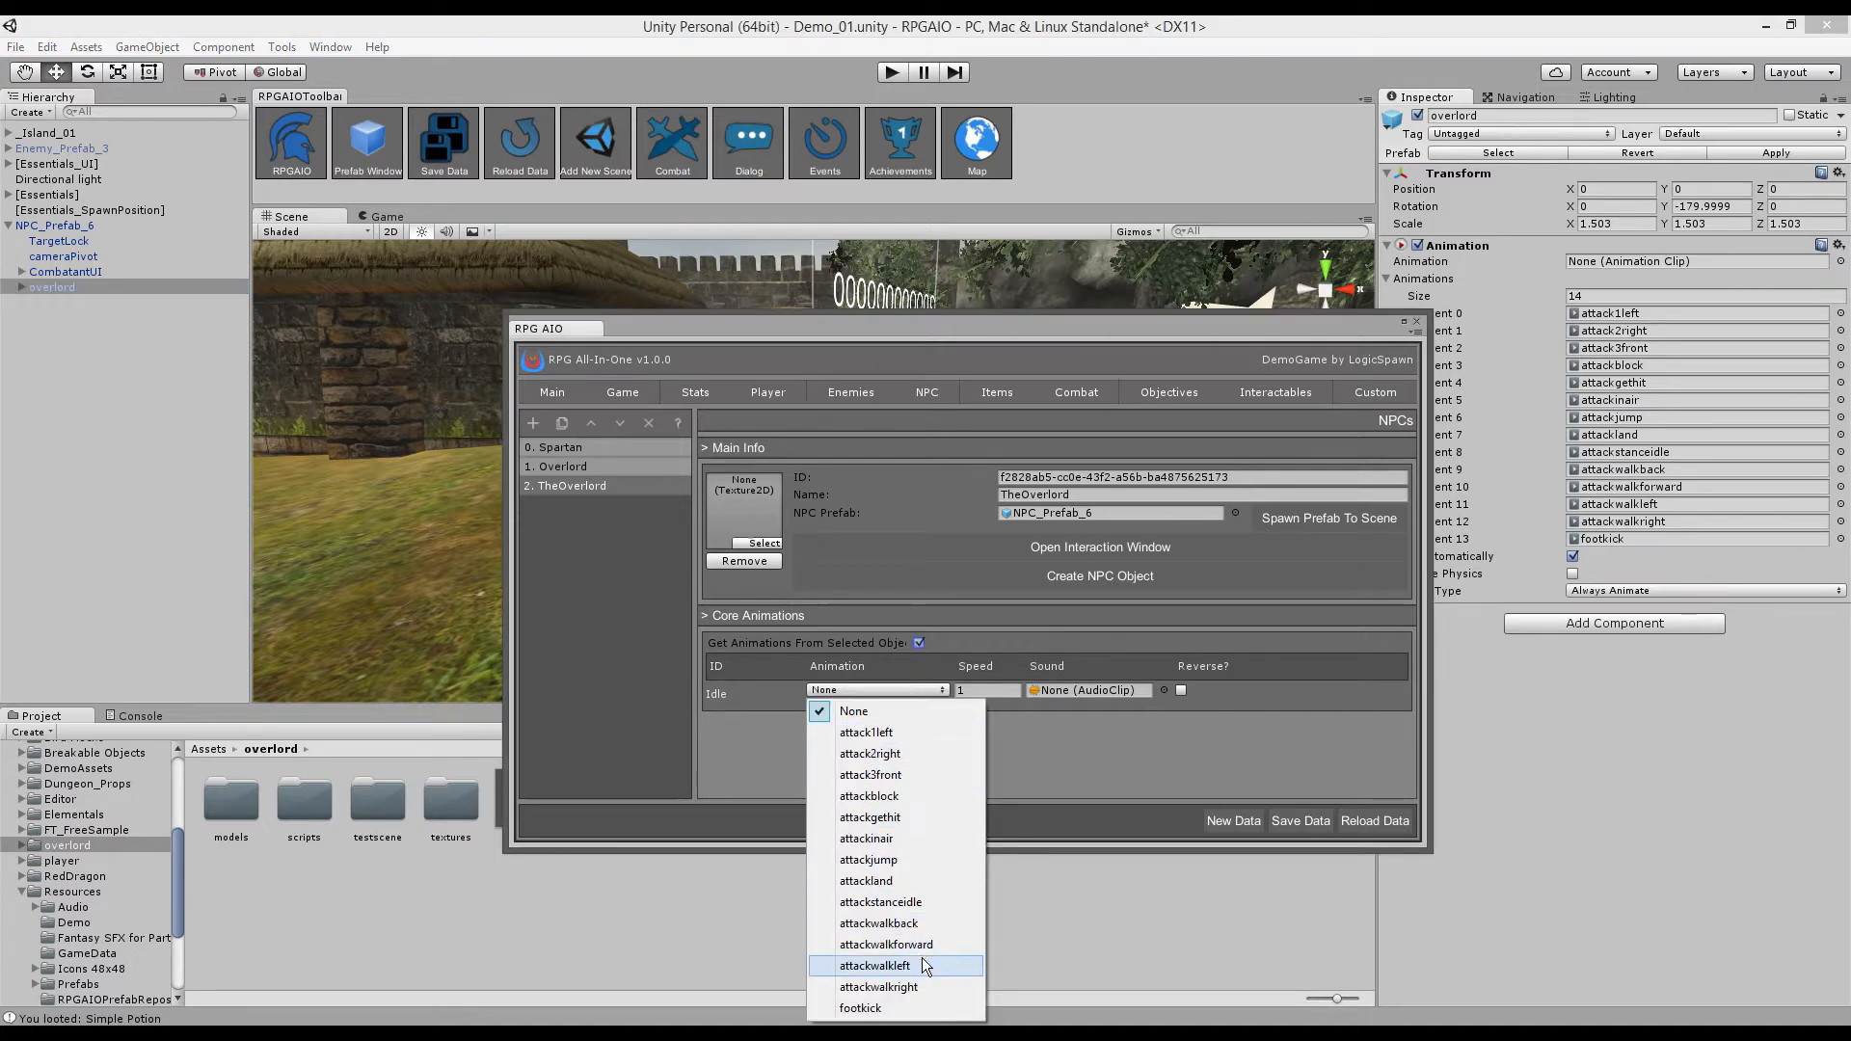
{"action": "left_click", "coordinate": [882, 903]}
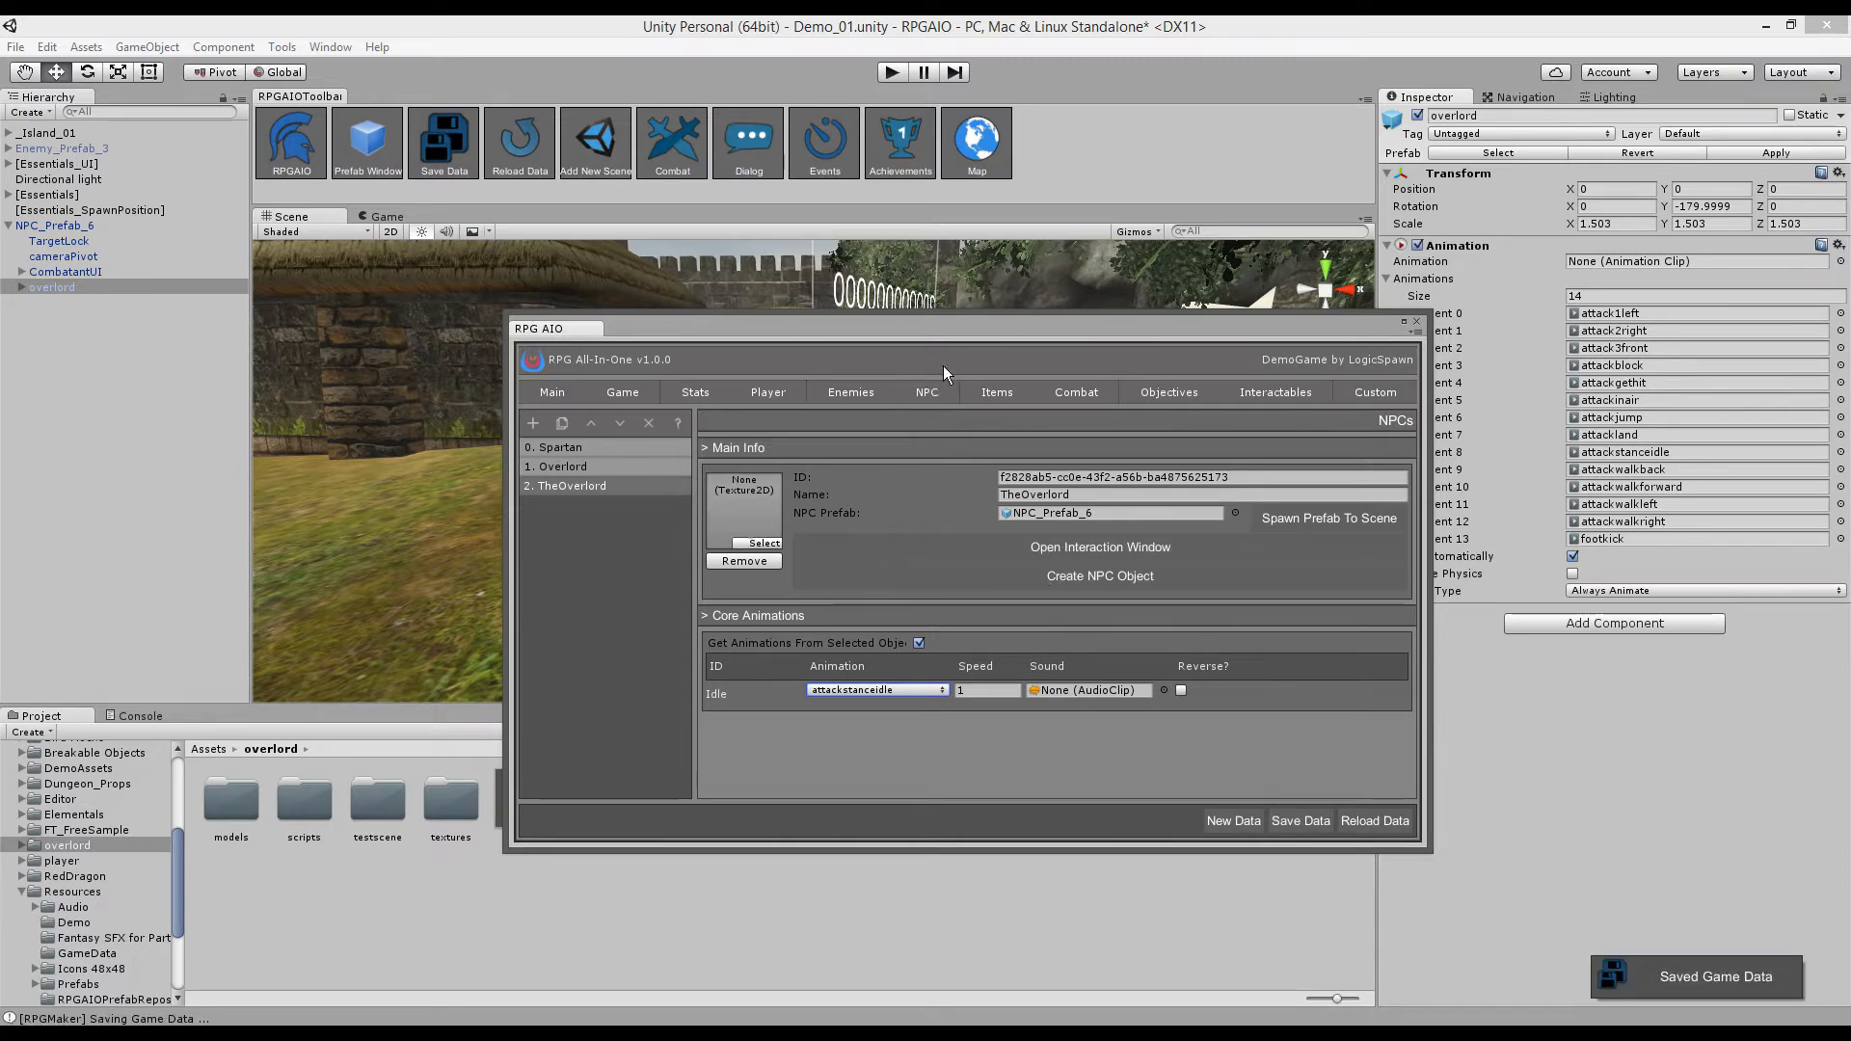
{"action": "left_click_drag", "start_coordinate": [940, 333], "coordinate": [853, 442]}
- Open TheOverlord's dialog editor and bring the Enter Dialog node chain into view
{"action": "left_click", "coordinate": [972, 653]}
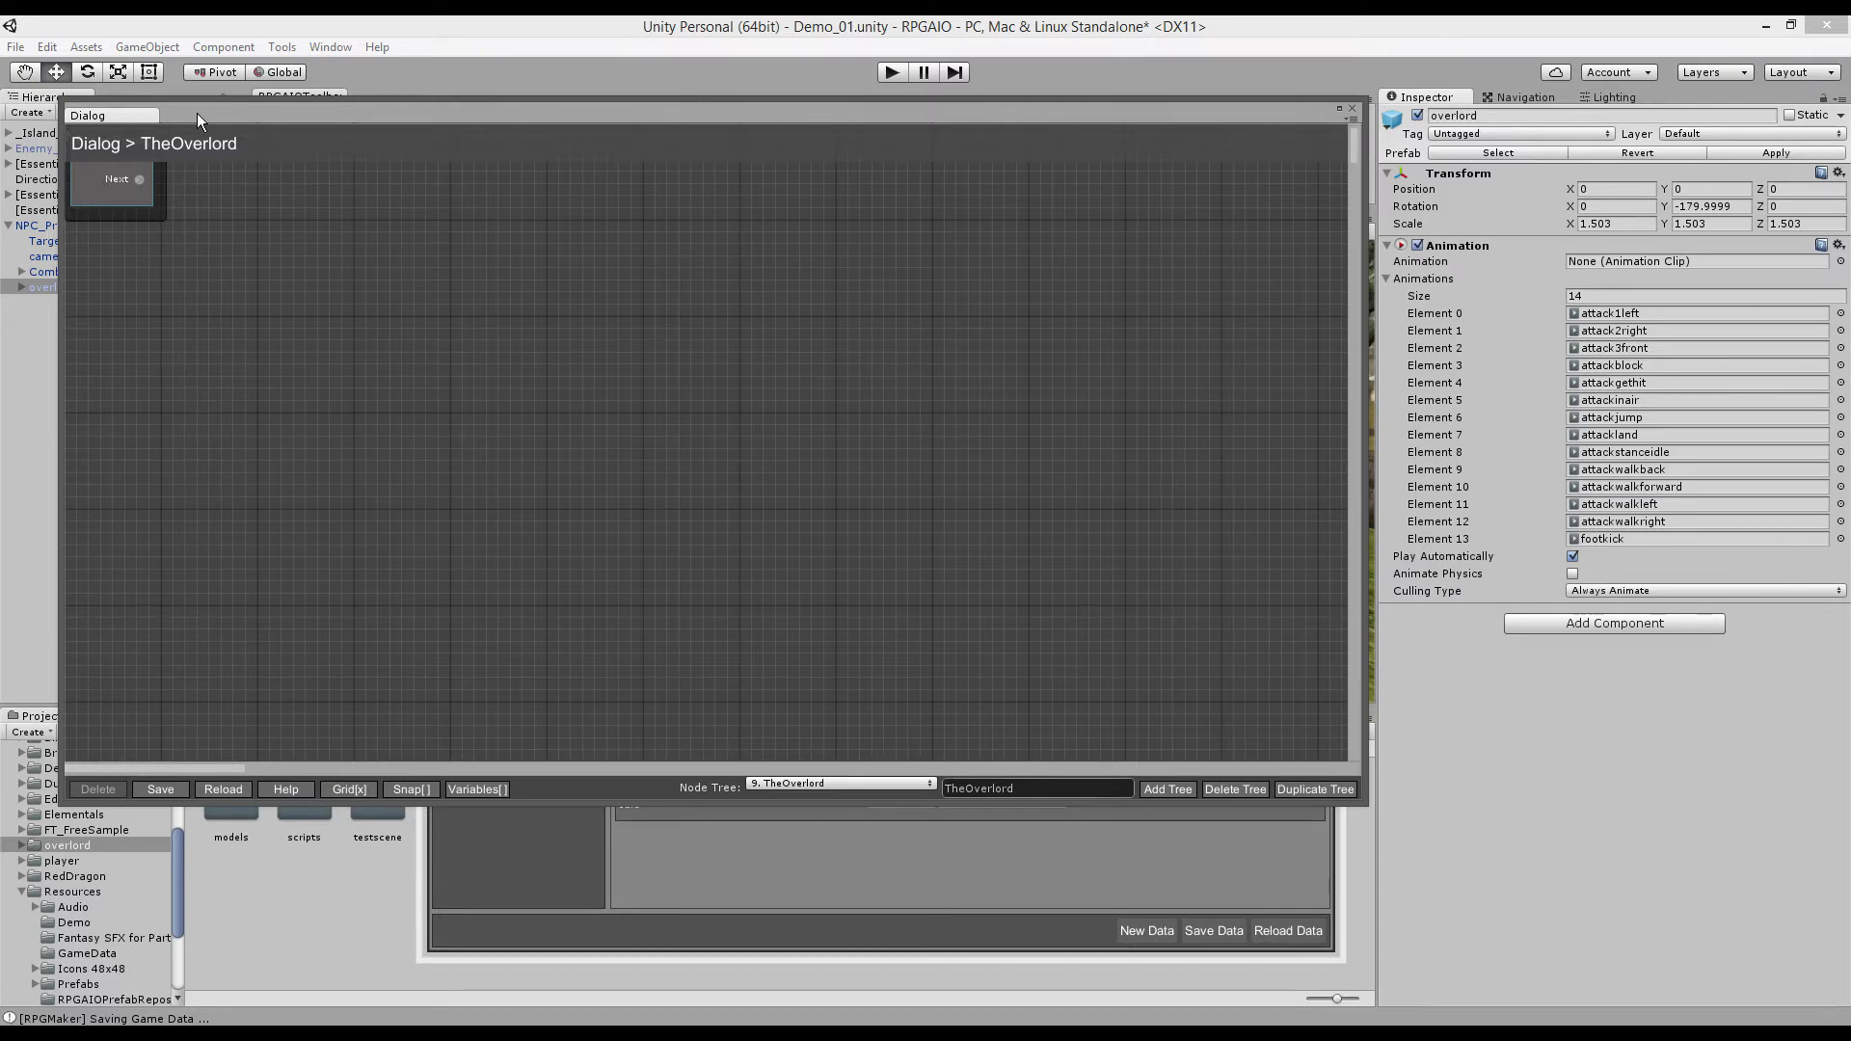
{"action": "left_click_drag", "start_coordinate": [196, 112], "coordinate": [214, 153]}
{"action": "left_click_drag", "start_coordinate": [118, 228], "coordinate": [147, 270]}
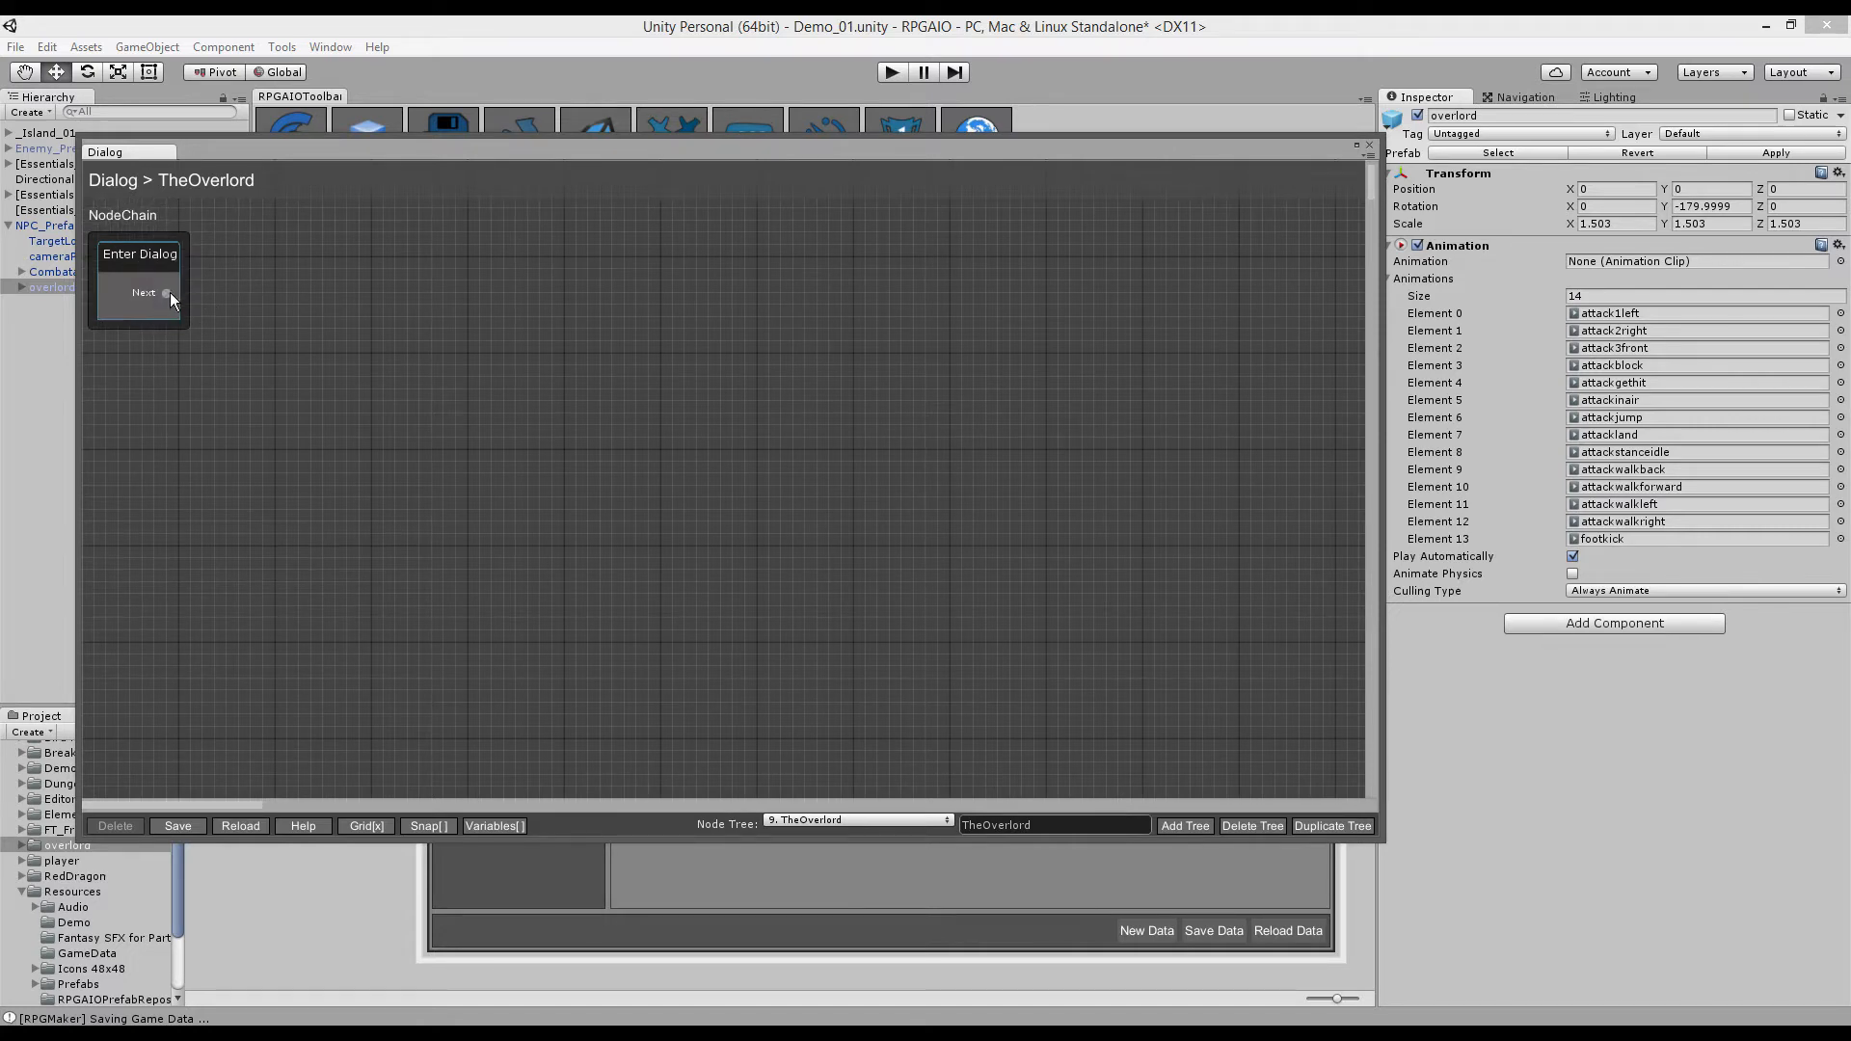
{"action": "left_click_drag", "start_coordinate": [233, 258], "coordinate": [235, 262]}
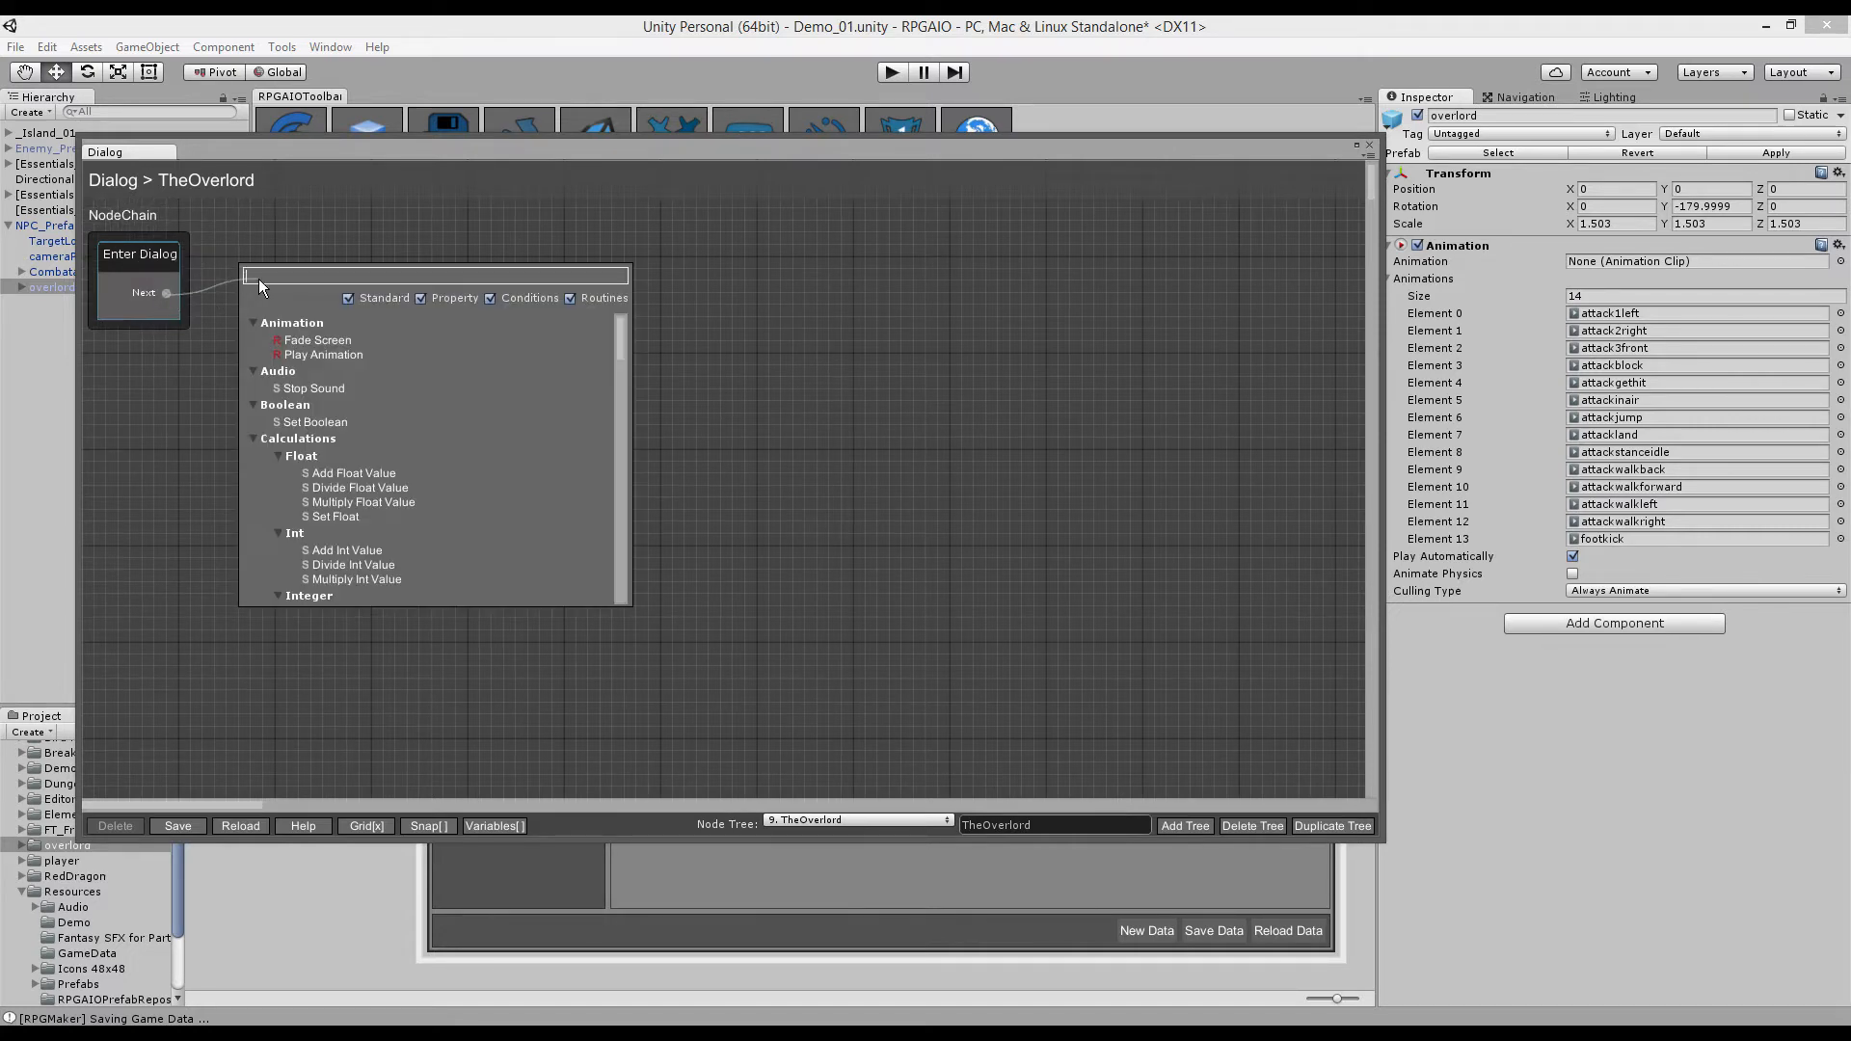
- Link an NPC Response node saying Hello after Enter Dialog and hide the grid
{"action": "type", "text": "NPC RE"}
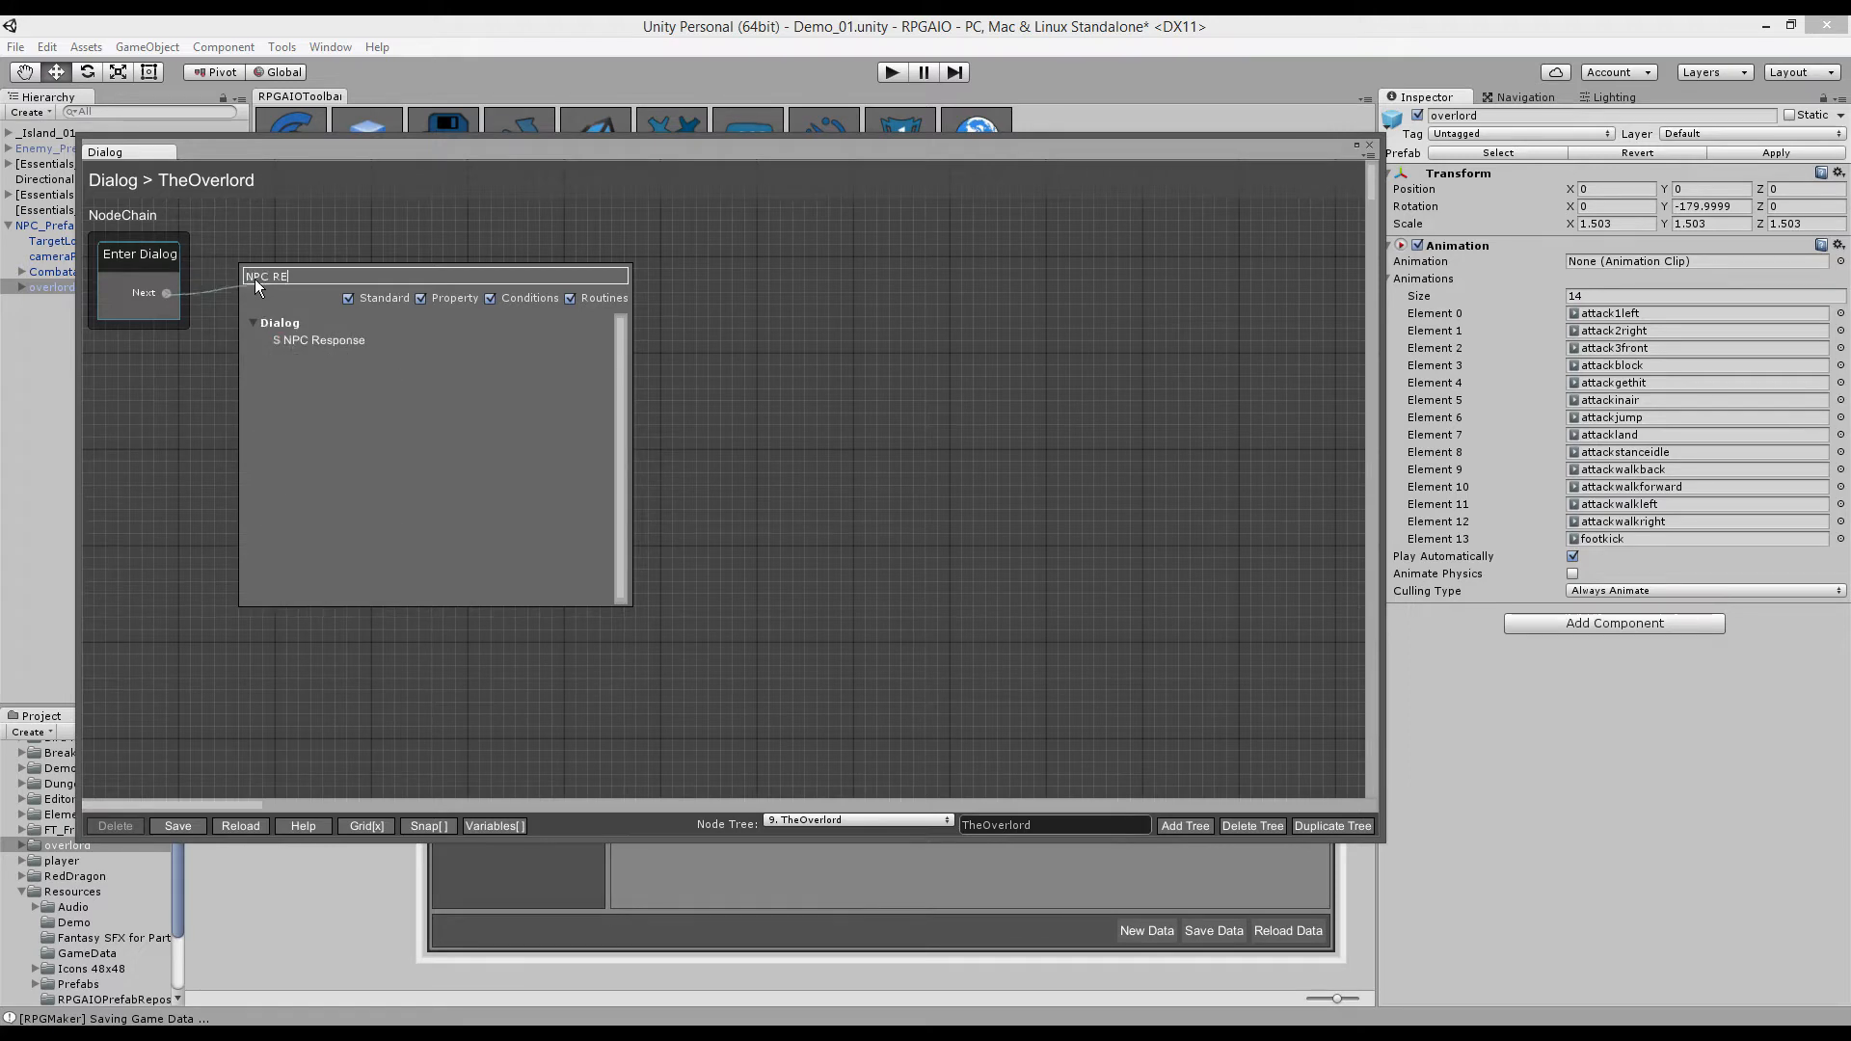
{"action": "left_click", "coordinate": [355, 349]}
{"action": "left_click_drag", "start_coordinate": [164, 294], "coordinate": [282, 293]}
{"action": "type", "text": "NPC R"}
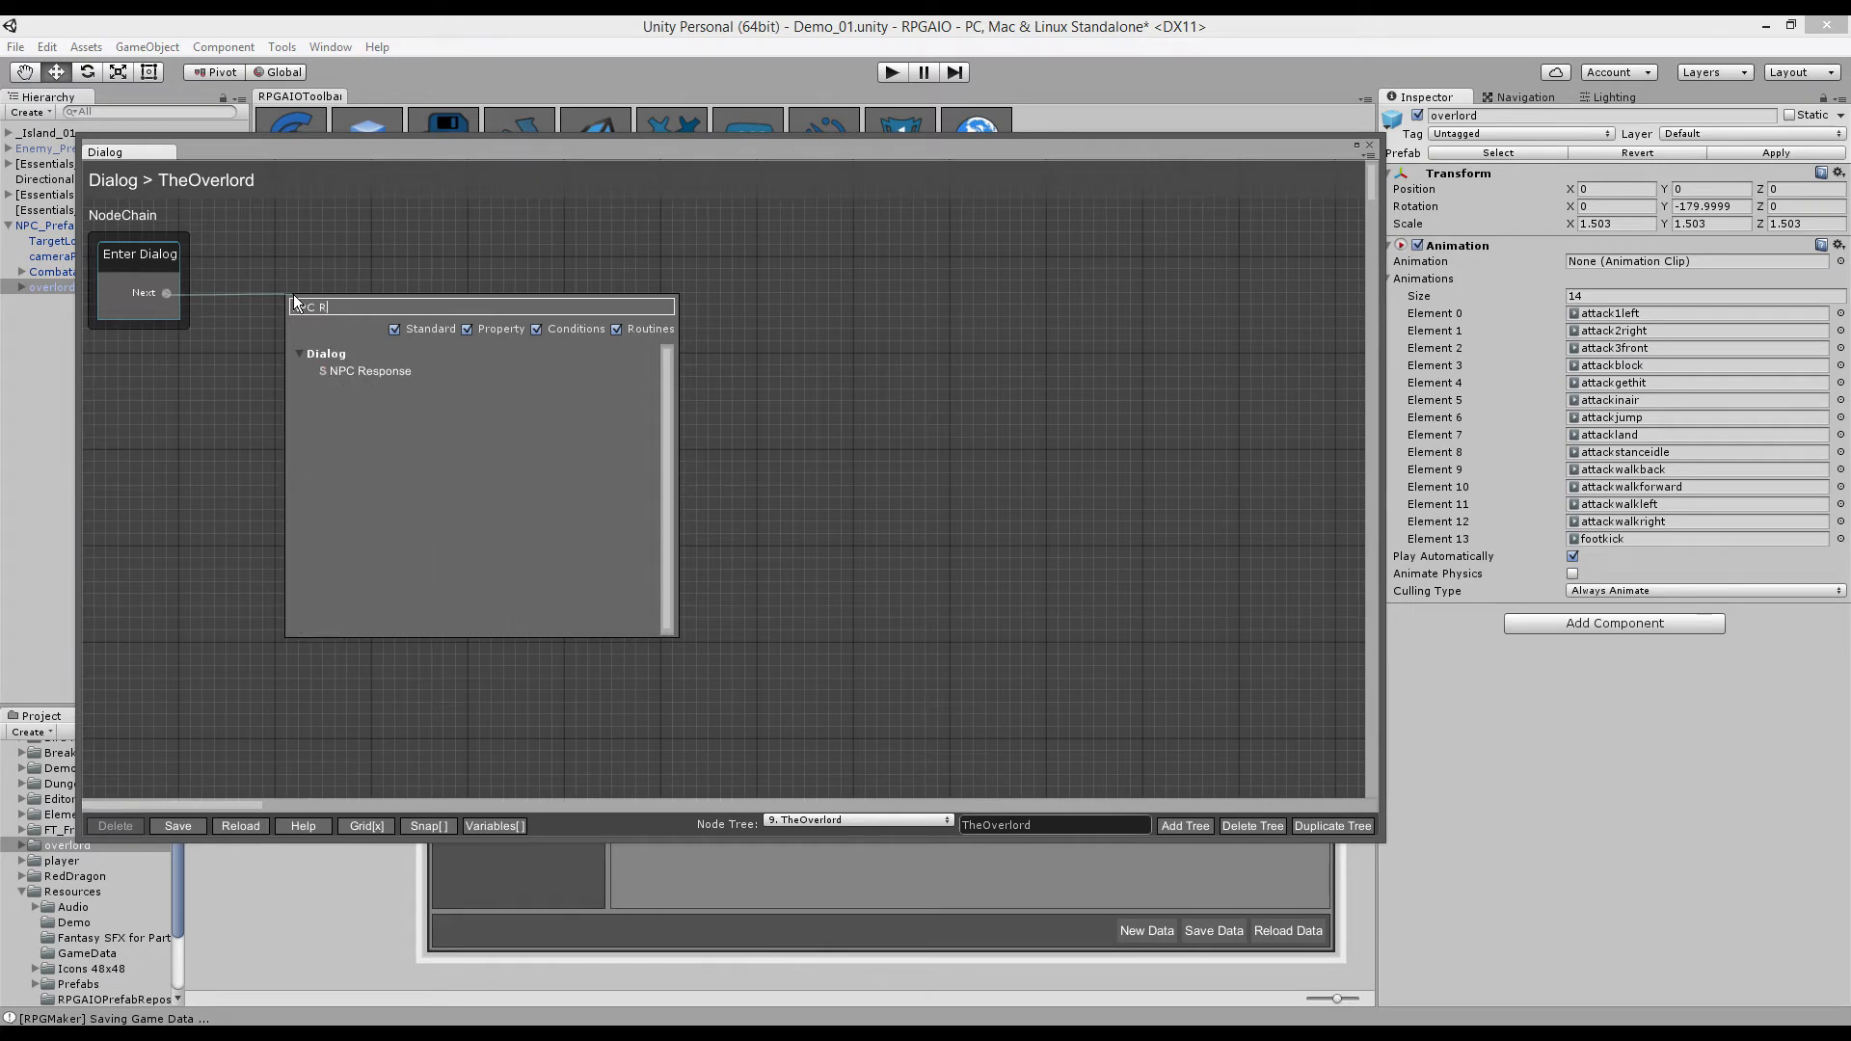
{"action": "left_click", "coordinate": [362, 372]}
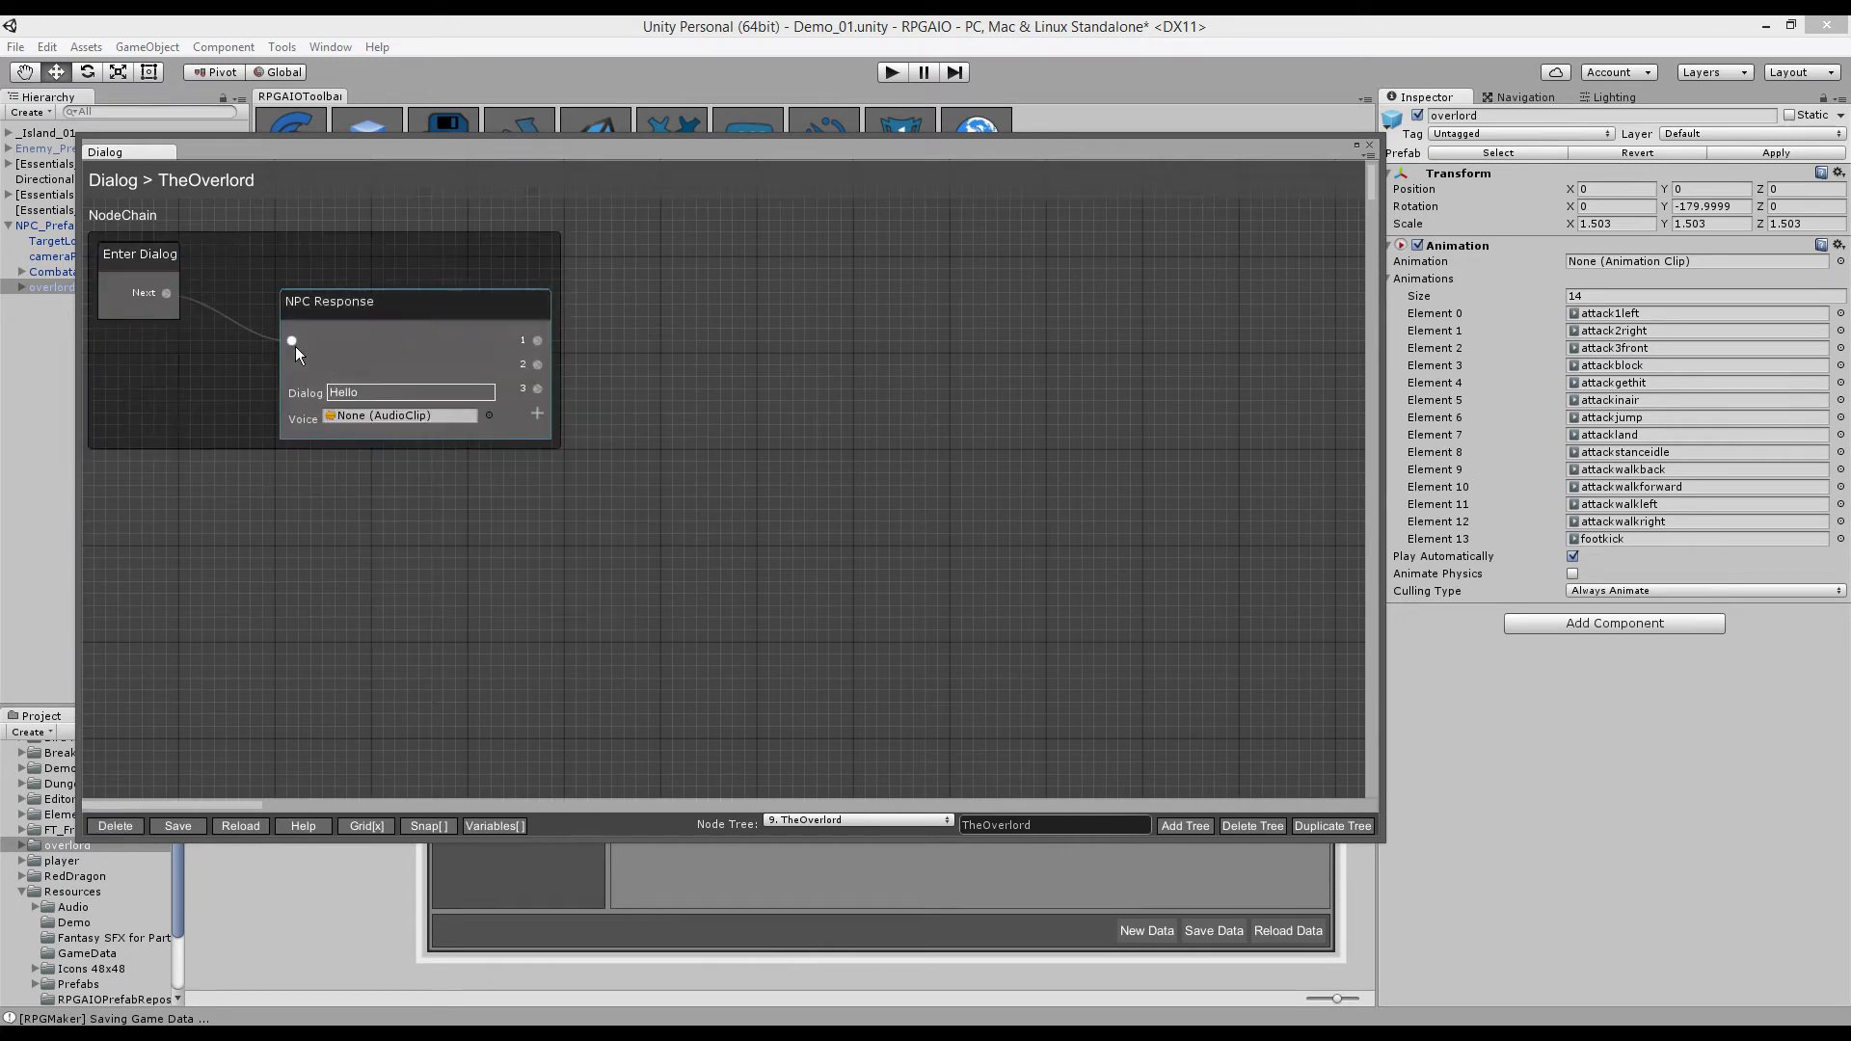
{"action": "left_click_drag", "start_coordinate": [328, 251], "coordinate": [333, 257]}
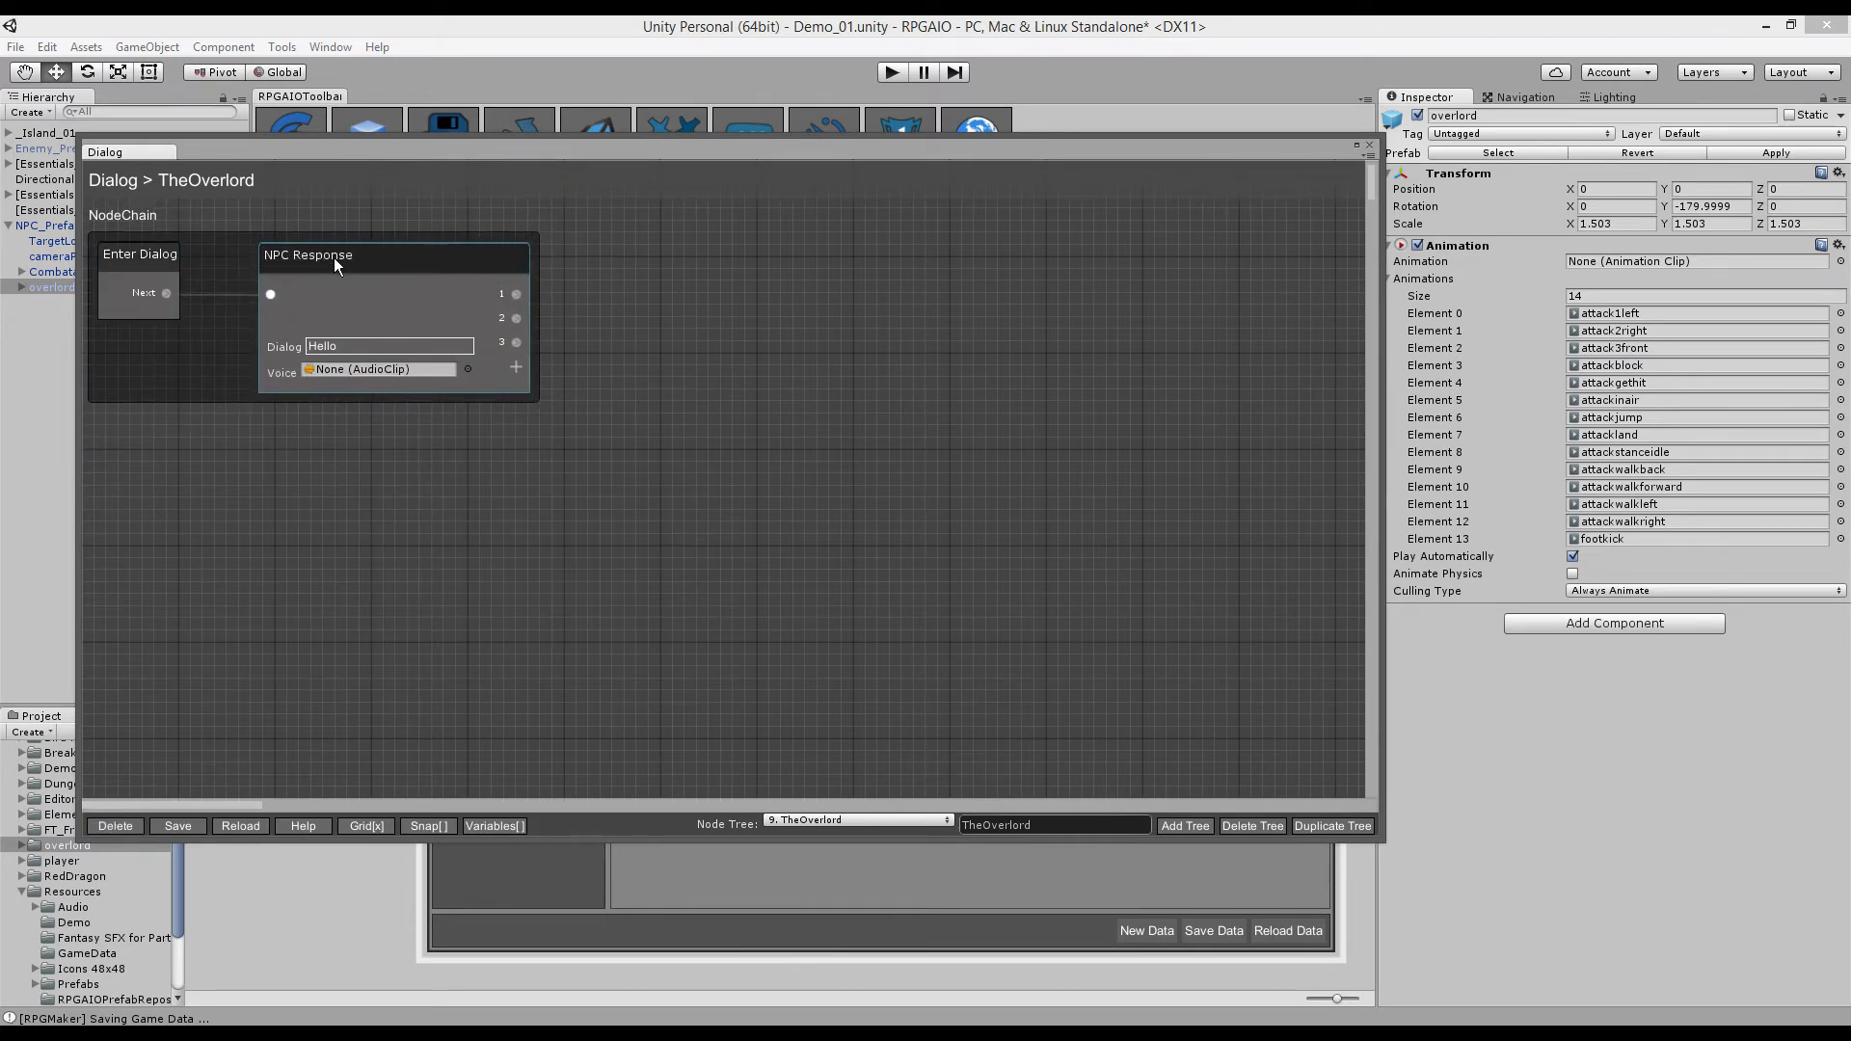
{"action": "left_click", "coordinate": [371, 827]}
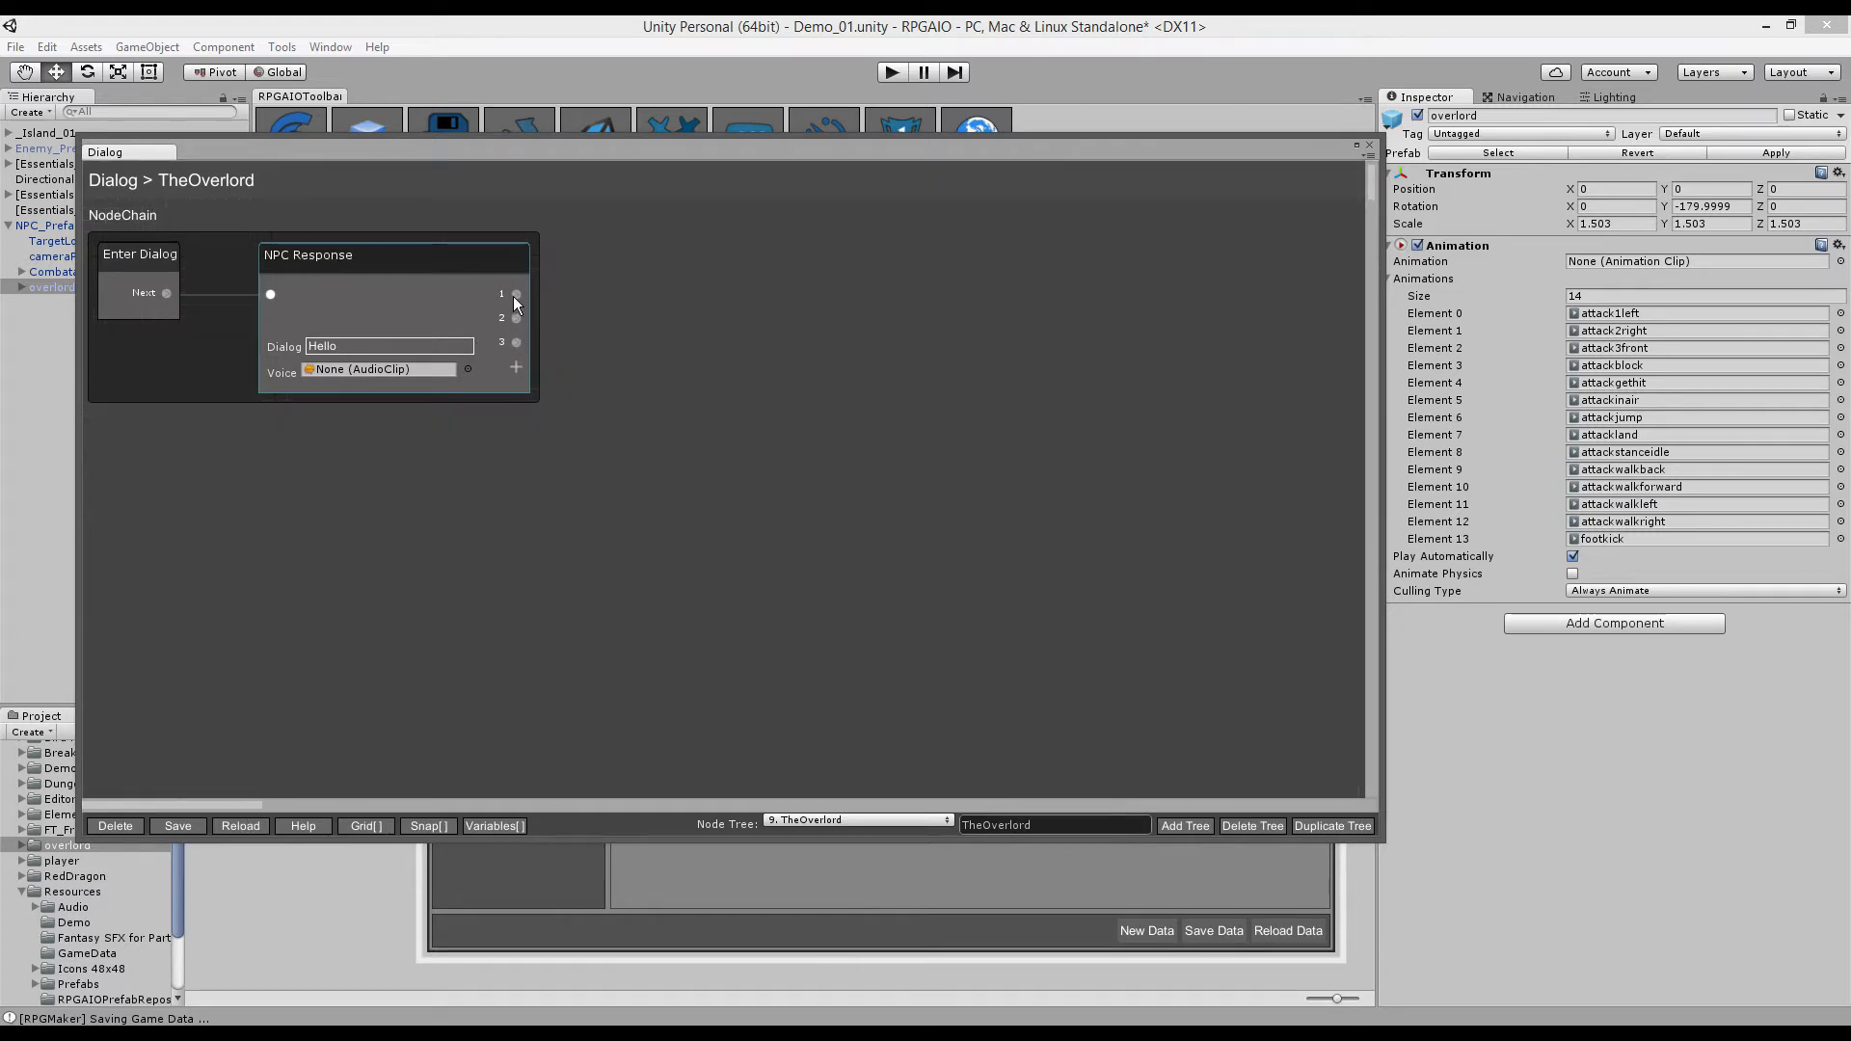
{"action": "left_click", "coordinate": [412, 423]}
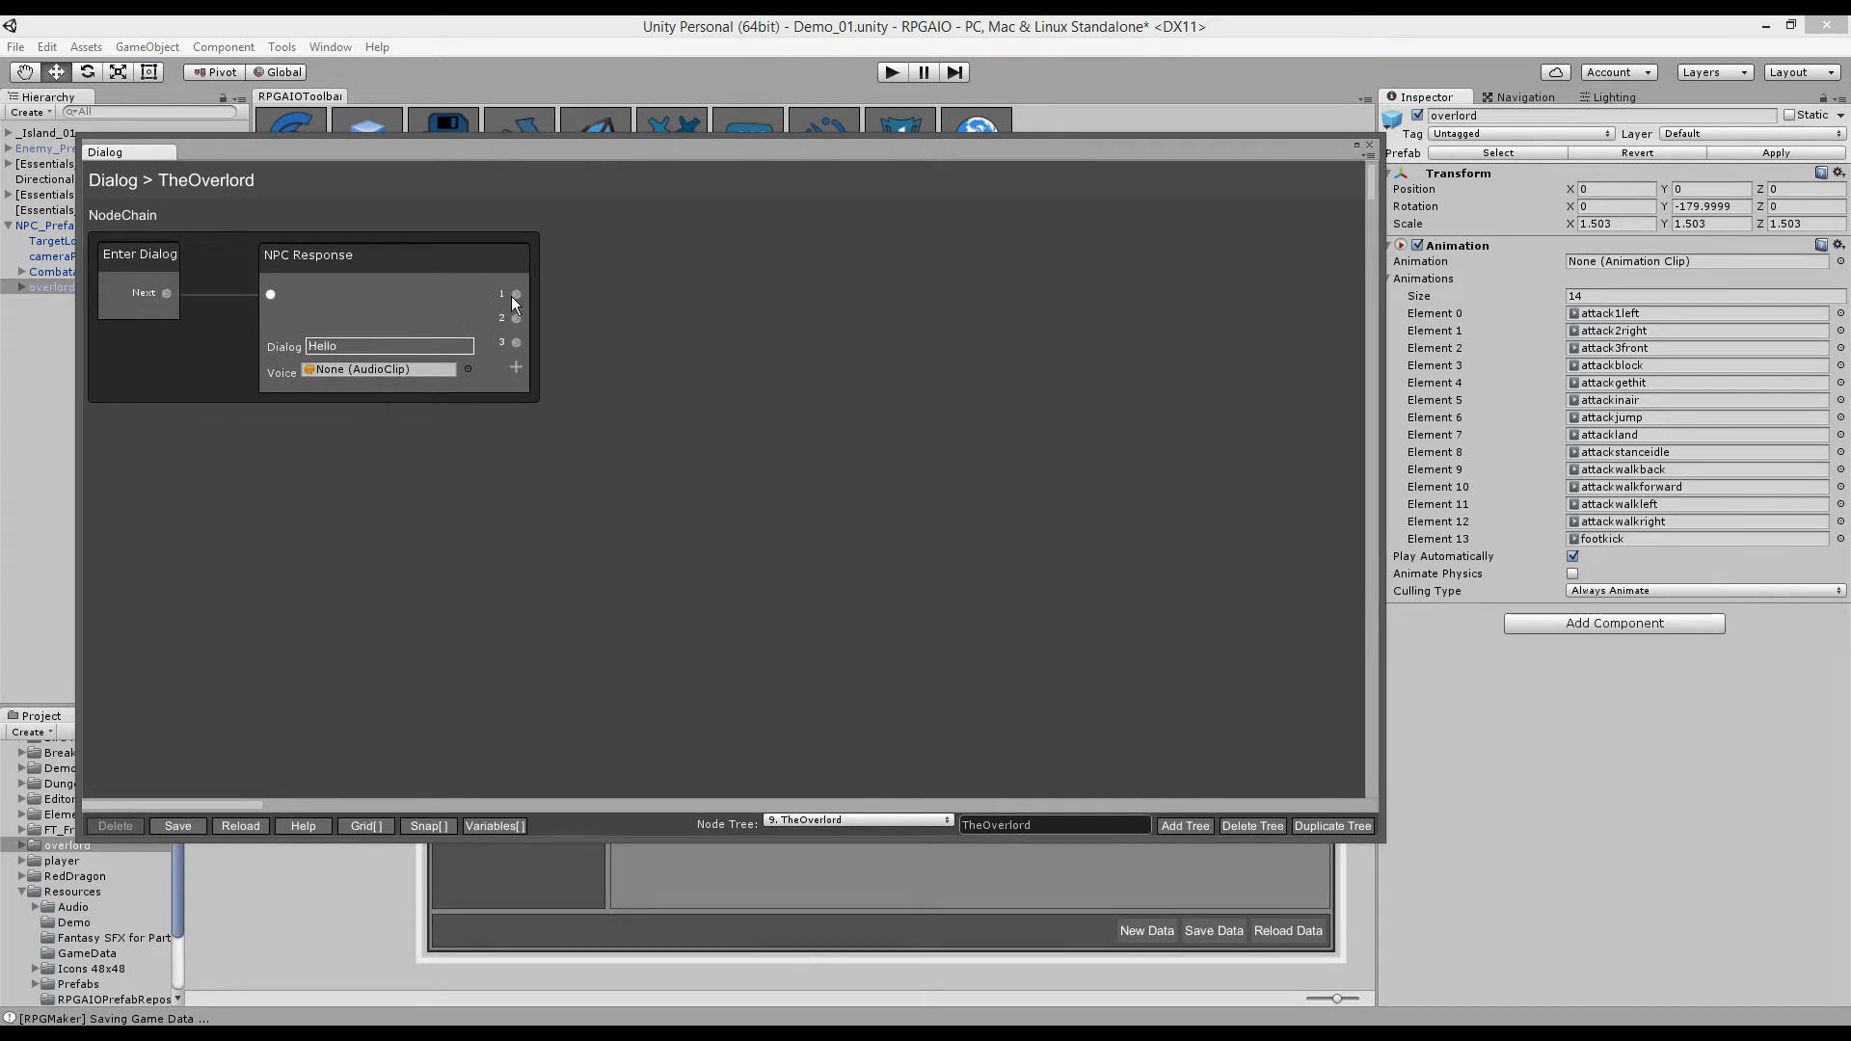
{"action": "mouse_move", "coordinate": [517, 292]}
{"action": "left_mouse_down"}
{"action": "mouse_move", "coordinate": [569, 281]}
{"action": "mouse_move", "coordinate": [513, 311]}
{"action": "left_mouse_up"}
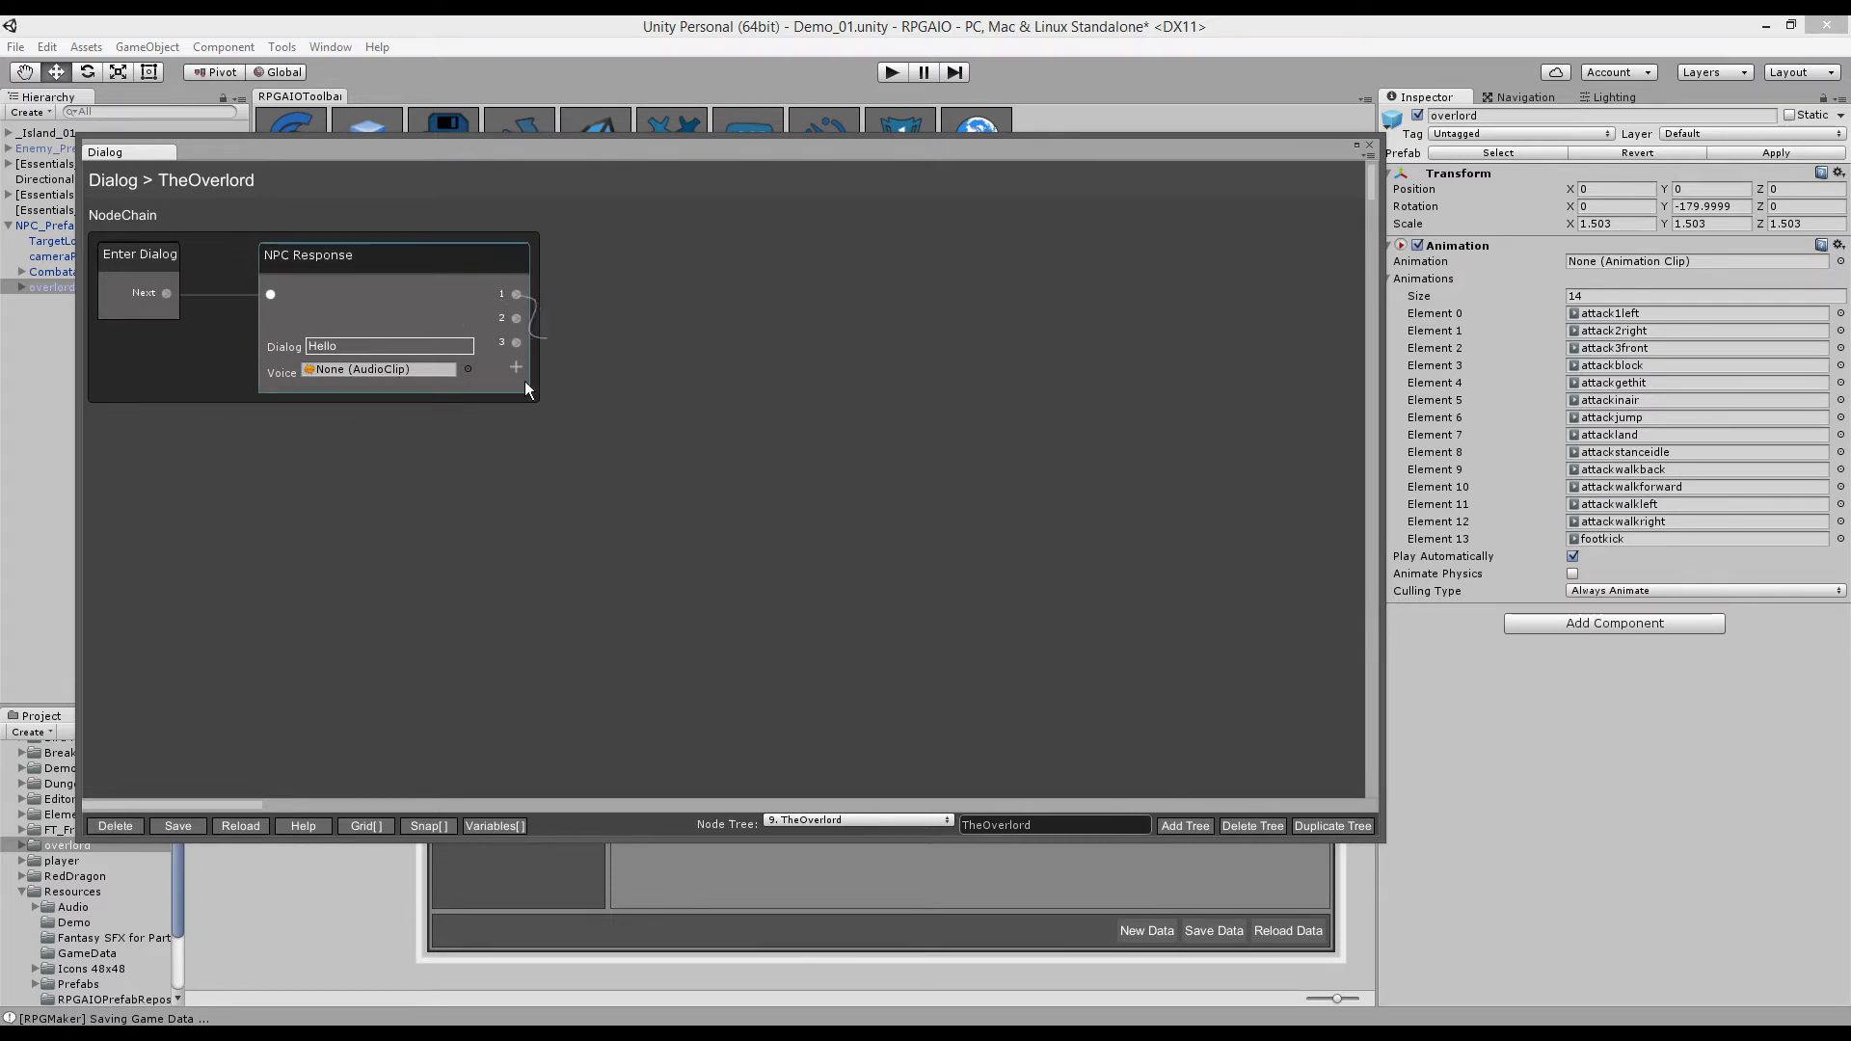
- Attach Player Response nodes to the NPC Response's first and second replies
{"action": "left_click_drag", "start_coordinate": [622, 259], "coordinate": [613, 270]}
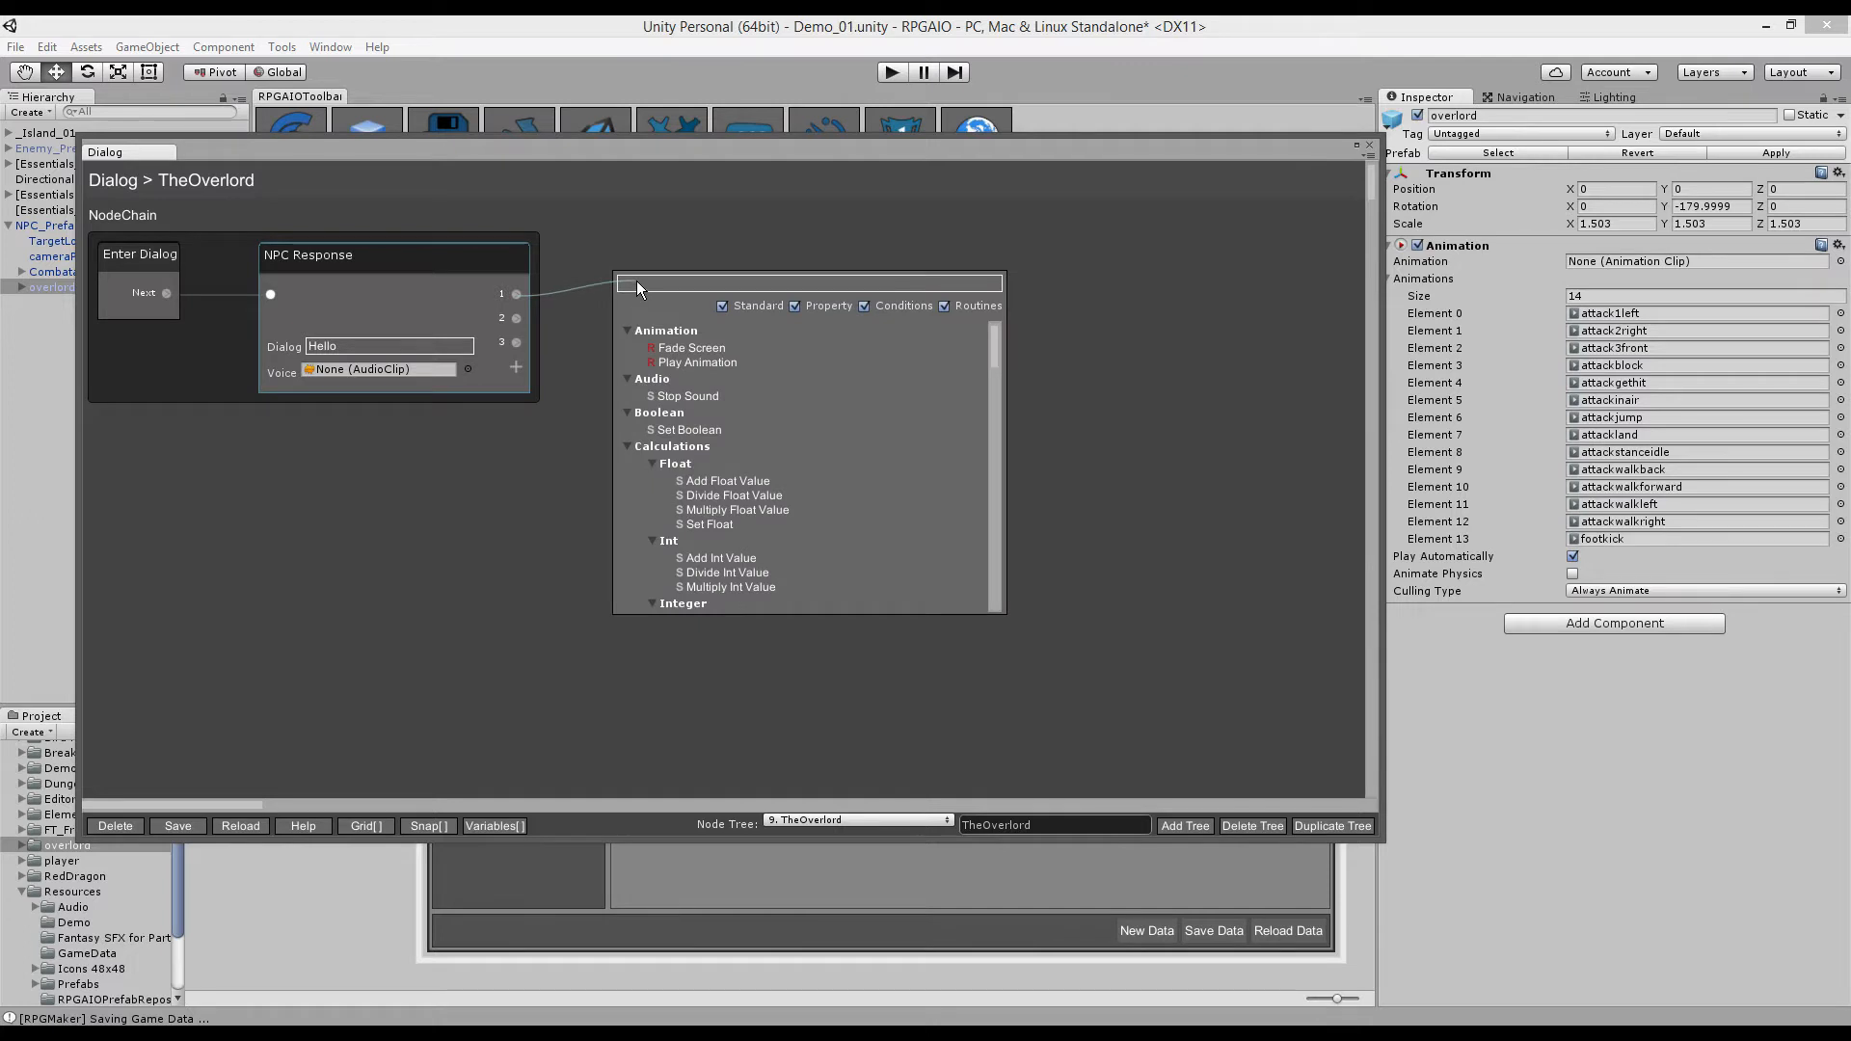
{"action": "type", "text": "Player"}
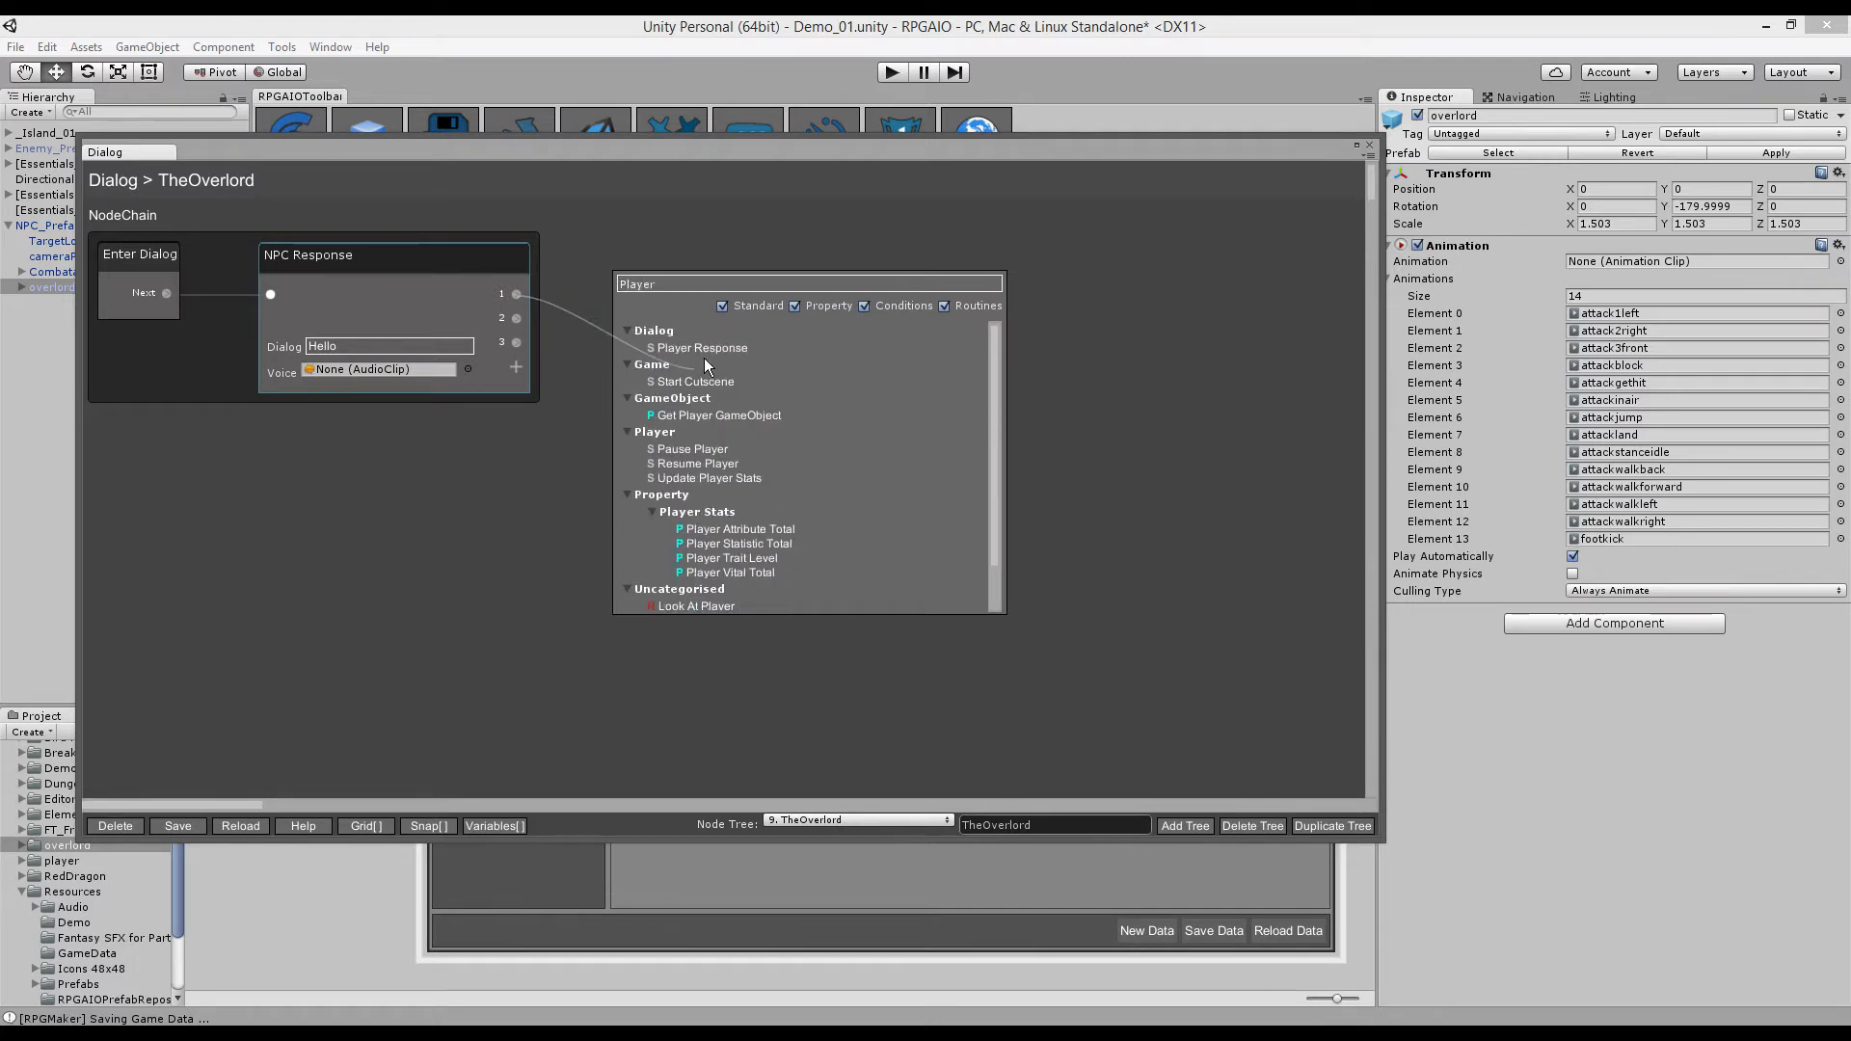
{"action": "left_click", "coordinate": [701, 348]}
{"action": "left_click_drag", "start_coordinate": [517, 318], "coordinate": [644, 449]}
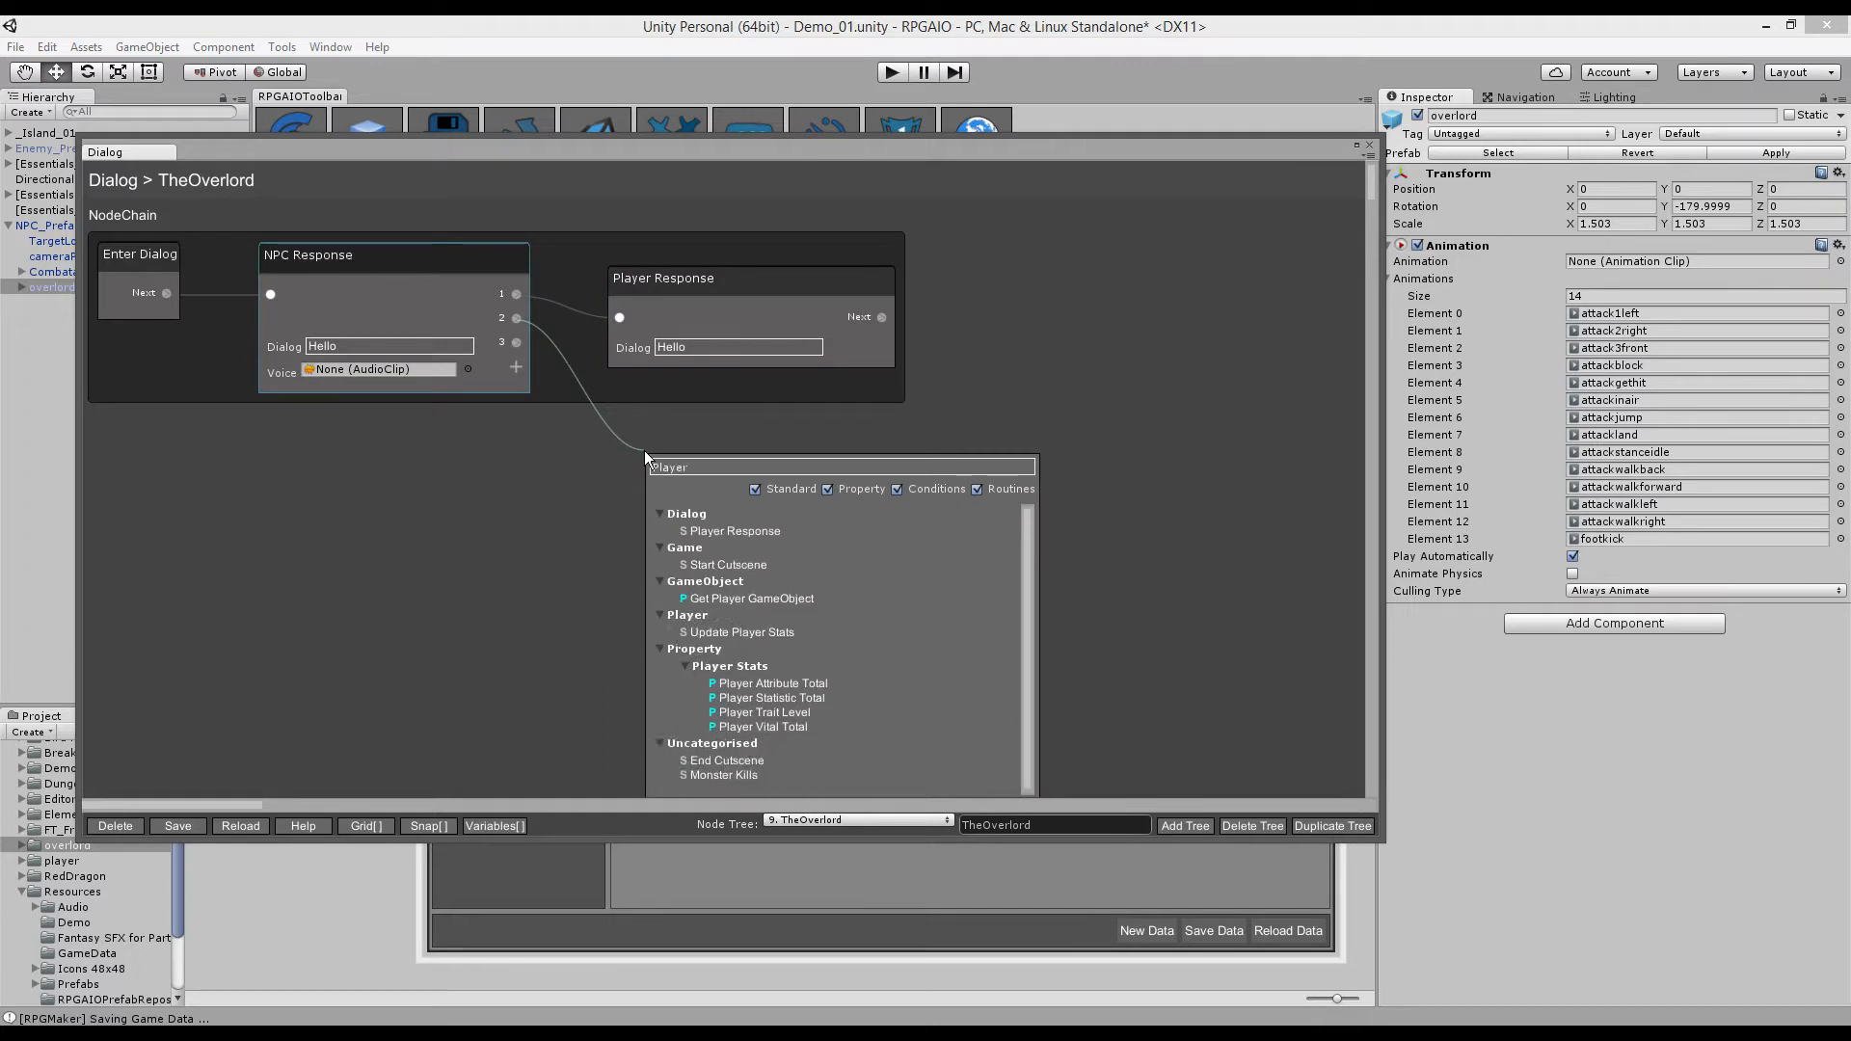
{"action": "type", "text": "Resp"}
{"action": "left_click", "coordinate": [691, 530]}
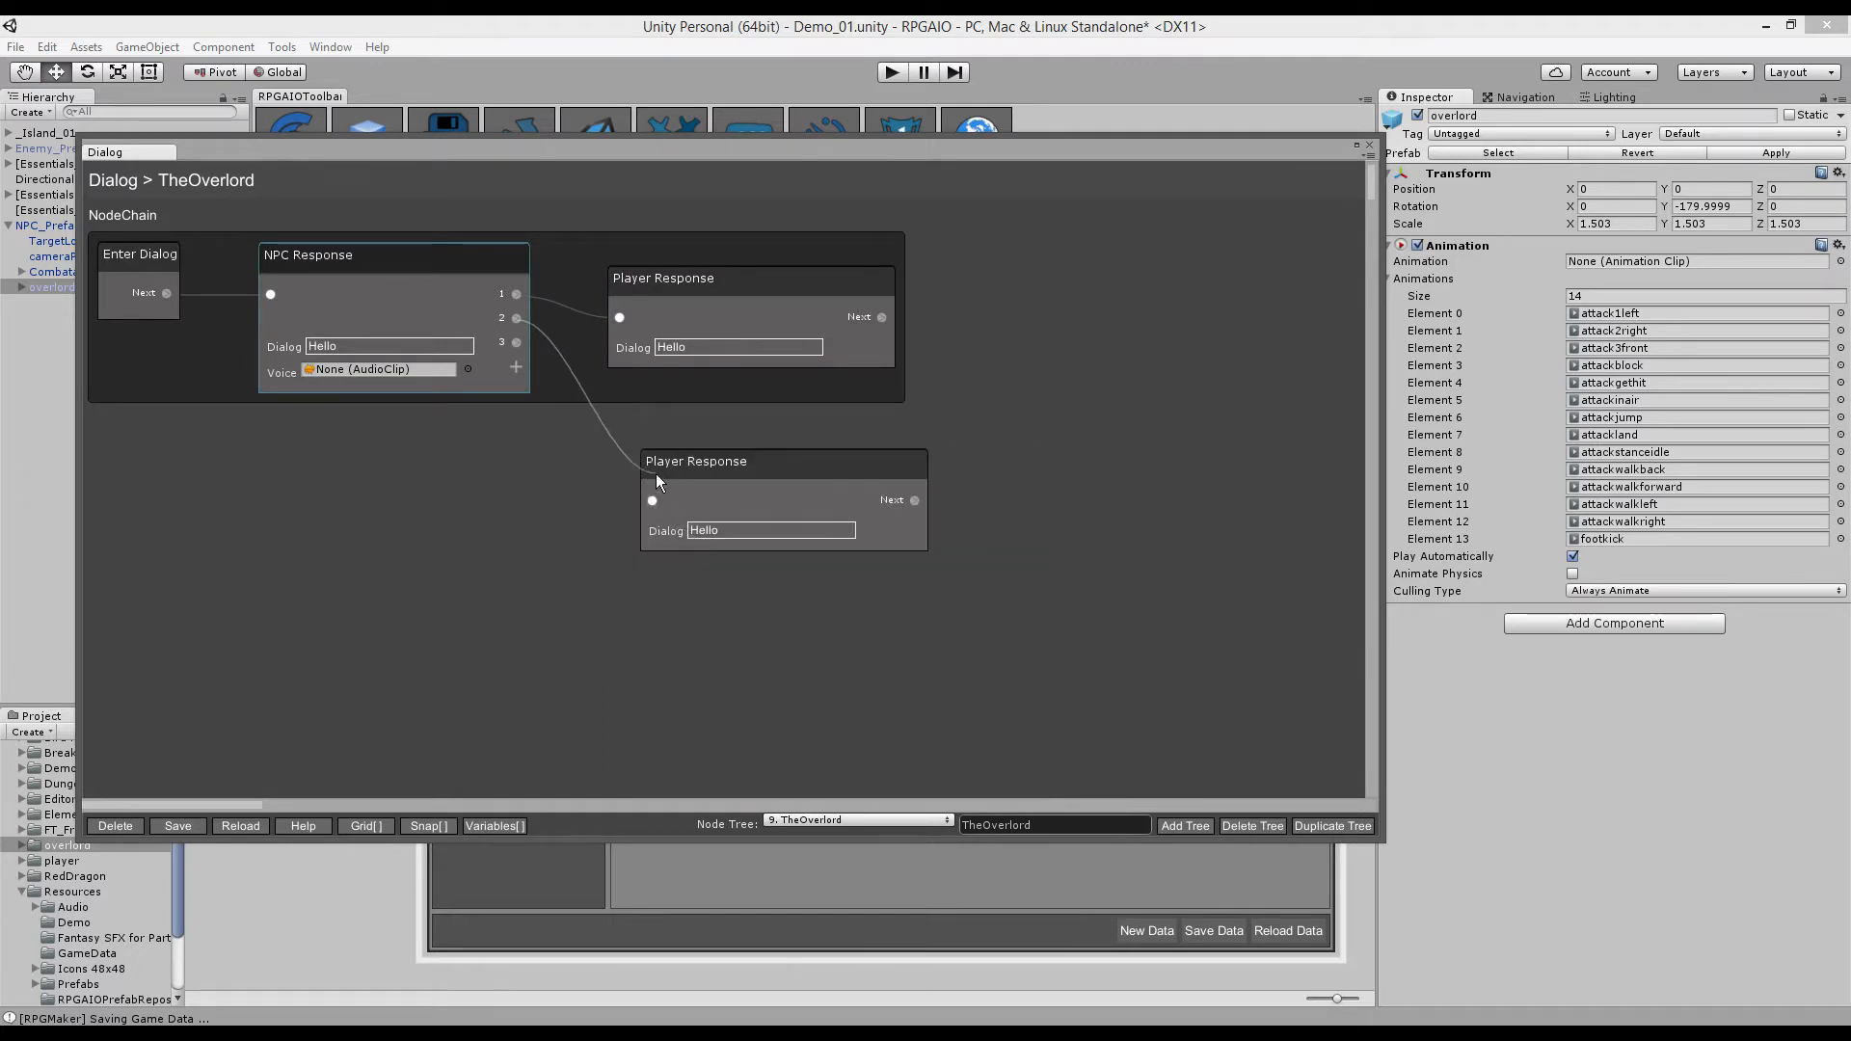
{"action": "left_click_drag", "start_coordinate": [655, 500], "coordinate": [609, 429]}
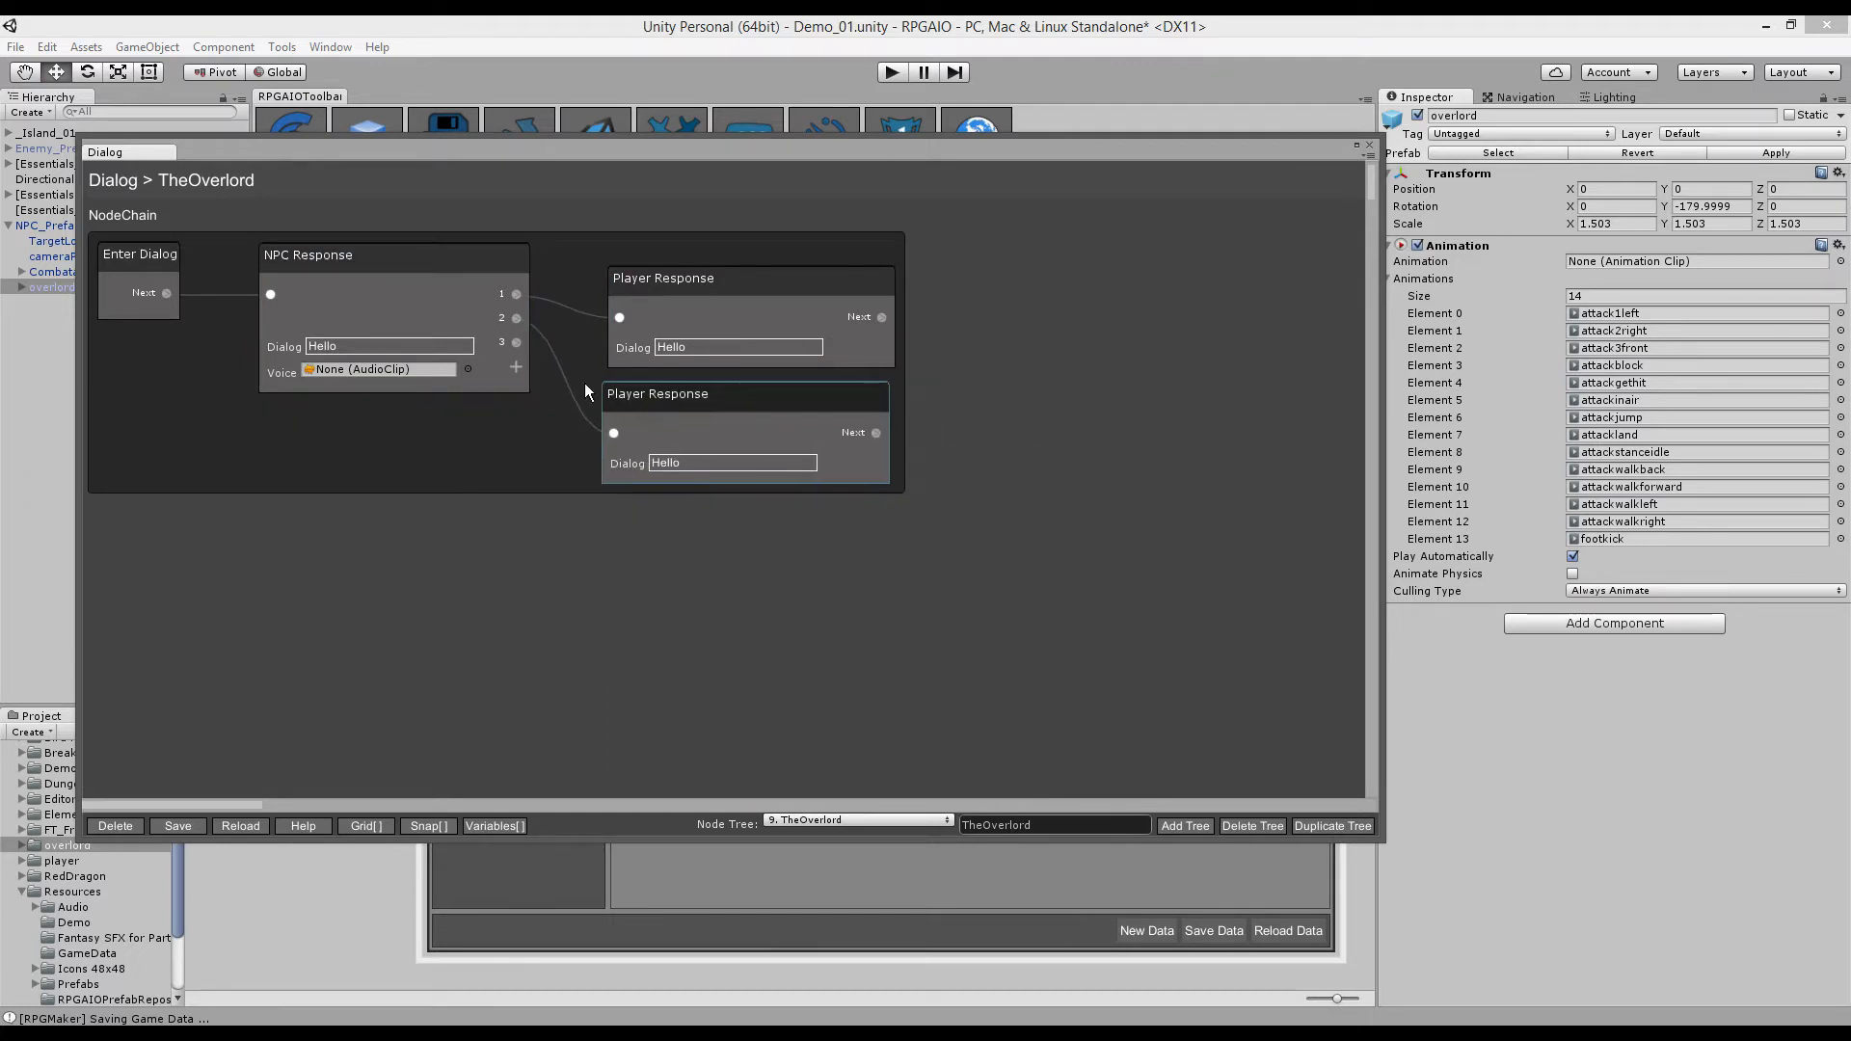
- Add a fourth reply slot and link a third Player Response to reply 3
{"action": "left_click", "coordinate": [515, 366]}
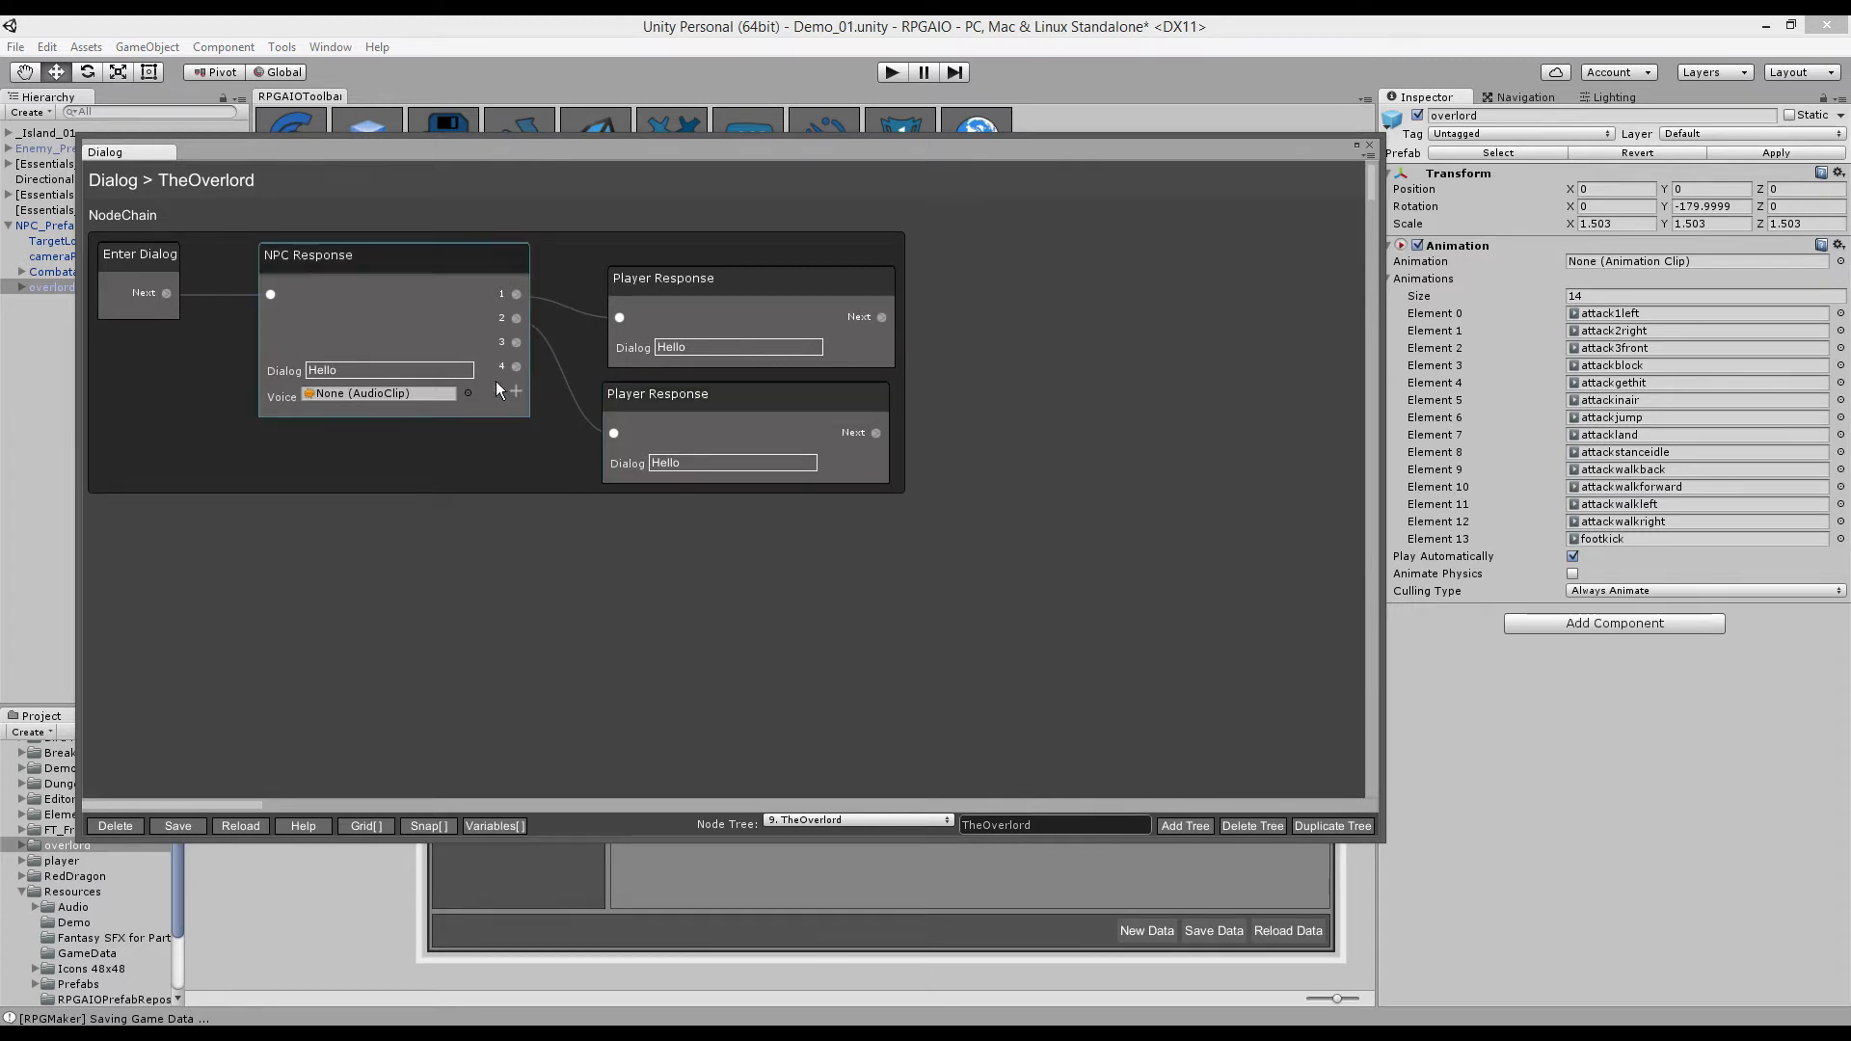
{"action": "left_click_drag", "start_coordinate": [494, 264], "coordinate": [451, 351]}
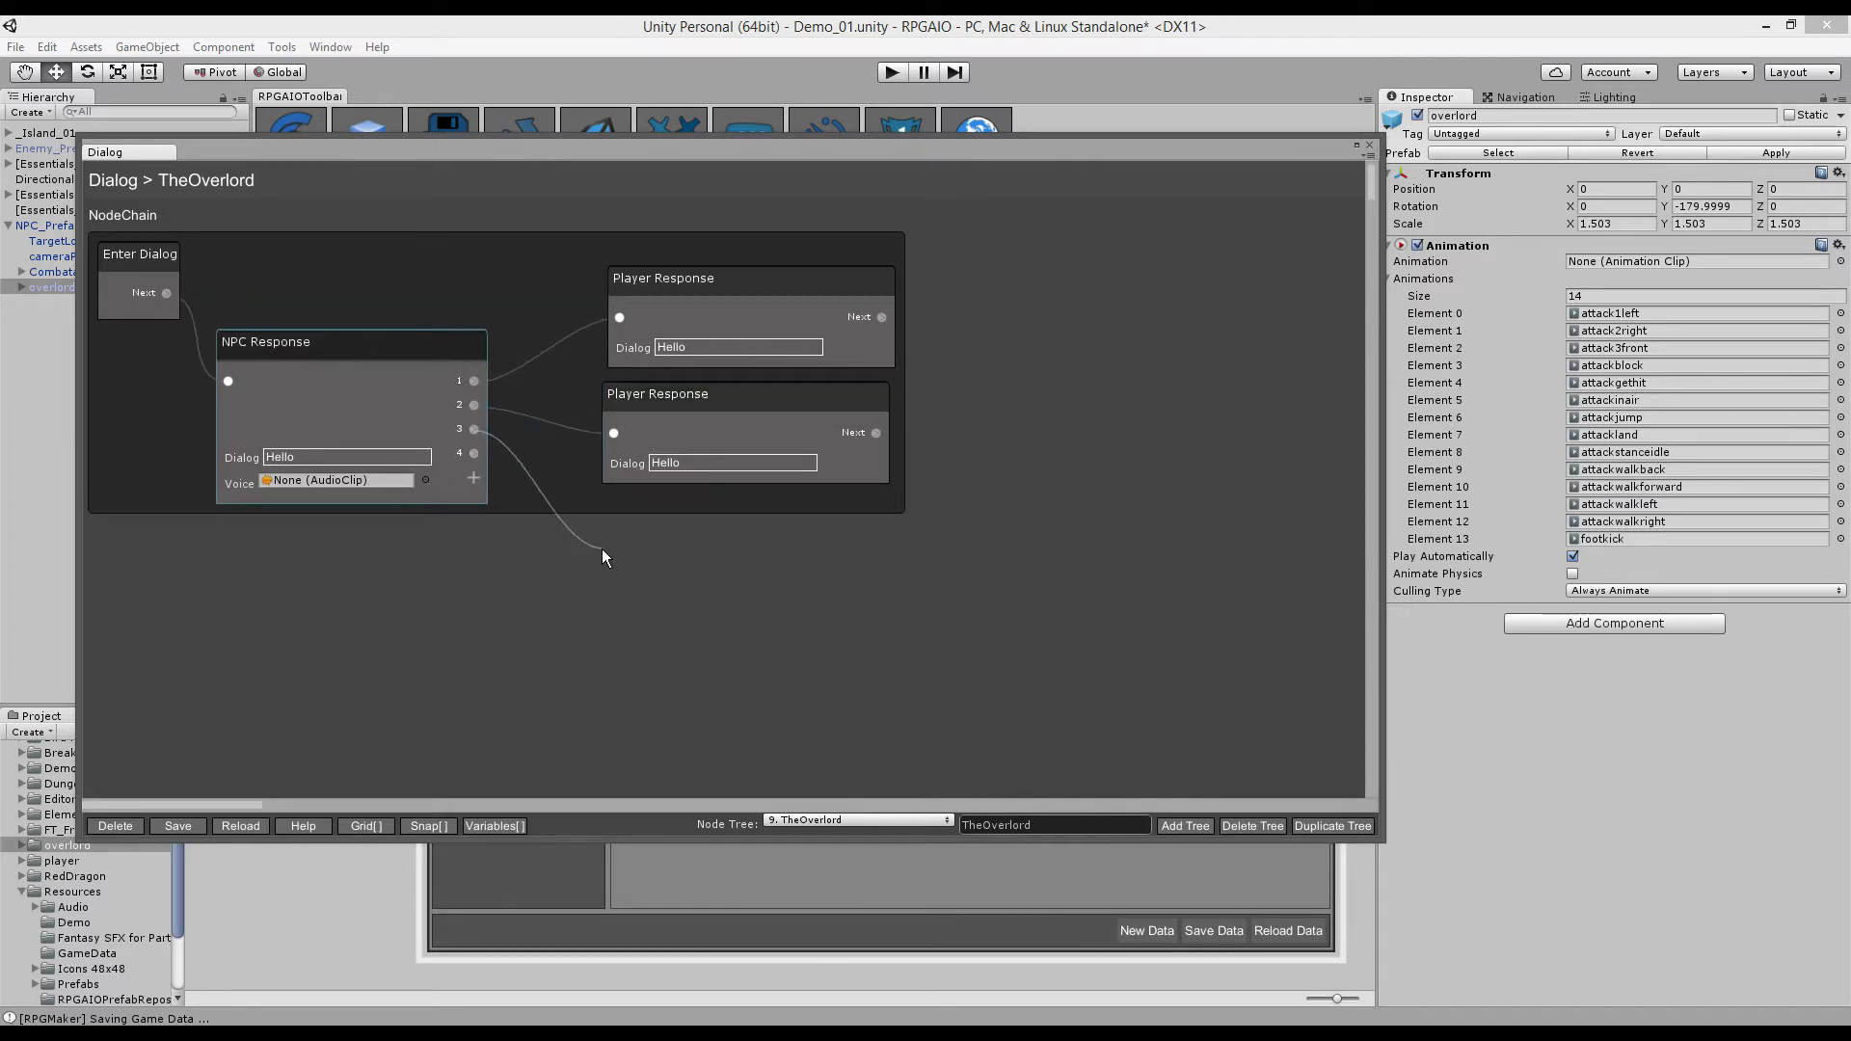
{"action": "left_click_drag", "start_coordinate": [603, 550], "coordinate": [603, 549]}
{"action": "type", "text": "Player re"}
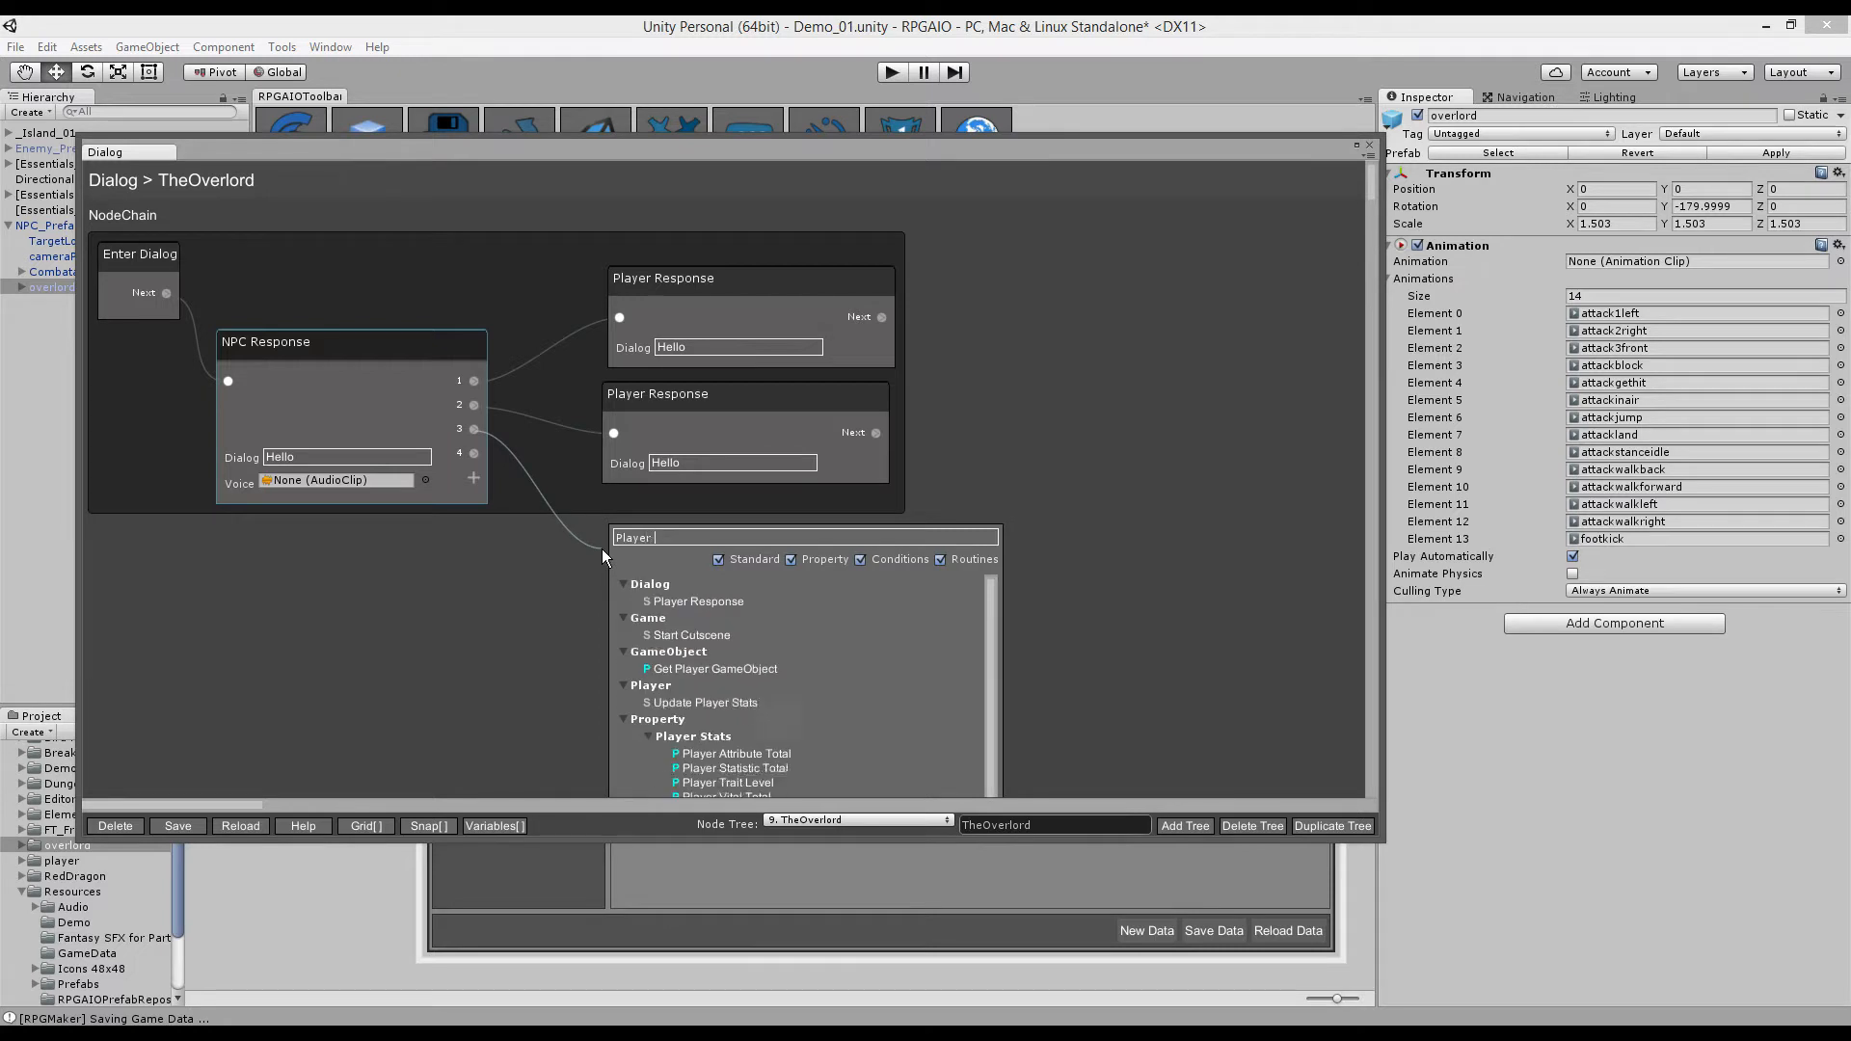
{"action": "left_click", "coordinate": [655, 600]}
{"action": "left_click", "coordinate": [600, 588]}
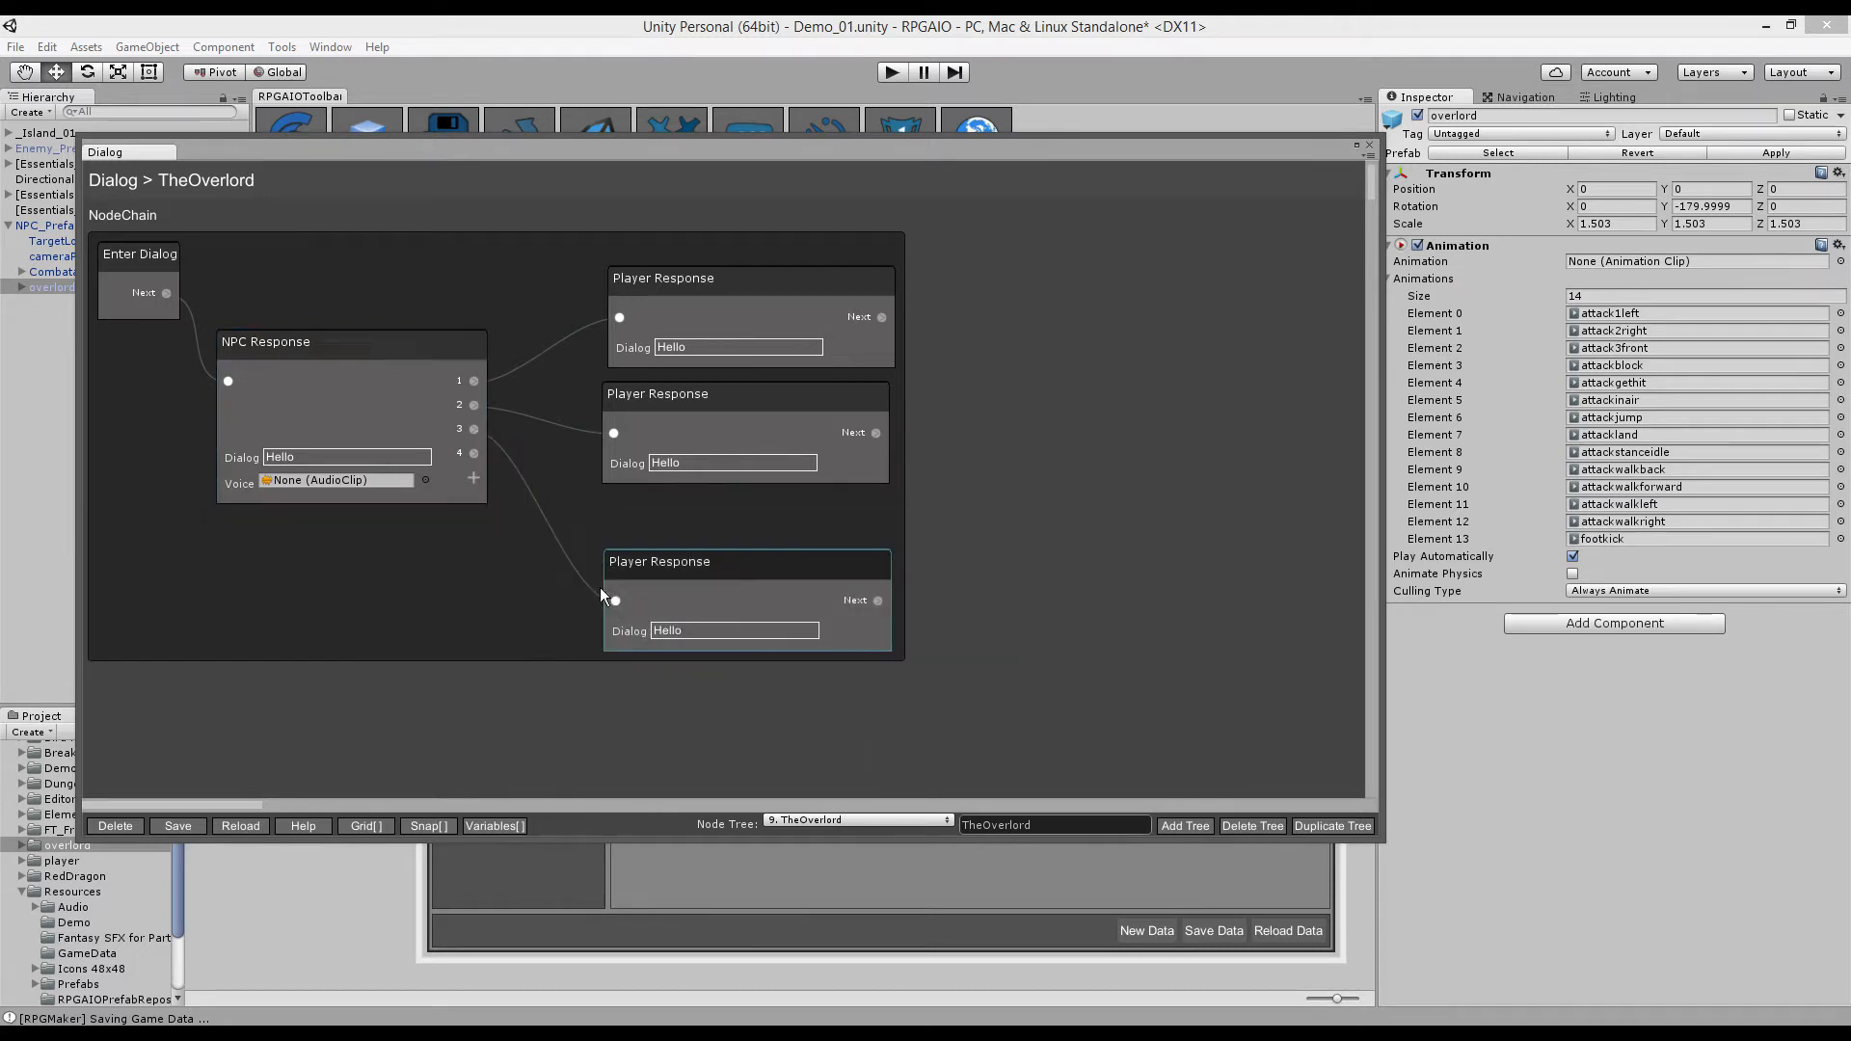
- Link a Player Response to reply 4 and set its text to 'Goodbye!'
{"action": "left_click_drag", "start_coordinate": [471, 453], "coordinate": [628, 732]}
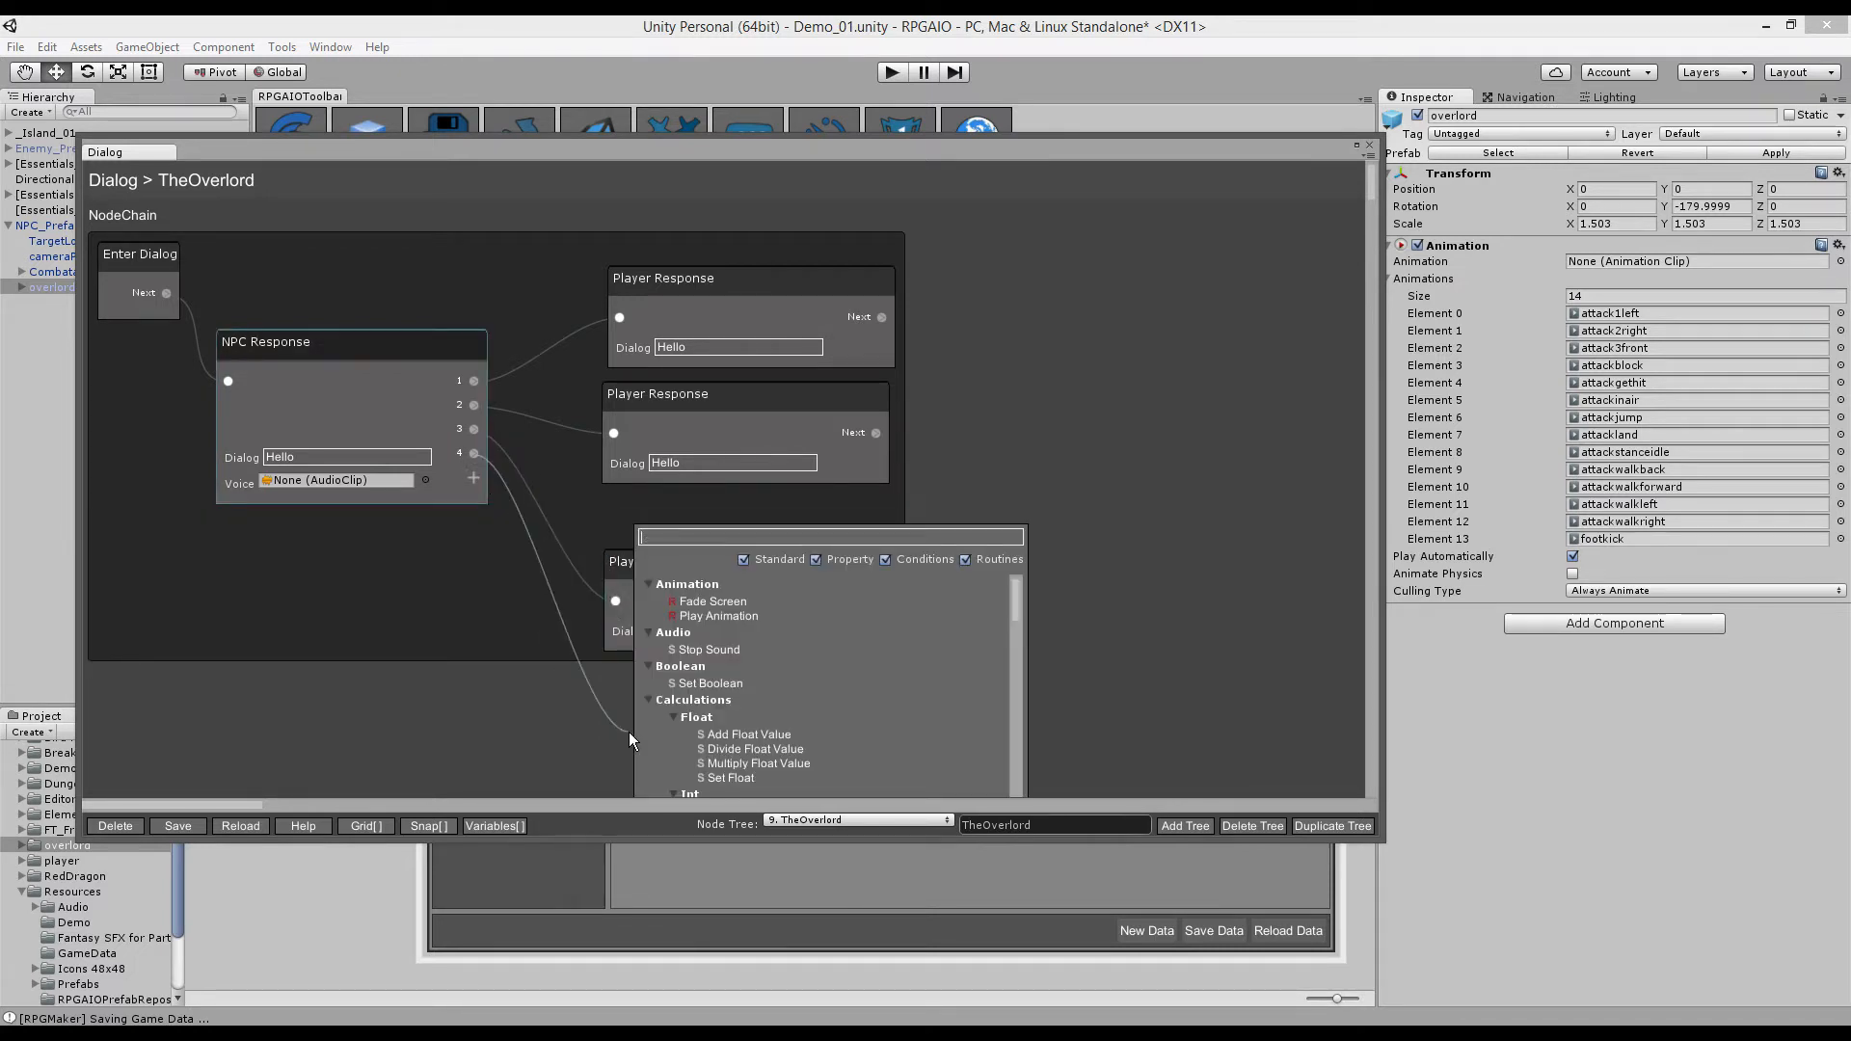
{"action": "type", "text": "Pla"}
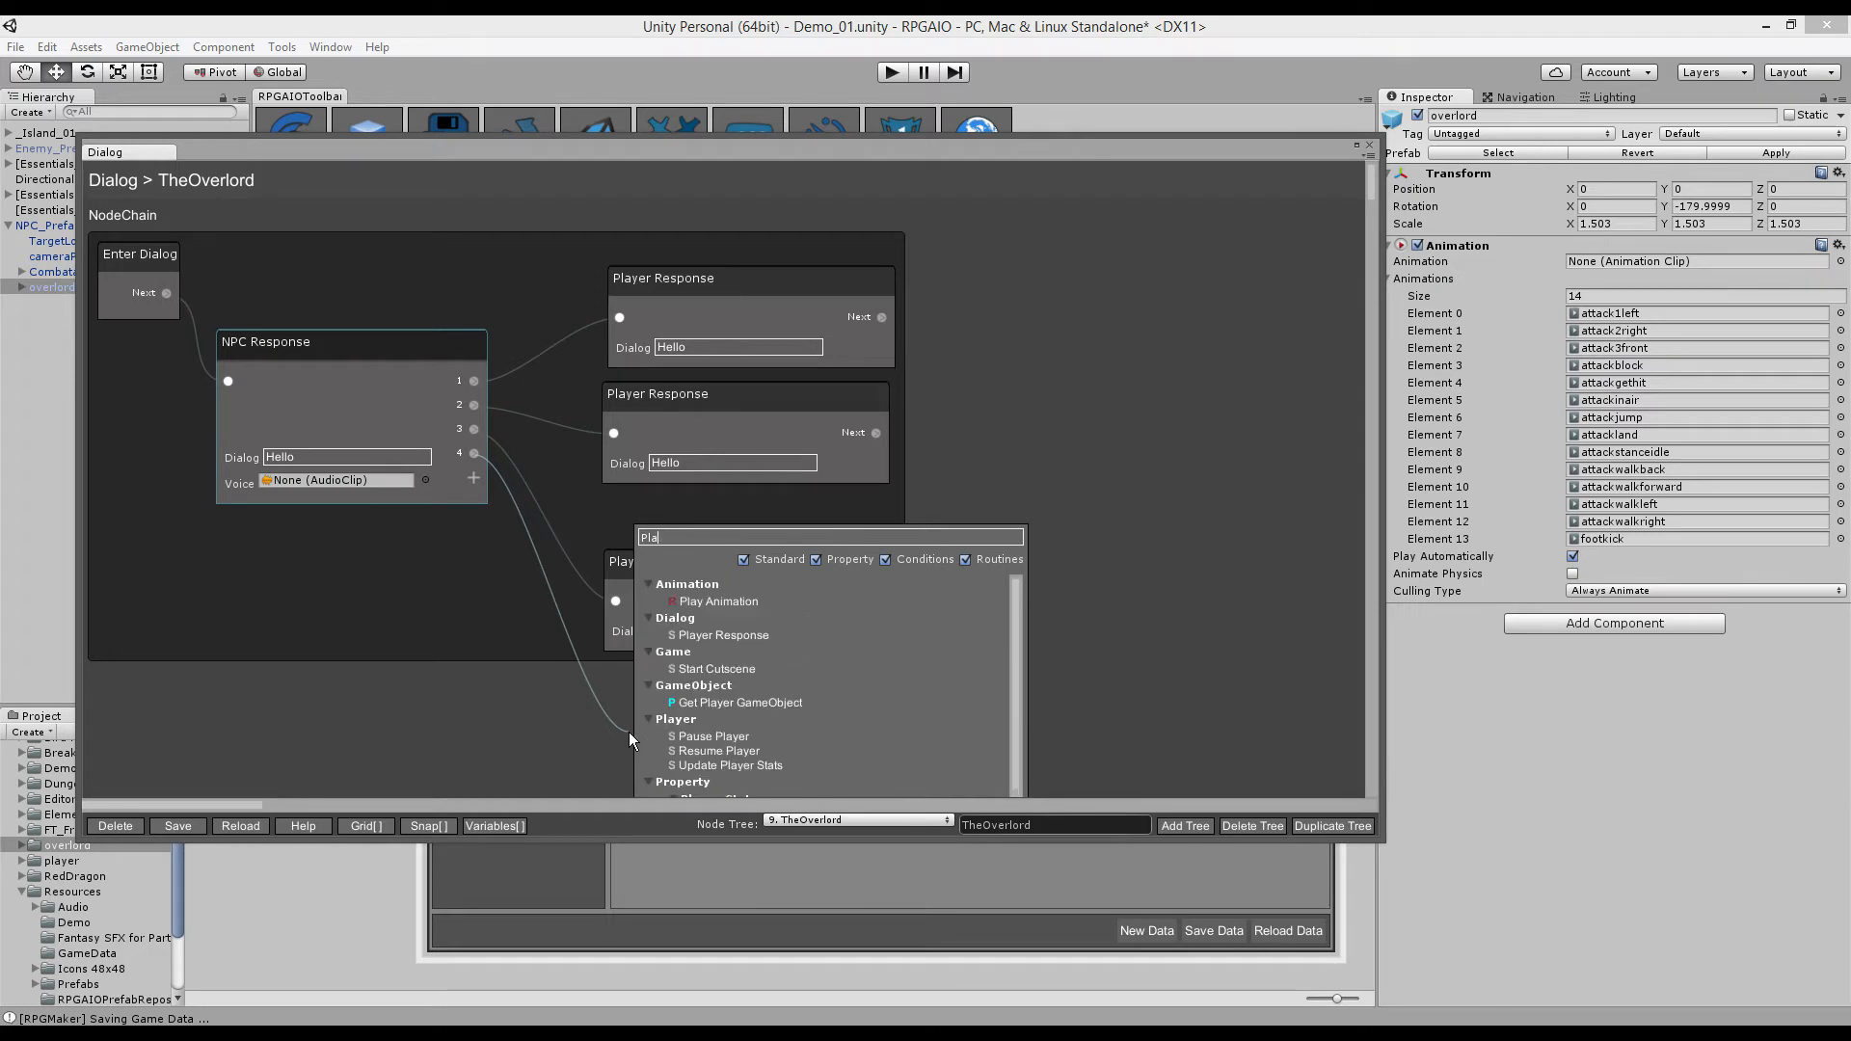
{"action": "type", "text": "yer Res"}
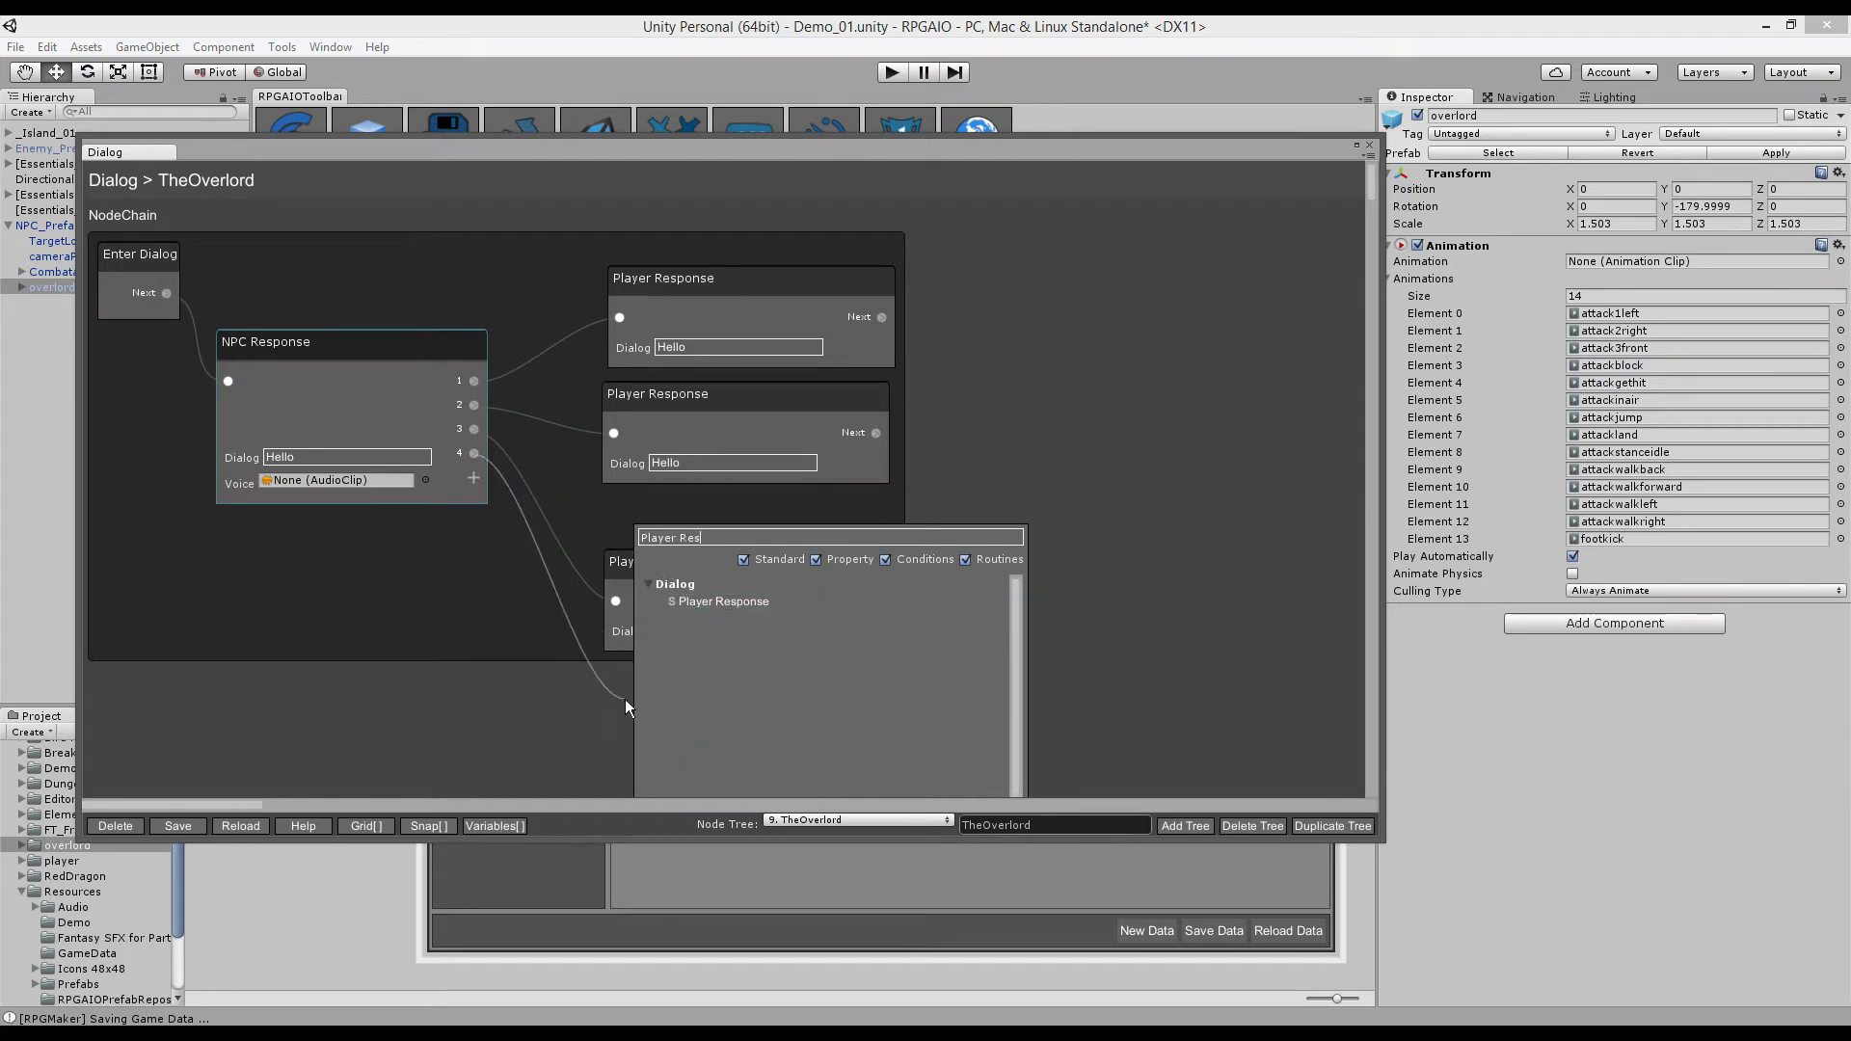
{"action": "left_click", "coordinate": [685, 602]}
{"action": "left_click", "coordinate": [632, 783]}
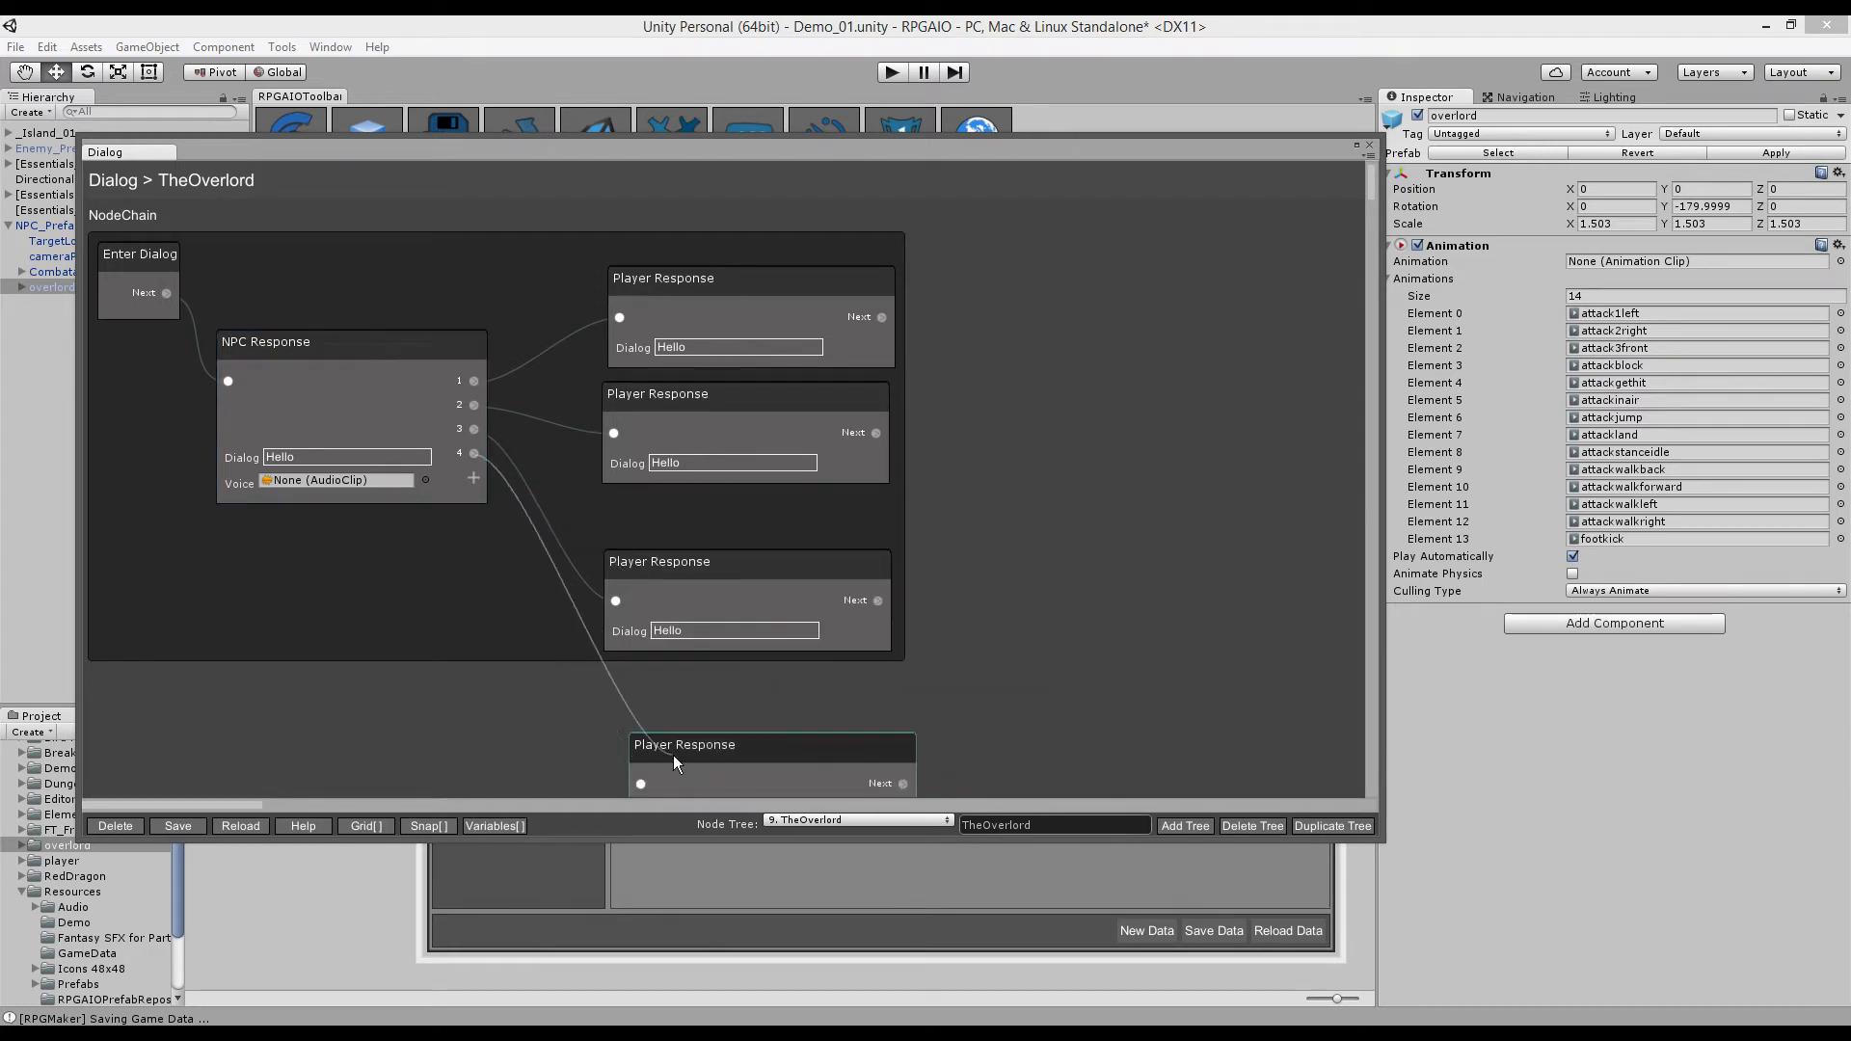
{"action": "left_click_drag", "start_coordinate": [640, 742], "coordinate": [630, 713]}
{"action": "left_click", "coordinate": [595, 743]}
{"action": "left_click", "coordinate": [712, 772]}
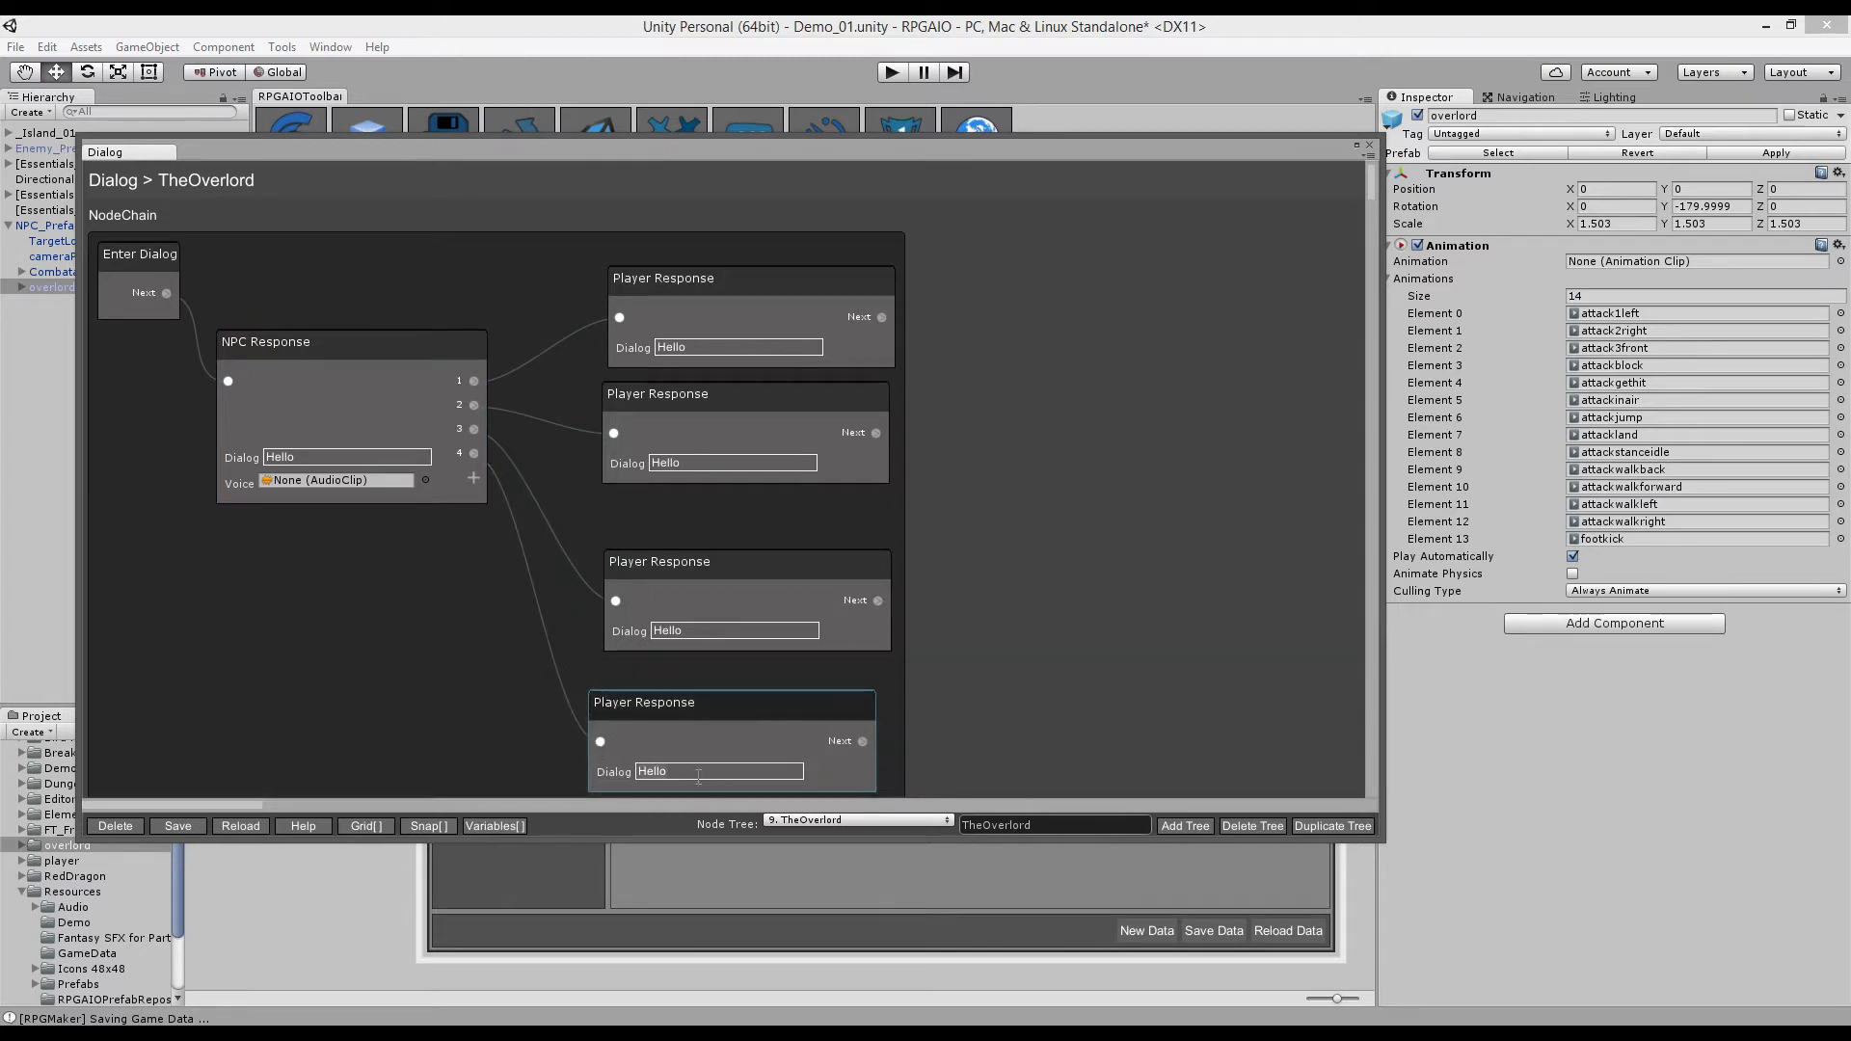
{"action": "type", "text": "Goodbye!"}
{"action": "left_click", "coordinate": [1081, 464]}
{"action": "left_click", "coordinate": [844, 702]}
{"action": "left_click", "coordinate": [1022, 713]}
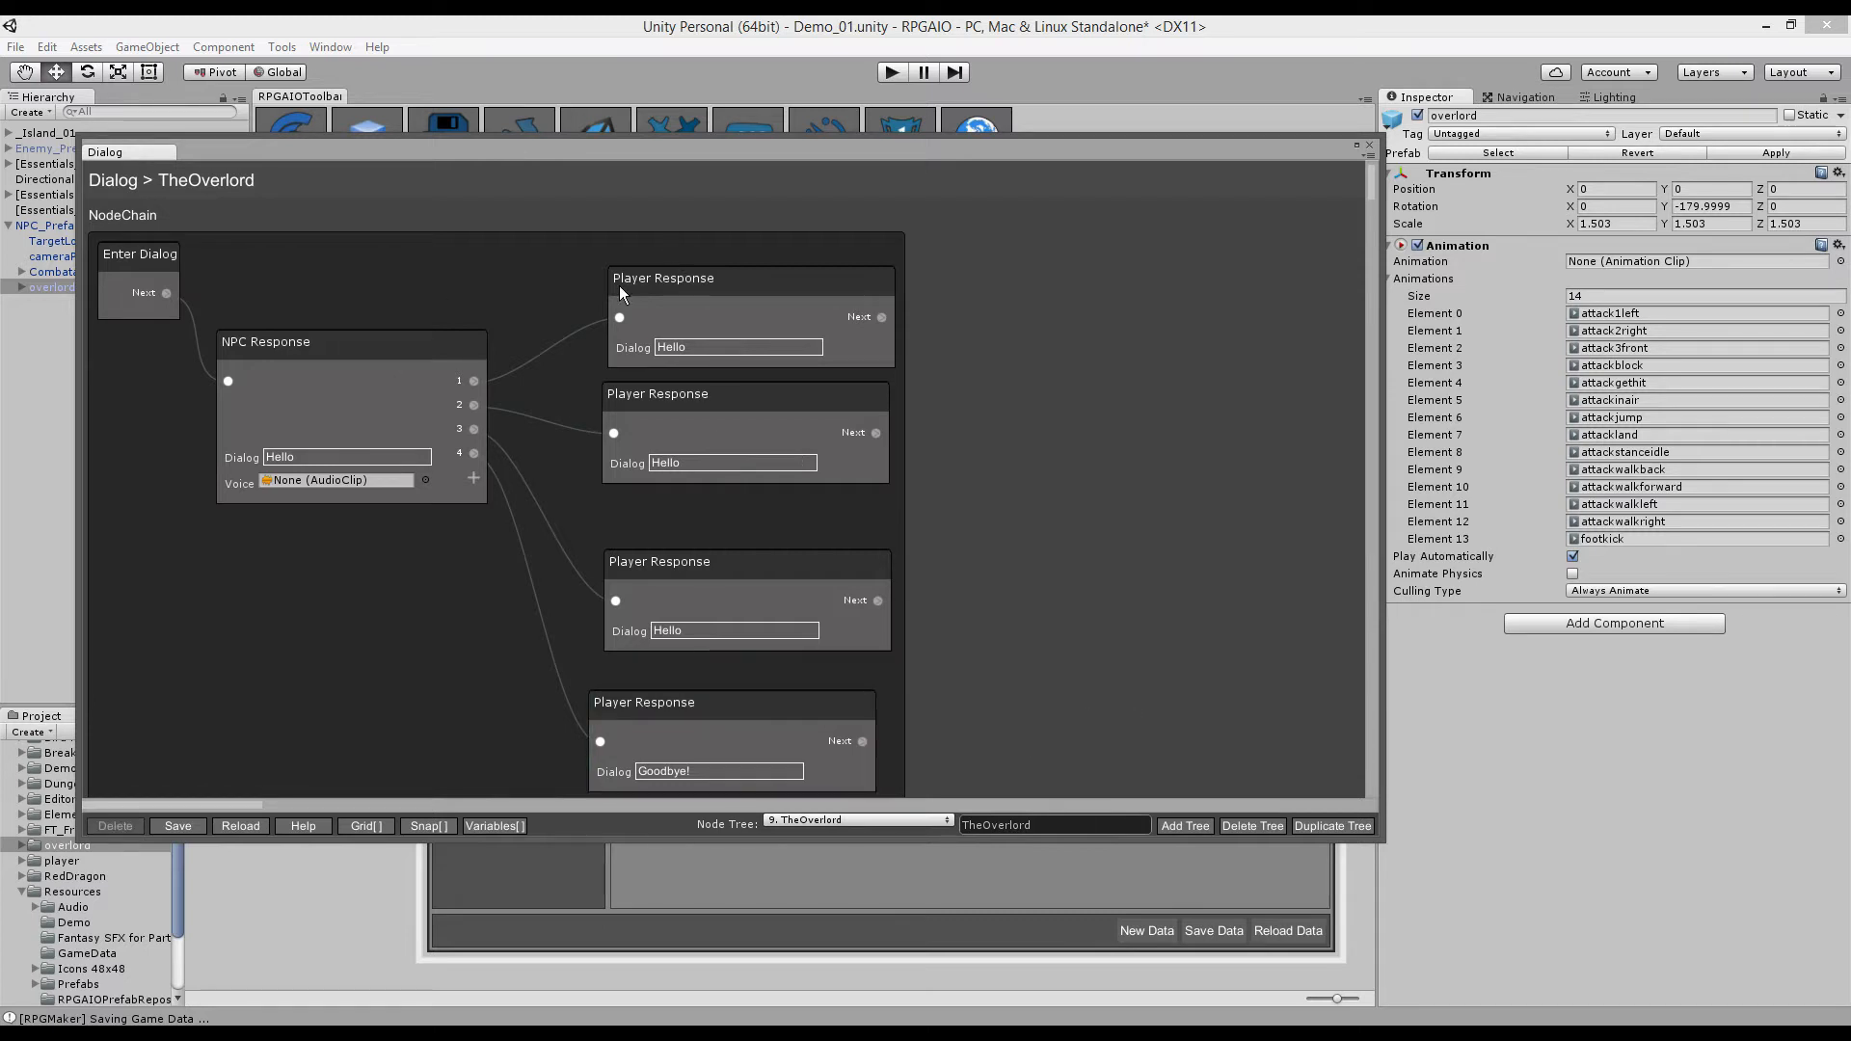
- Change the first Player Response text to 'Hello, how are you?'
{"action": "left_click_drag", "start_coordinate": [619, 285], "coordinate": [605, 291]}
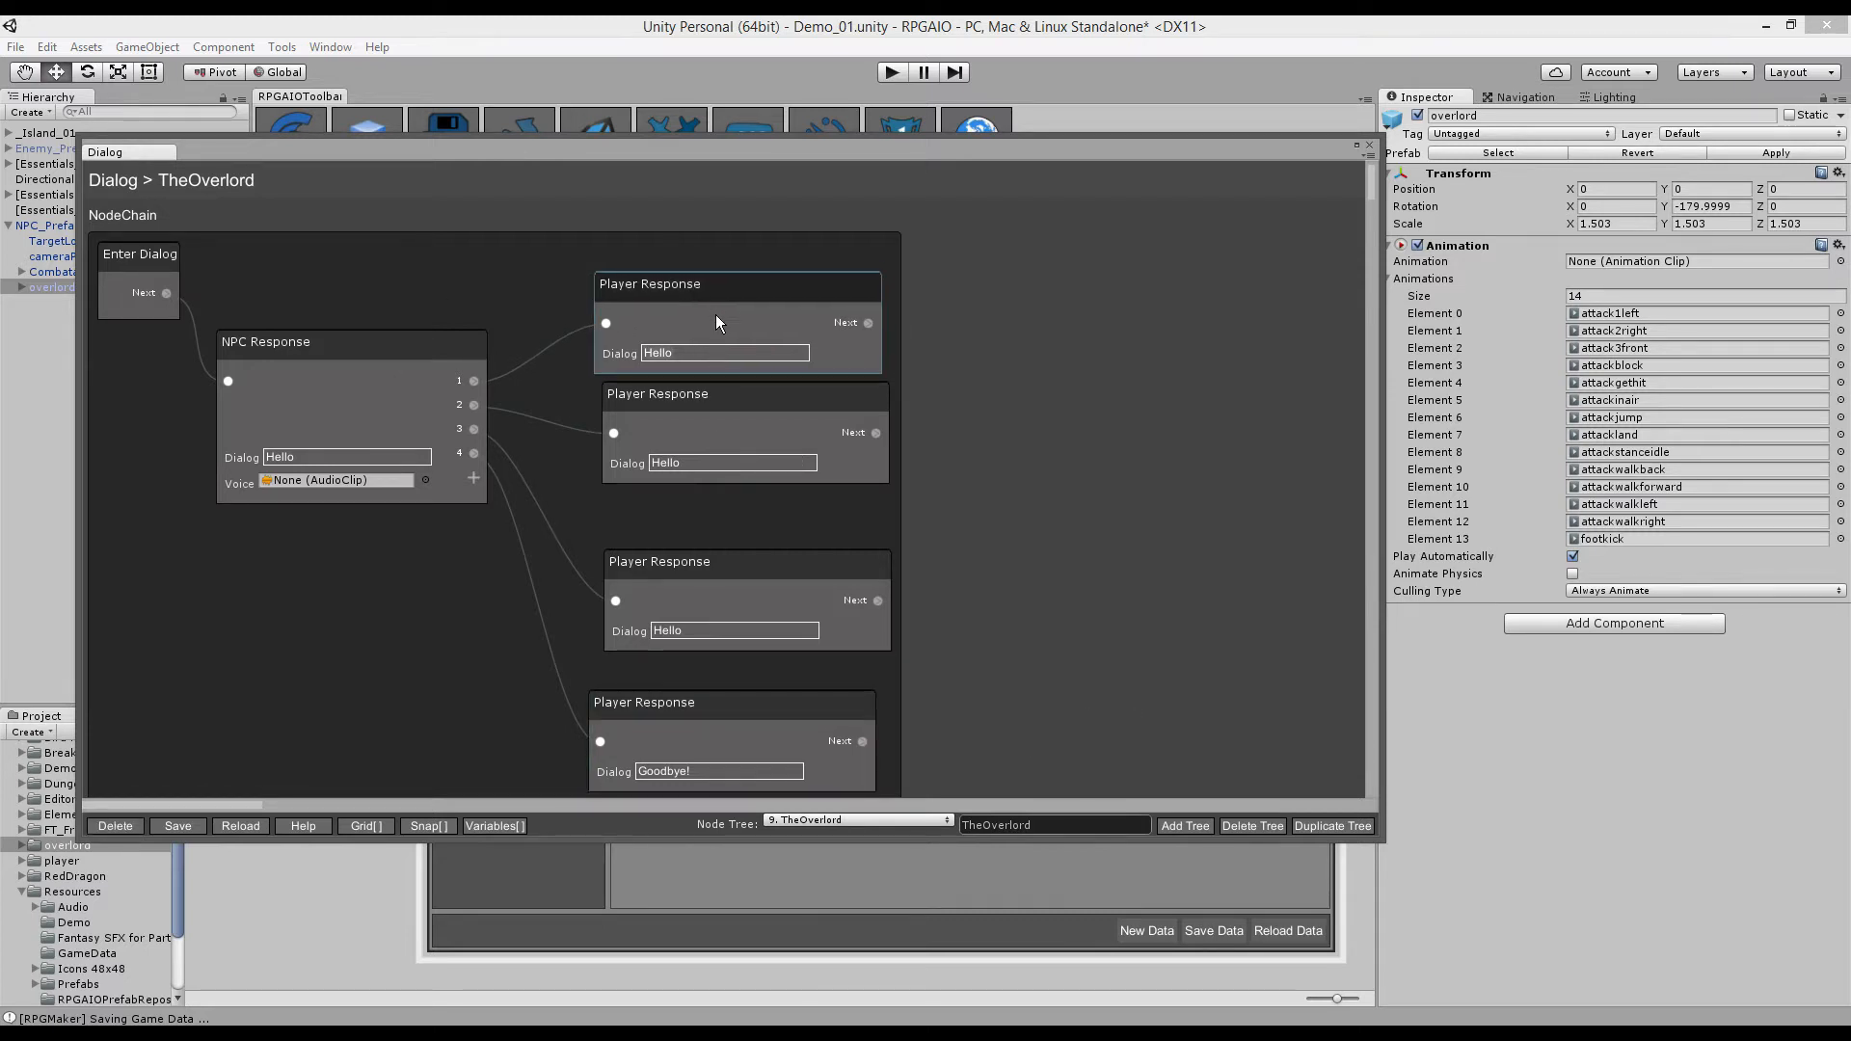
{"action": "key", "text": "BackSpace"}
{"action": "key", "text": "BackSpace"}
{"action": "type", "text": "lo, how are you?"}
- Follow it with an NPC Response saying 'Great thanks!'
{"action": "left_click_drag", "start_coordinate": [870, 325], "coordinate": [941, 281]}
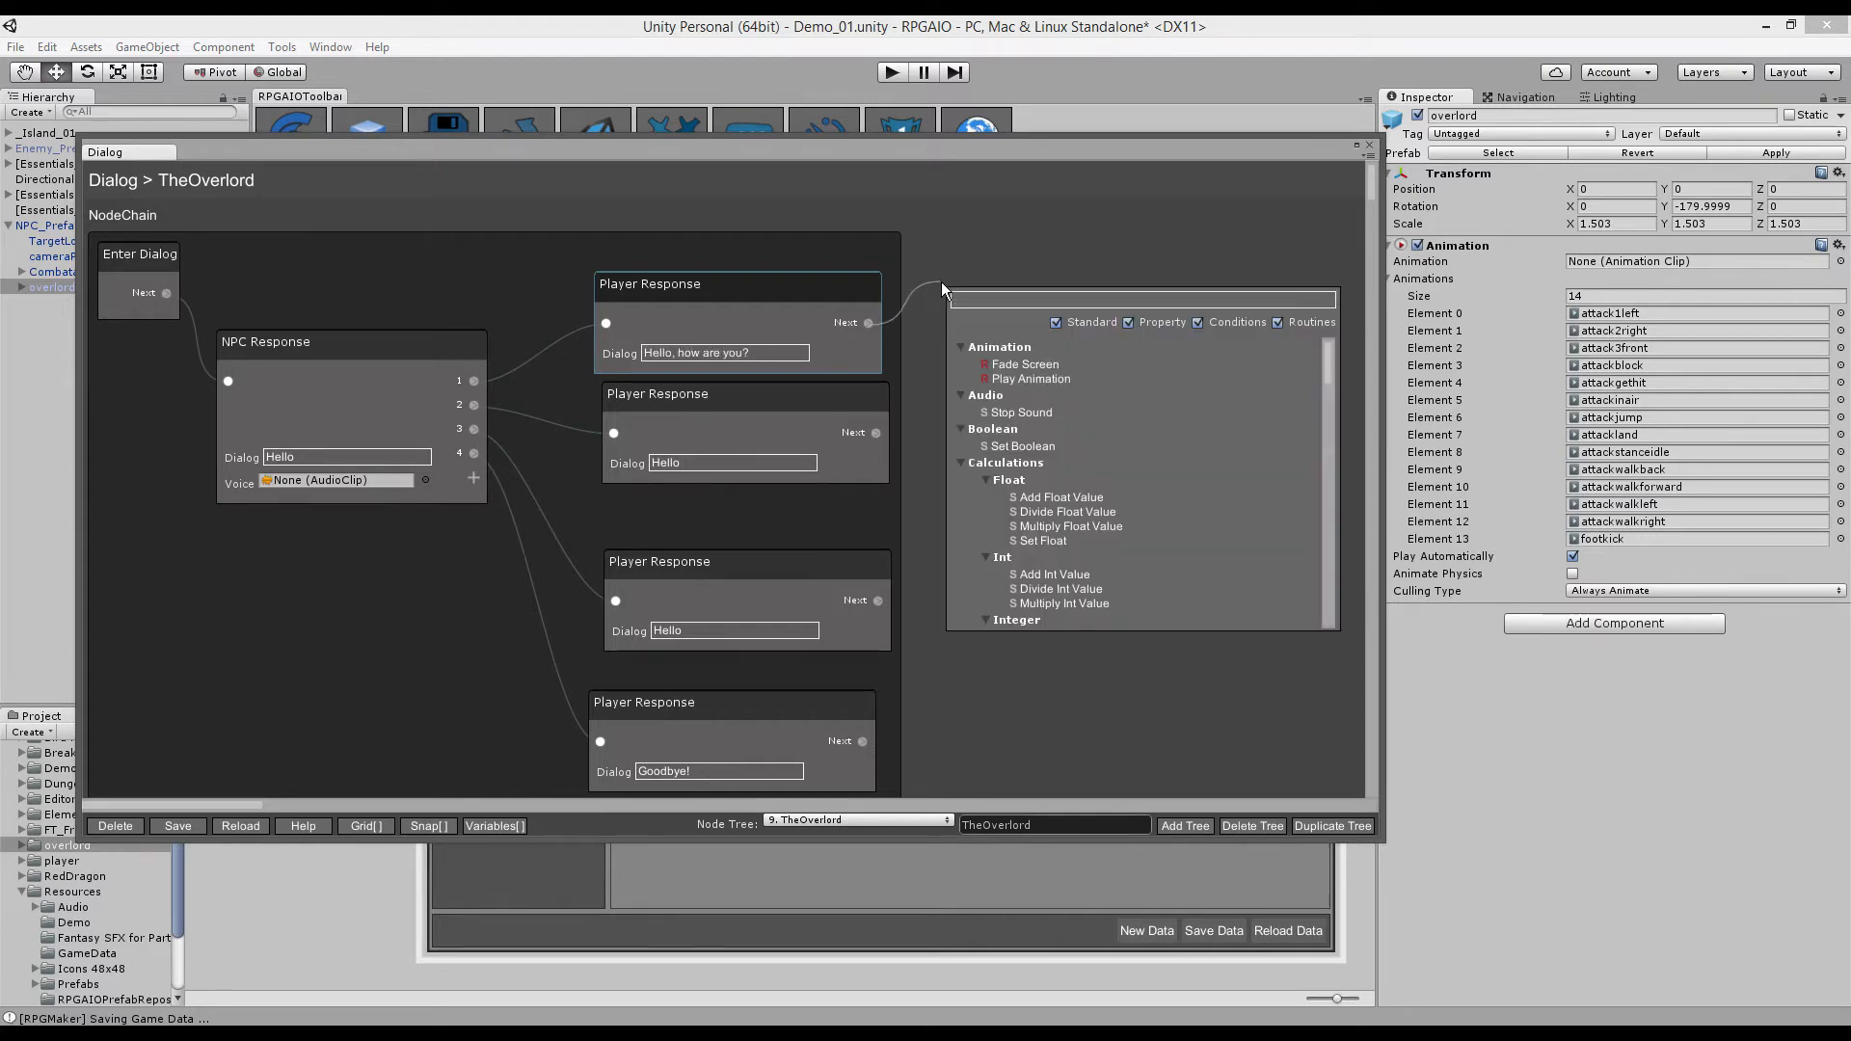
{"action": "type", "text": "NPC R"}
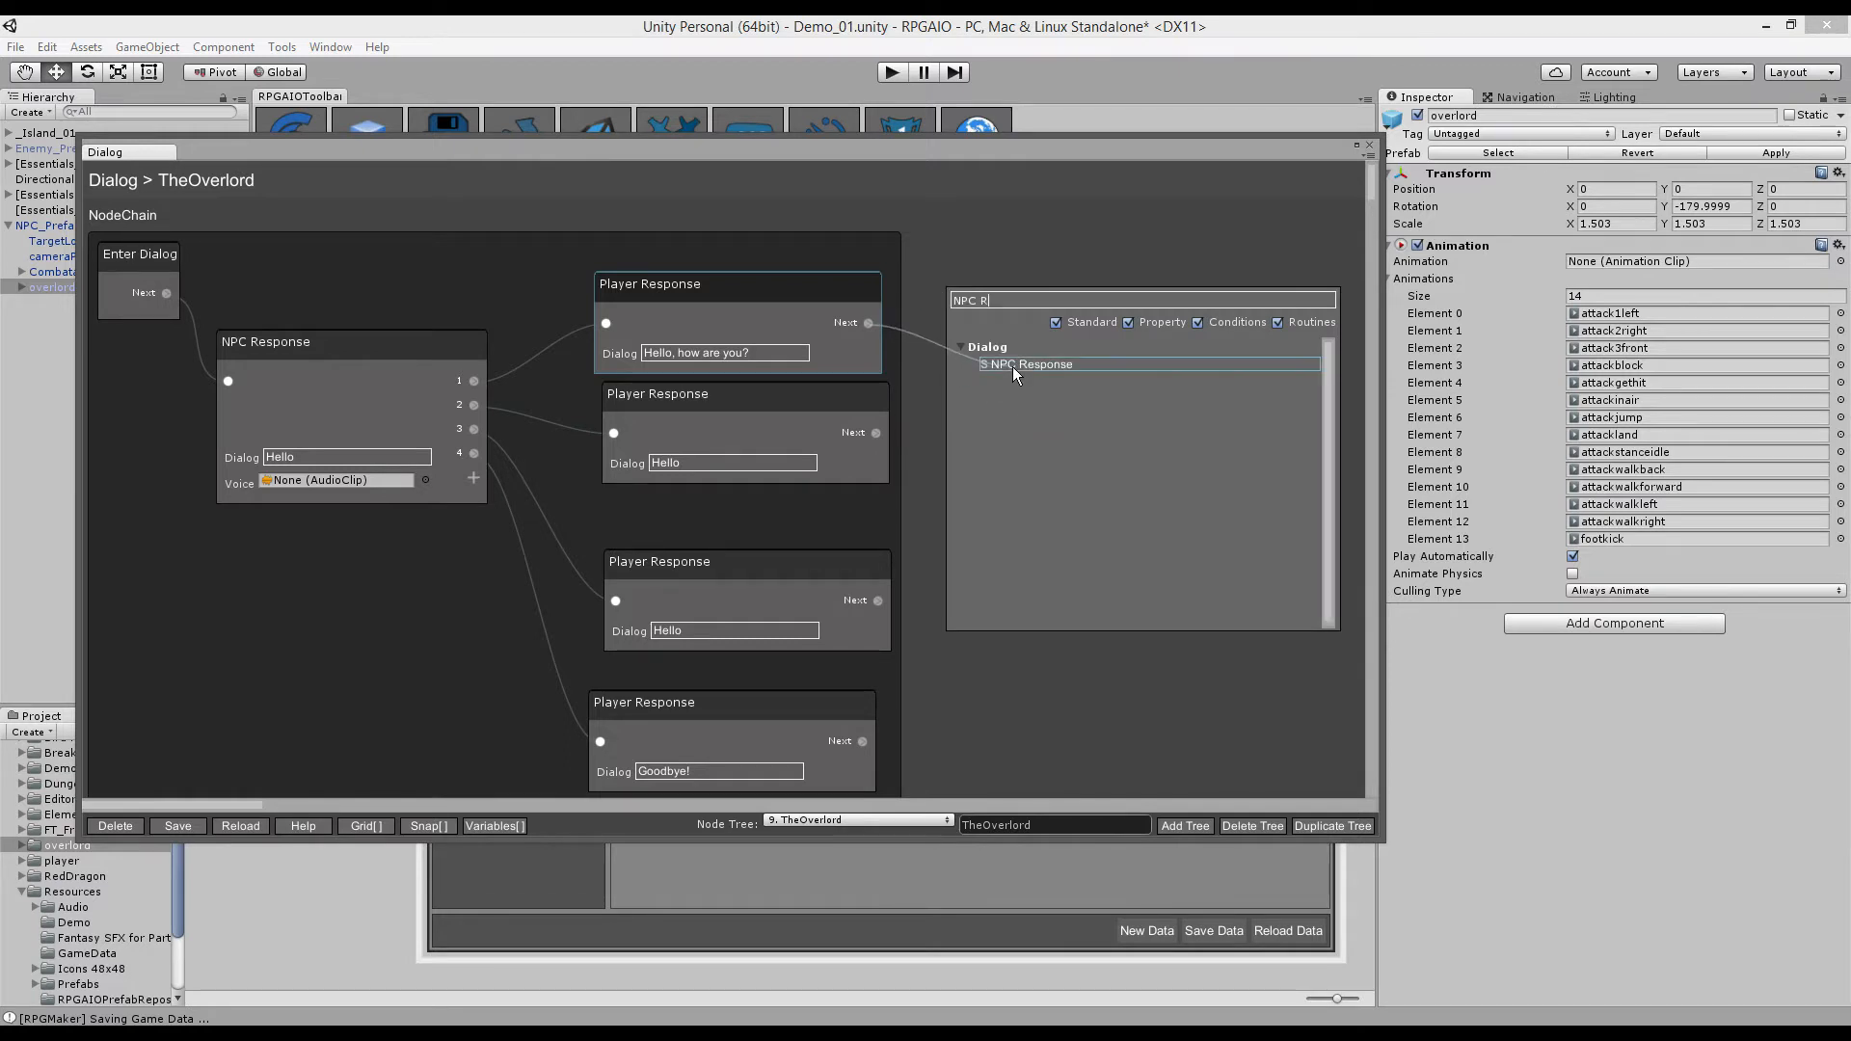
{"action": "left_click", "coordinate": [1012, 367]}
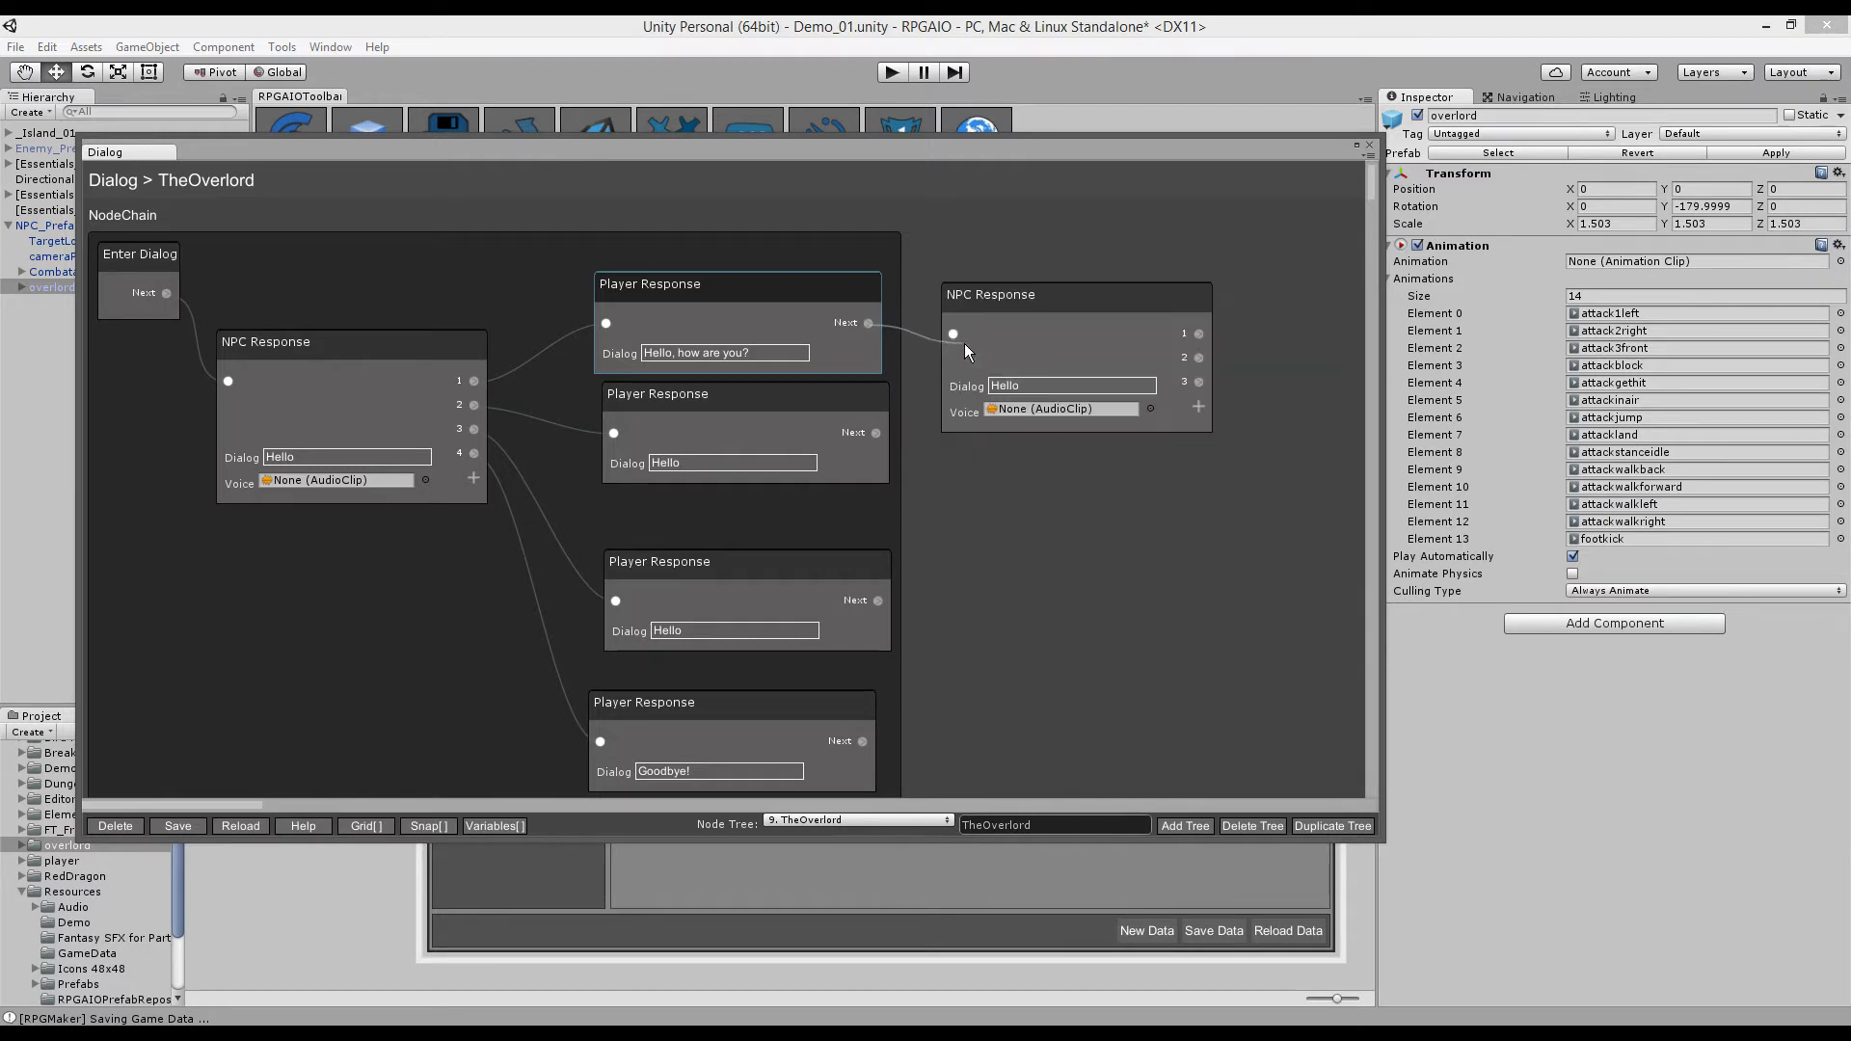
{"action": "left_click", "coordinate": [1043, 388]}
{"action": "type", "text": "Great thanks!"}
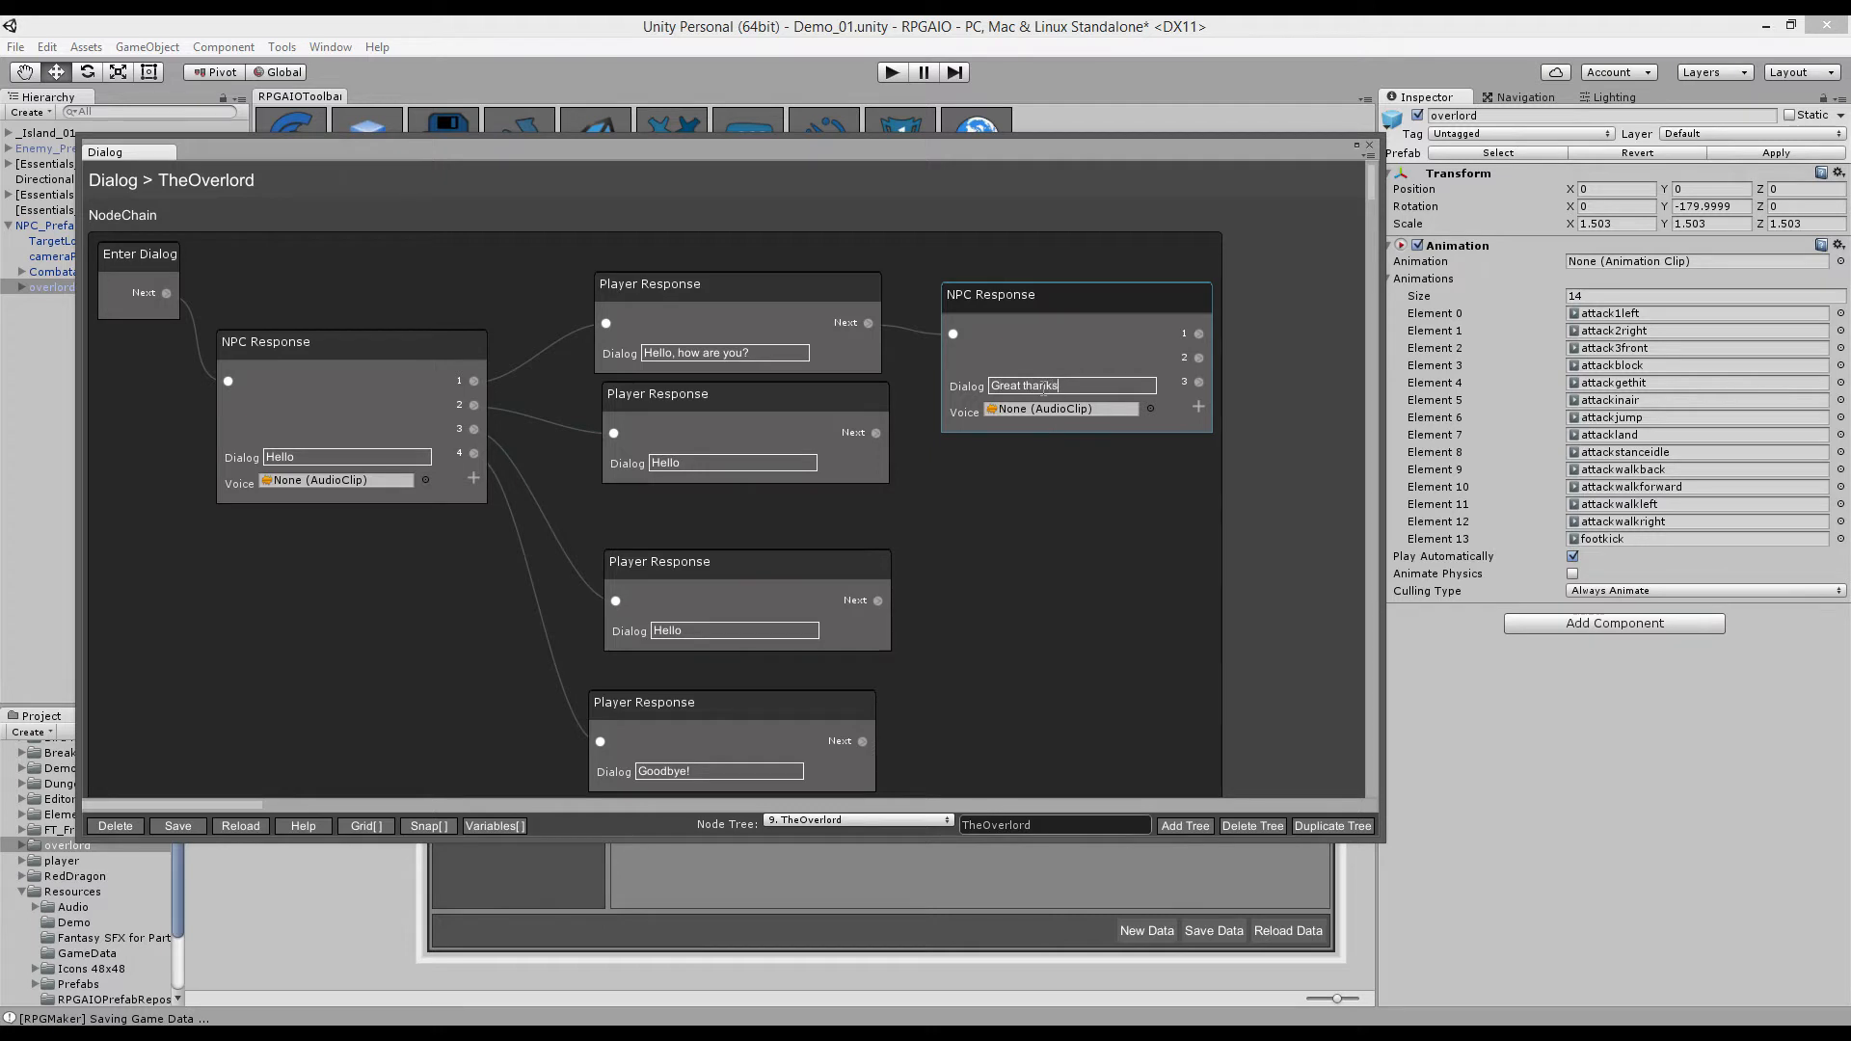
{"action": "left_click", "coordinate": [1357, 145]}
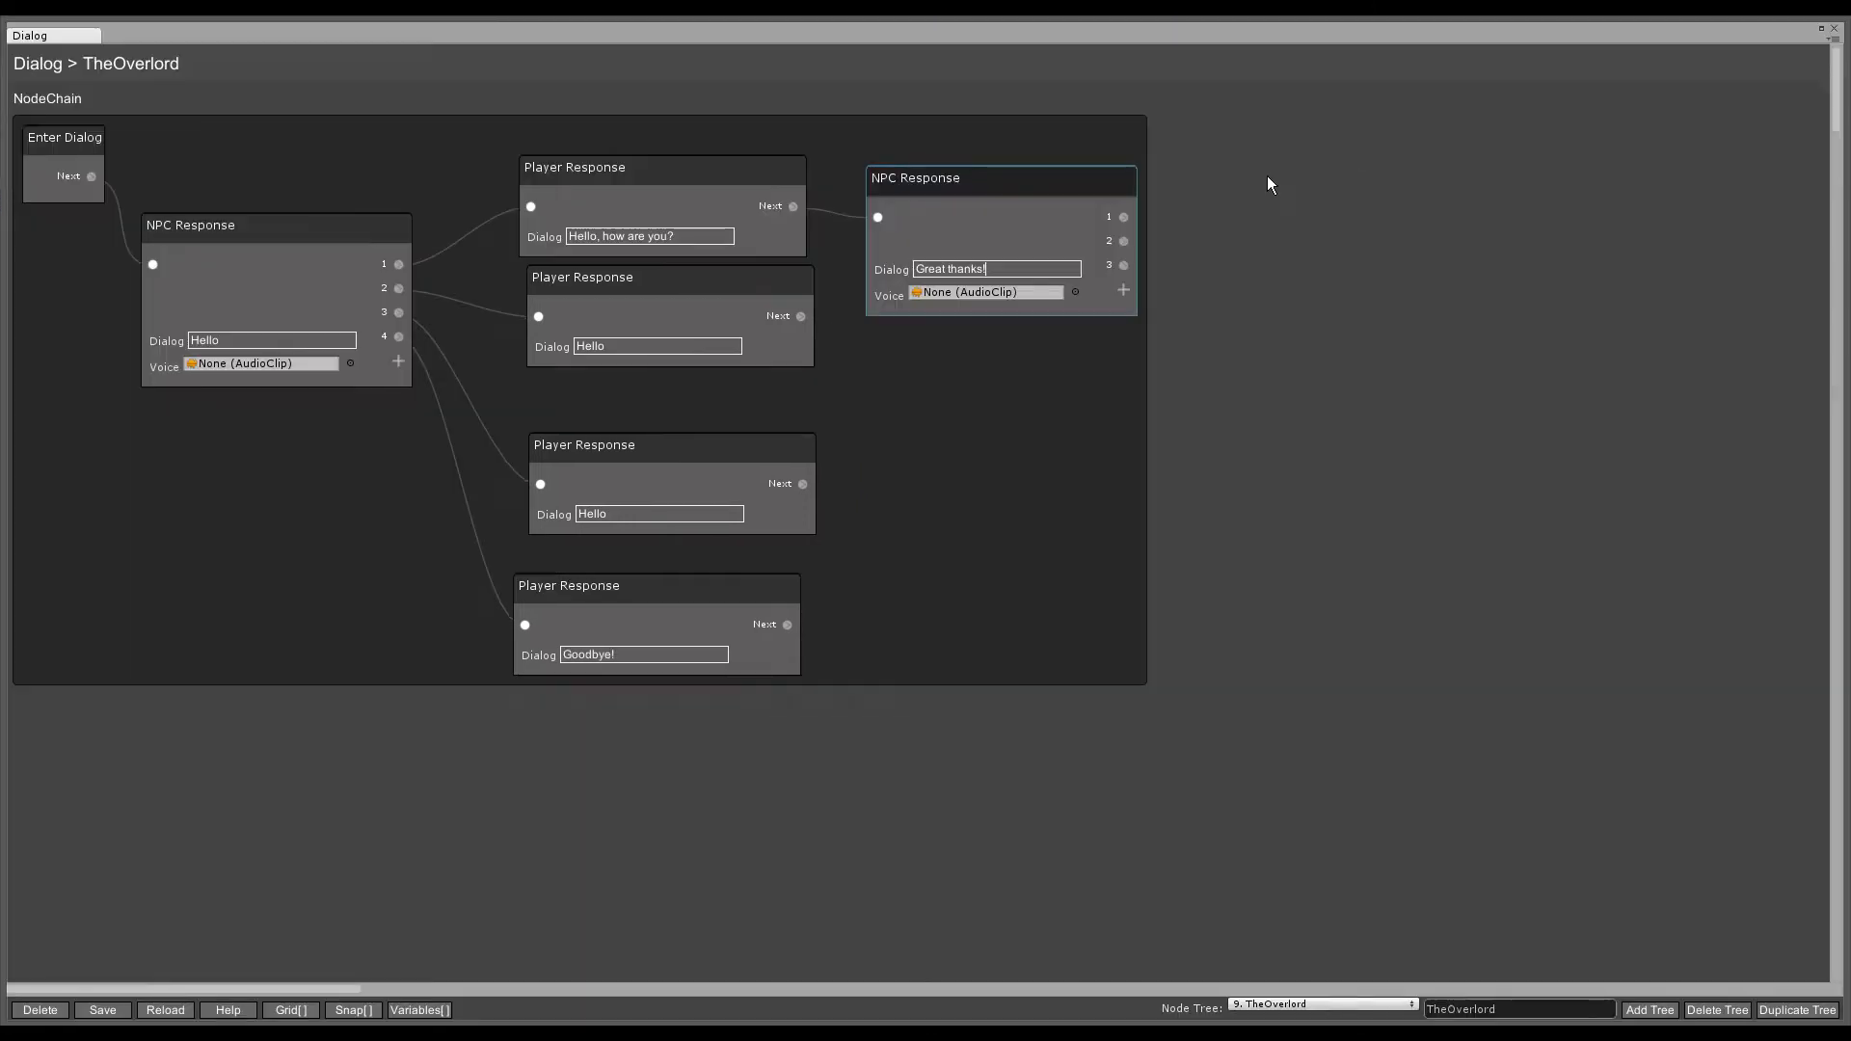
- Add a Player Response reading 'Ok Bye!' to the NPC reply's option 1
{"action": "left_click_drag", "start_coordinate": [1124, 217], "coordinate": [1175, 191]}
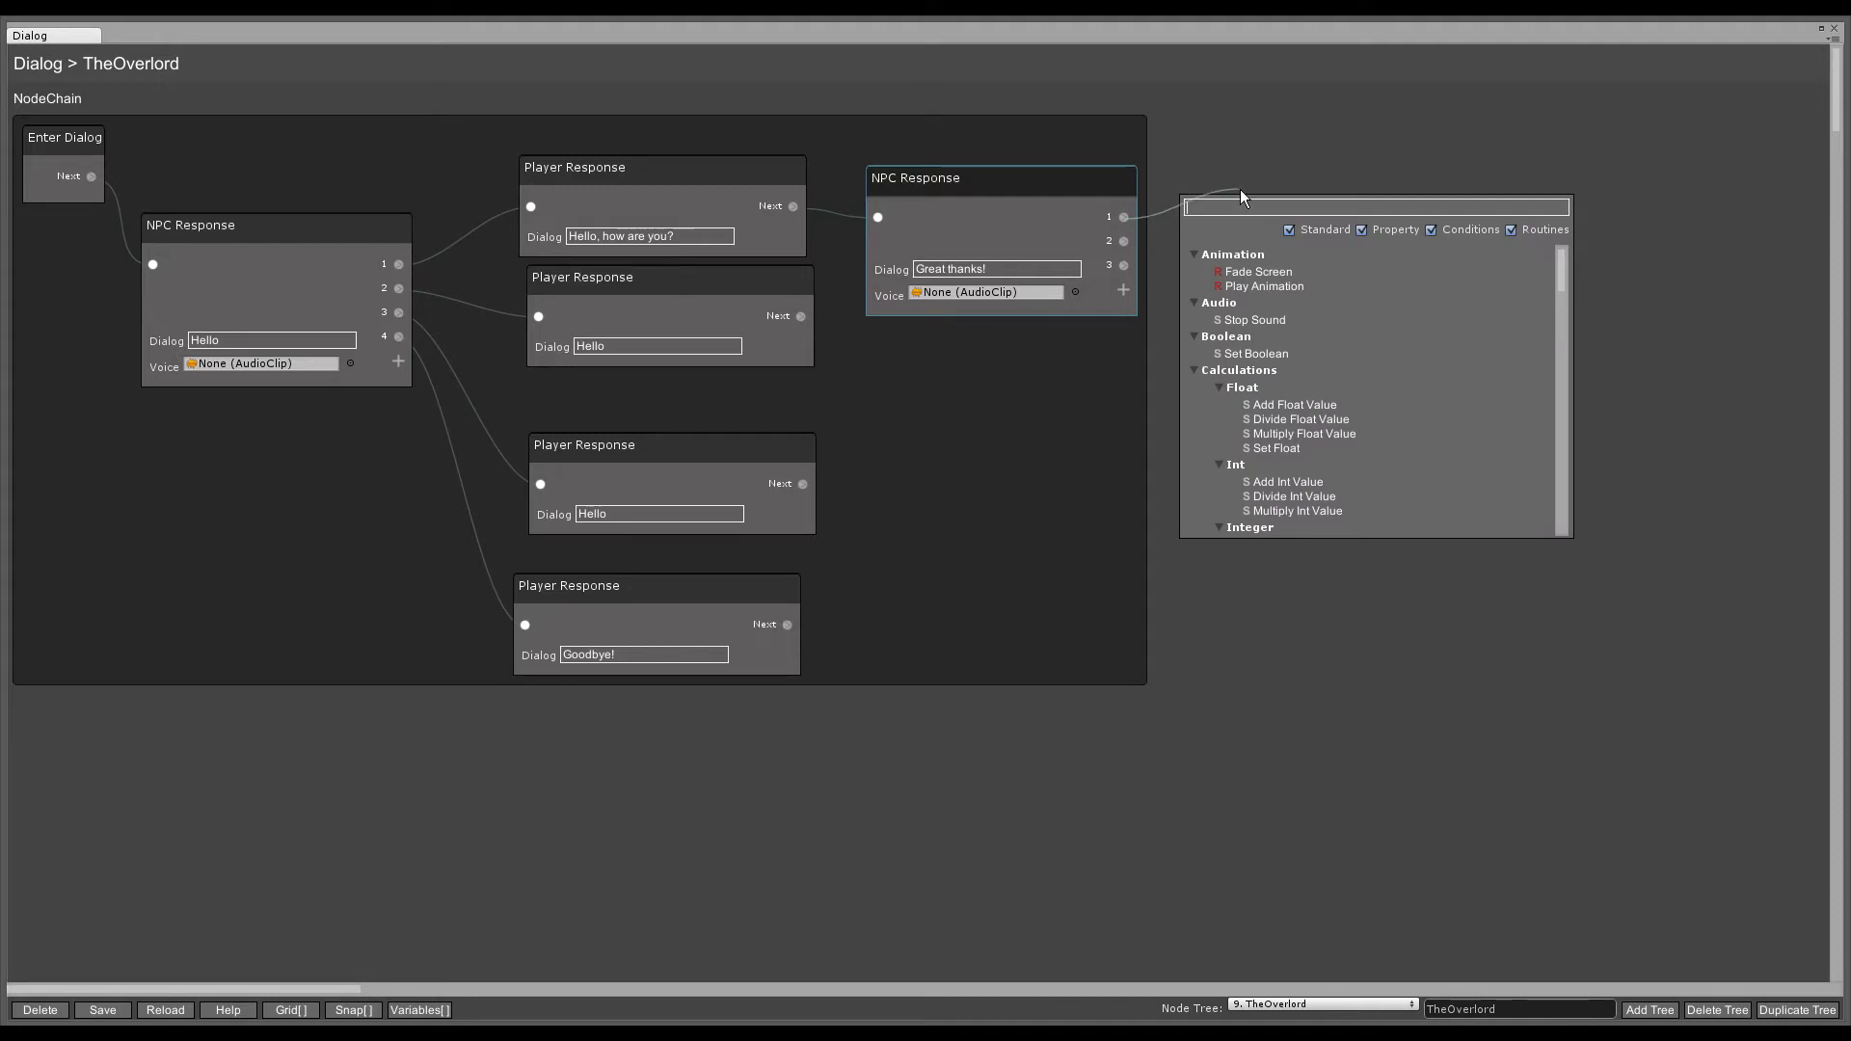
{"action": "type", "text": "player"}
{"action": "left_click", "coordinate": [1219, 274]}
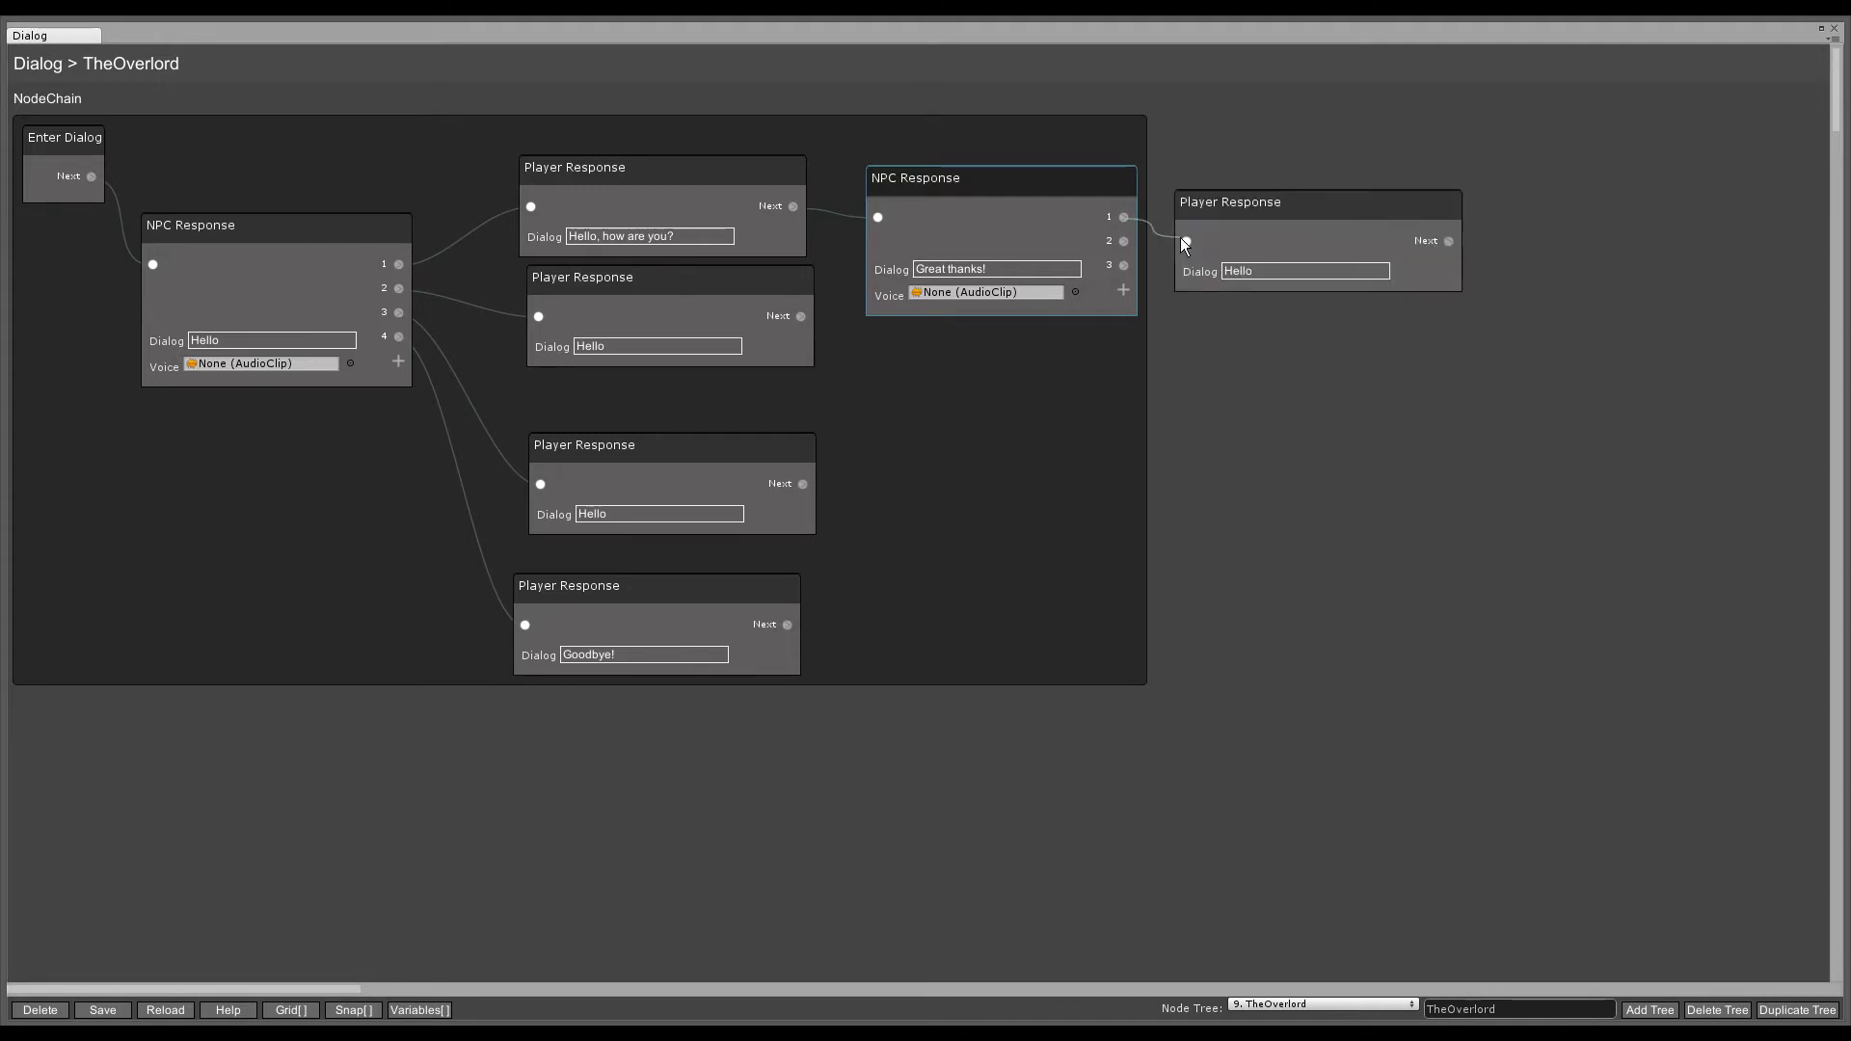
{"action": "left_click", "coordinate": [1219, 258]}
{"action": "type", "text": "Ok"}
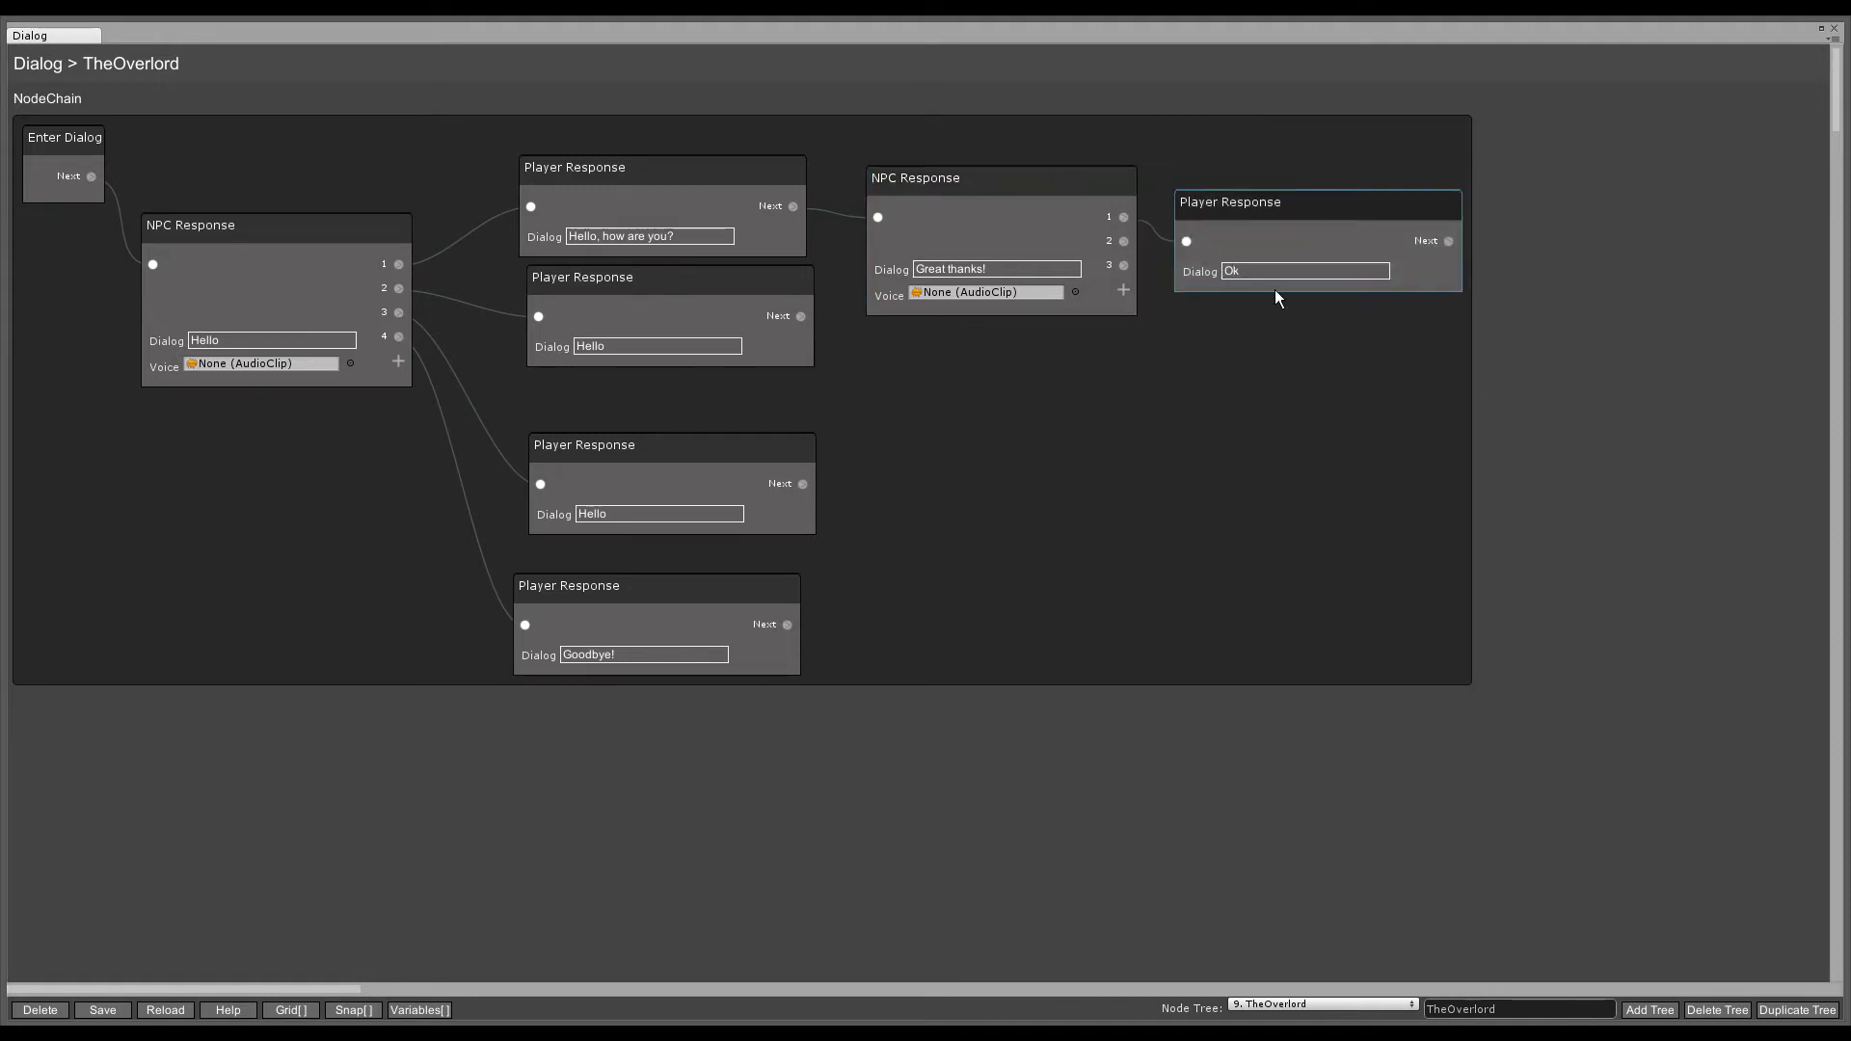
{"action": "type", "text": " Bye!"}
- Move the Goodbye! response to the lower right and the greeting NPC node lower
{"action": "left_click_drag", "start_coordinate": [621, 594], "coordinate": [1380, 800]}
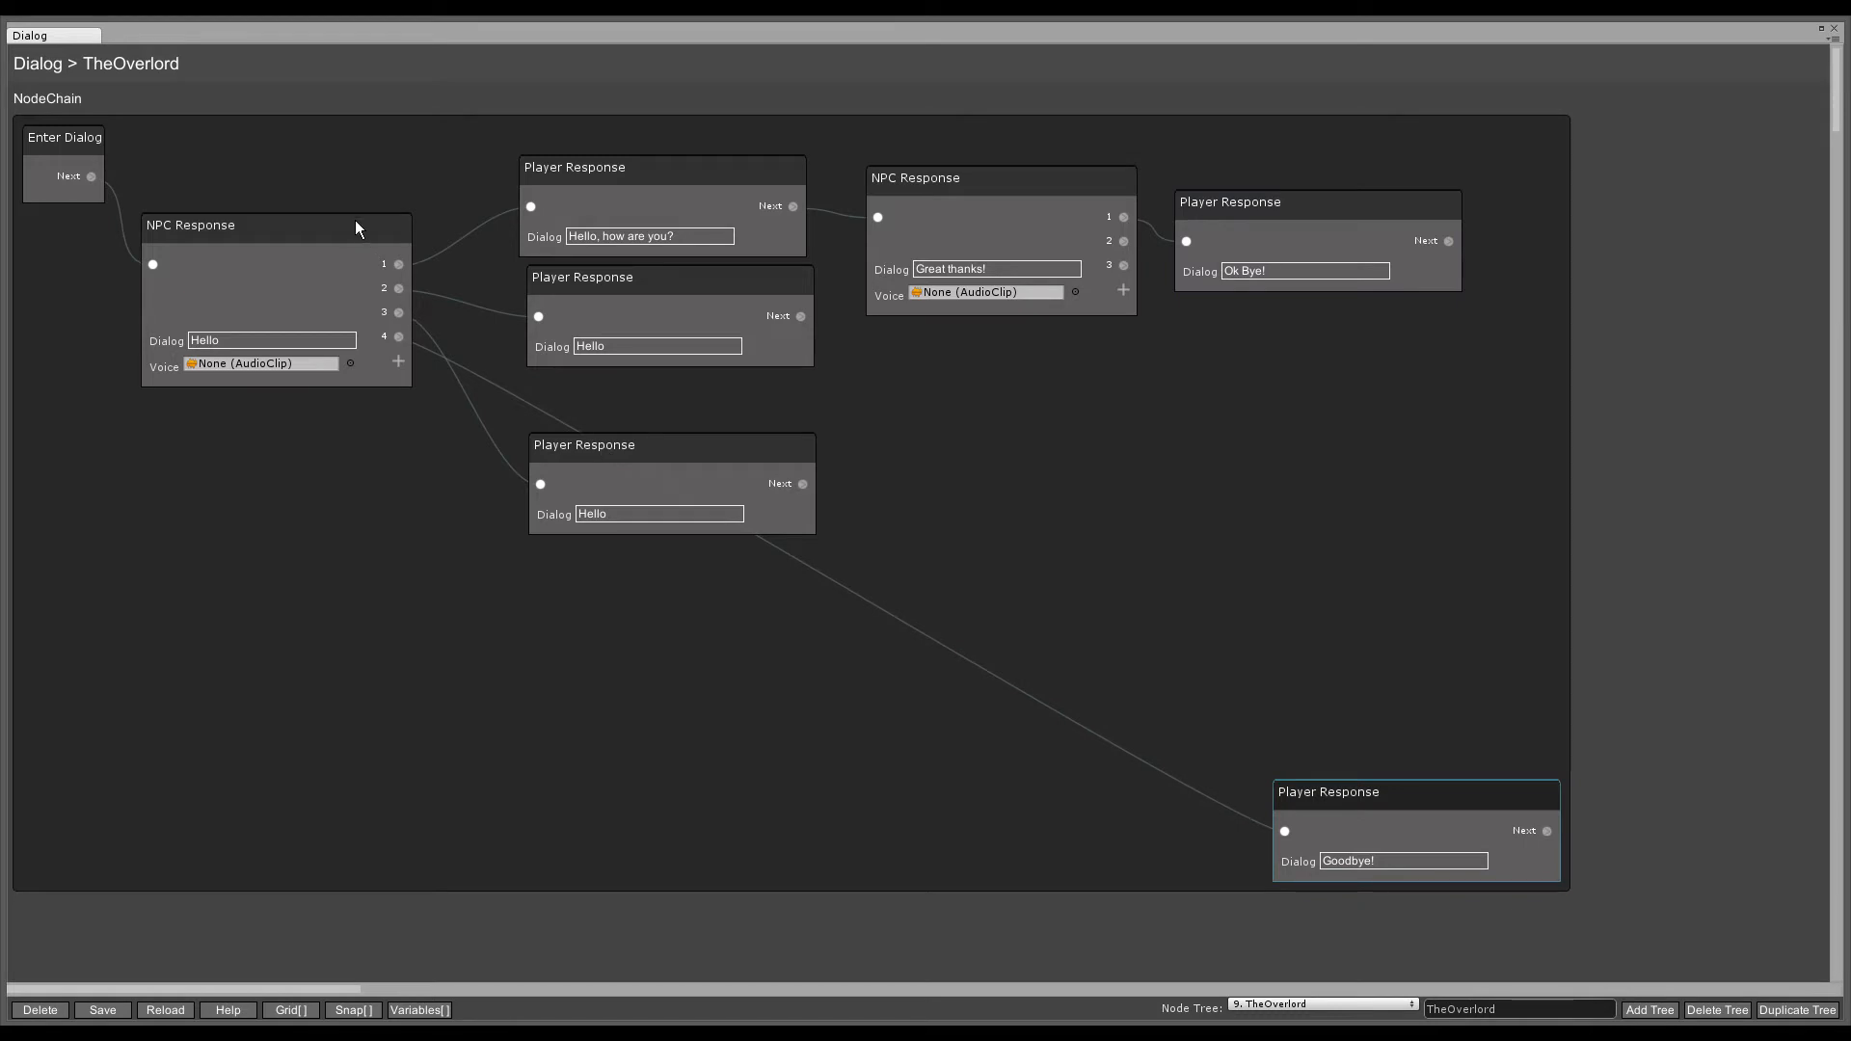
{"action": "left_click_drag", "start_coordinate": [354, 226], "coordinate": [281, 458]}
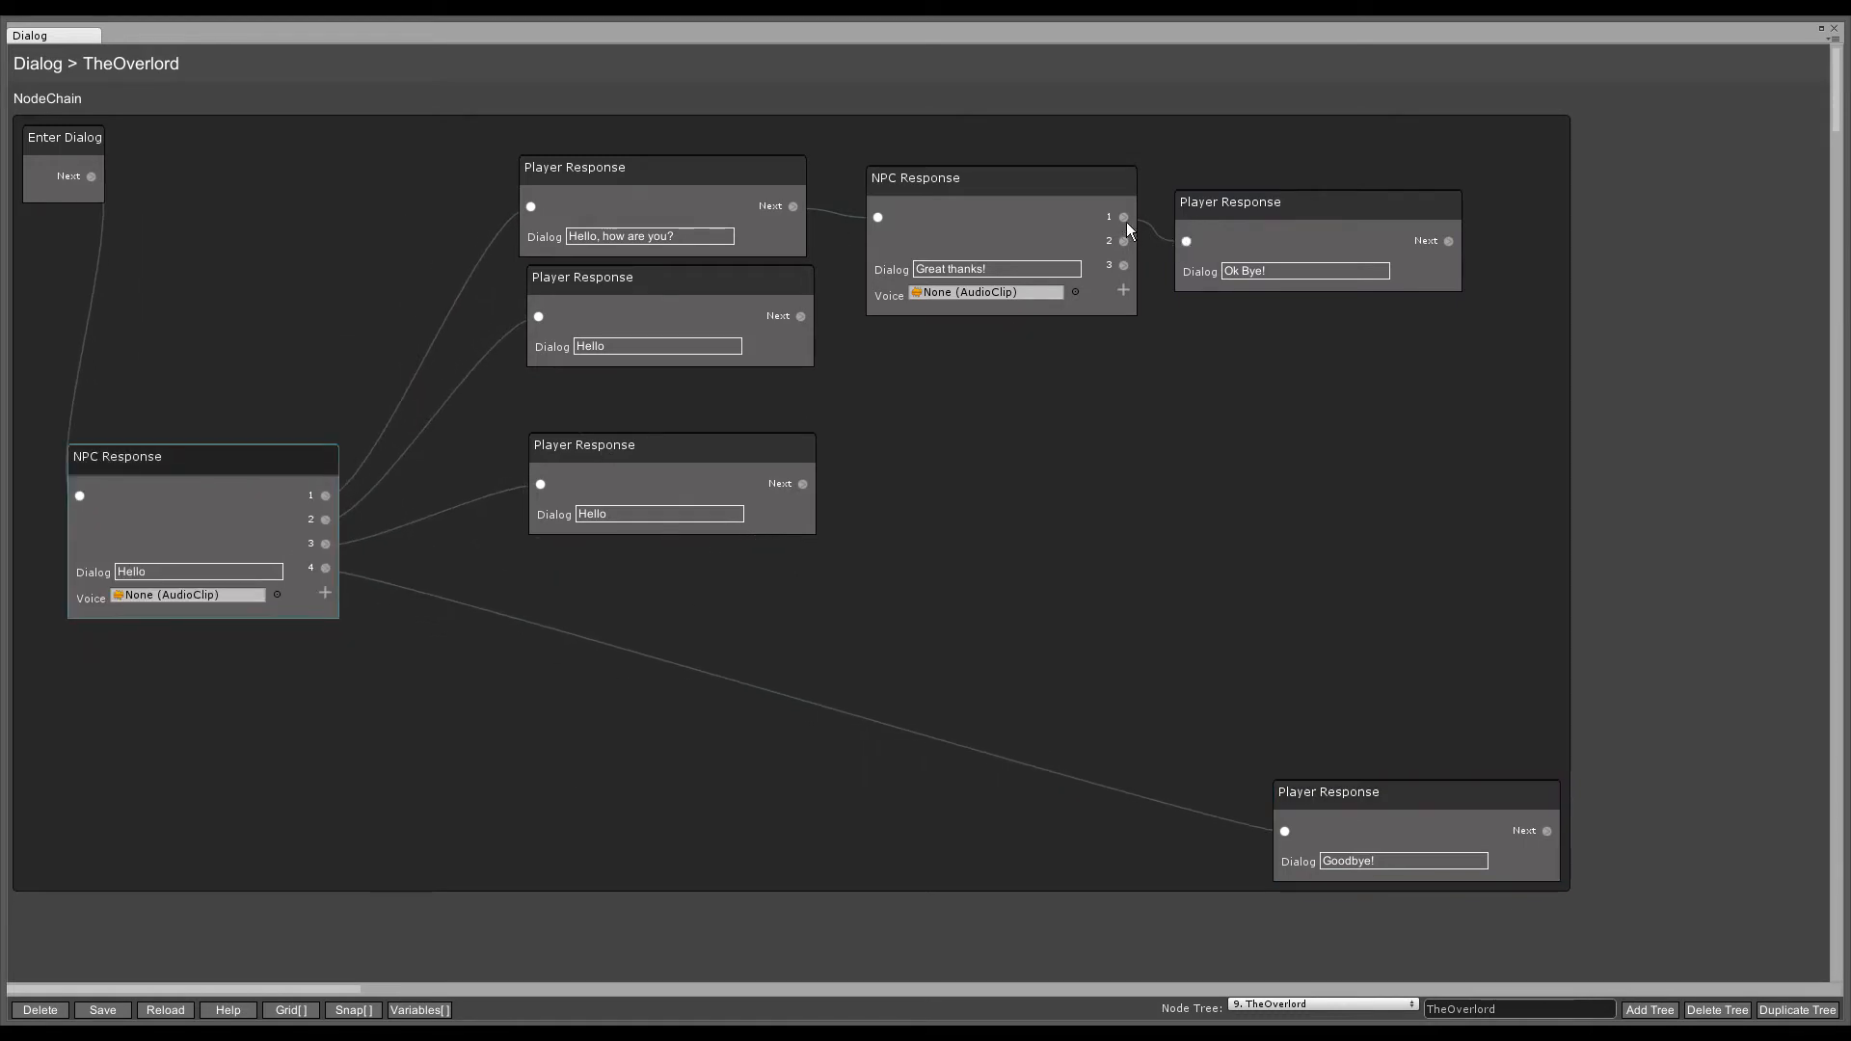
{"action": "left_click", "coordinate": [1218, 216]}
- Delete the Ok Bye! response and link the NPC reply's option 1 to Goodbye!
{"action": "key", "text": "Delete"}
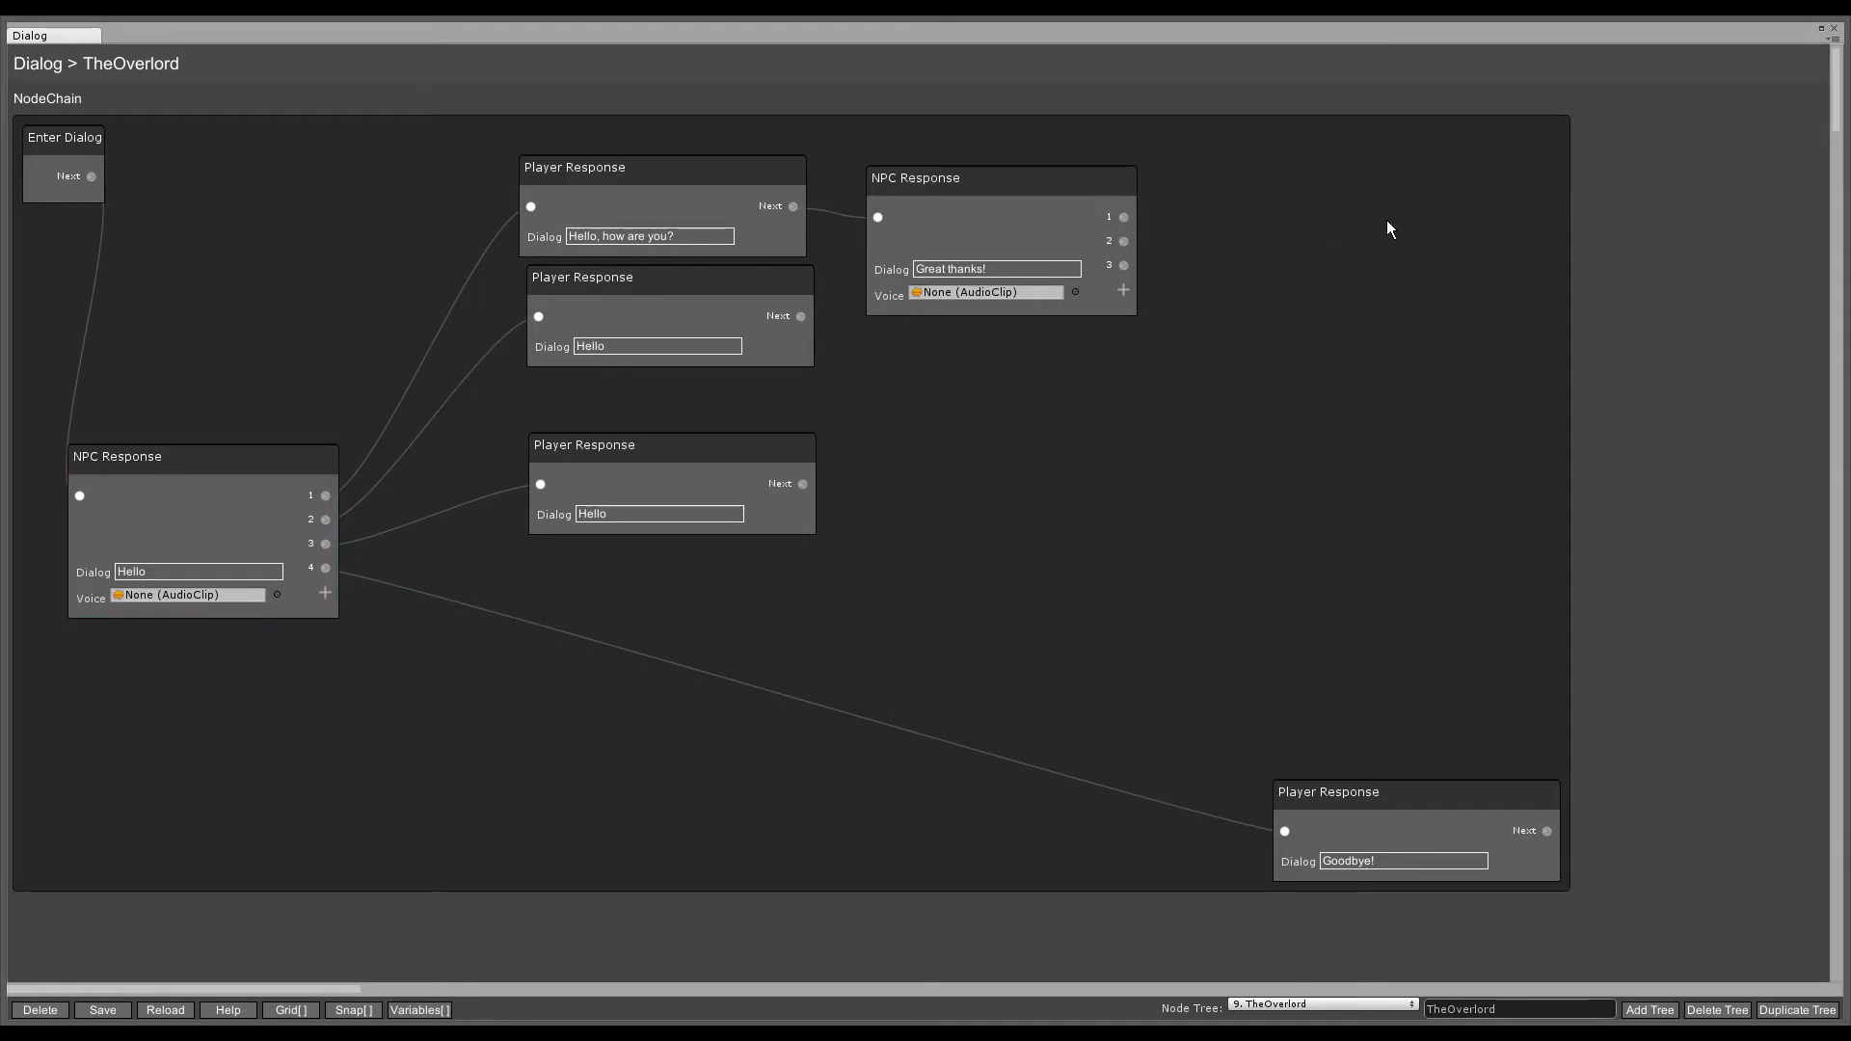
{"action": "left_click_drag", "start_coordinate": [1124, 217], "coordinate": [1285, 835]}
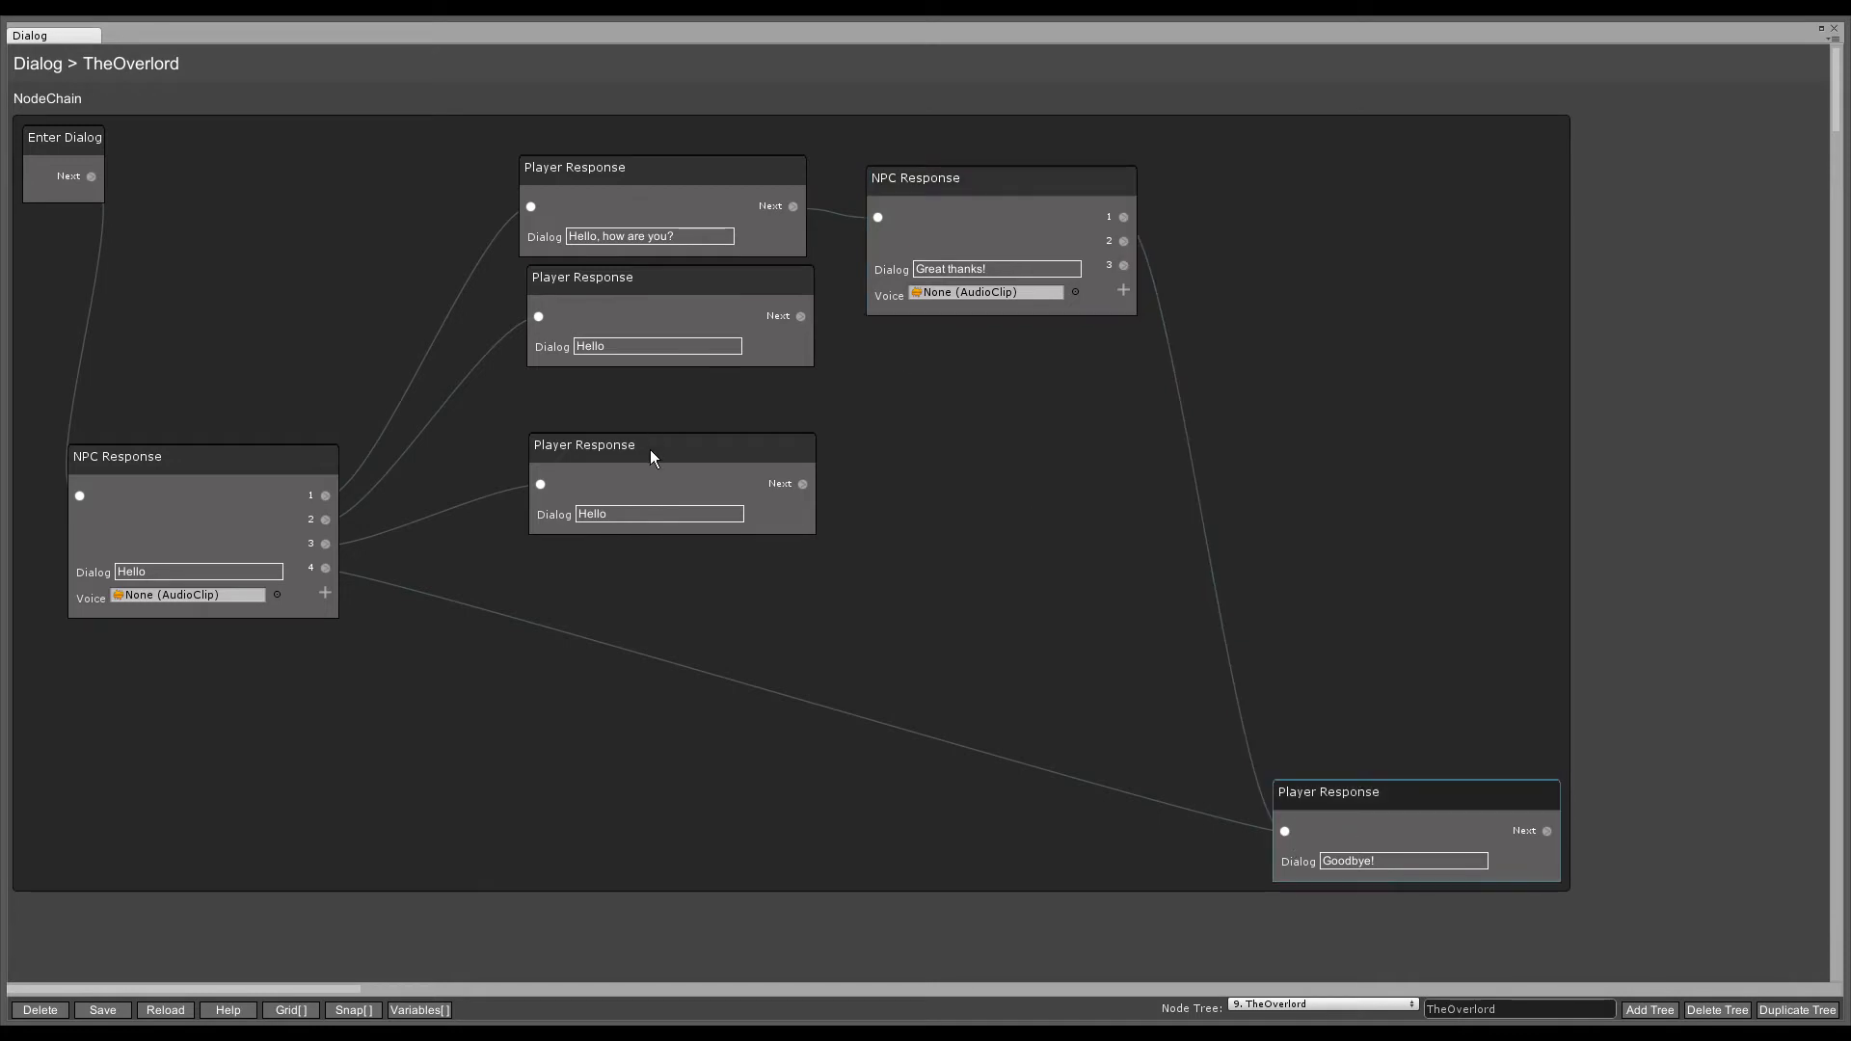
{"action": "left_click_drag", "start_coordinate": [293, 480], "coordinate": [295, 453]}
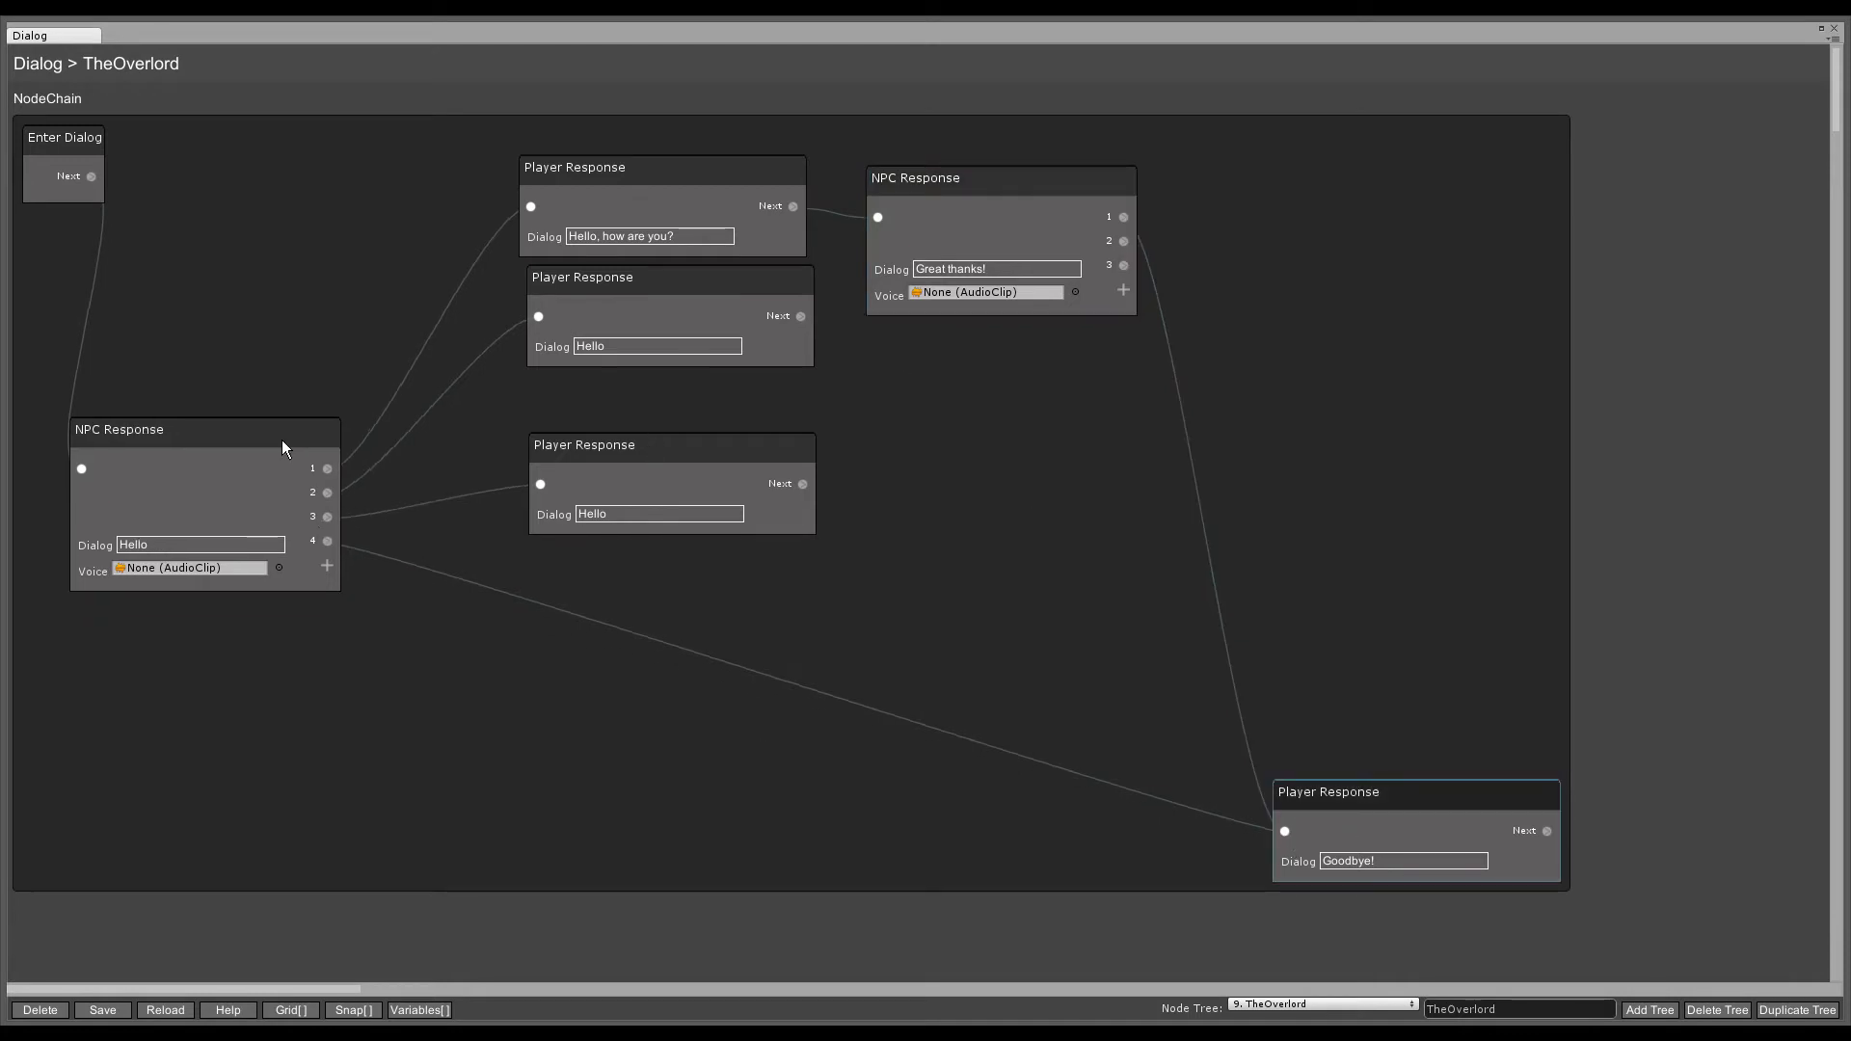
{"action": "left_click", "coordinate": [617, 464]}
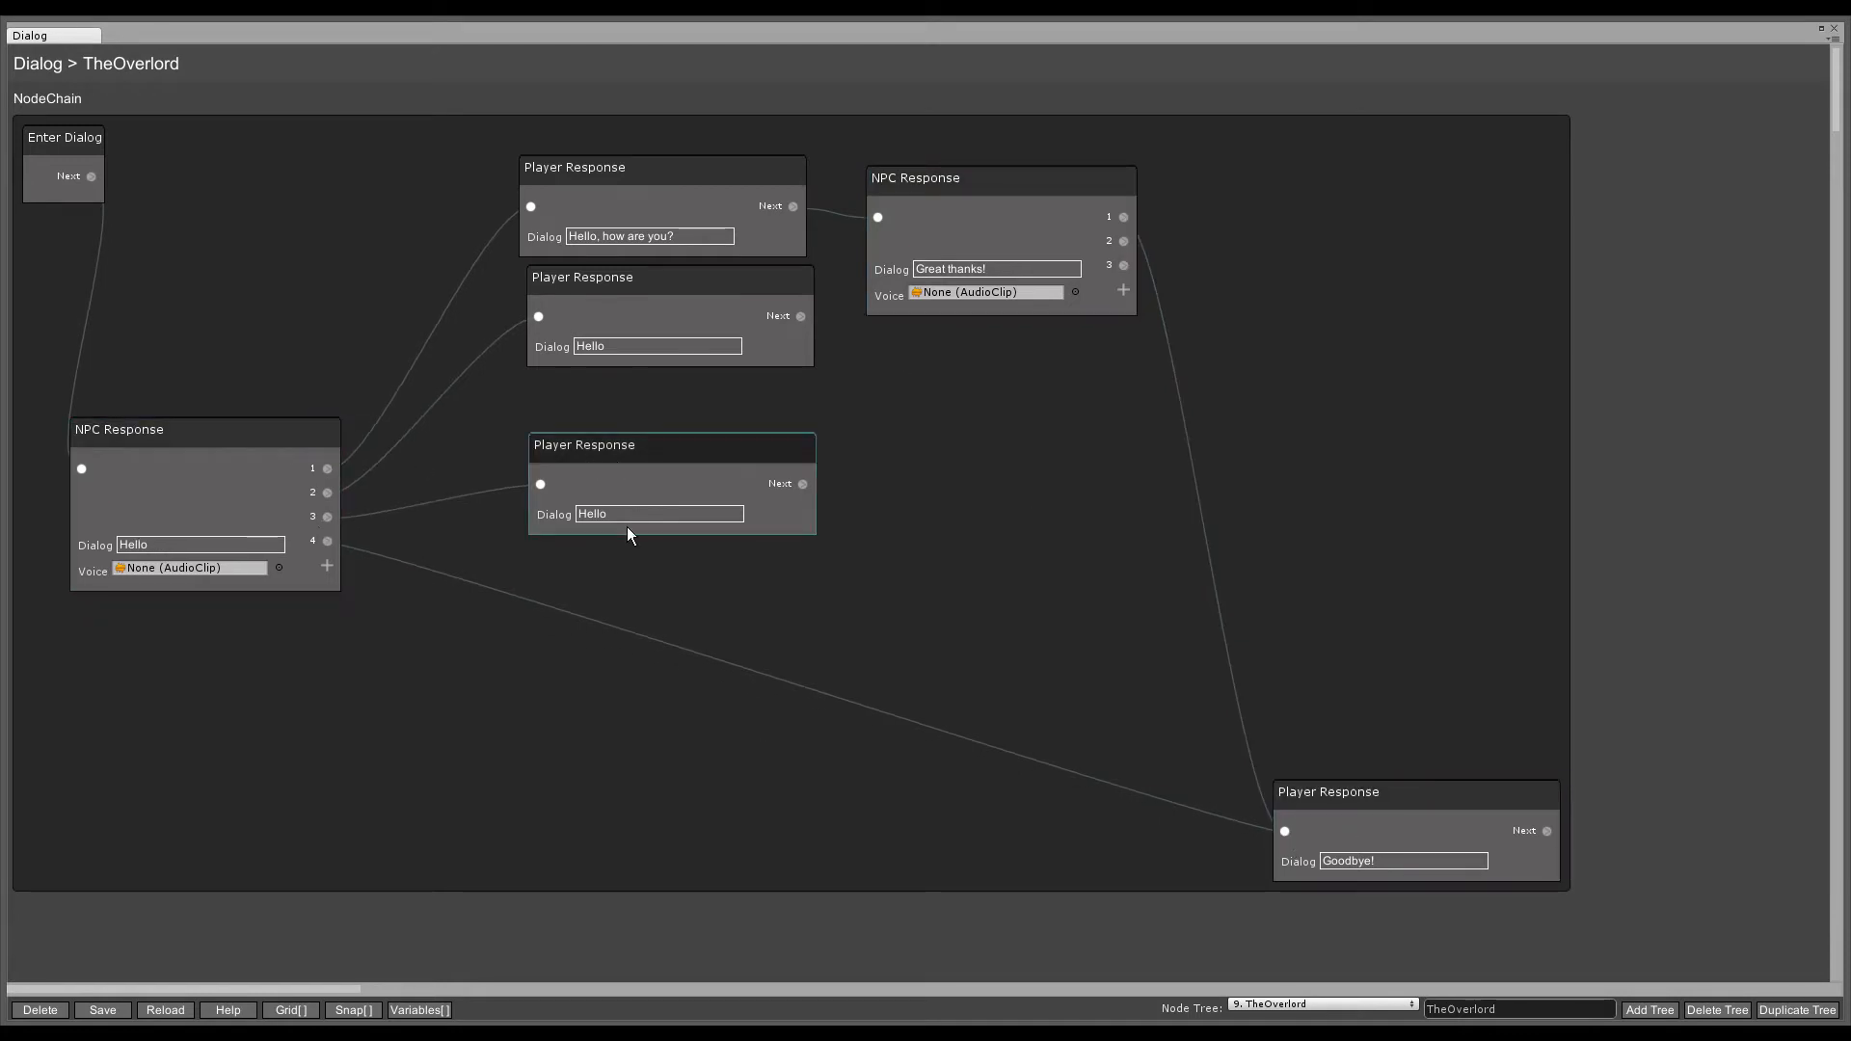
- Reword the second Hello response to 'Let me start a quest!' and rearrange the responses
{"action": "left_click", "coordinate": [644, 351]}
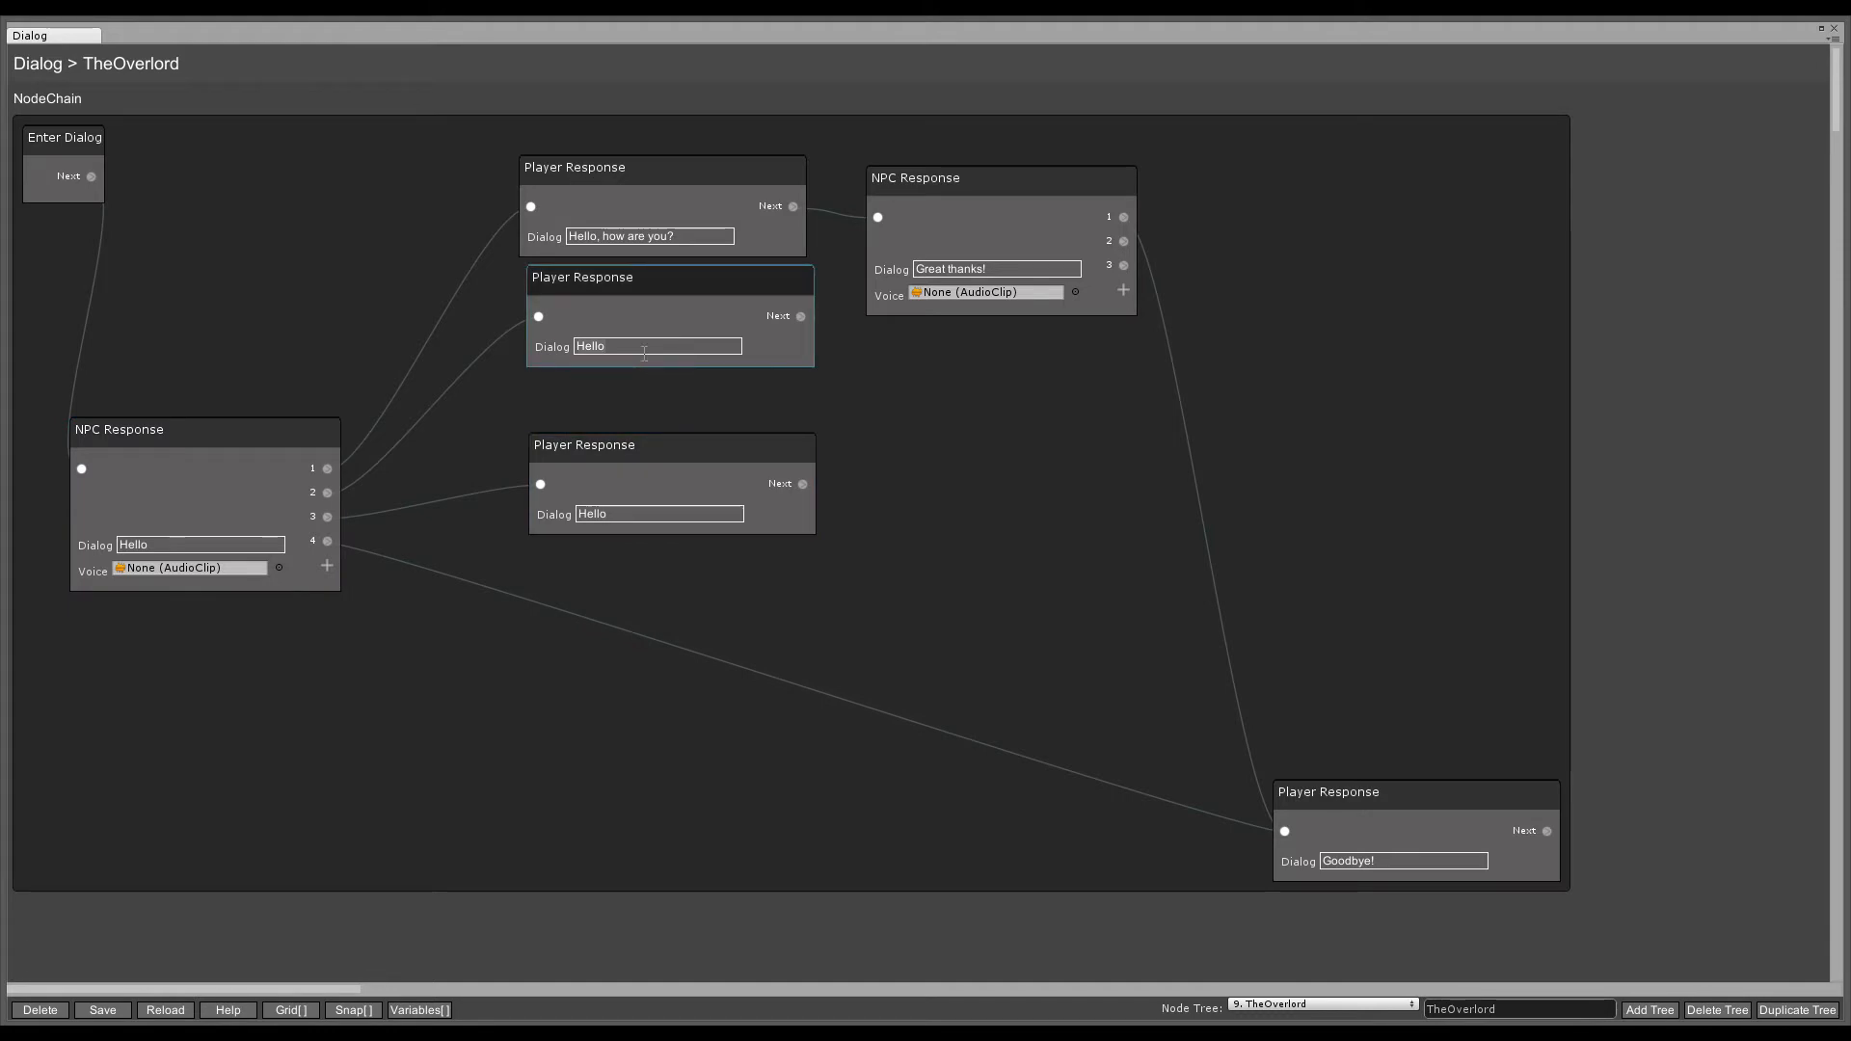
{"action": "key", "text": "ctrl+a"}
{"action": "type", "text": "Let me start a ques"}
{"action": "left_click_drag", "start_coordinate": [659, 273], "coordinate": [648, 291]}
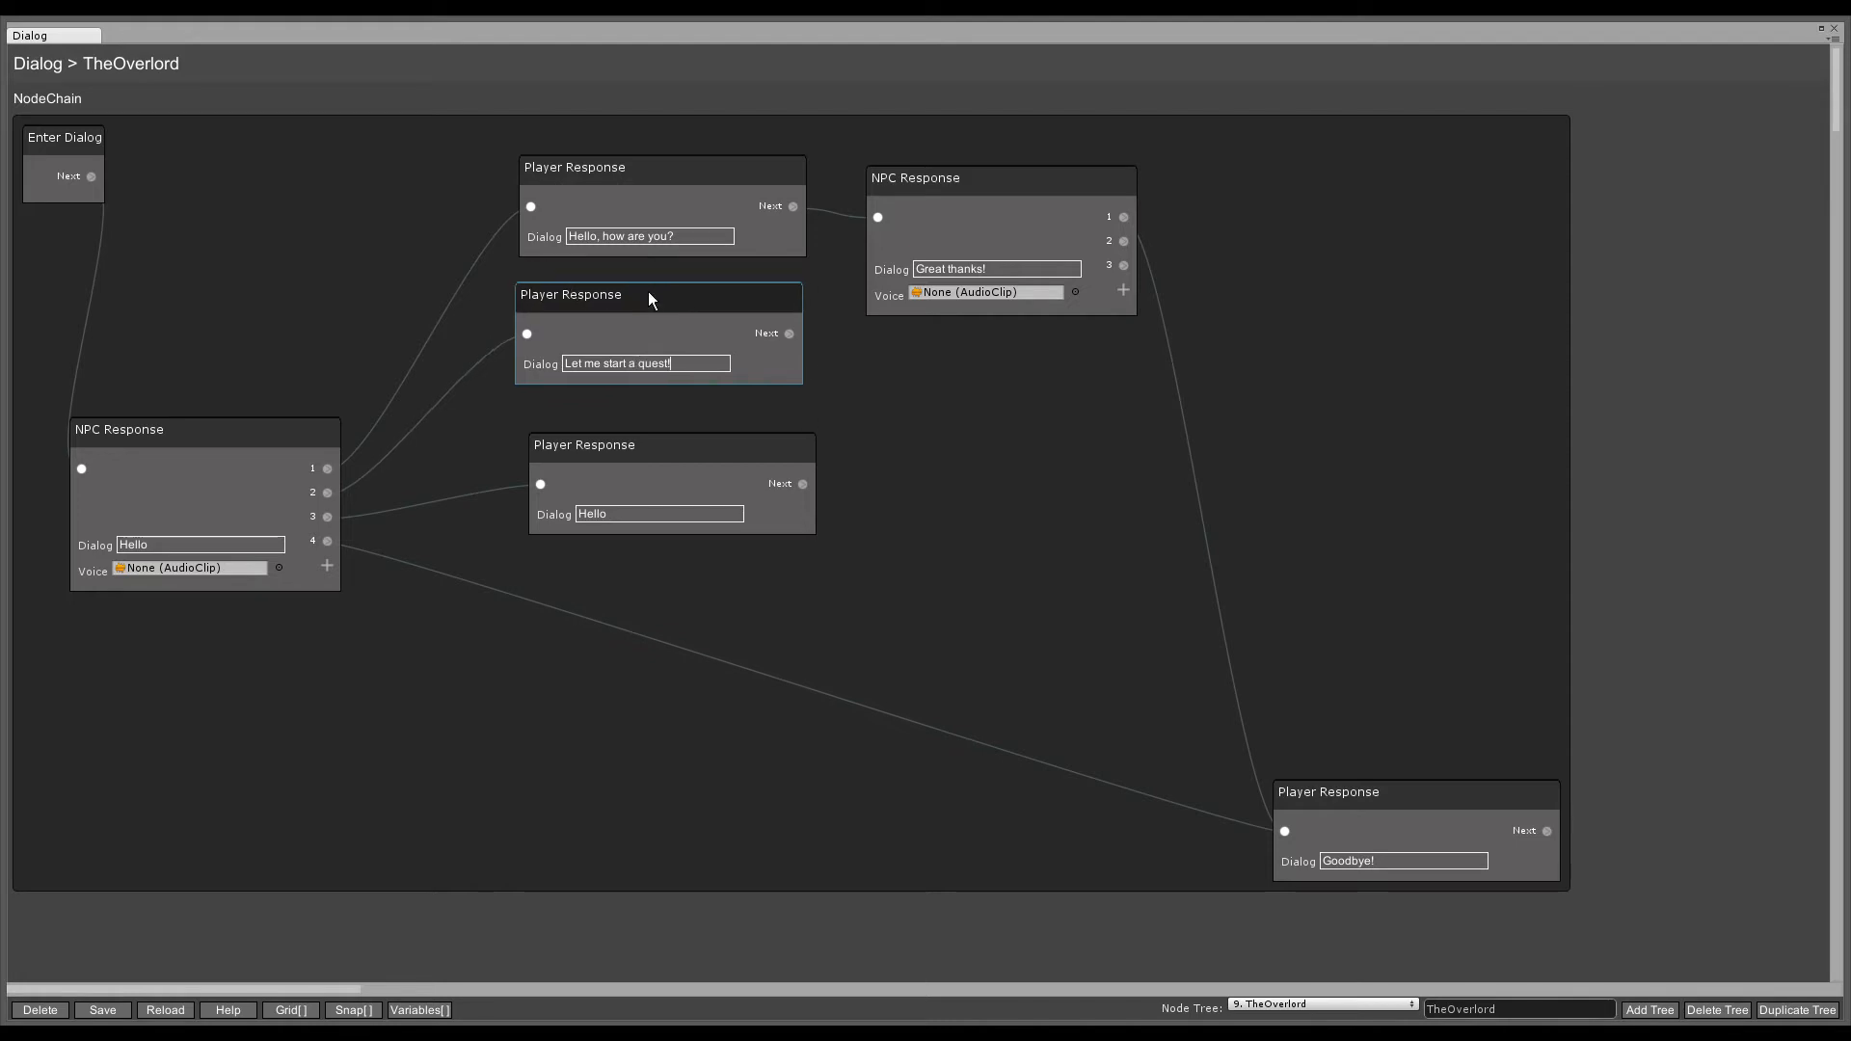
{"action": "left_click_drag", "start_coordinate": [646, 447], "coordinate": [624, 521]}
{"action": "left_click", "coordinate": [598, 299]}
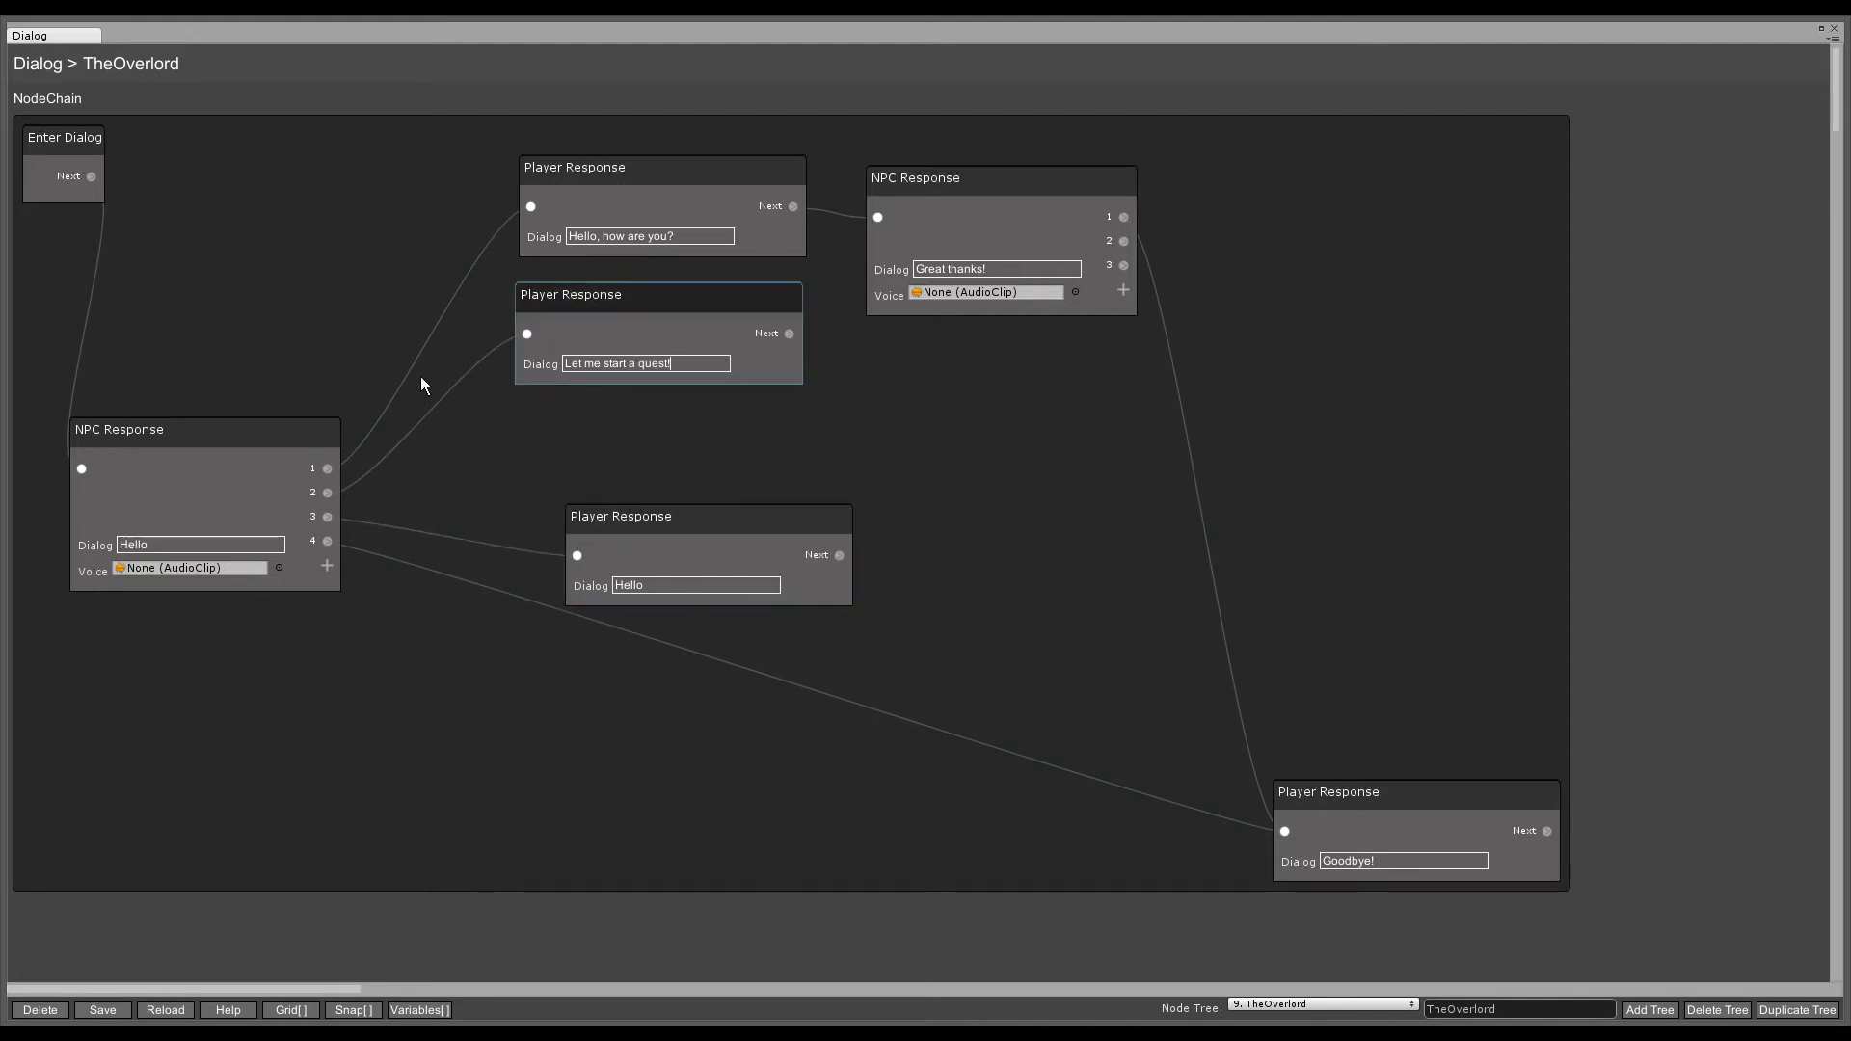
{"action": "left_click_drag", "start_coordinate": [629, 302], "coordinate": [892, 404]}
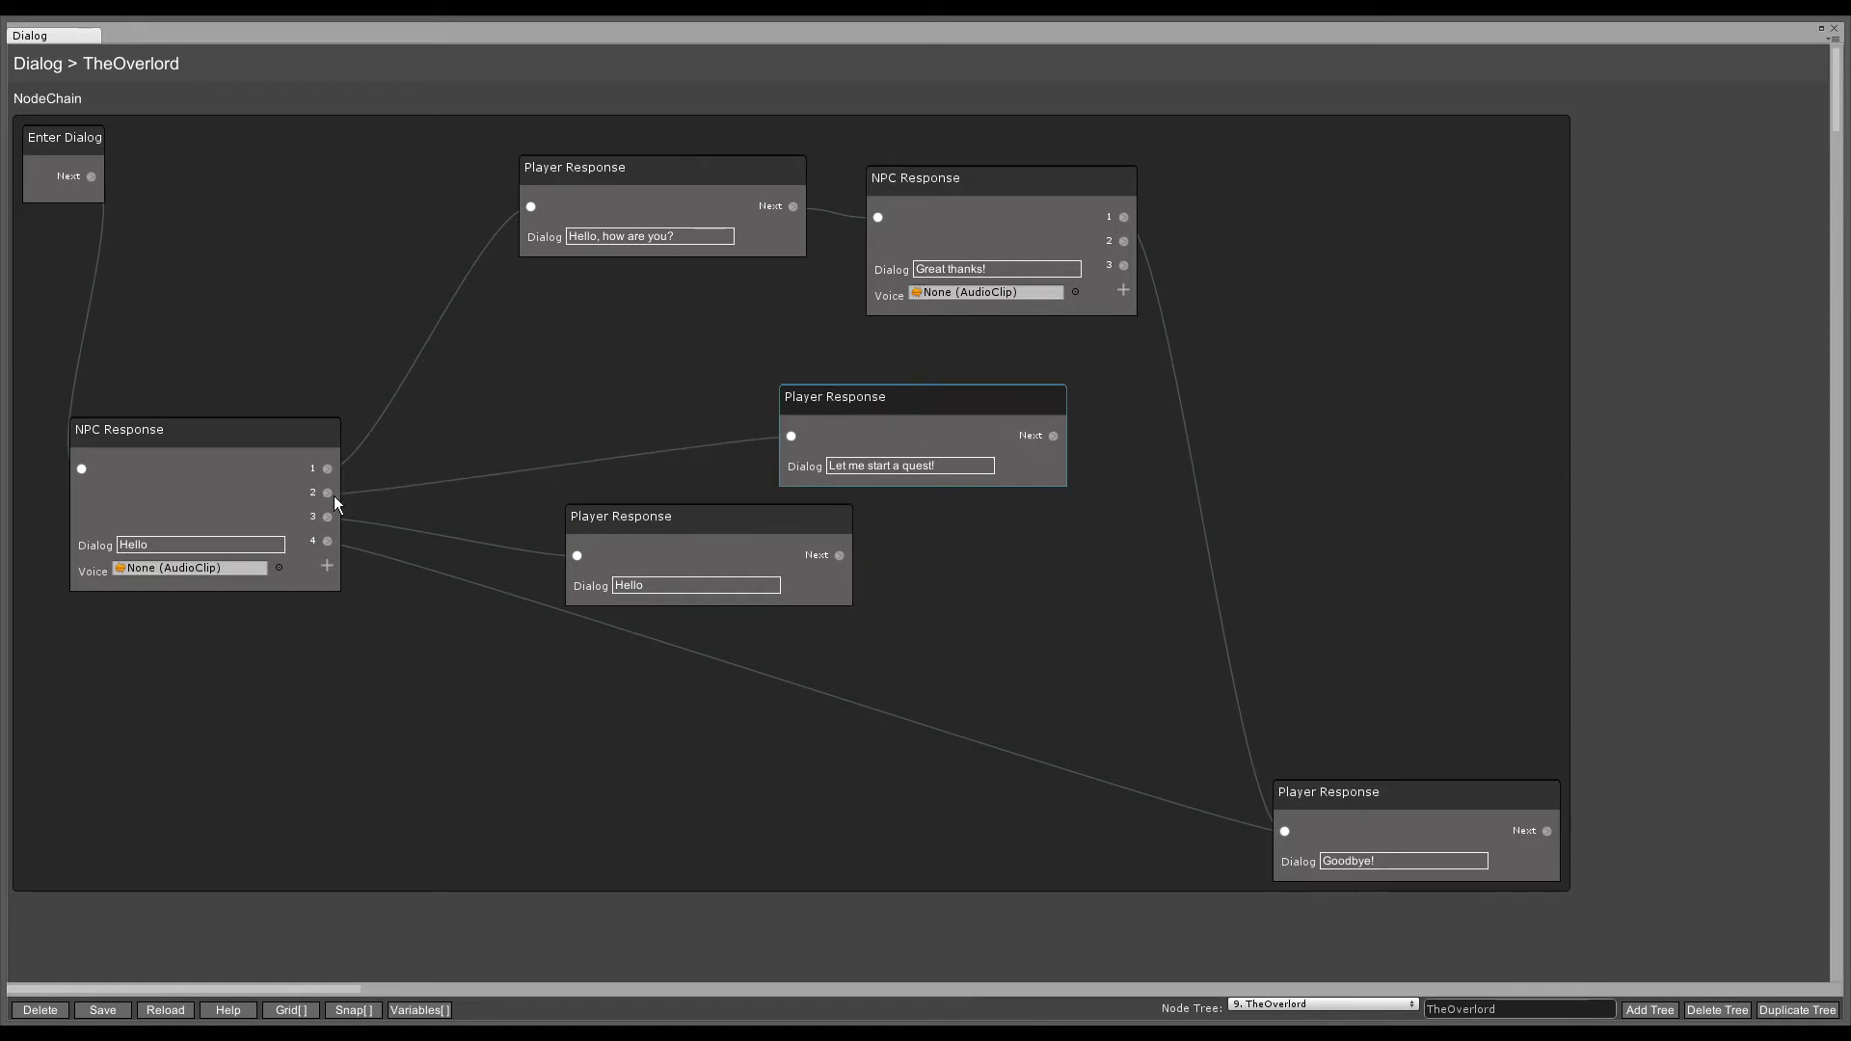
- Add a Quest Status node on the greeting NPC's option 2
{"action": "left_click_drag", "start_coordinate": [328, 492], "coordinate": [455, 406]}
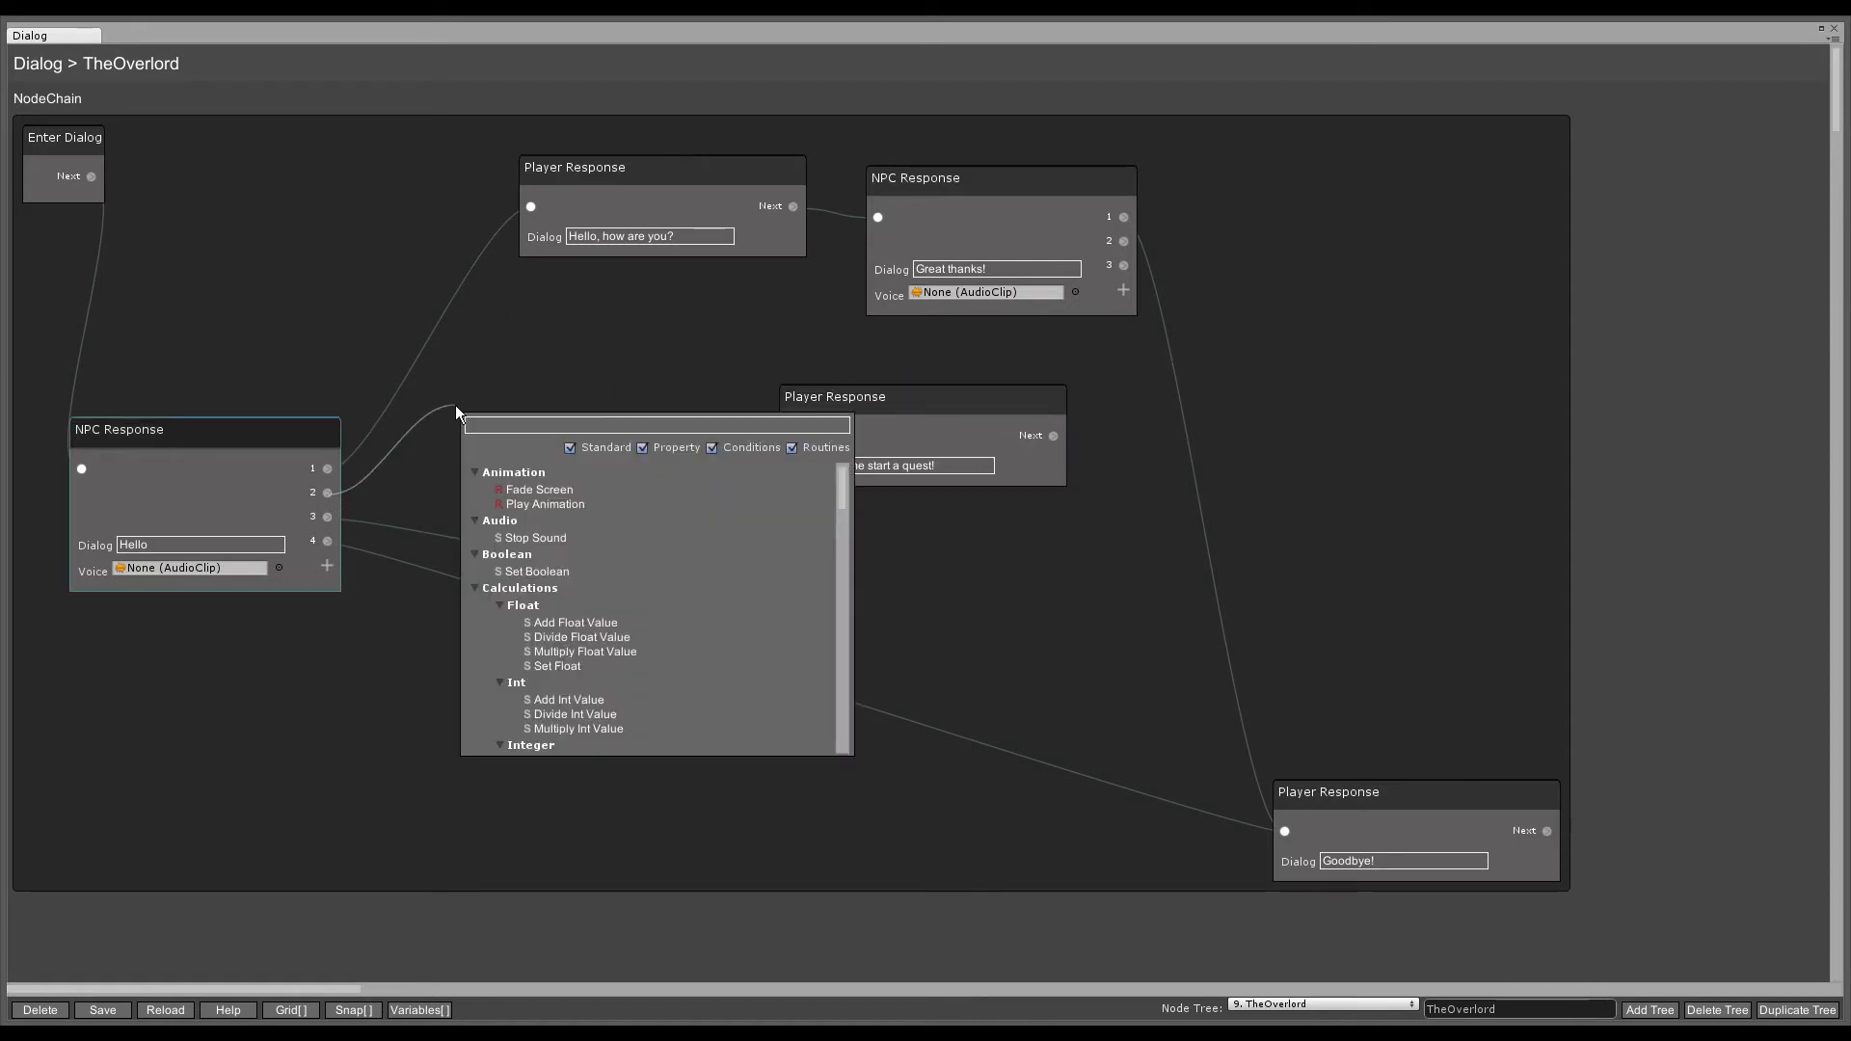
{"action": "type", "text": "Quest S"}
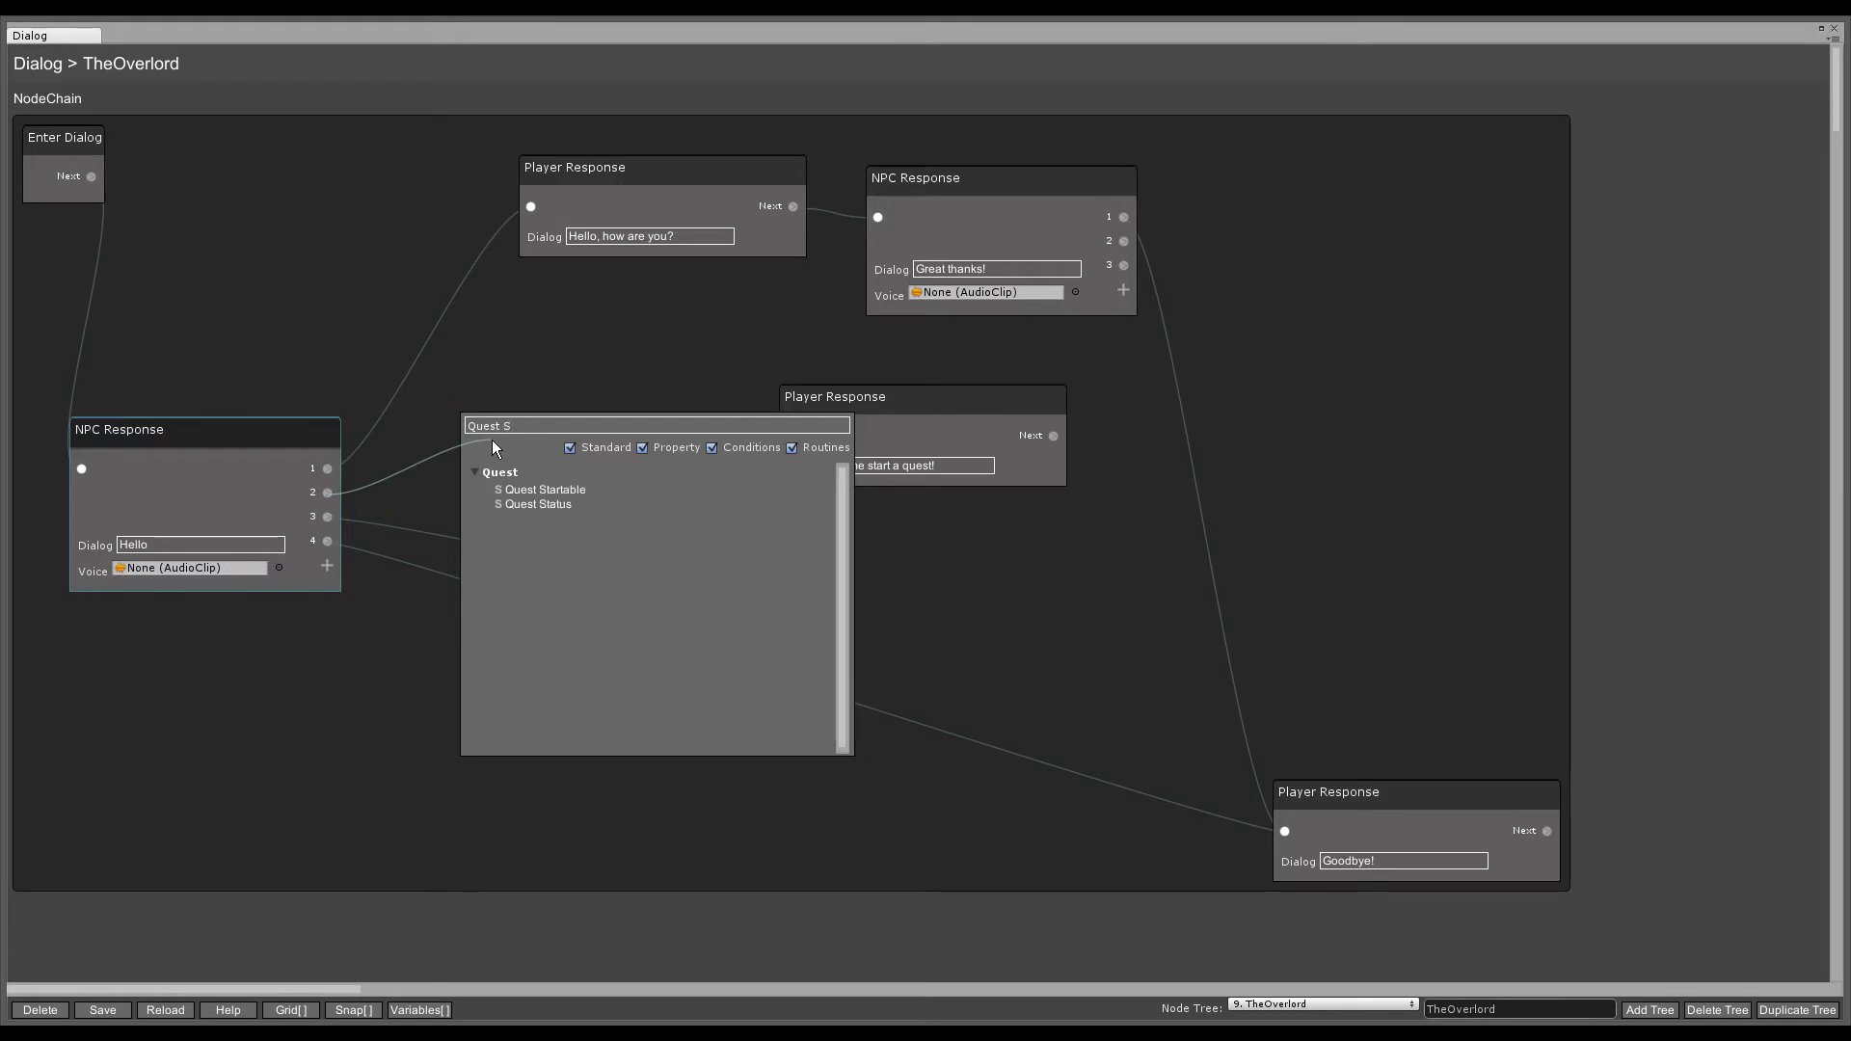
{"action": "left_click", "coordinate": [526, 505]}
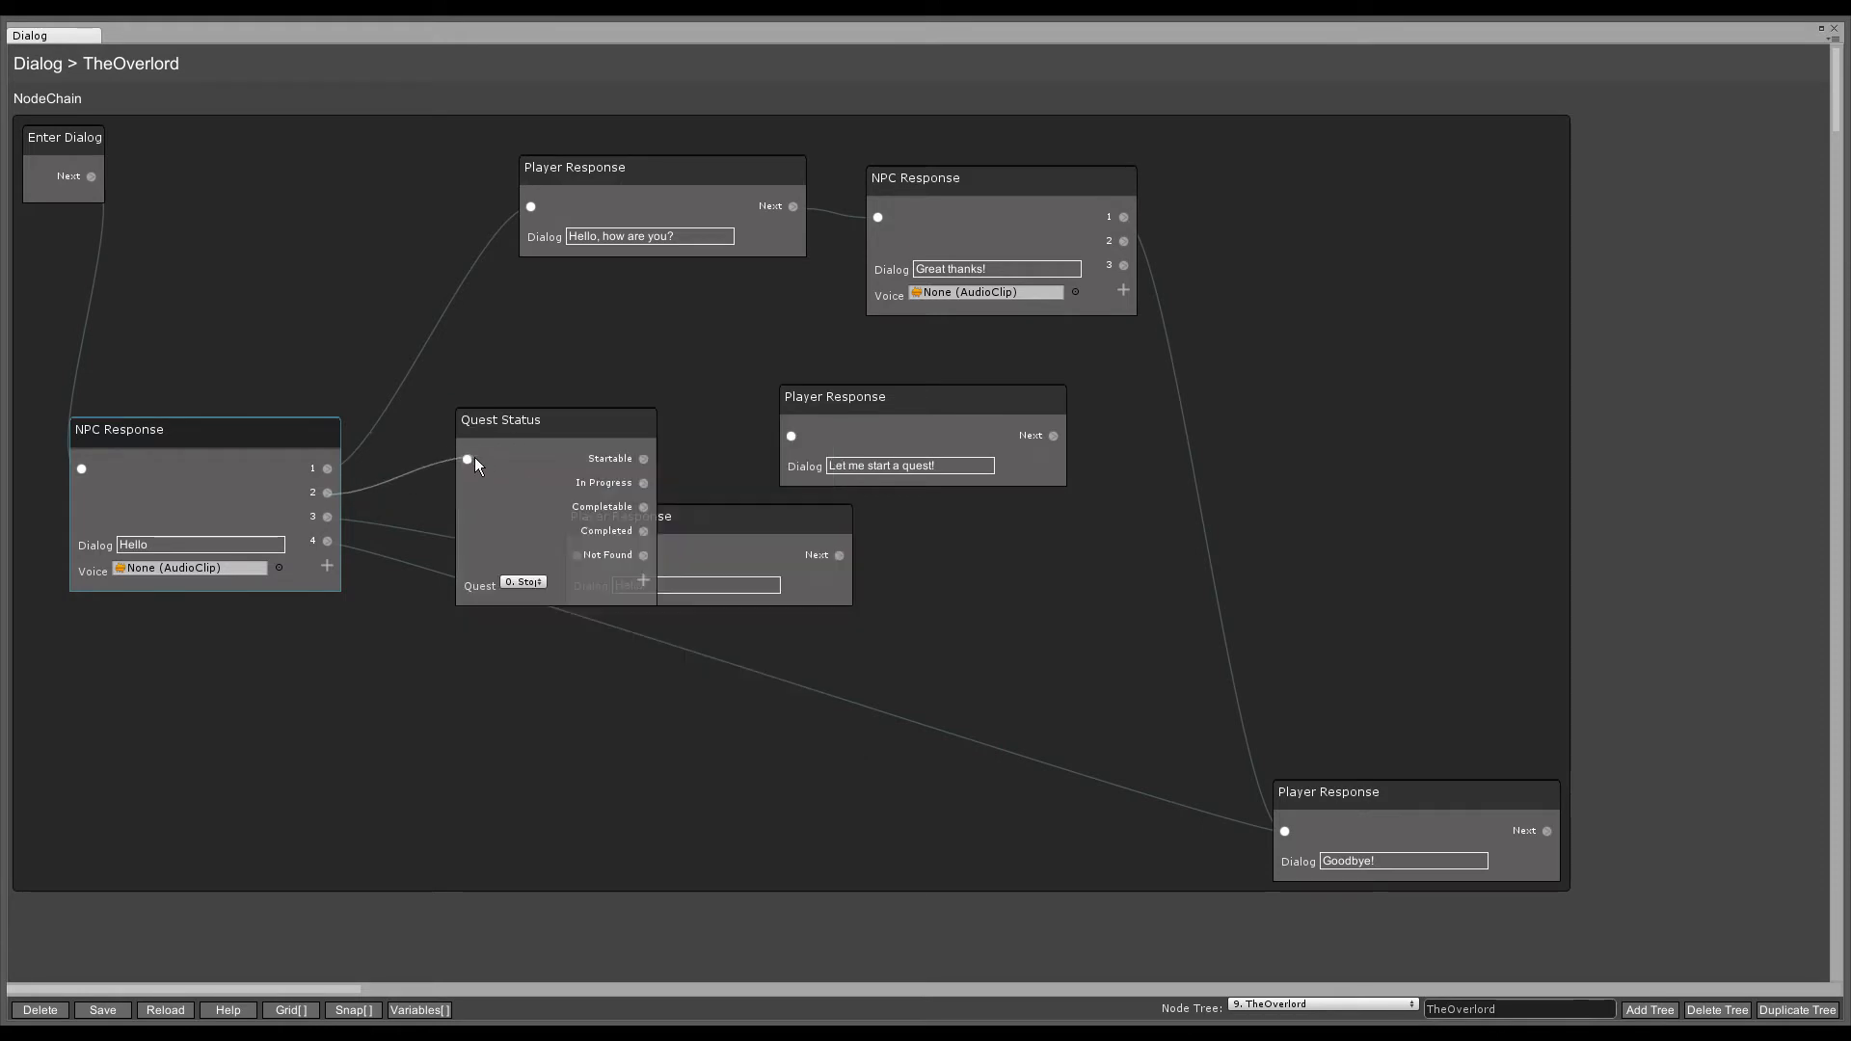
{"action": "left_click_drag", "start_coordinate": [506, 424], "coordinate": [569, 302]}
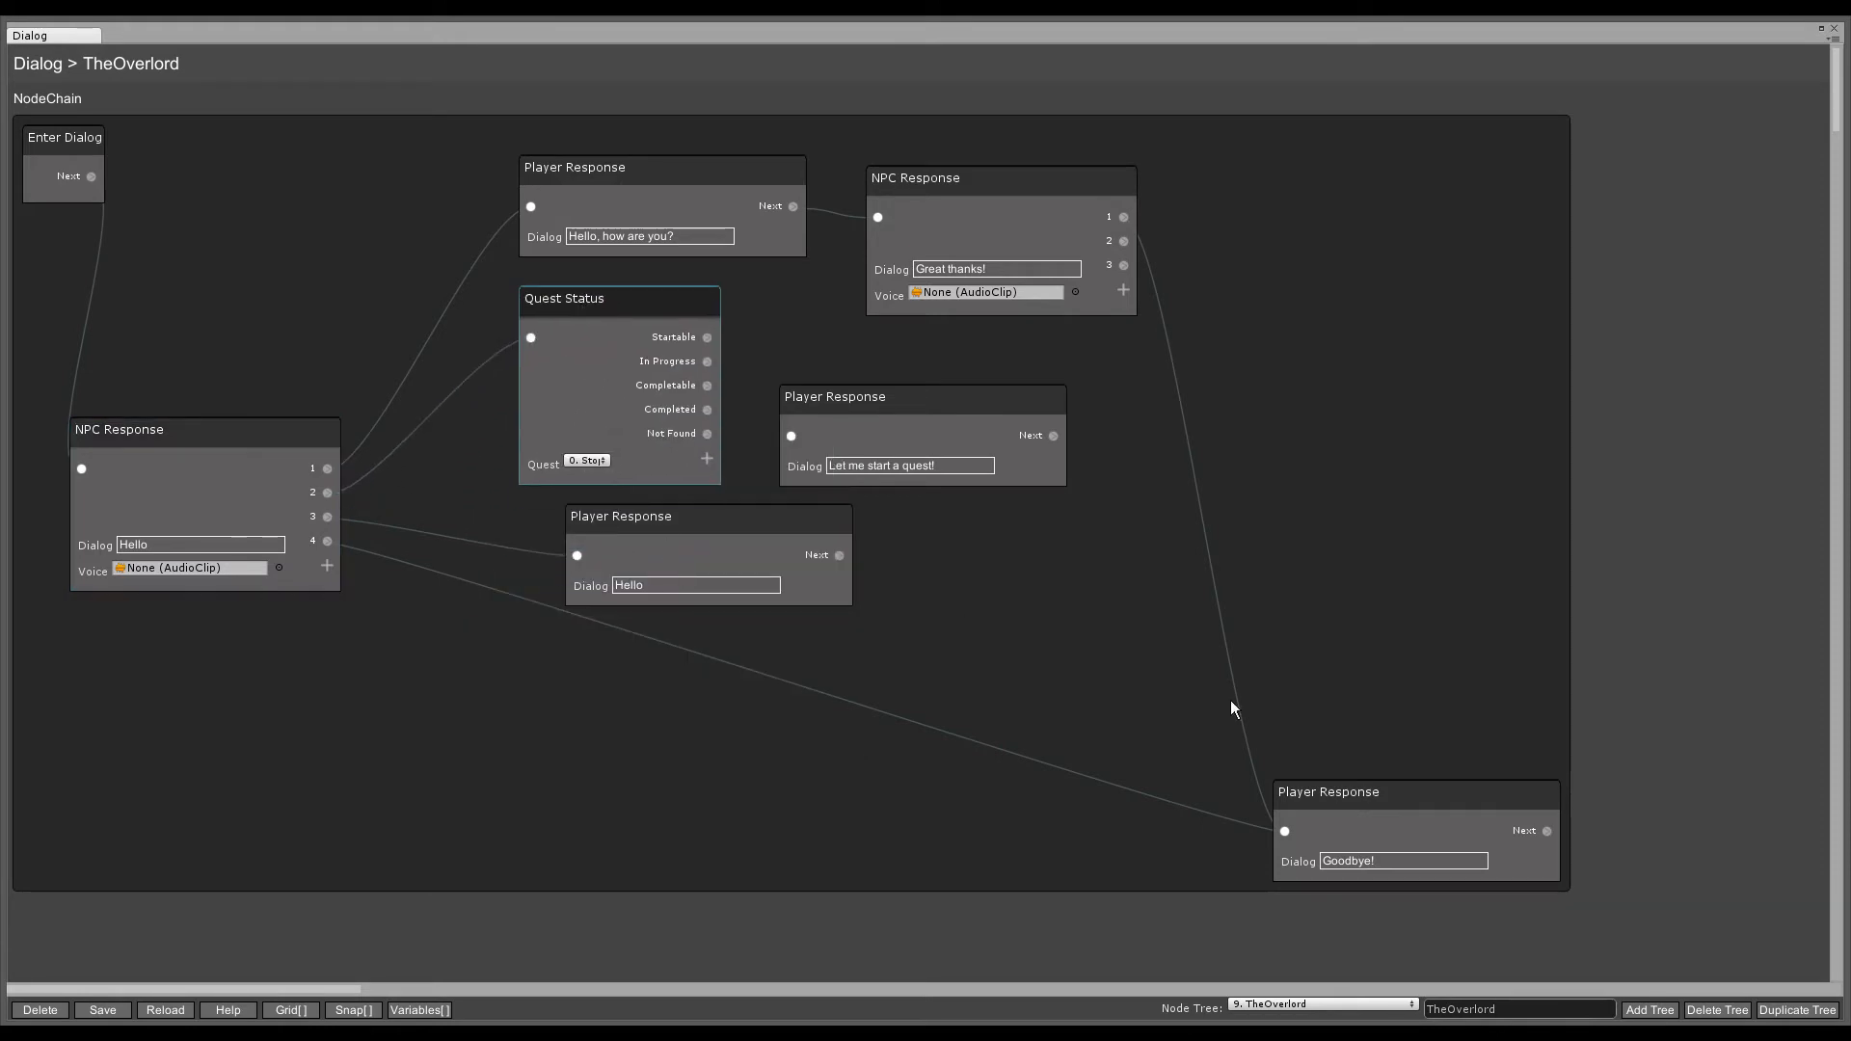
- Rearrange the Goodbye!, greeting NPC, Hello, Quest Status and quest response nodes
{"action": "left_click_drag", "start_coordinate": [1381, 806], "coordinate": [1378, 904]}
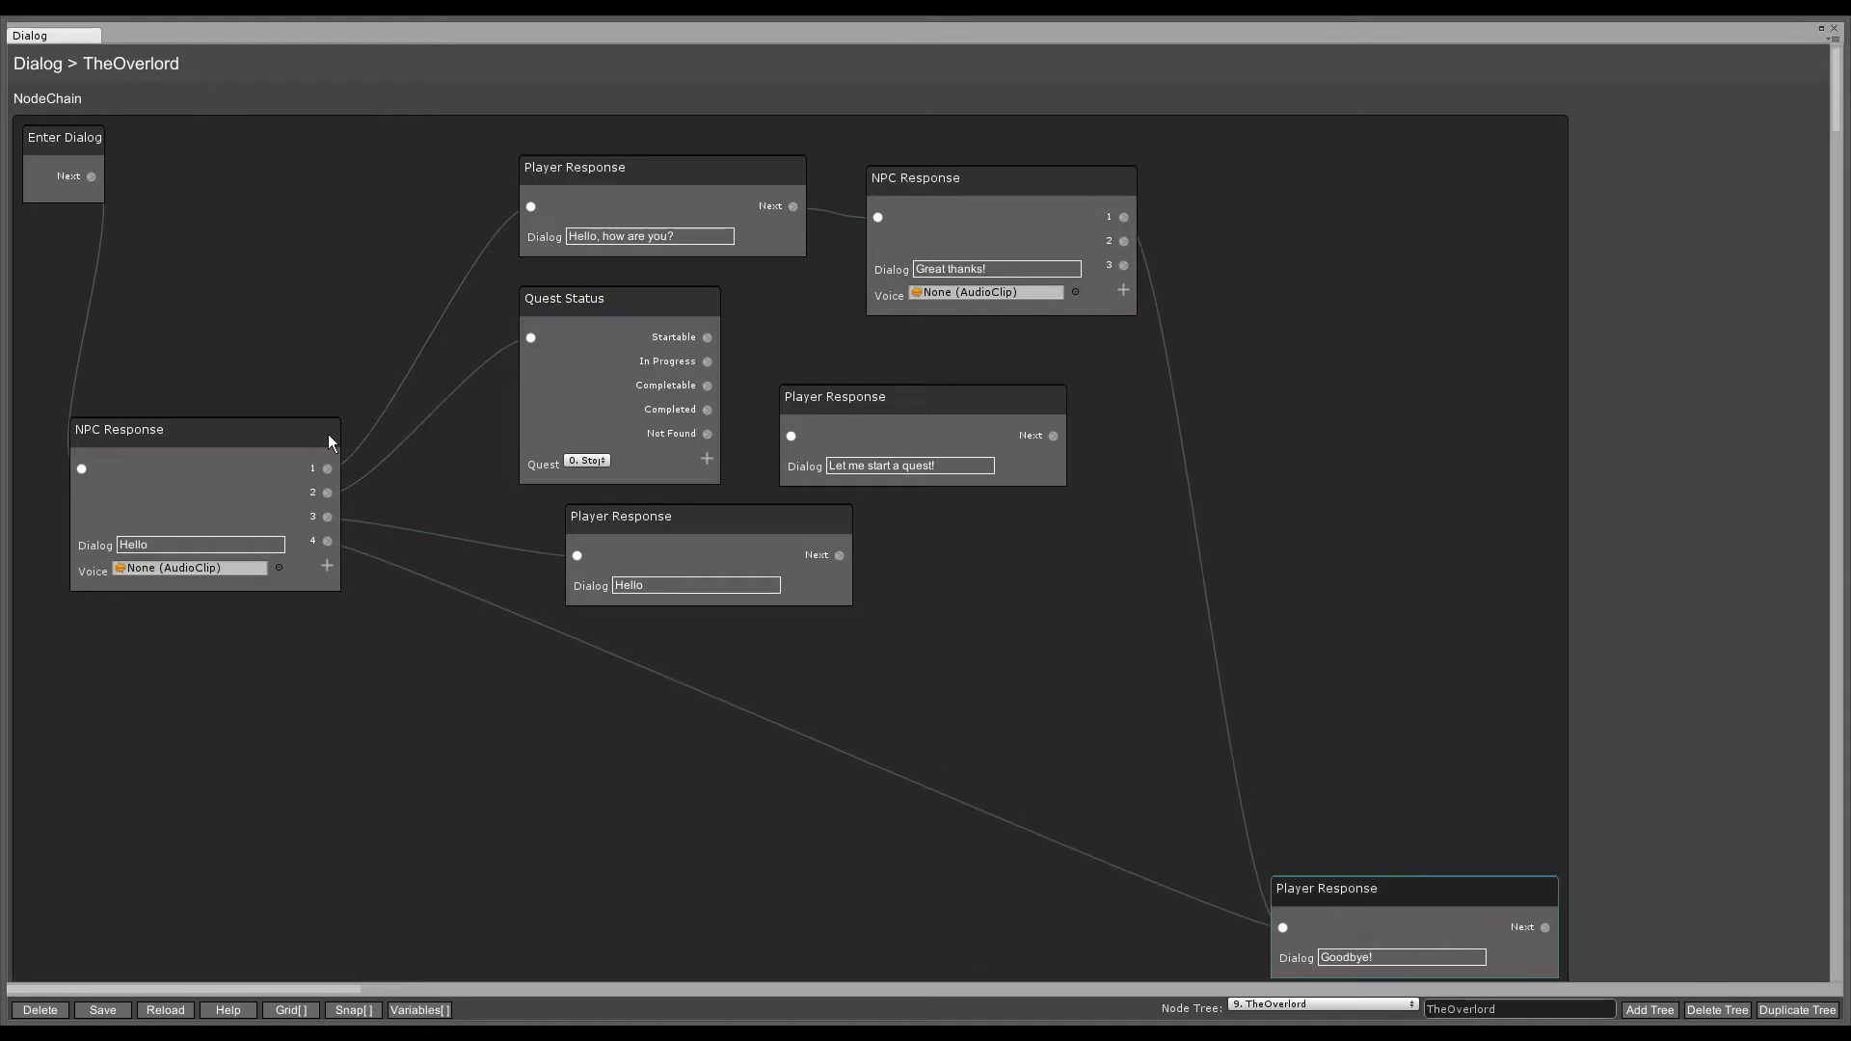
{"action": "left_click_drag", "start_coordinate": [286, 441], "coordinate": [260, 701]}
{"action": "left_click_drag", "start_coordinate": [702, 523], "coordinate": [640, 708]}
{"action": "left_click_drag", "start_coordinate": [642, 343], "coordinate": [650, 398]}
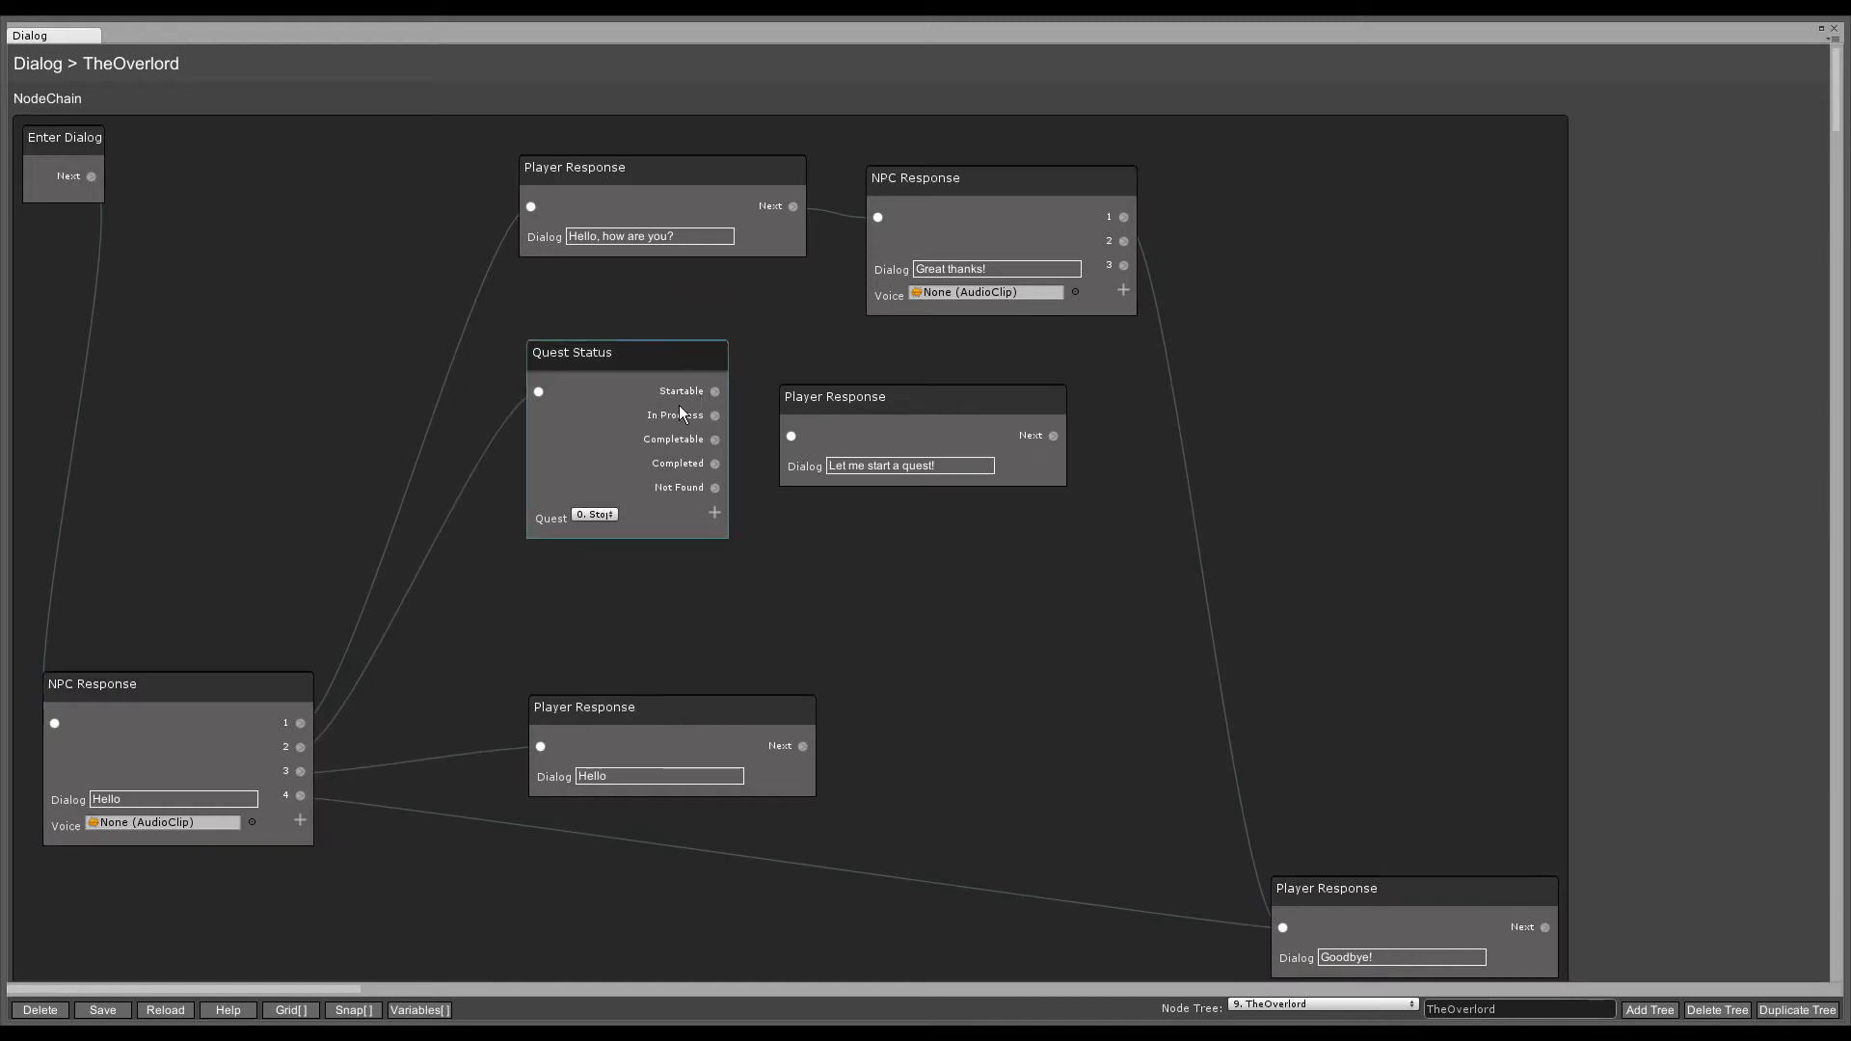
{"action": "left_click_drag", "start_coordinate": [808, 407], "coordinate": [817, 384]}
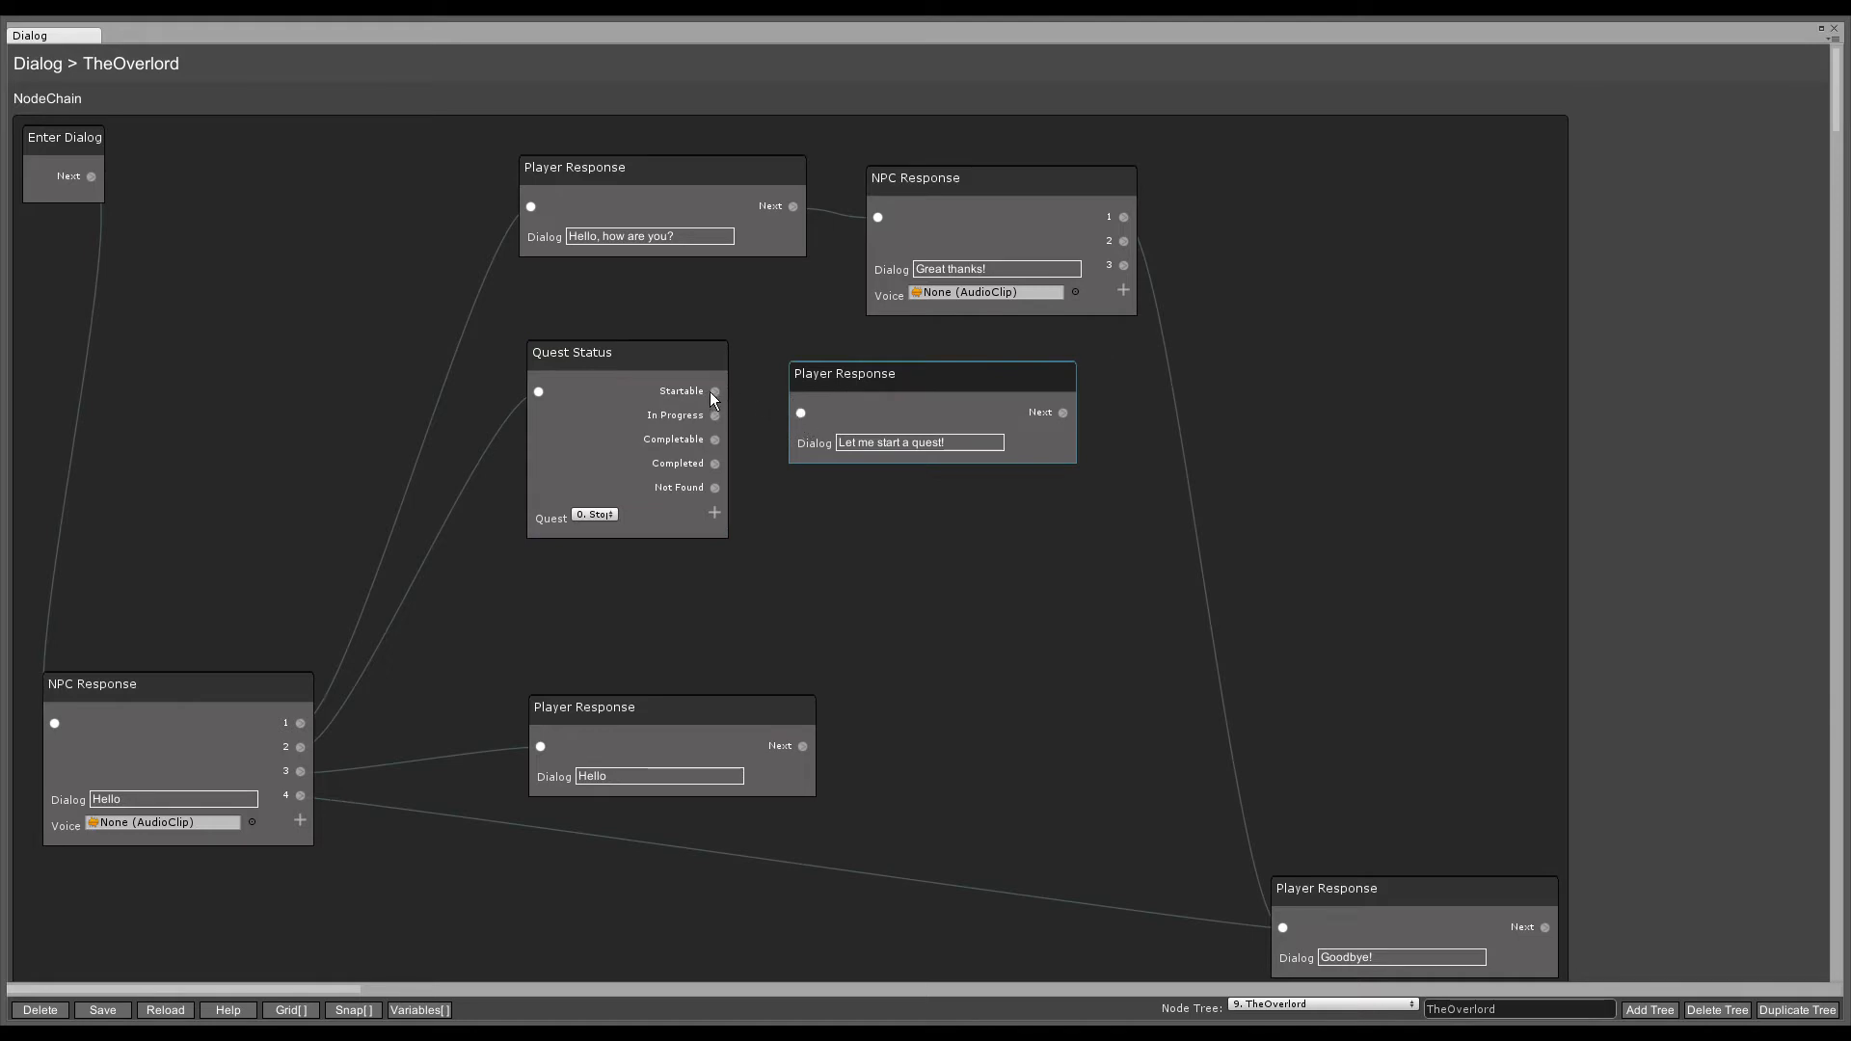
- Link Startable to 'Let me start a quest!' and add an 'I've done the quest!' response on Completable
{"action": "left_click_drag", "start_coordinate": [714, 393], "coordinate": [799, 414]}
{"action": "mouse_move", "coordinate": [667, 388]}
{"action": "left_mouse_down"}
{"action": "mouse_move", "coordinate": [661, 404]}
{"action": "mouse_move", "coordinate": [814, 544]}
{"action": "left_mouse_up"}
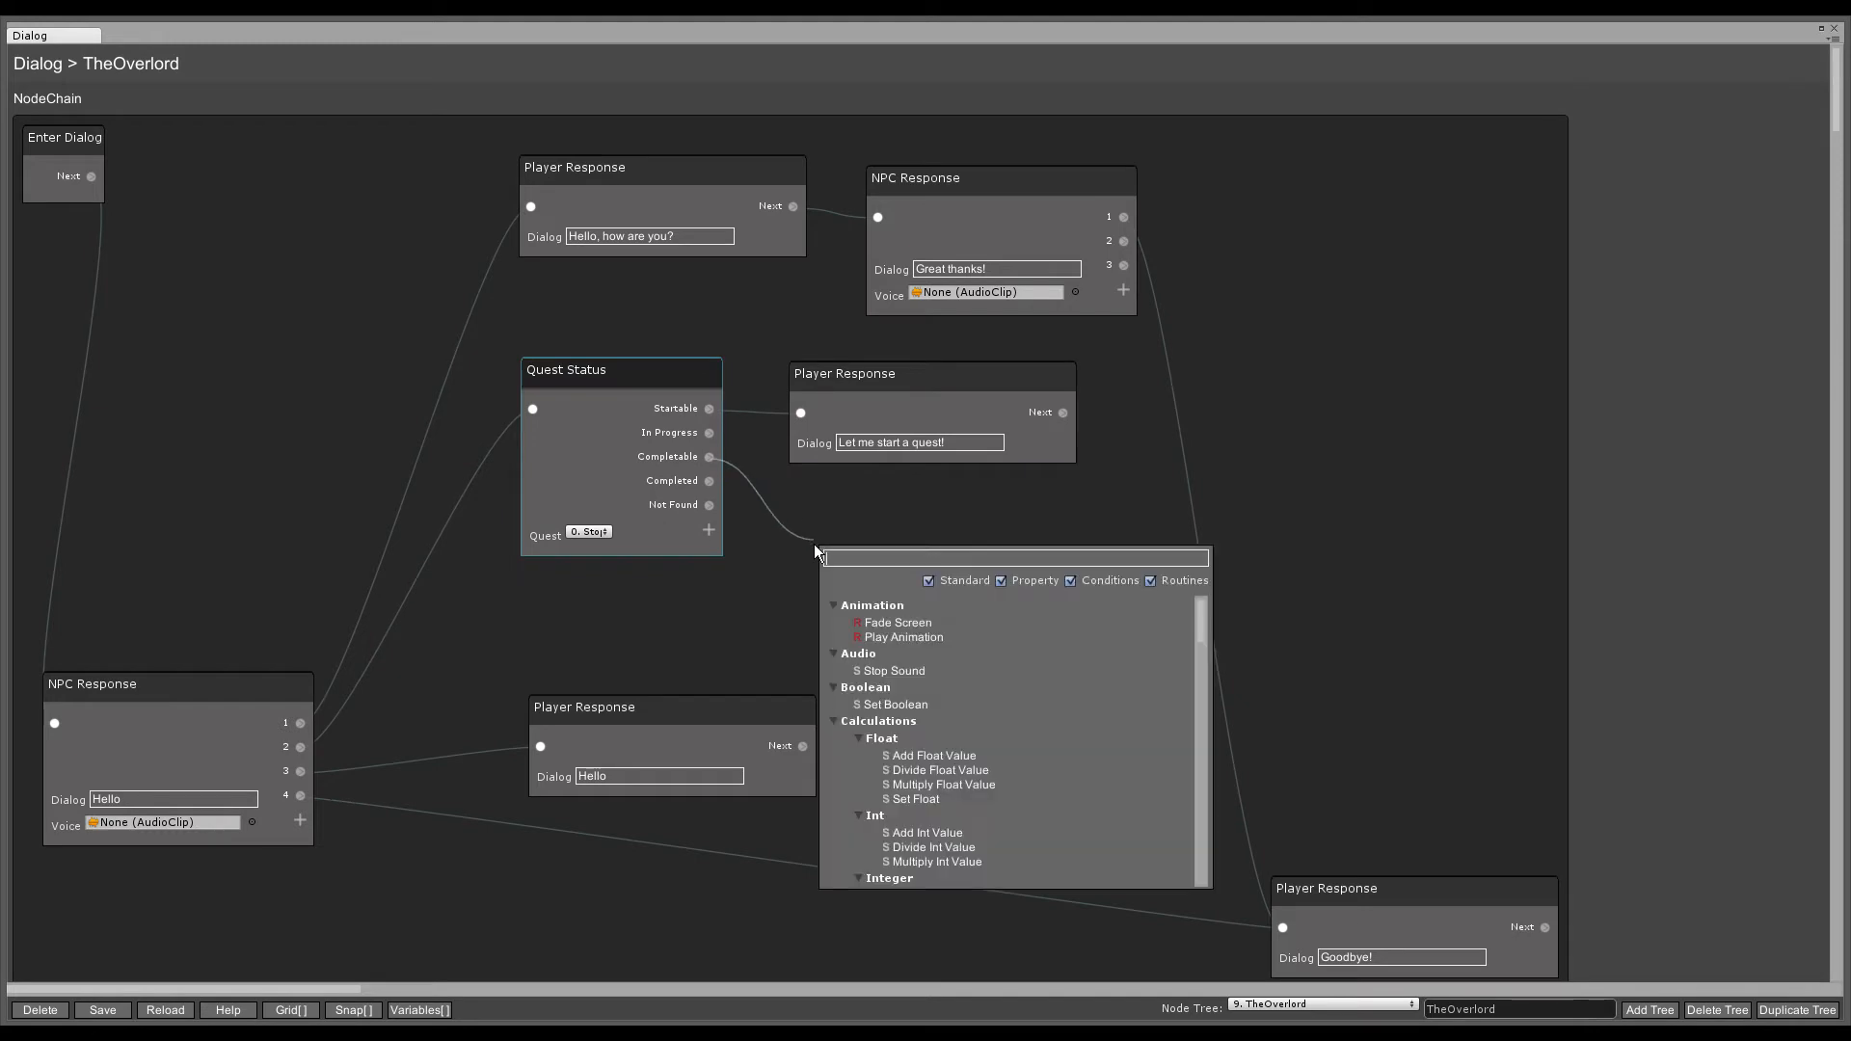
{"action": "type", "text": "player"}
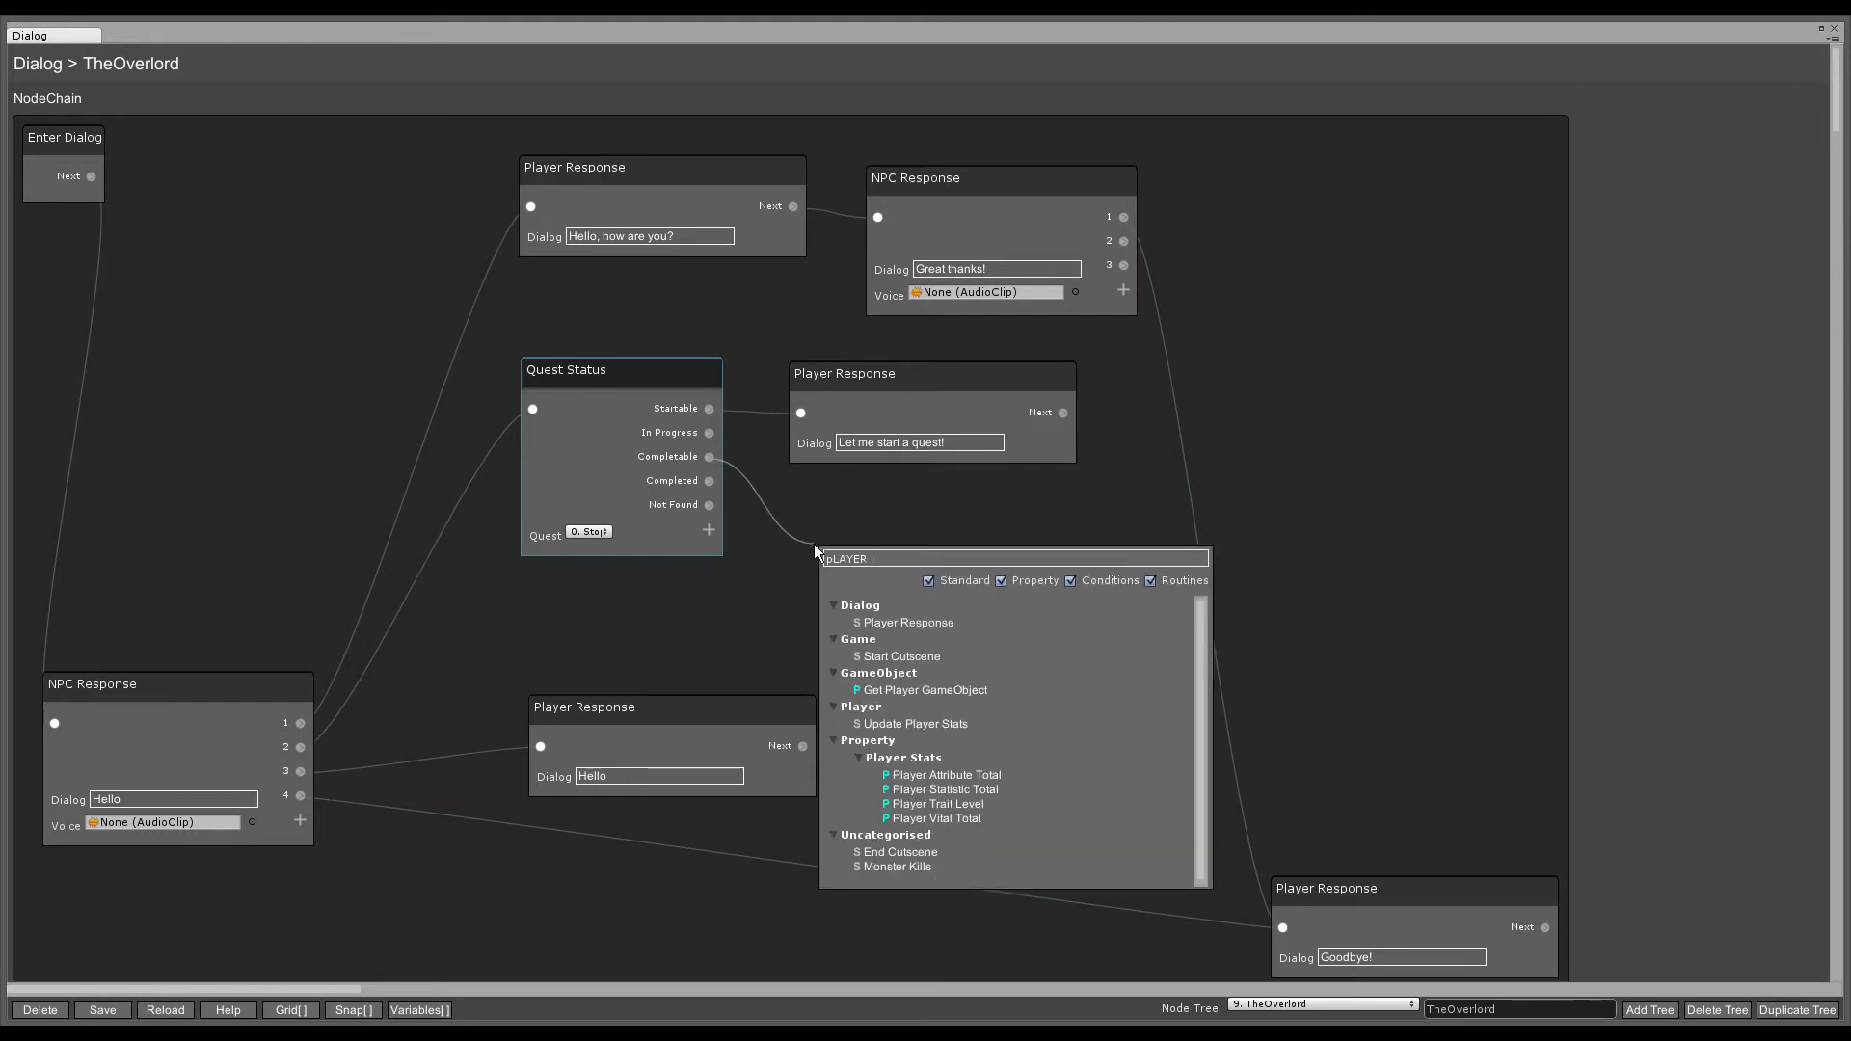
{"action": "left_click", "coordinate": [912, 619]}
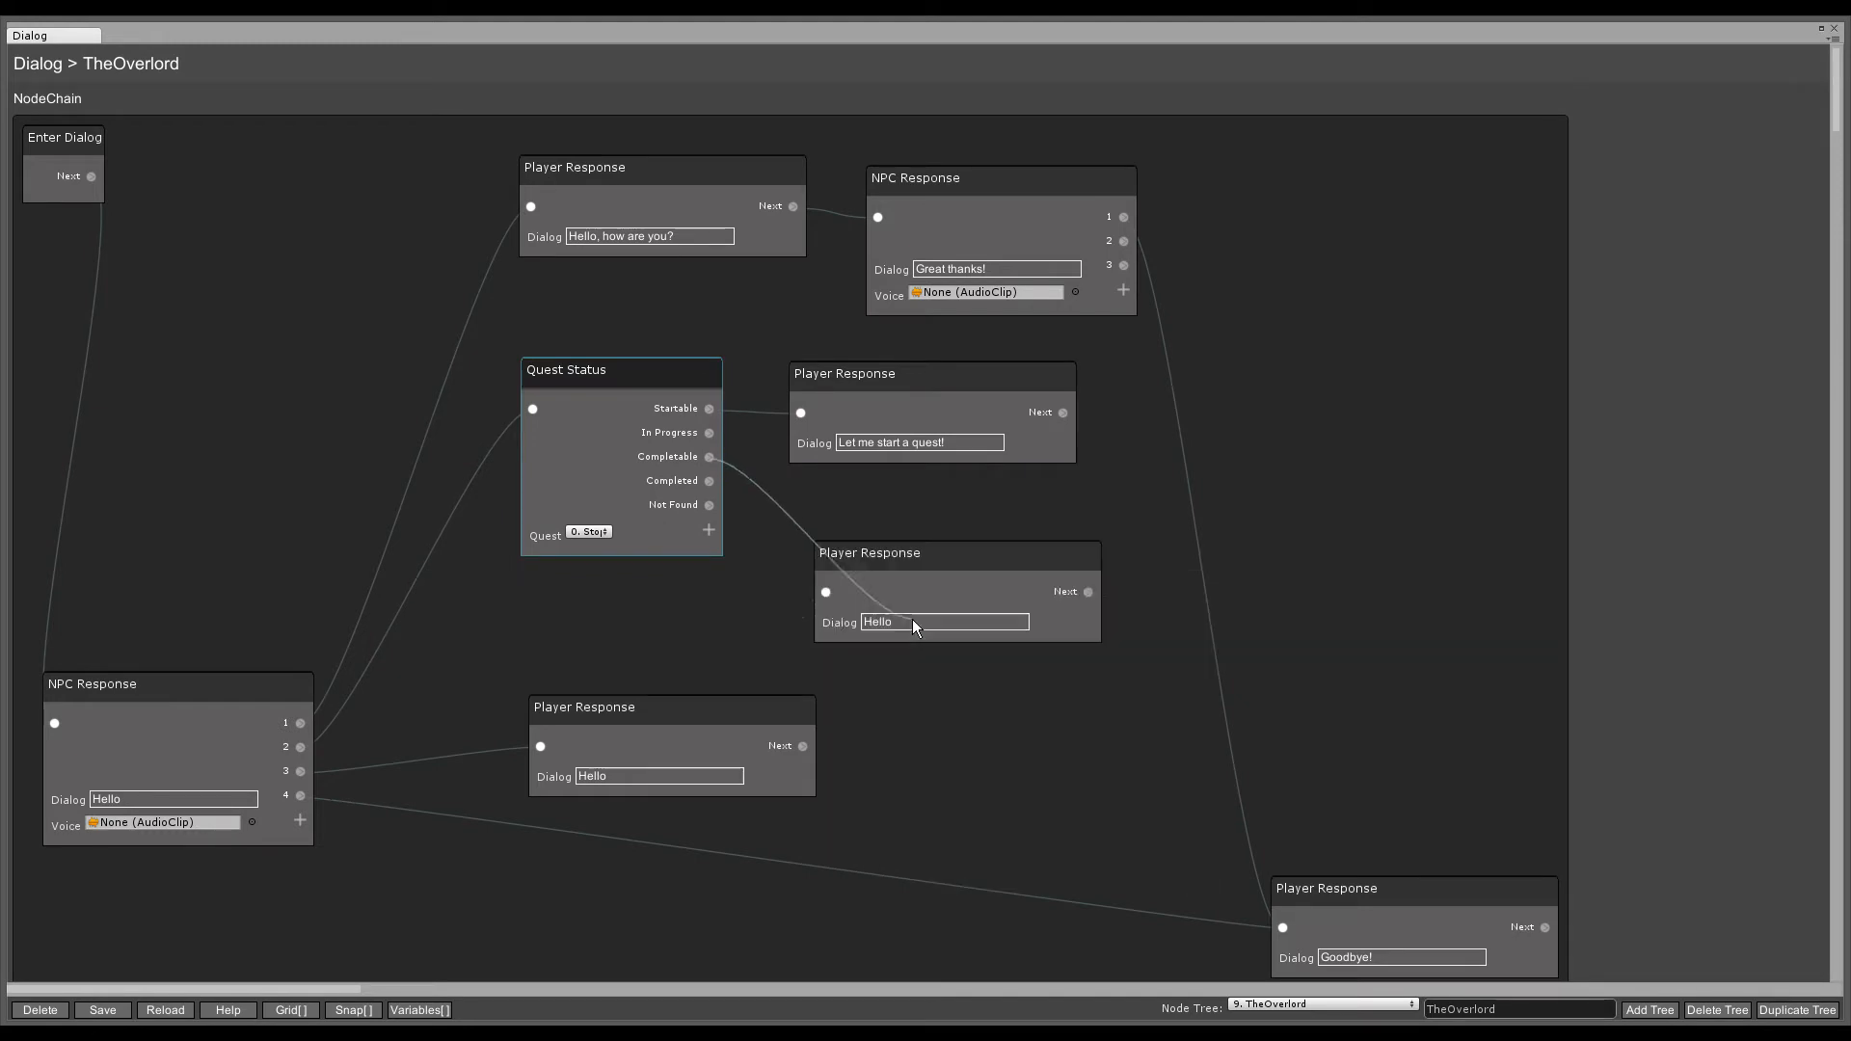
{"action": "left_click", "coordinate": [824, 593]}
{"action": "type", "text": "I"}
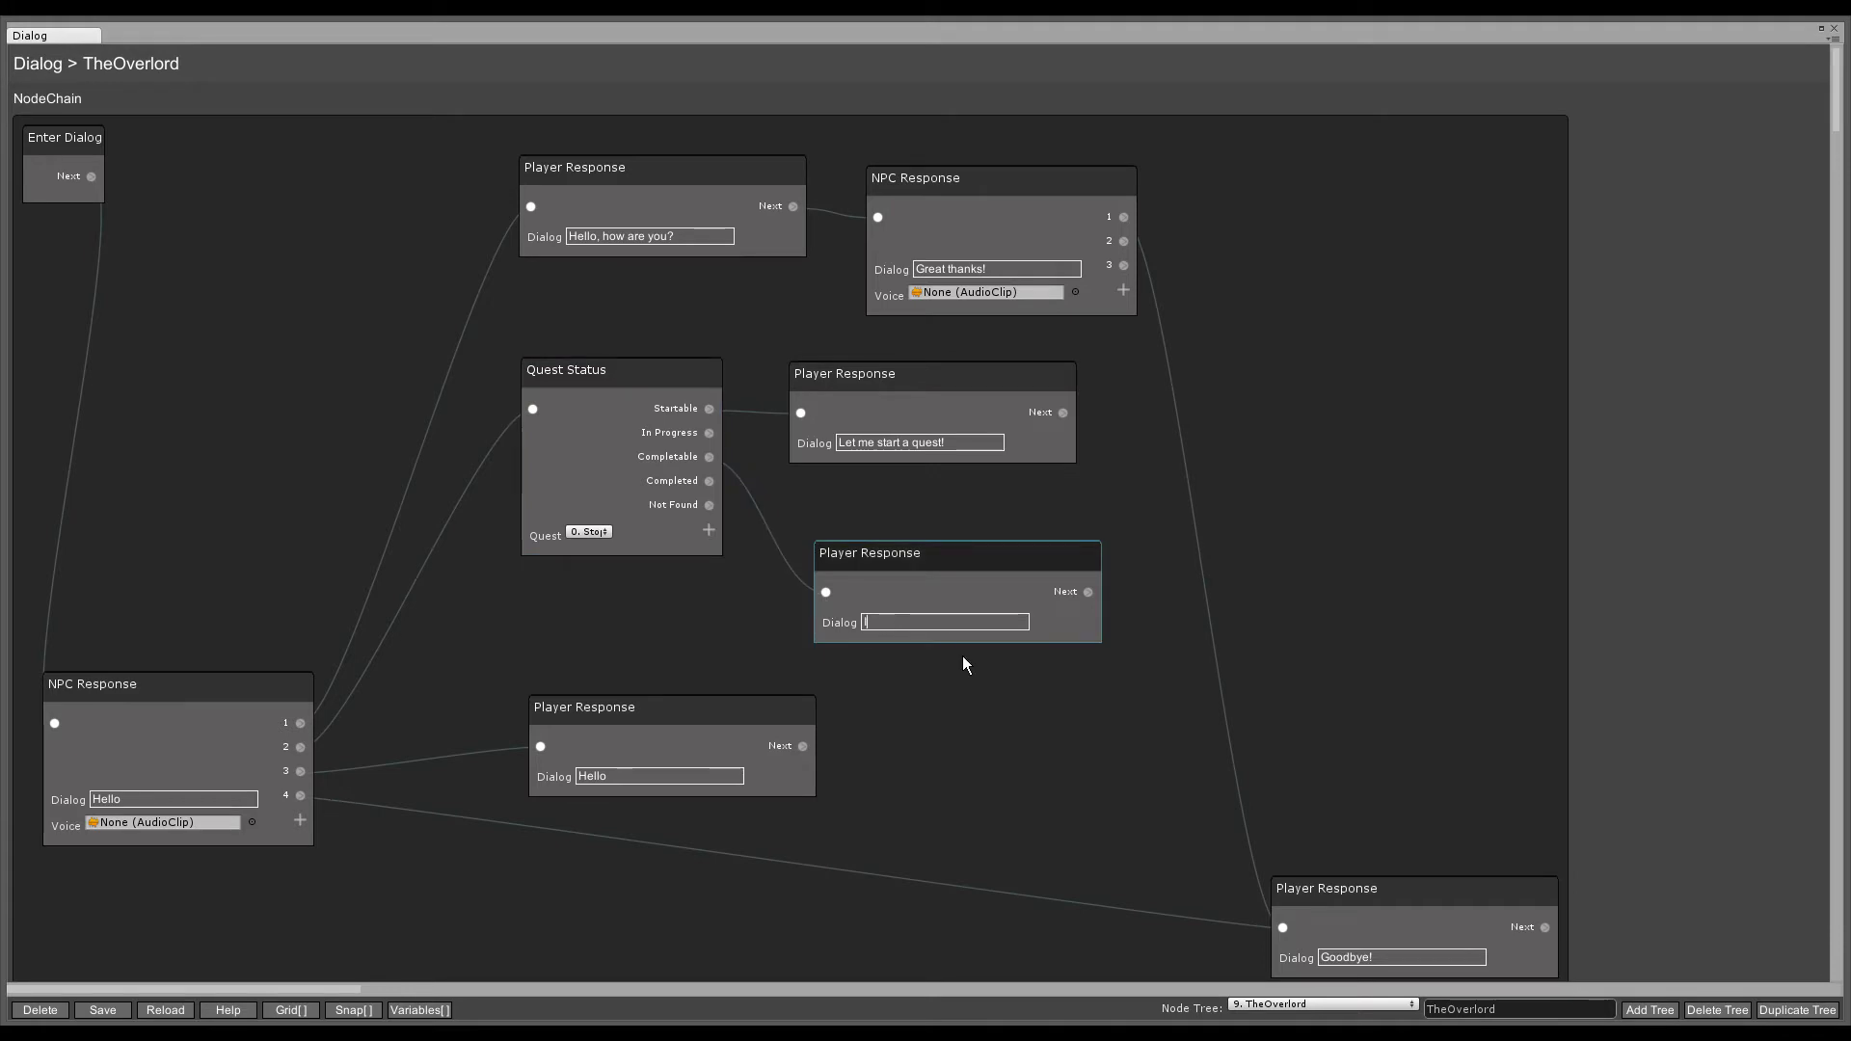
{"action": "type", "text": "'ve done the quest!"}
- Keep Stop the Rampage as the Quest Status node's checked quest
{"action": "left_click", "coordinate": [671, 621]}
{"action": "left_click_drag", "start_coordinate": [675, 370], "coordinate": [641, 428]}
{"action": "left_click", "coordinate": [557, 585]}
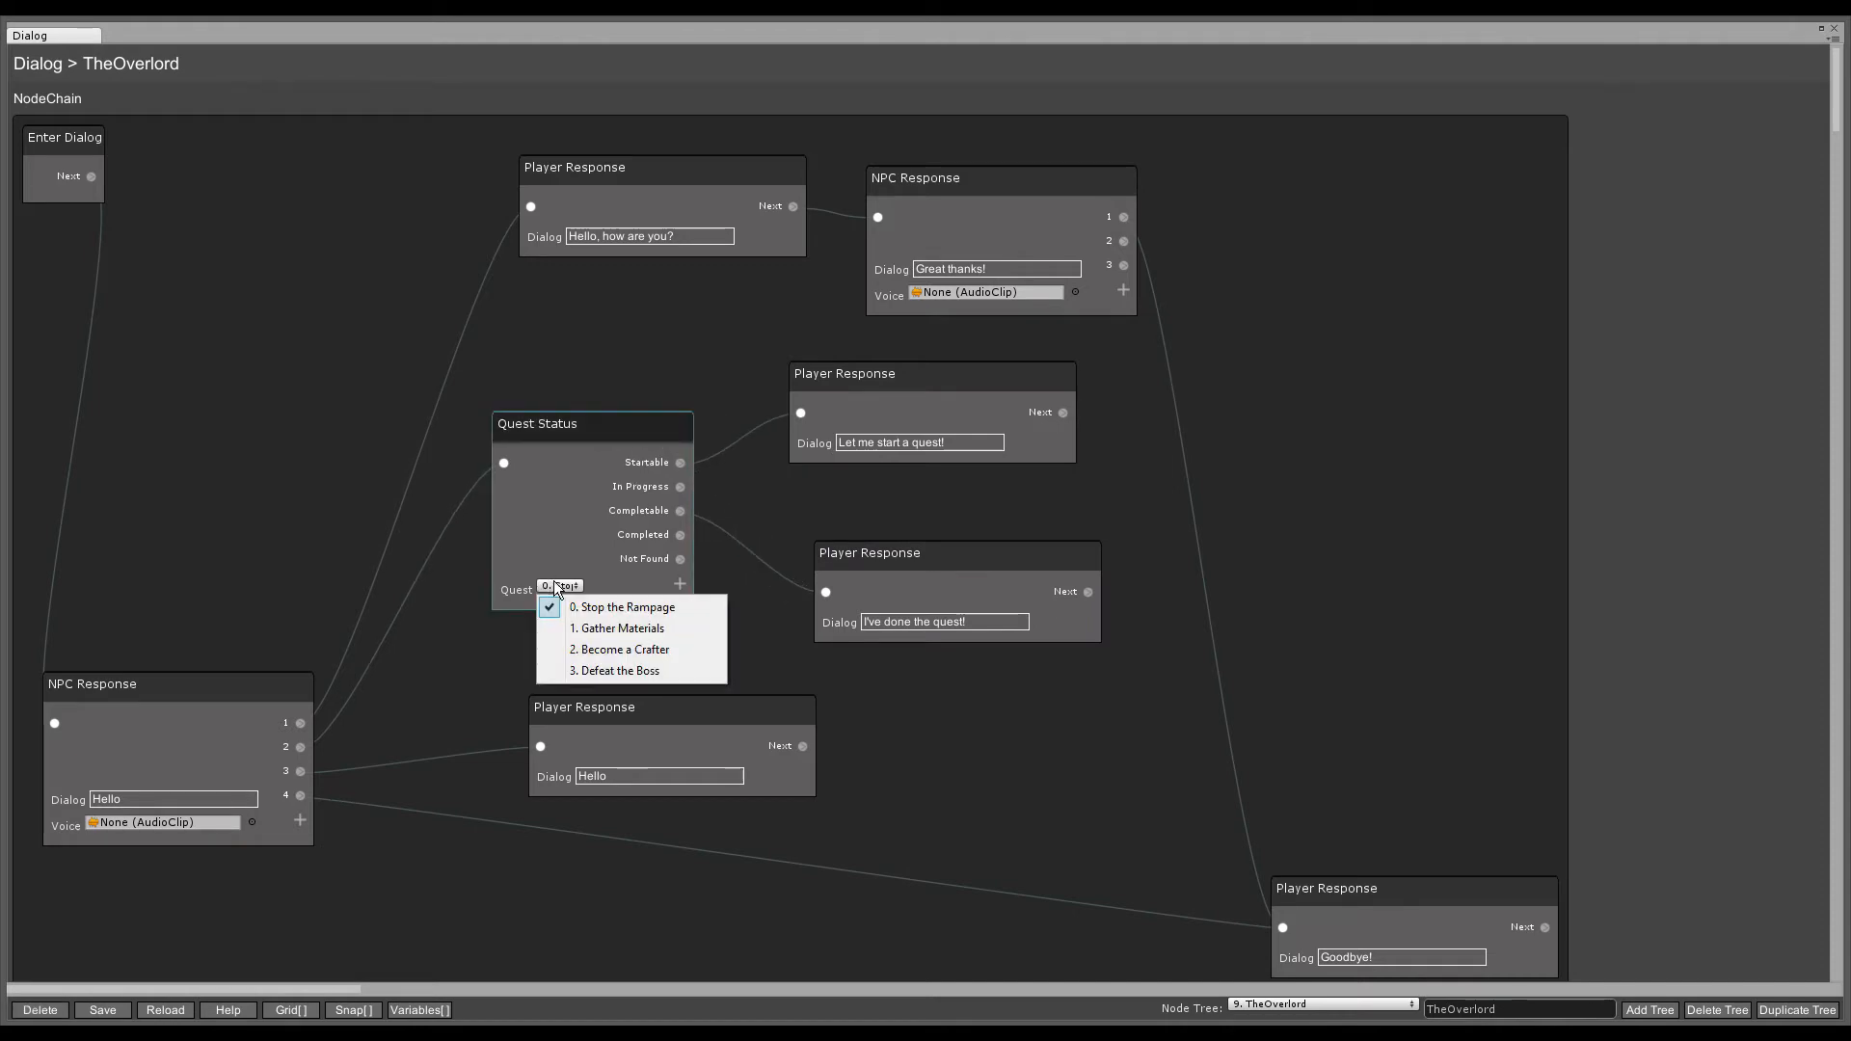
{"action": "left_click", "coordinate": [621, 607]}
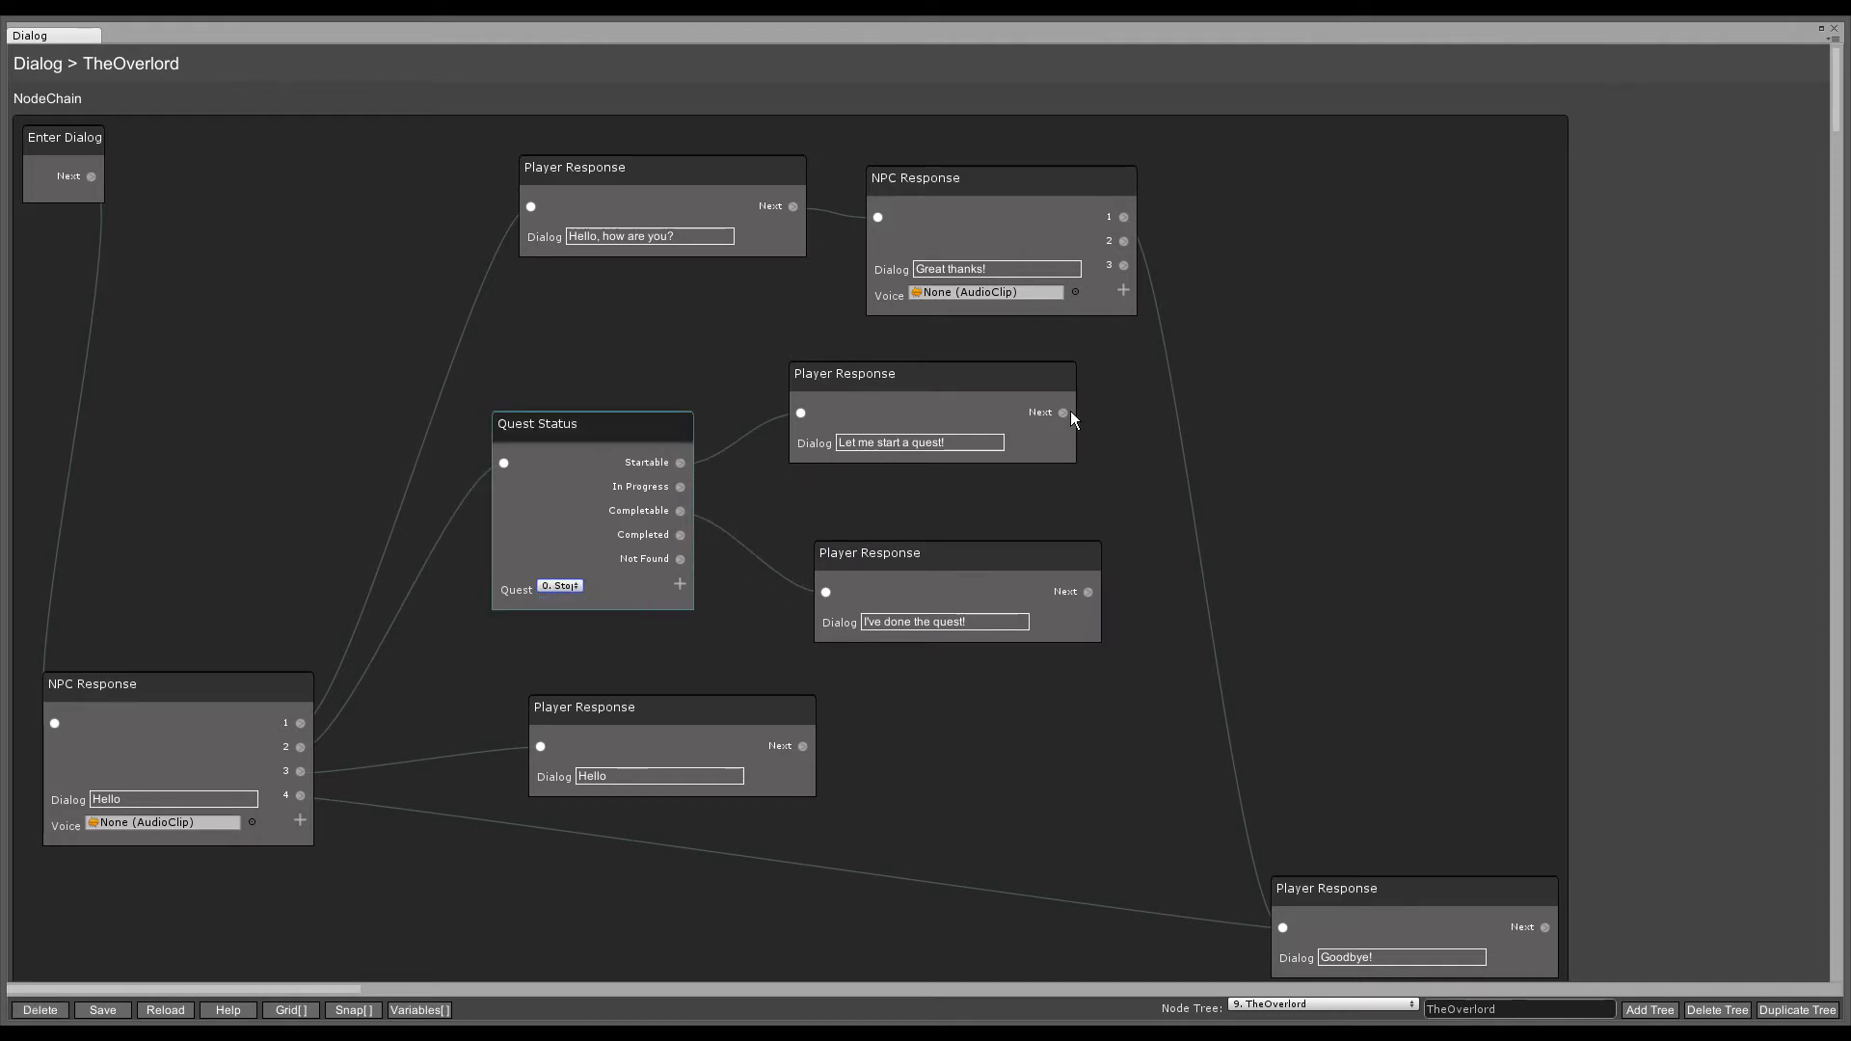
- Add a Begin Quest node for Stop the Rampage after 'Let me start a quest!'
{"action": "left_click_drag", "start_coordinate": [1070, 411], "coordinate": [1255, 389]}
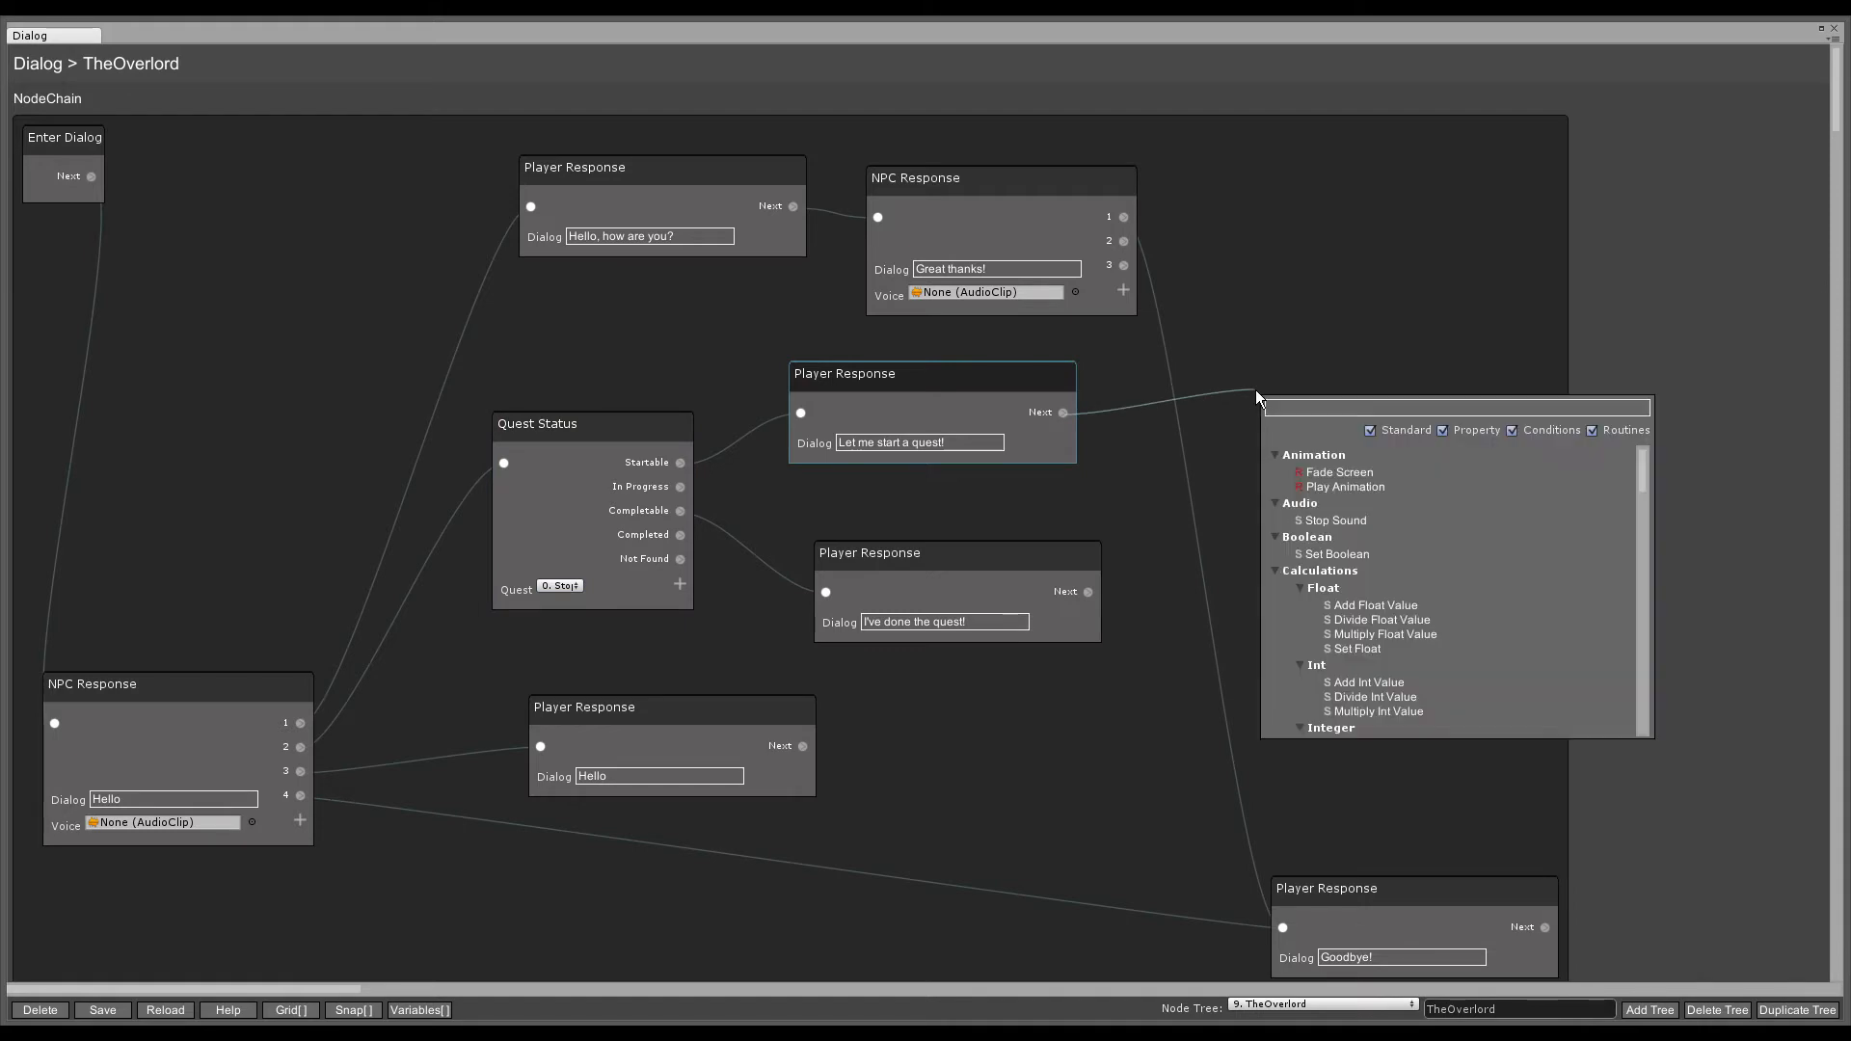
{"action": "type", "text": "begin q"}
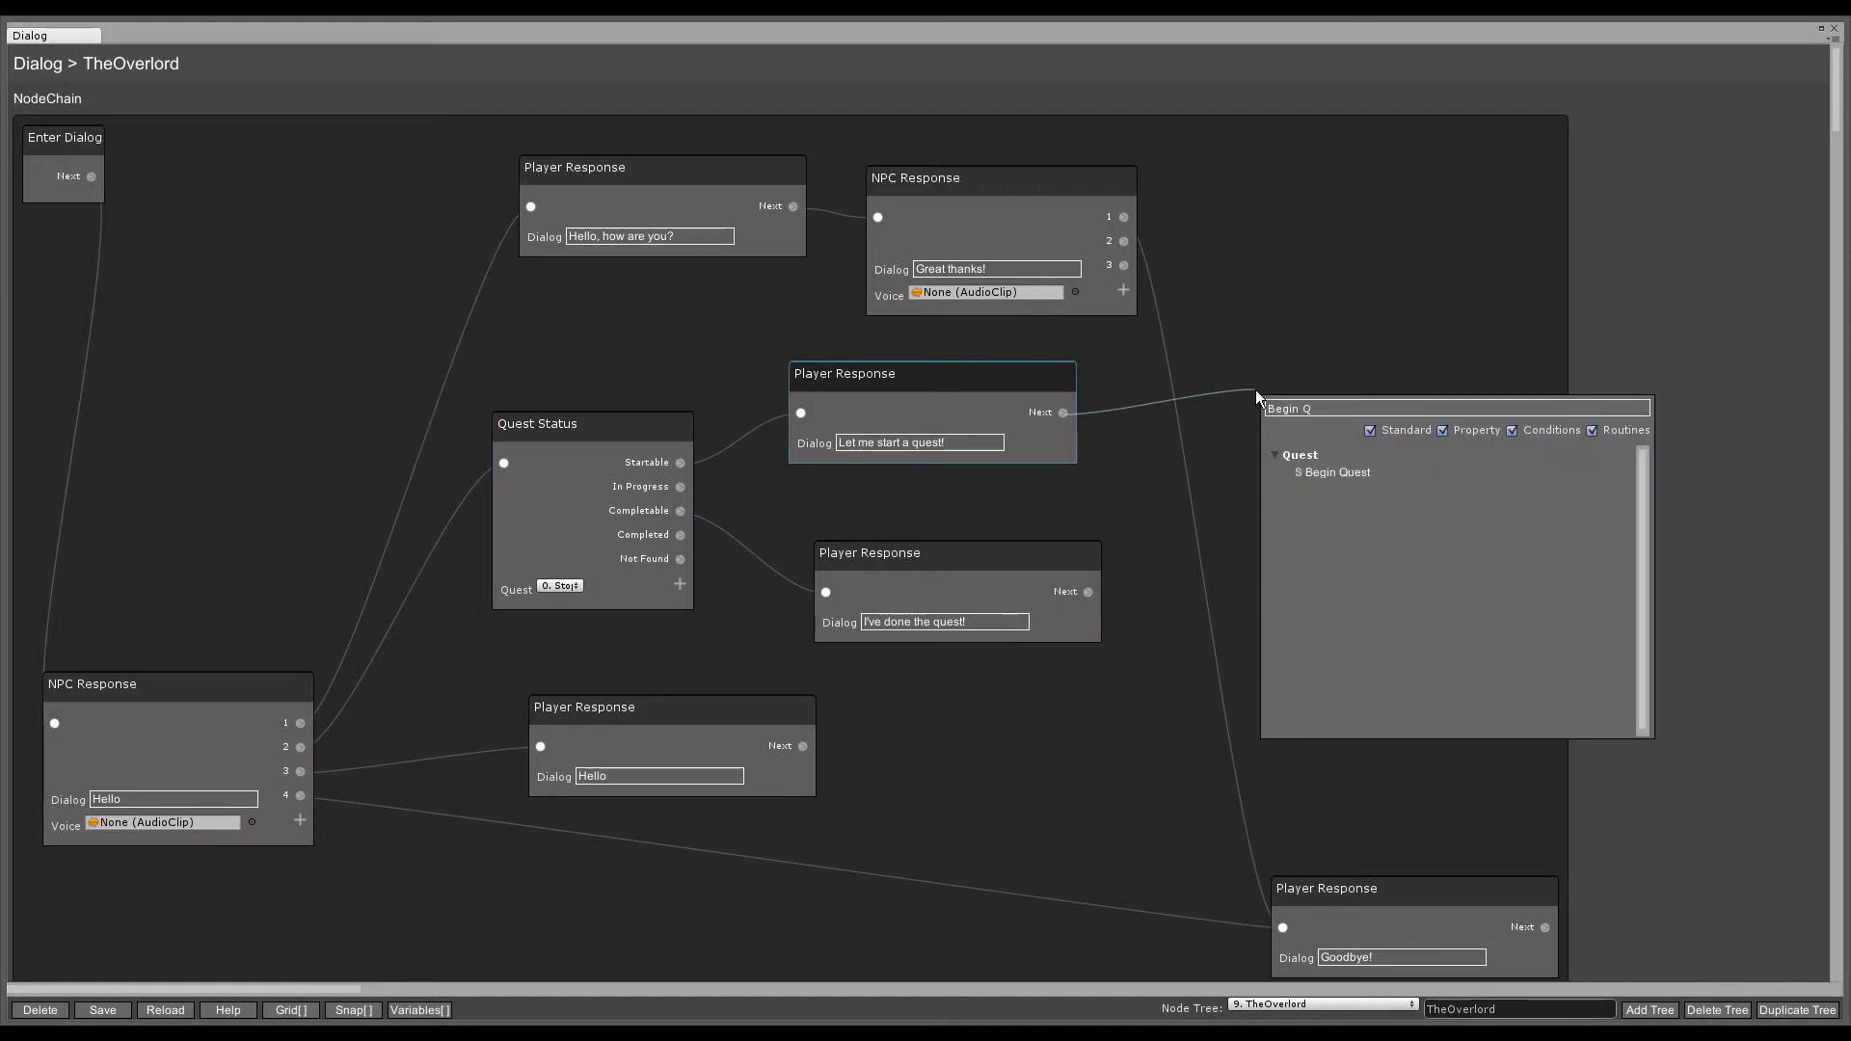
{"action": "left_click", "coordinate": [1330, 473]}
{"action": "left_click", "coordinate": [1267, 444]}
{"action": "left_click", "coordinate": [1323, 468]}
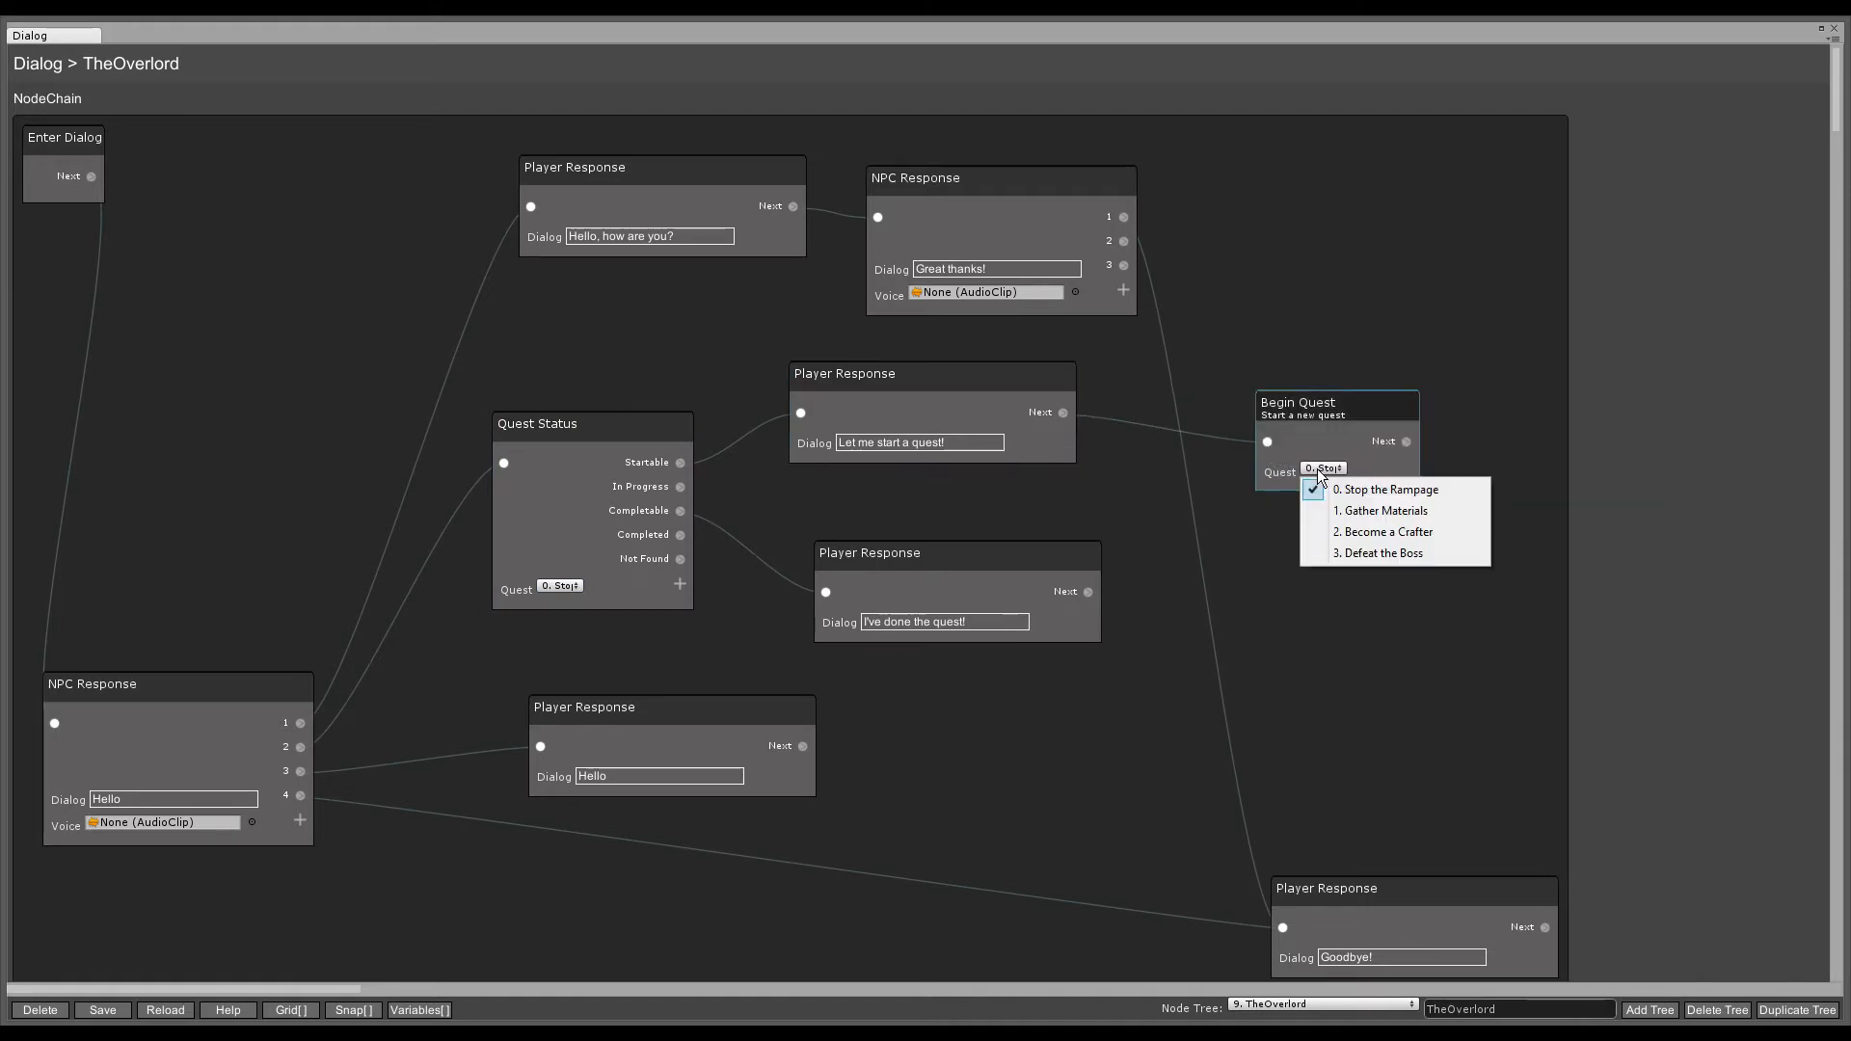
{"action": "left_click", "coordinate": [1338, 484]}
- Add a Complete Quest node for Stop the Rampage after 'I've done the quest!'
{"action": "left_click_drag", "start_coordinate": [1087, 592], "coordinate": [1247, 578]}
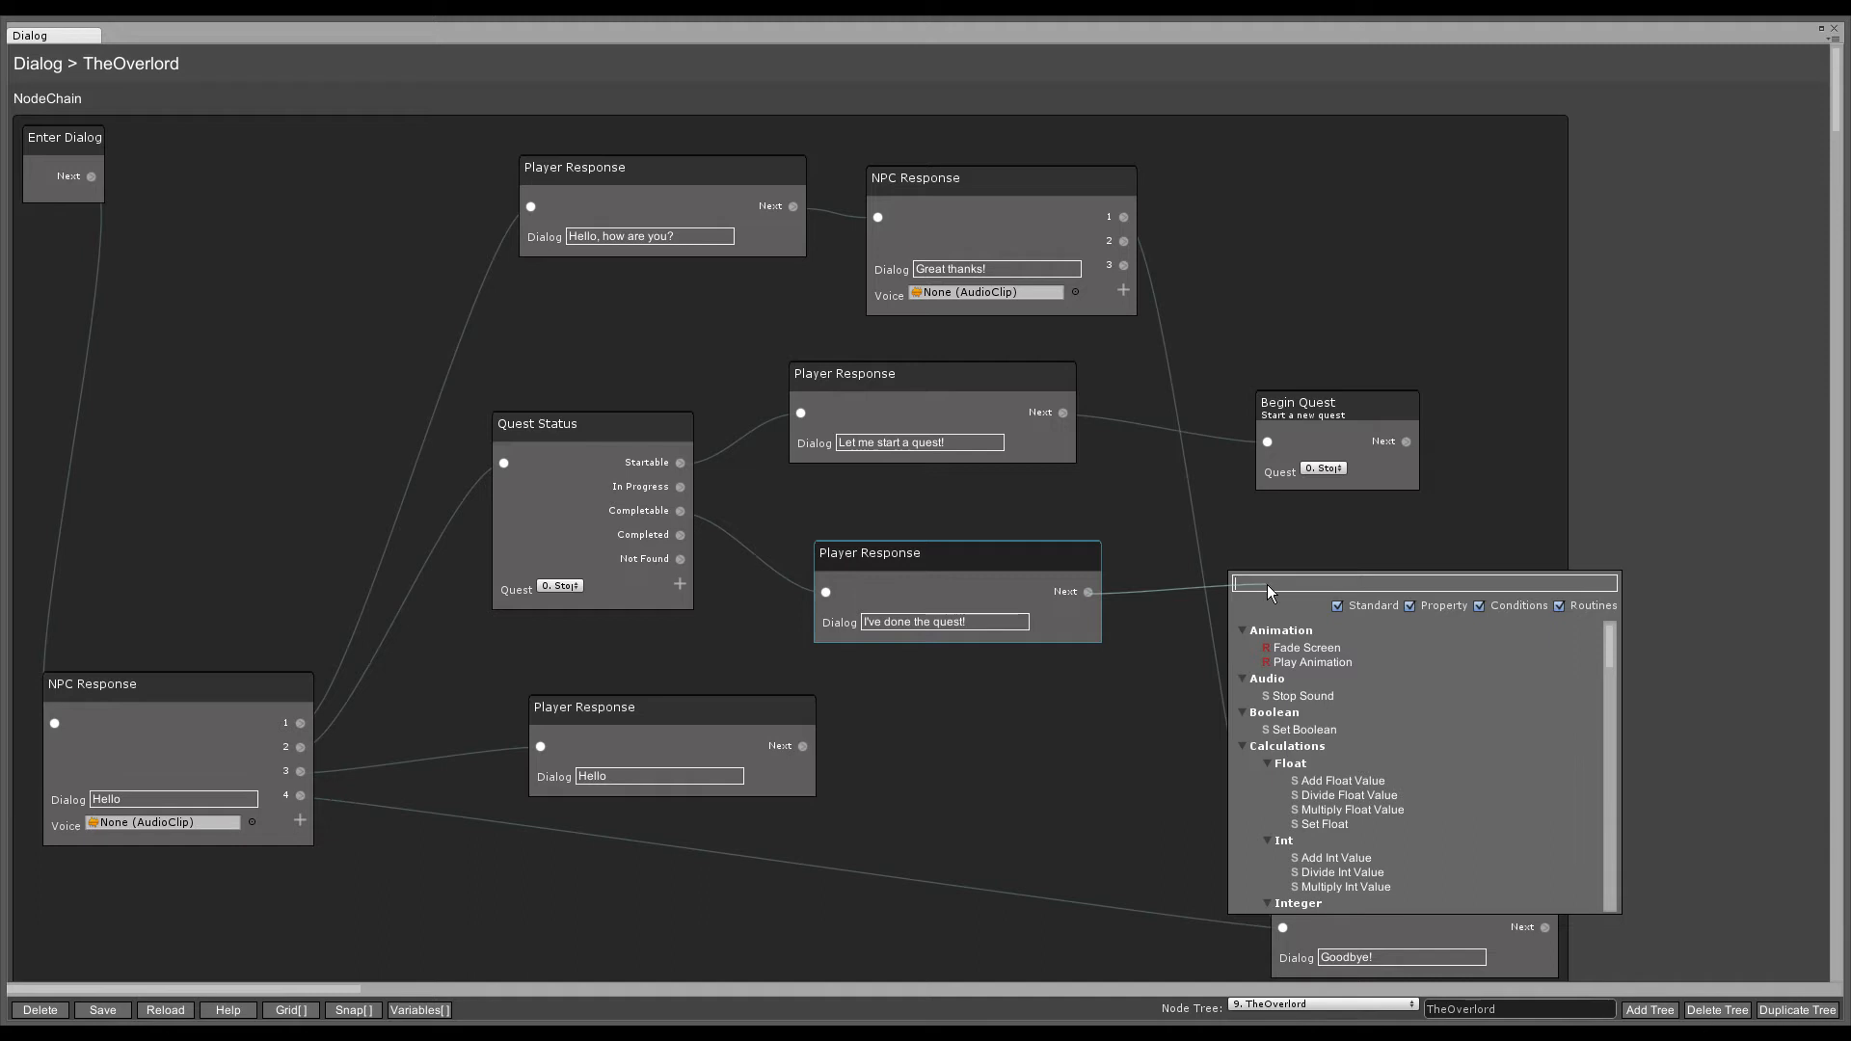
{"action": "type", "text": "C"}
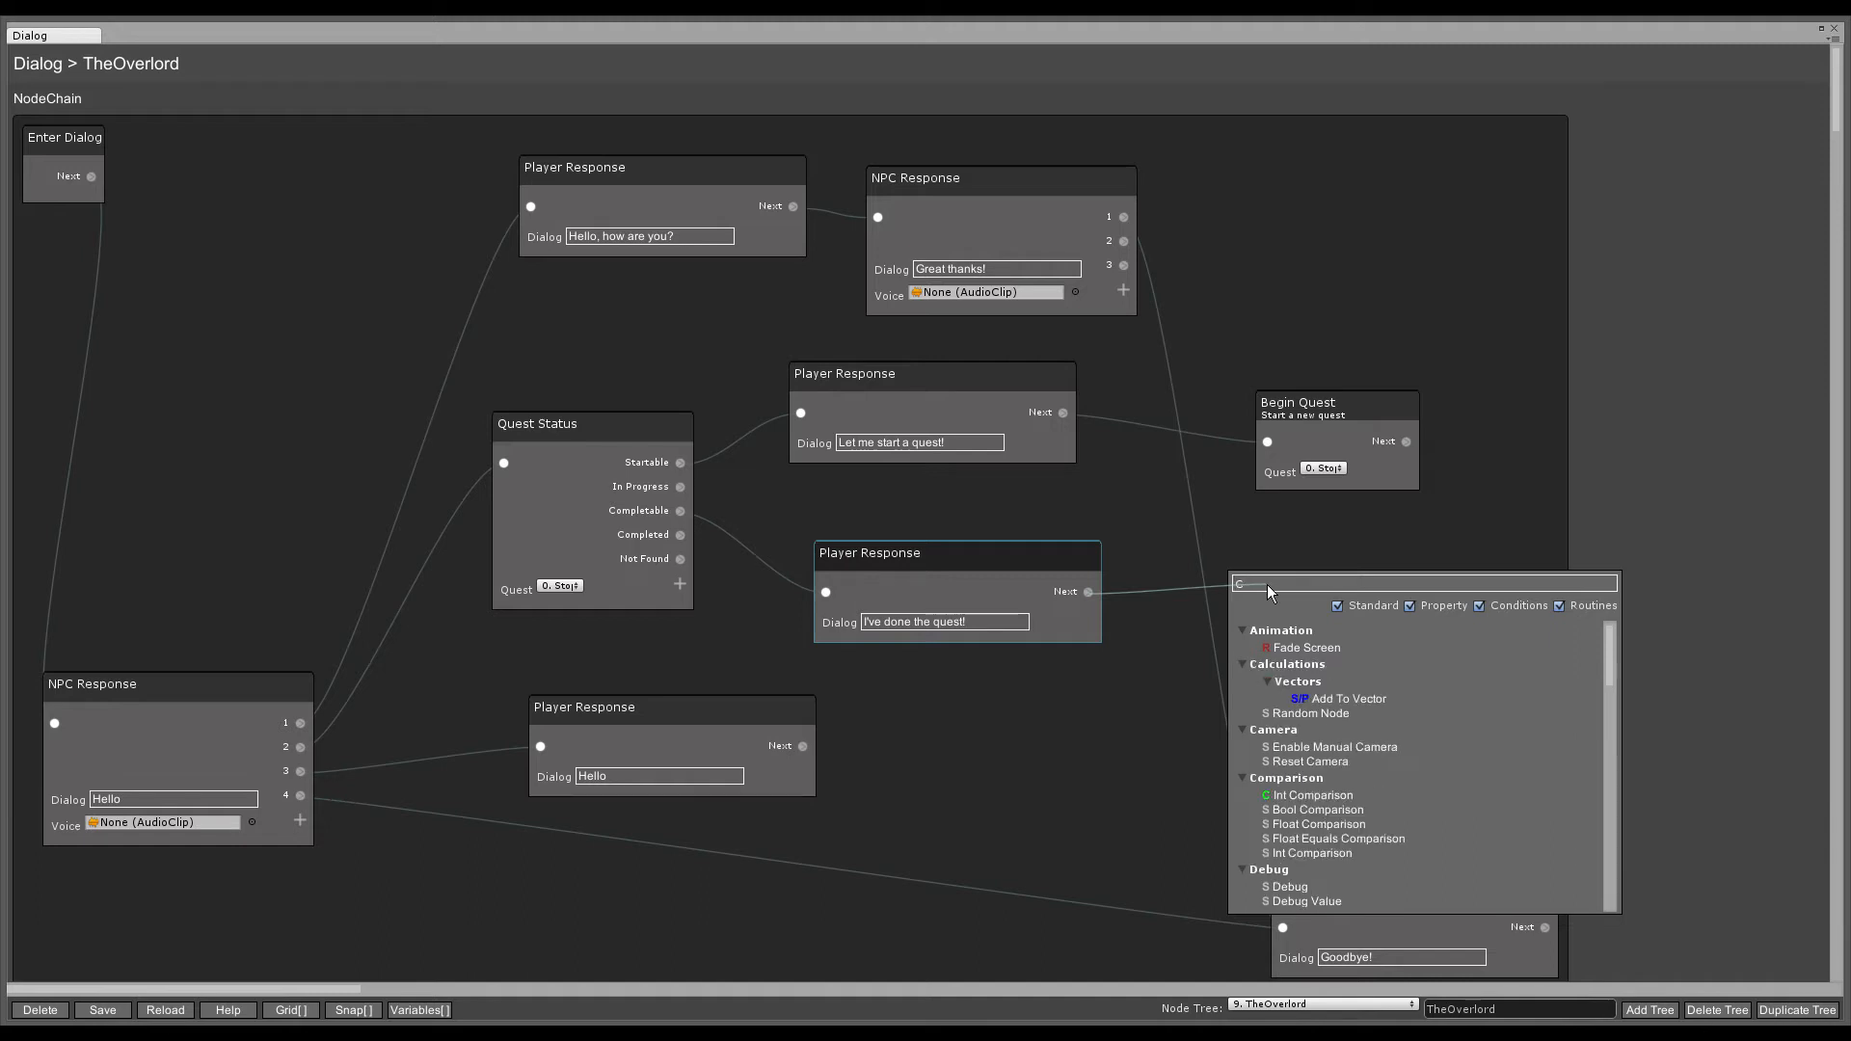
{"action": "type", "text": "omplete"}
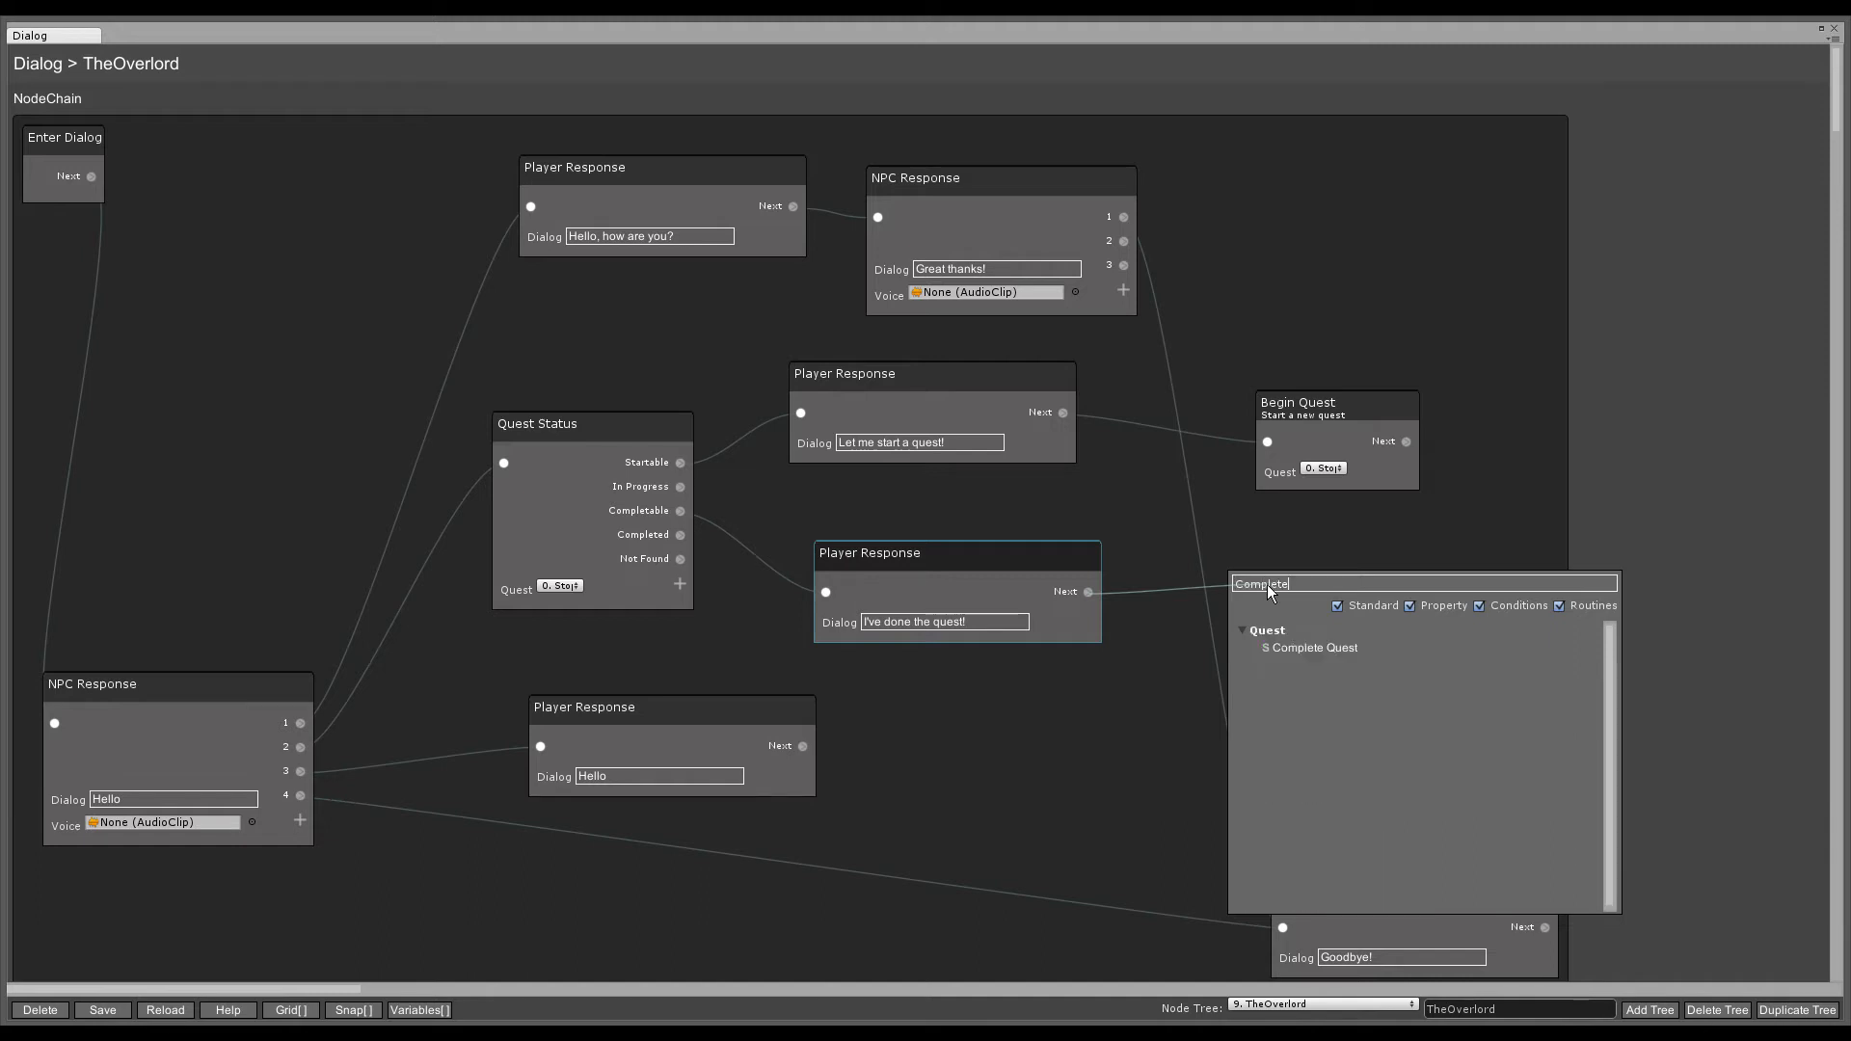
{"action": "left_click", "coordinate": [1299, 648]}
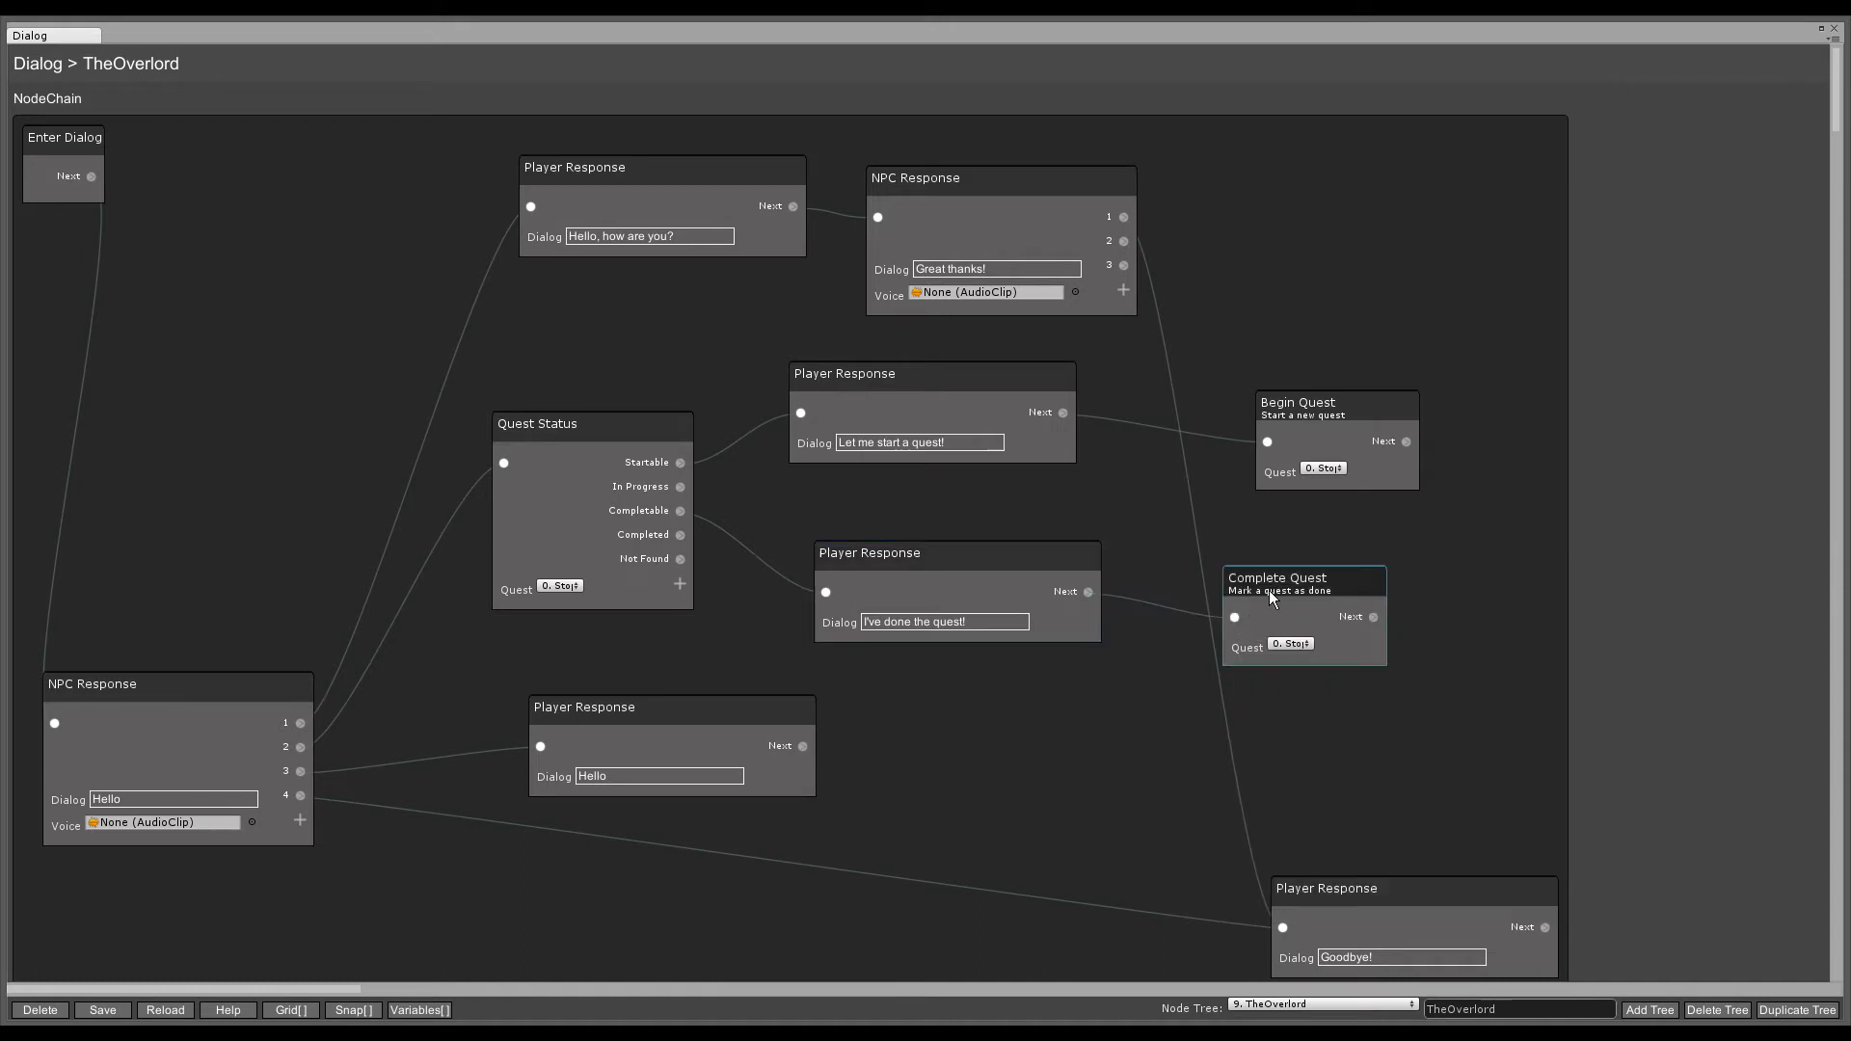
{"action": "left_click_drag", "start_coordinate": [1269, 590], "coordinate": [1406, 592]}
{"action": "left_click", "coordinate": [1432, 656]}
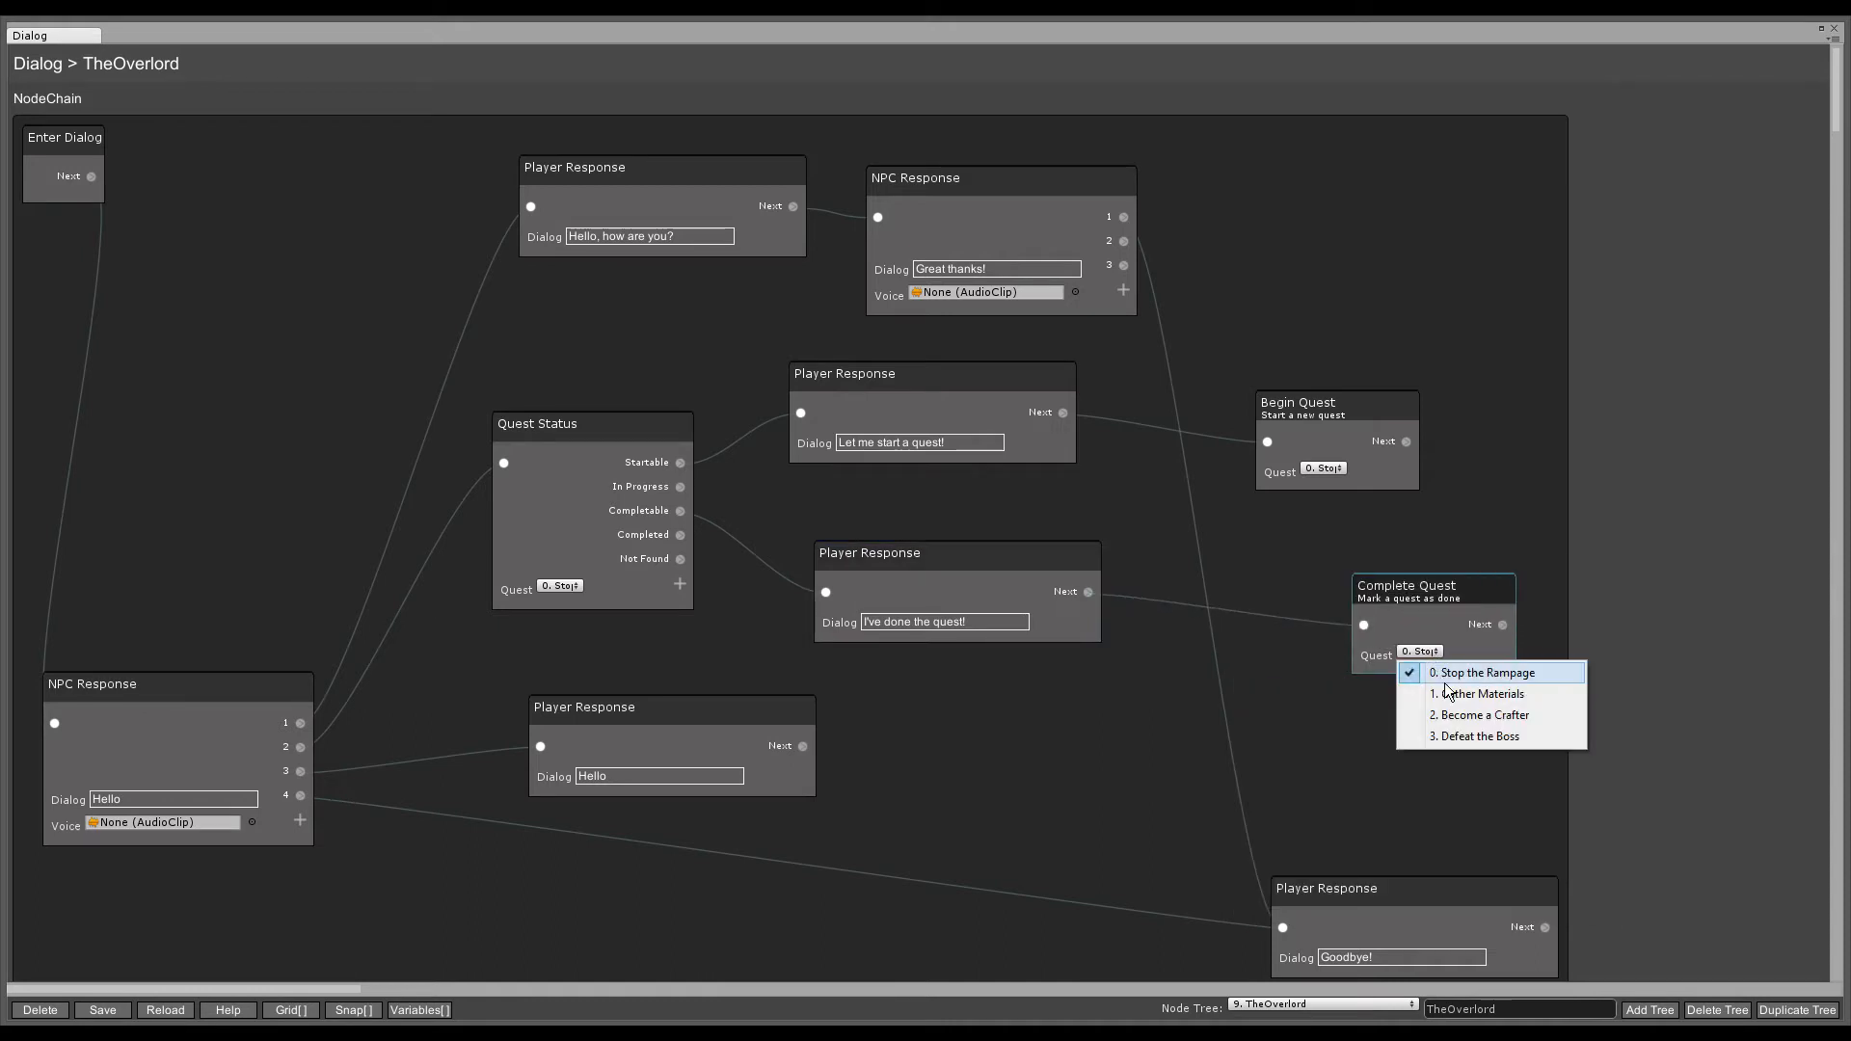
{"action": "left_click", "coordinate": [1454, 673]}
{"action": "left_click_drag", "start_coordinate": [1360, 586], "coordinate": [1273, 571]}
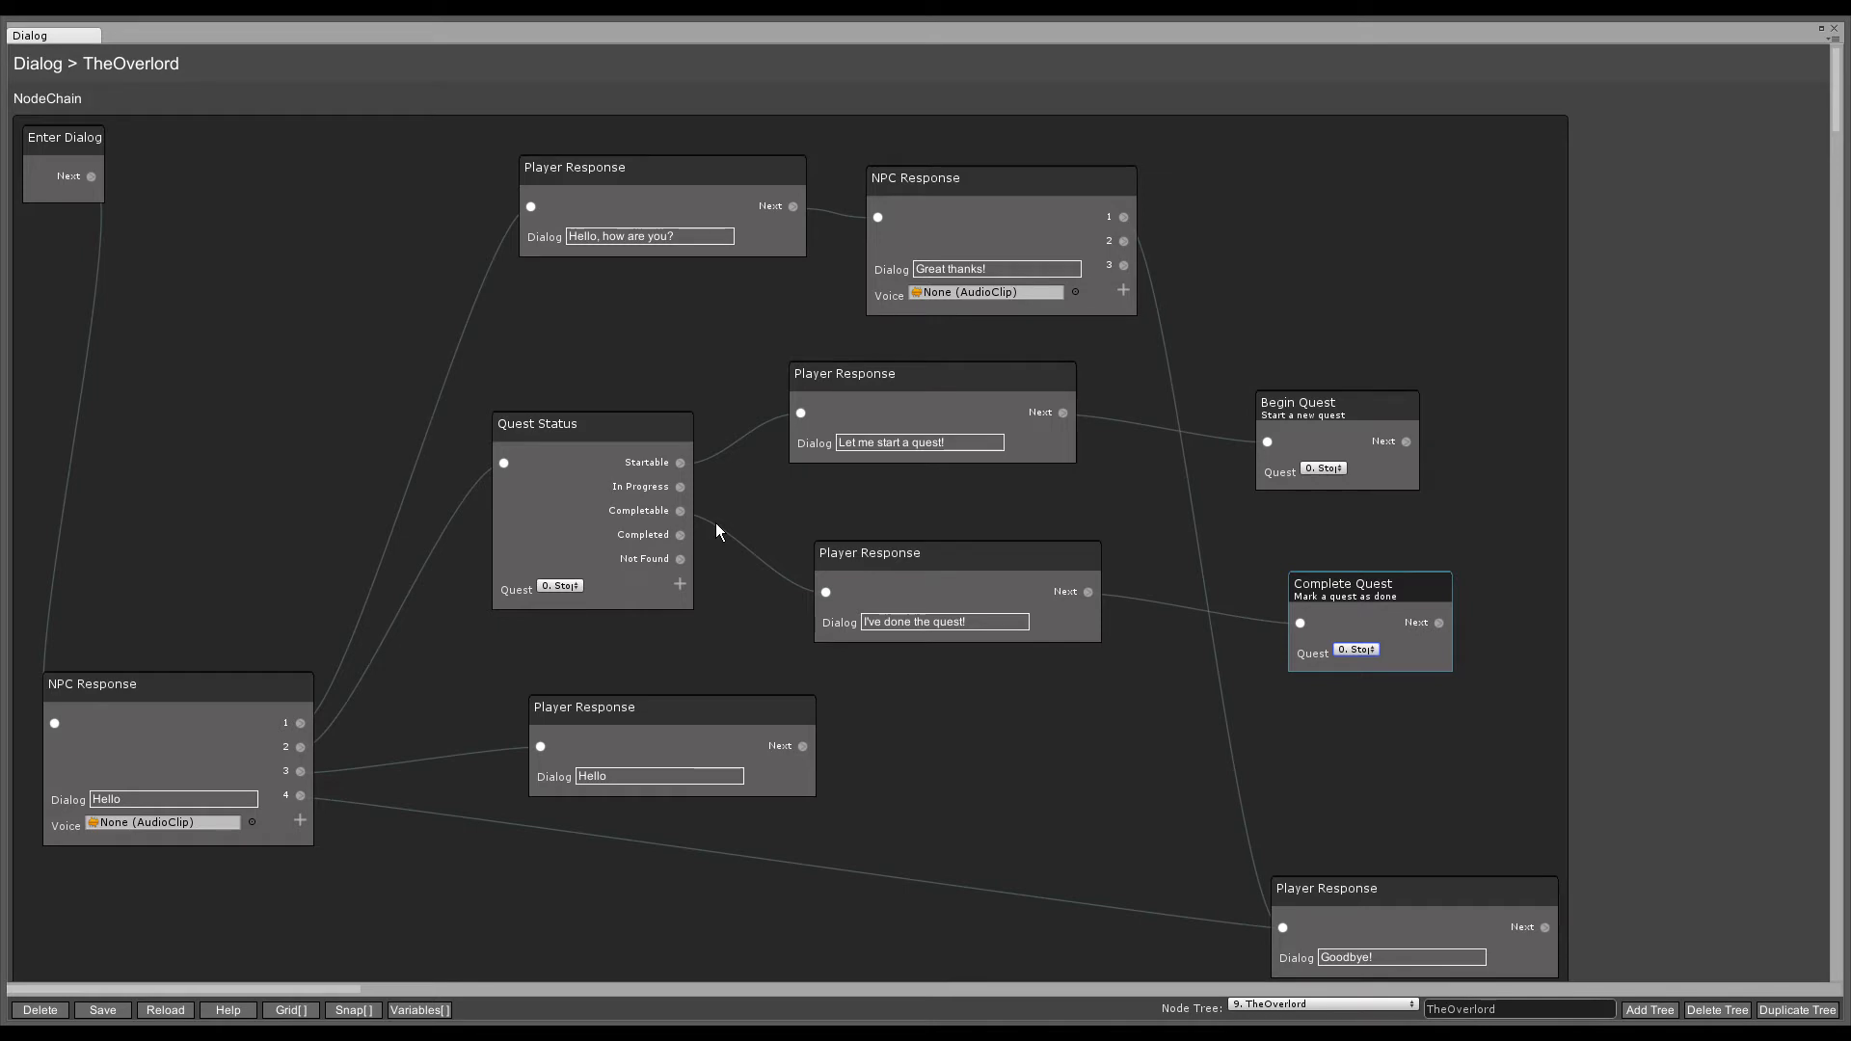
- Reword the bottom Hello response to 'Show me a cutscene' and pull a link from it
{"action": "left_click_drag", "start_coordinate": [680, 432], "coordinate": [703, 430]}
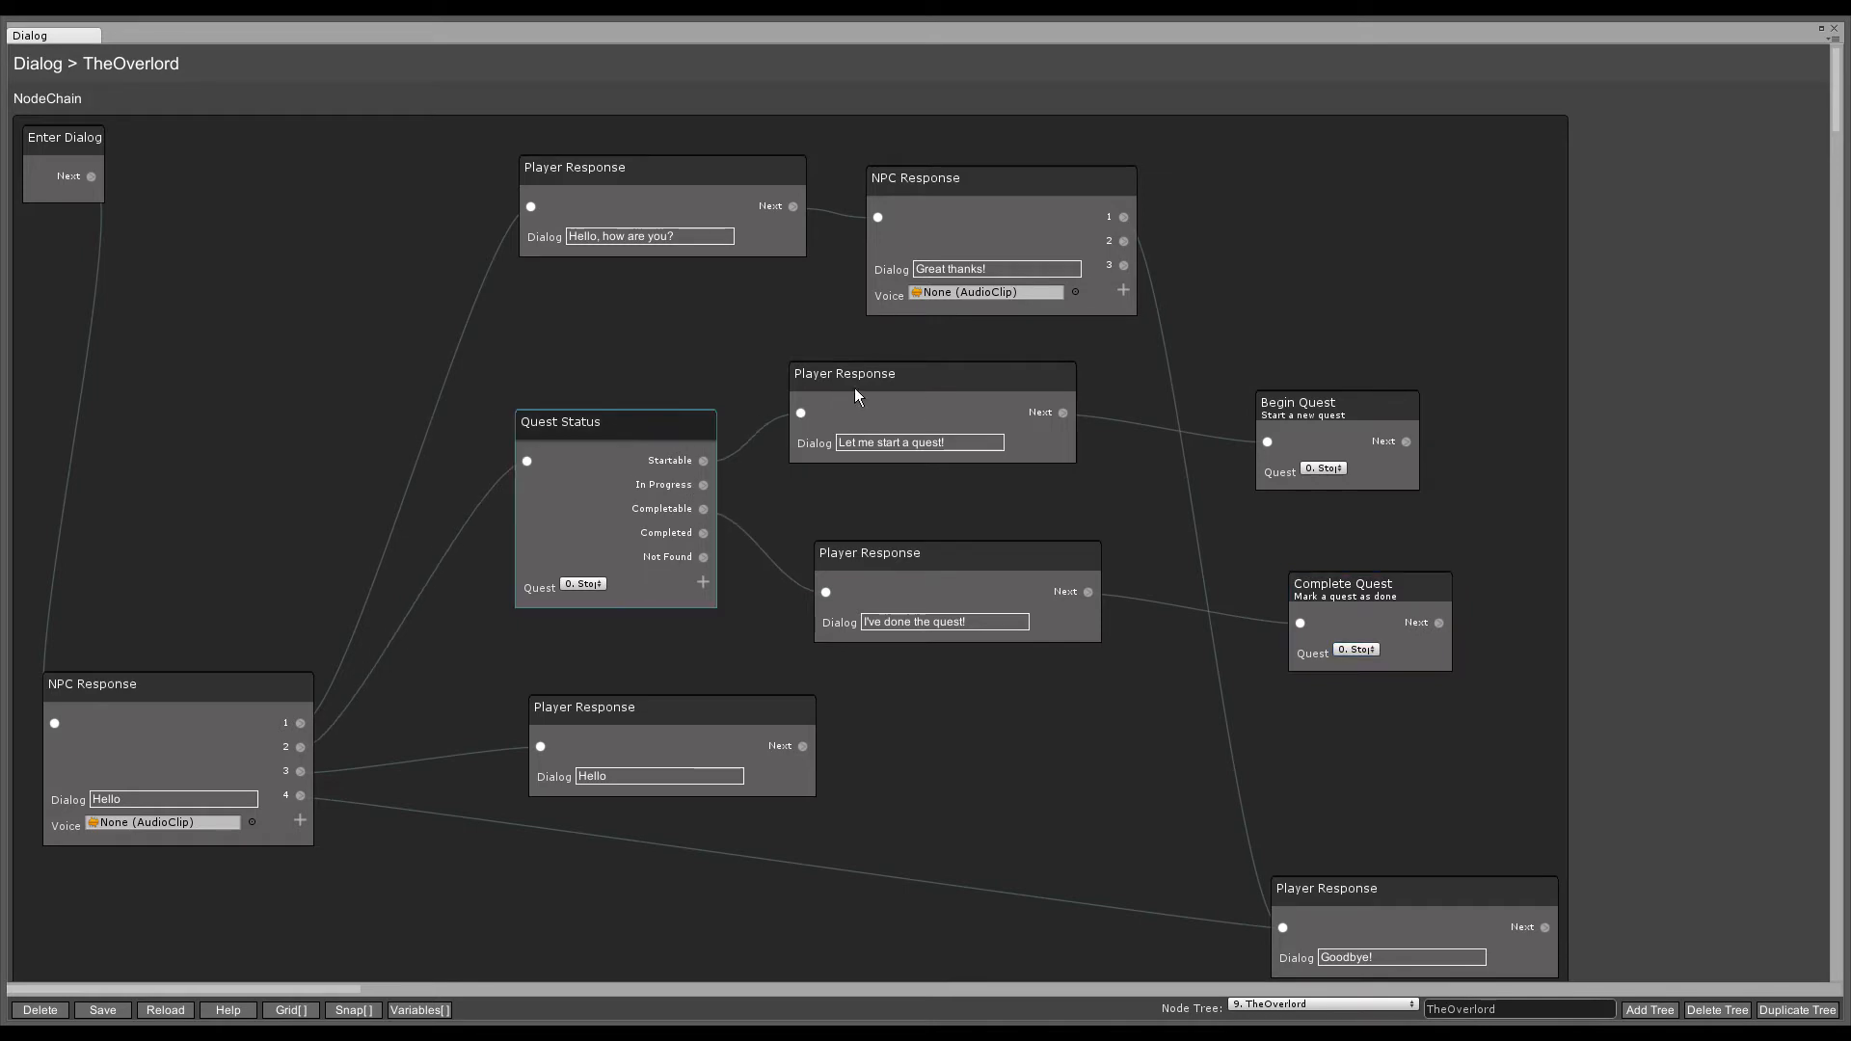
{"action": "left_click", "coordinate": [901, 376]}
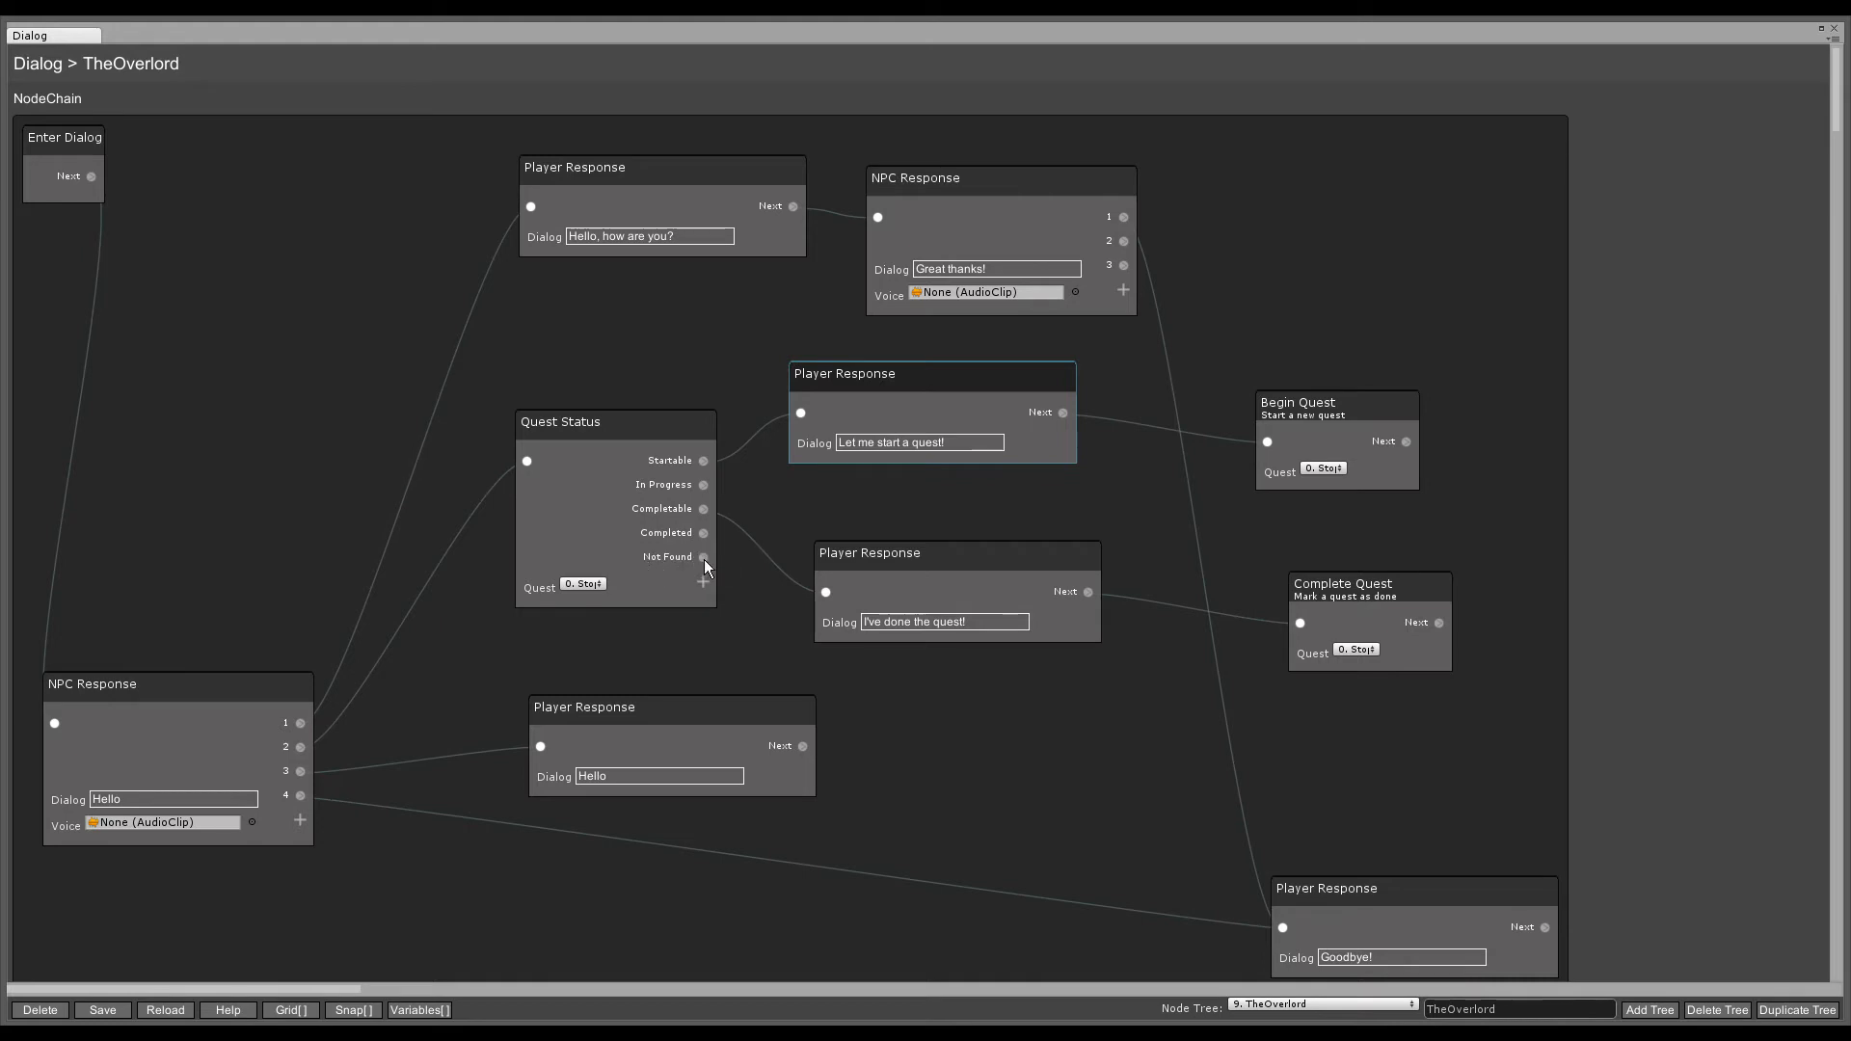
{"action": "left_click", "coordinate": [665, 776]}
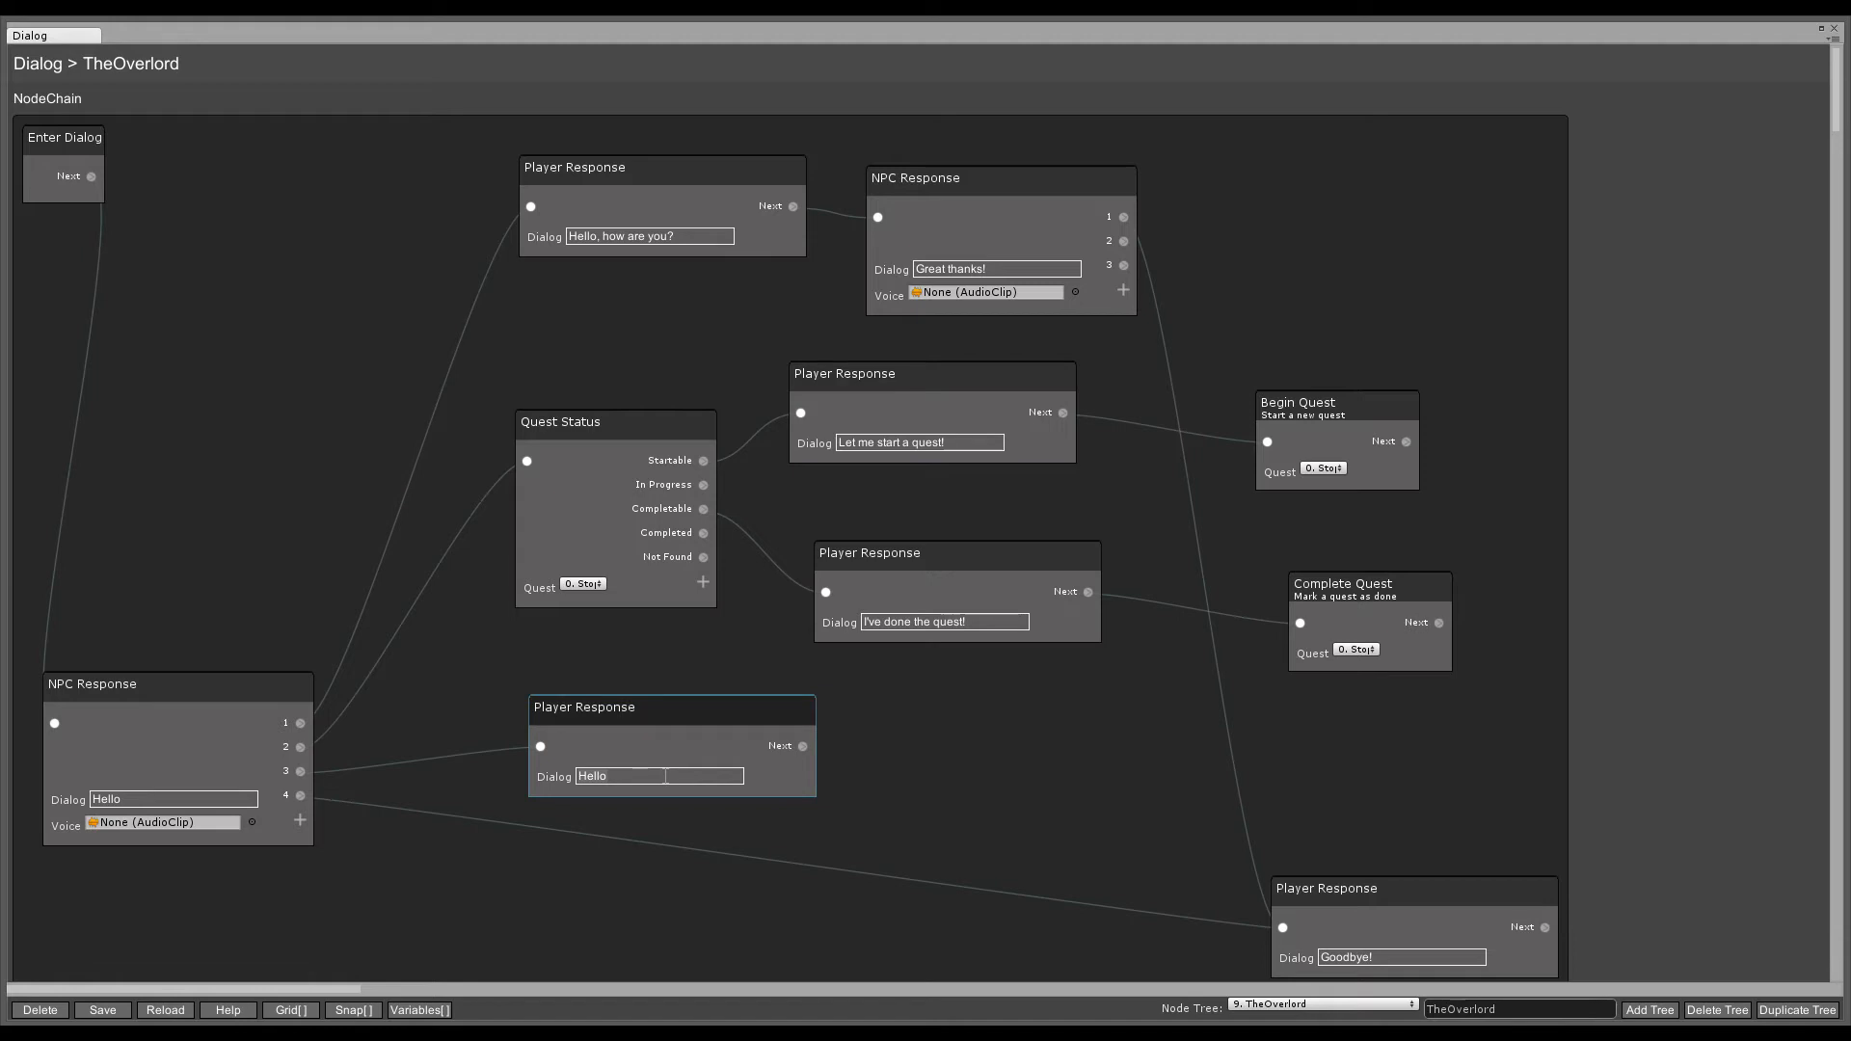
{"action": "type", "text": "Show me a cutscene"}
{"action": "left_click_drag", "start_coordinate": [773, 710], "coordinate": [719, 700]}
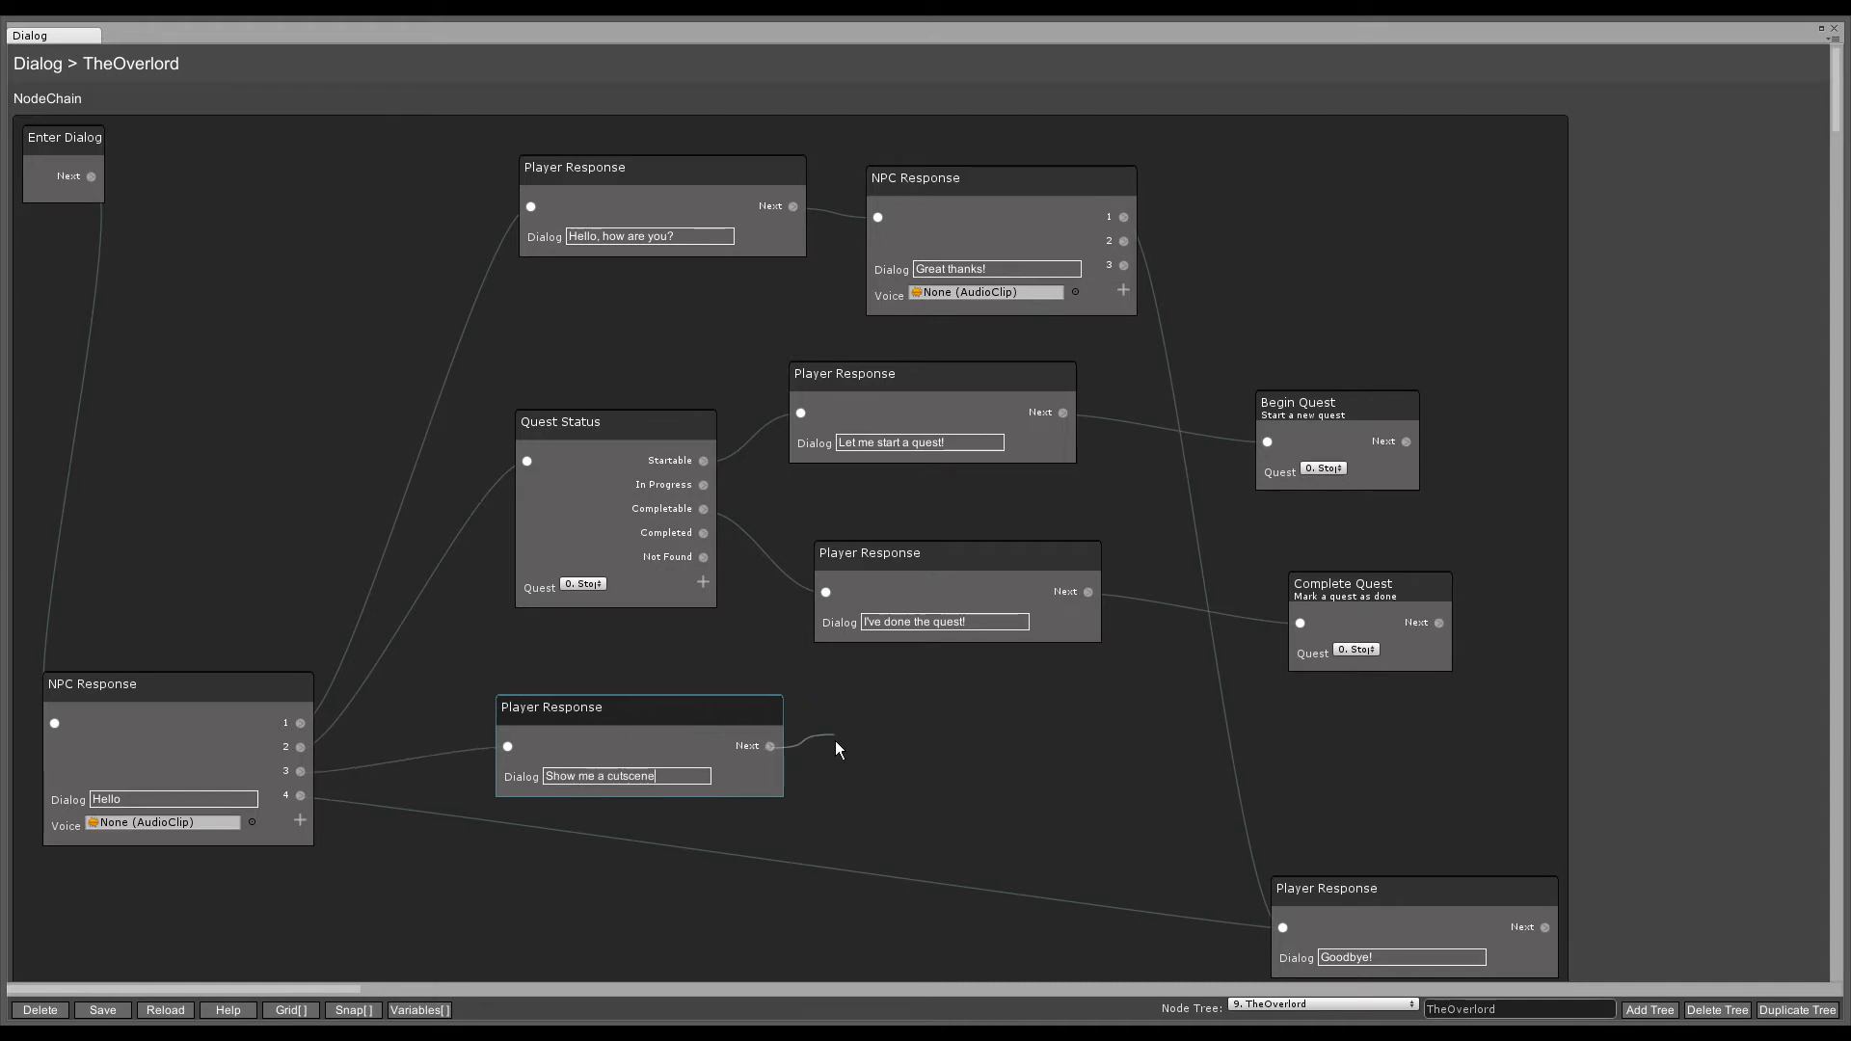
{"action": "left_click_drag", "start_coordinate": [835, 748], "coordinate": [839, 743]}
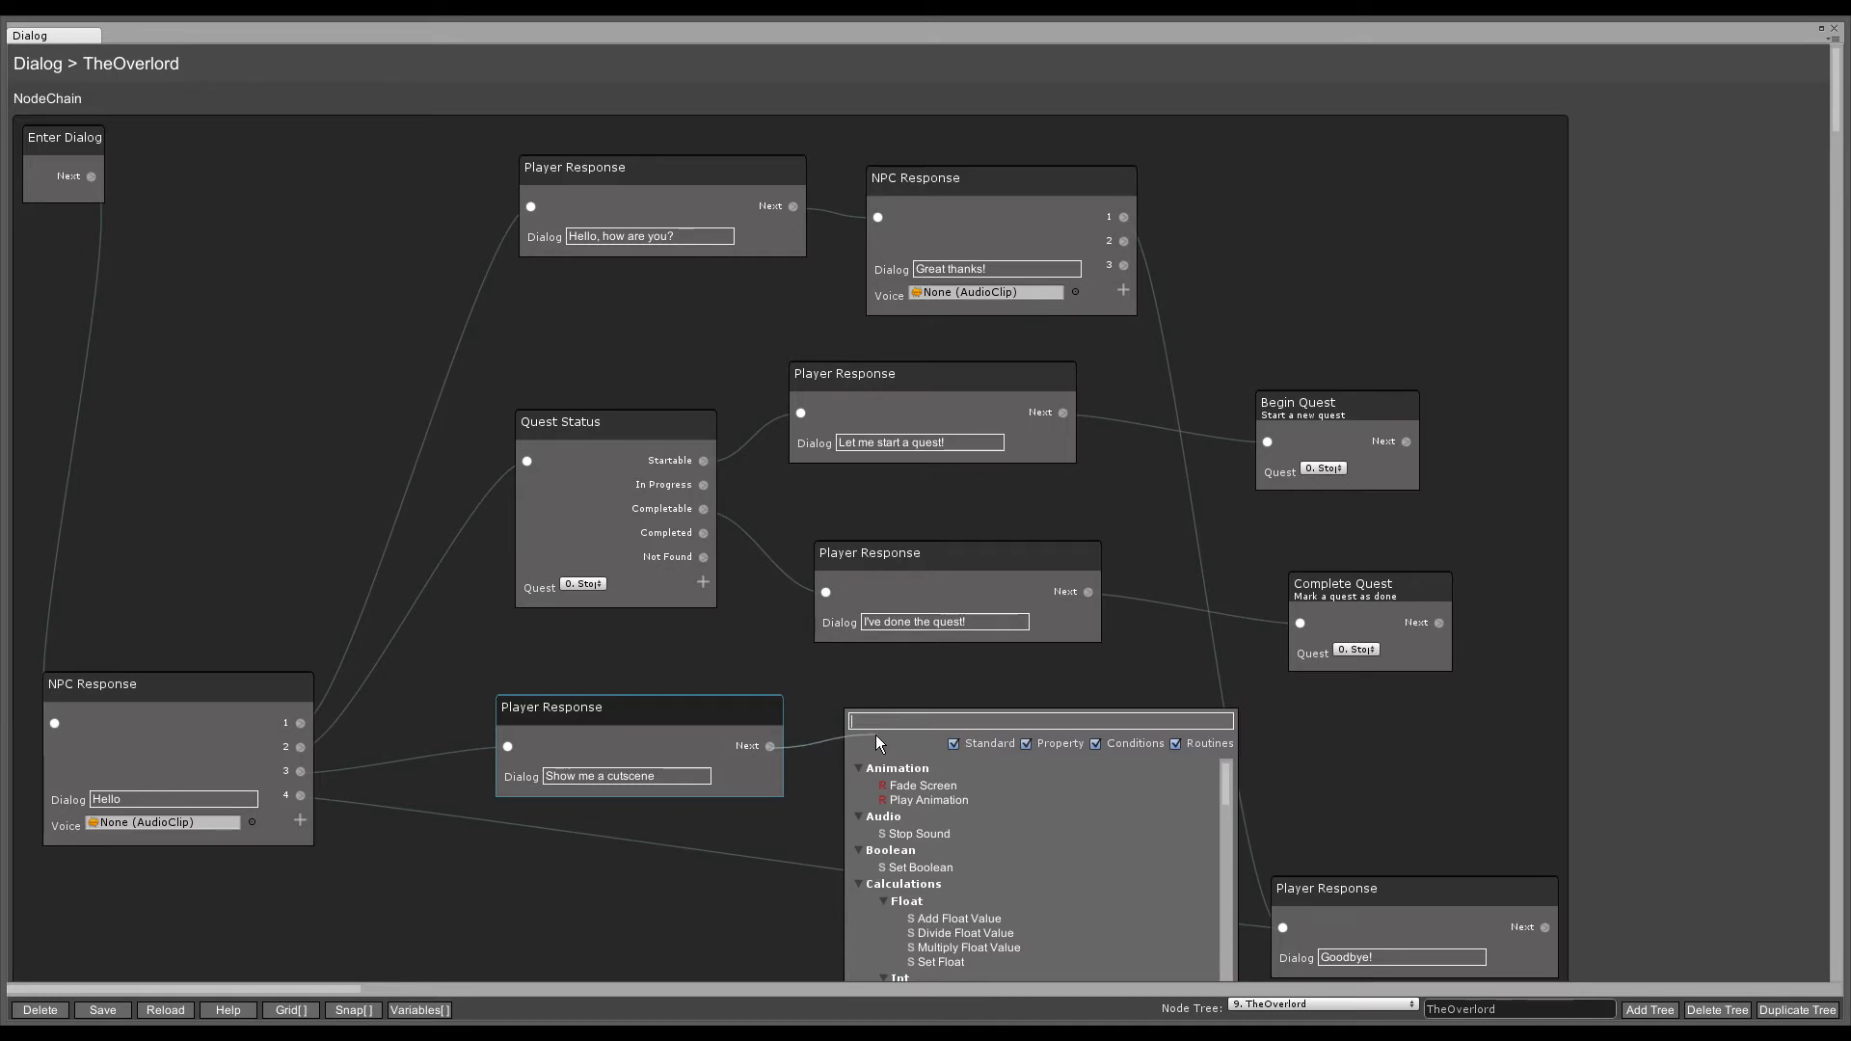
- Chain a Start Cutscene node and a Camera Look At Position node after the response
{"action": "type", "text": "Start Cut"}
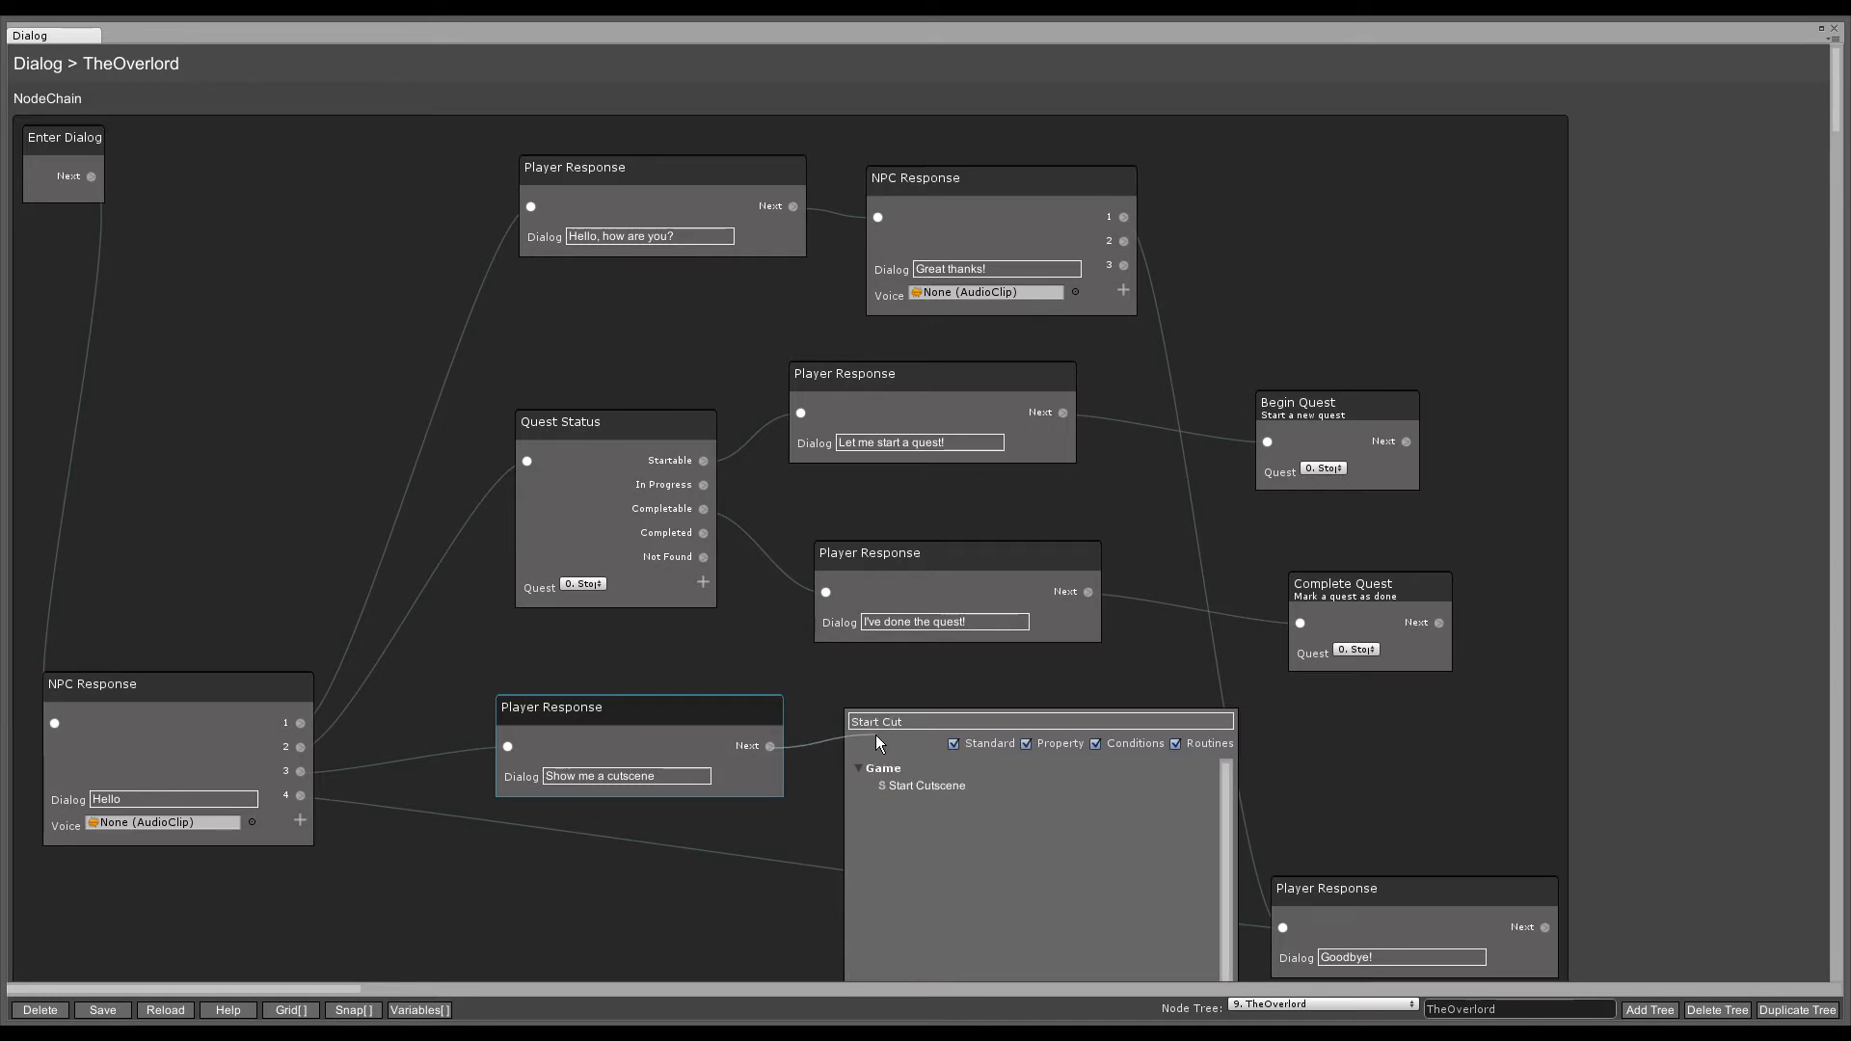
{"action": "left_click", "coordinate": [905, 786]}
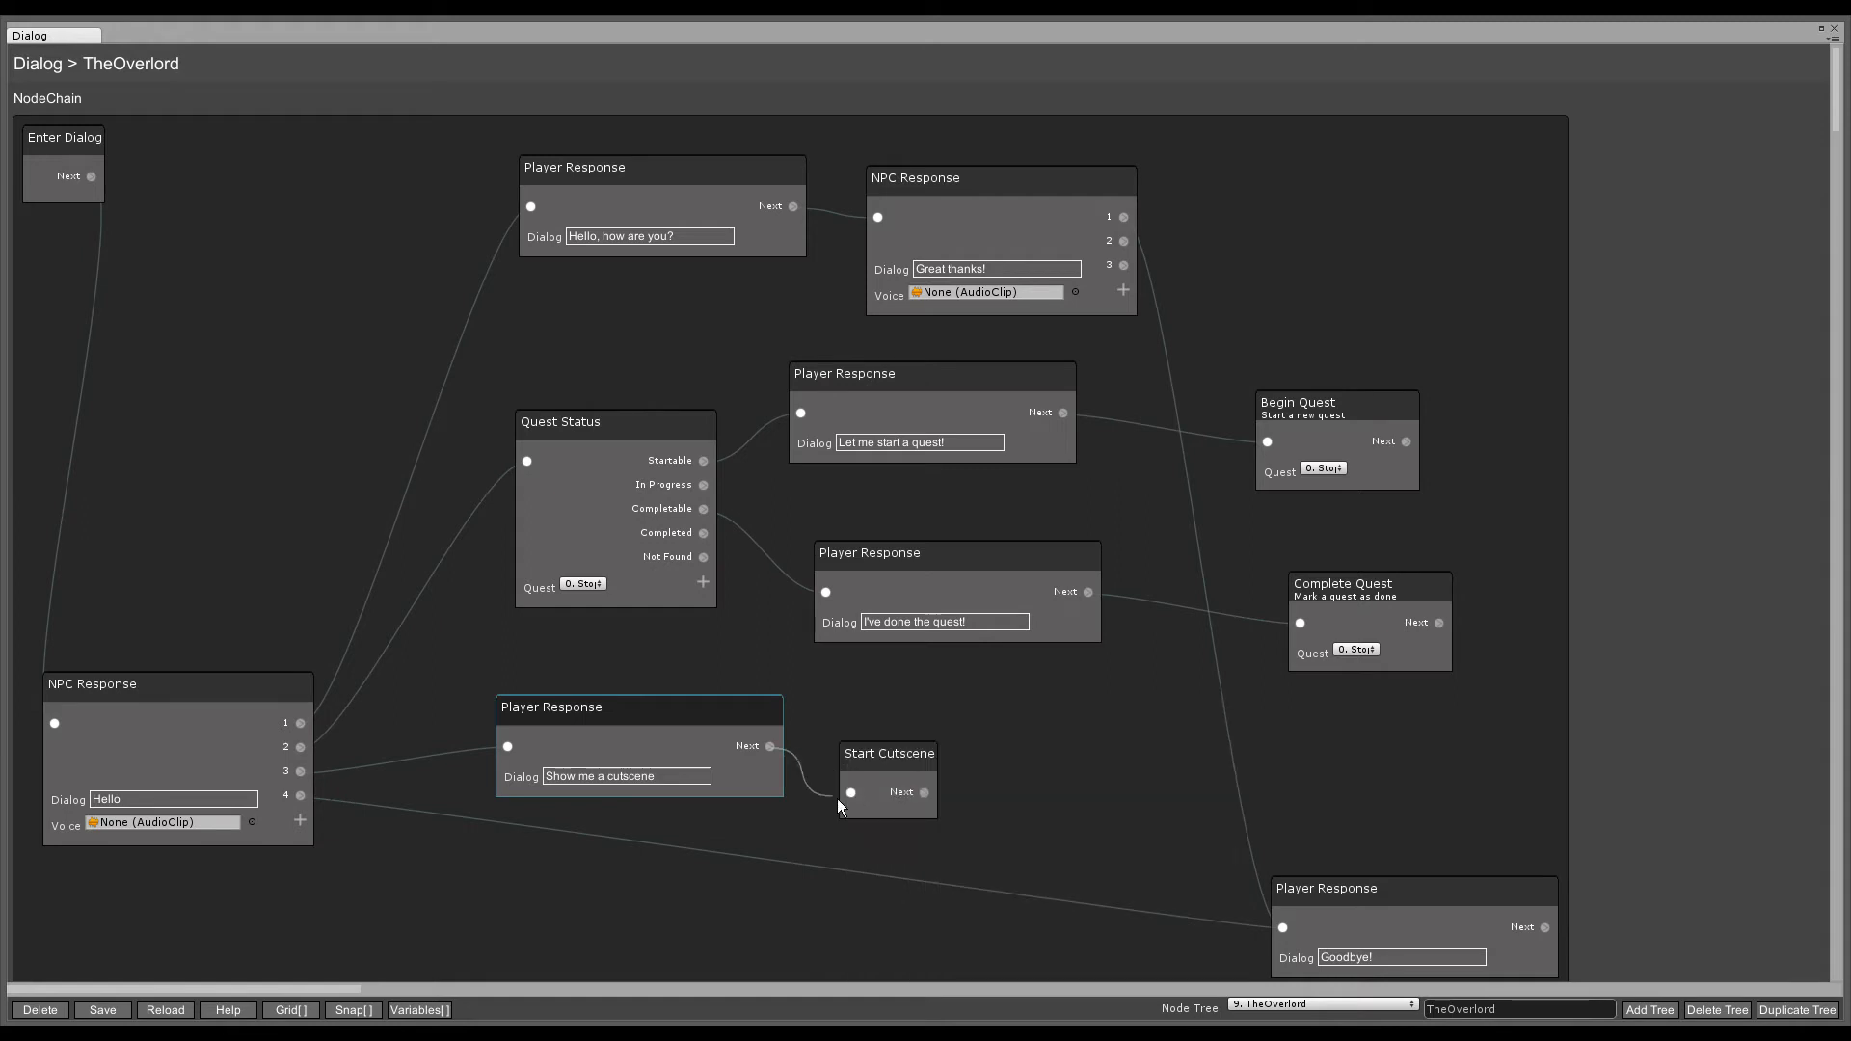
{"action": "left_click_drag", "start_coordinate": [879, 754], "coordinate": [868, 725]}
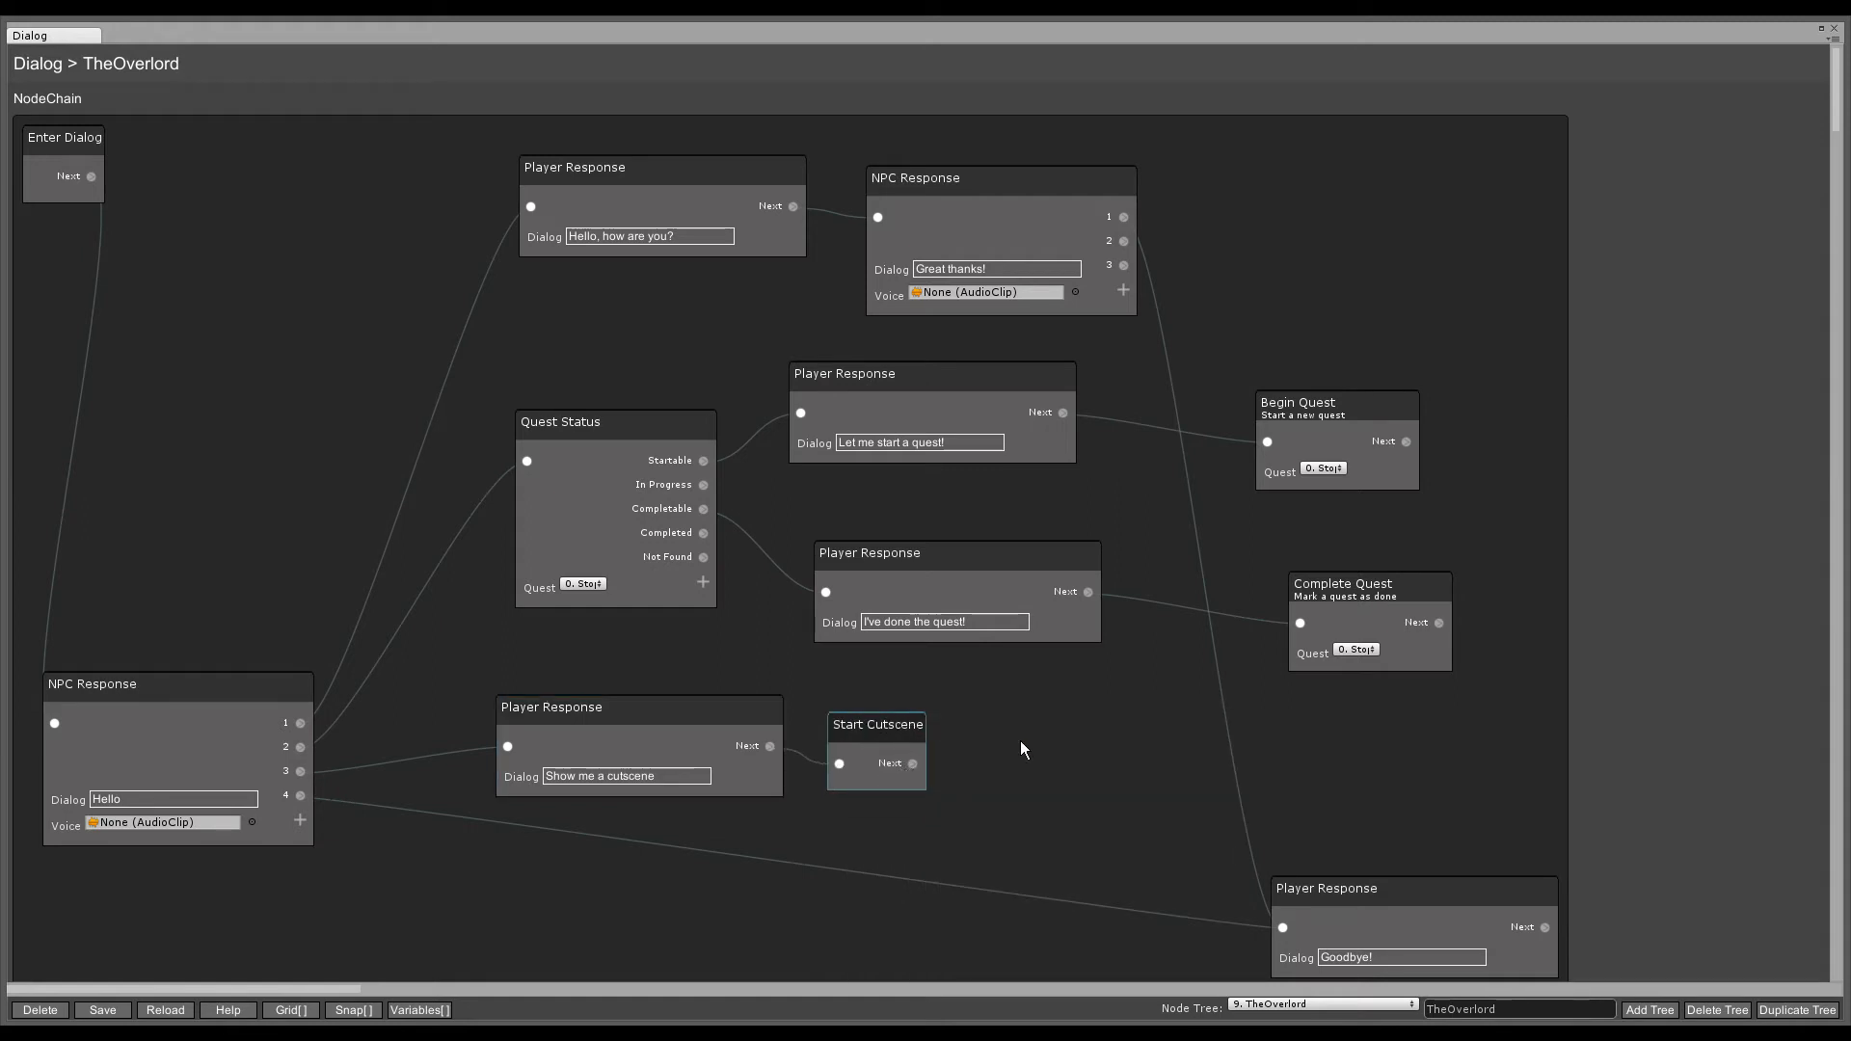
{"action": "left_click_drag", "start_coordinate": [998, 736], "coordinate": [1005, 711]}
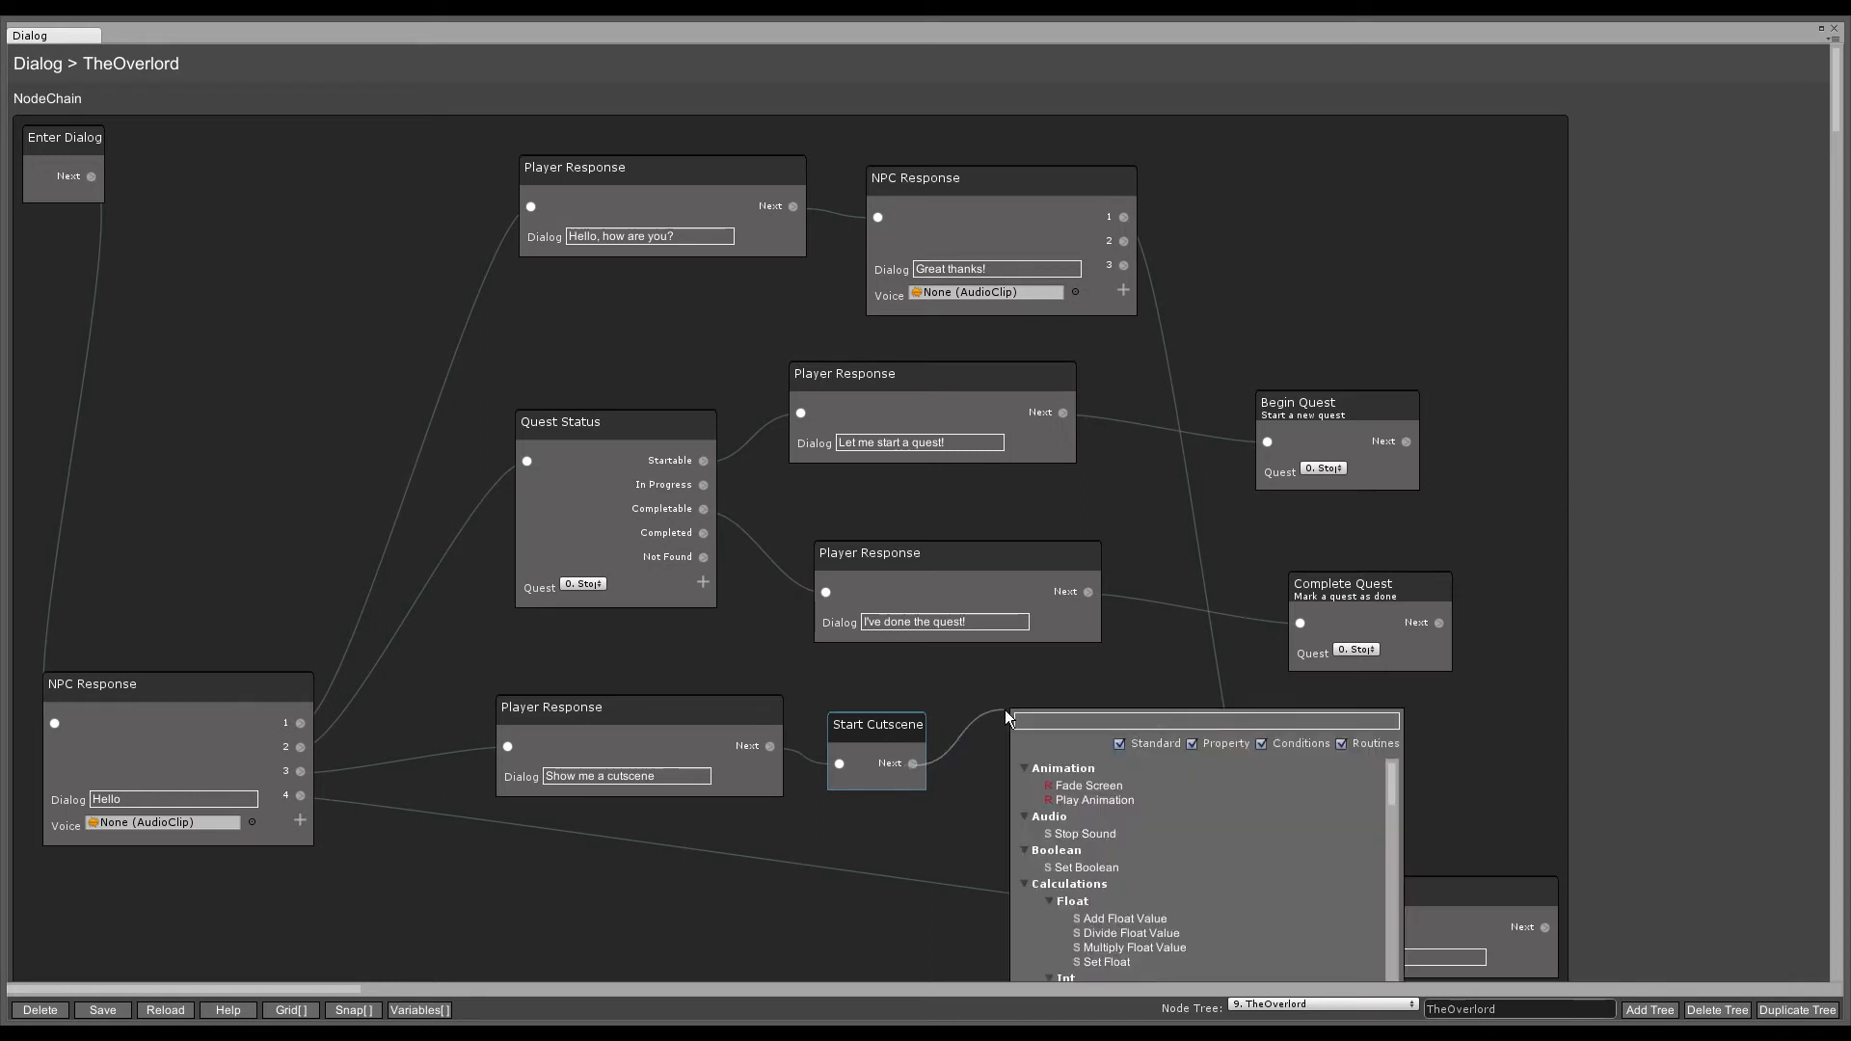
{"action": "type", "text": "Camera"}
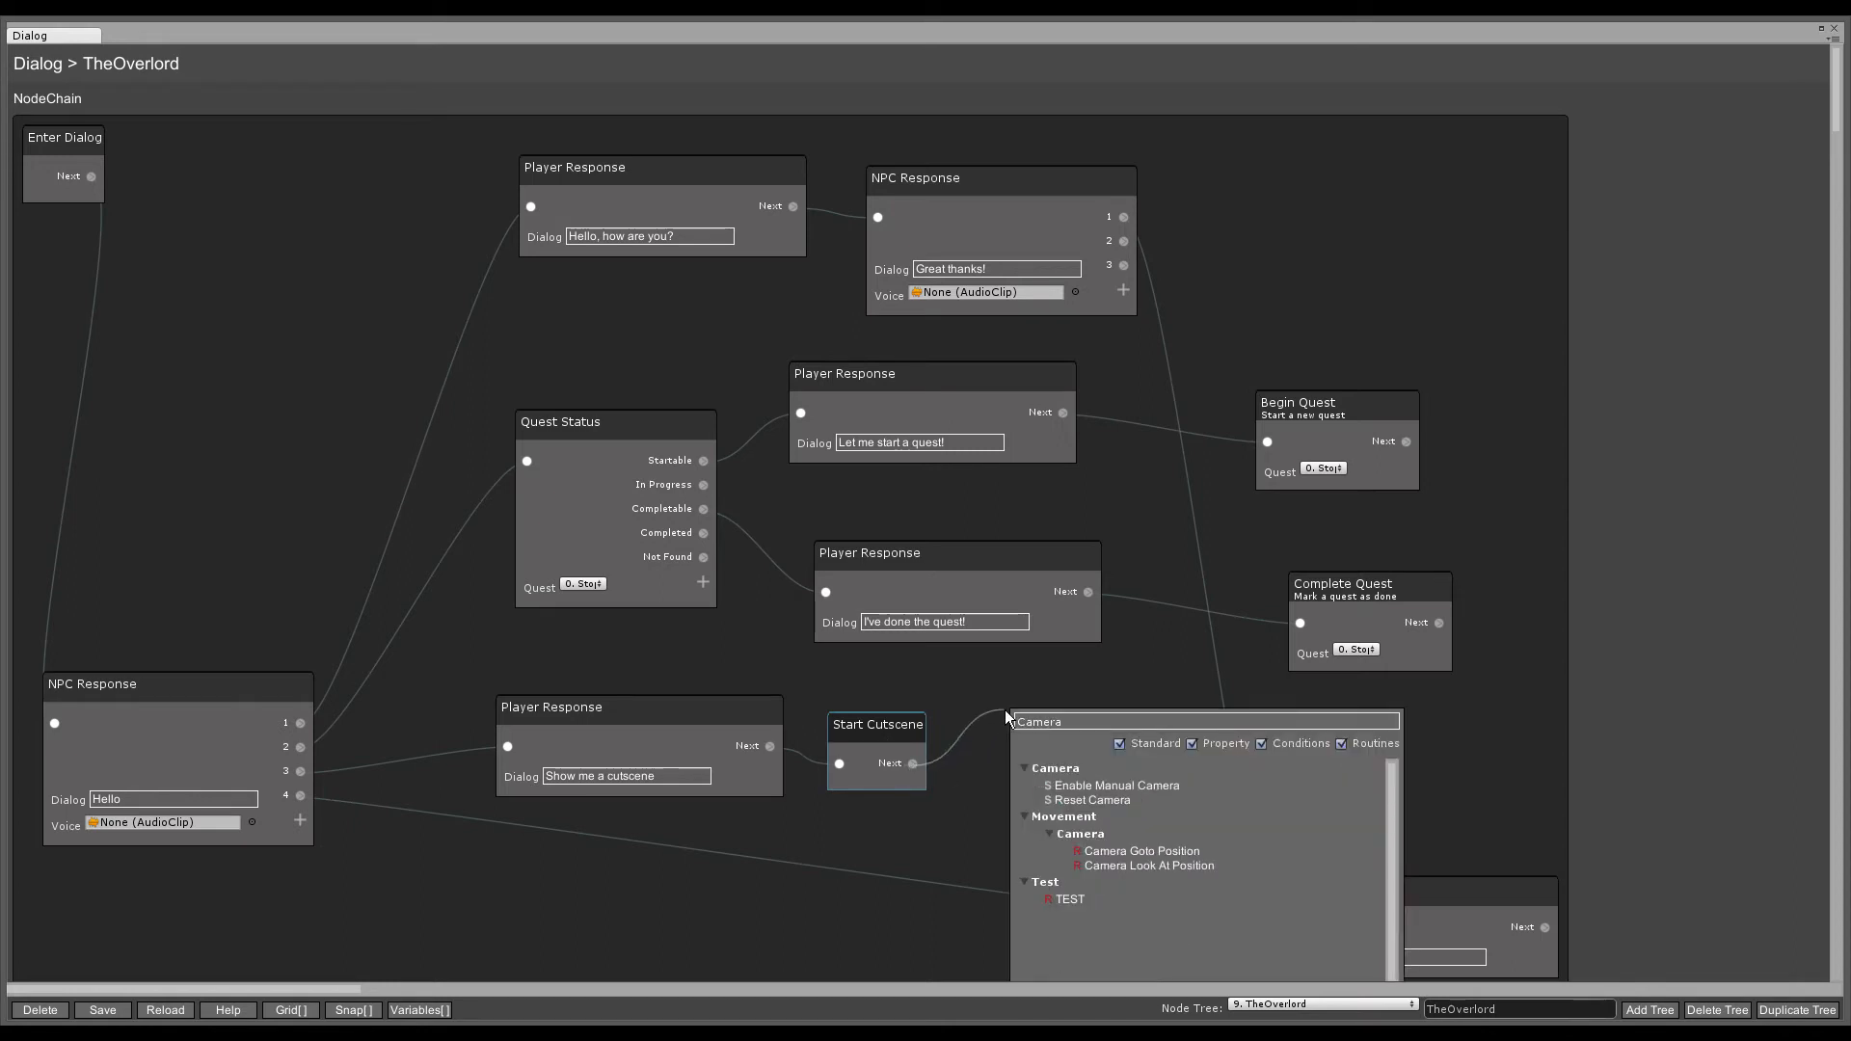
{"action": "type", "text": " L"}
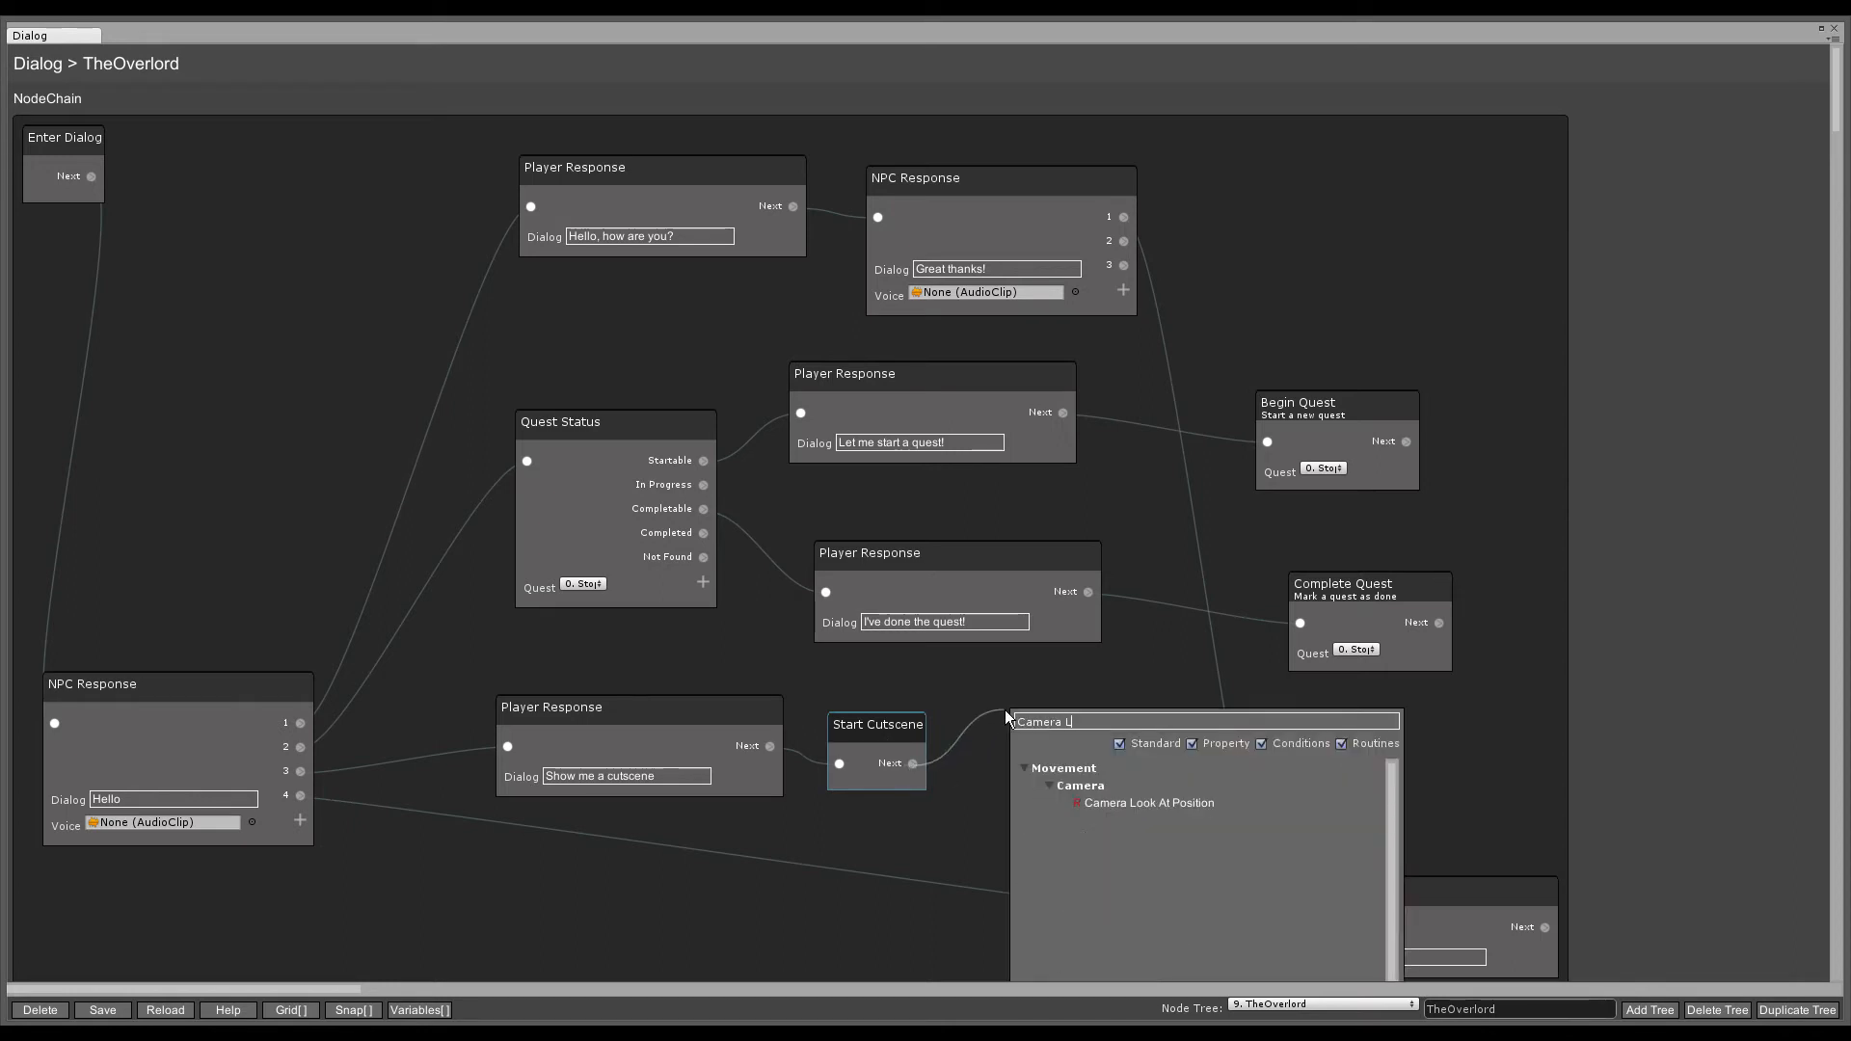
{"action": "left_click", "coordinate": [1229, 806]}
{"action": "left_click", "coordinate": [1103, 737]}
{"action": "left_click_drag", "start_coordinate": [1103, 737], "coordinate": [1068, 711]}
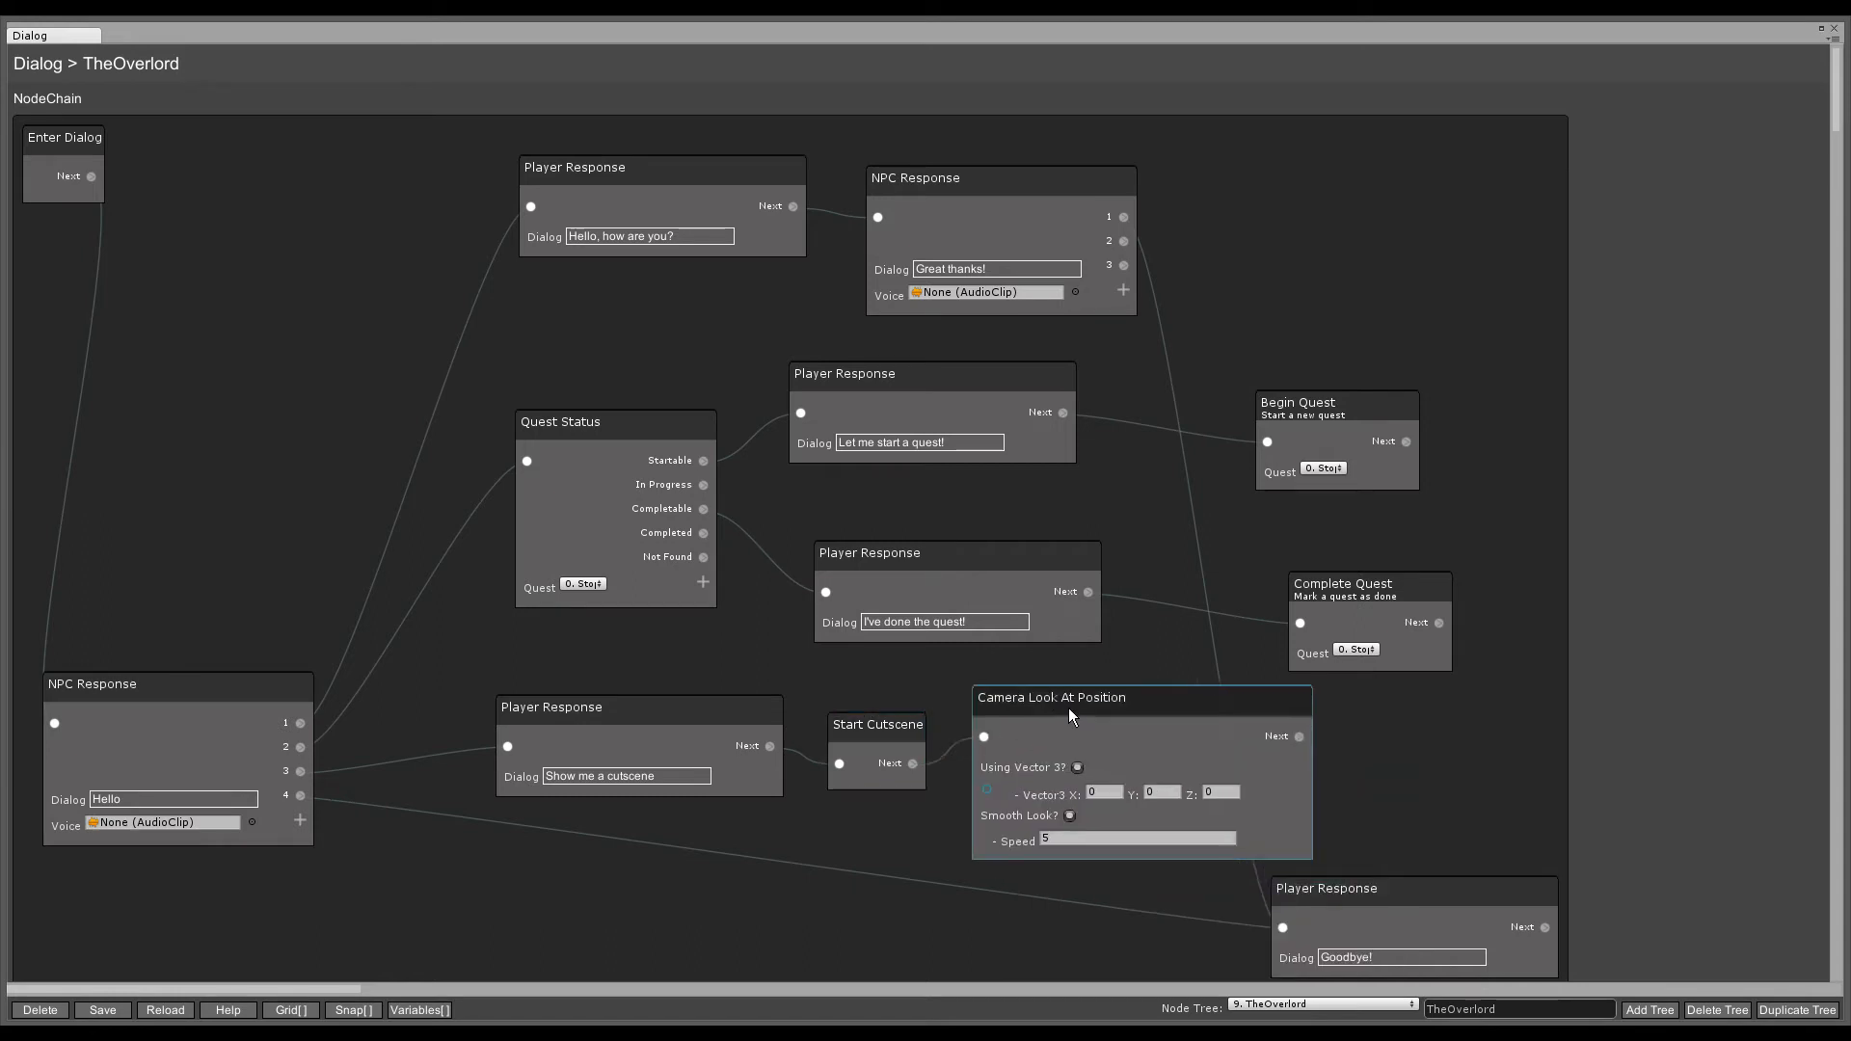
- Add a Wait For Seconds node after the camera node, set to 5 seconds
{"action": "left_click_drag", "start_coordinate": [1377, 741], "coordinate": [1381, 744]}
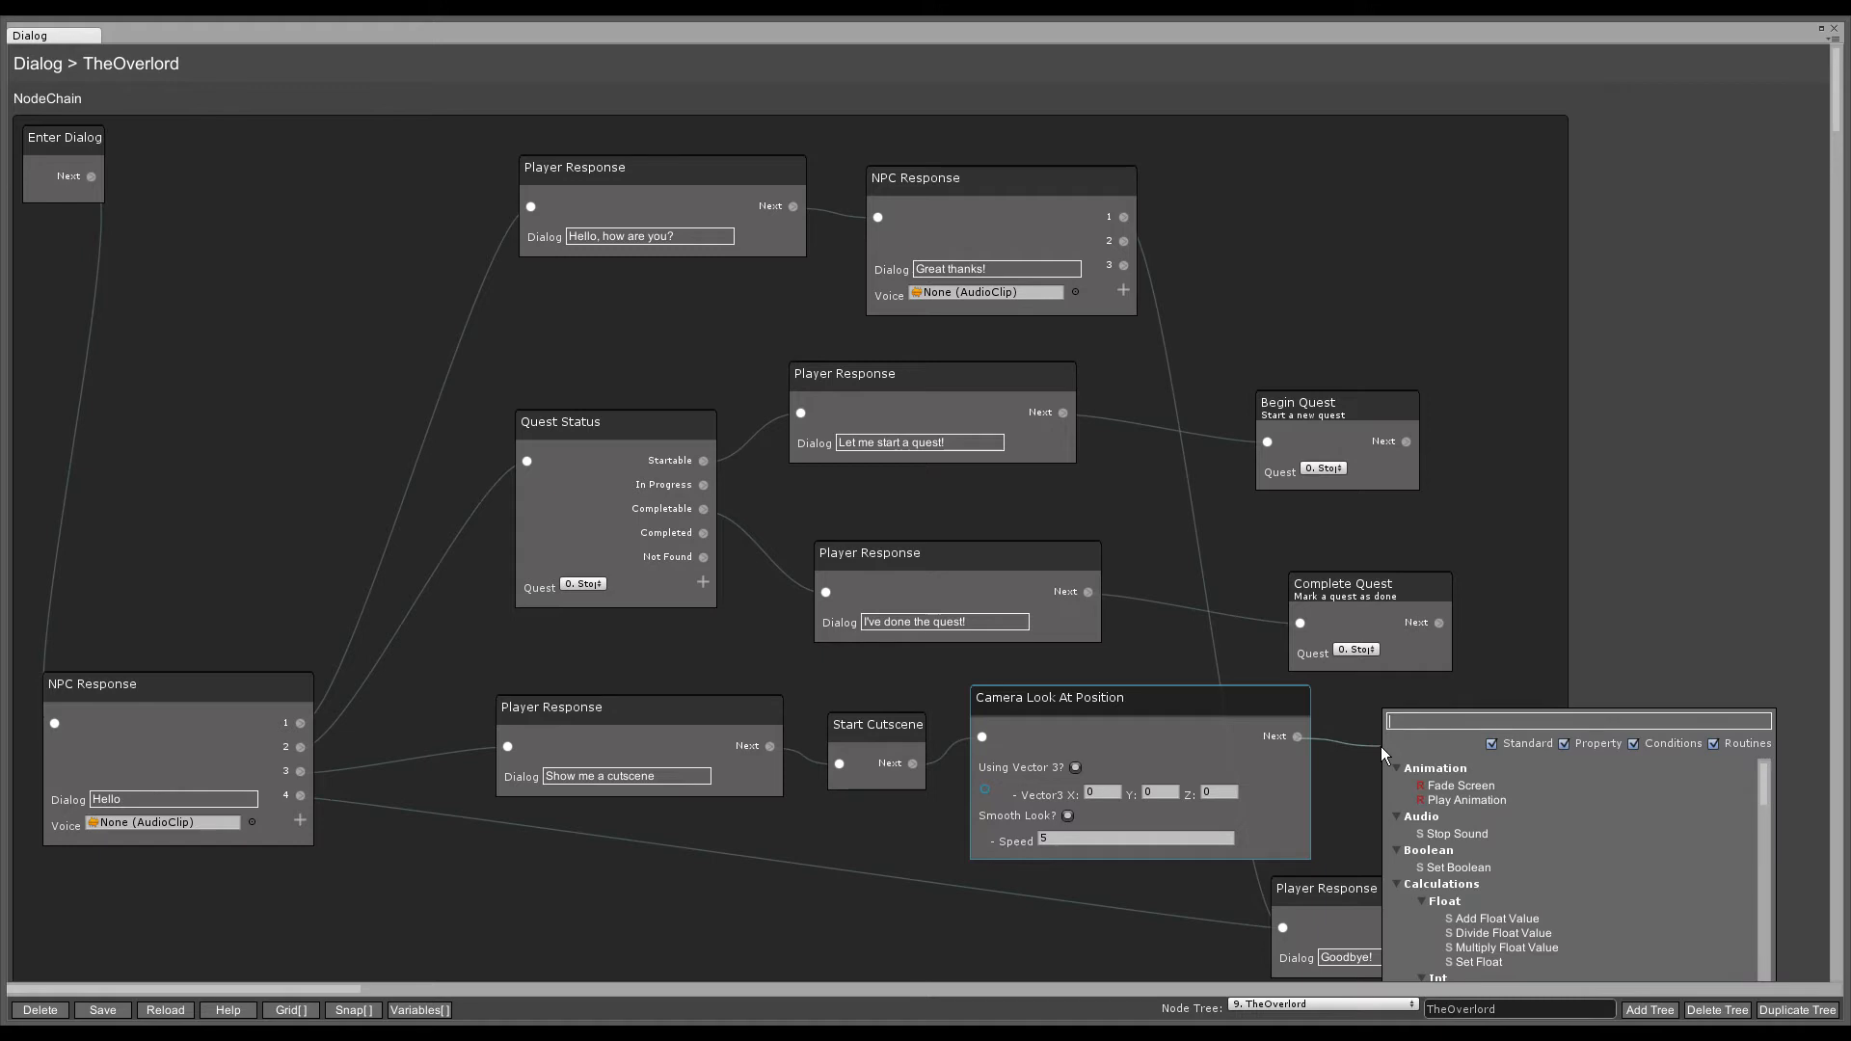
{"action": "type", "text": "wait"}
{"action": "left_click", "coordinate": [1514, 789]}
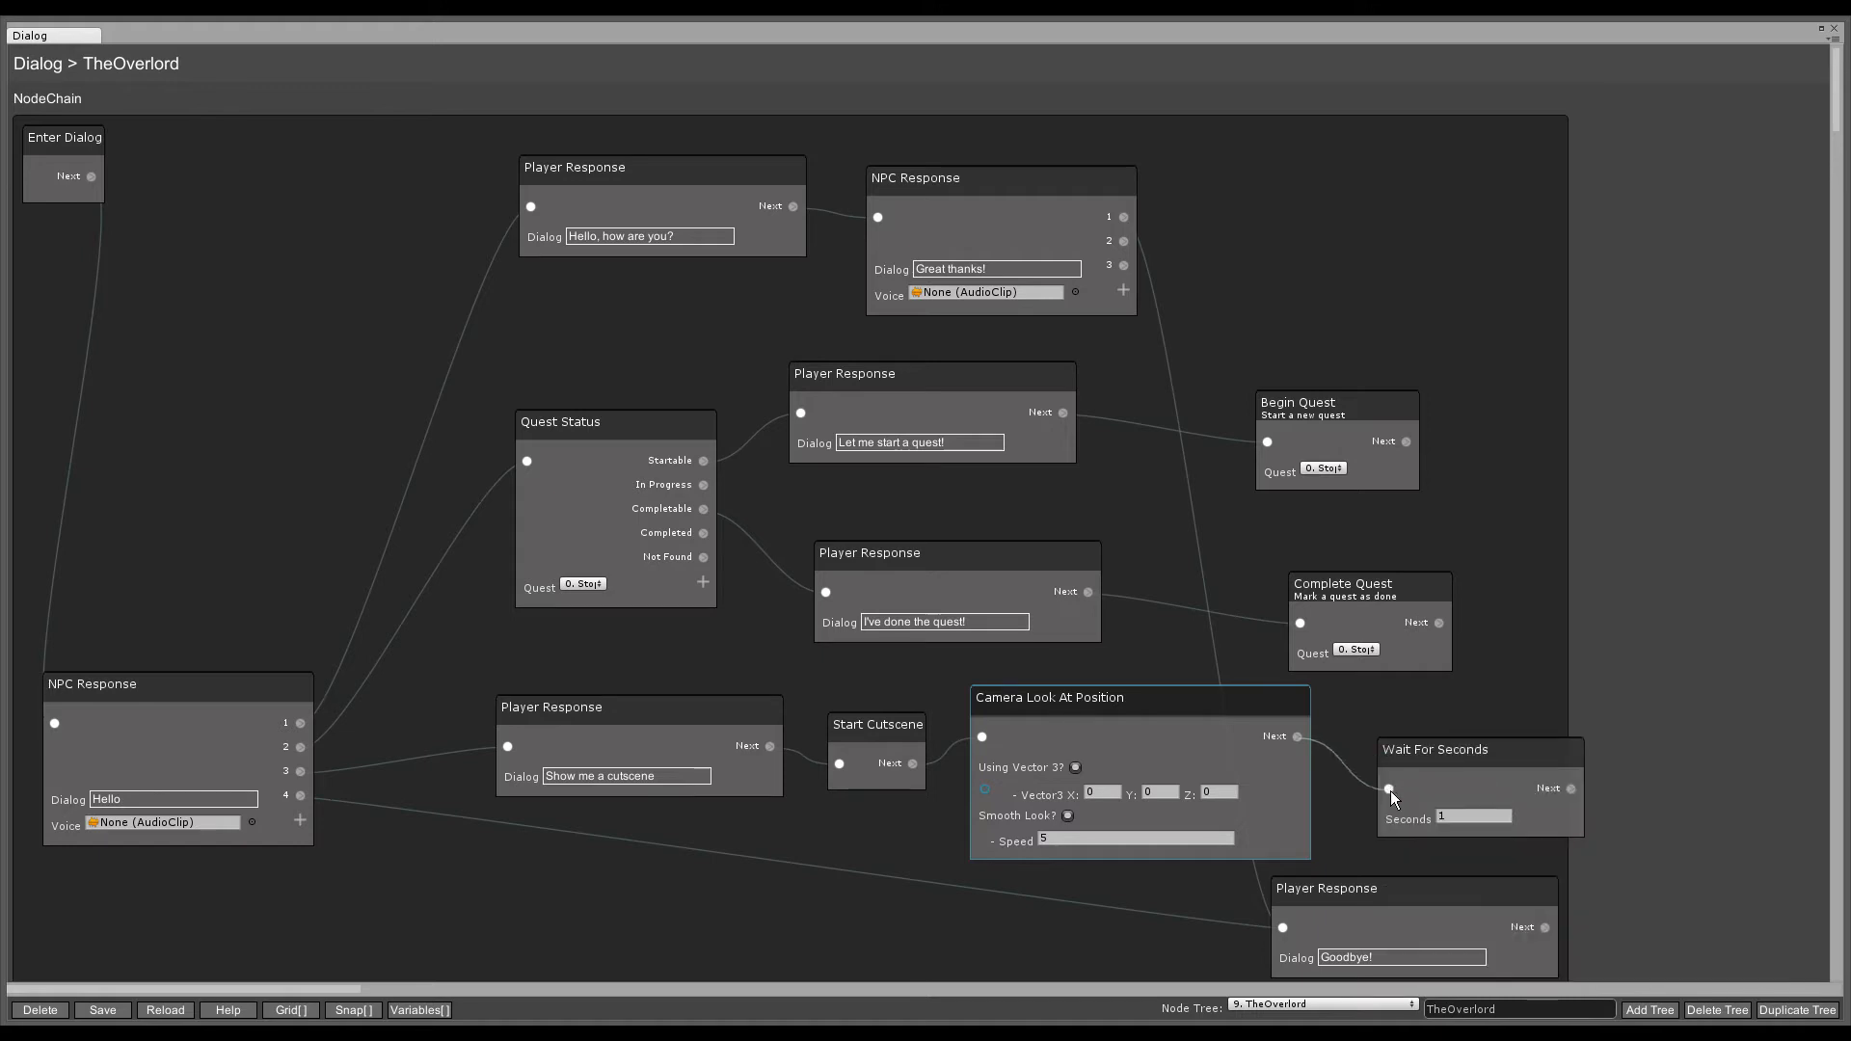
{"action": "left_click", "coordinate": [1389, 789]}
{"action": "left_click", "coordinate": [1458, 819]}
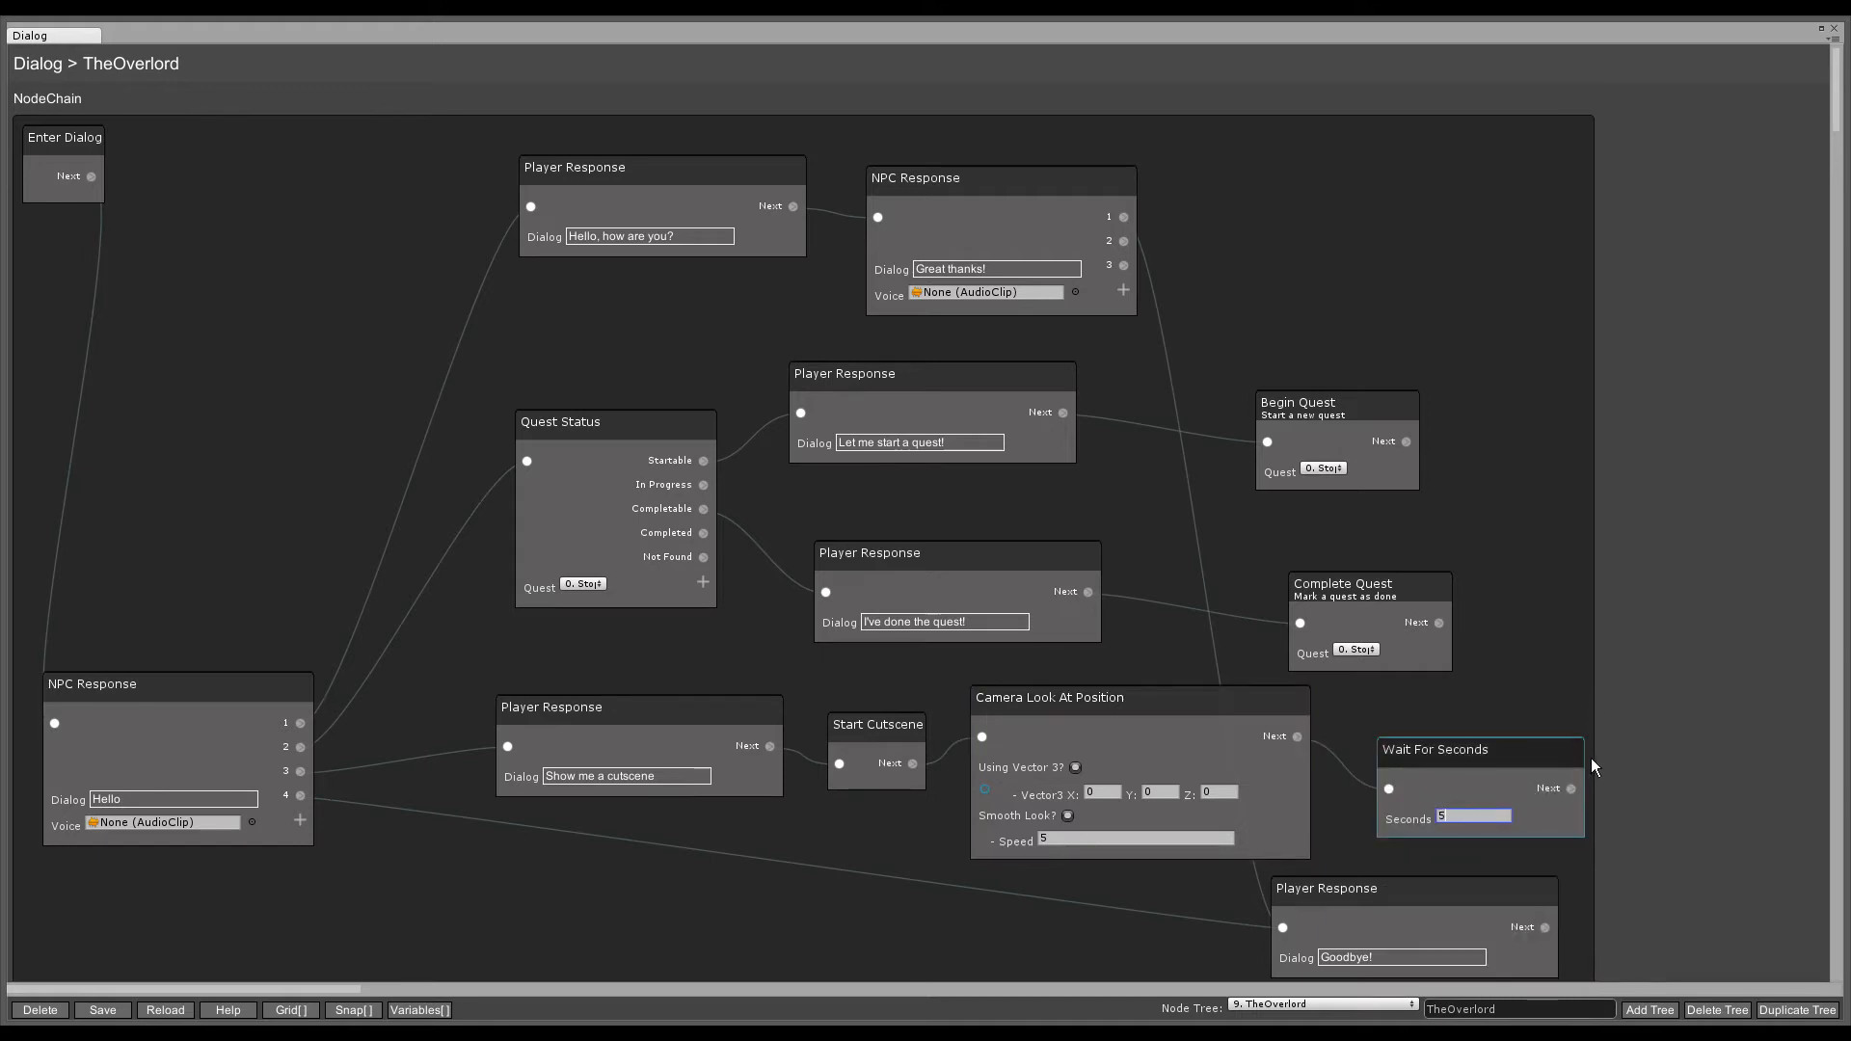
{"action": "type", "text": "5"}
- Add an End Cutscene node linked after Wait For Seconds
{"action": "left_click_drag", "start_coordinate": [1633, 738], "coordinate": [1635, 739]}
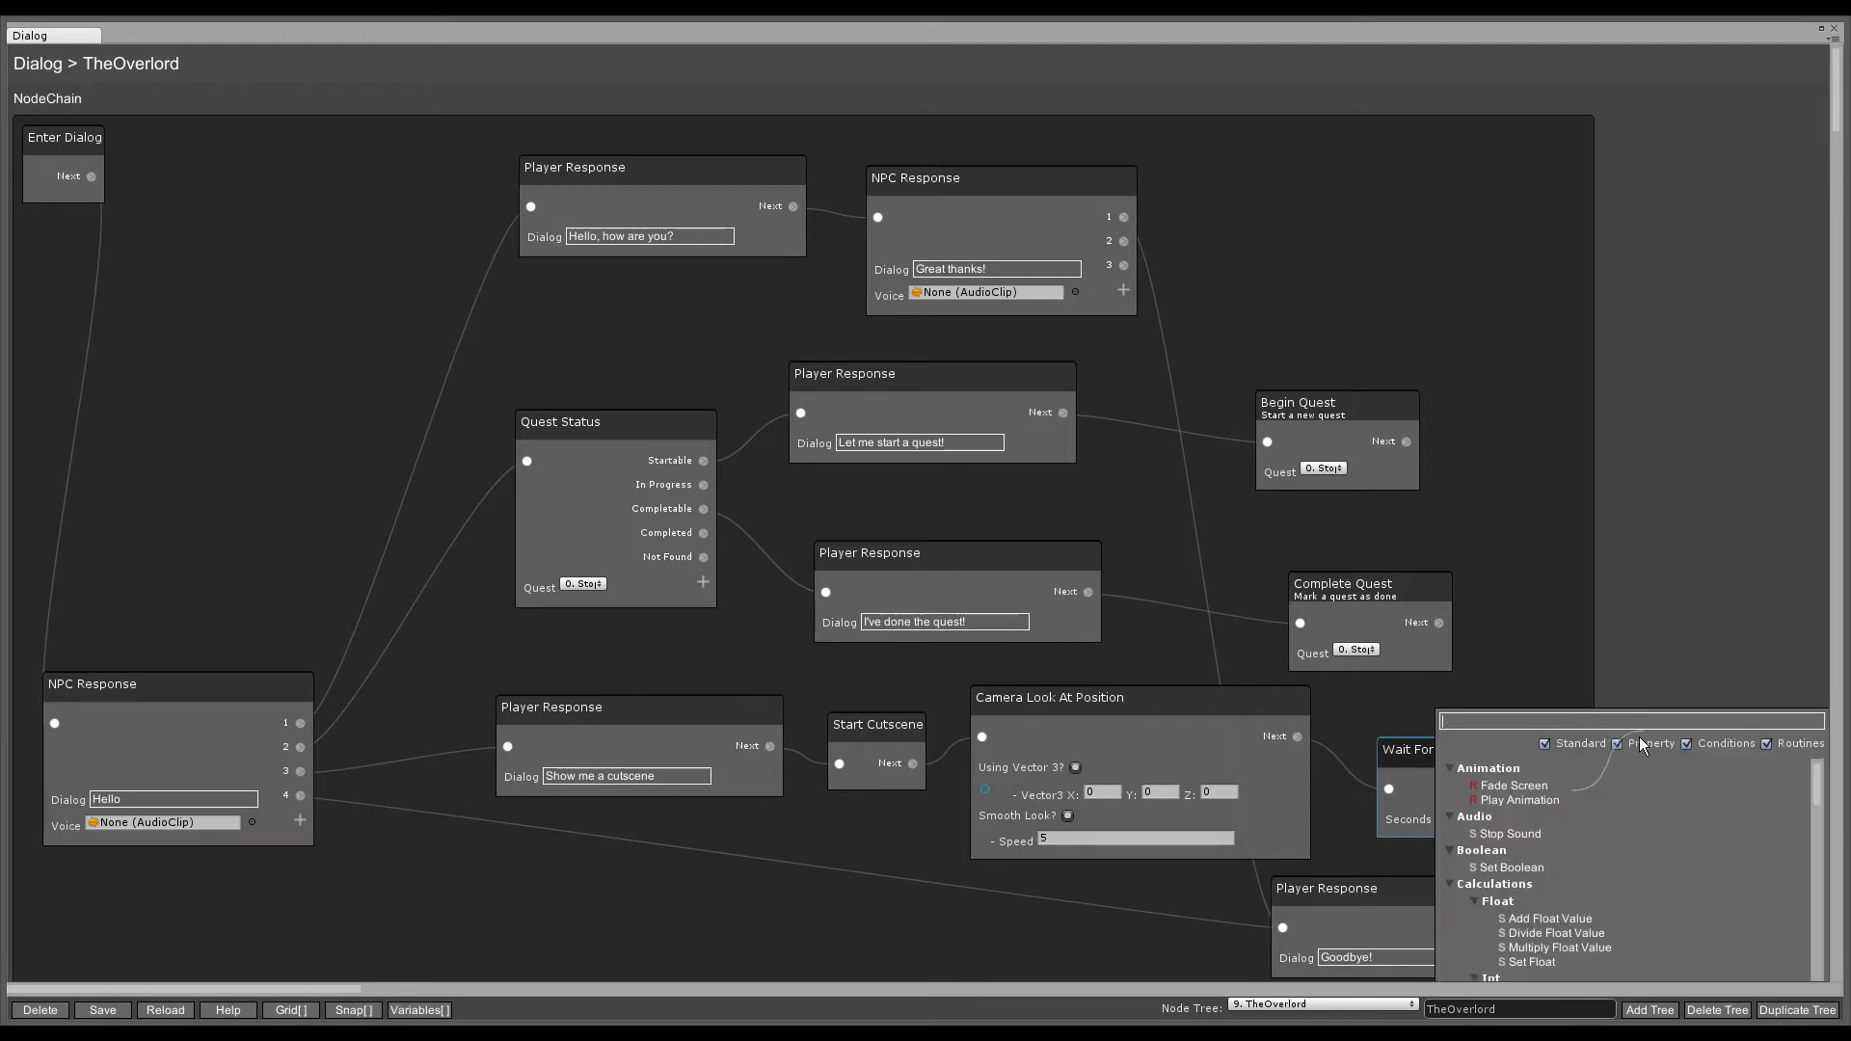
{"action": "type", "text": "end c"}
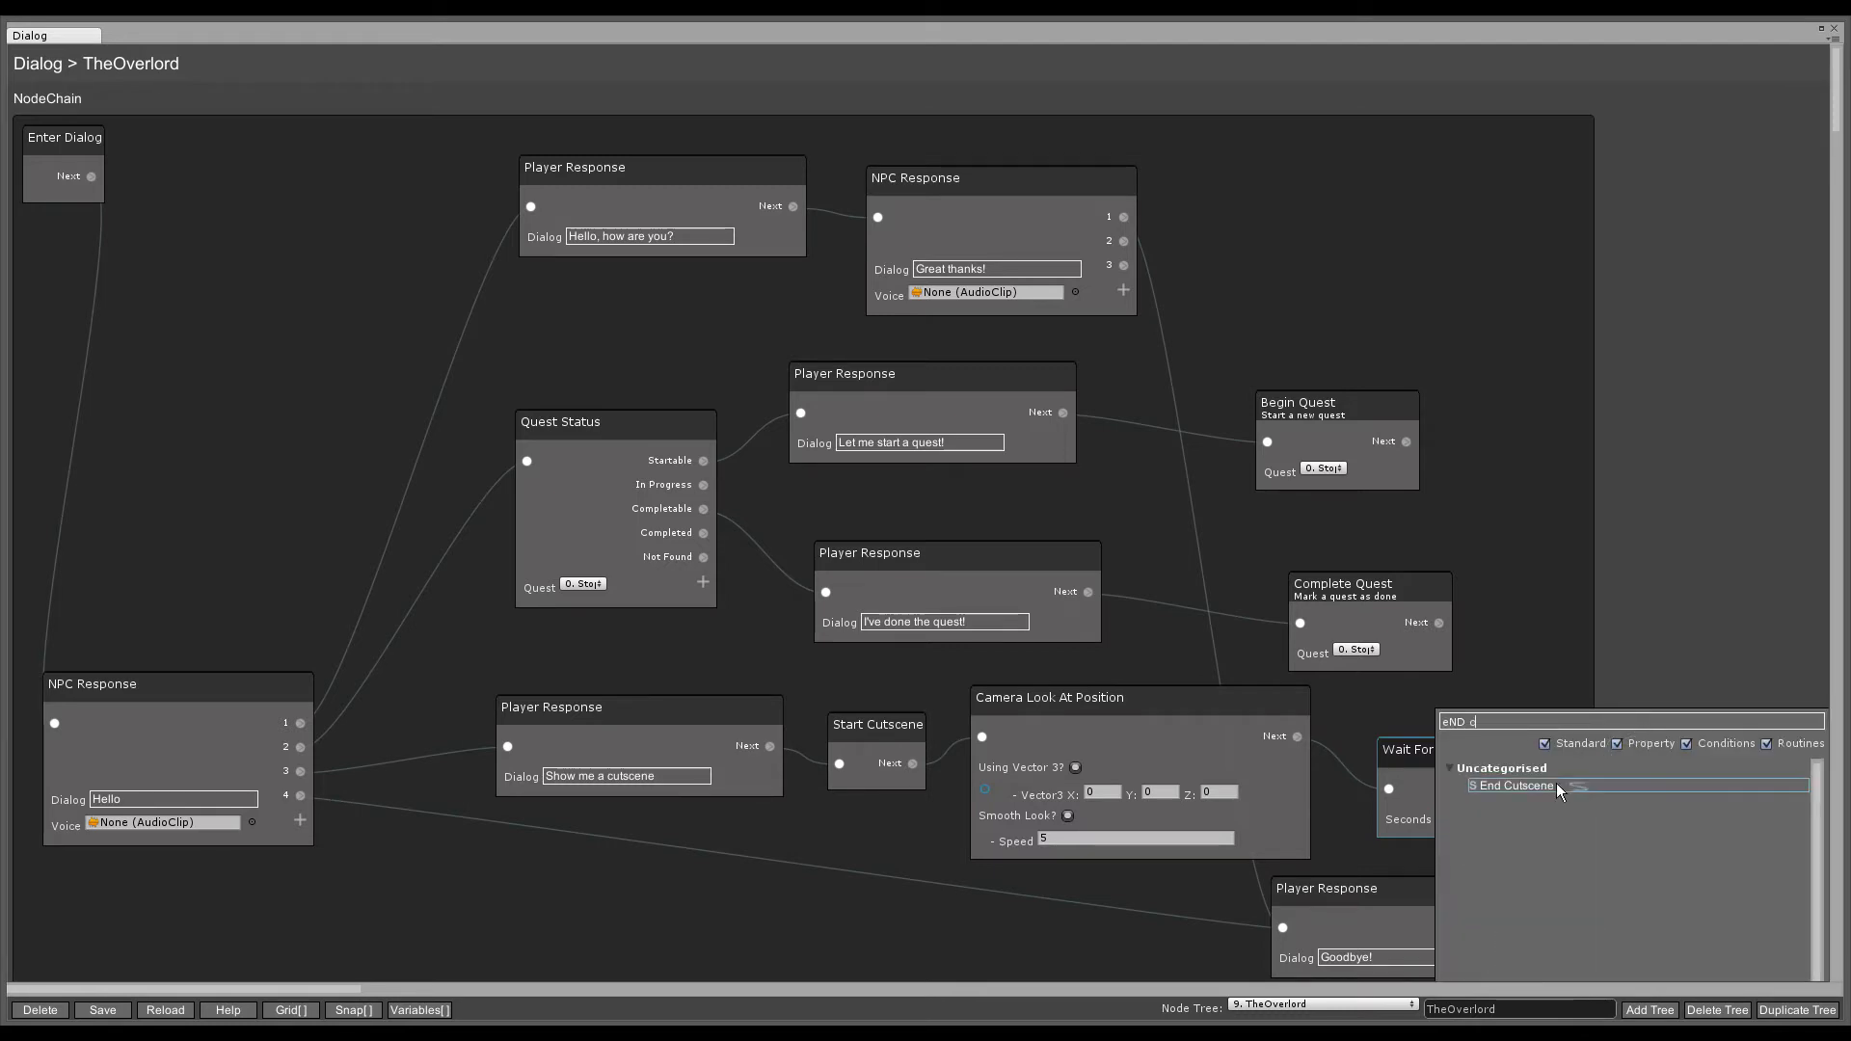
{"action": "left_click", "coordinate": [1517, 785]}
{"action": "left_click", "coordinate": [1649, 784]}
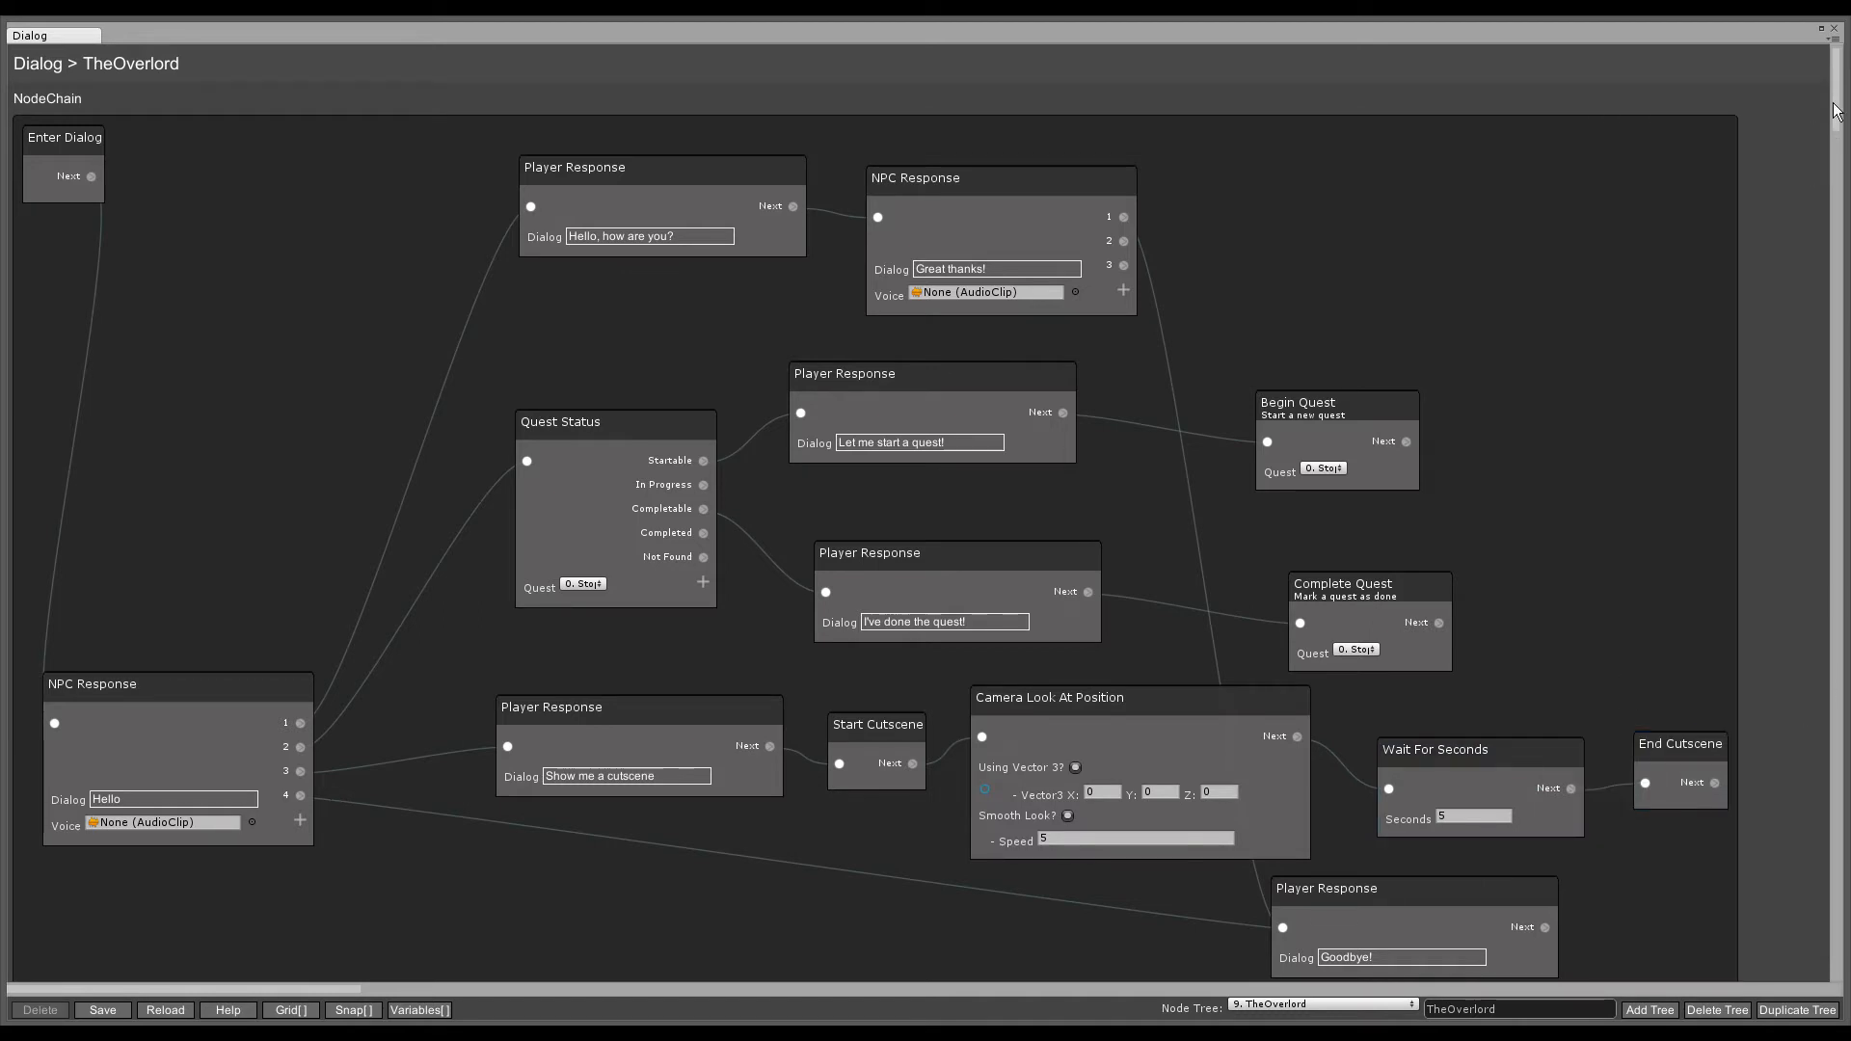
{"action": "scroll", "coordinate": [1838, 118], "scroll_direction": "down", "scroll_amount": 3}
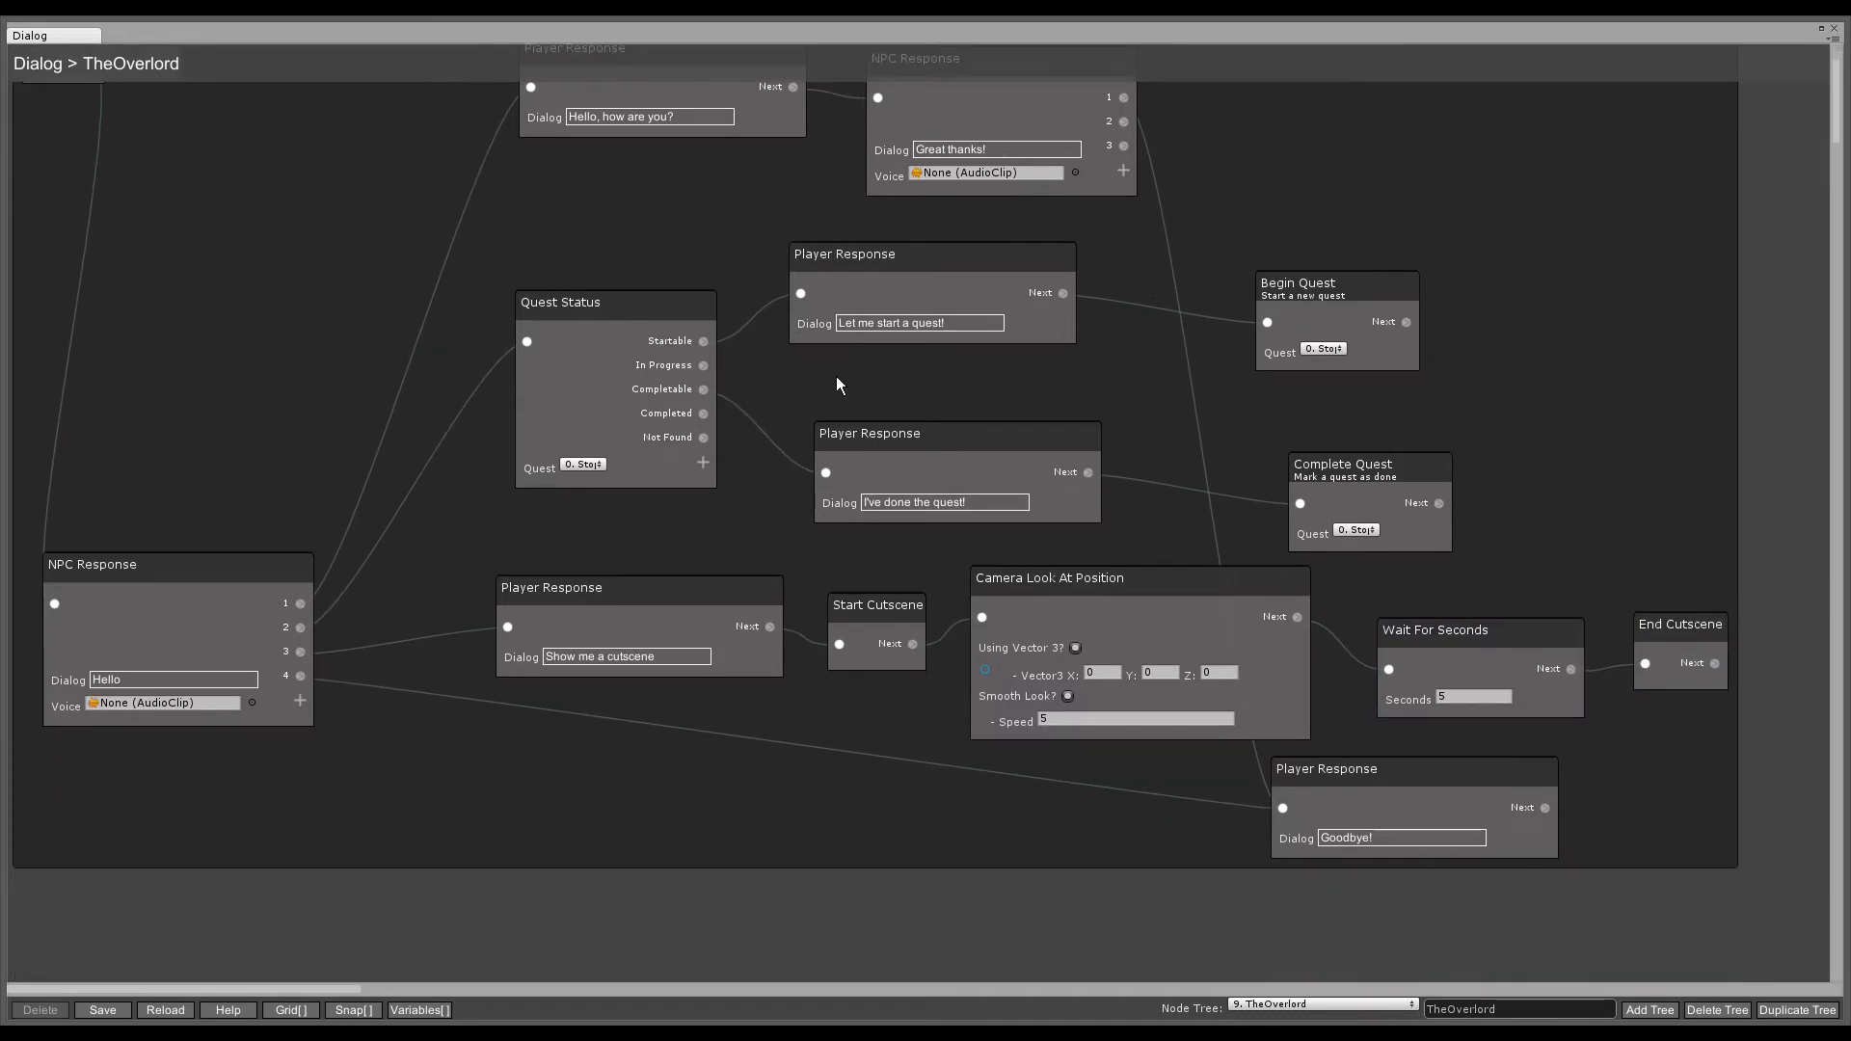
{"action": "scroll", "coordinate": [828, 388], "scroll_direction": "up", "scroll_amount": 3}
{"action": "scroll", "coordinate": [781, 444], "scroll_direction": "down", "scroll_amount": 1}
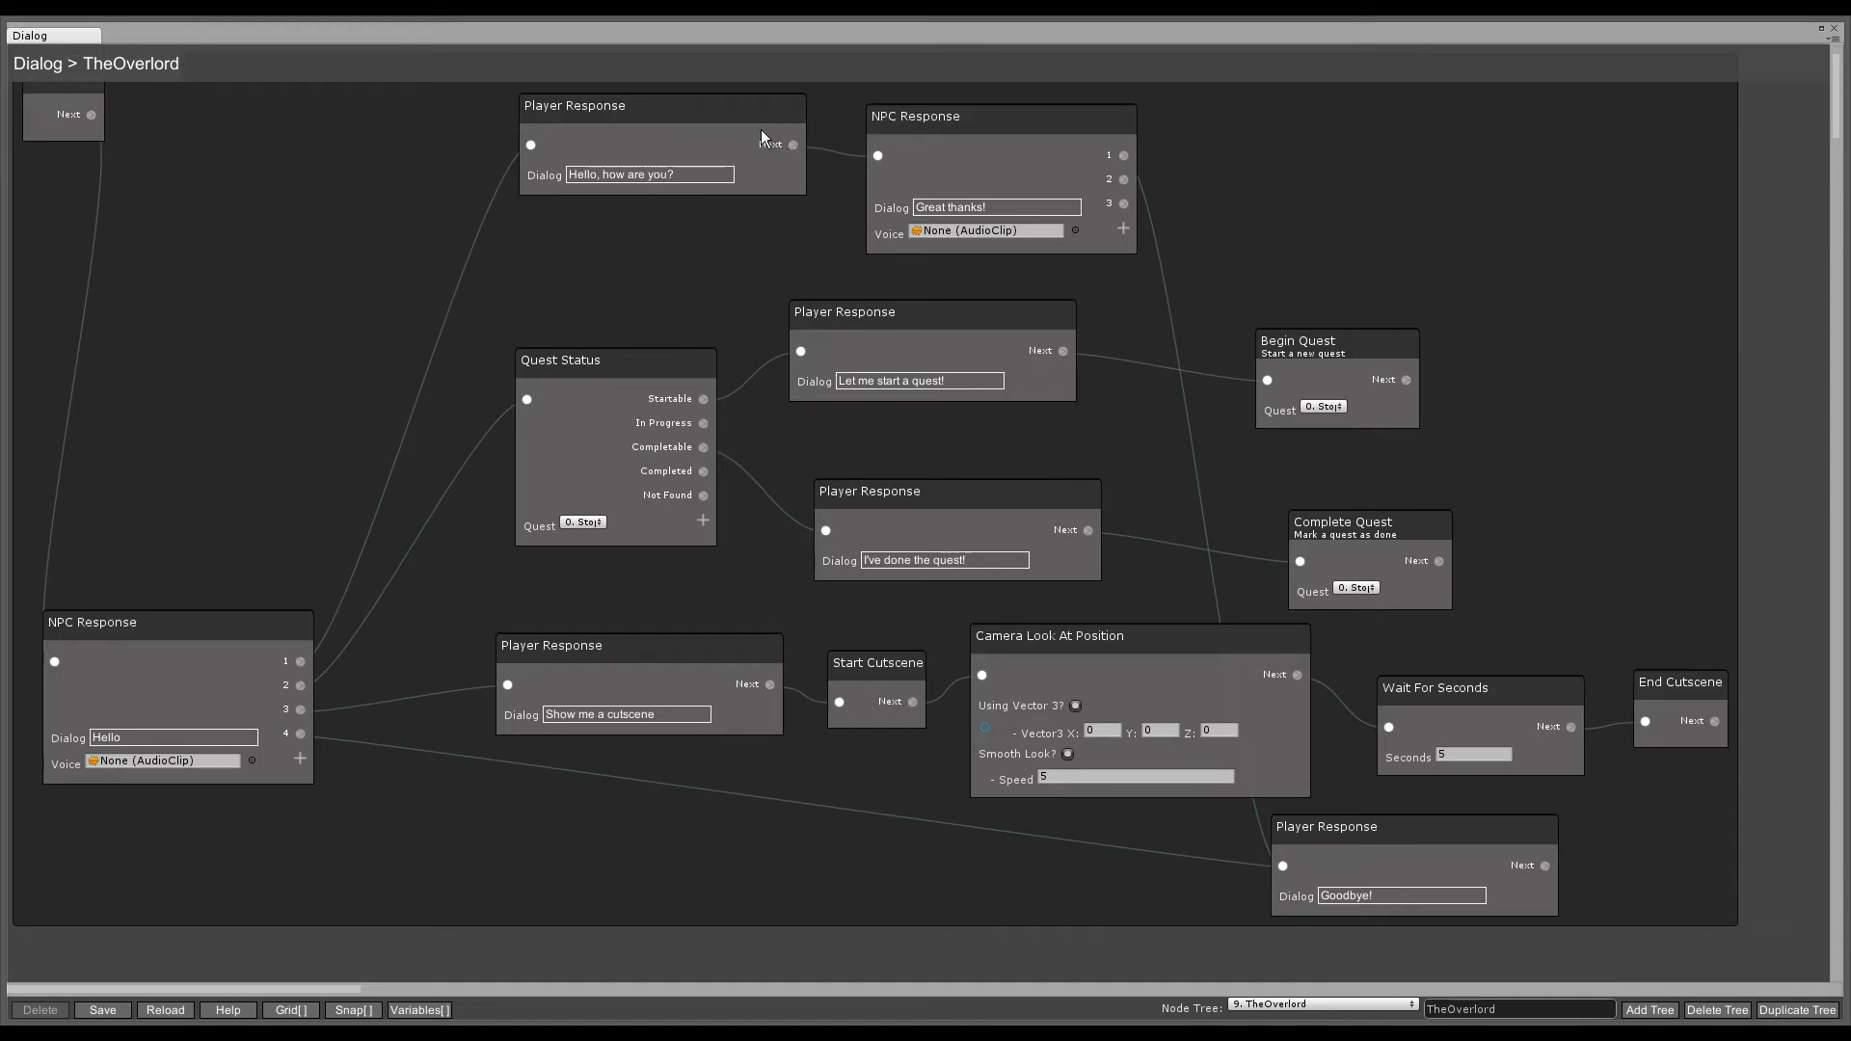
- Review the dialog's response, NPC, Goodbye and Quest Status nodes, then restore the editor window
{"action": "left_click", "coordinate": [658, 113]}
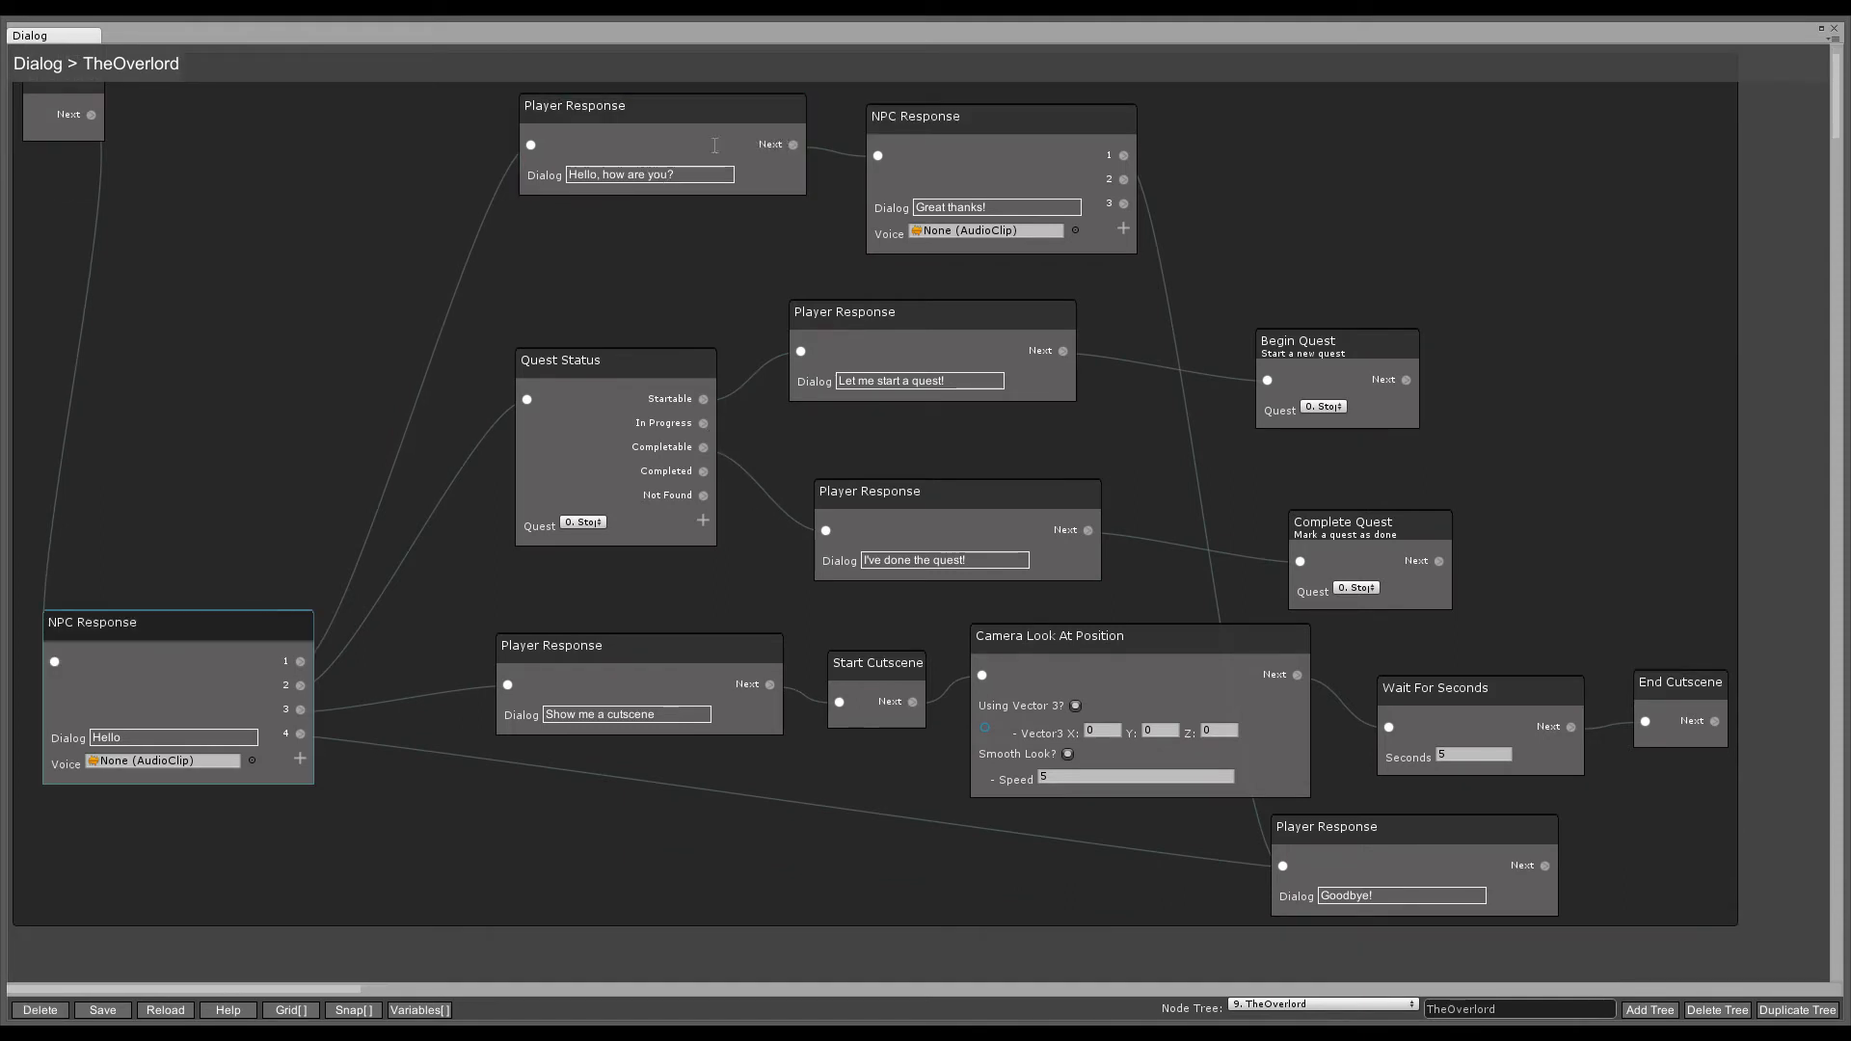
{"action": "left_click", "coordinate": [1011, 147]}
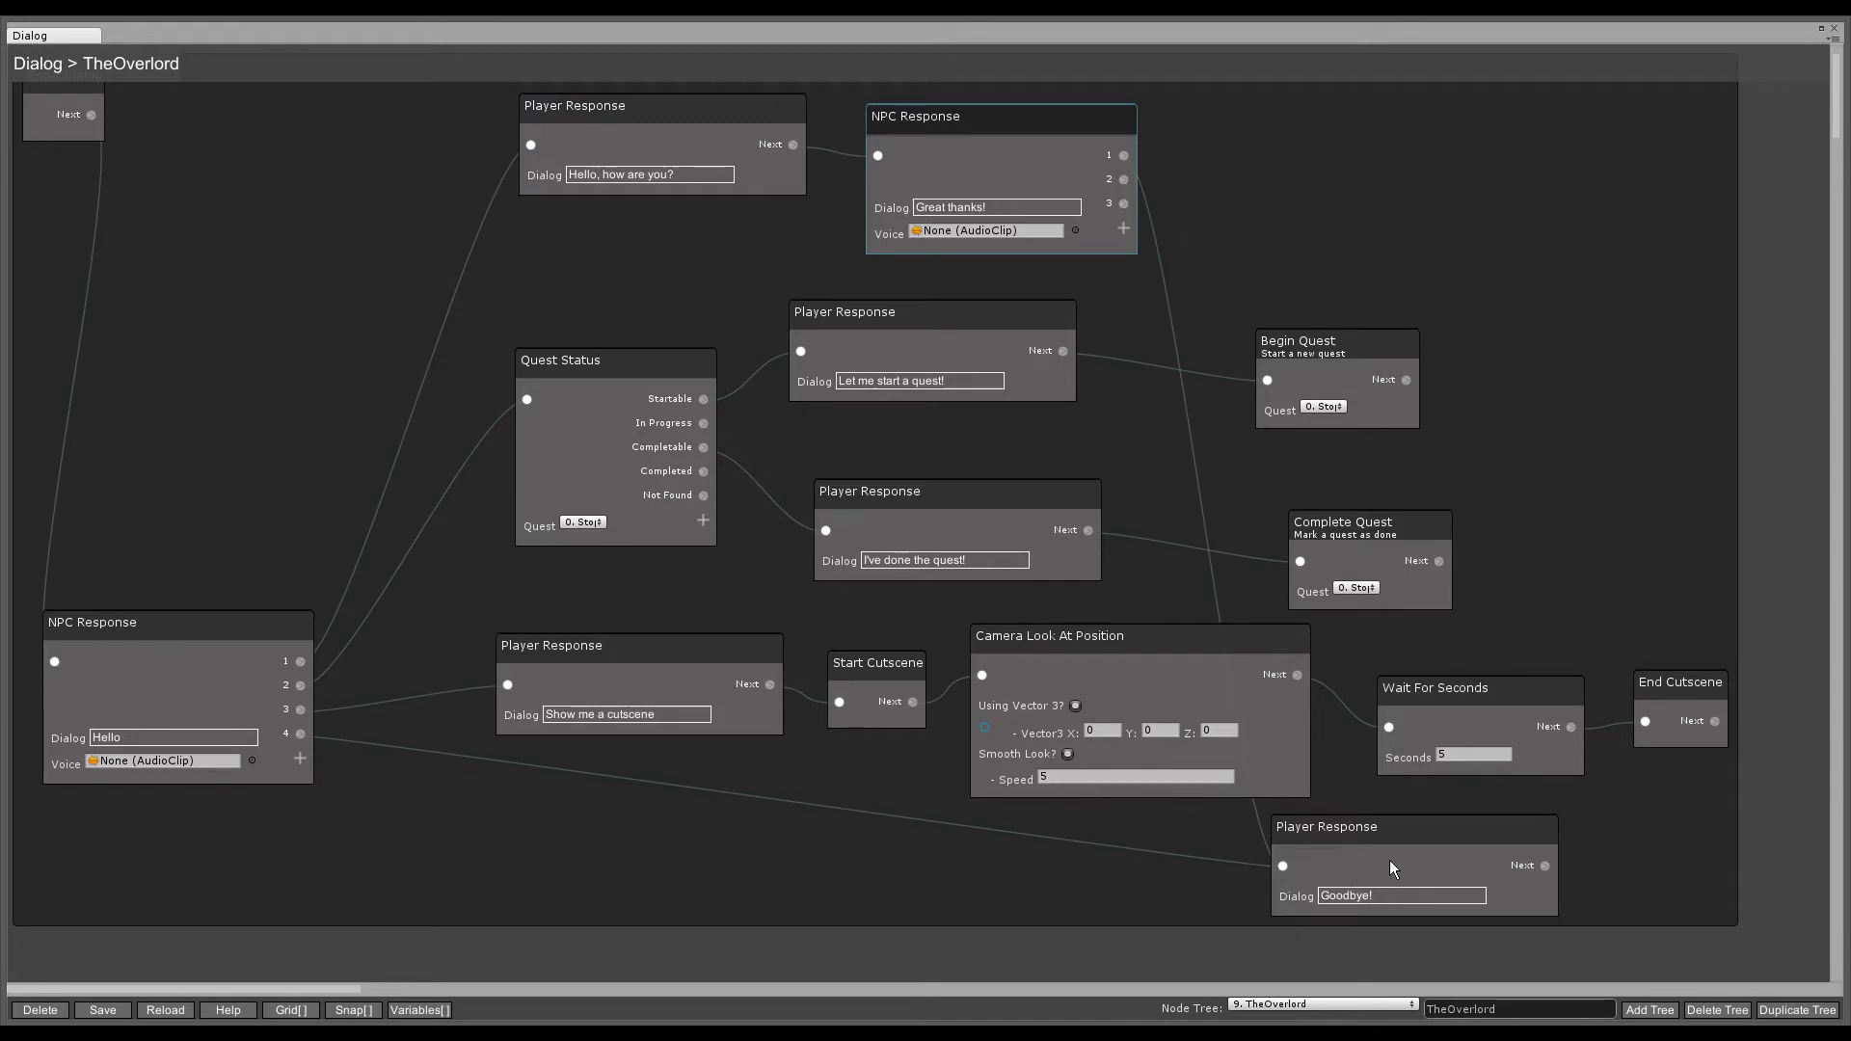
{"action": "left_click", "coordinate": [1436, 865]}
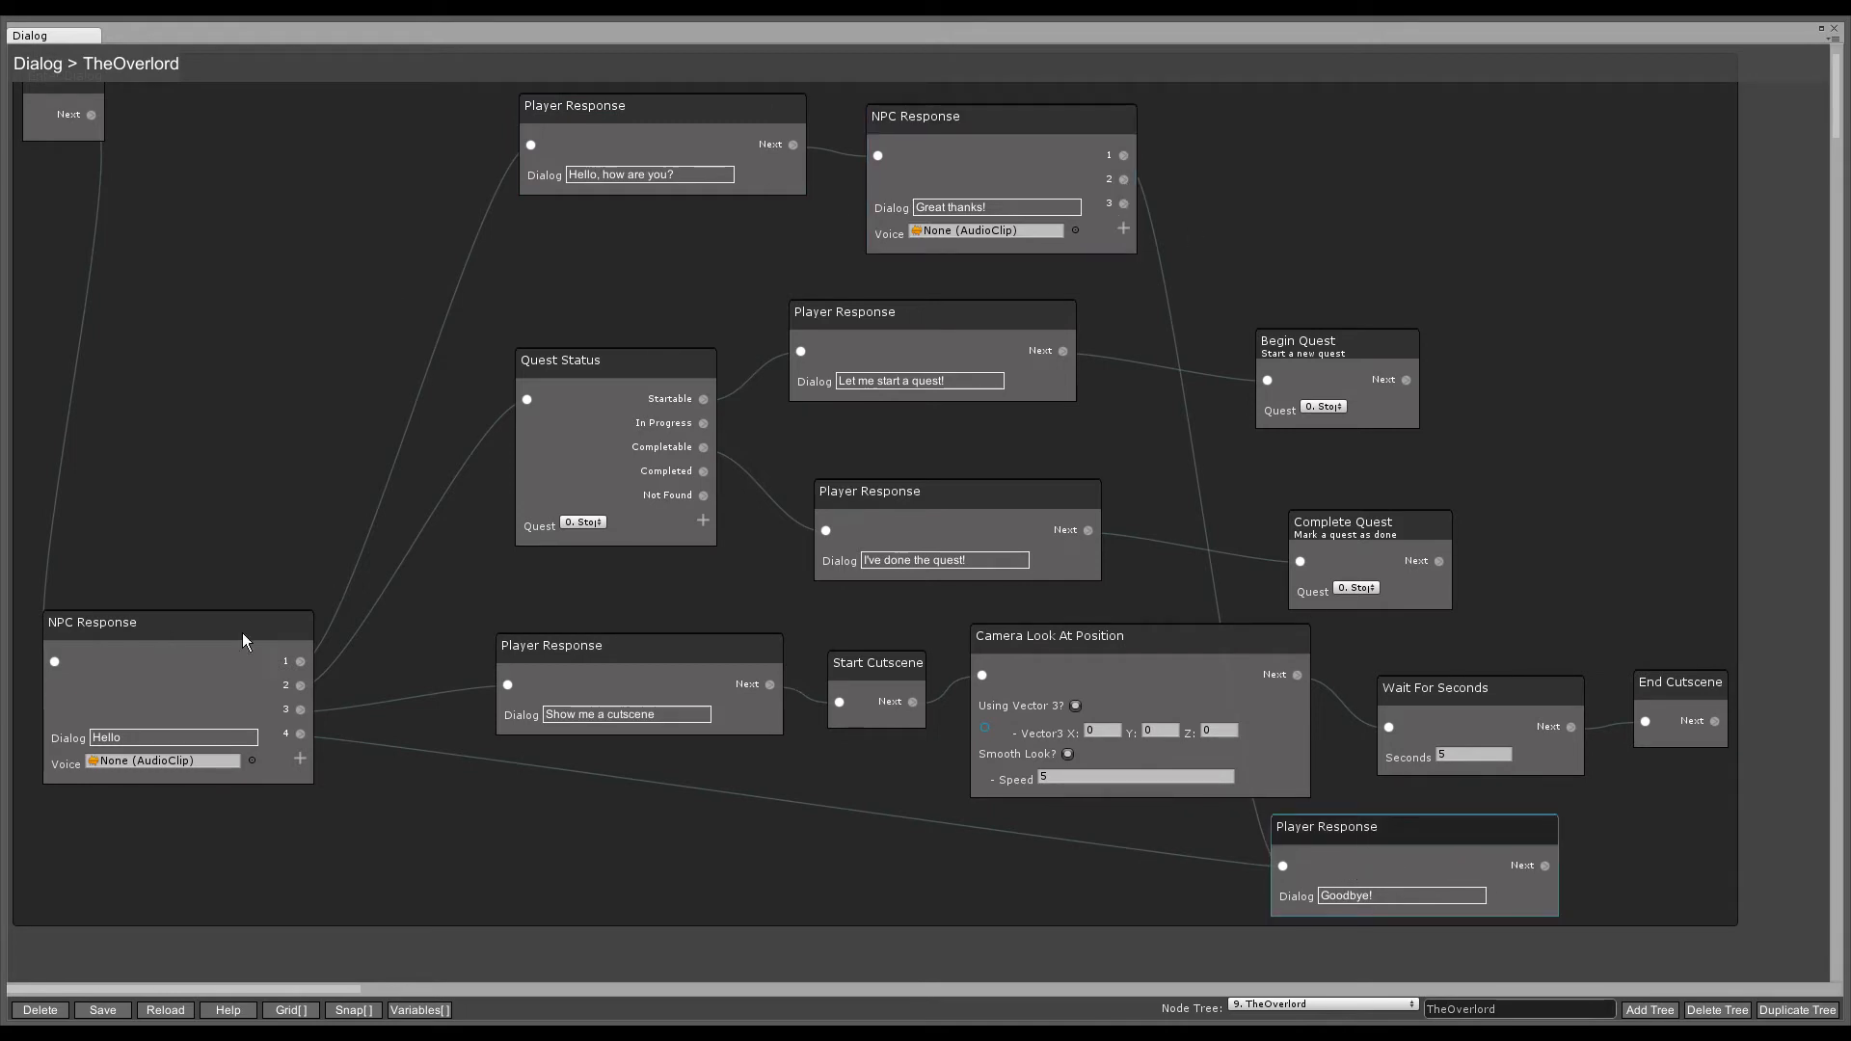
{"action": "left_click", "coordinate": [583, 385]}
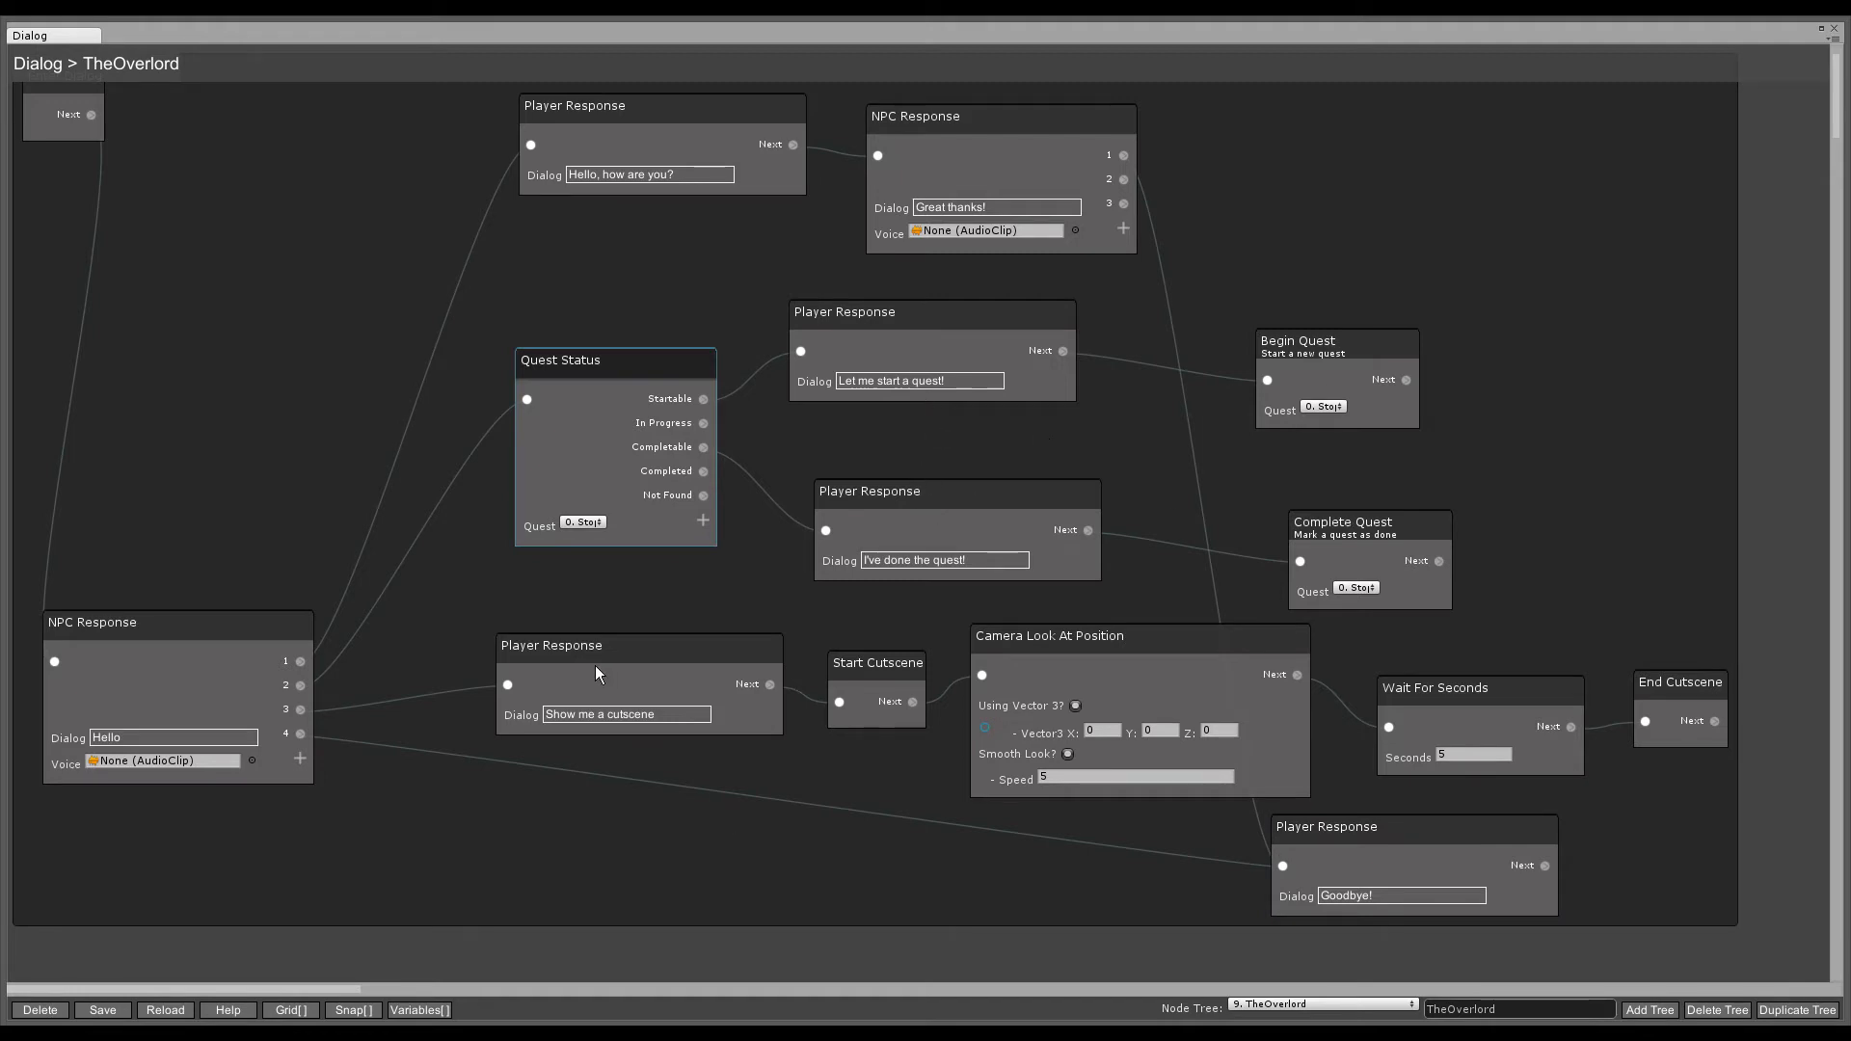
{"action": "left_click", "coordinate": [632, 677]}
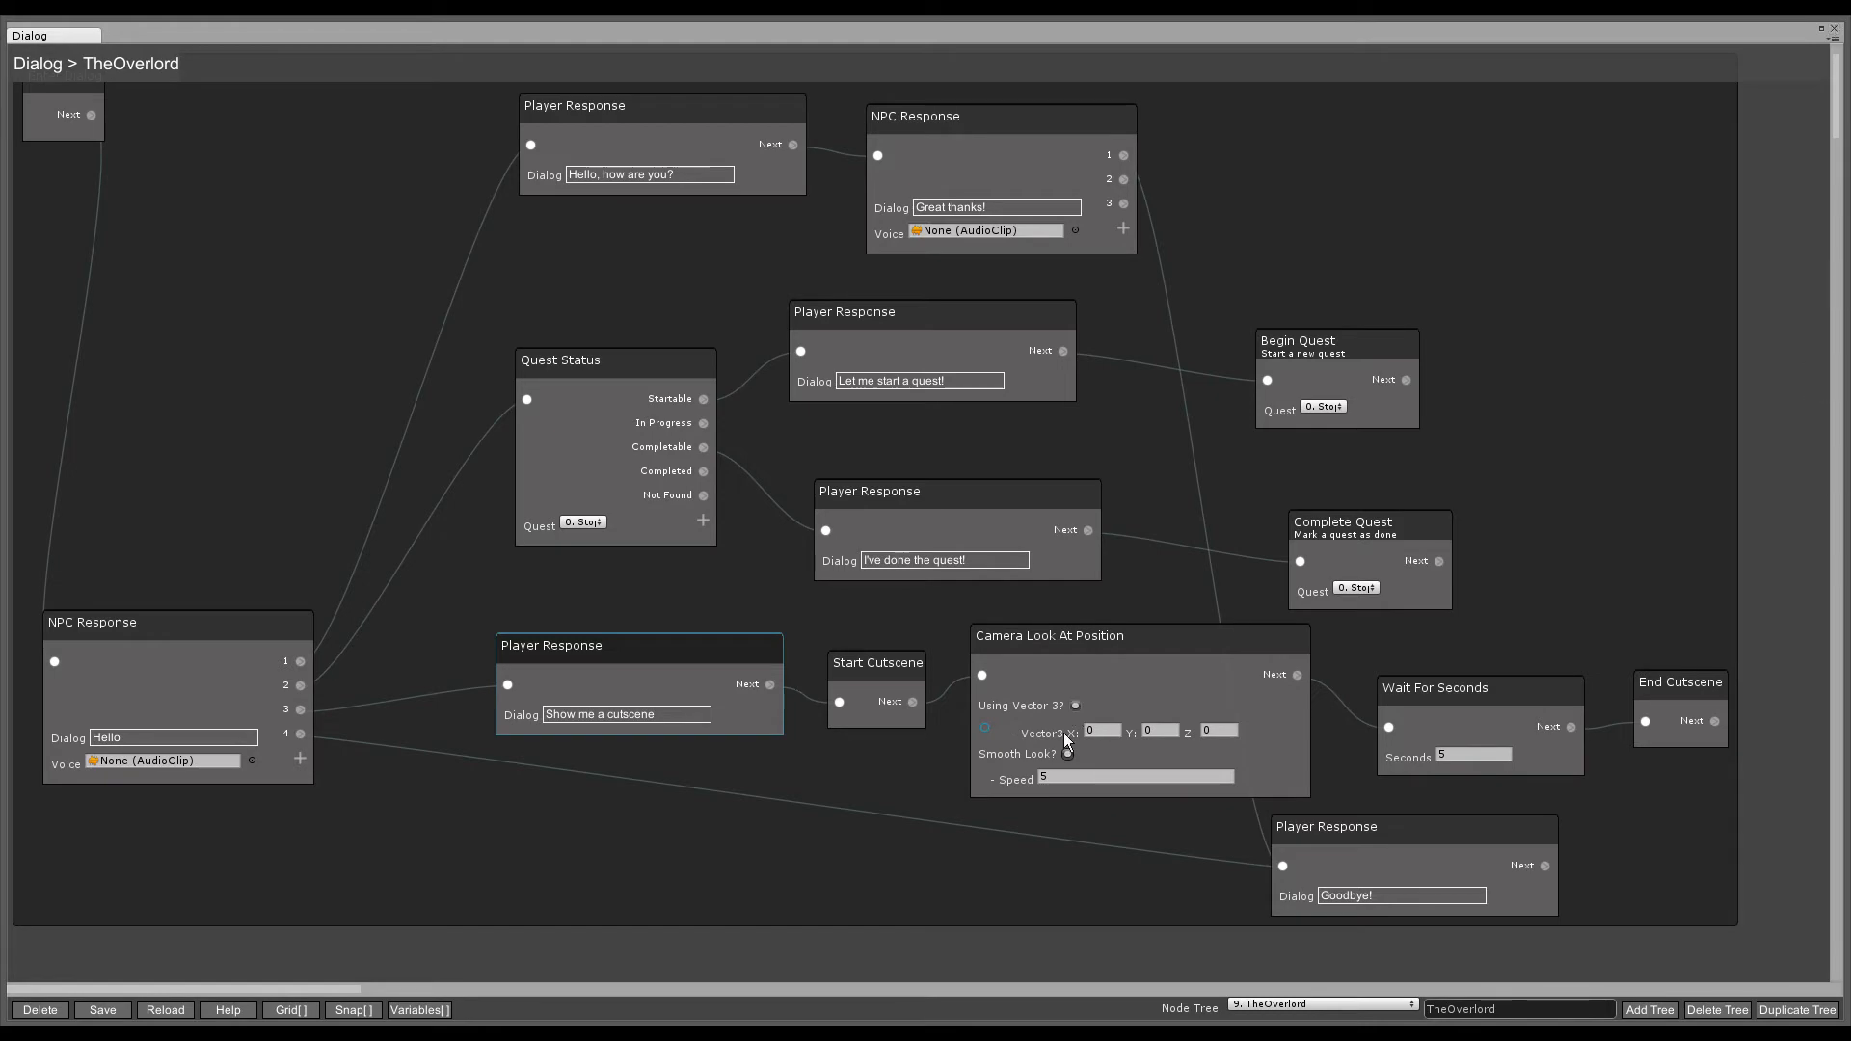
{"action": "left_click", "coordinate": [1821, 28]}
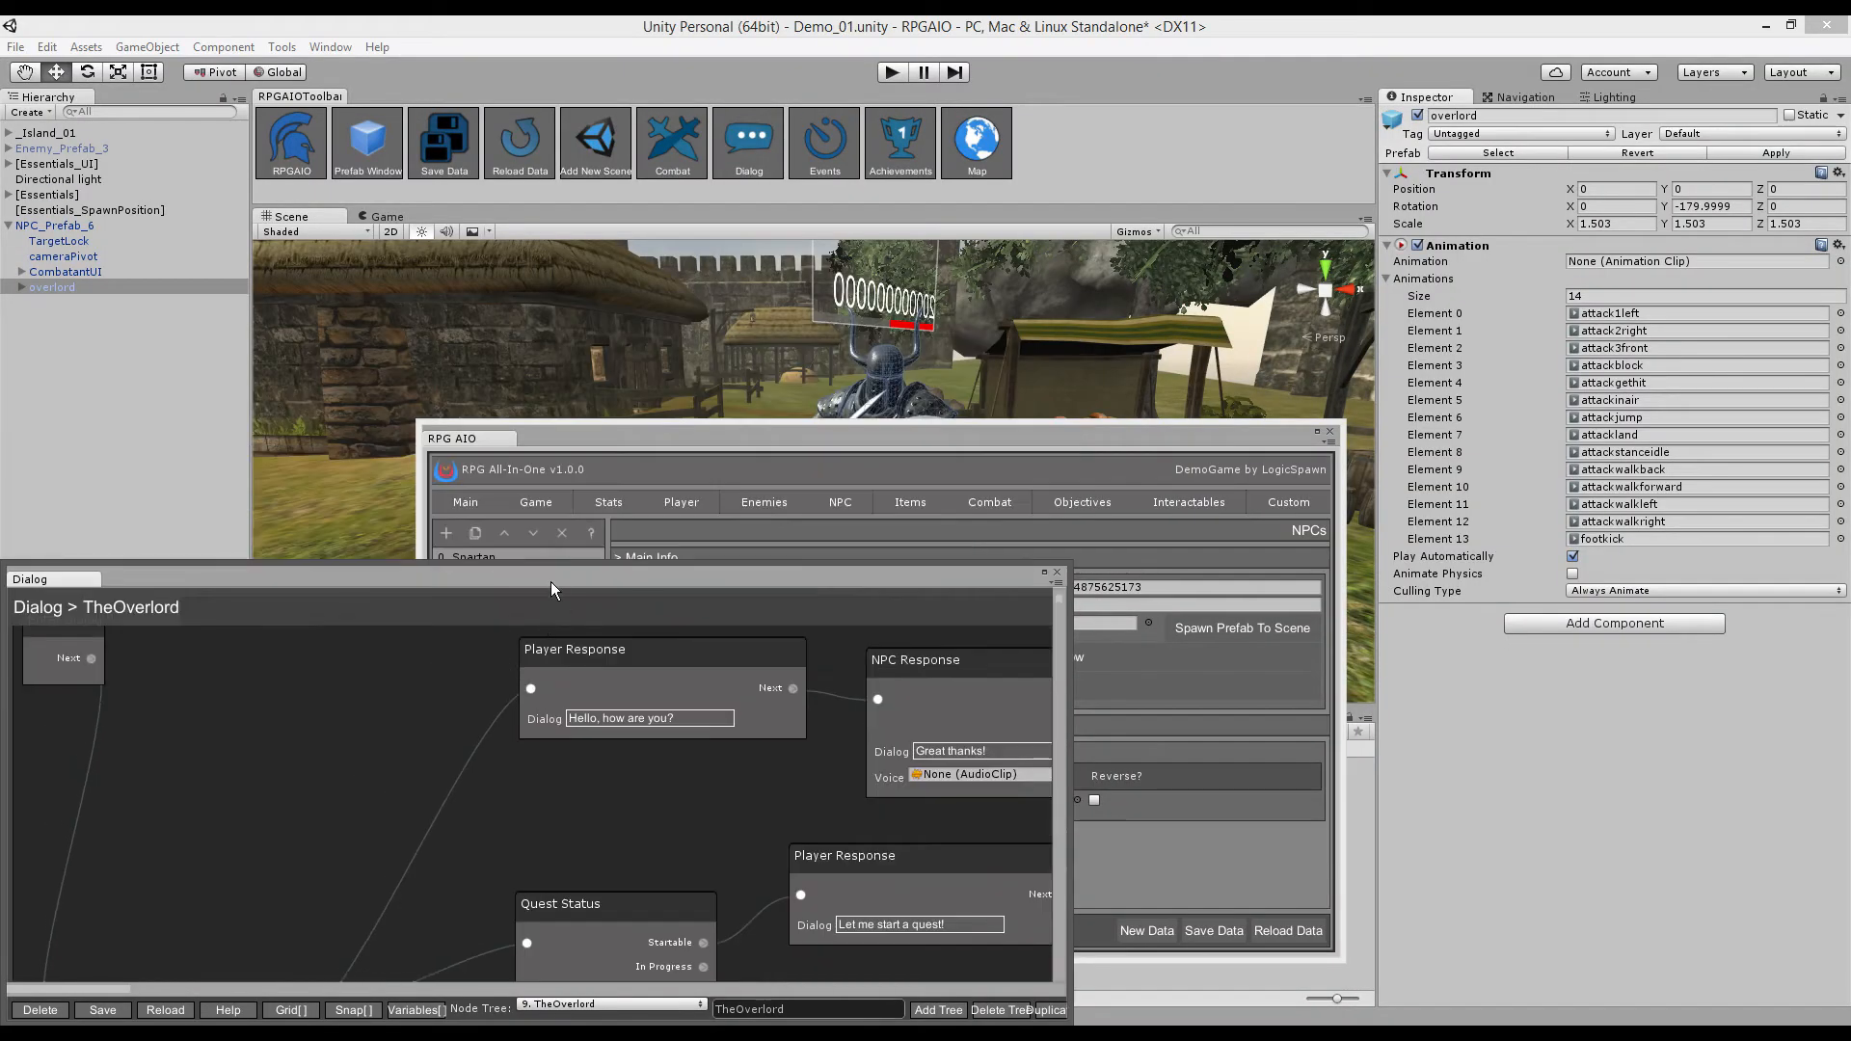
- Move the dialog and RPG AIO windows aside and aim the scene view through the castle archway
{"action": "left_click_drag", "start_coordinate": [552, 582], "coordinate": [951, 663]}
{"action": "left_click_drag", "start_coordinate": [935, 437], "coordinate": [923, 744]}
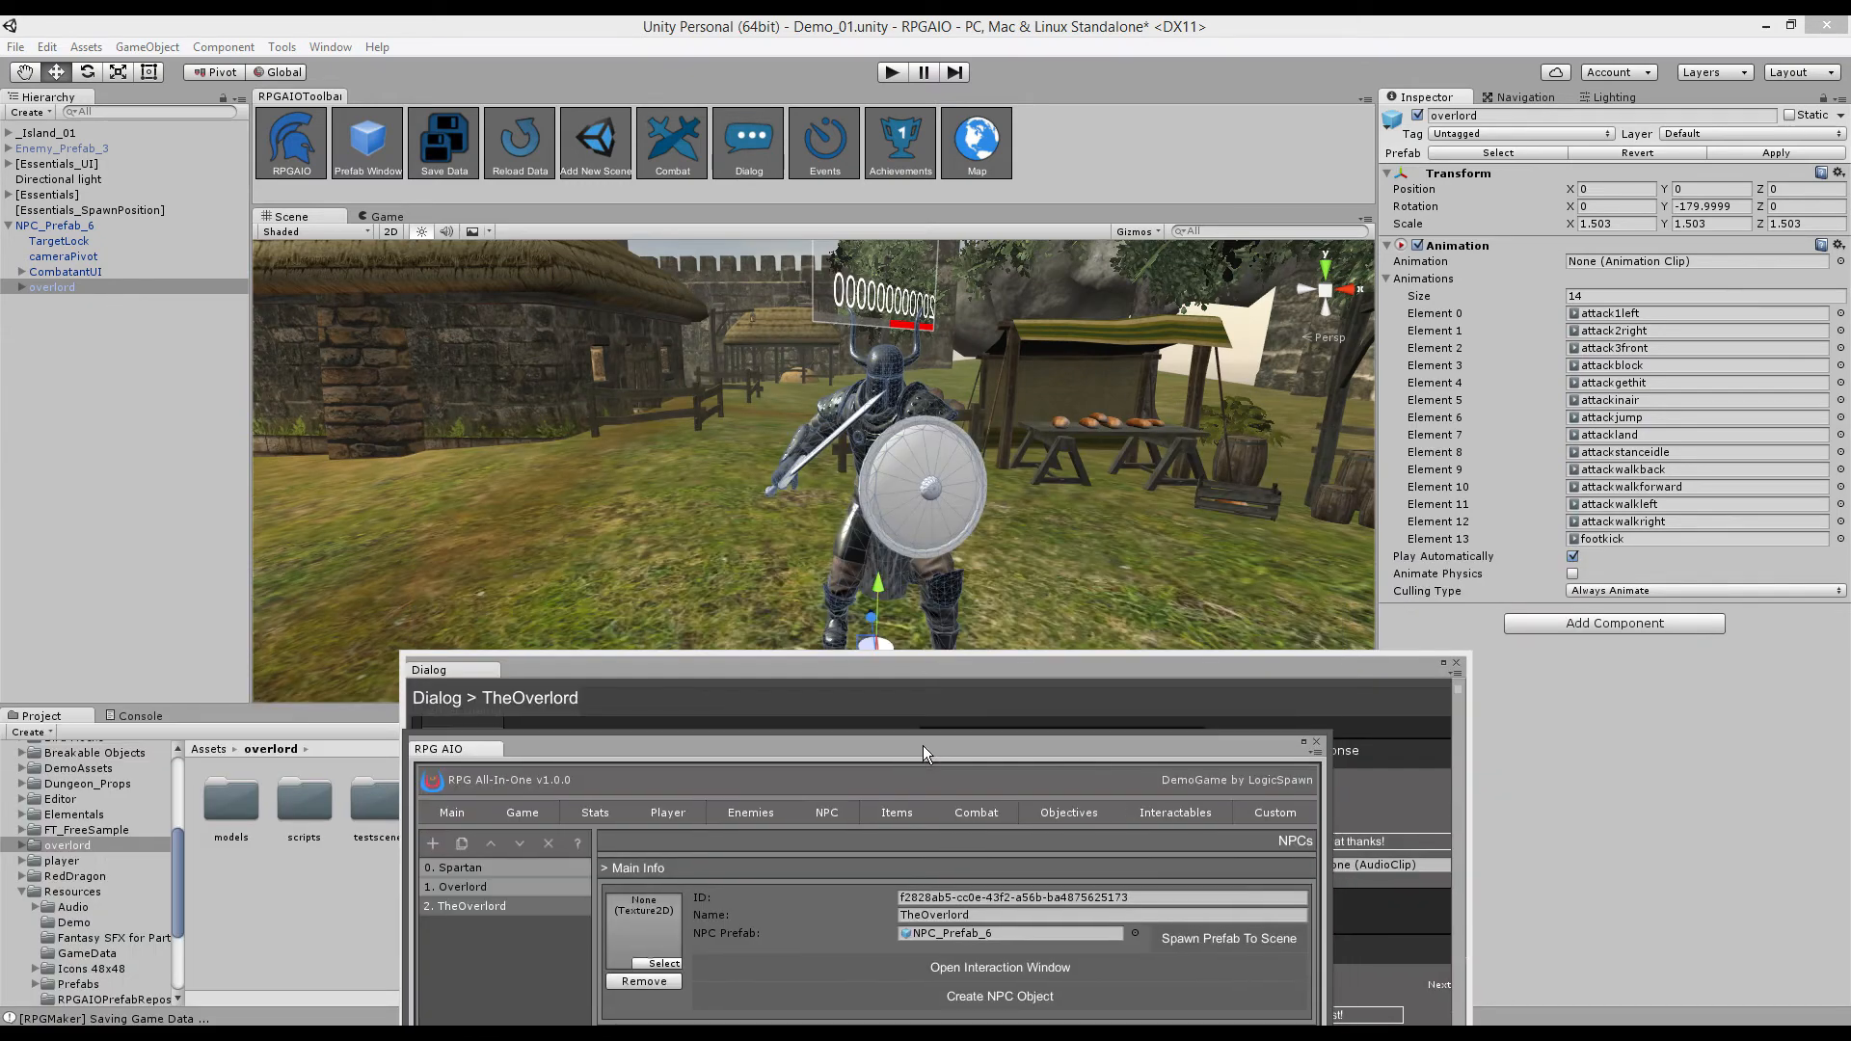
{"action": "right_click_drag", "start_coordinate": [628, 455], "coordinate": [537, 389]}
{"action": "right_click_drag", "start_coordinate": [825, 431], "coordinate": [801, 399]}
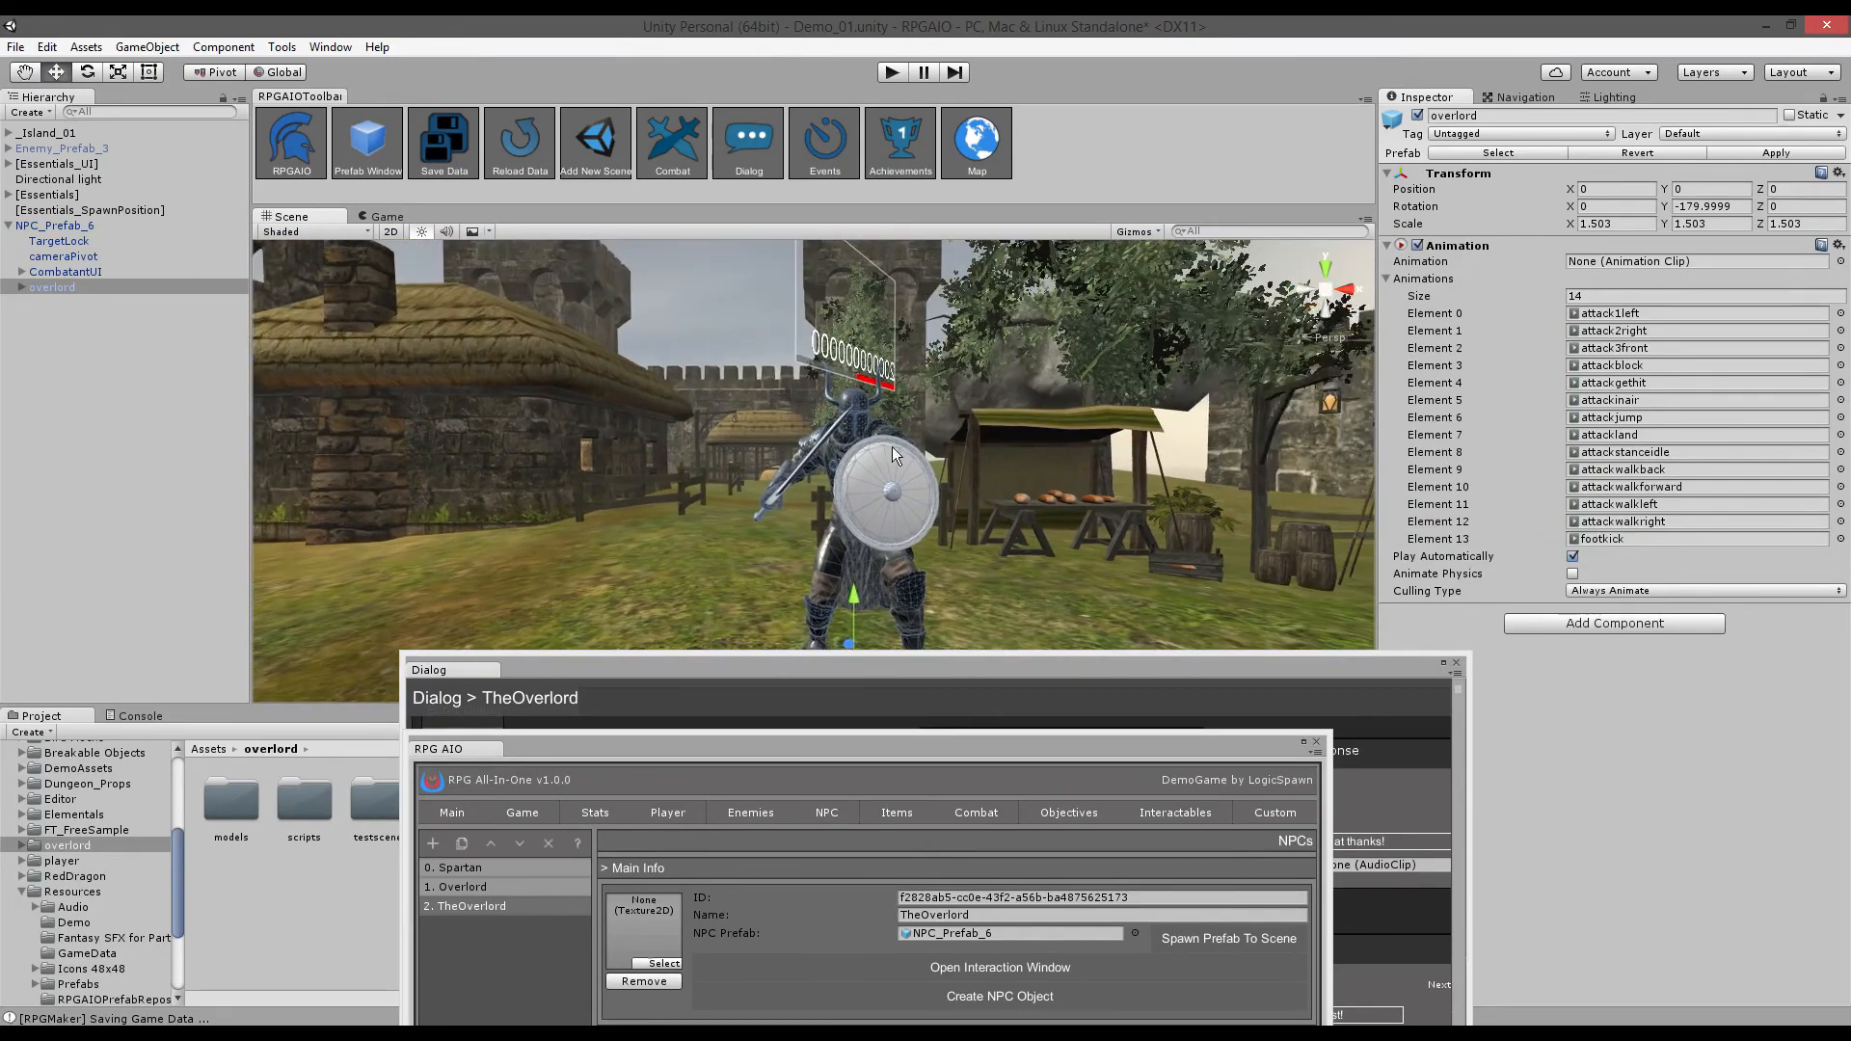
{"action": "right_click_drag", "start_coordinate": [895, 456], "coordinate": [815, 536]}
{"action": "key", "text": "w"}
{"action": "key", "text": "s"}
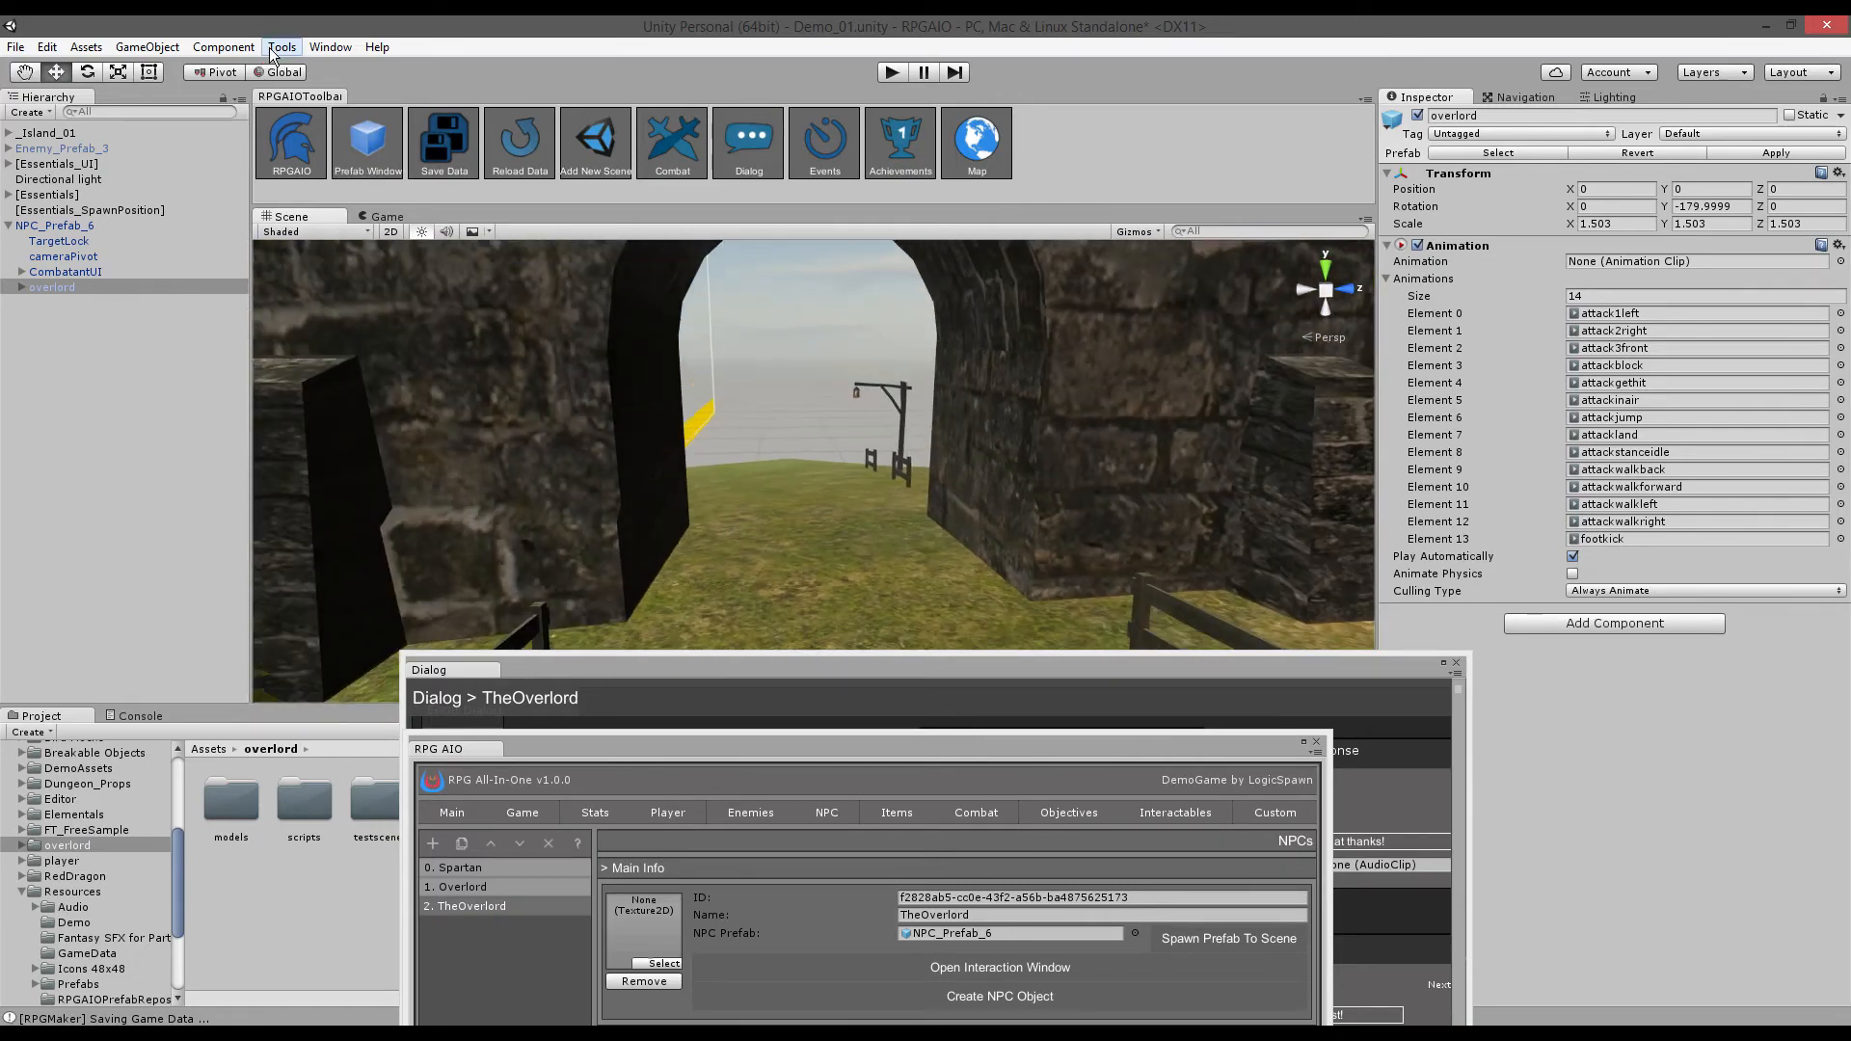
- Open the GameObject creation menu and shift the dialog editor to uncover the scene
{"action": "left_click", "coordinate": [148, 47]}
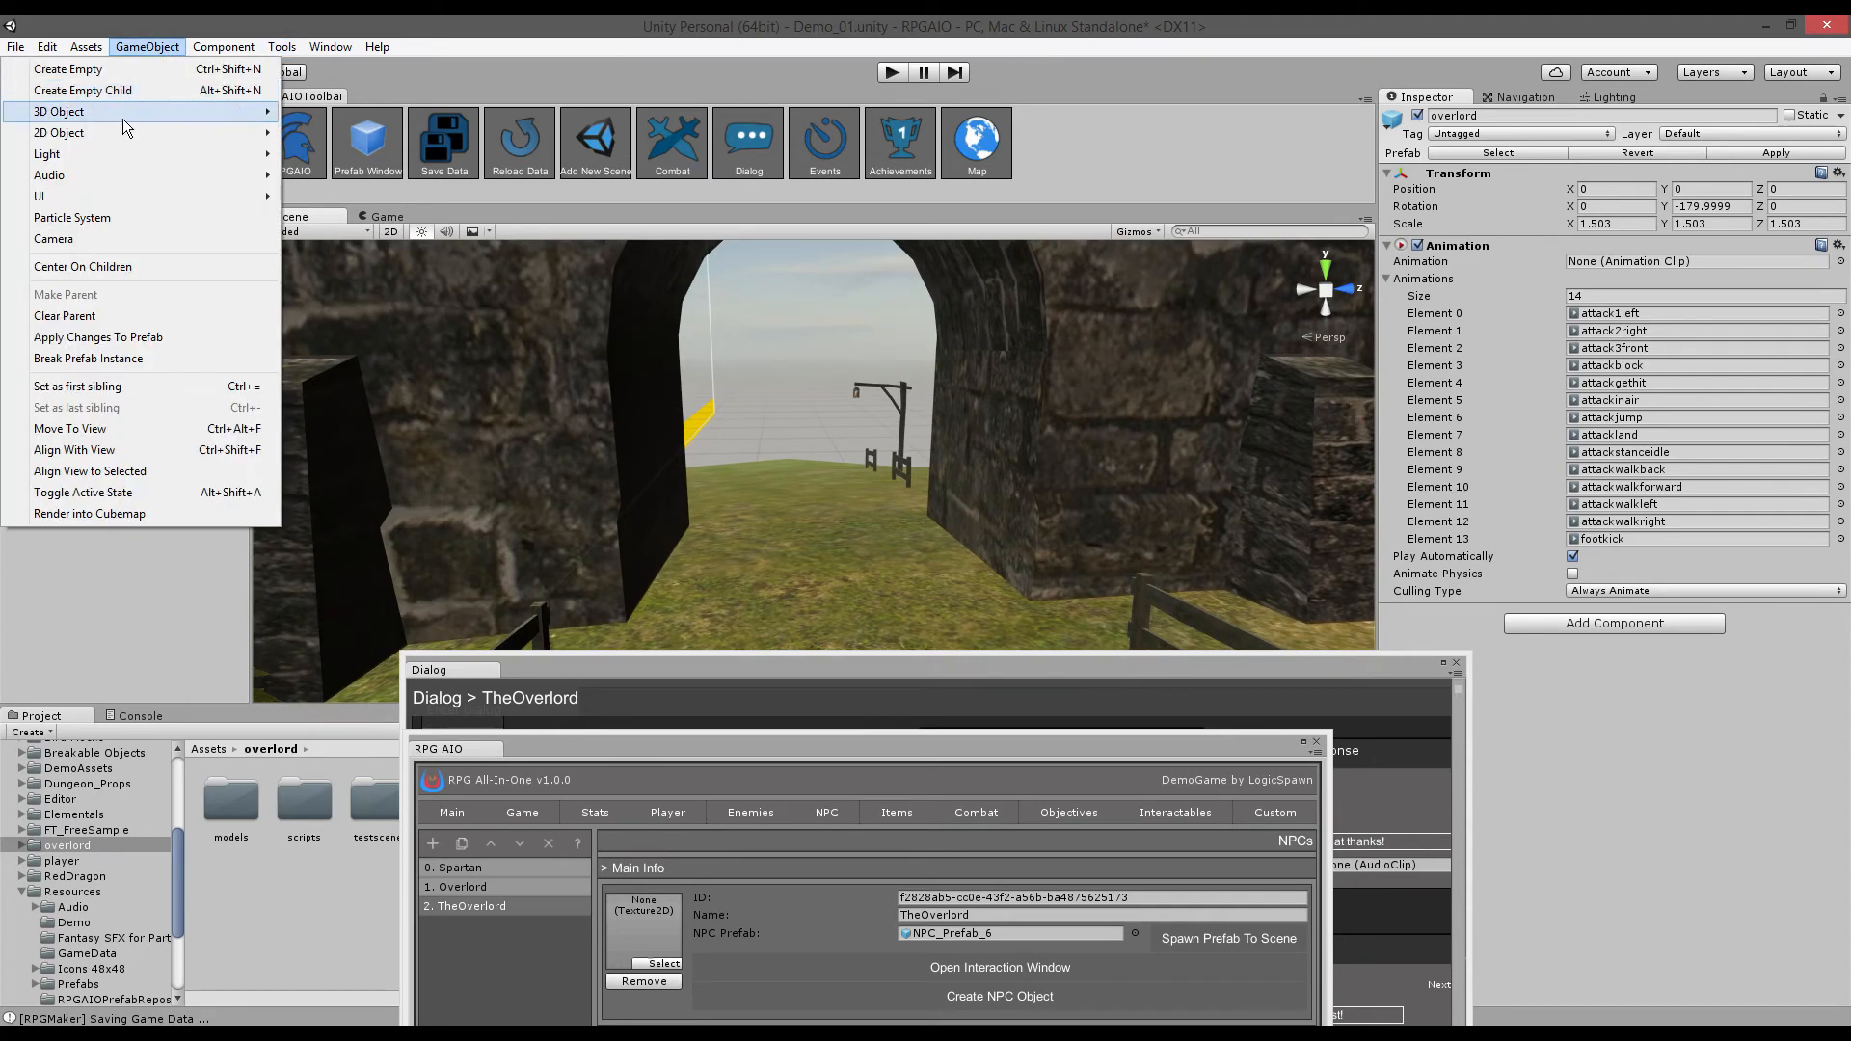
{"action": "mouse_move", "coordinate": [123, 113]}
{"action": "left_click_drag", "start_coordinate": [836, 667], "coordinate": [803, 420]}
{"action": "left_click_drag", "start_coordinate": [484, 836], "coordinate": [570, 832]}
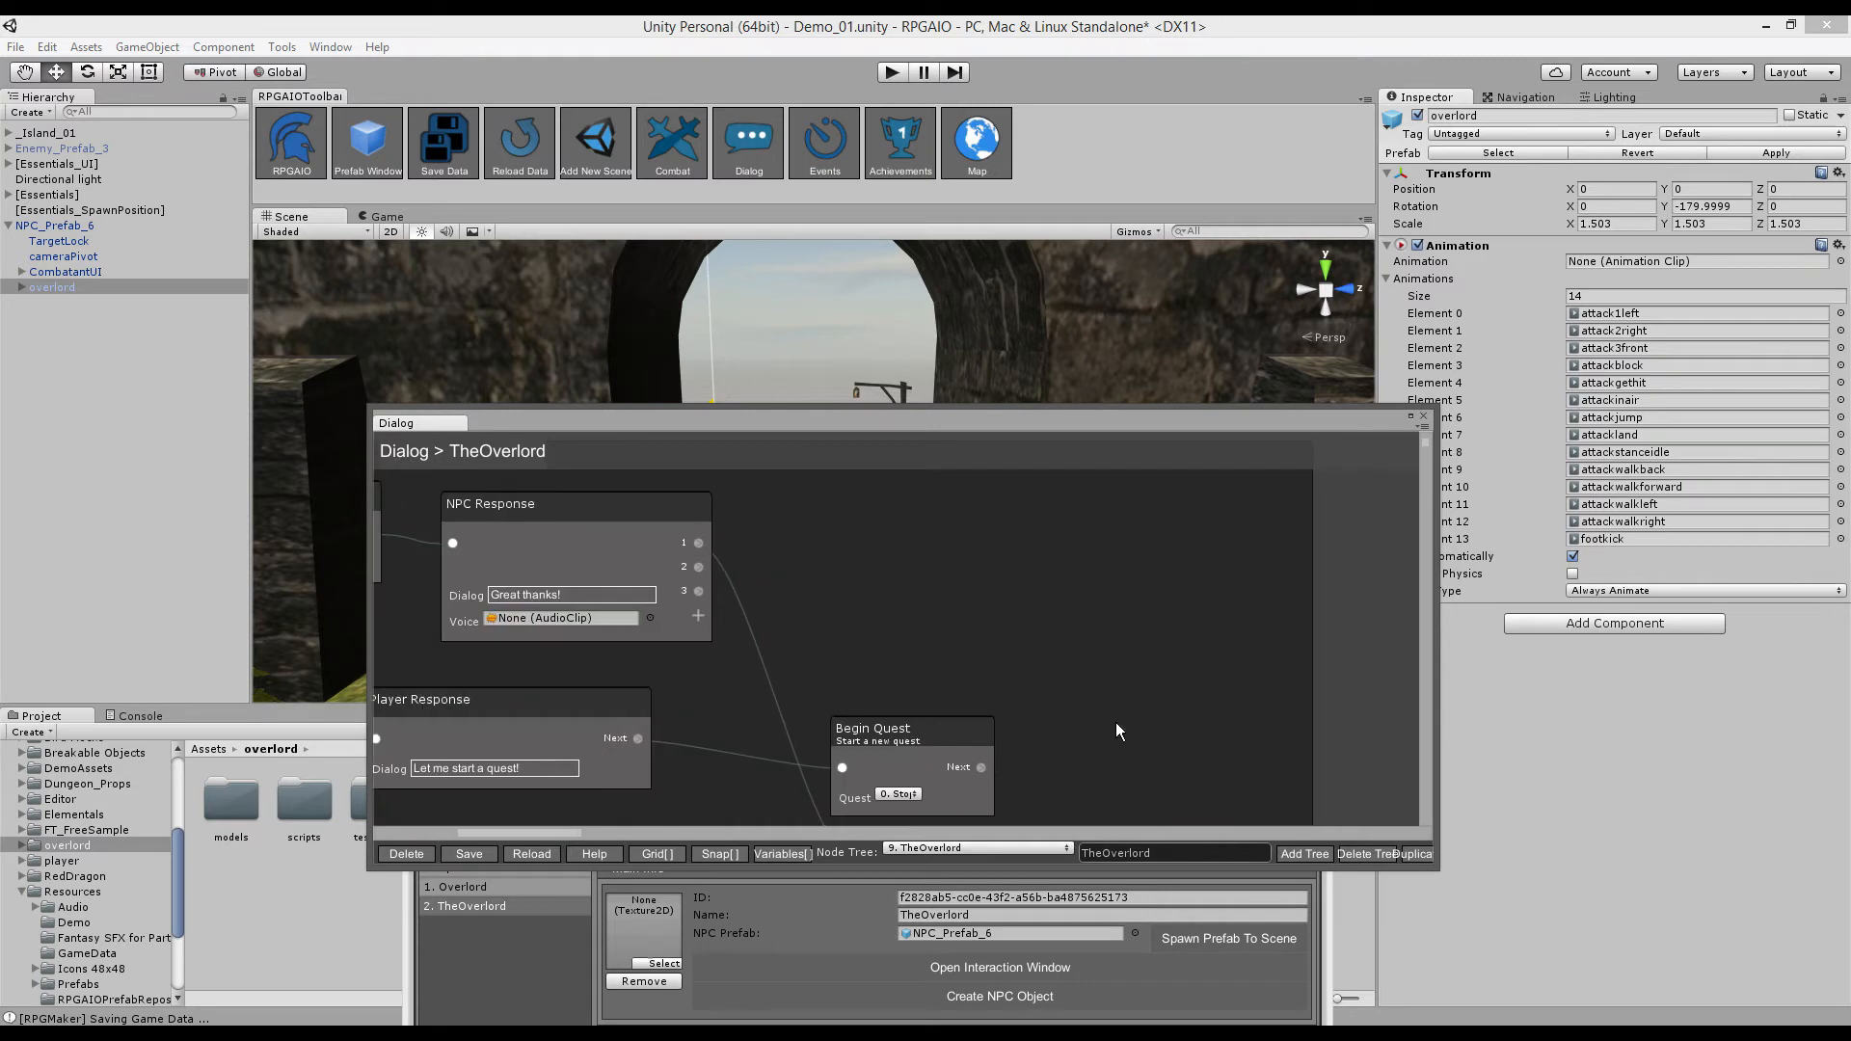
{"action": "scroll", "coordinate": [1020, 609], "scroll_direction": "down", "scroll_amount": 10}
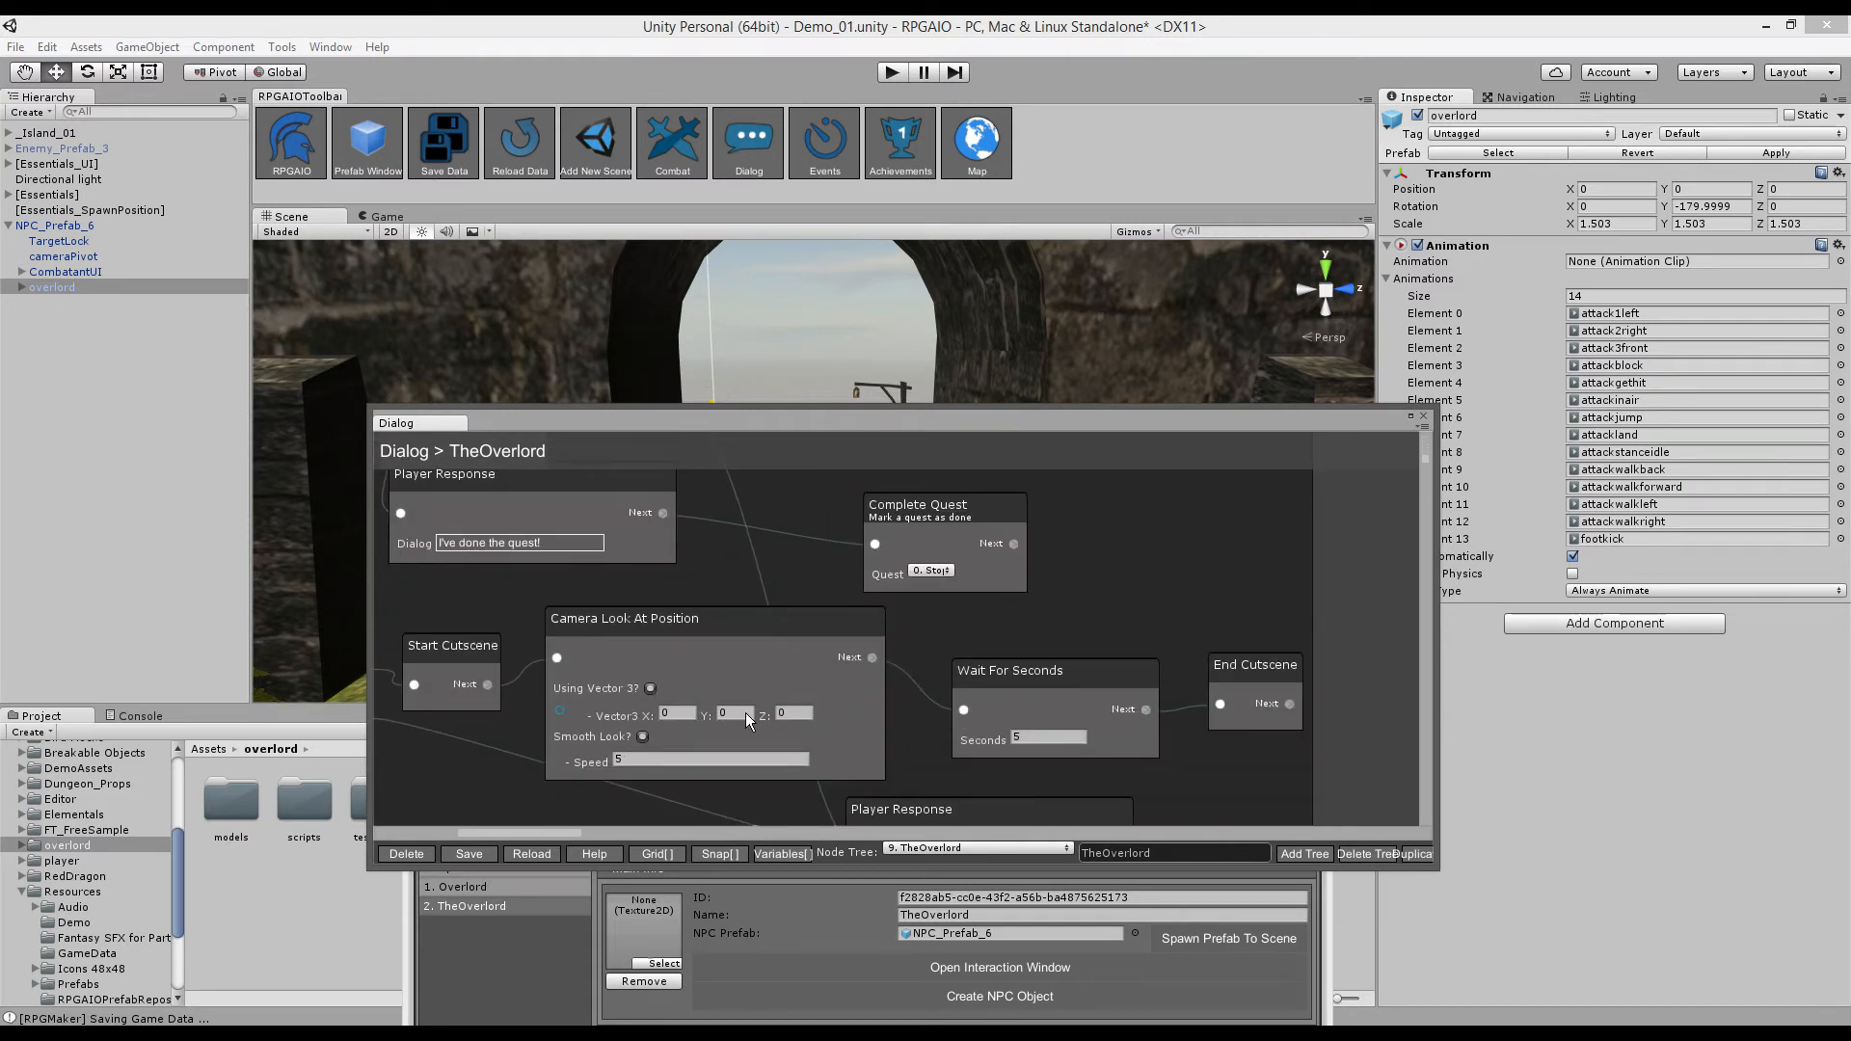
{"action": "left_click_drag", "start_coordinate": [800, 459], "coordinate": [778, 697]}
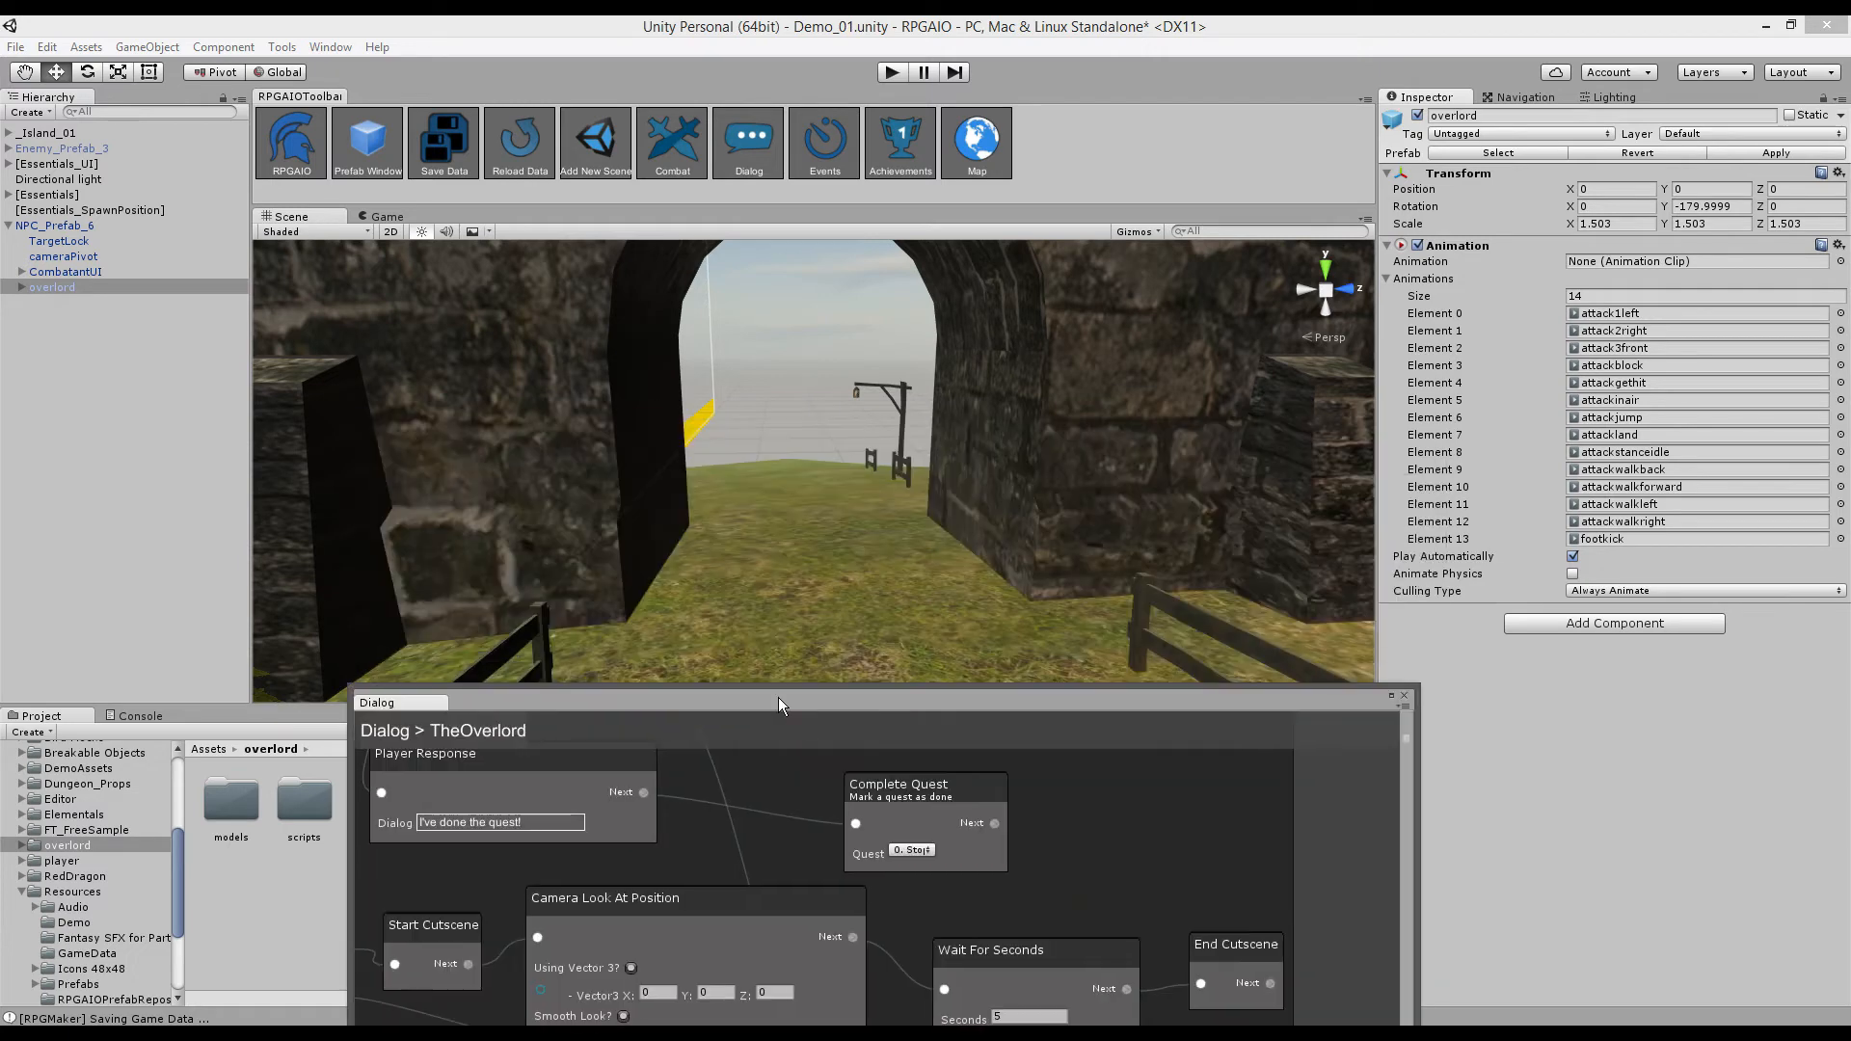
- Create a cube and place it in the castle archway at Y 12.22, Z 14.1
{"action": "left_click", "coordinate": [176, 47]}
{"action": "mouse_move", "coordinate": [163, 111]}
{"action": "left_click", "coordinate": [318, 111]}
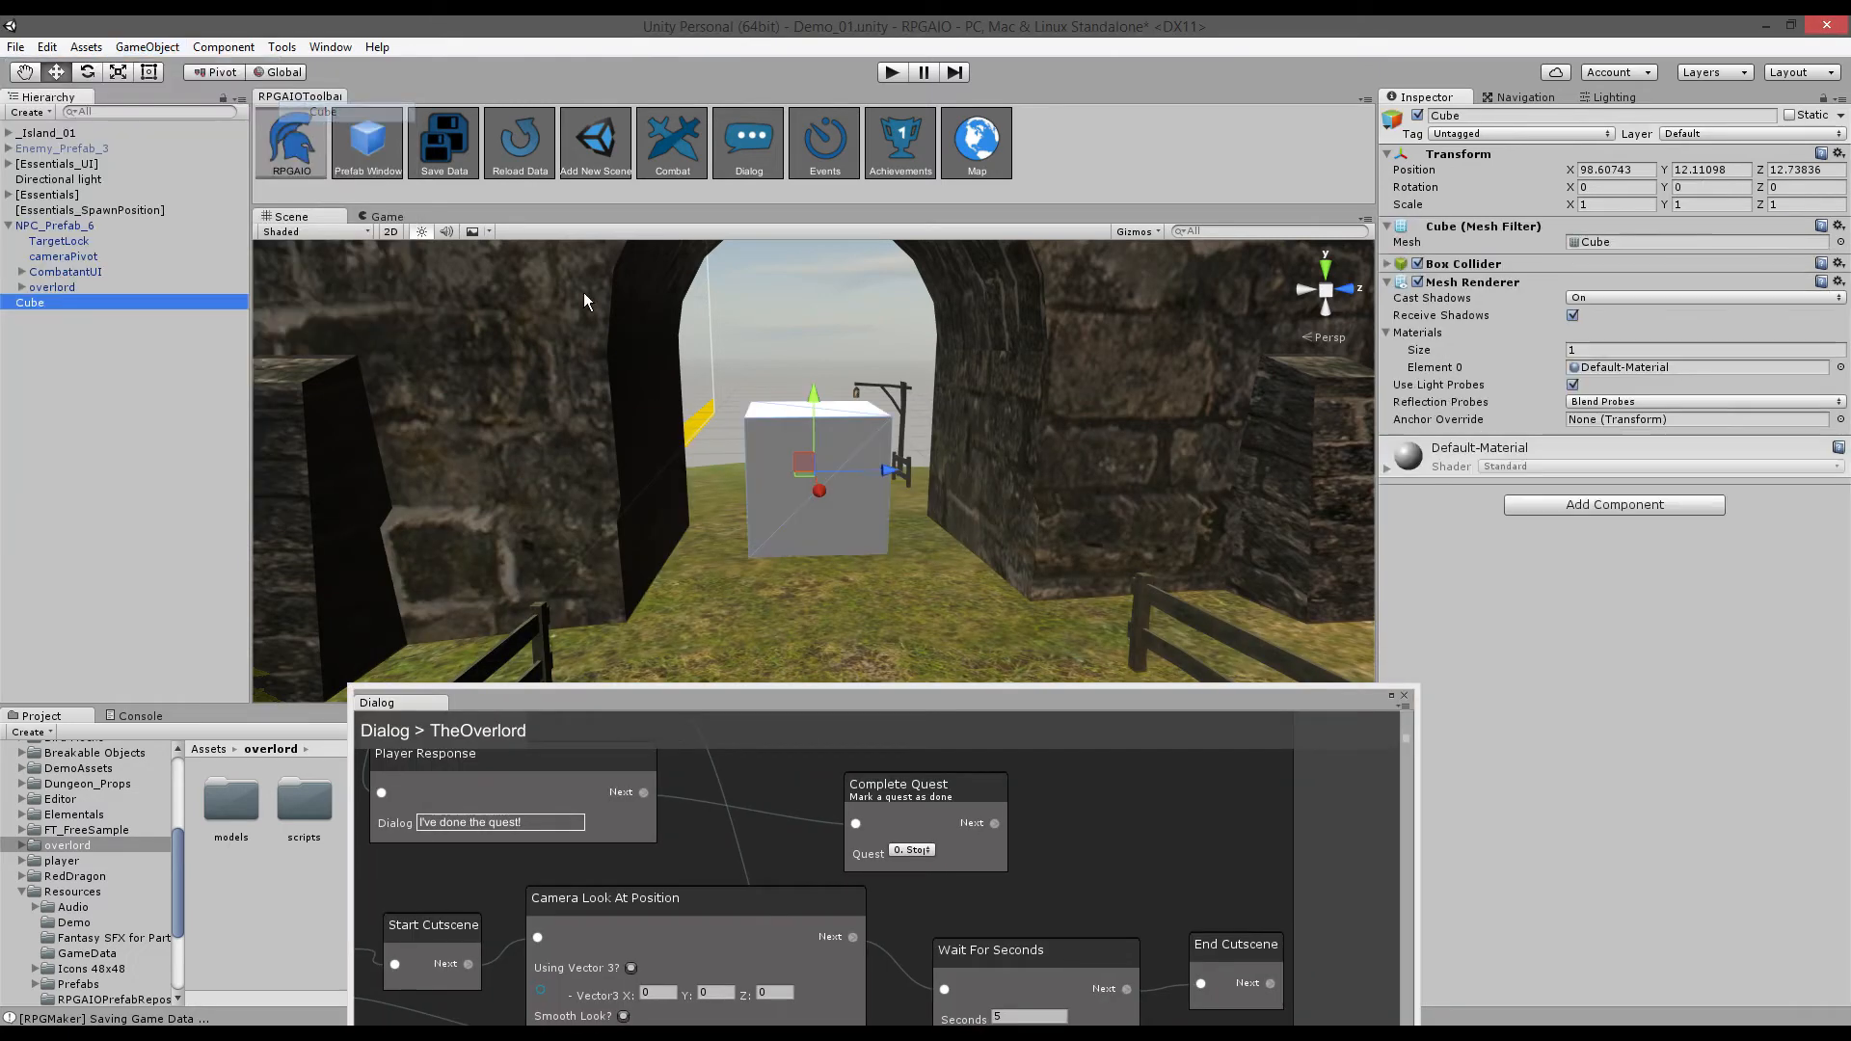
{"action": "left_click_drag", "start_coordinate": [823, 402], "coordinate": [824, 563]}
{"action": "key", "text": "ctrl+z"}
{"action": "right_click_drag", "start_coordinate": [986, 511], "coordinate": [819, 505]}
{"action": "left_click_drag", "start_coordinate": [732, 336], "coordinate": [734, 369]}
{"action": "left_click_drag", "start_coordinate": [797, 458], "coordinate": [852, 490]}
{"action": "left_click_drag", "start_coordinate": [802, 397], "coordinate": [804, 356]}
{"action": "key", "text": "a"}
{"action": "right_click_drag", "start_coordinate": [832, 469], "coordinate": [884, 471]}
{"action": "key", "text": "s"}
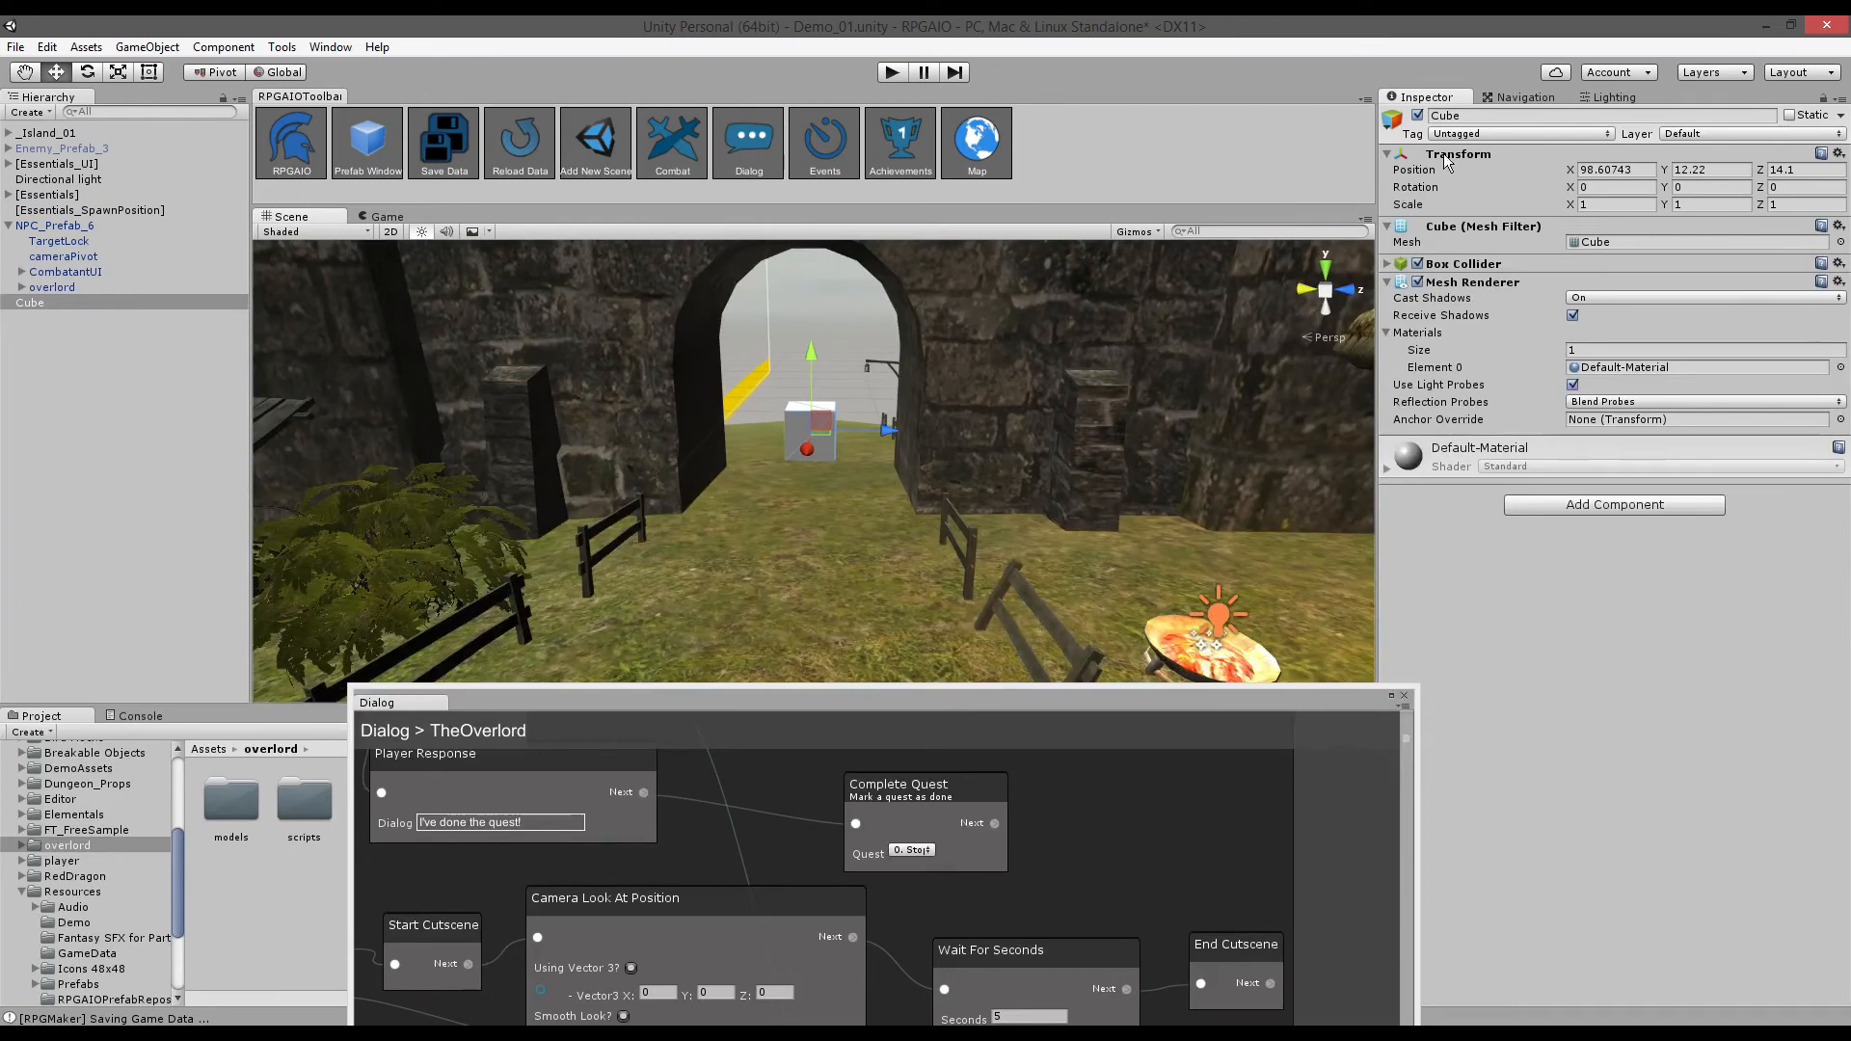
- Rename the cube Cutscene01_Cube and bring the dialog editor back into view
{"action": "left_click", "coordinate": [1477, 117]}
{"action": "type", "text": "cUT"}
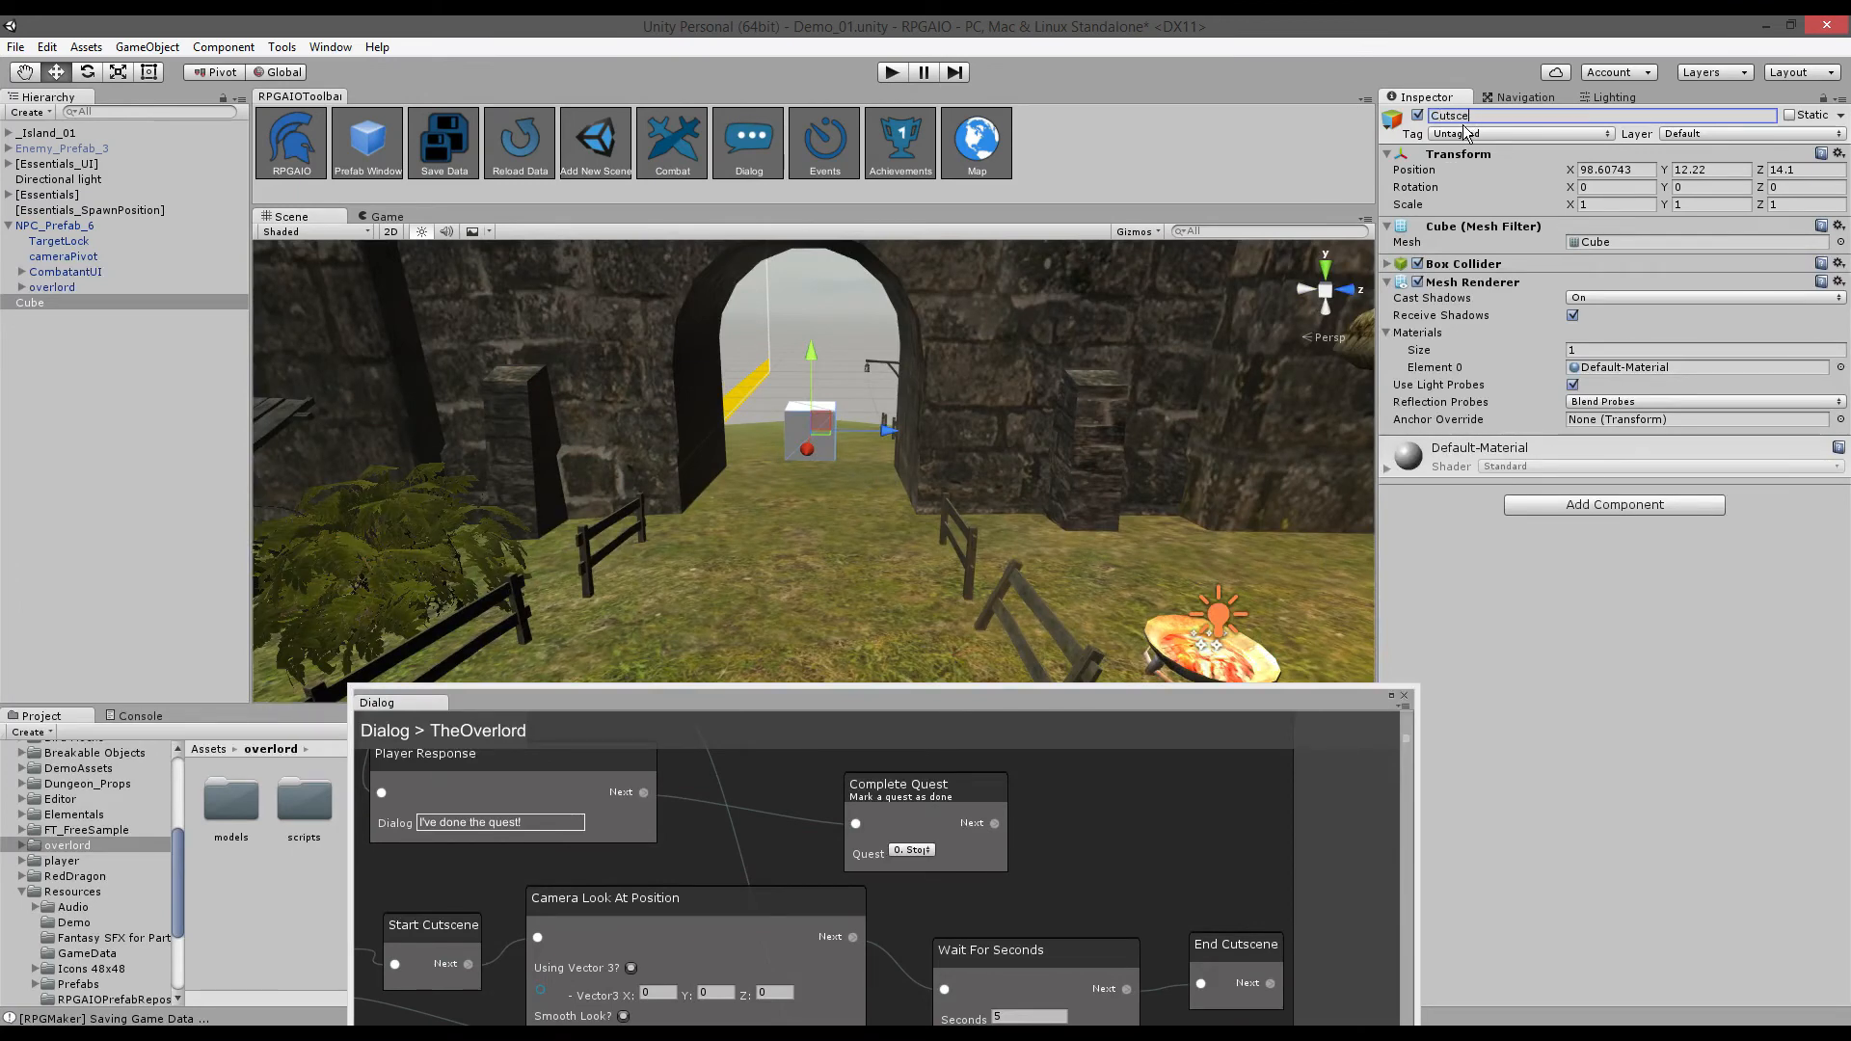
{"action": "type", "text": "scene01_Cube"}
{"action": "key", "text": "Return"}
{"action": "left_click", "coordinate": [951, 694]}
{"action": "left_click_drag", "start_coordinate": [951, 692], "coordinate": [1102, 373]}
- Maximize the dialog editor and shift the End Cutscene, Wait For Seconds and Camera nodes right
{"action": "left_click", "coordinate": [1420, 379]}
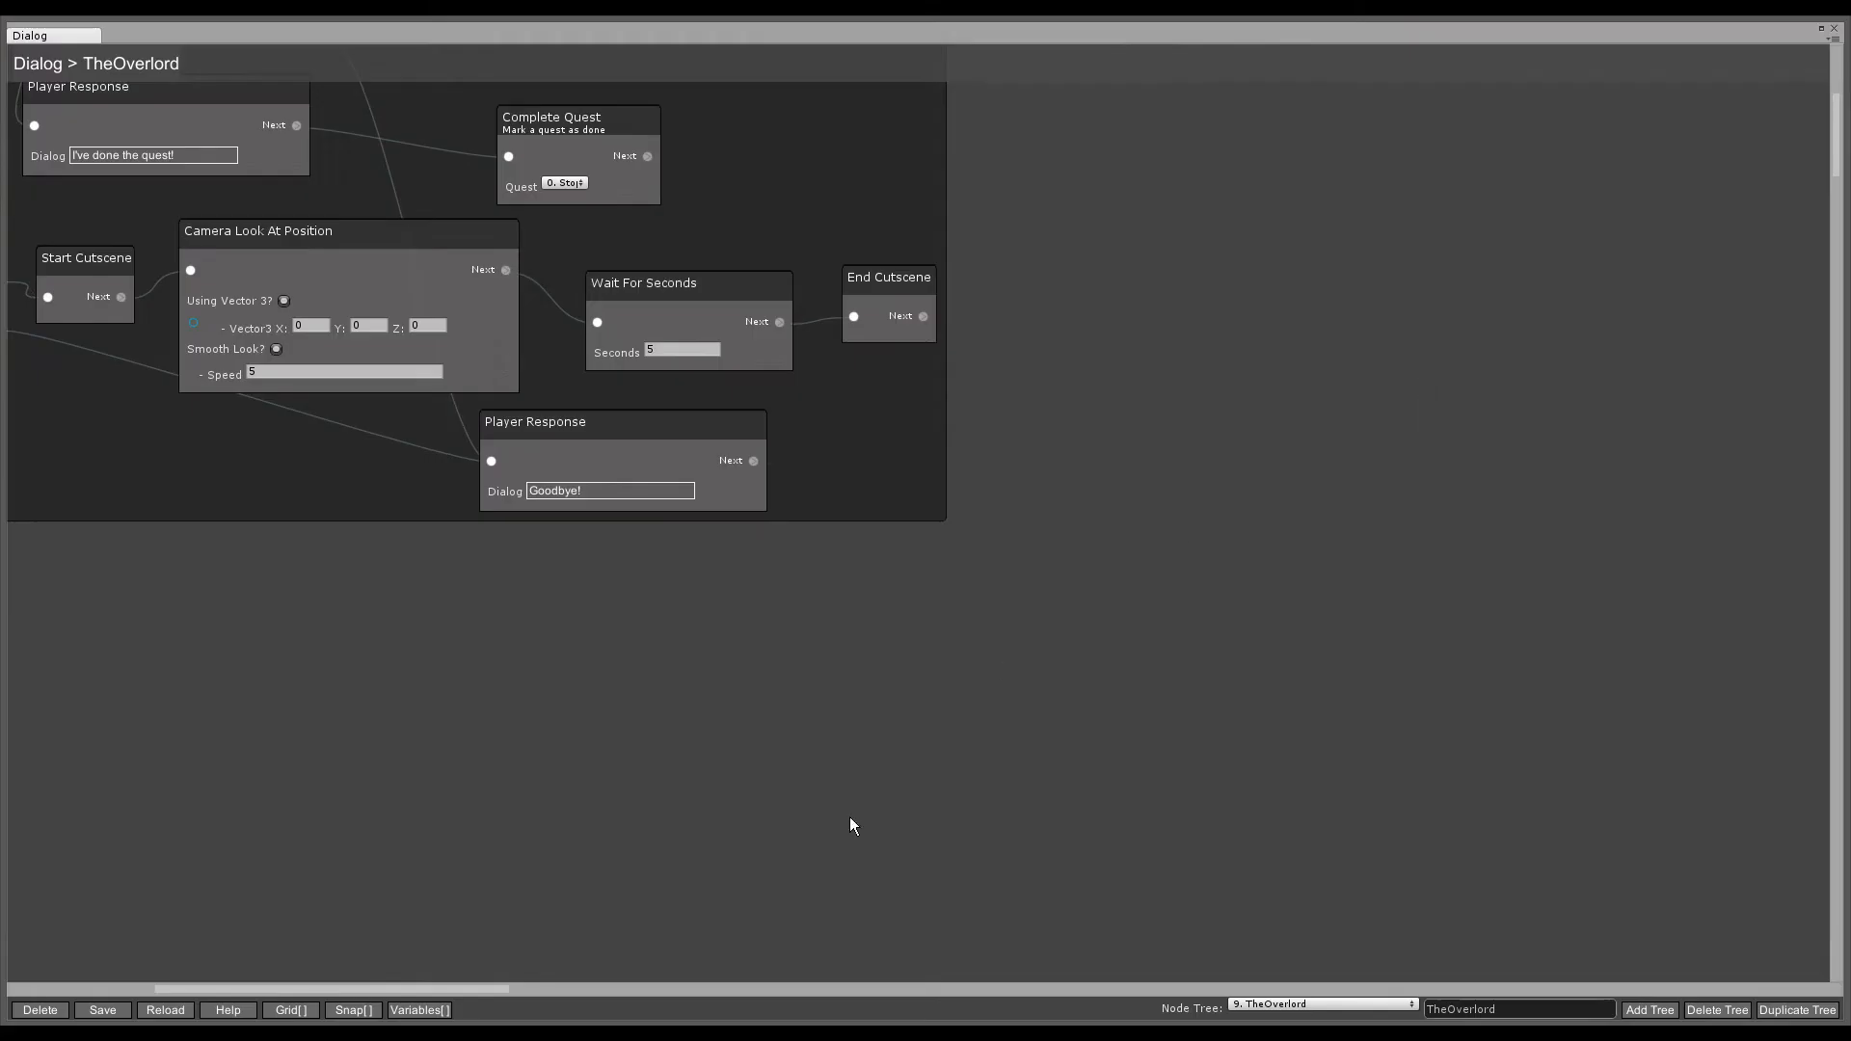
{"action": "scroll", "coordinate": [867, 644], "scroll_direction": "up", "scroll_amount": 3}
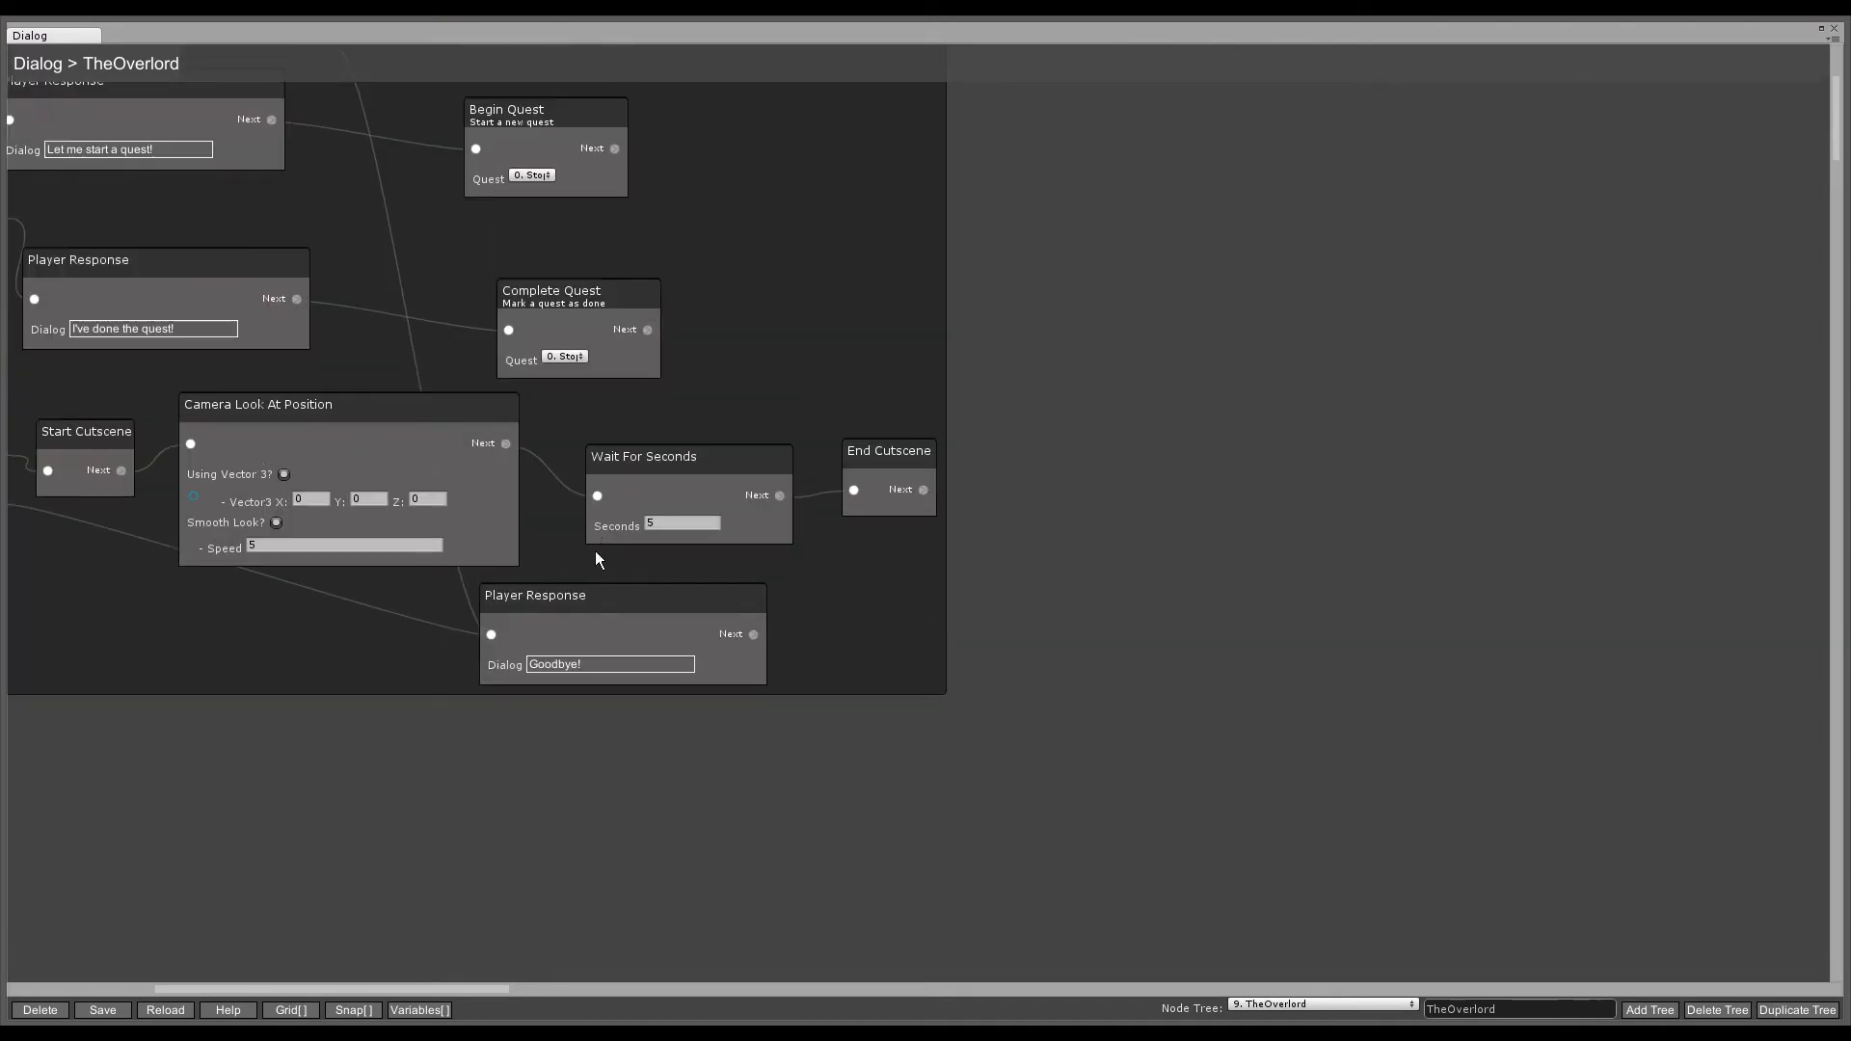
{"action": "left_click_drag", "start_coordinate": [454, 992], "coordinate": [372, 992]}
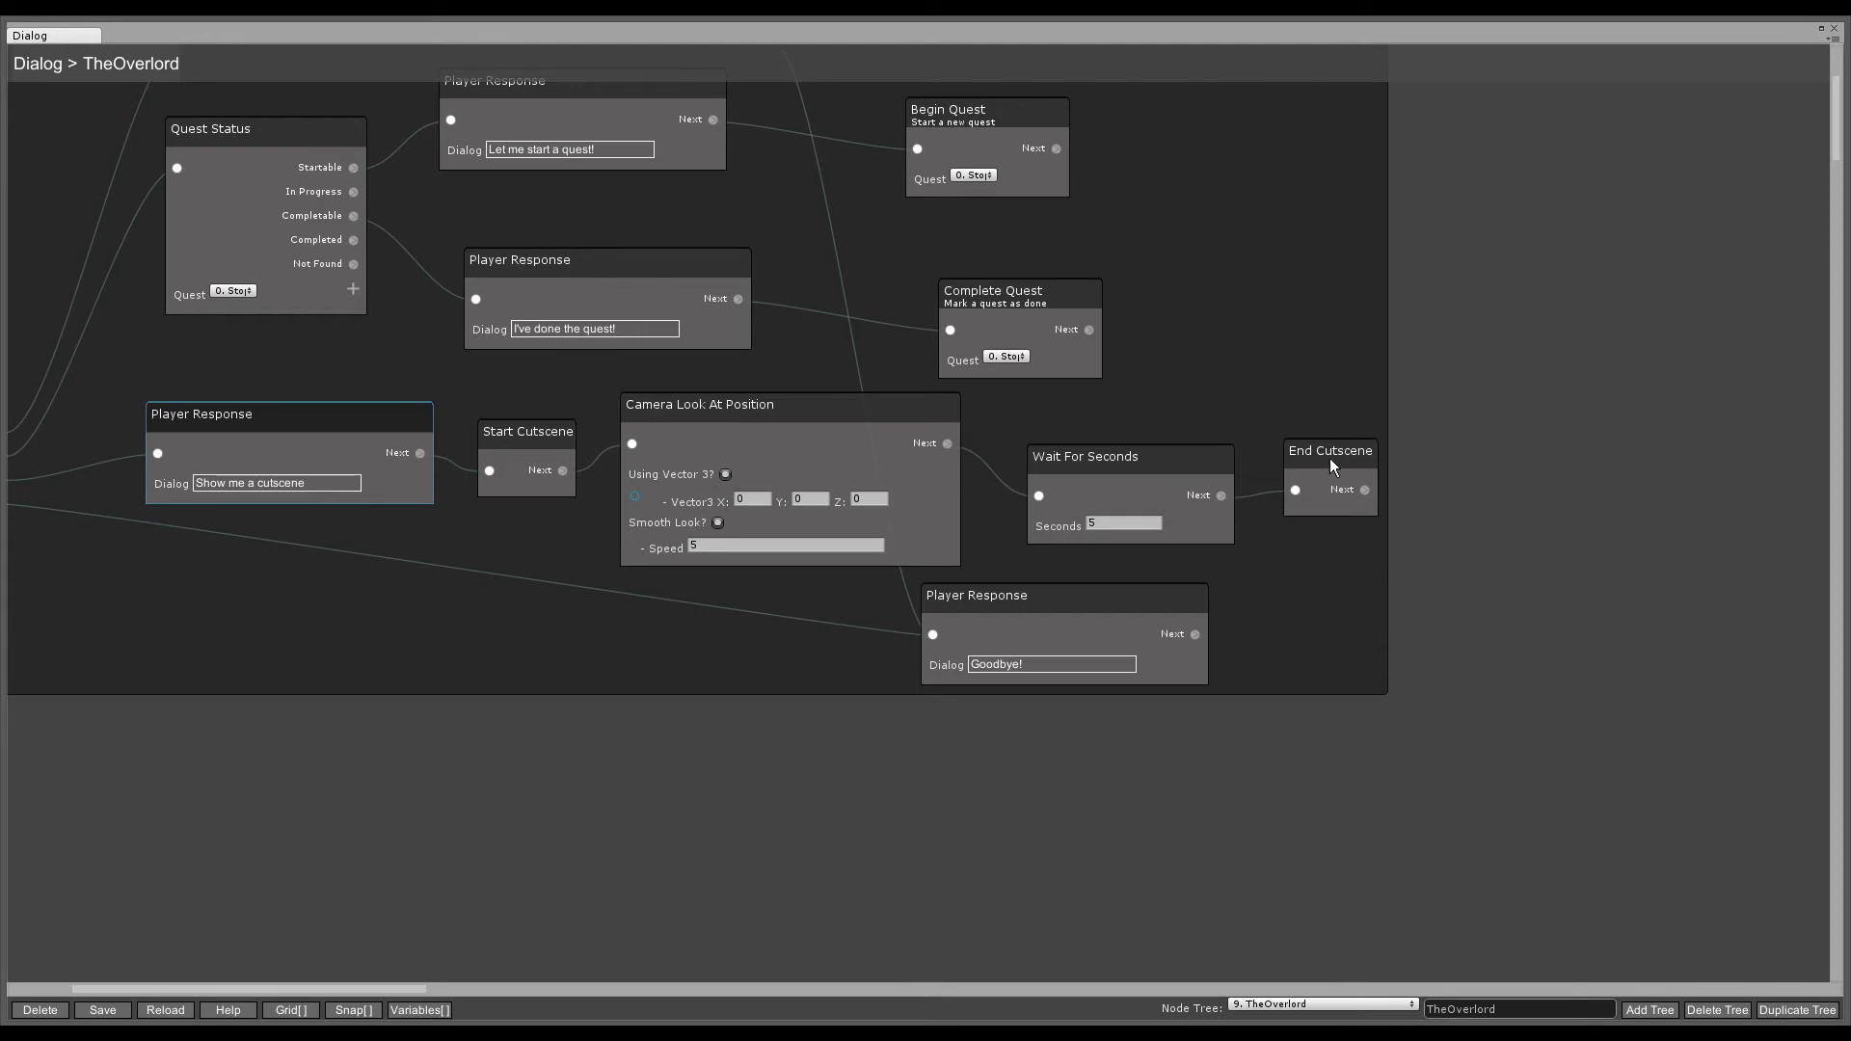
{"action": "left_click_drag", "start_coordinate": [1334, 463], "coordinate": [1538, 453]}
{"action": "left_click_drag", "start_coordinate": [1202, 459], "coordinate": [1357, 449]}
{"action": "left_click_drag", "start_coordinate": [928, 420], "coordinate": [1124, 440]}
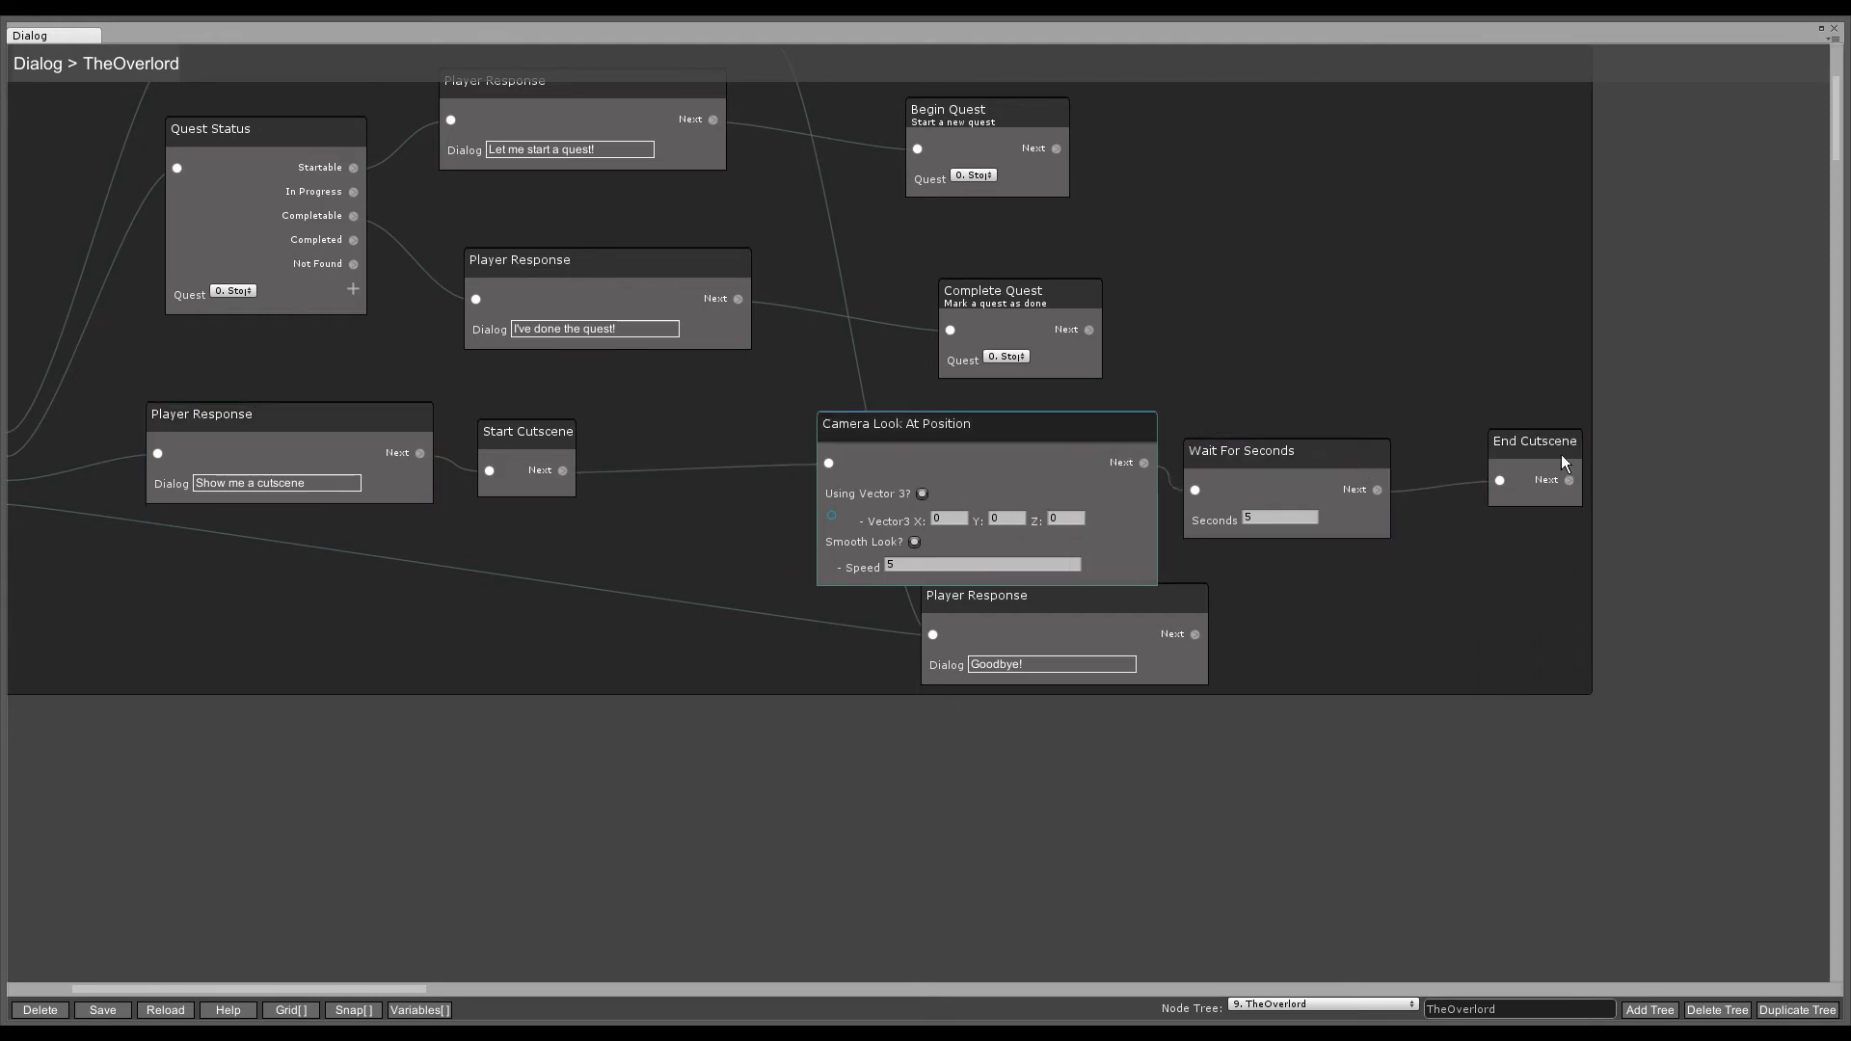
- Move the End Cutscene, Wait For Seconds and Camera Look At Position nodes lower
{"action": "left_click", "coordinate": [1690, 741]}
{"action": "left_click_drag", "start_coordinate": [1541, 444], "coordinate": [1567, 901]}
{"action": "left_click_drag", "start_coordinate": [1298, 448], "coordinate": [1297, 859]}
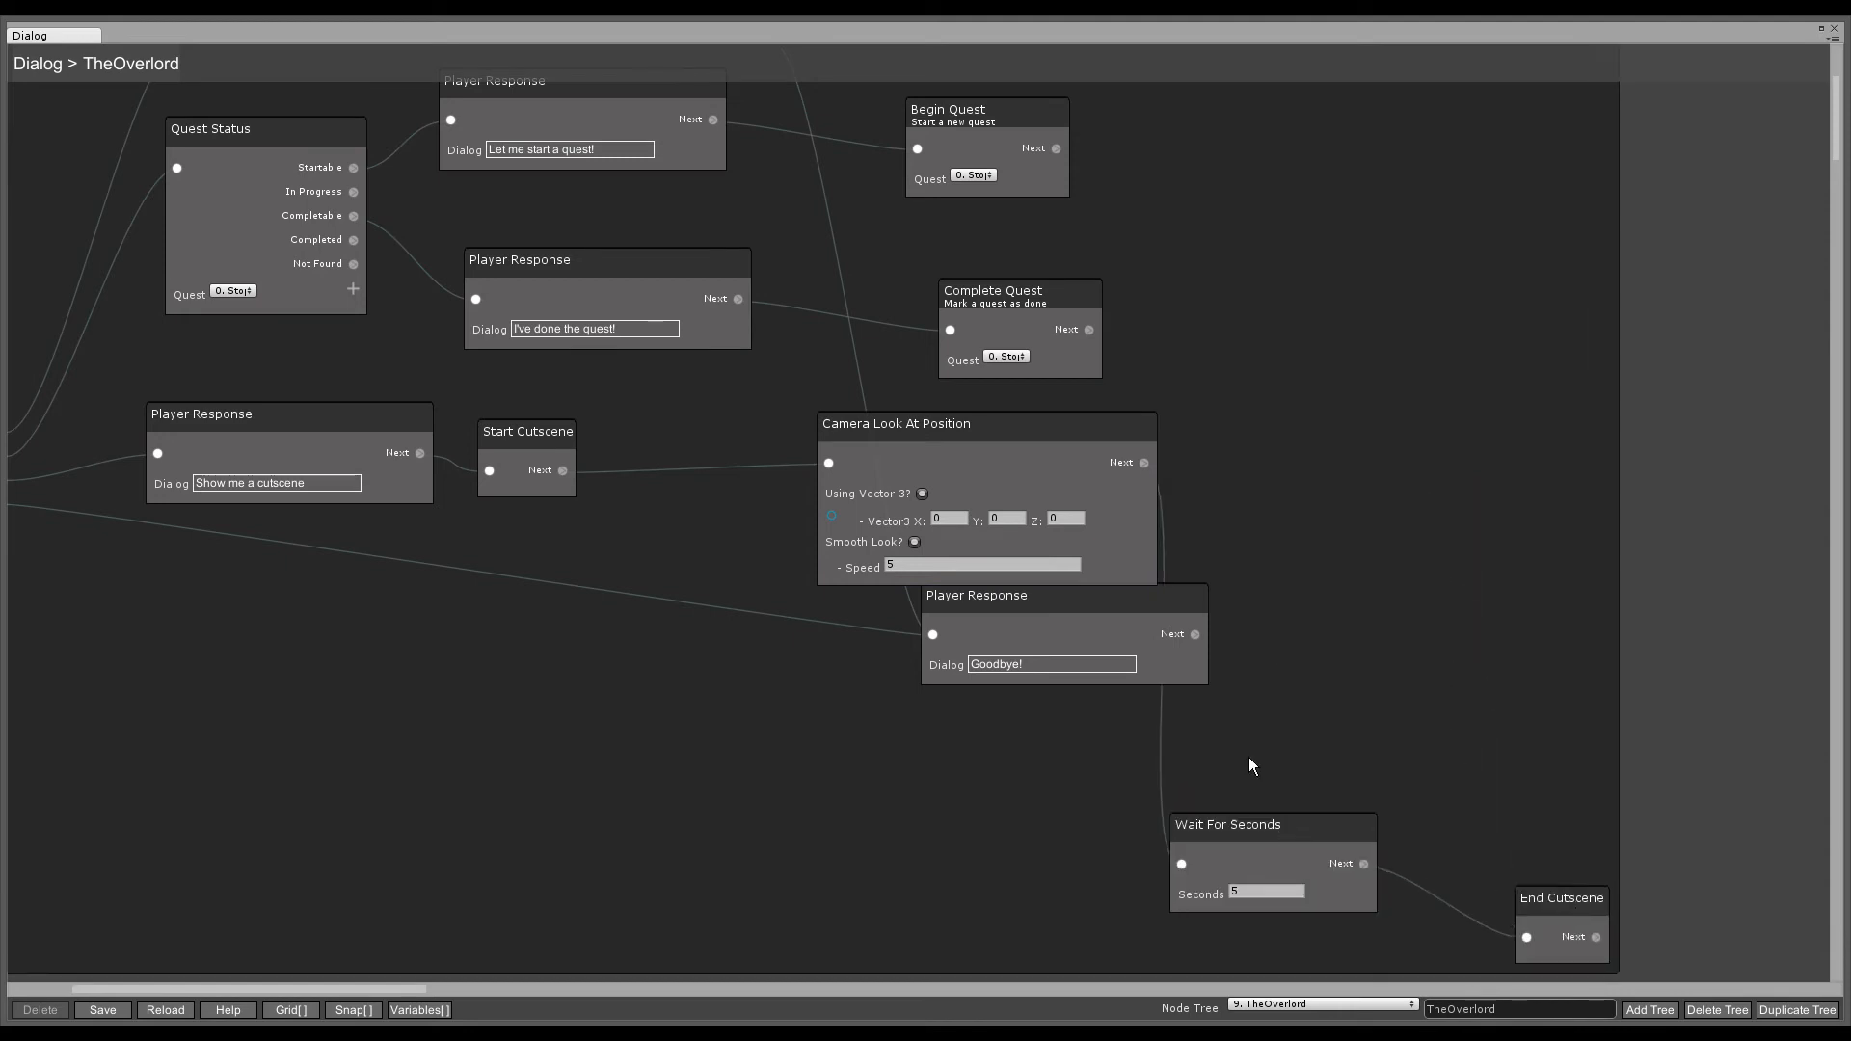
{"action": "left_click_drag", "start_coordinate": [1099, 421], "coordinate": [929, 766]}
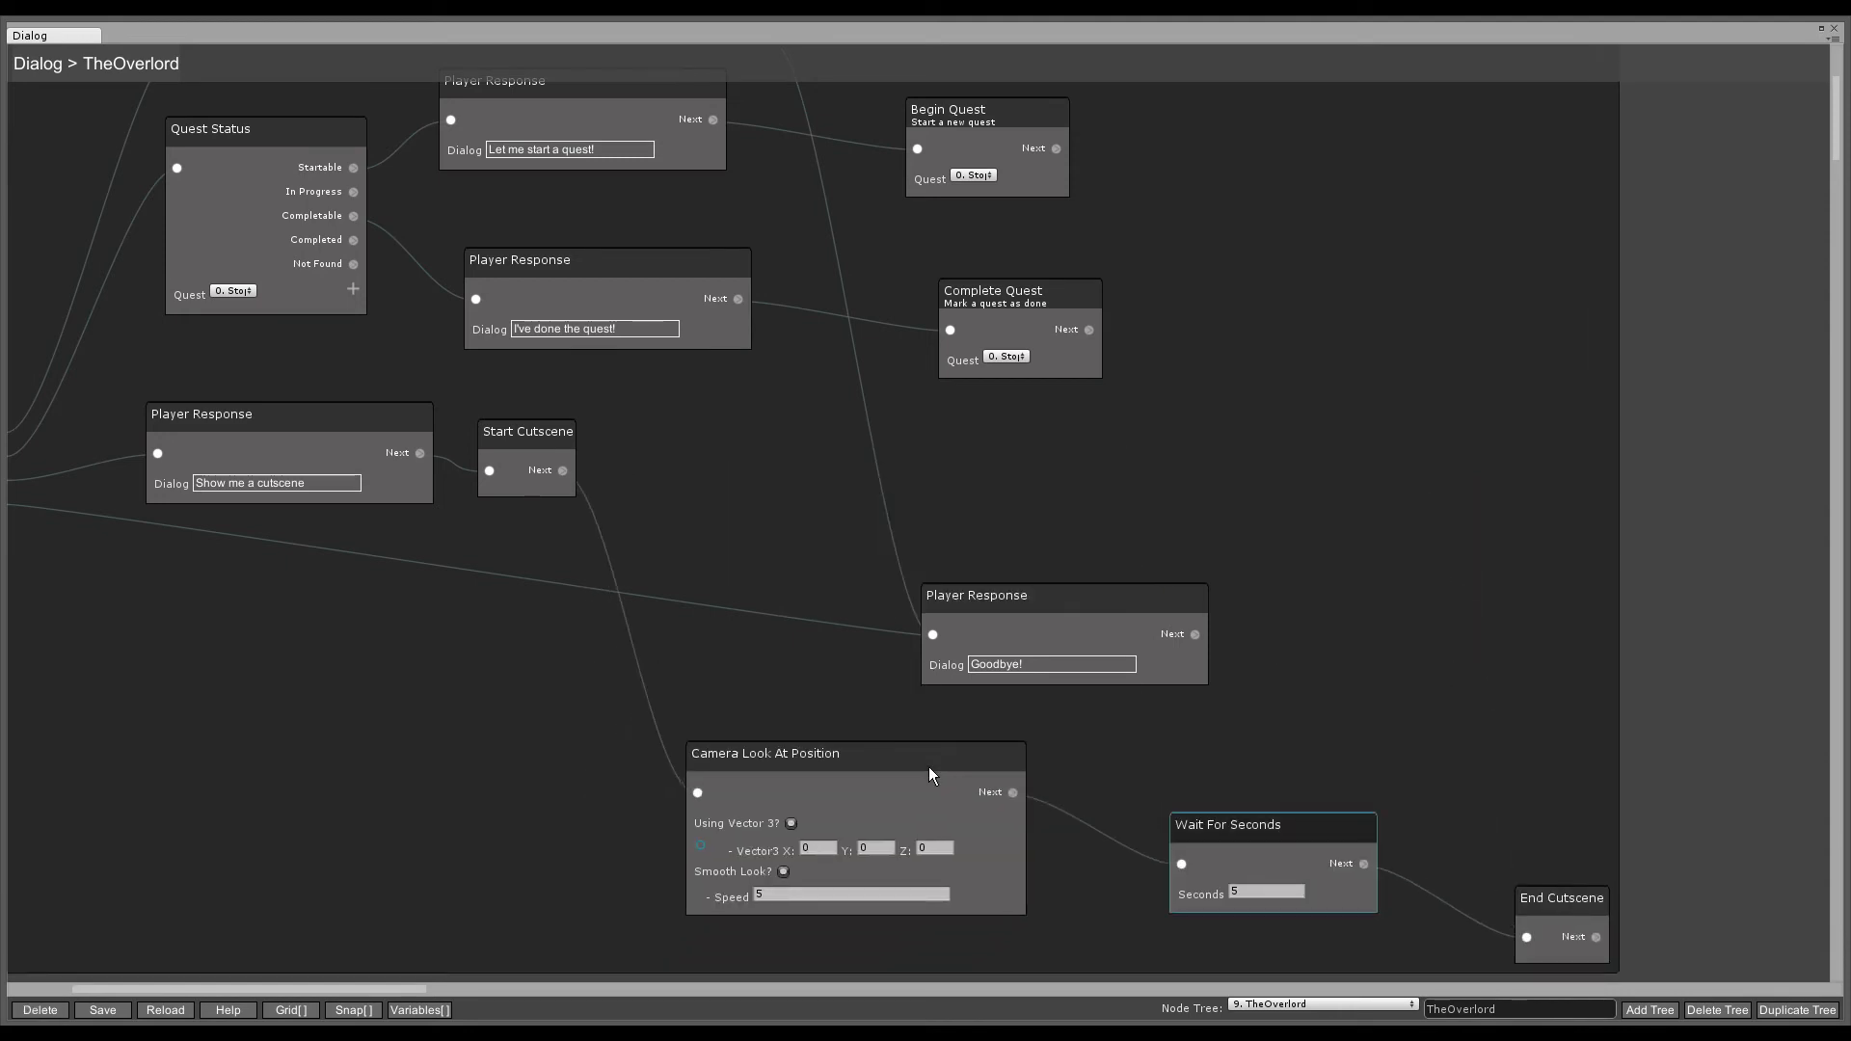
{"action": "scroll", "coordinate": [824, 768], "scroll_direction": "down", "scroll_amount": 4}
- Add a Get GameObject By Name node that looks up 'Cutscene01_Cube'
{"action": "right_click", "coordinate": [276, 598]}
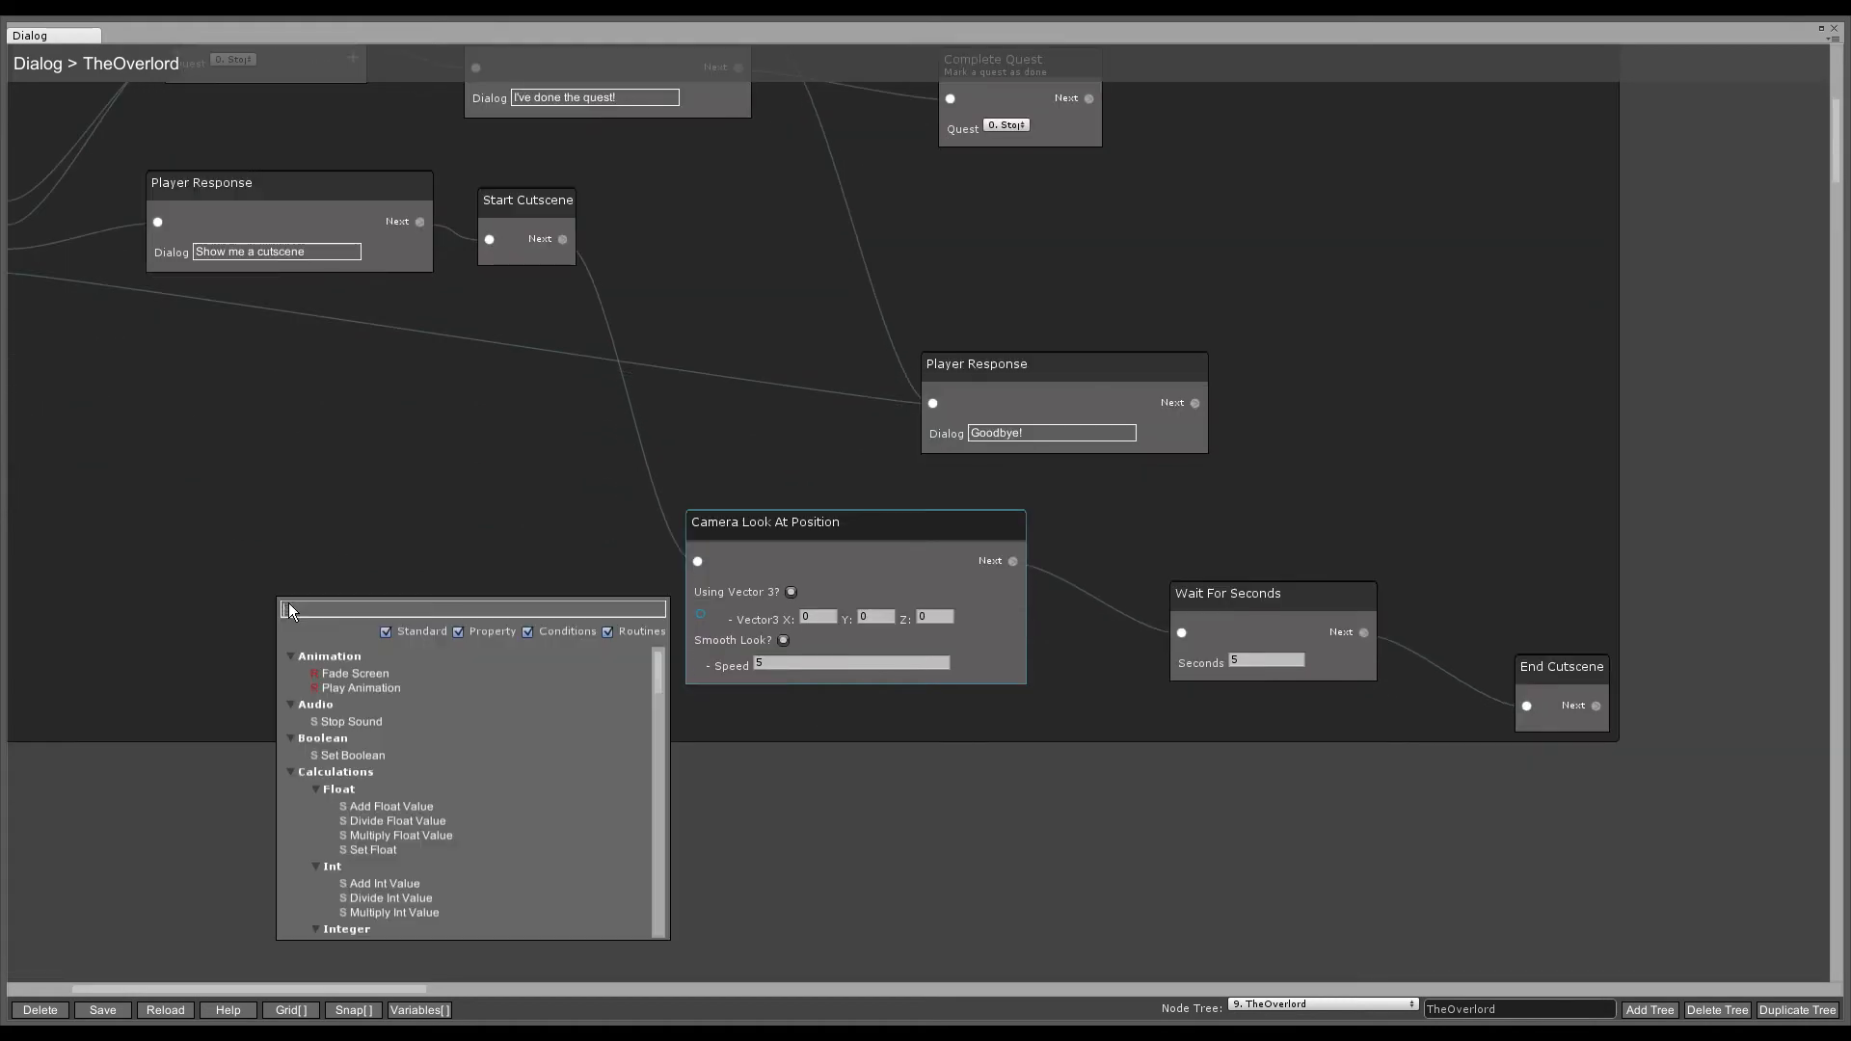
{"action": "type", "text": "Gameob"}
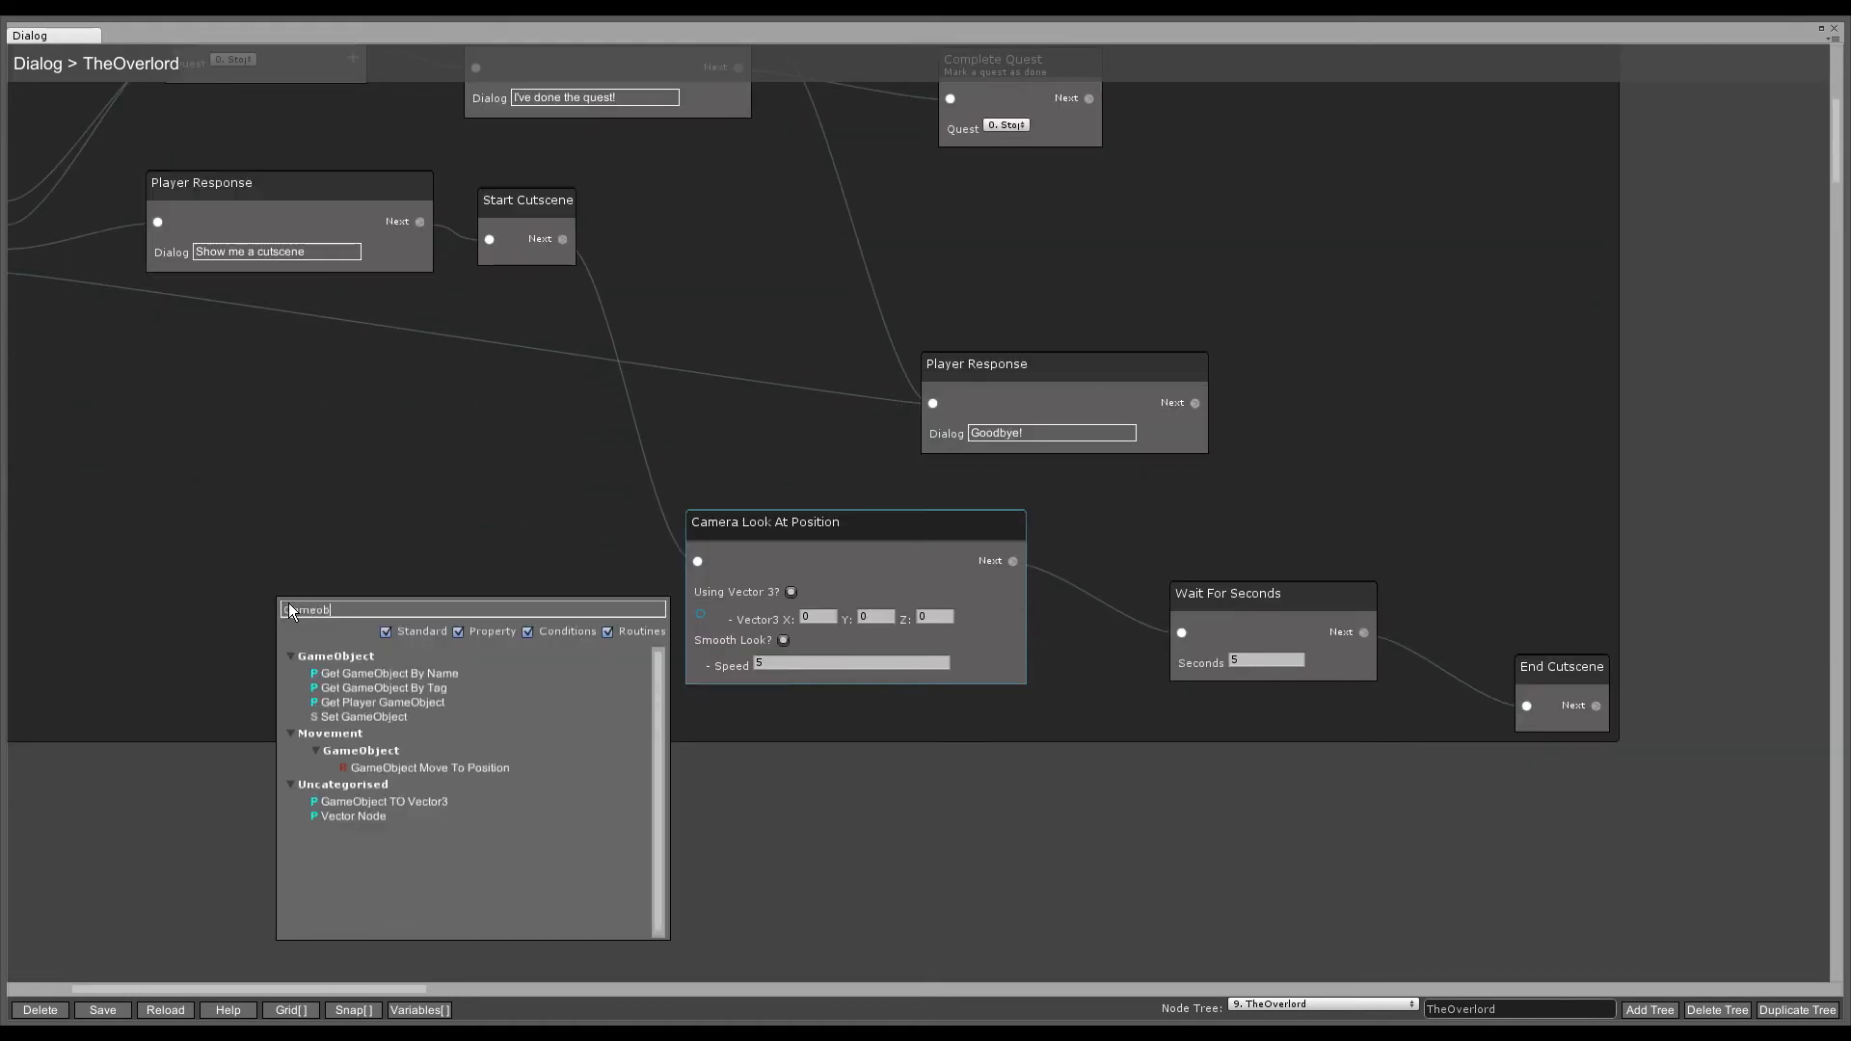
{"action": "left_click", "coordinate": [392, 674]}
{"action": "left_click", "coordinate": [363, 635]}
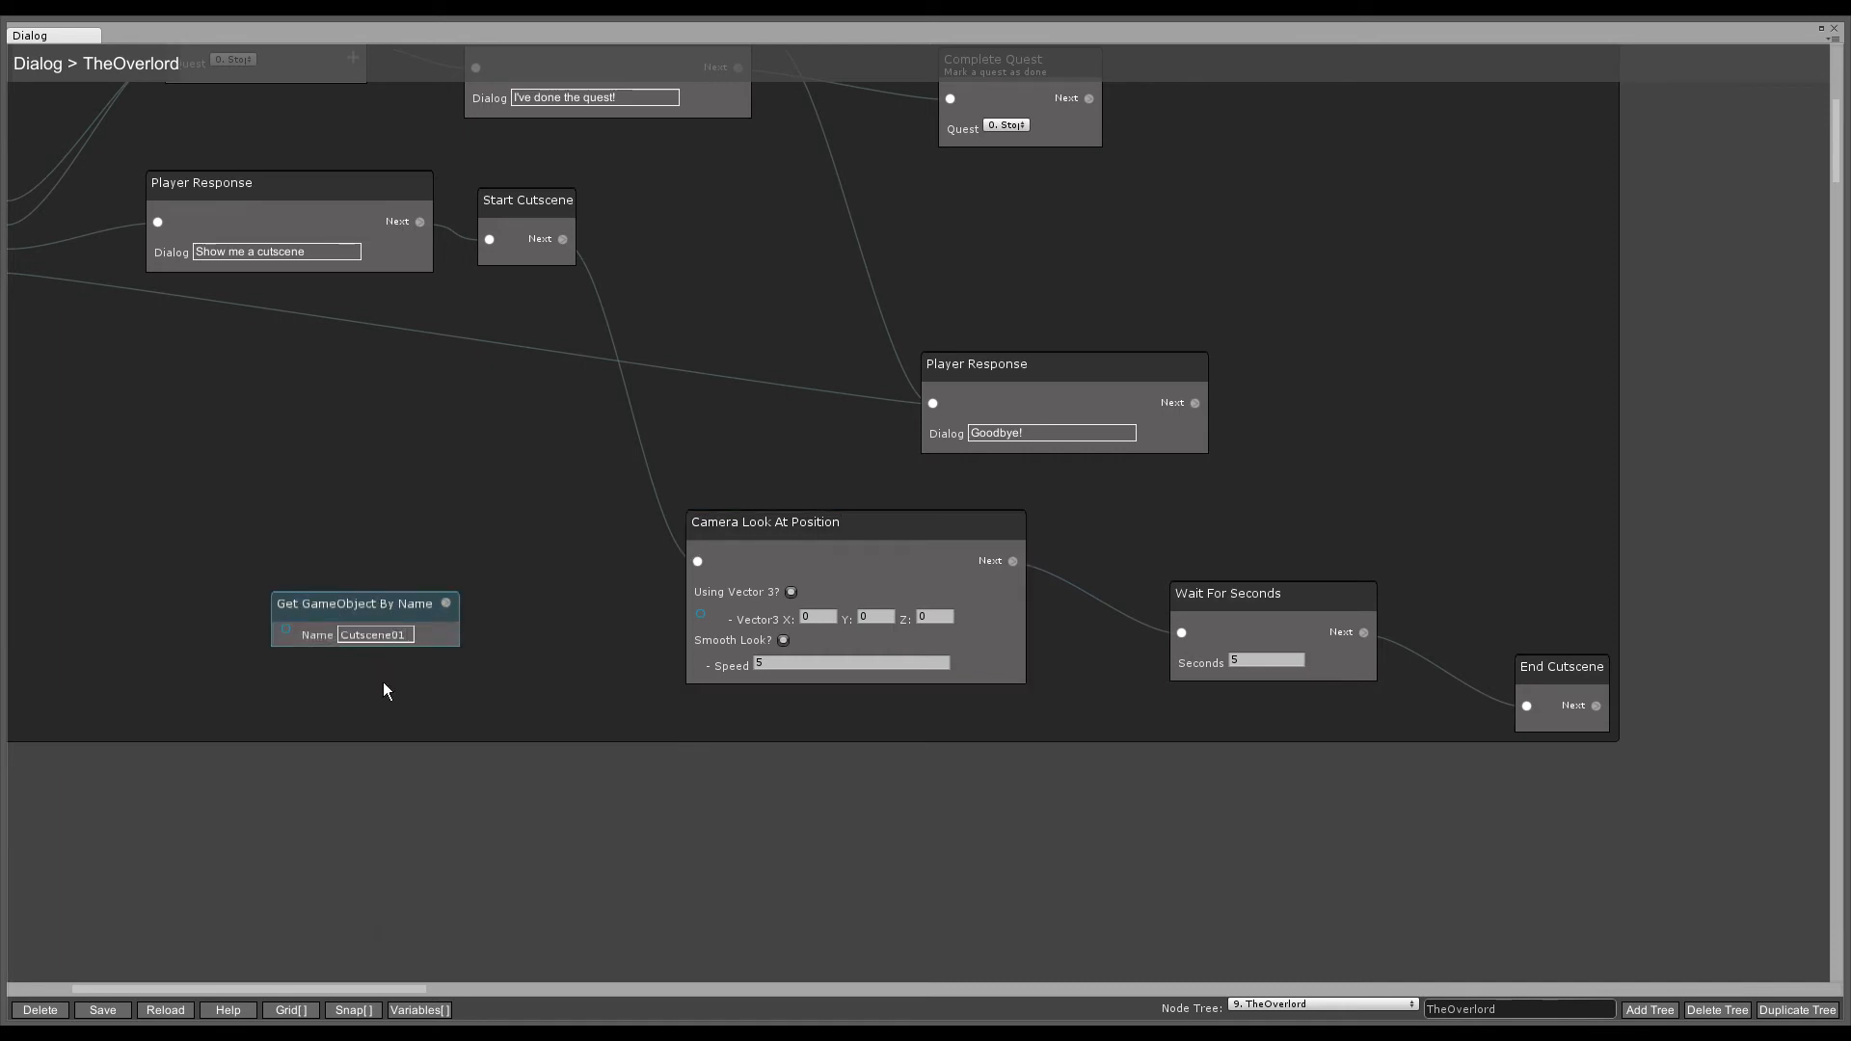
{"action": "type", "text": "Cutscene01_Cube"}
{"action": "left_click_drag", "start_coordinate": [372, 611], "coordinate": [216, 636]}
- Convert the found GameObject to a Vector3 and wire it into Camera Look At Position's target
{"action": "right_click", "coordinate": [412, 631]}
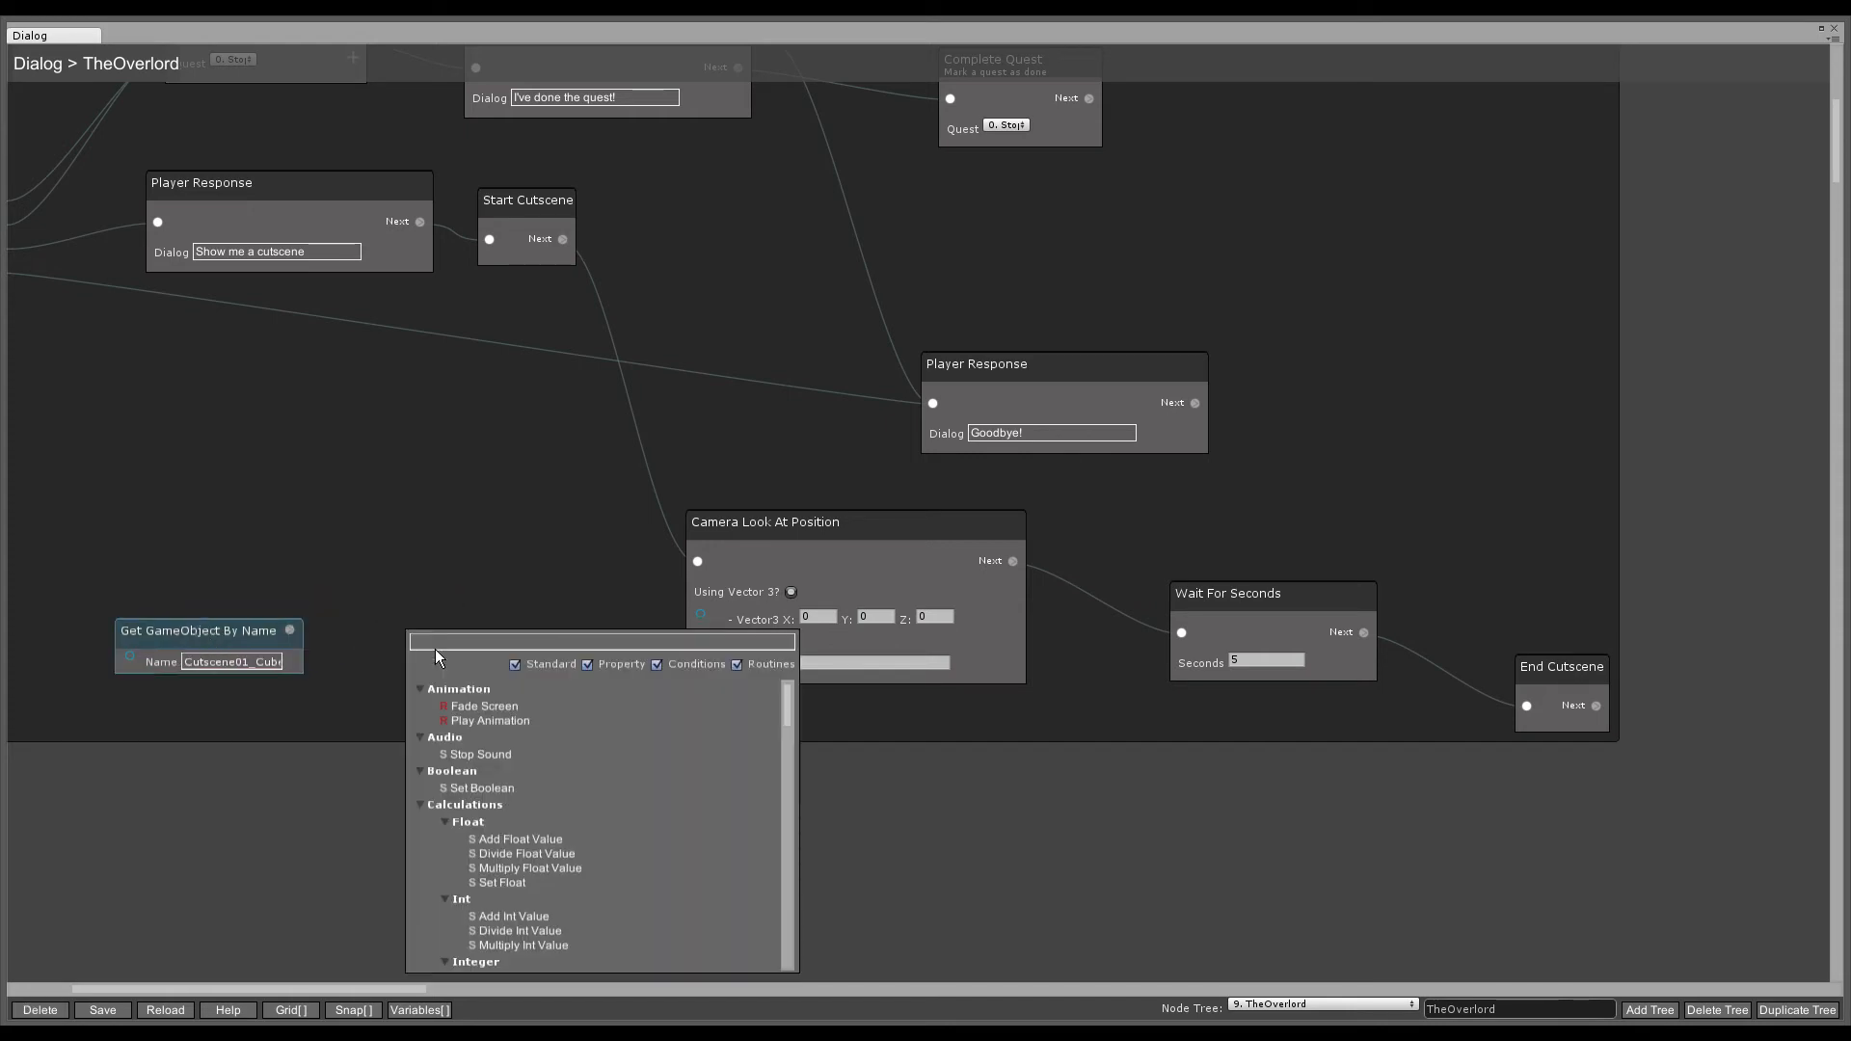
{"action": "type", "text": "Vector3"}
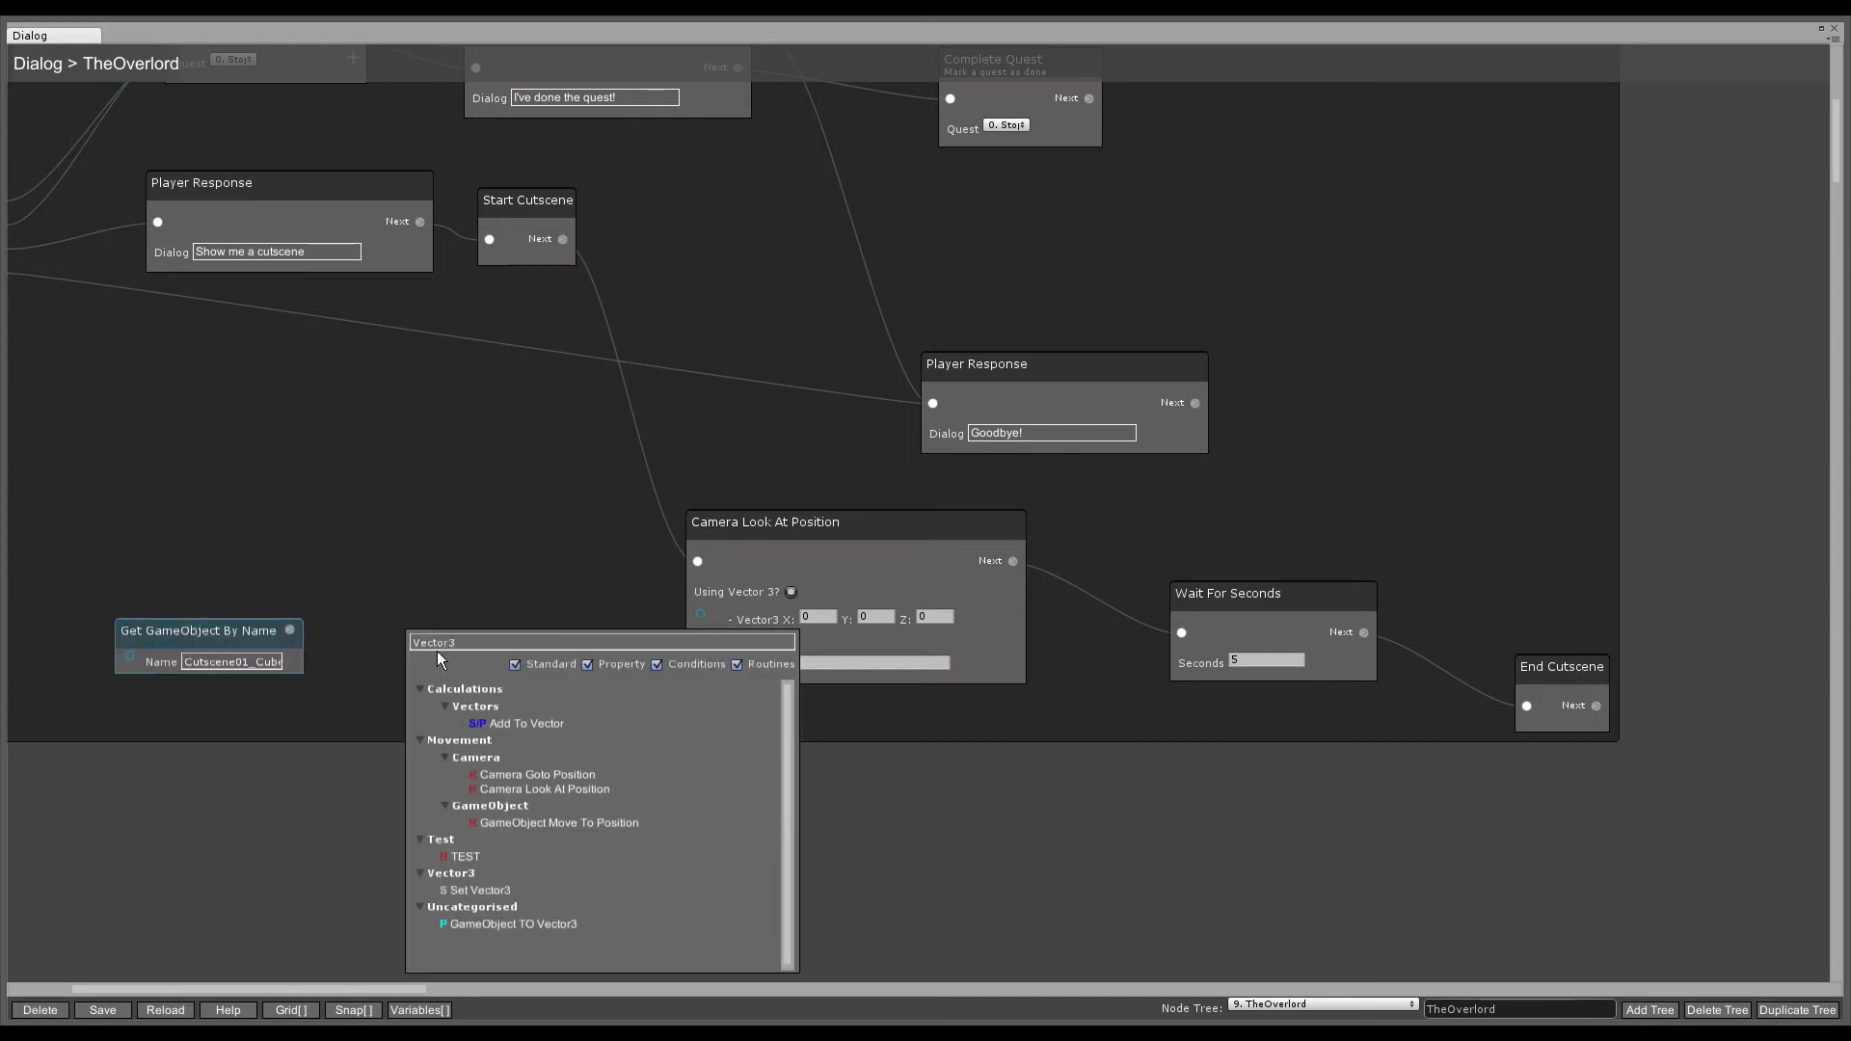
{"action": "left_click", "coordinate": [506, 927]}
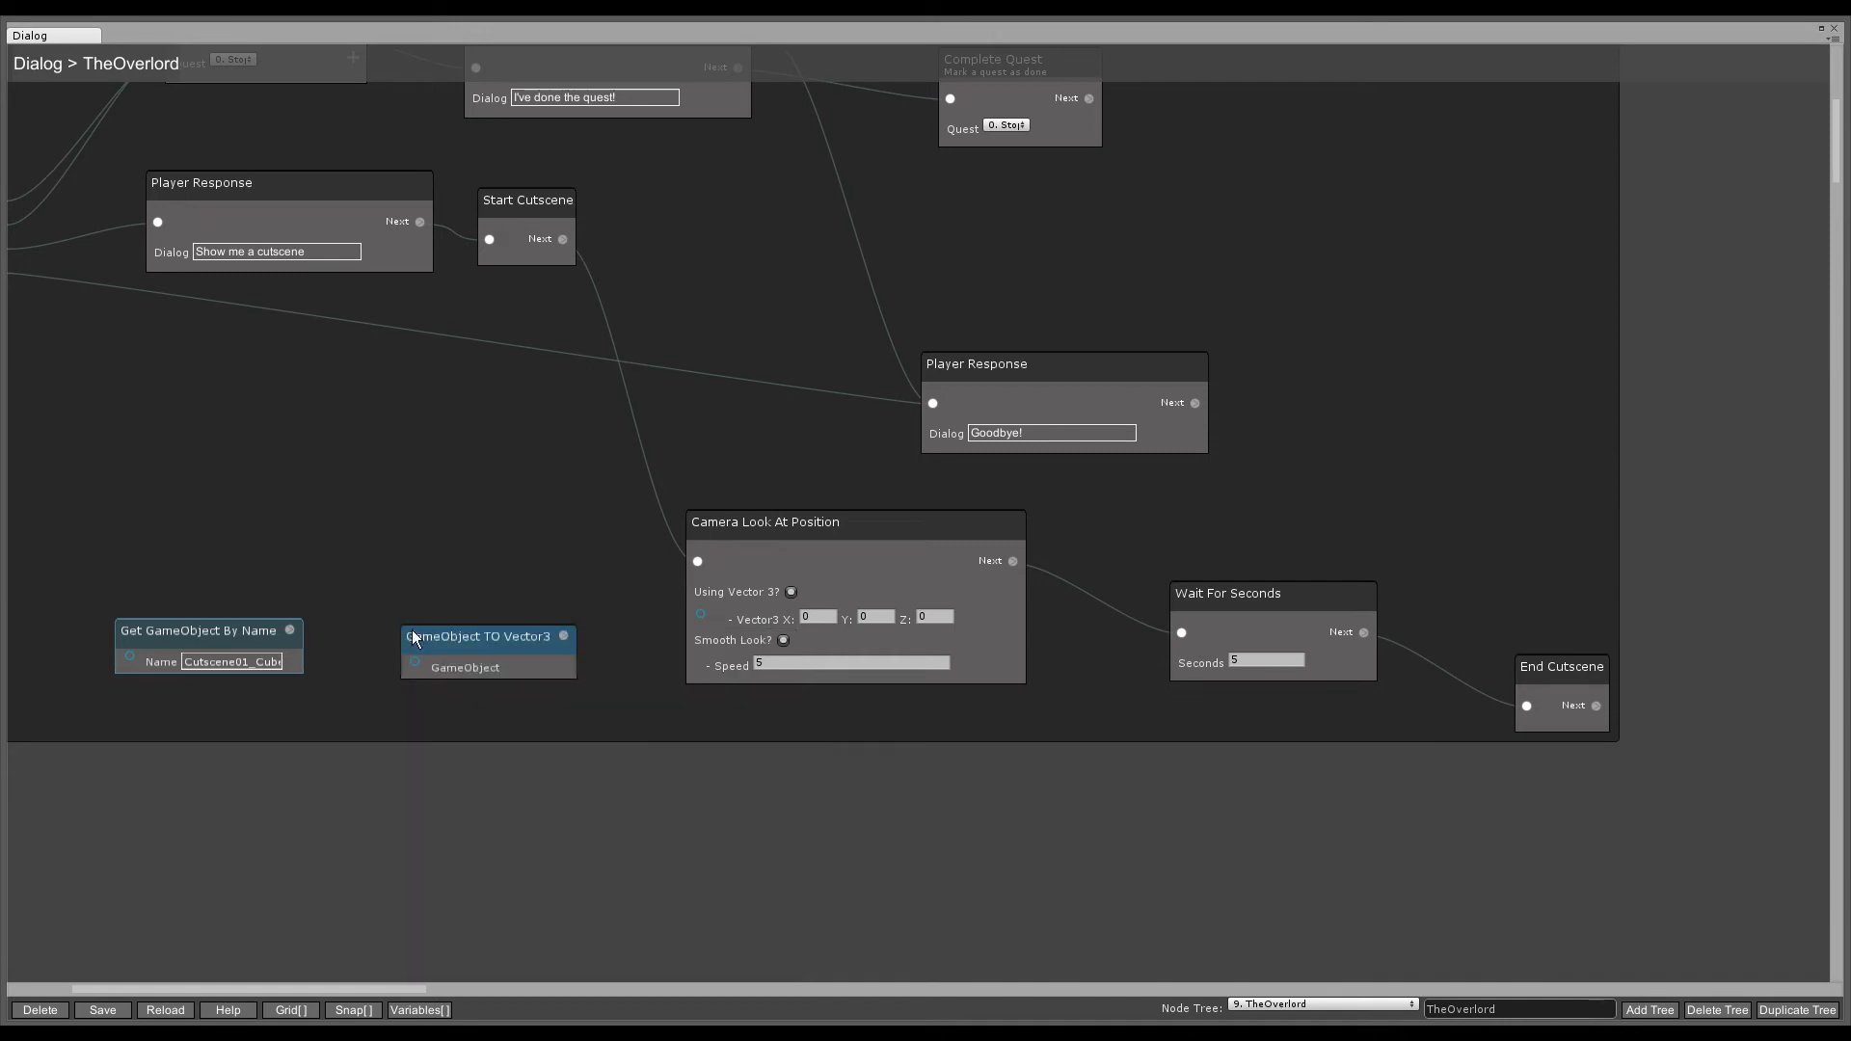
{"action": "left_click_drag", "start_coordinate": [289, 631], "coordinate": [415, 661]}
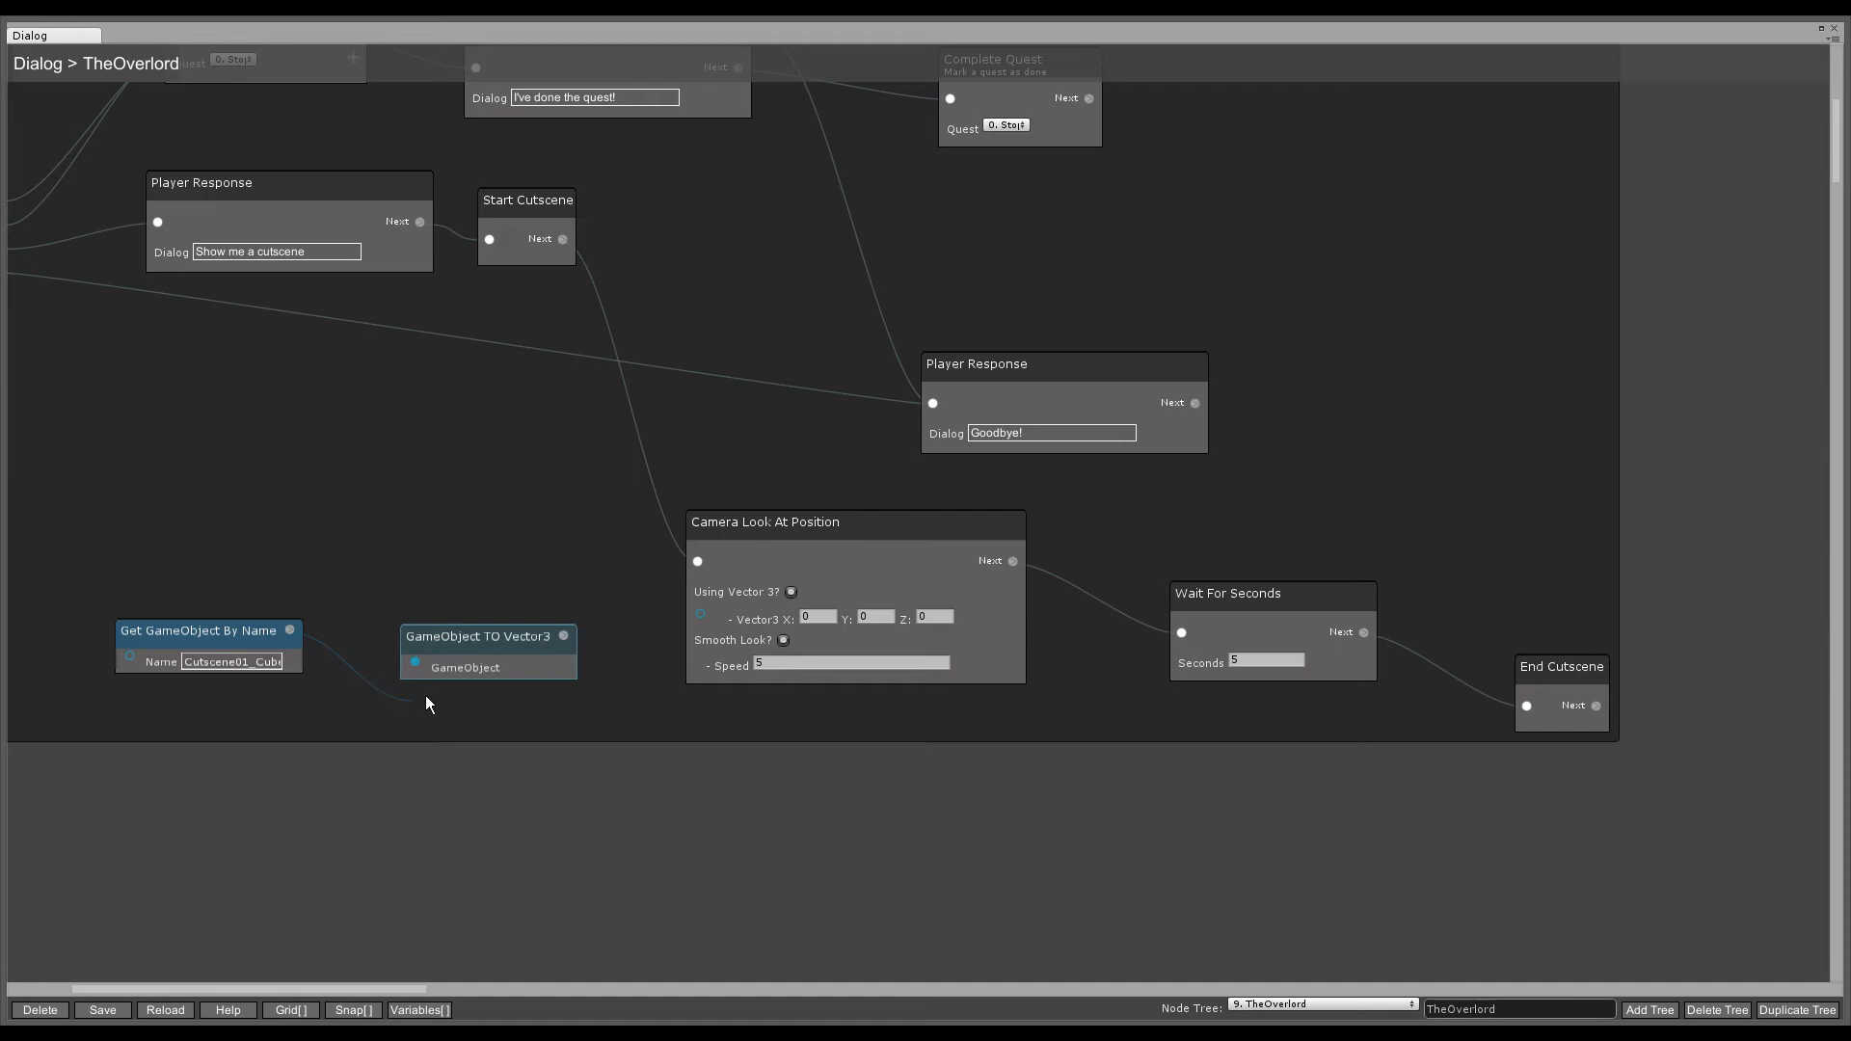
{"action": "left_click_drag", "start_coordinate": [565, 638], "coordinate": [701, 619]}
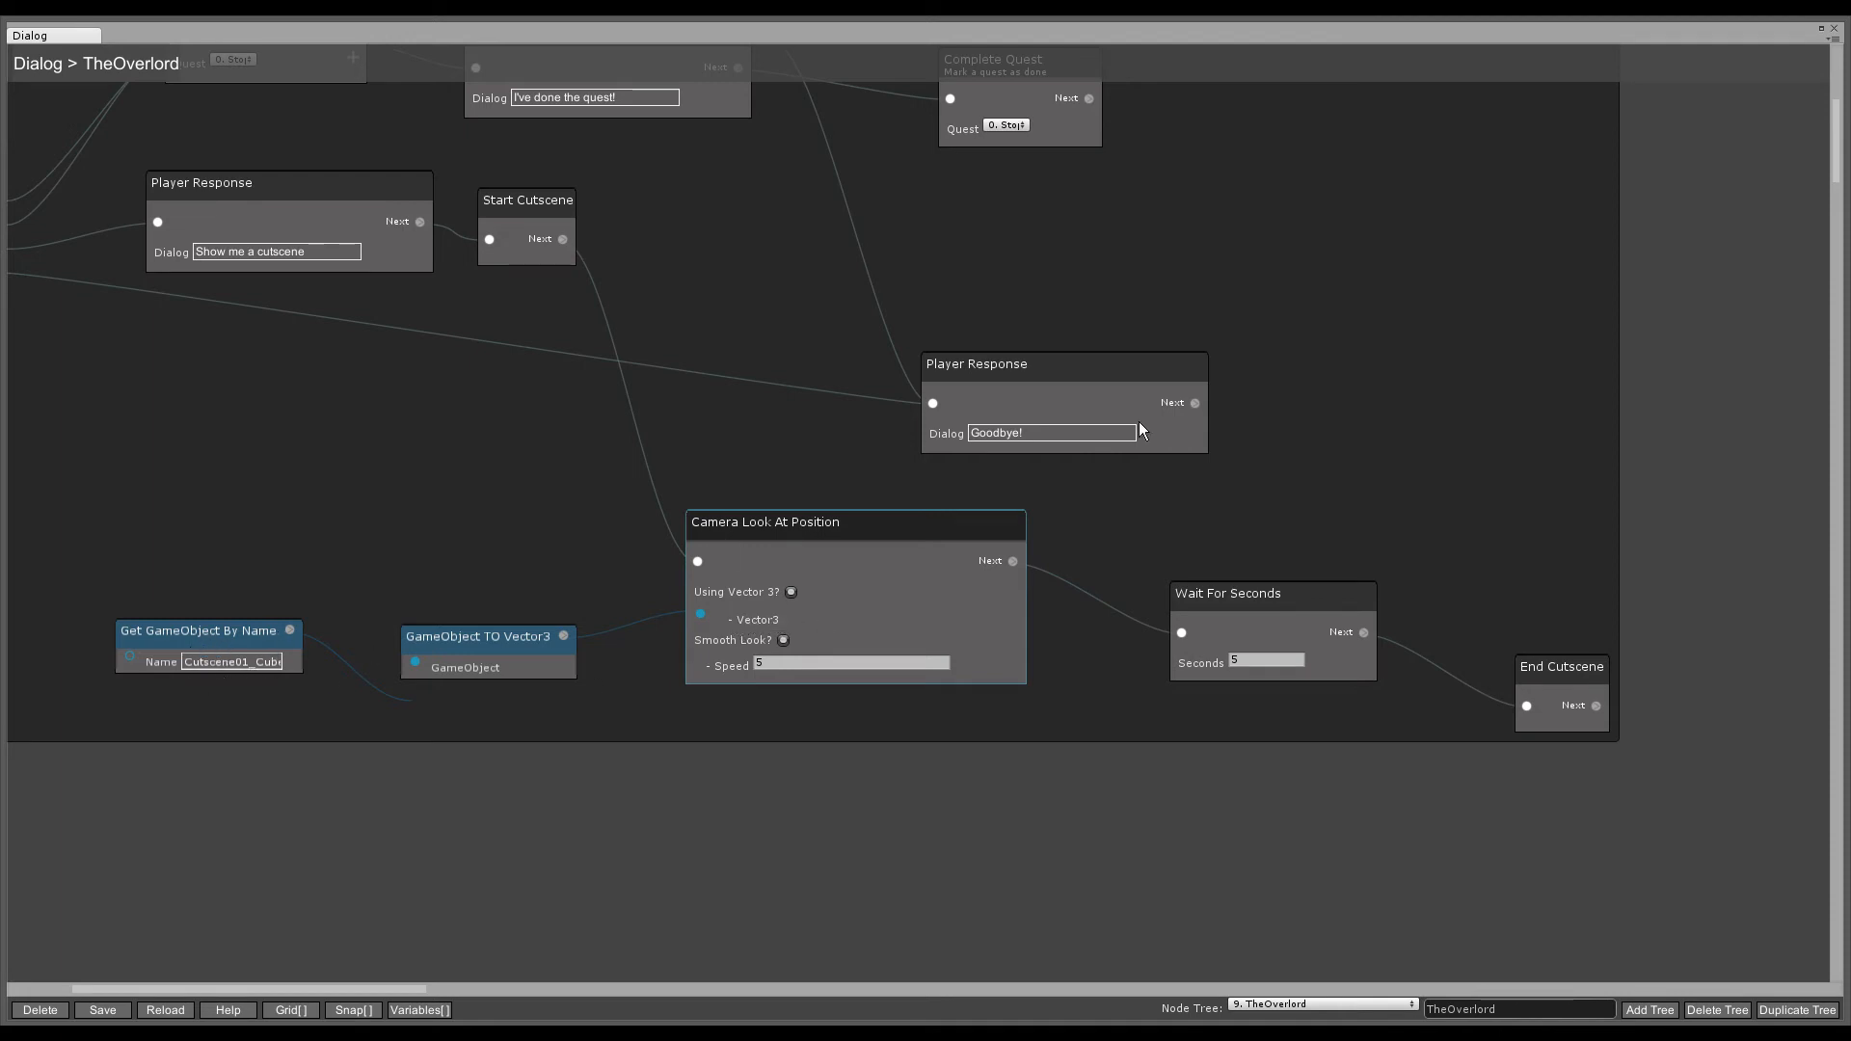
{"action": "scroll", "coordinate": [552, 889], "scroll_direction": "up", "scroll_amount": 2}
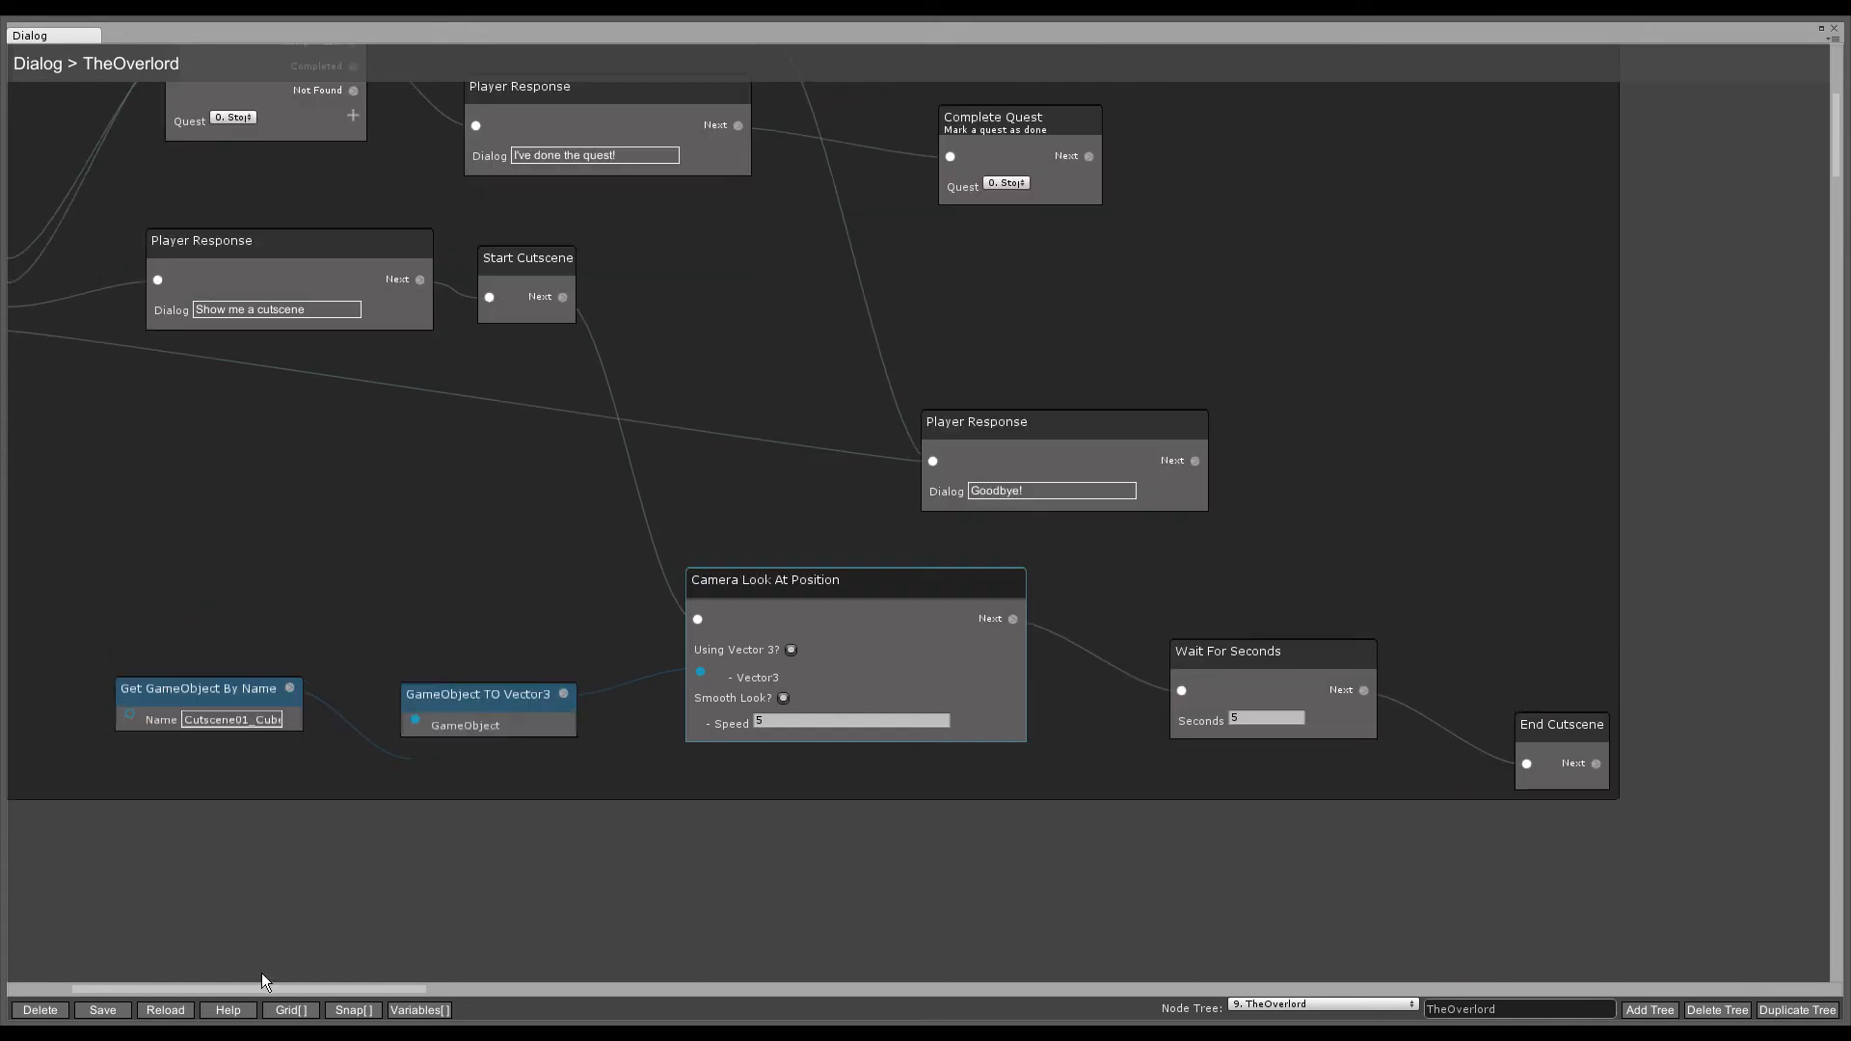
- Save the dialog game data and close the Dialog and RPG All-In-One windows, keeping changes
{"action": "left_click", "coordinate": [93, 1014]}
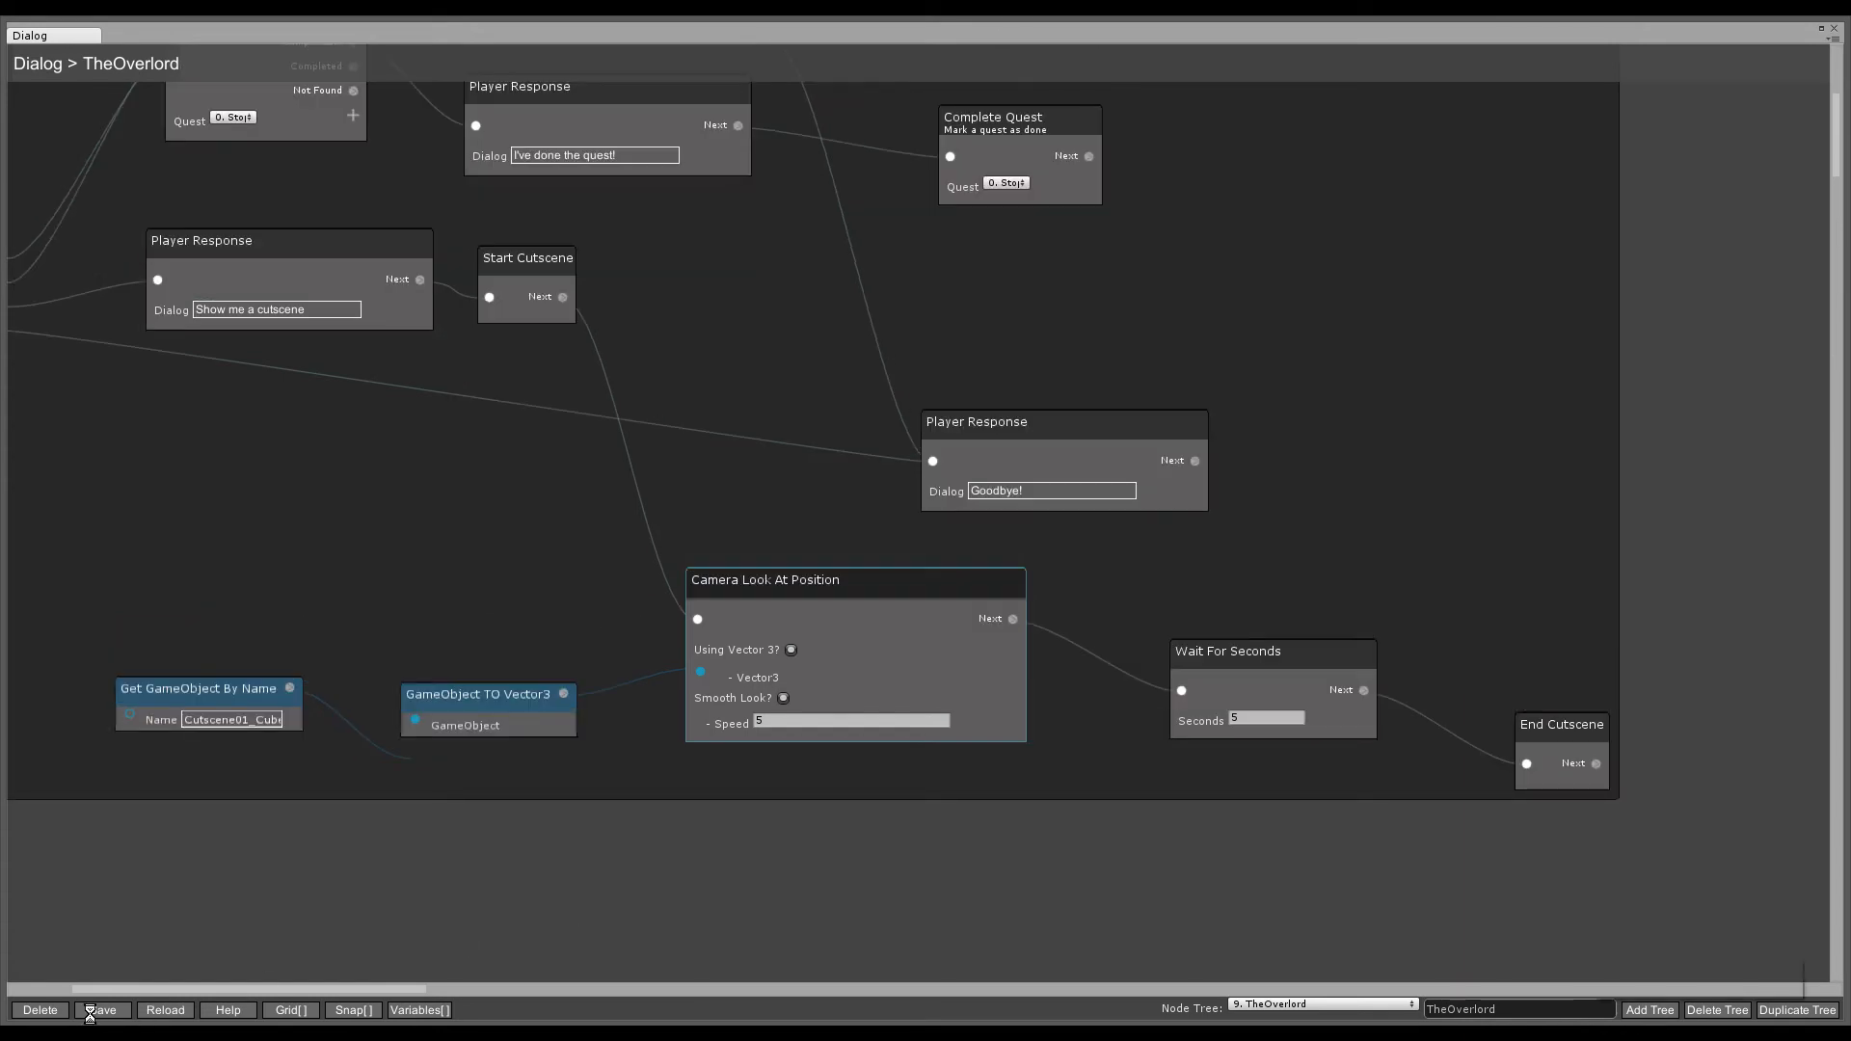
{"action": "left_click", "coordinate": [1837, 34]}
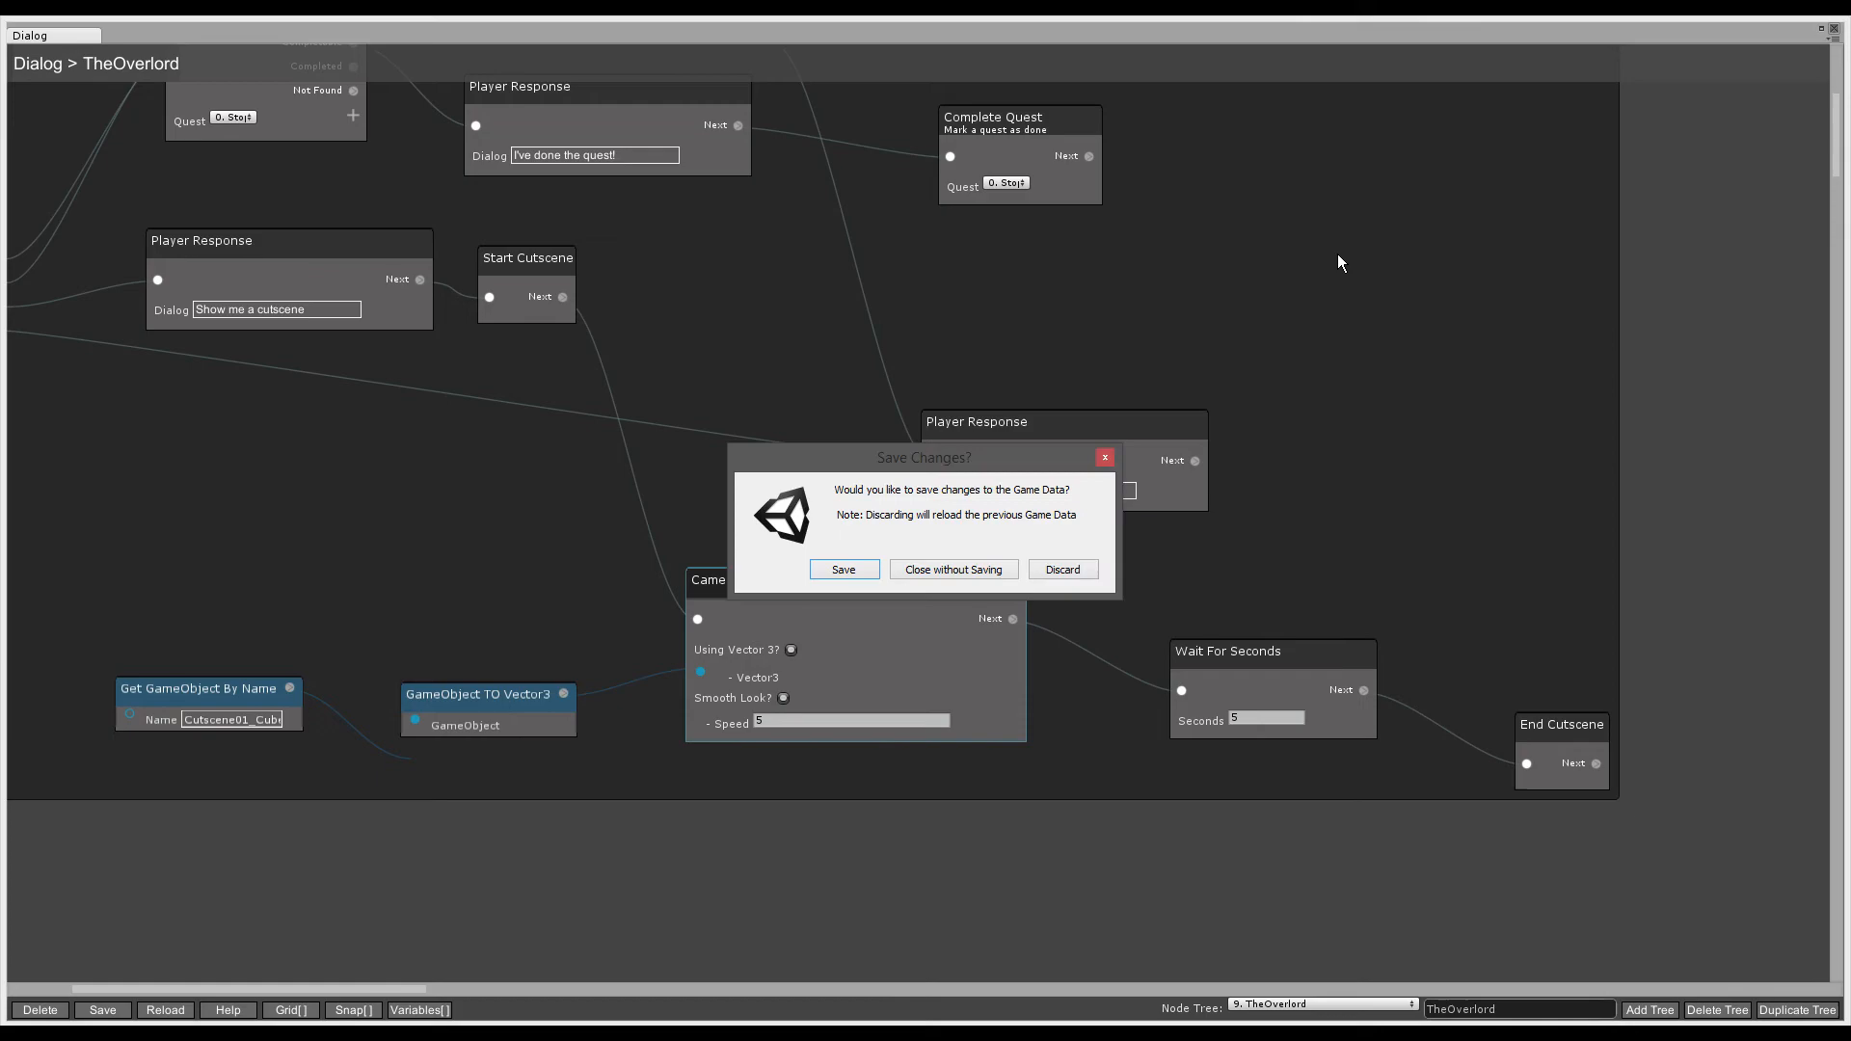
{"action": "left_click", "coordinate": [847, 560]}
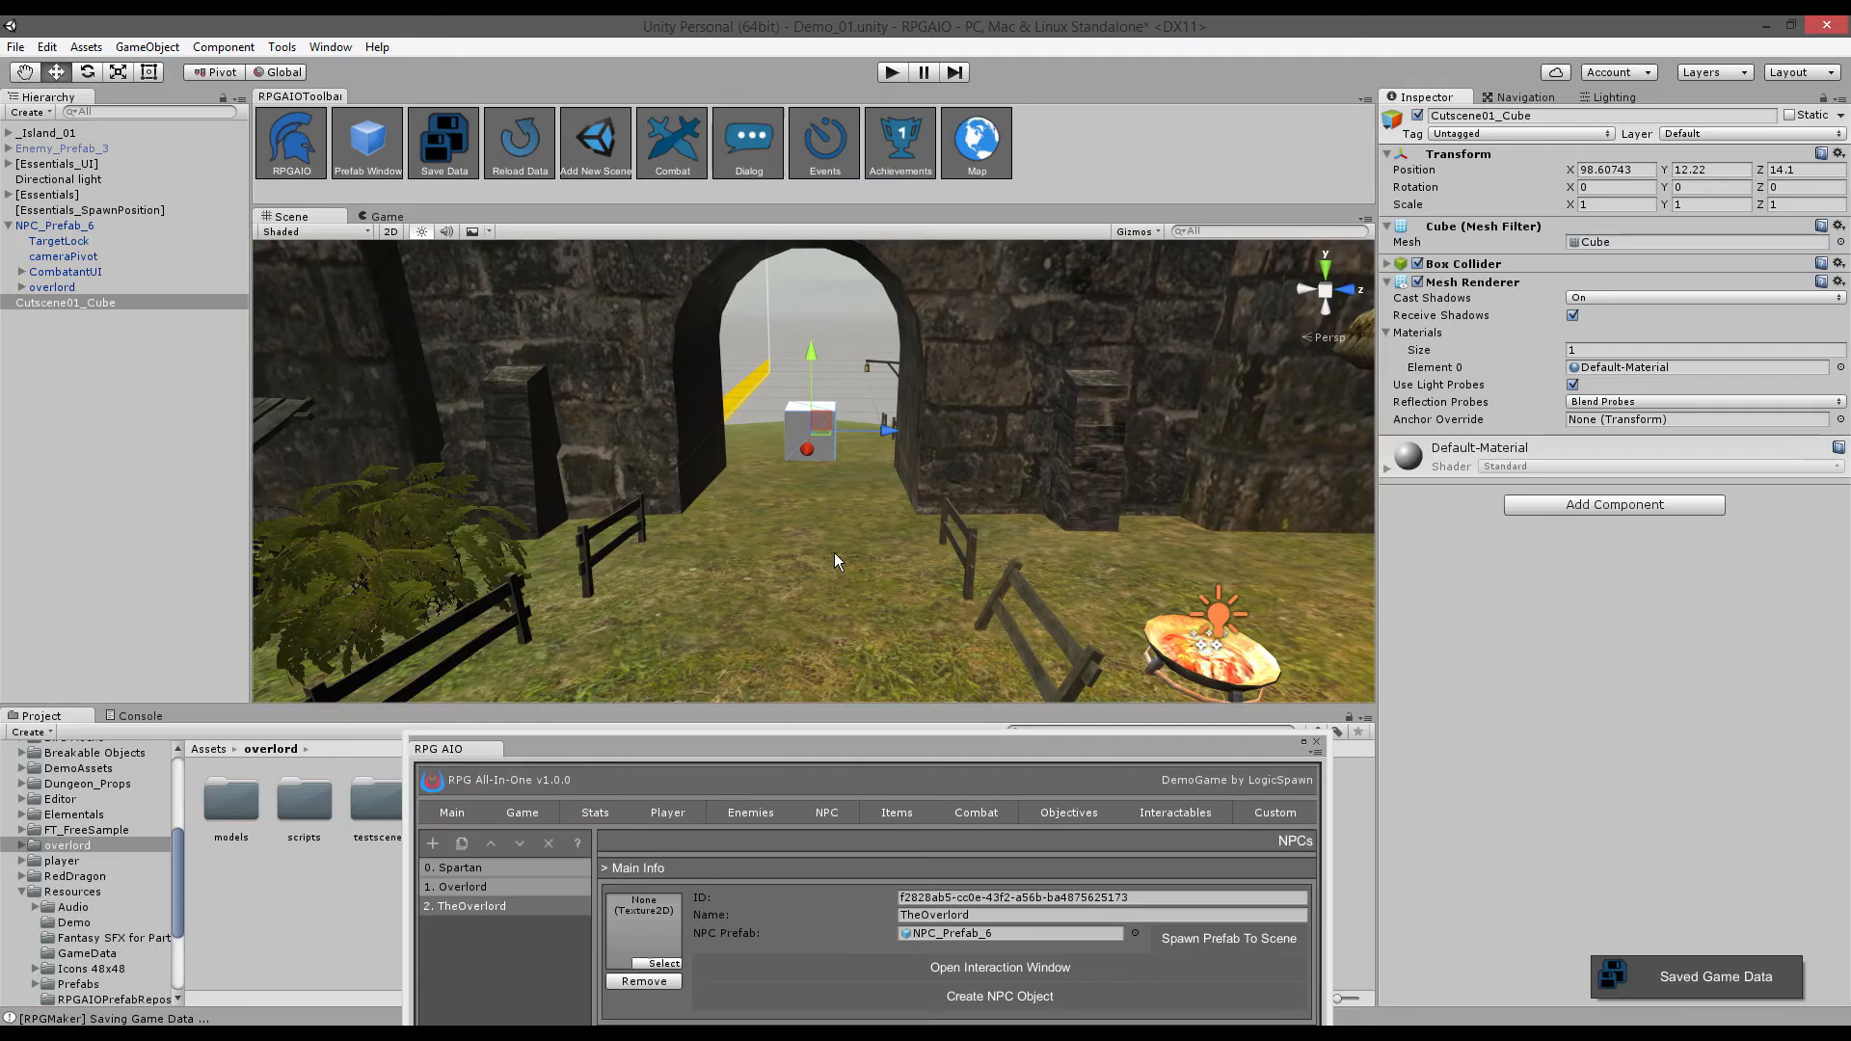
{"action": "left_click_drag", "start_coordinate": [991, 749], "coordinate": [1024, 432]}
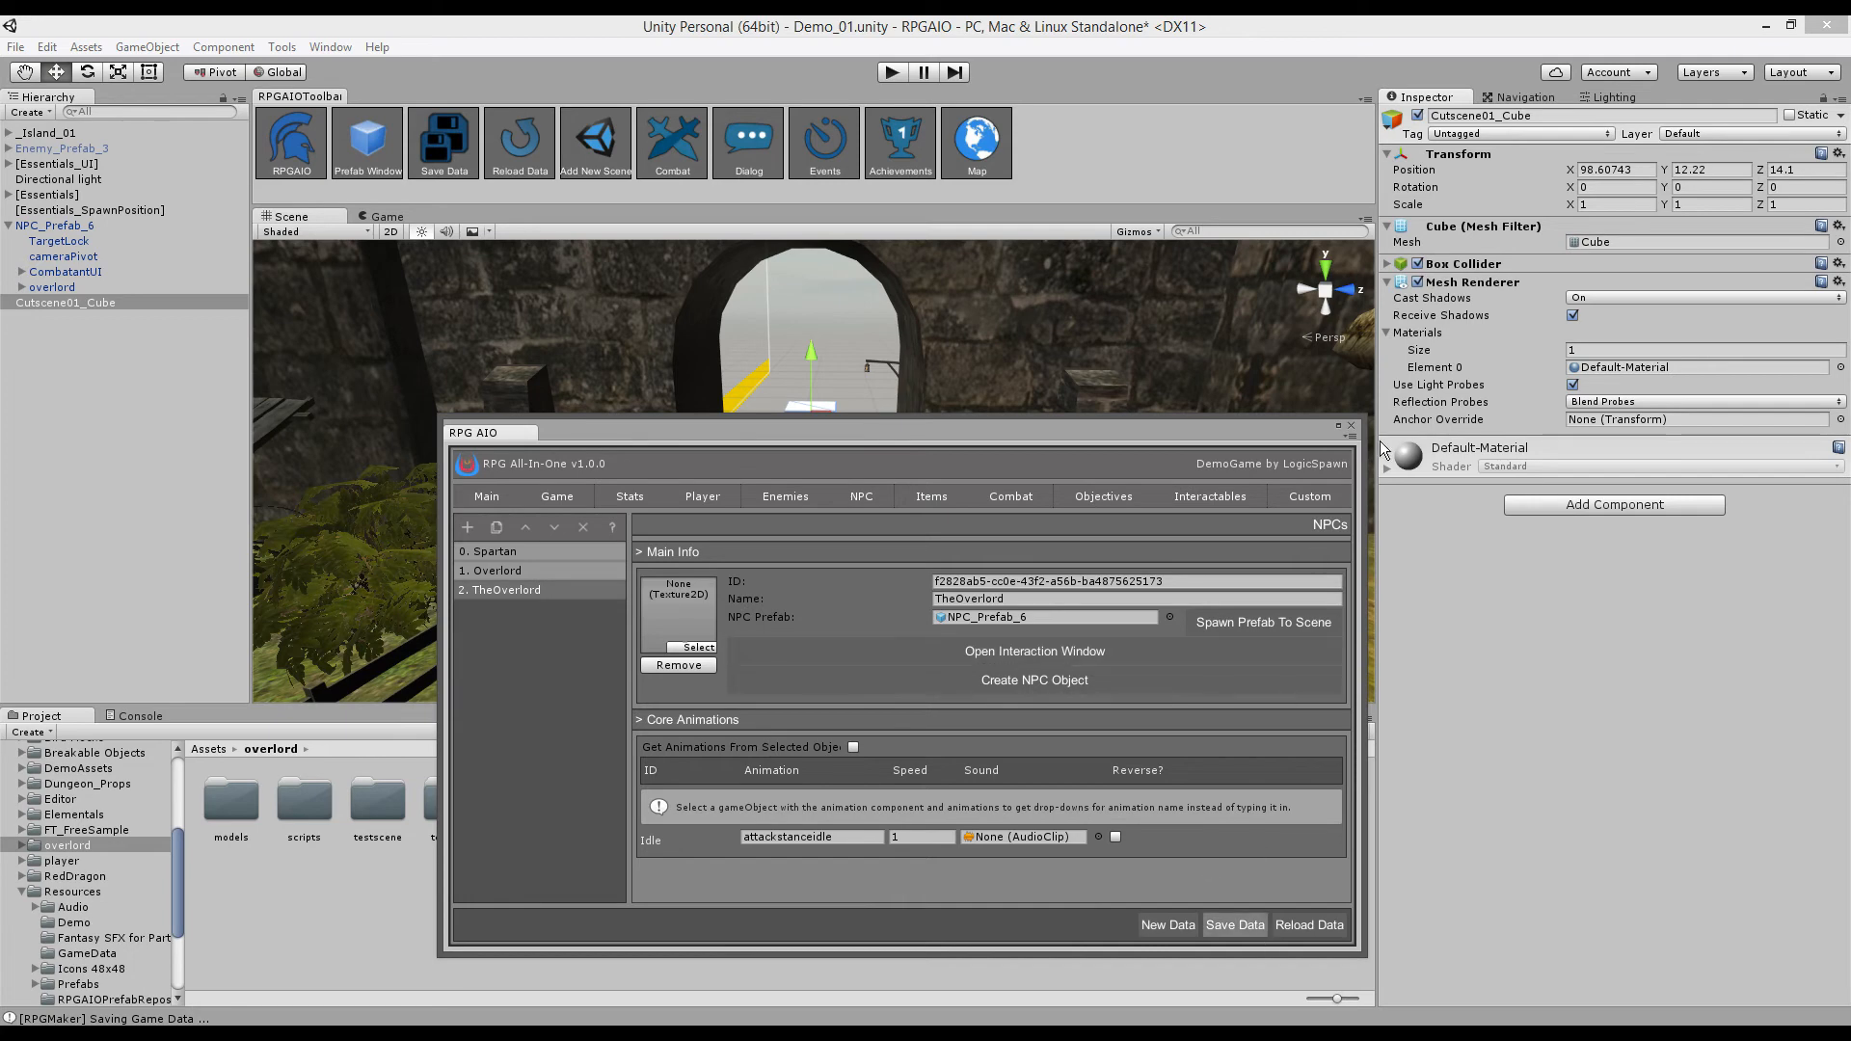
{"action": "left_click", "coordinate": [1350, 425]}
{"action": "left_click", "coordinate": [852, 576]}
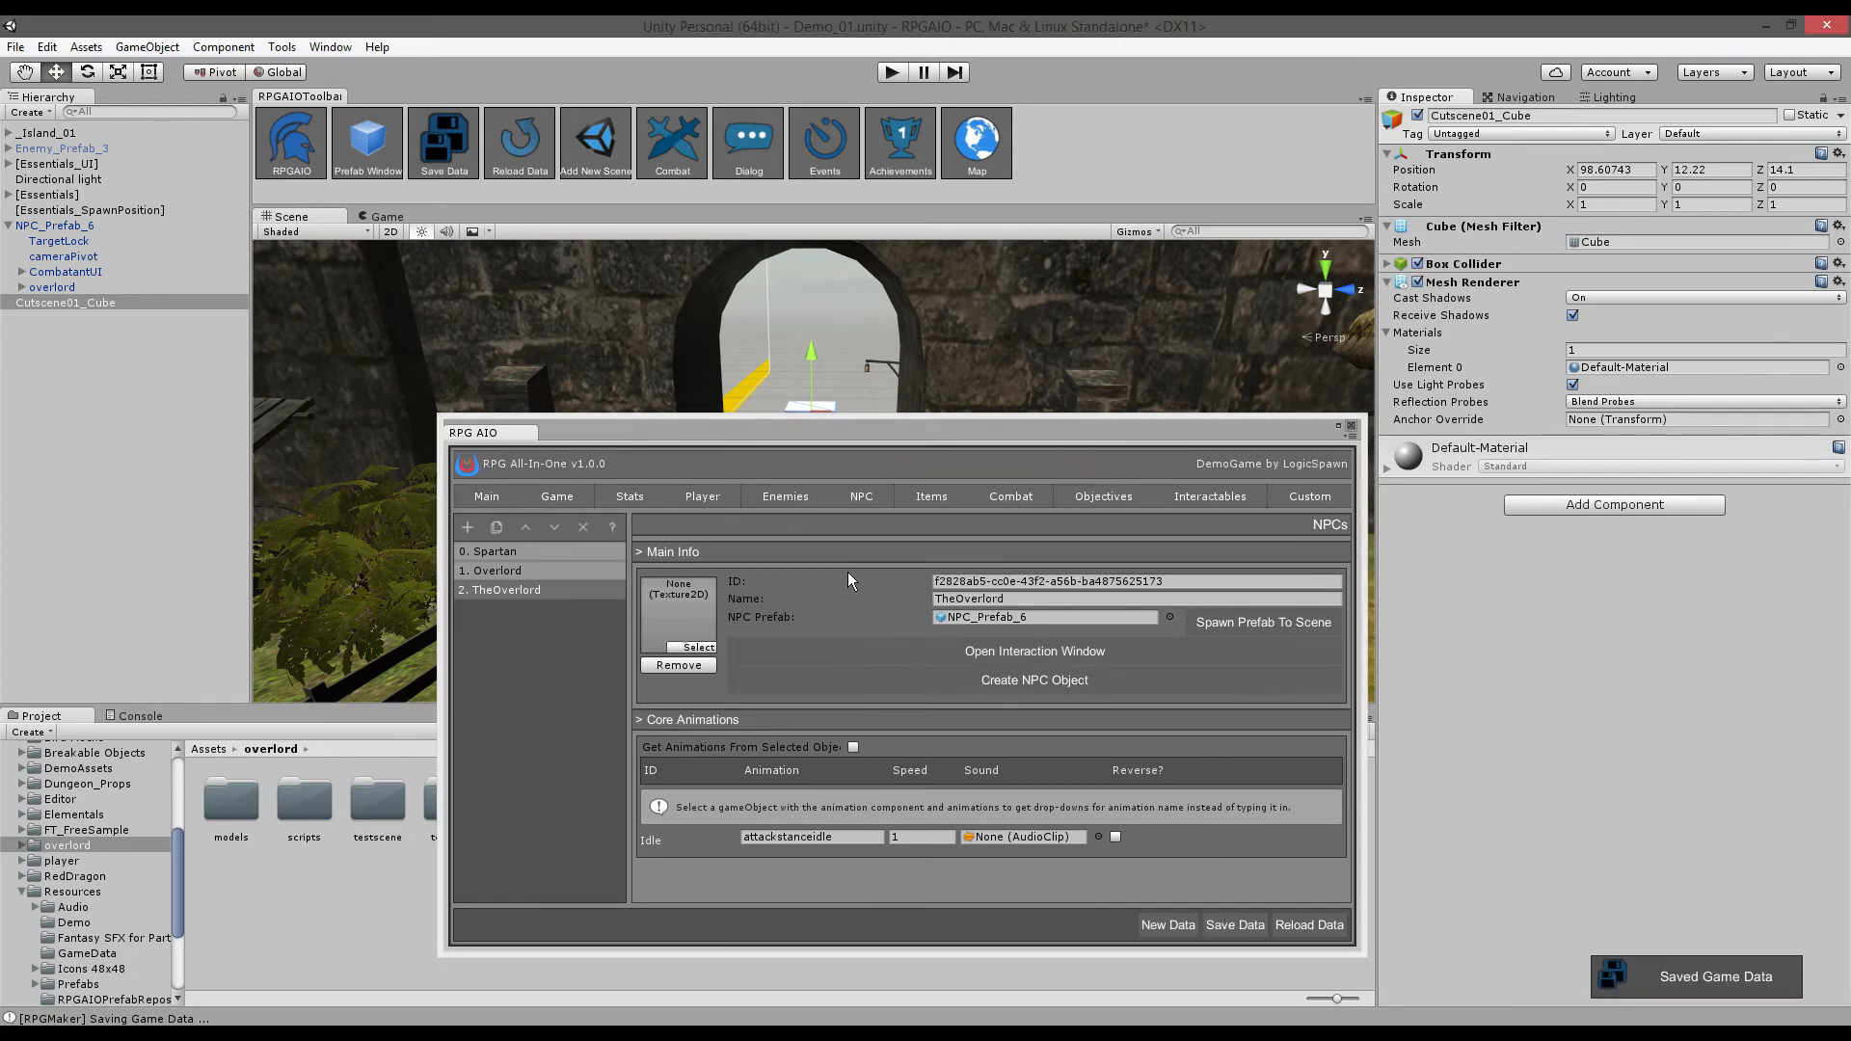
- Frame NPC_Prefab_6 in the scene and lower it slightly onto the ground
{"action": "double_click", "coordinate": [66, 226]}
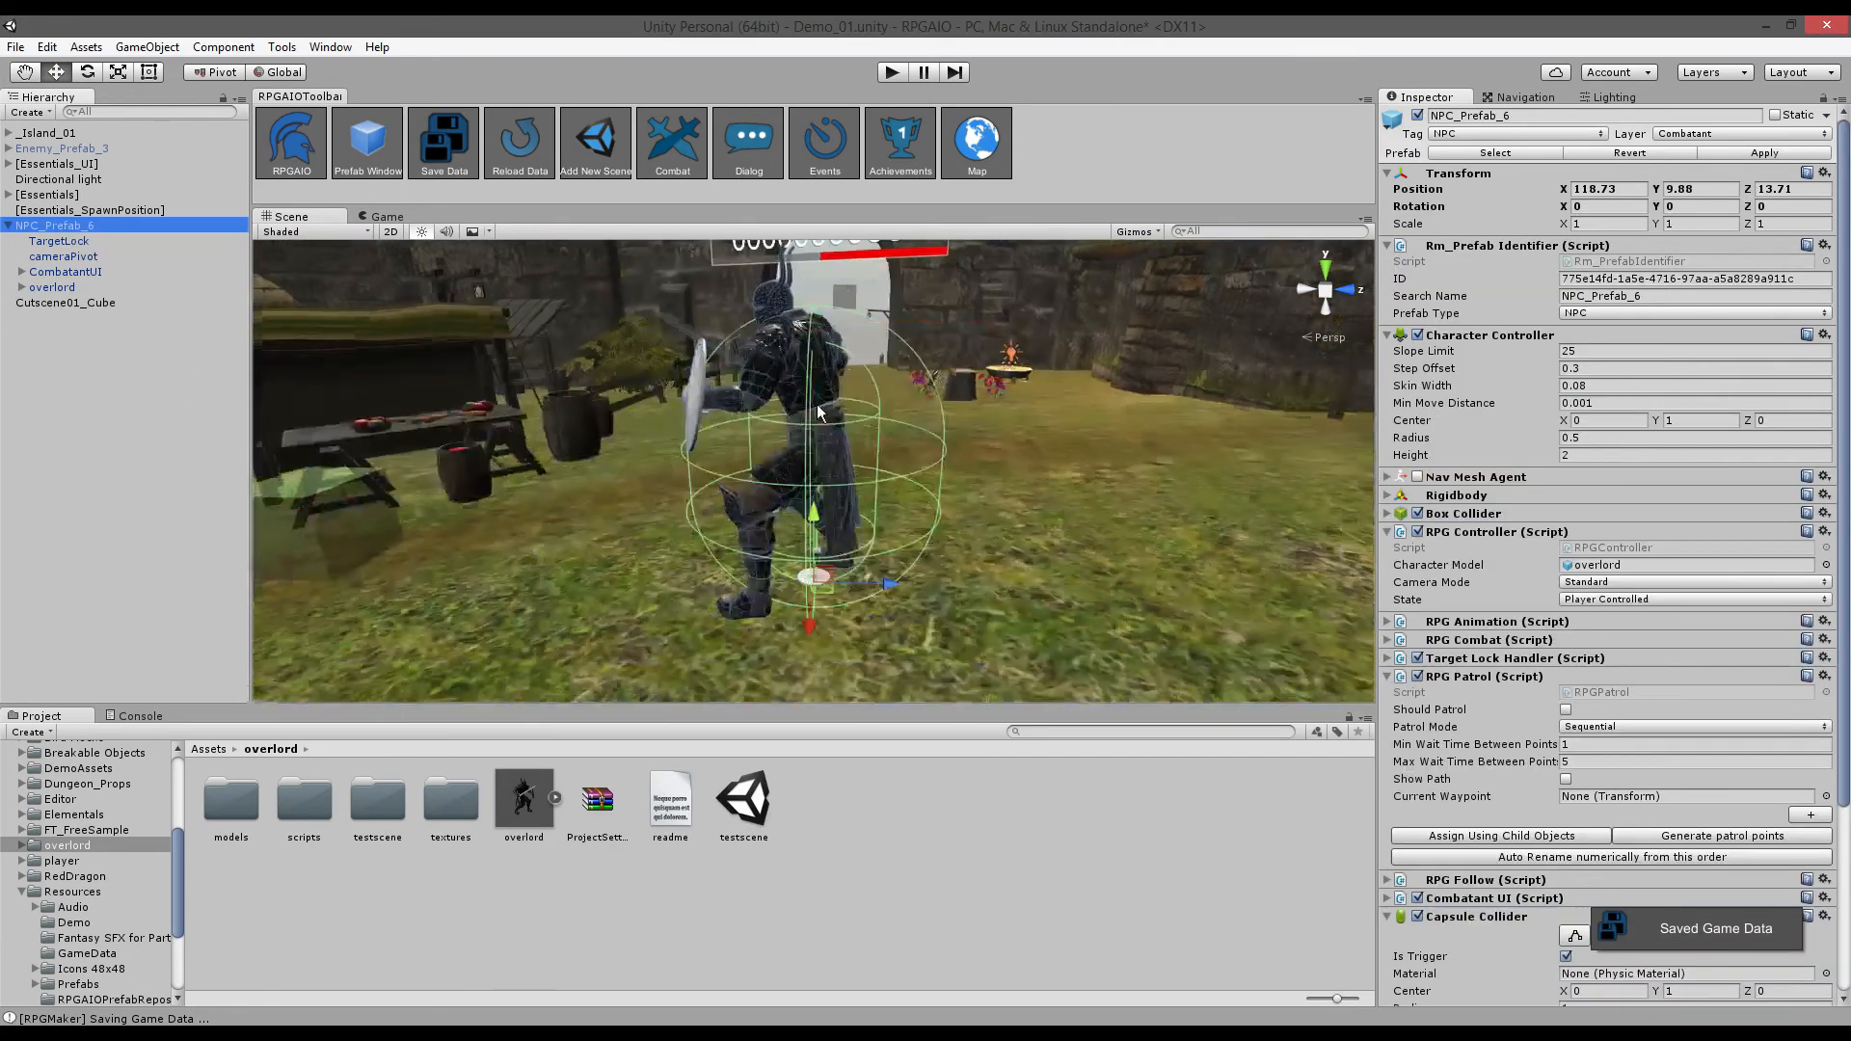
{"action": "left_click_drag", "start_coordinate": [817, 412], "coordinate": [1063, 557], "text": "alt"}
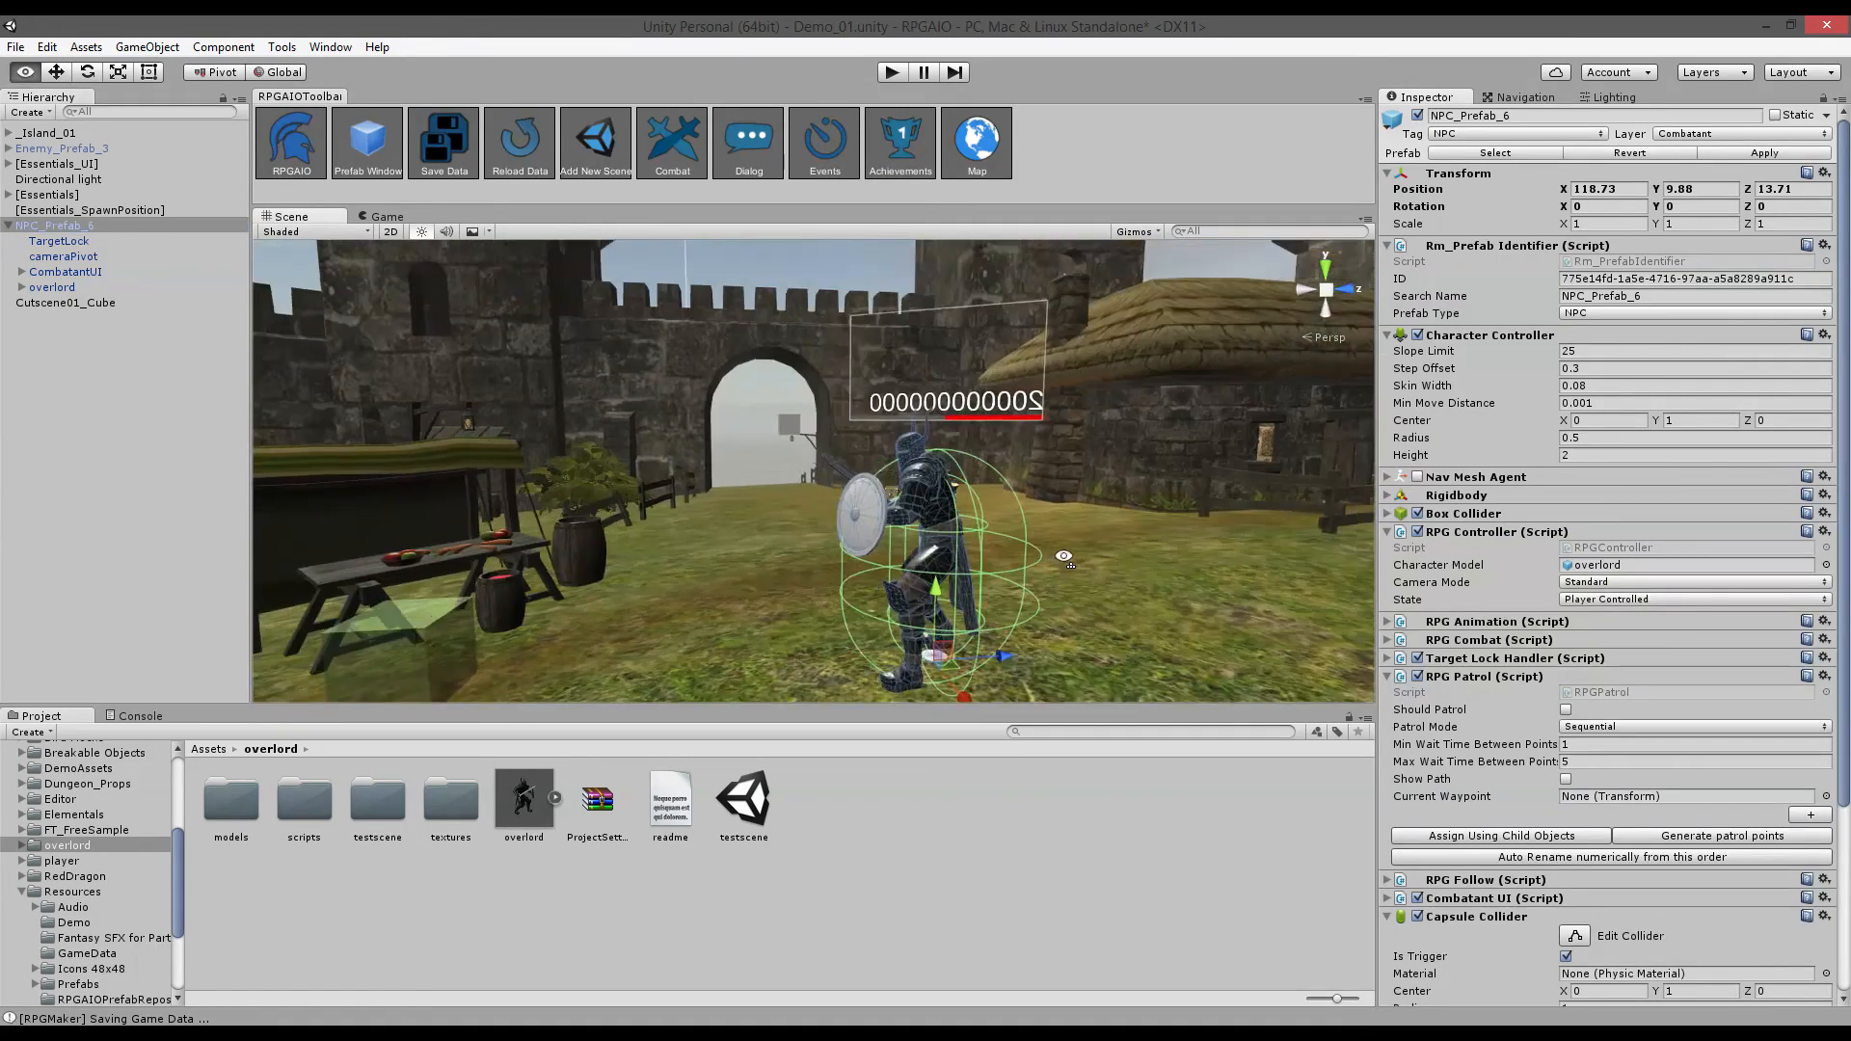
{"action": "key", "text": "q"}
{"action": "right_click_drag", "start_coordinate": [1063, 556], "coordinate": [1054, 542]}
{"action": "key", "text": "e"}
{"action": "left_click_drag", "start_coordinate": [953, 416], "coordinate": [954, 420]}
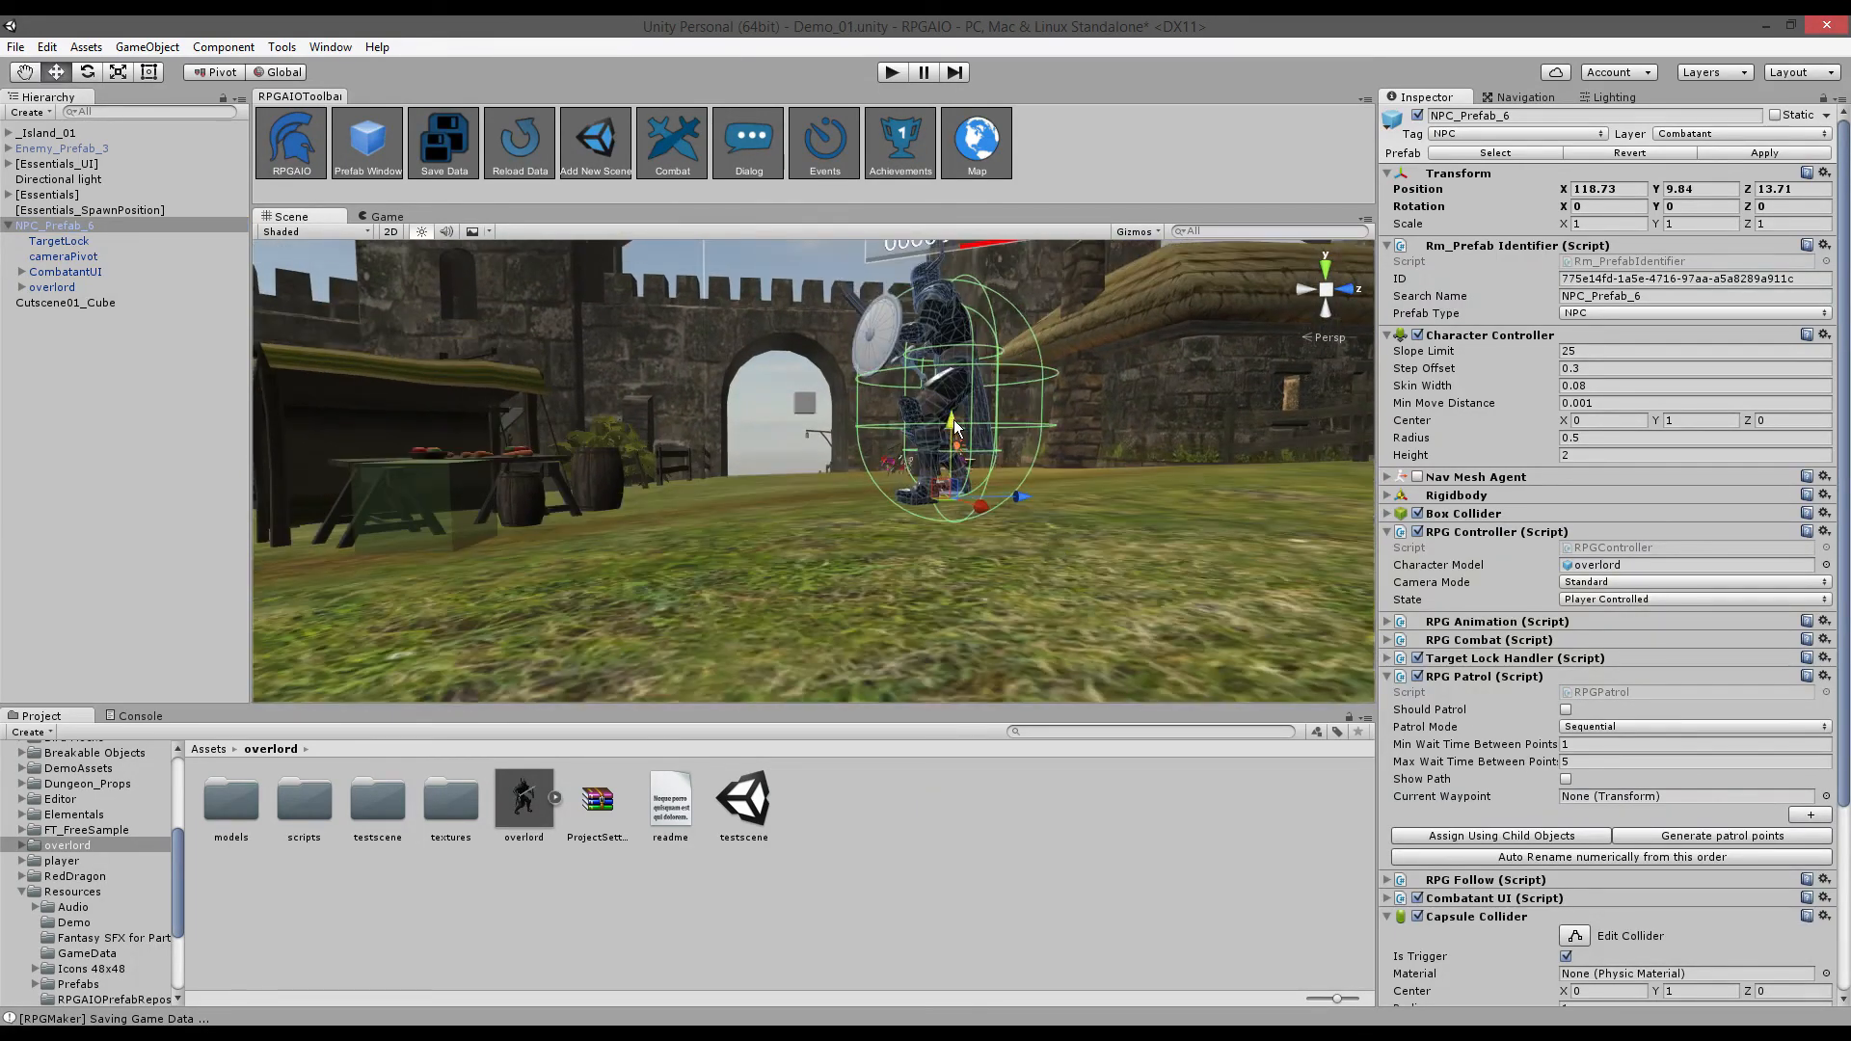
{"action": "left_click_drag", "start_coordinate": [694, 475], "coordinate": [905, 501], "text": "alt"}
{"action": "scroll", "coordinate": [904, 501], "scroll_direction": "down", "scroll_amount": 3}
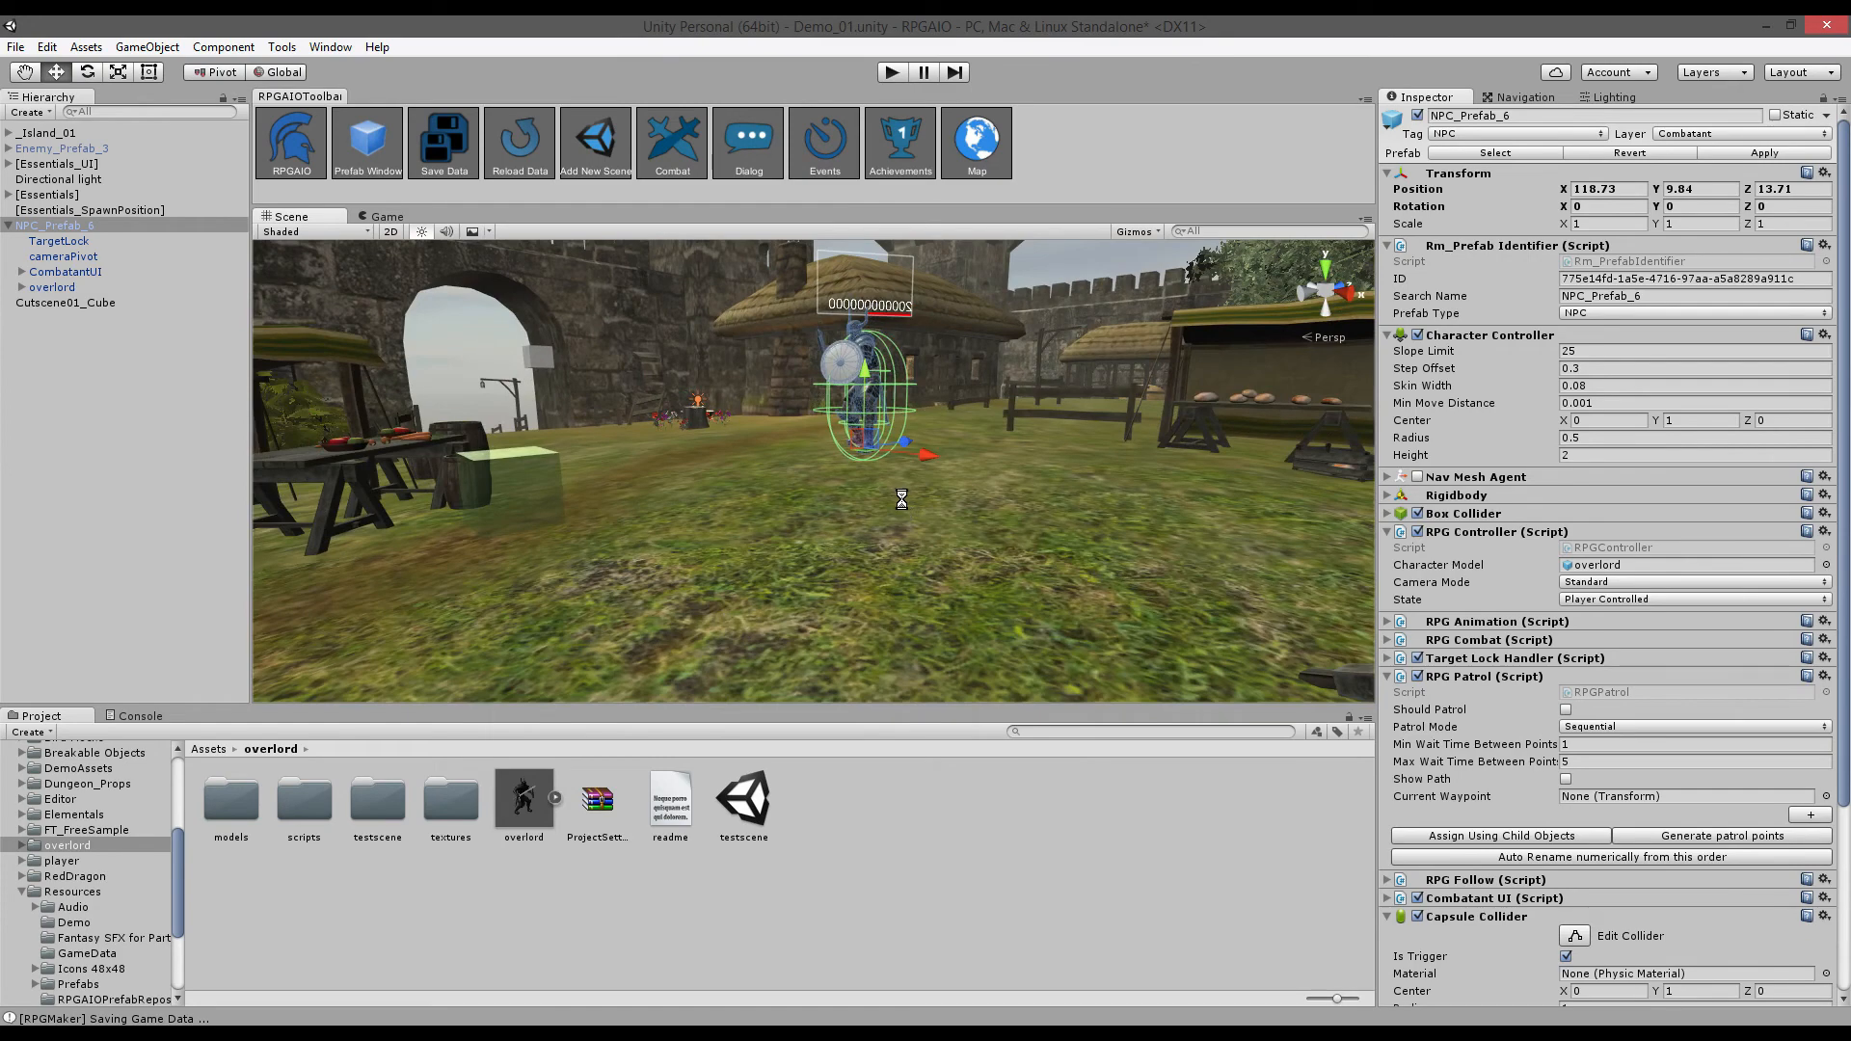
- Play the game, greet TheOverlord with 'Hello, how are you?' and 'Goodbye!', then reopen the dialog editor
{"action": "left_click", "coordinate": [891, 73]}
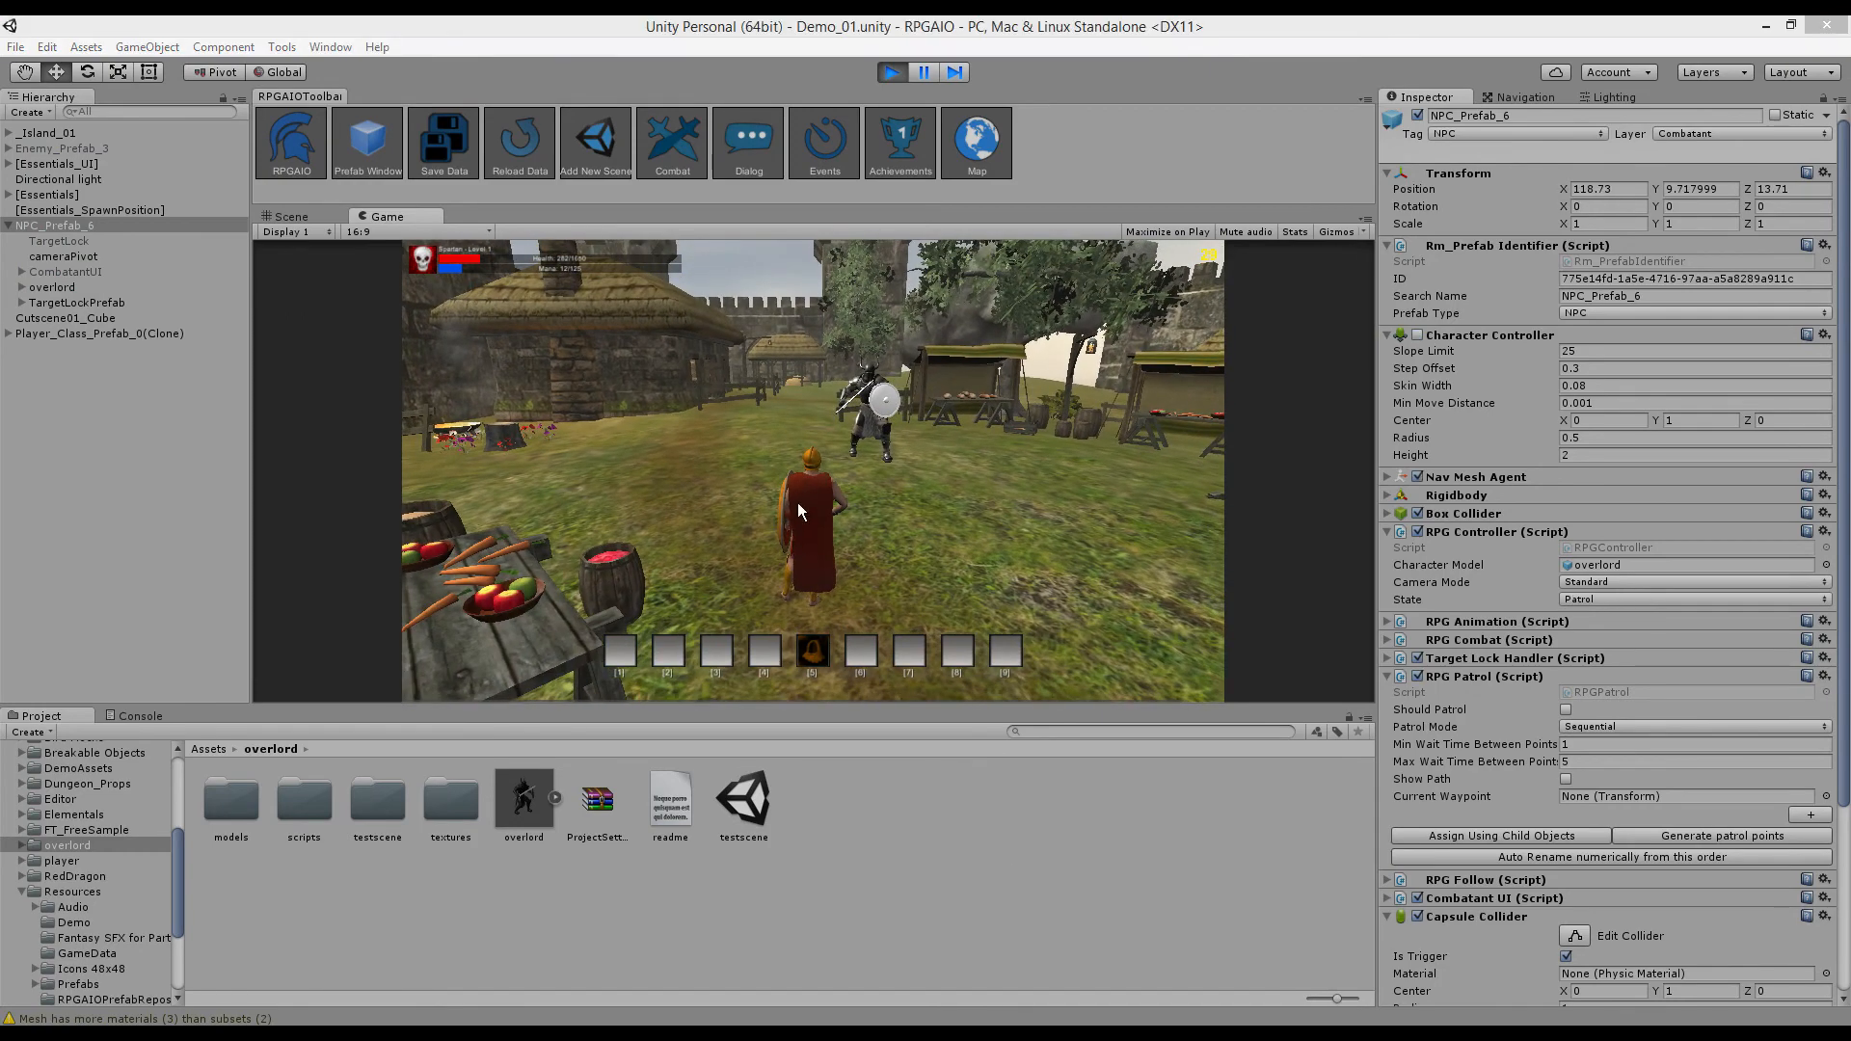
{"action": "left_click", "coordinate": [797, 501]}
{"action": "key", "text": "w"}
{"action": "right_click_drag", "start_coordinate": [823, 518], "coordinate": [733, 588]}
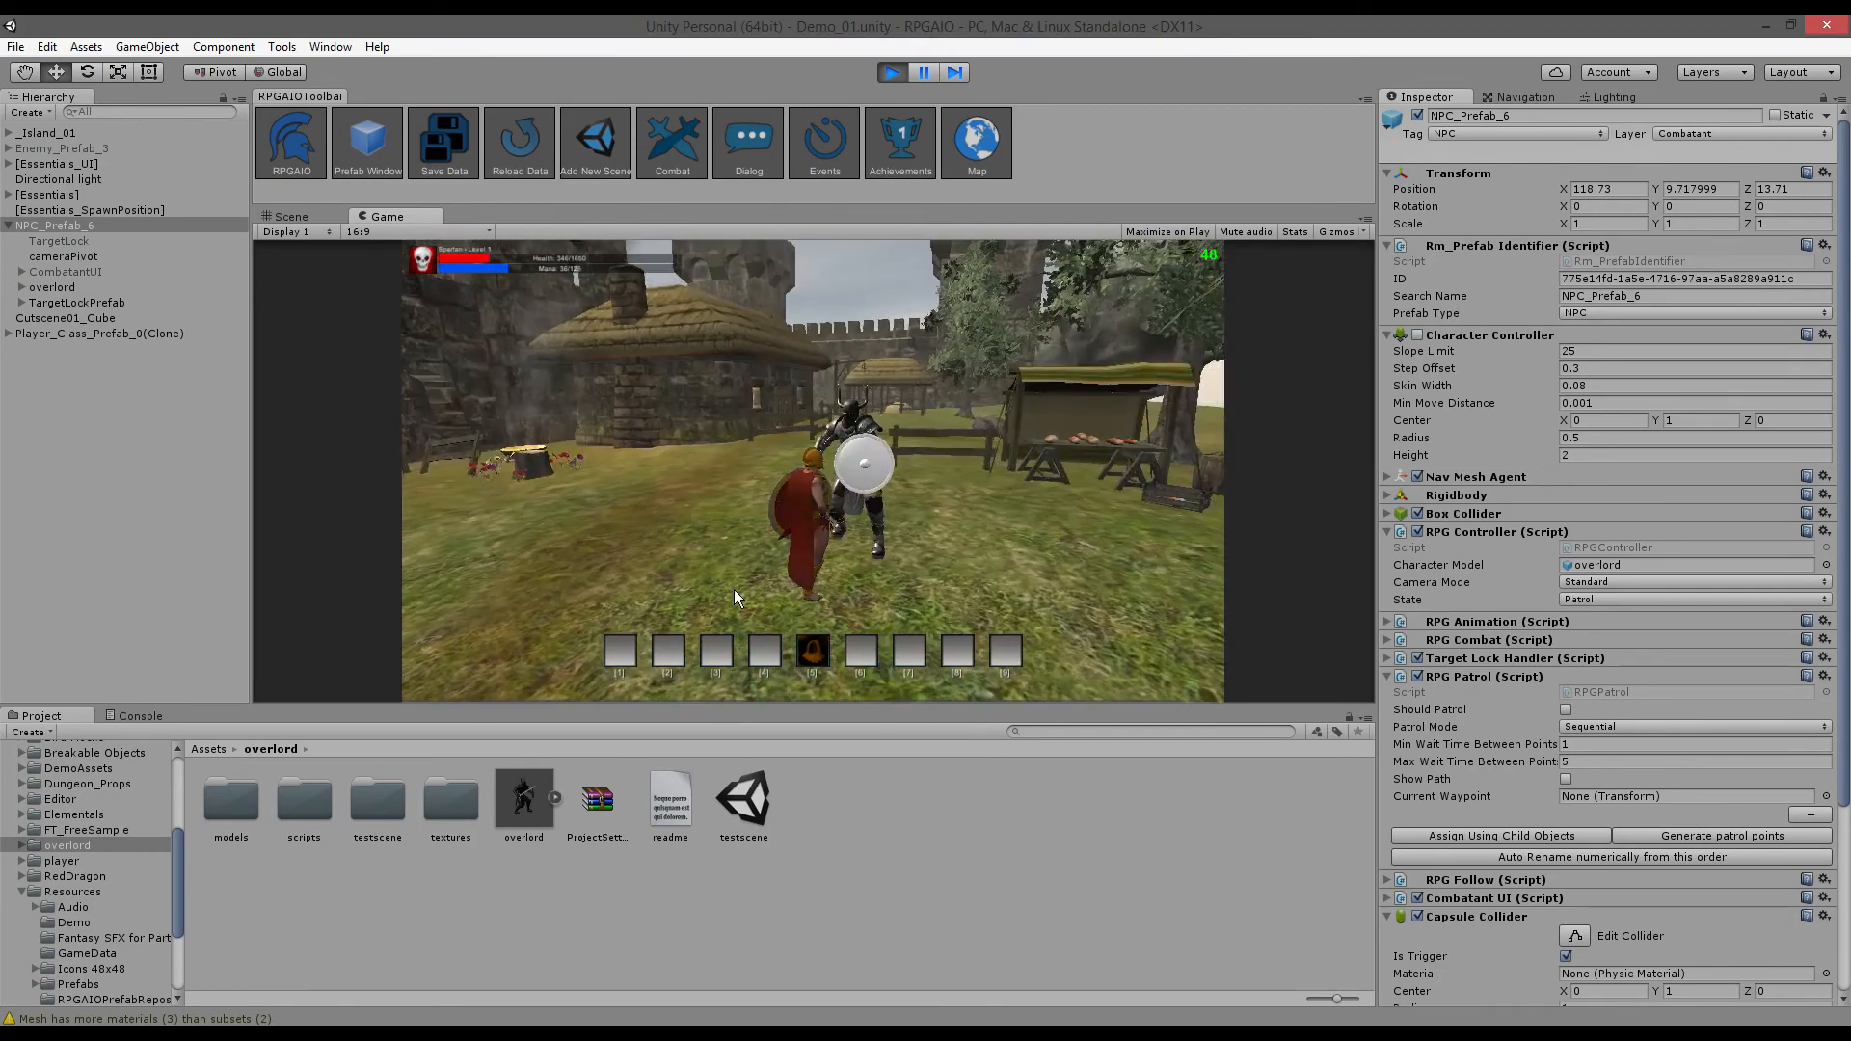
{"action": "left_click", "coordinate": [859, 439]}
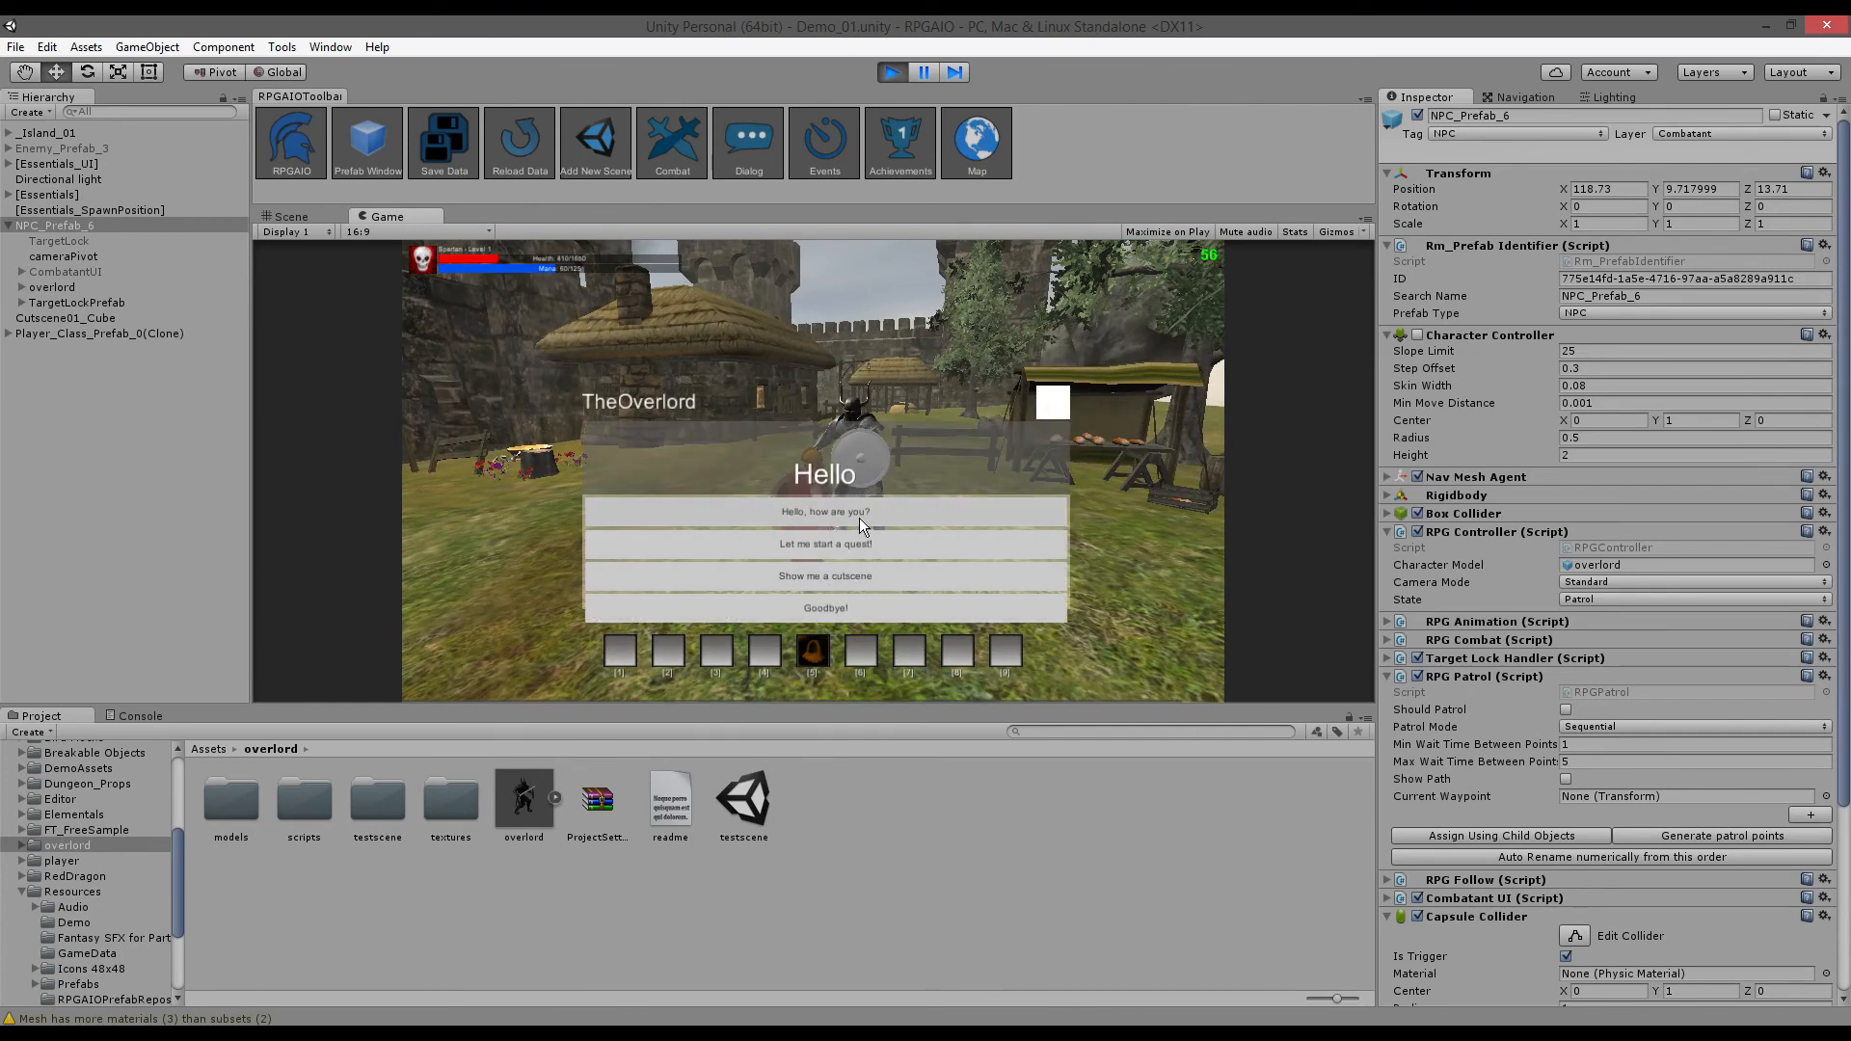
{"action": "left_click", "coordinate": [830, 512]}
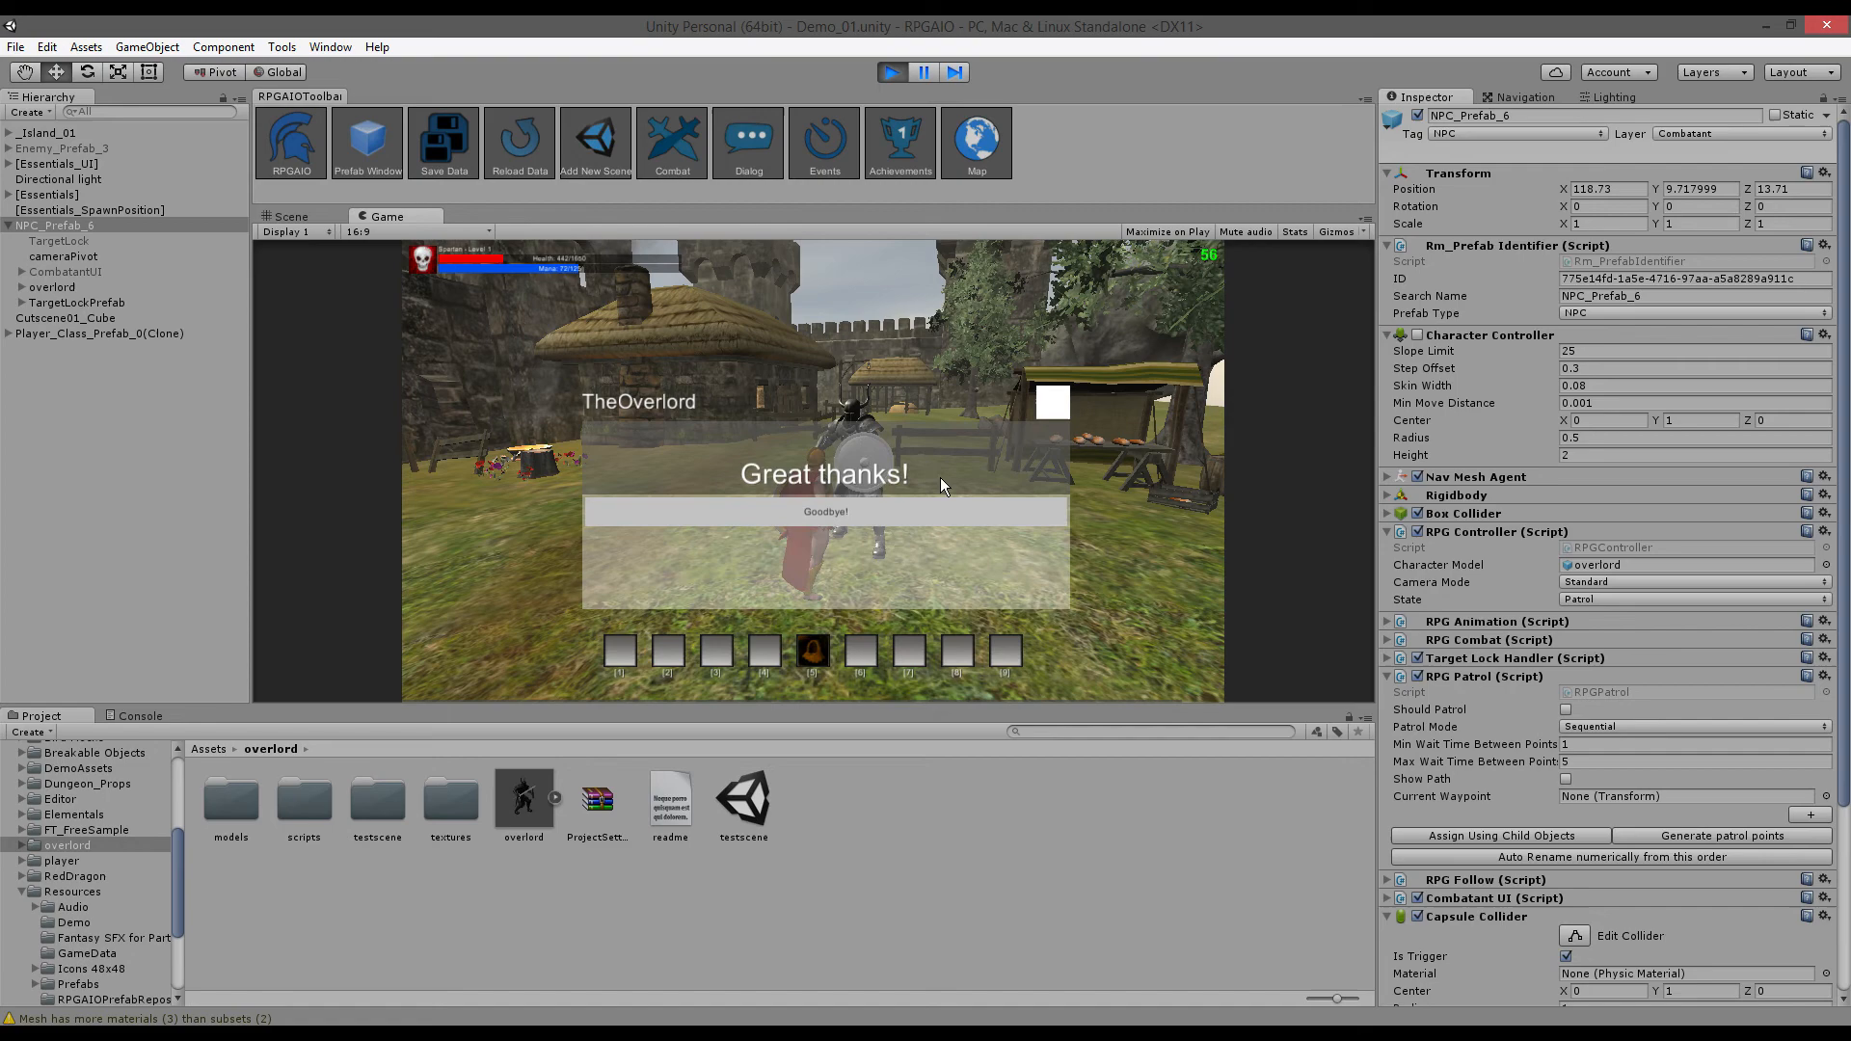
{"action": "left_click", "coordinate": [826, 513]}
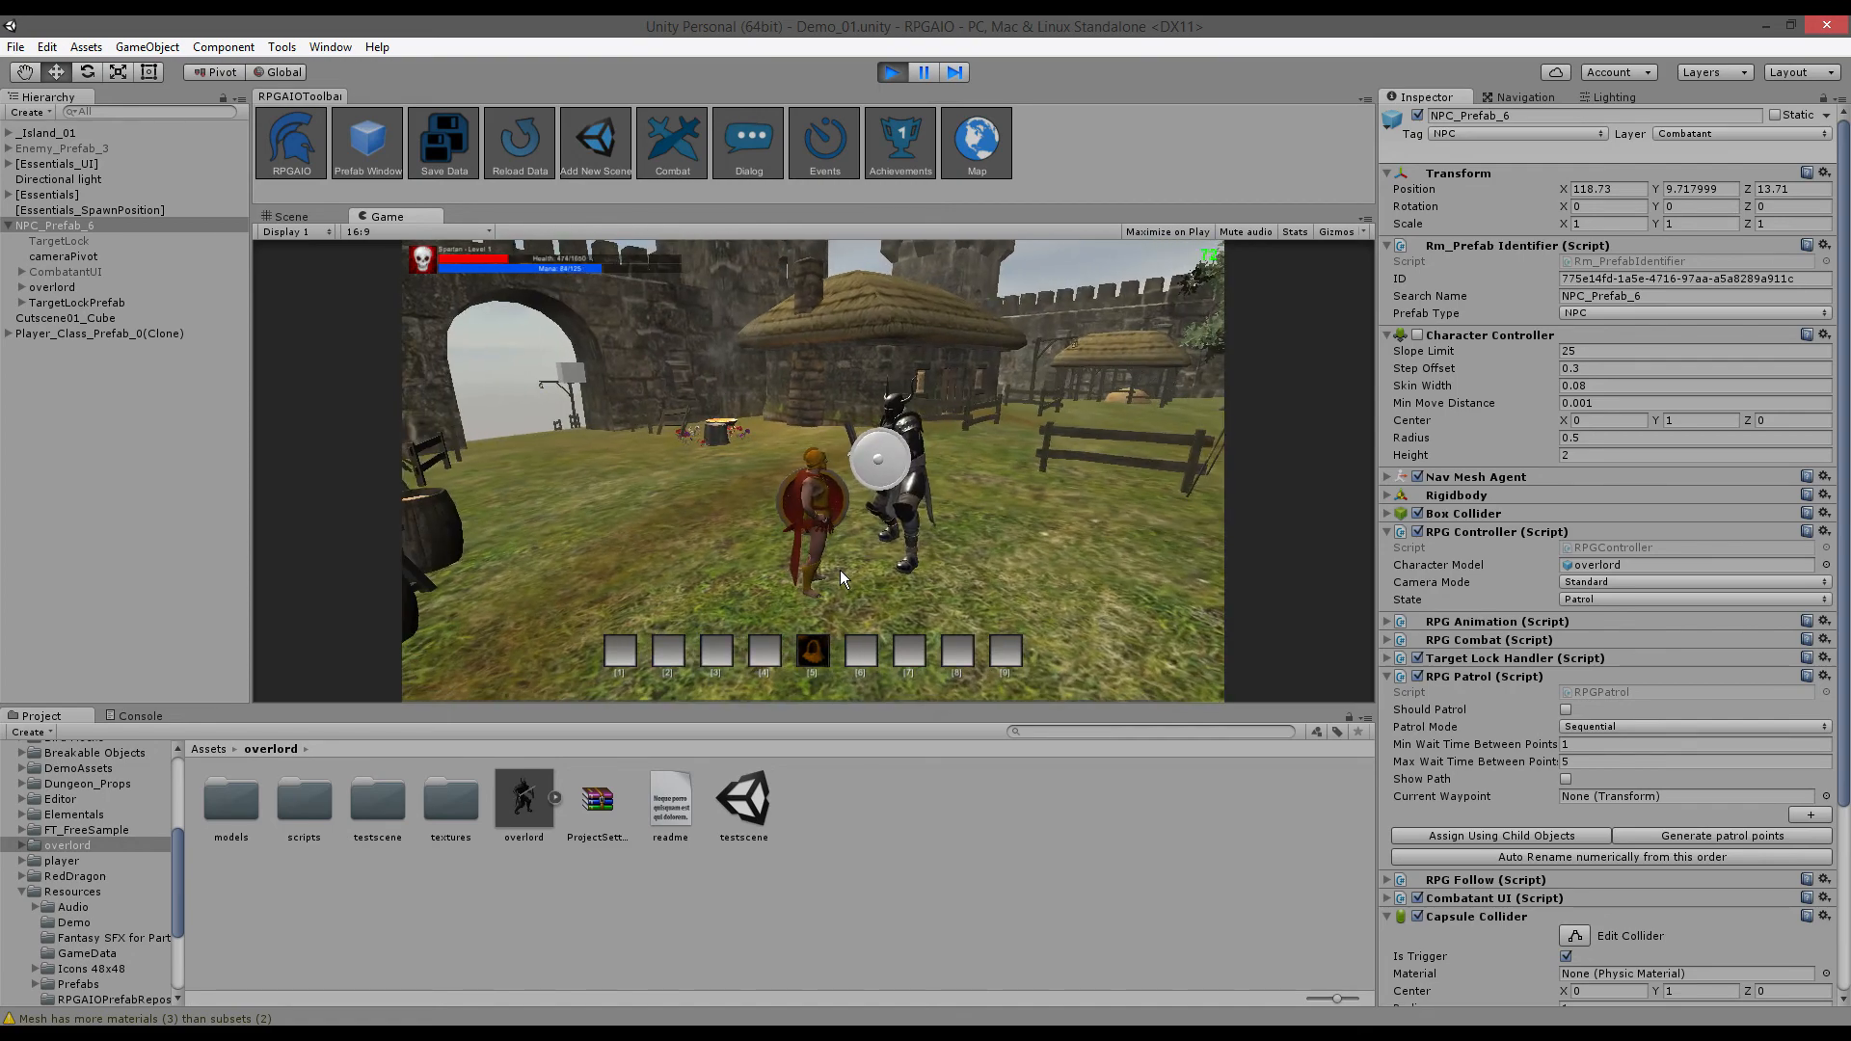
{"action": "left_click", "coordinate": [921, 506]}
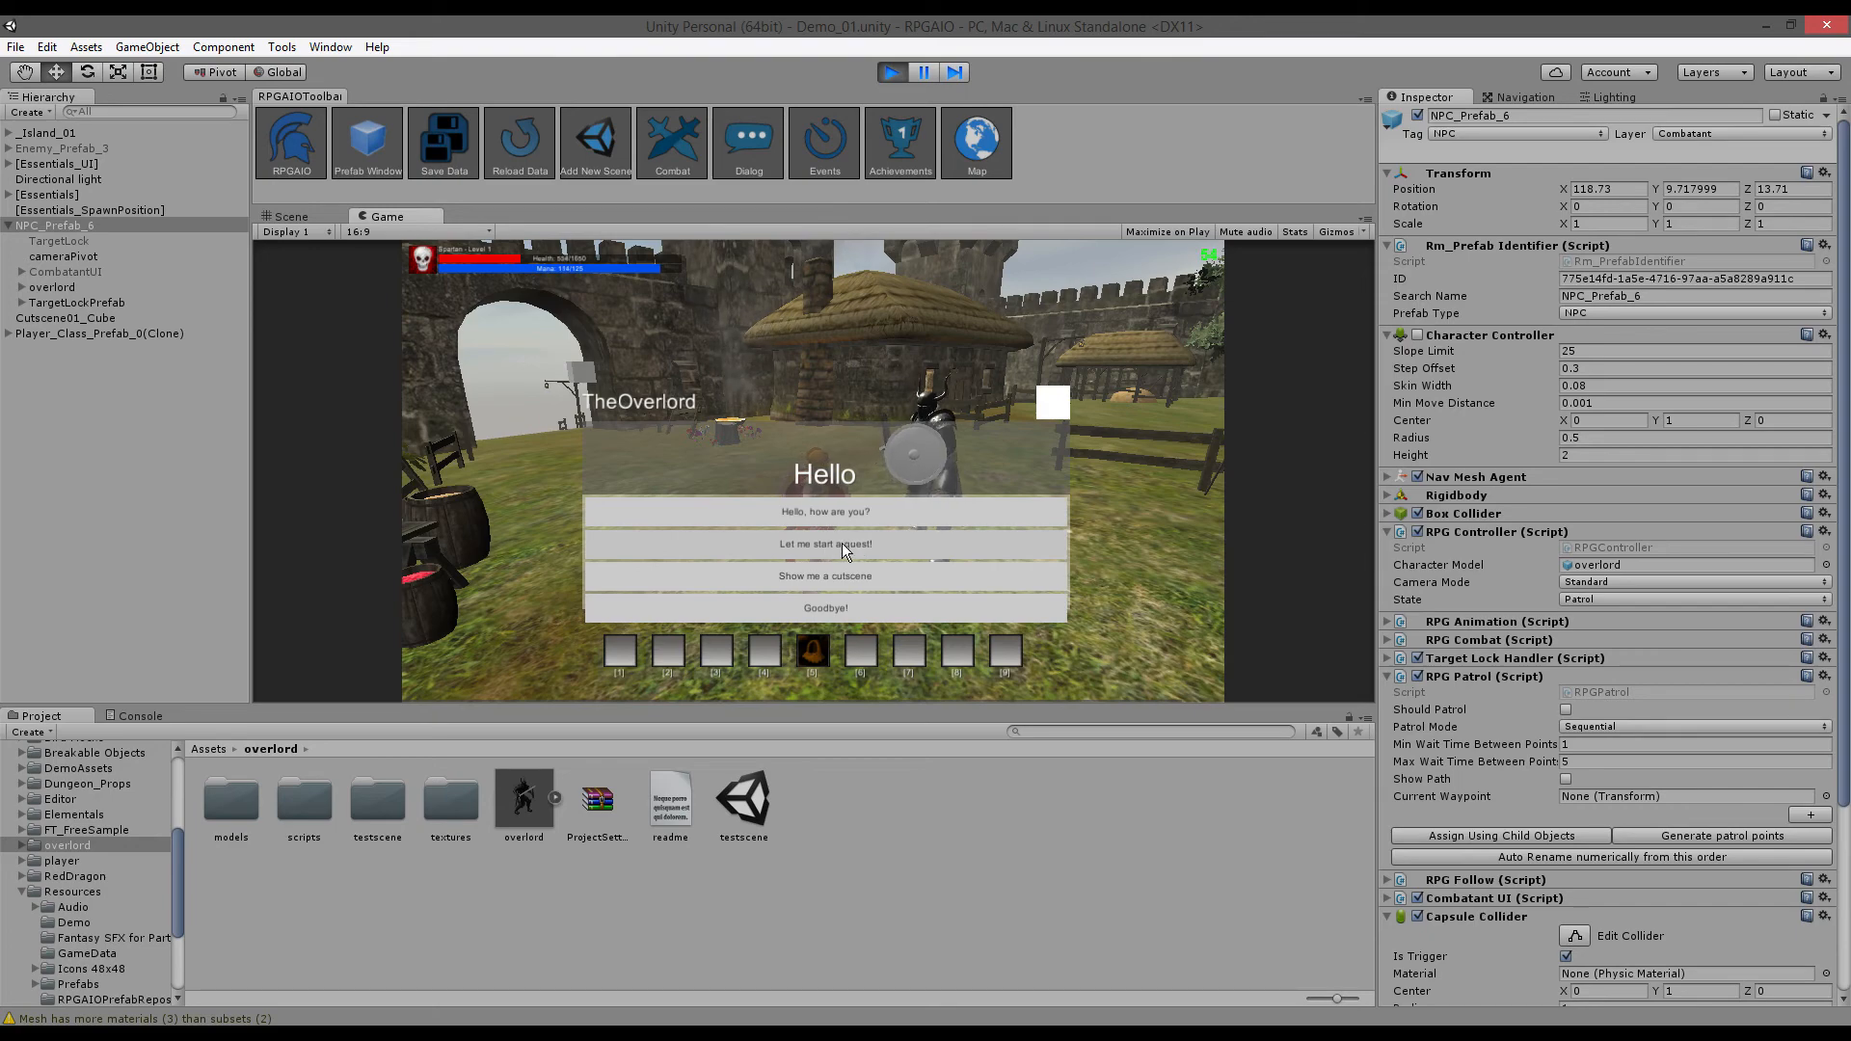
{"action": "left_click", "coordinate": [732, 154]}
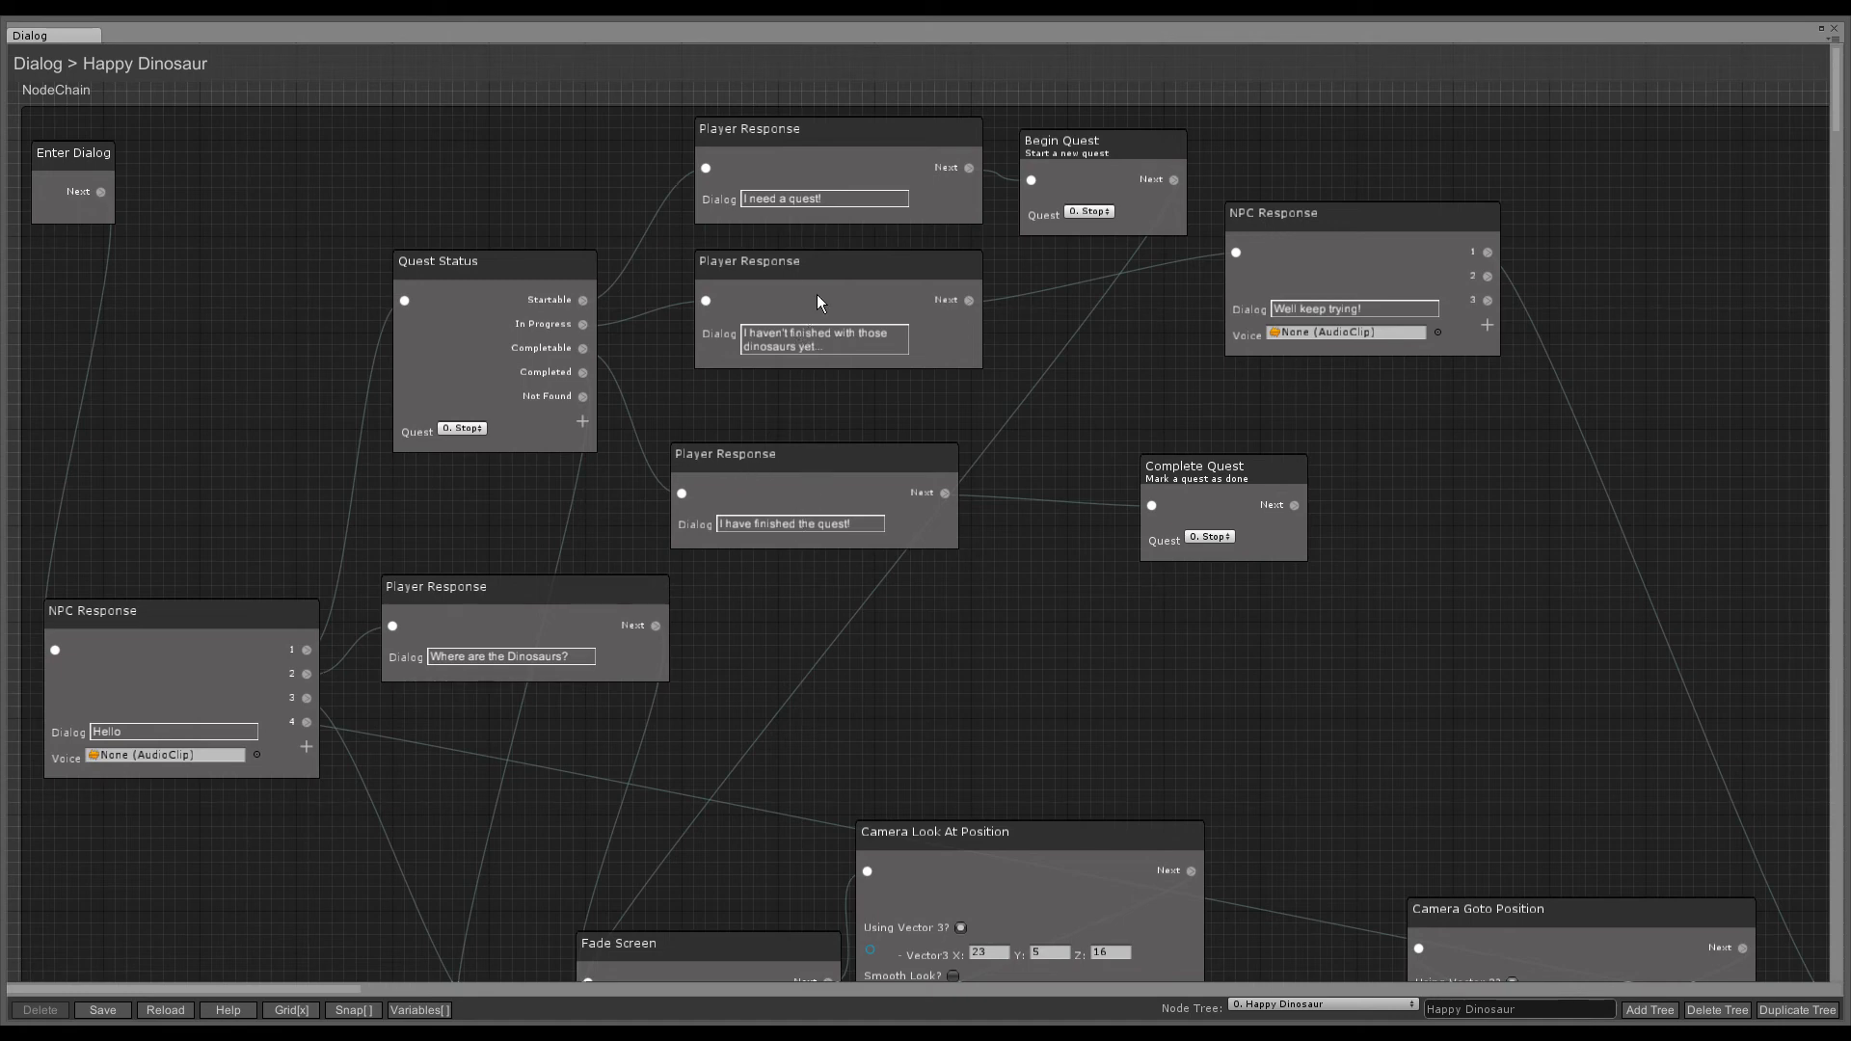
- Load the TheOverlord dialog tree, then choose 'Let me start a quest!' in the running game
{"action": "left_click", "coordinate": [1295, 1005]}
{"action": "left_click", "coordinate": [1313, 987]}
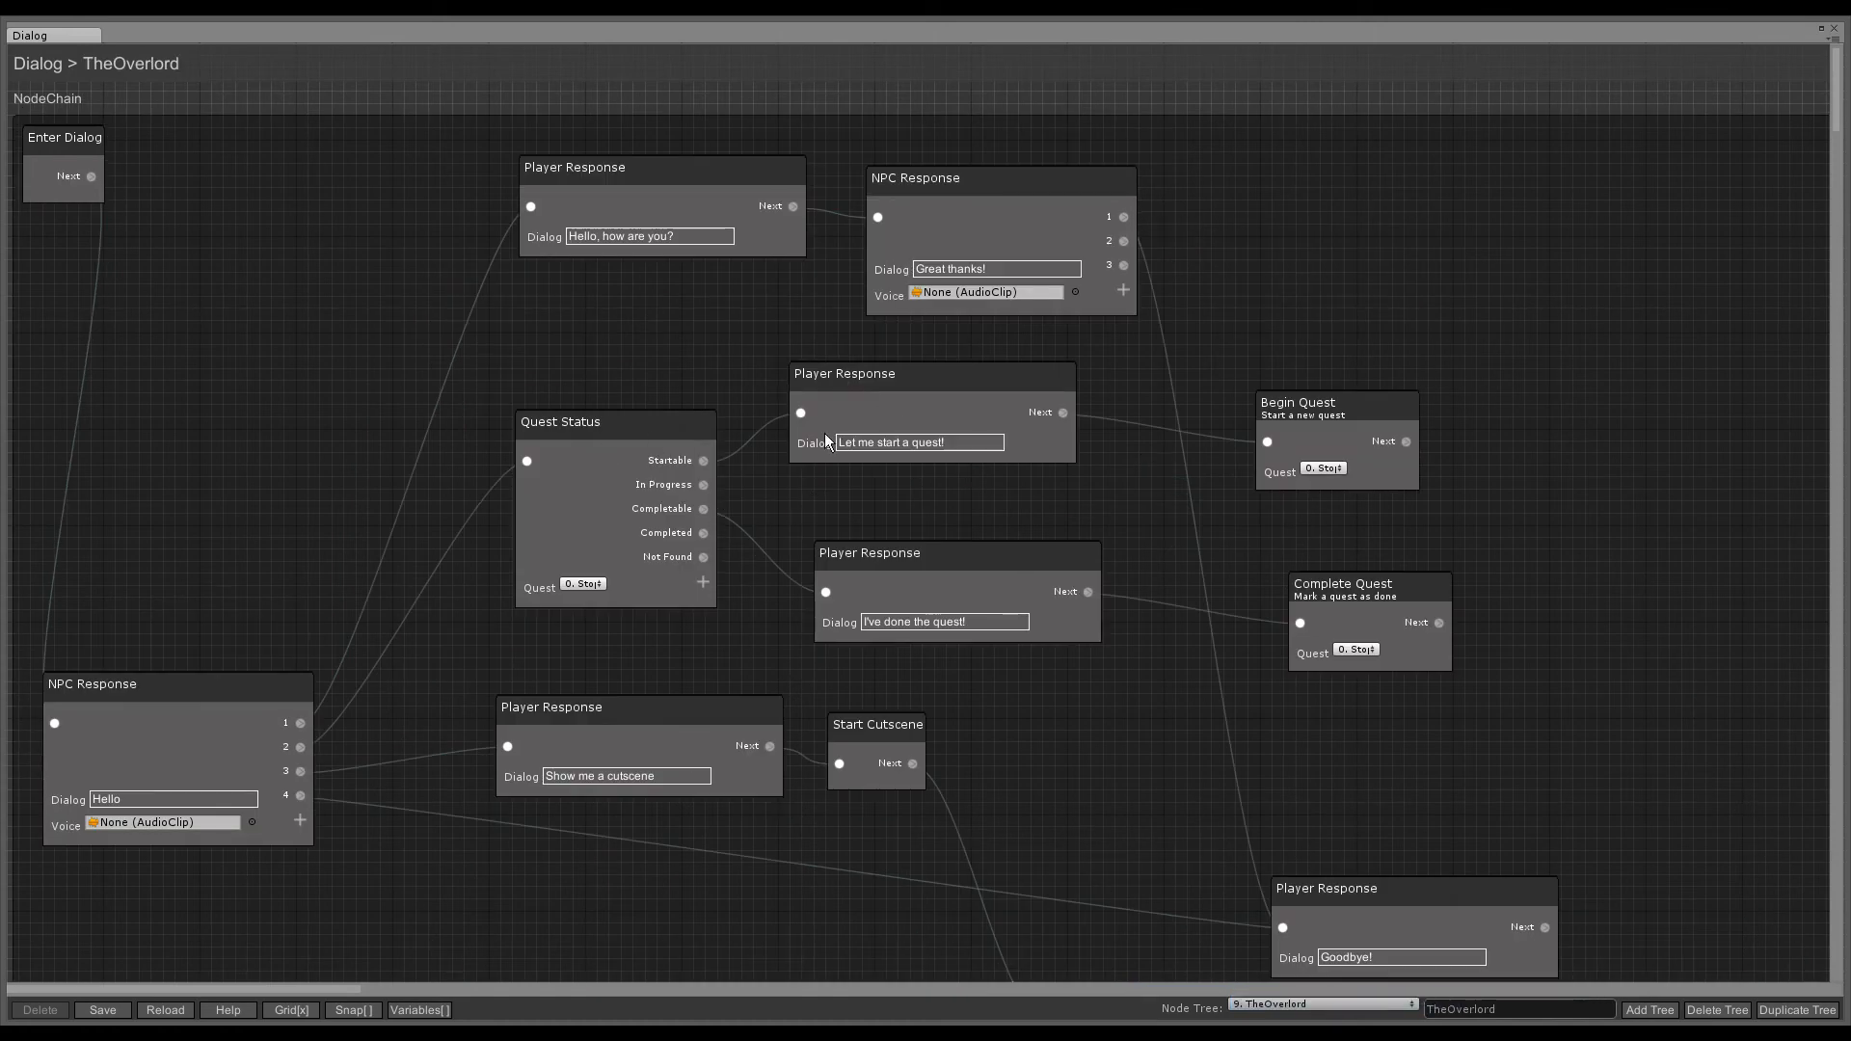
{"action": "left_click", "coordinate": [893, 409]}
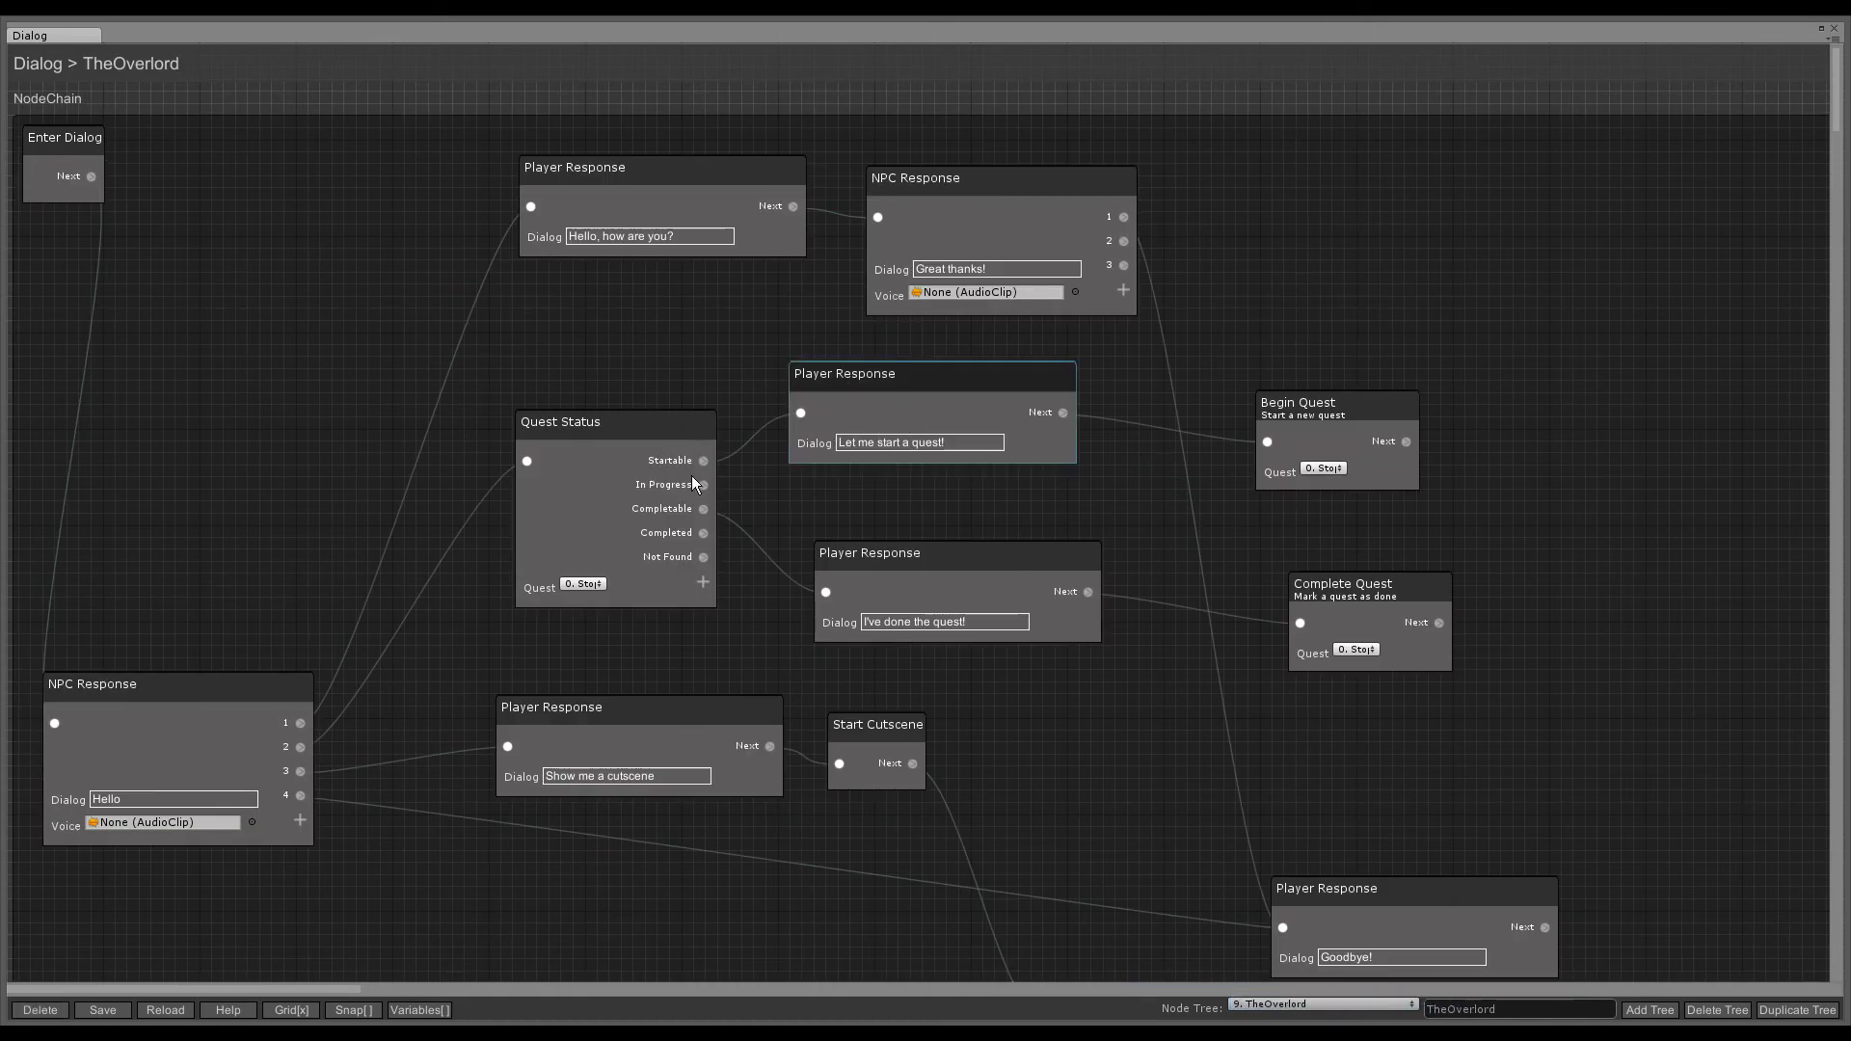
{"action": "left_click", "coordinate": [1833, 30]}
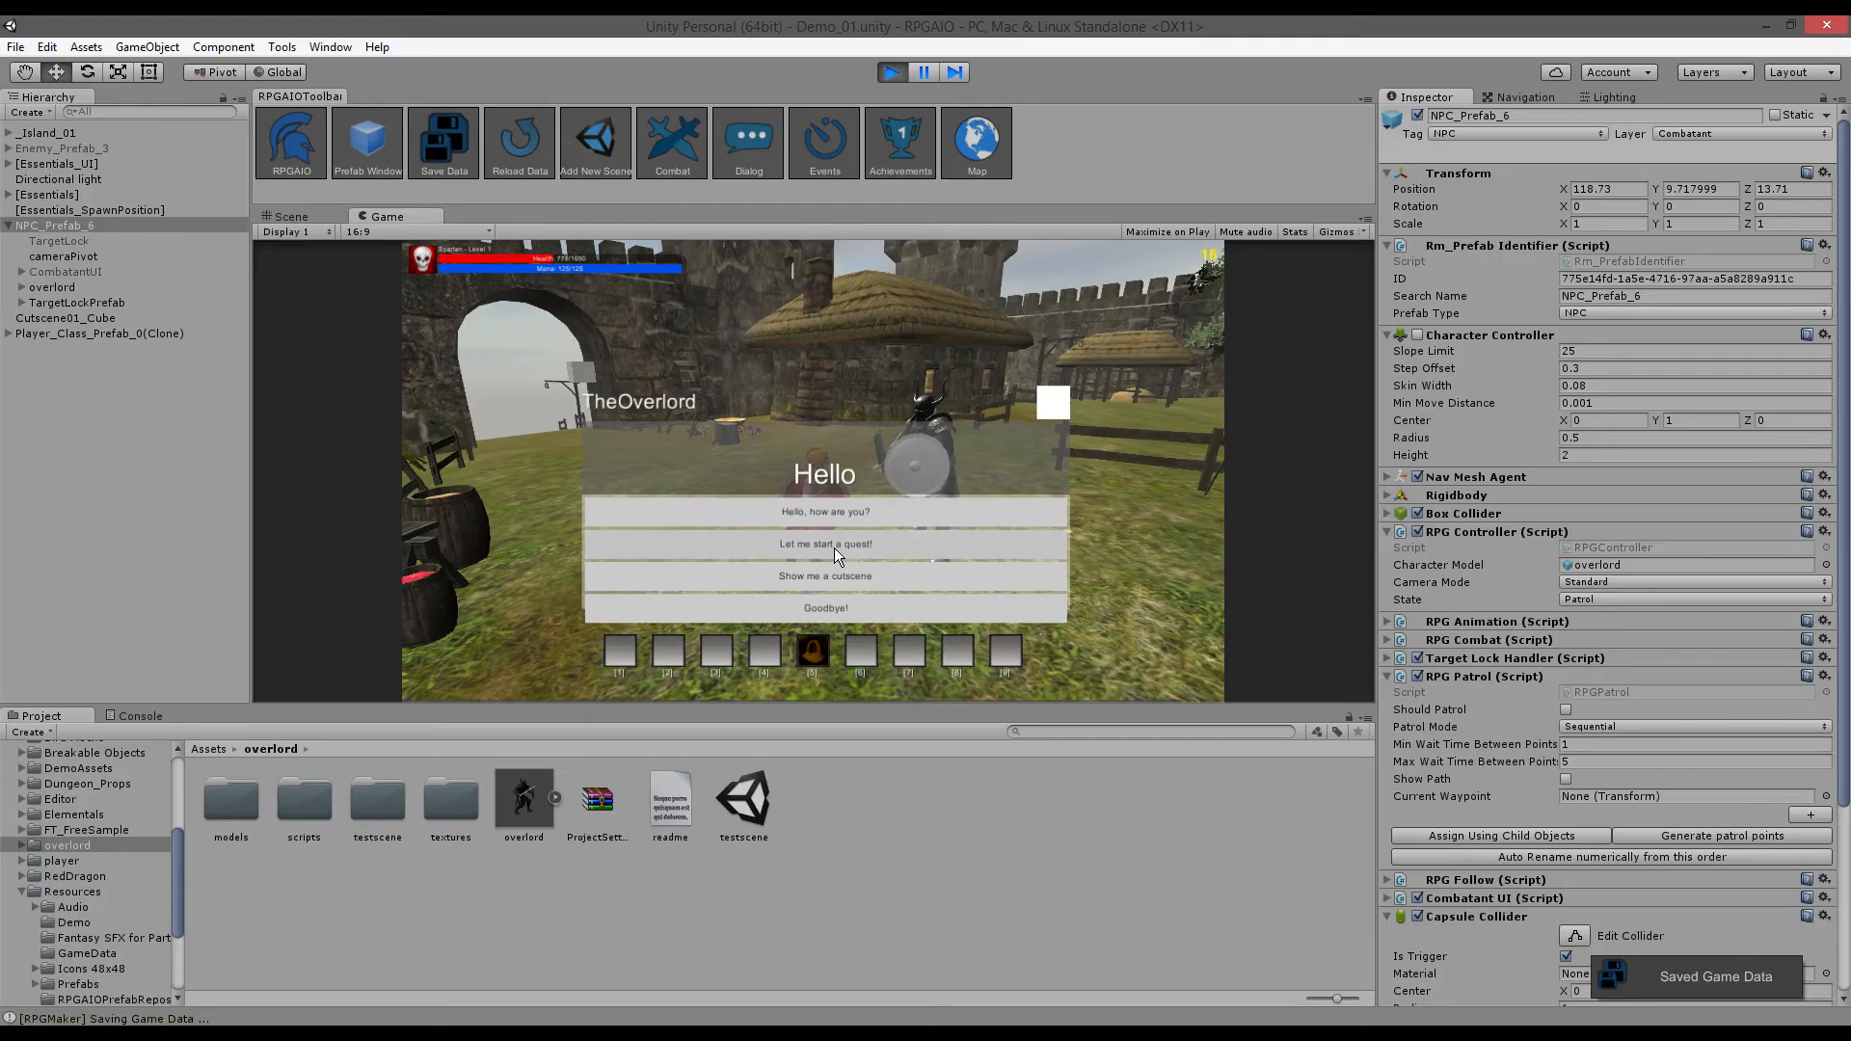
{"action": "left_click", "coordinate": [835, 548]}
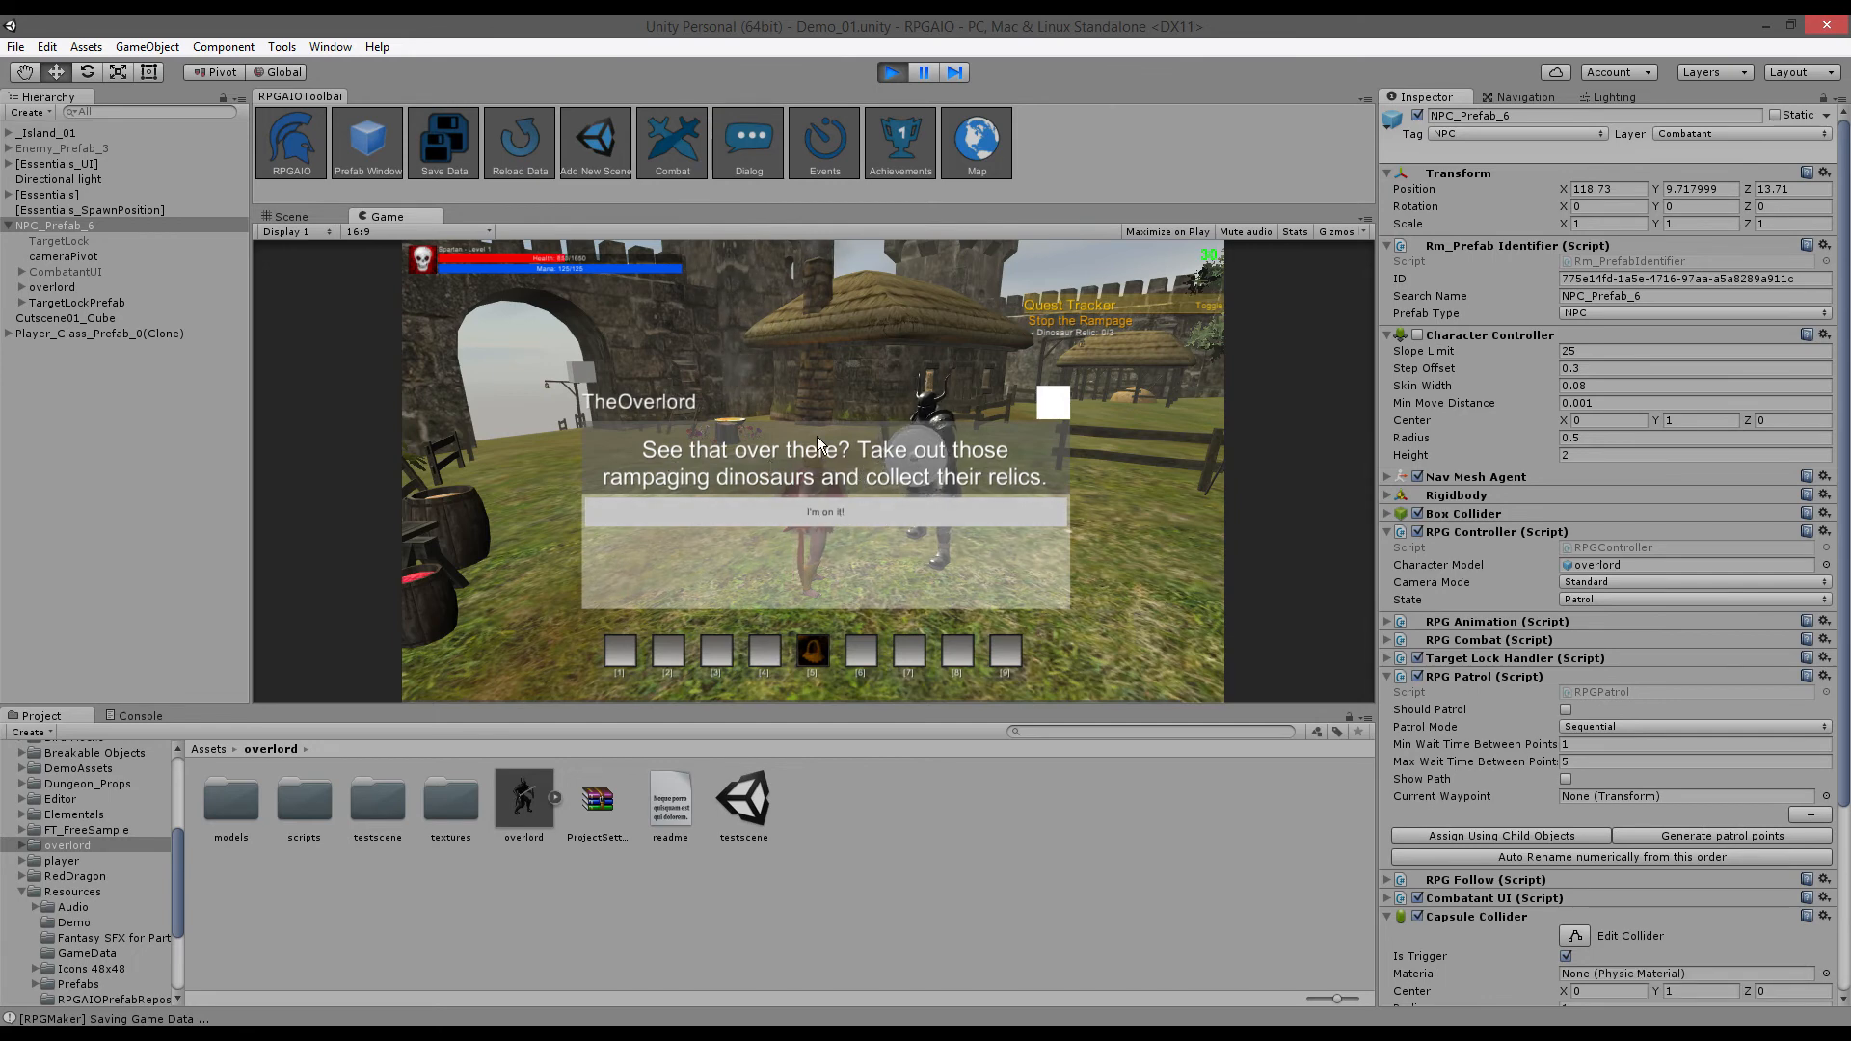
- Accept the quest with 'I'm on it!', return to the knight and choose 'Show me a cutscene'
{"action": "left_click", "coordinate": [826, 513]}
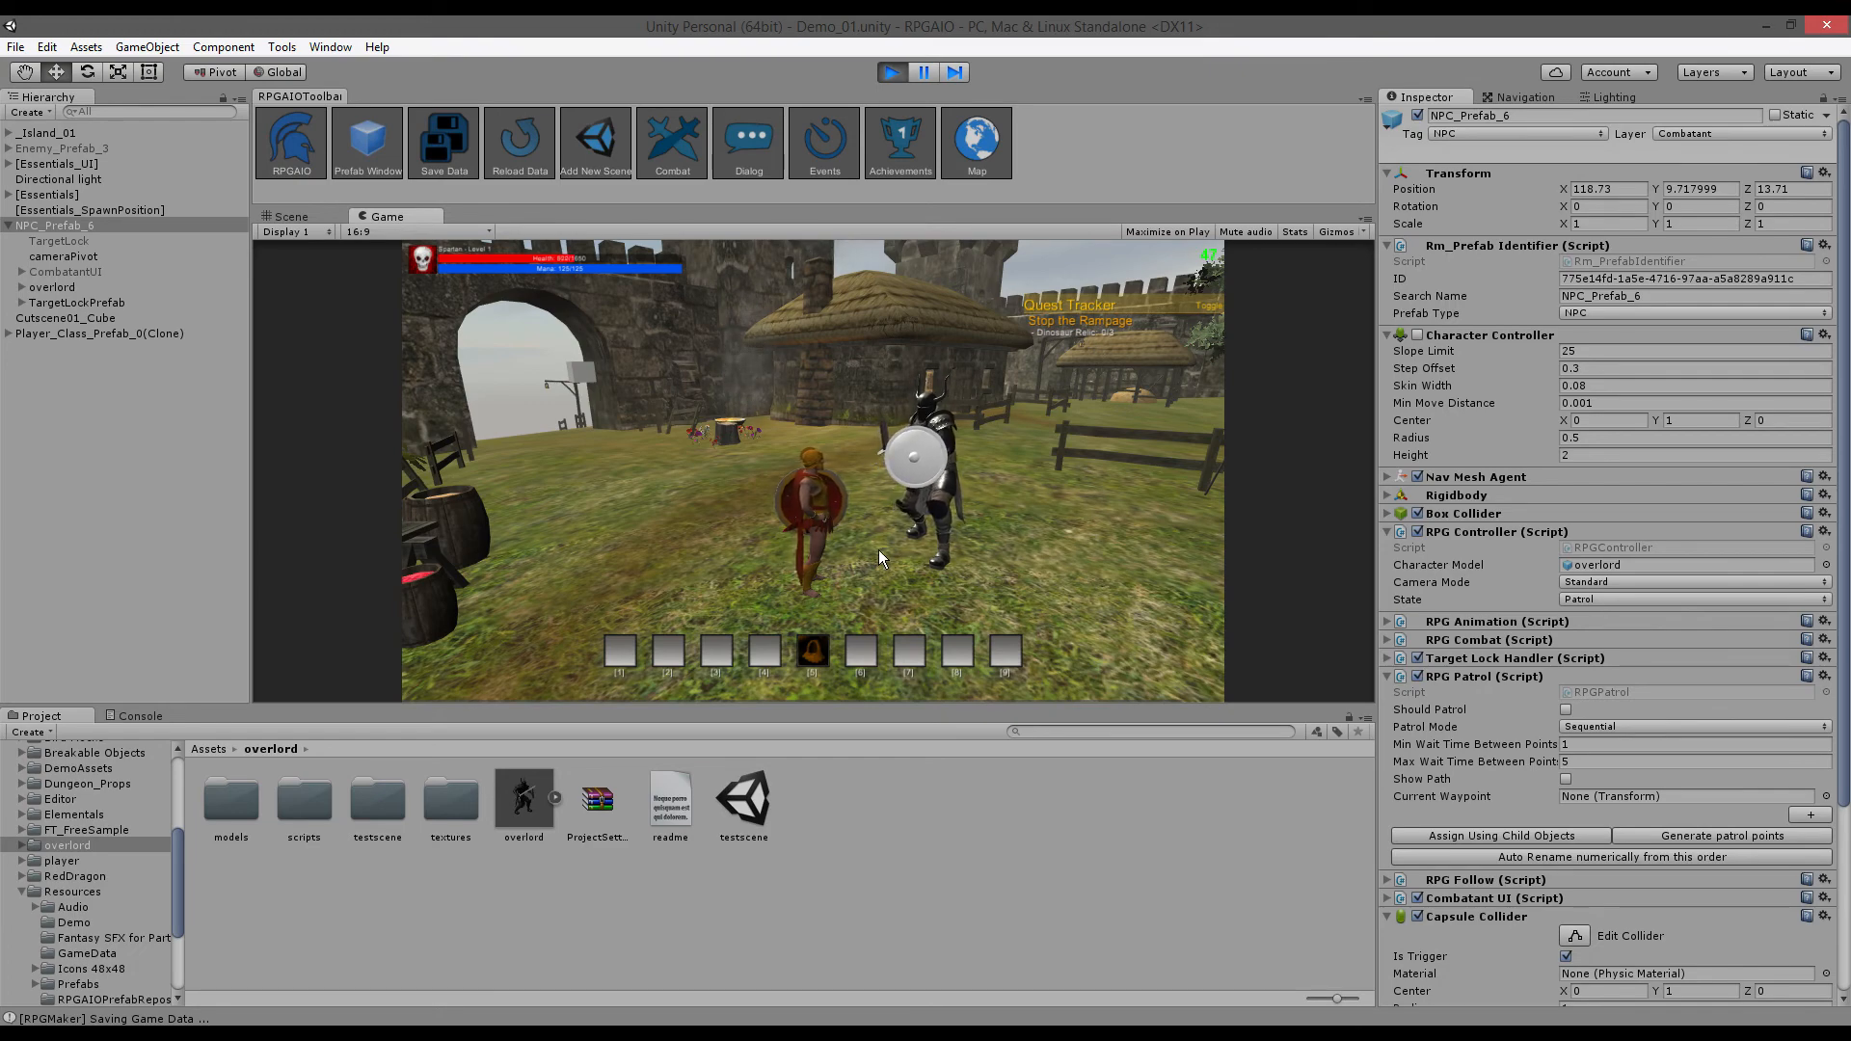
{"action": "key", "text": "a"}
{"action": "key", "text": "w"}
{"action": "key", "text": "d"}
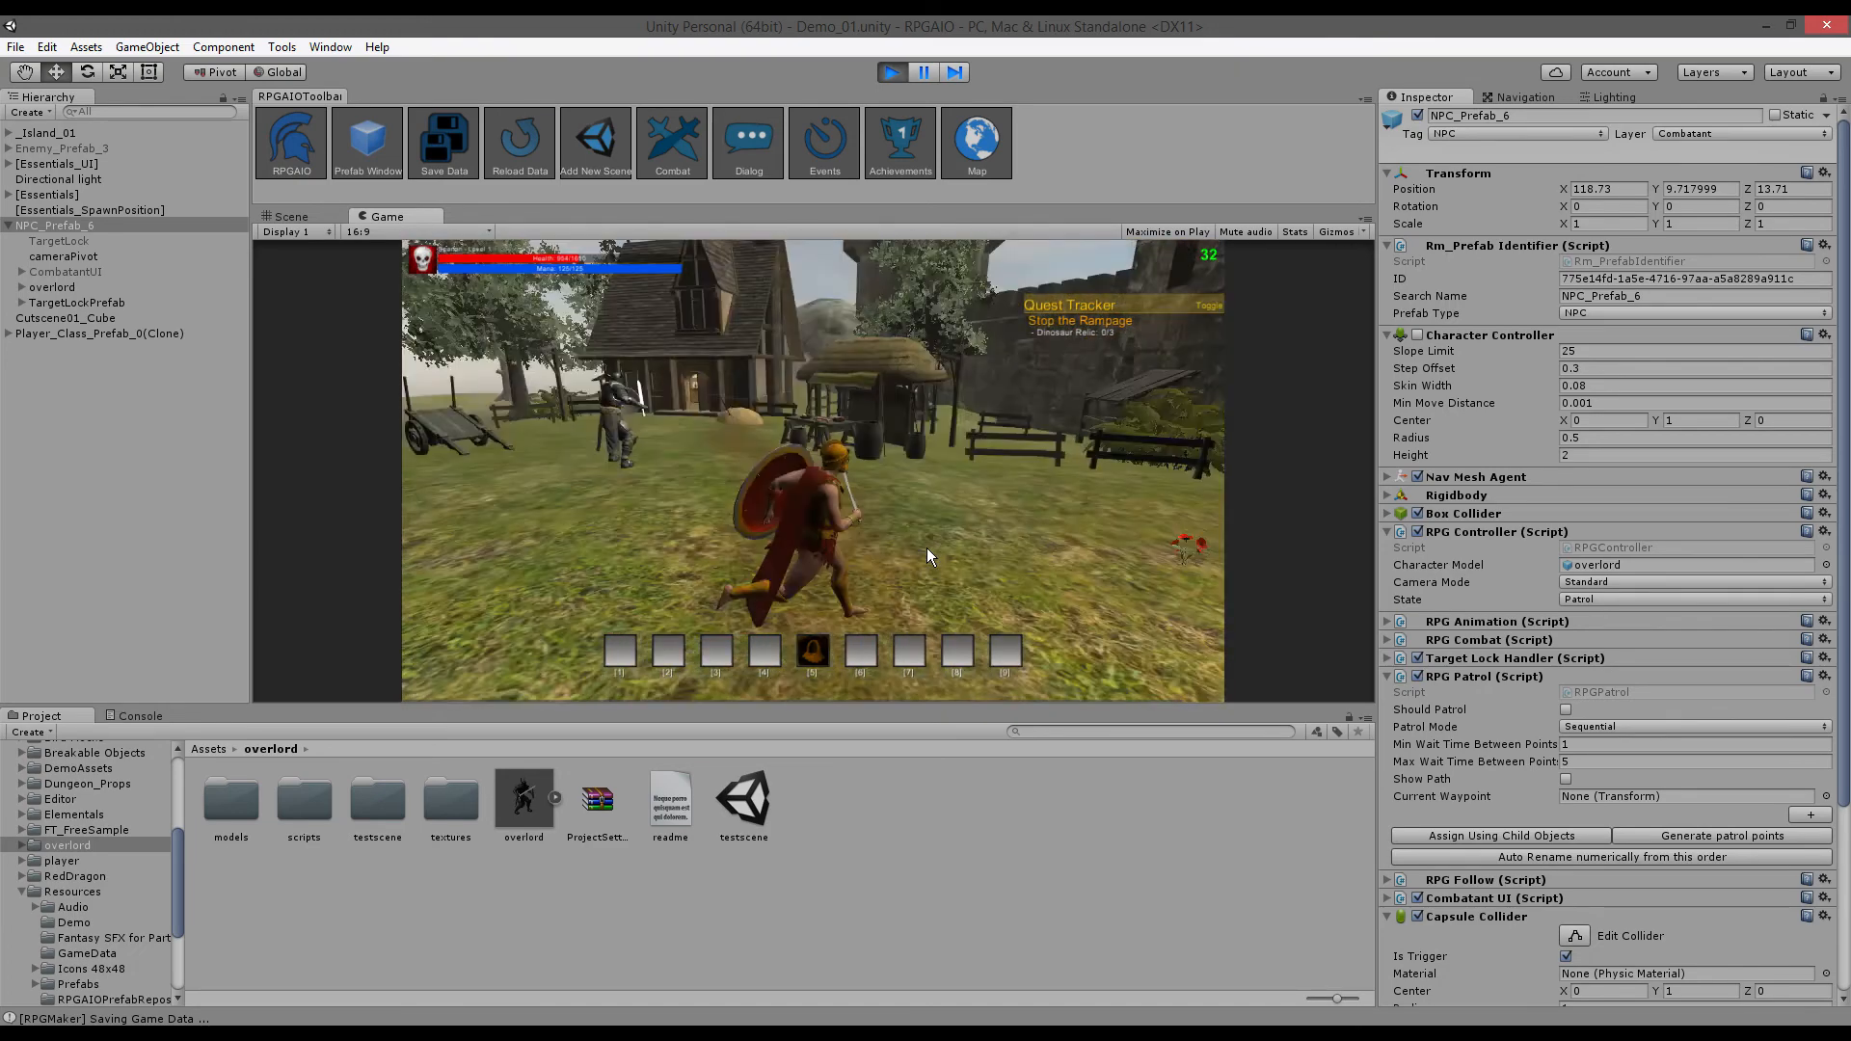
{"action": "key", "text": "w"}
{"action": "key", "text": "a"}
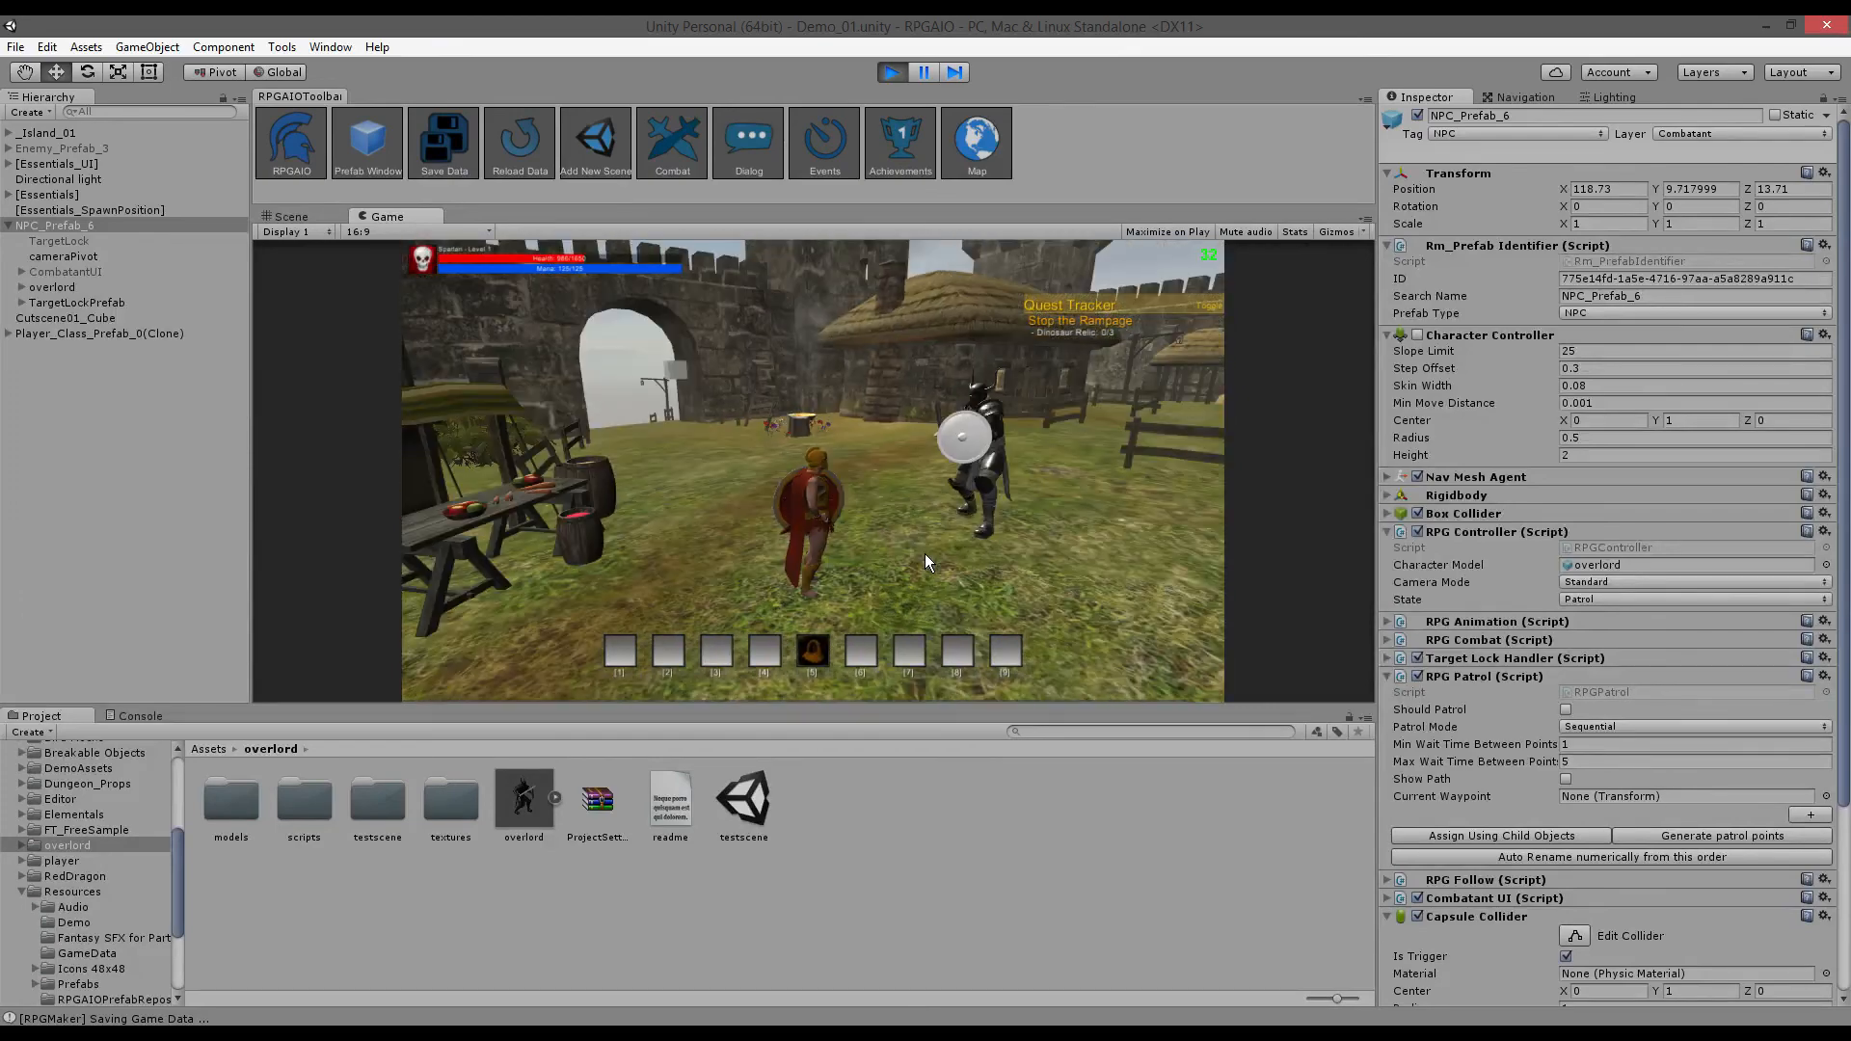
{"action": "left_click", "coordinate": [905, 454]}
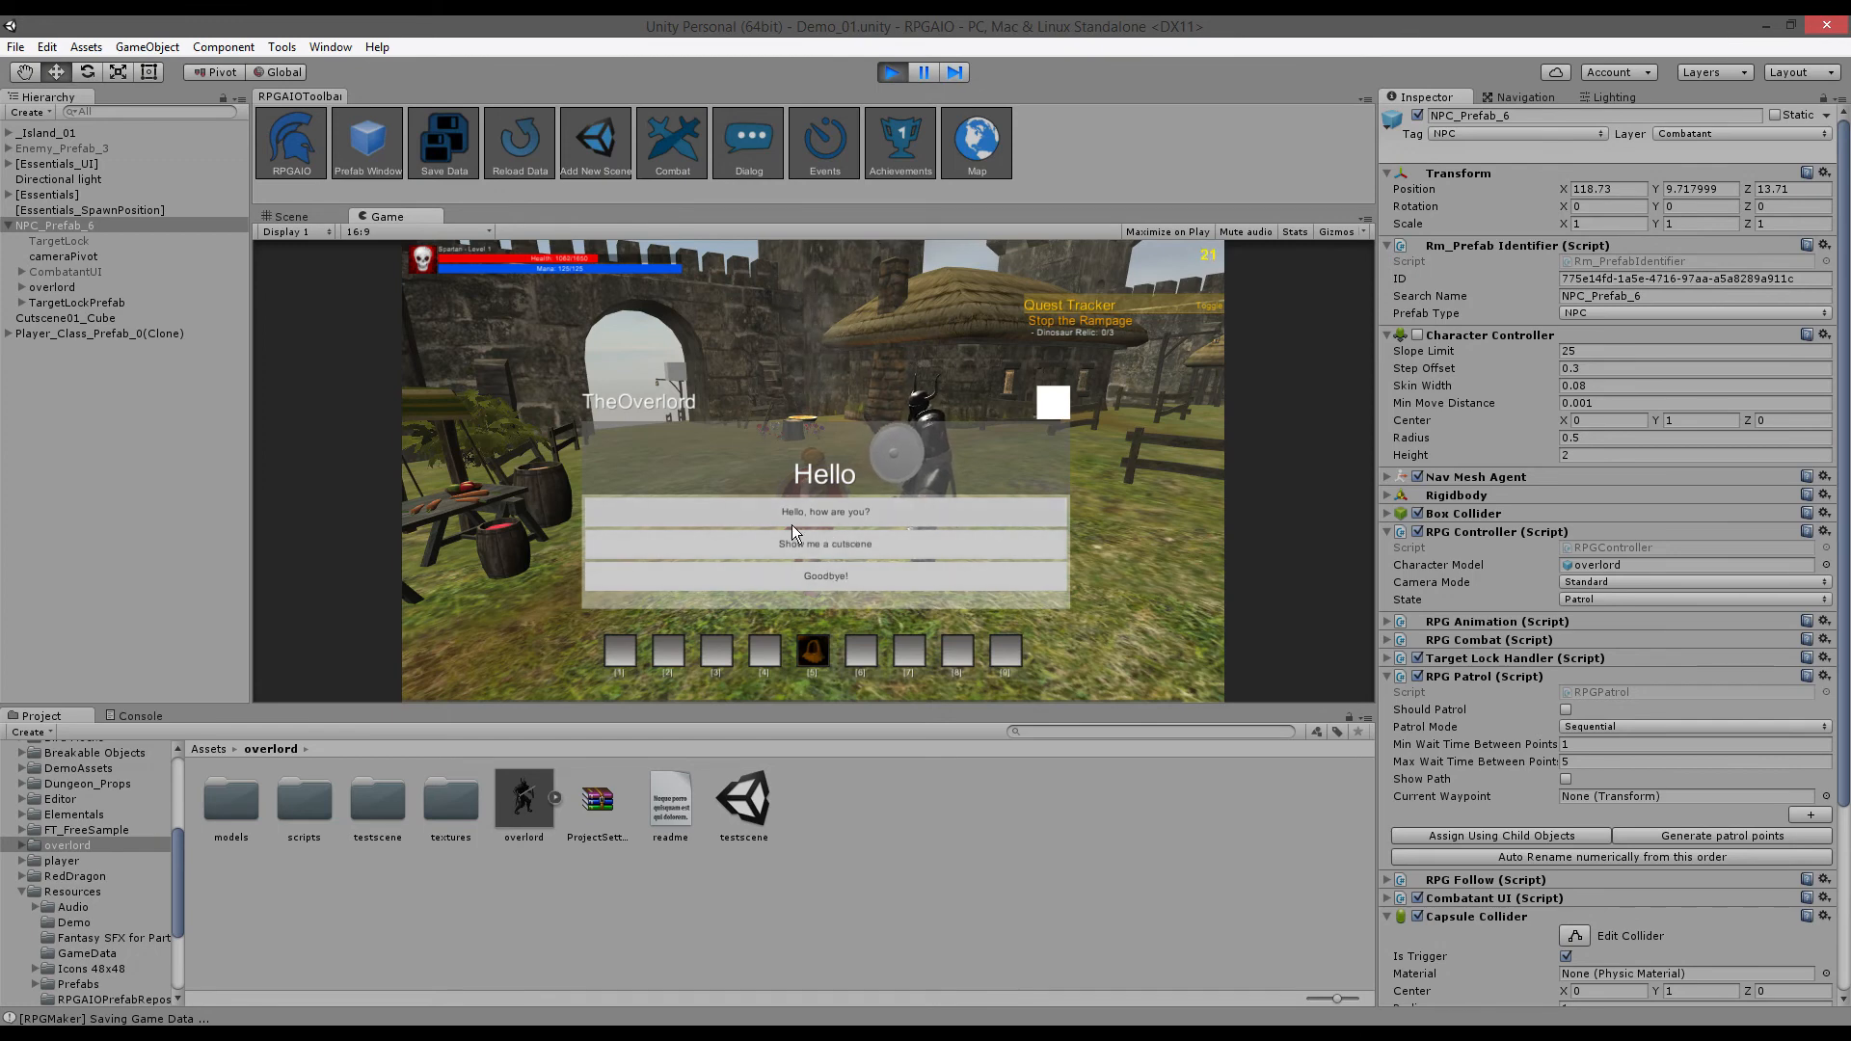
{"action": "left_click", "coordinate": [810, 544]}
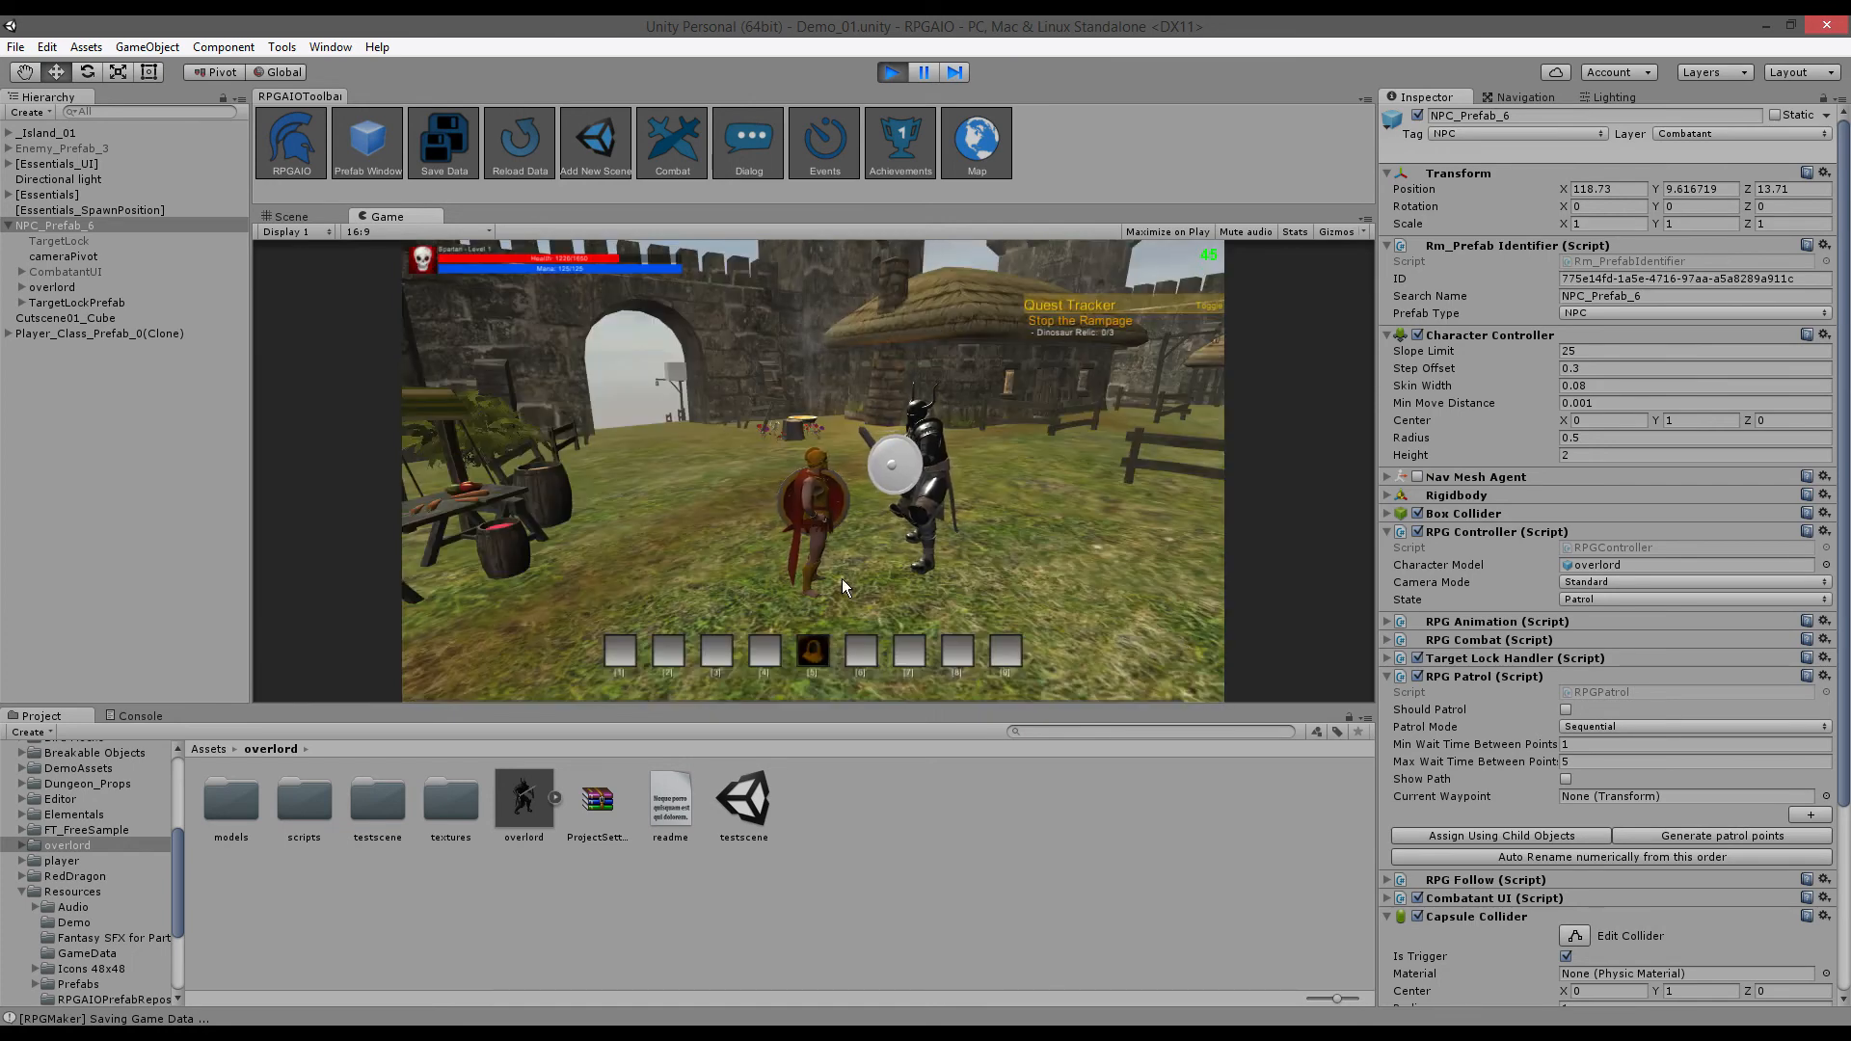
- Talk to TheOverlord again and end the conversation with Goodbye
{"action": "left_click", "coordinate": [927, 530]}
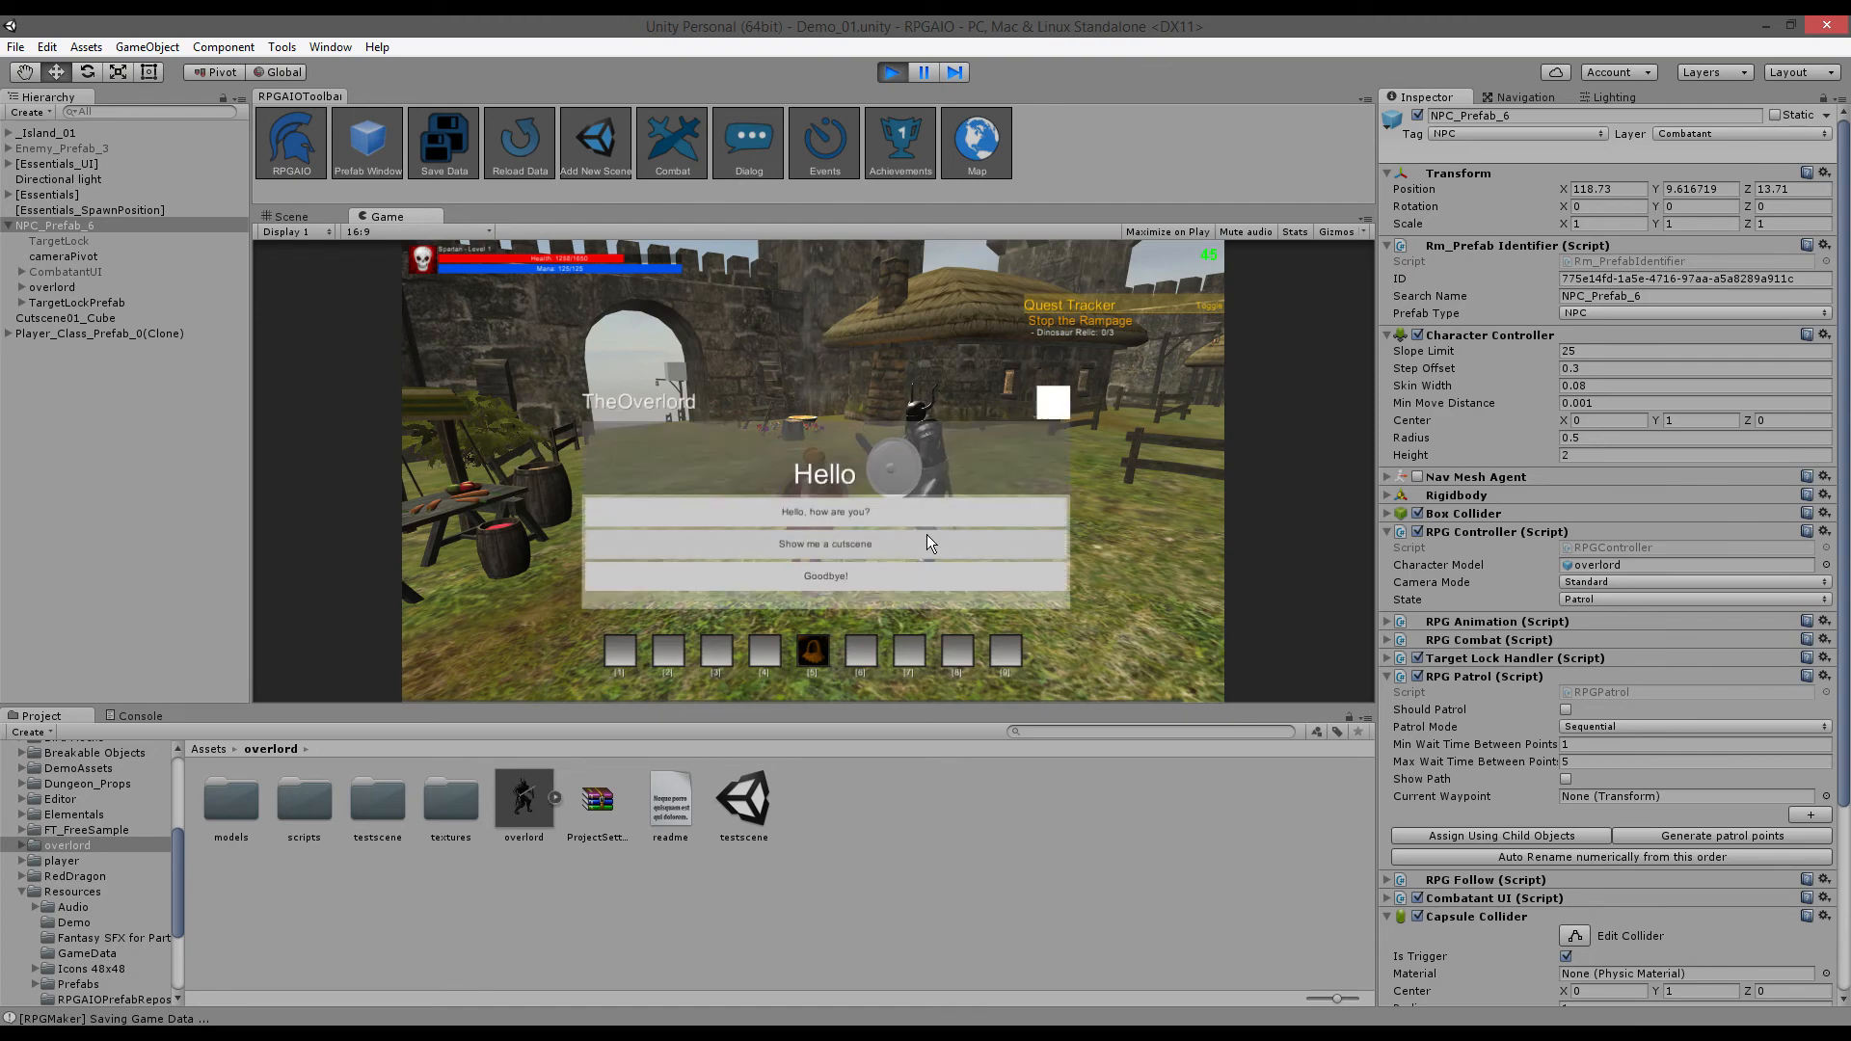
{"action": "left_click", "coordinate": [860, 576]}
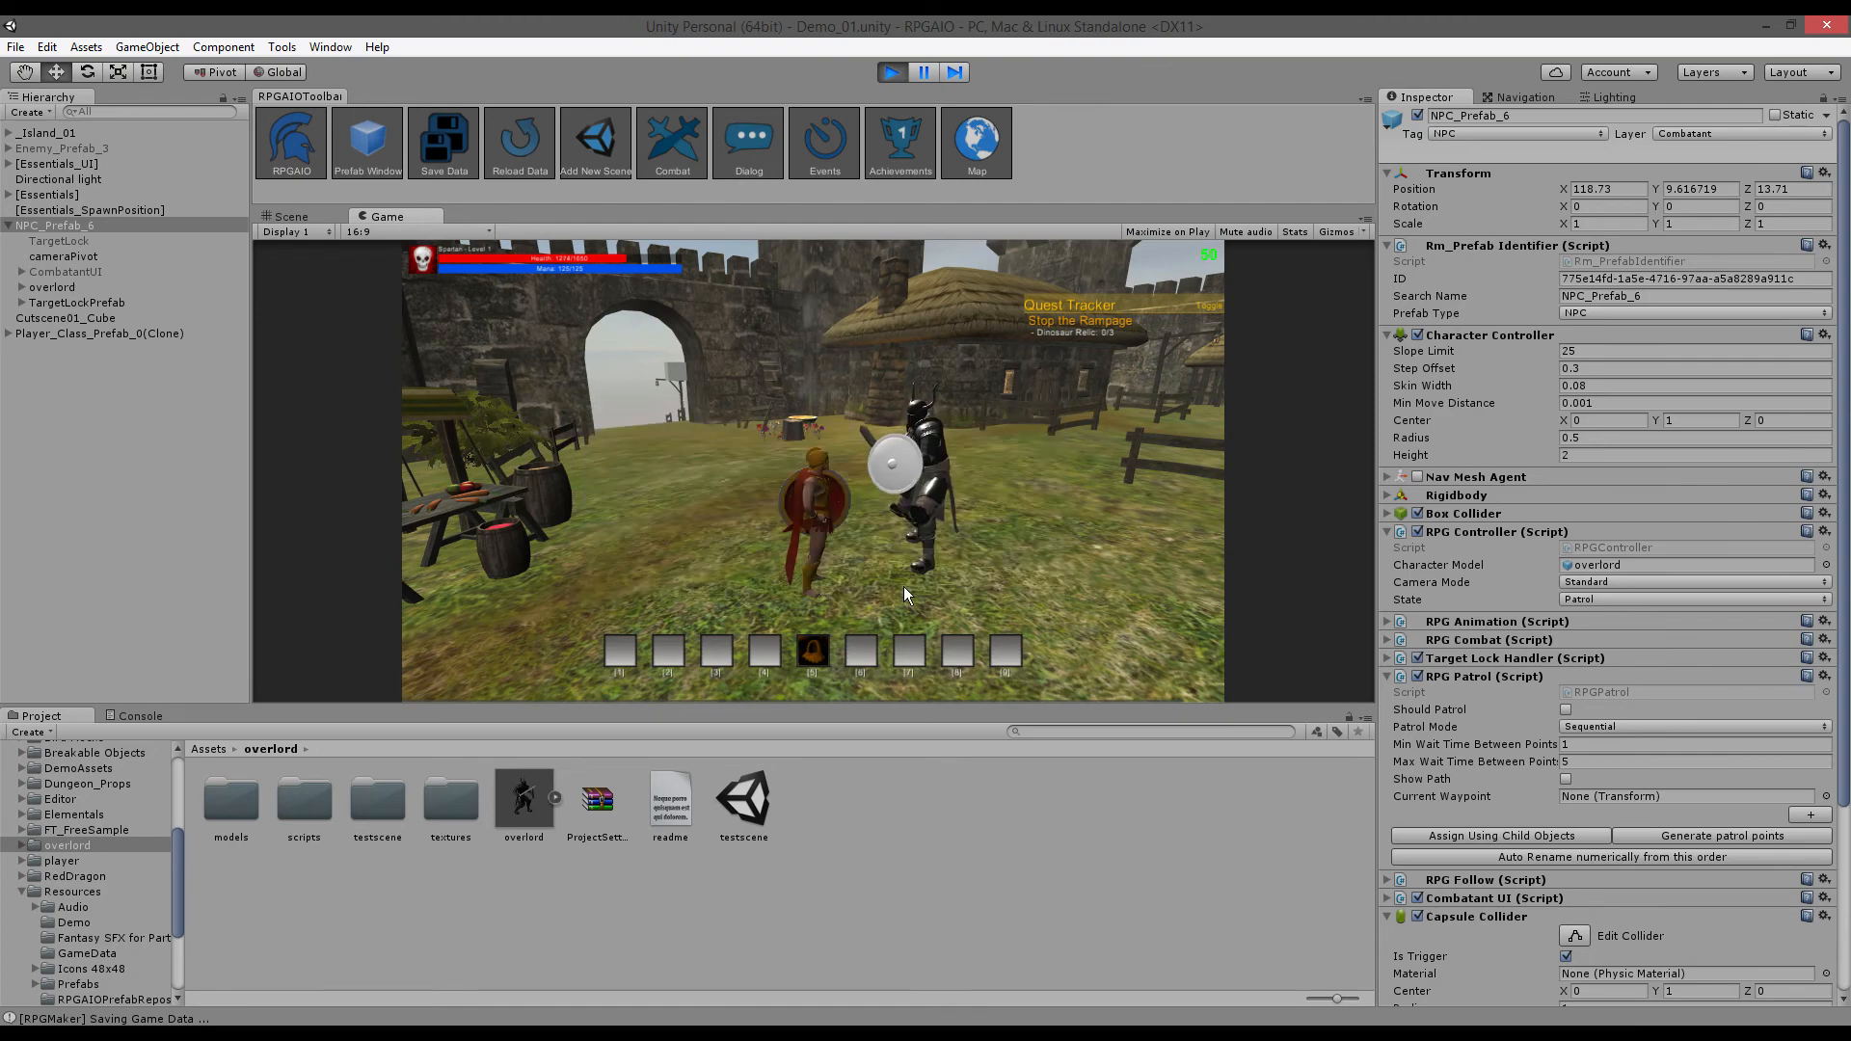
{"action": "left_click", "coordinate": [904, 476]}
{"action": "left_click", "coordinate": [794, 576]}
- Run the player around the village, then select Cutscene01_Cube in the Hierarchy
{"action": "key", "text": "w"}
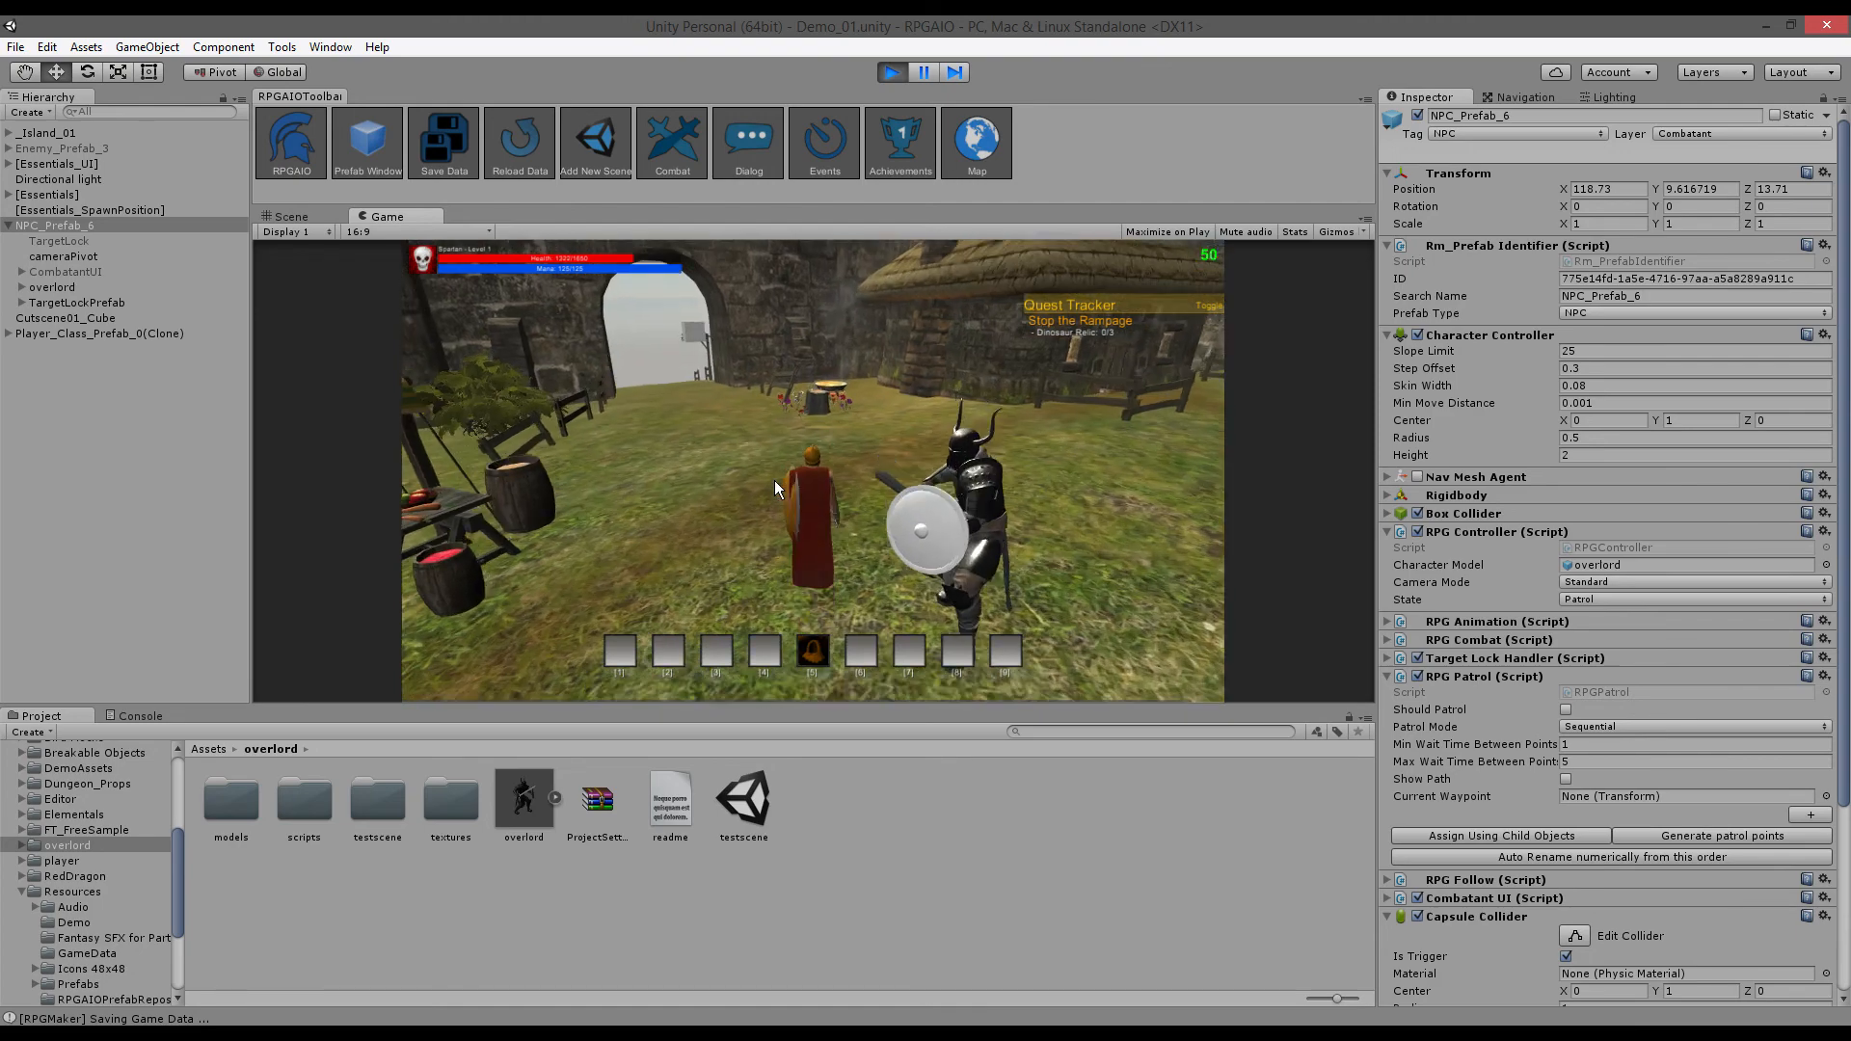
{"action": "key", "text": "a"}
{"action": "key", "text": "d"}
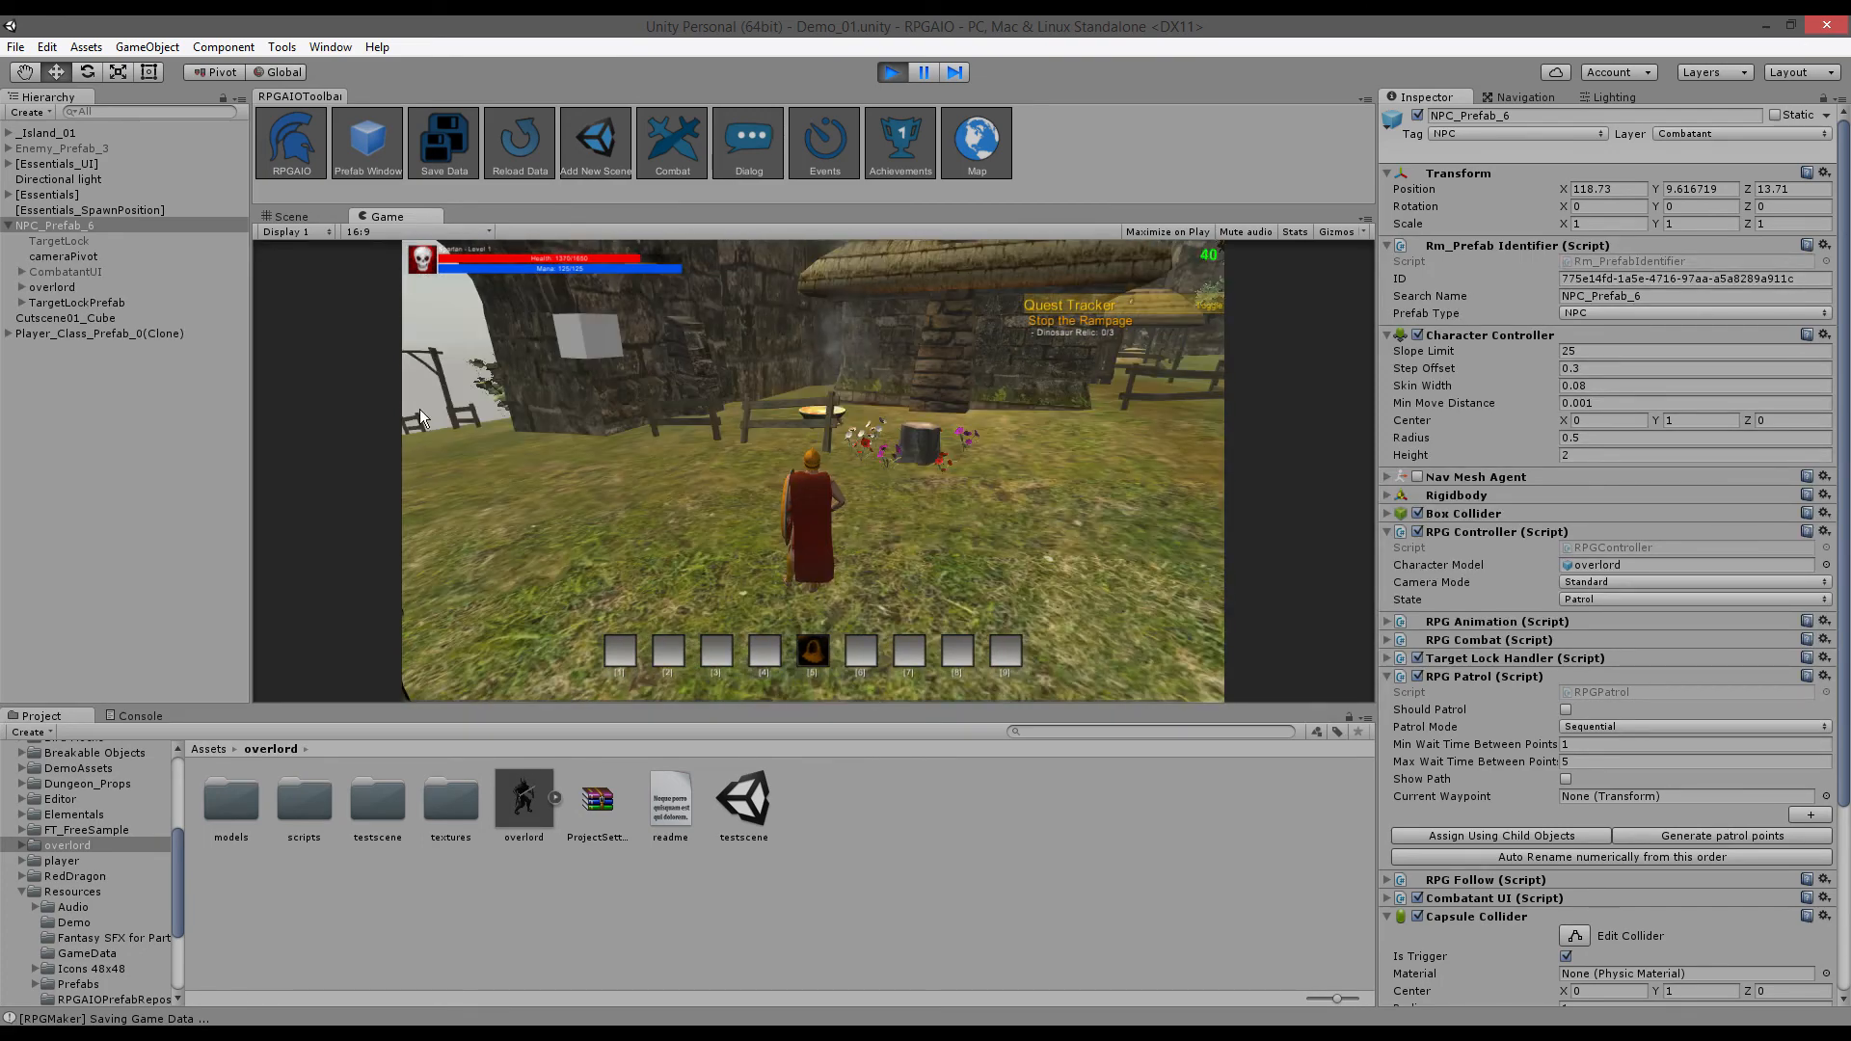
{"action": "key", "text": "d"}
{"action": "key", "text": "w"}
{"action": "key", "text": "a"}
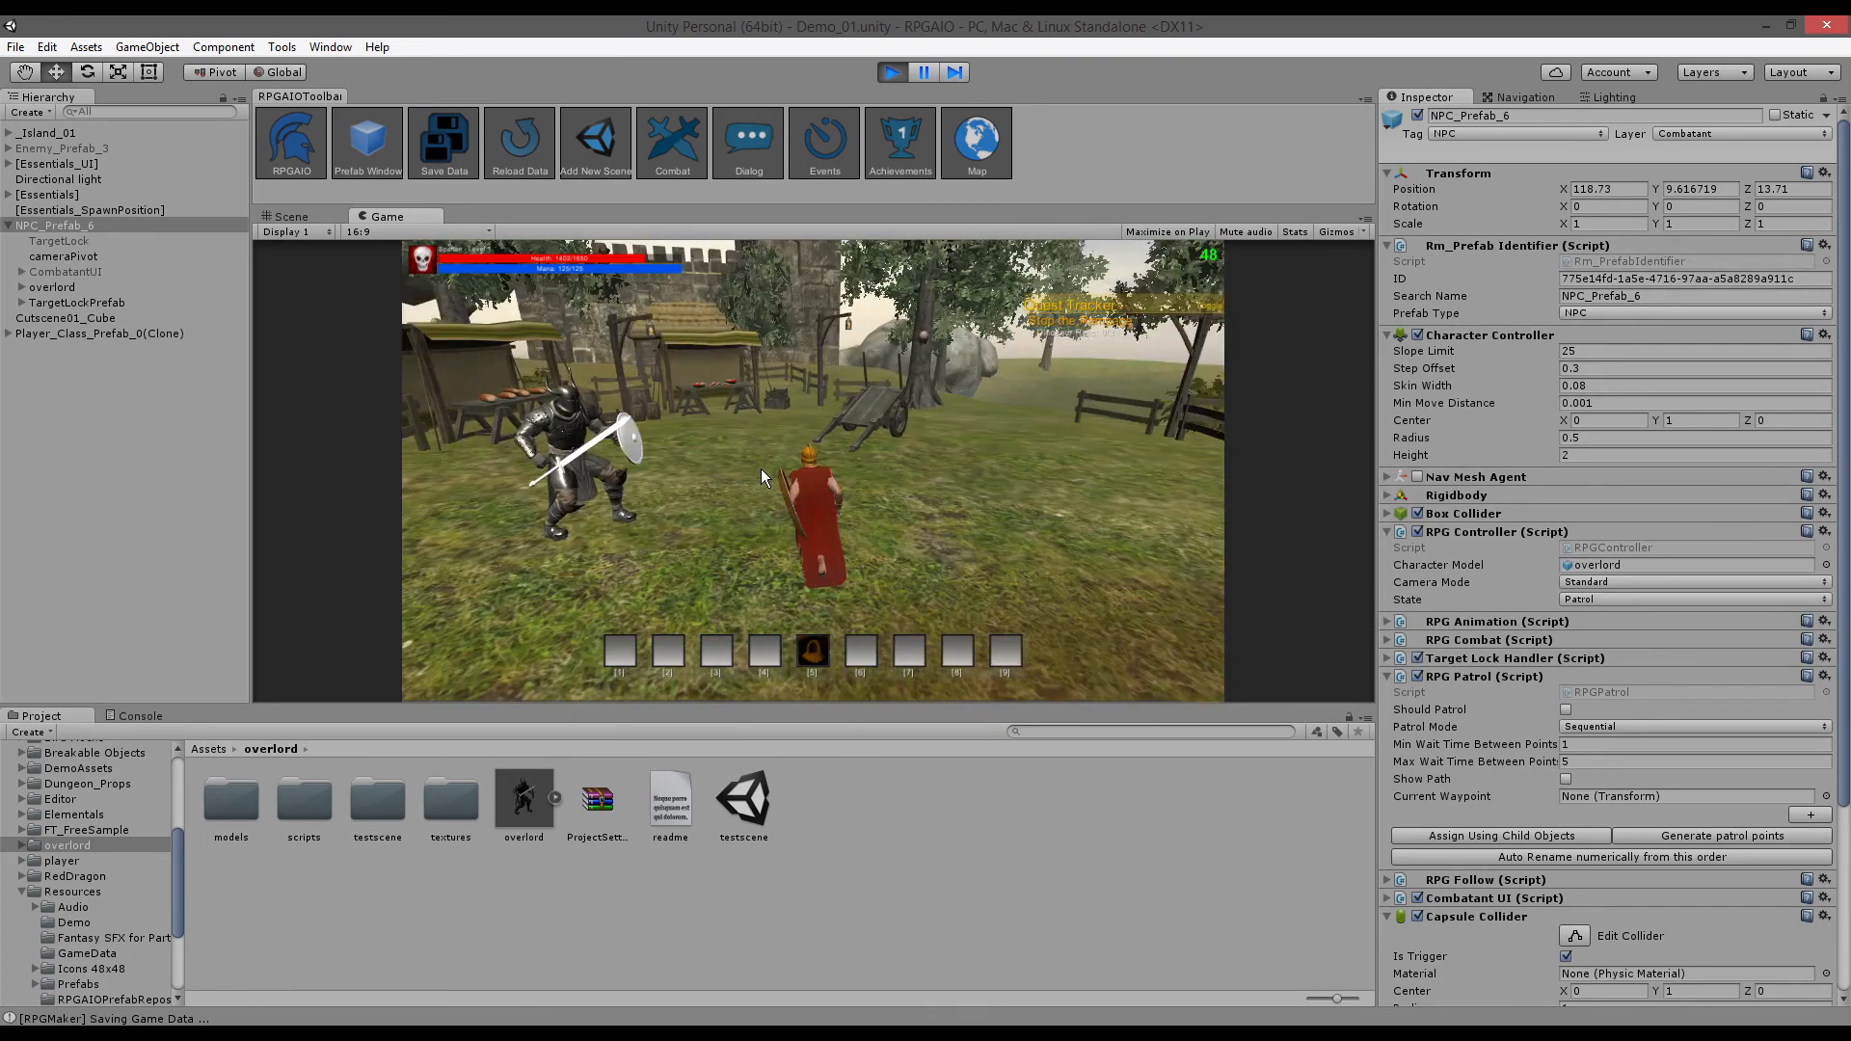
{"action": "key", "text": "w"}
{"action": "key", "text": "a"}
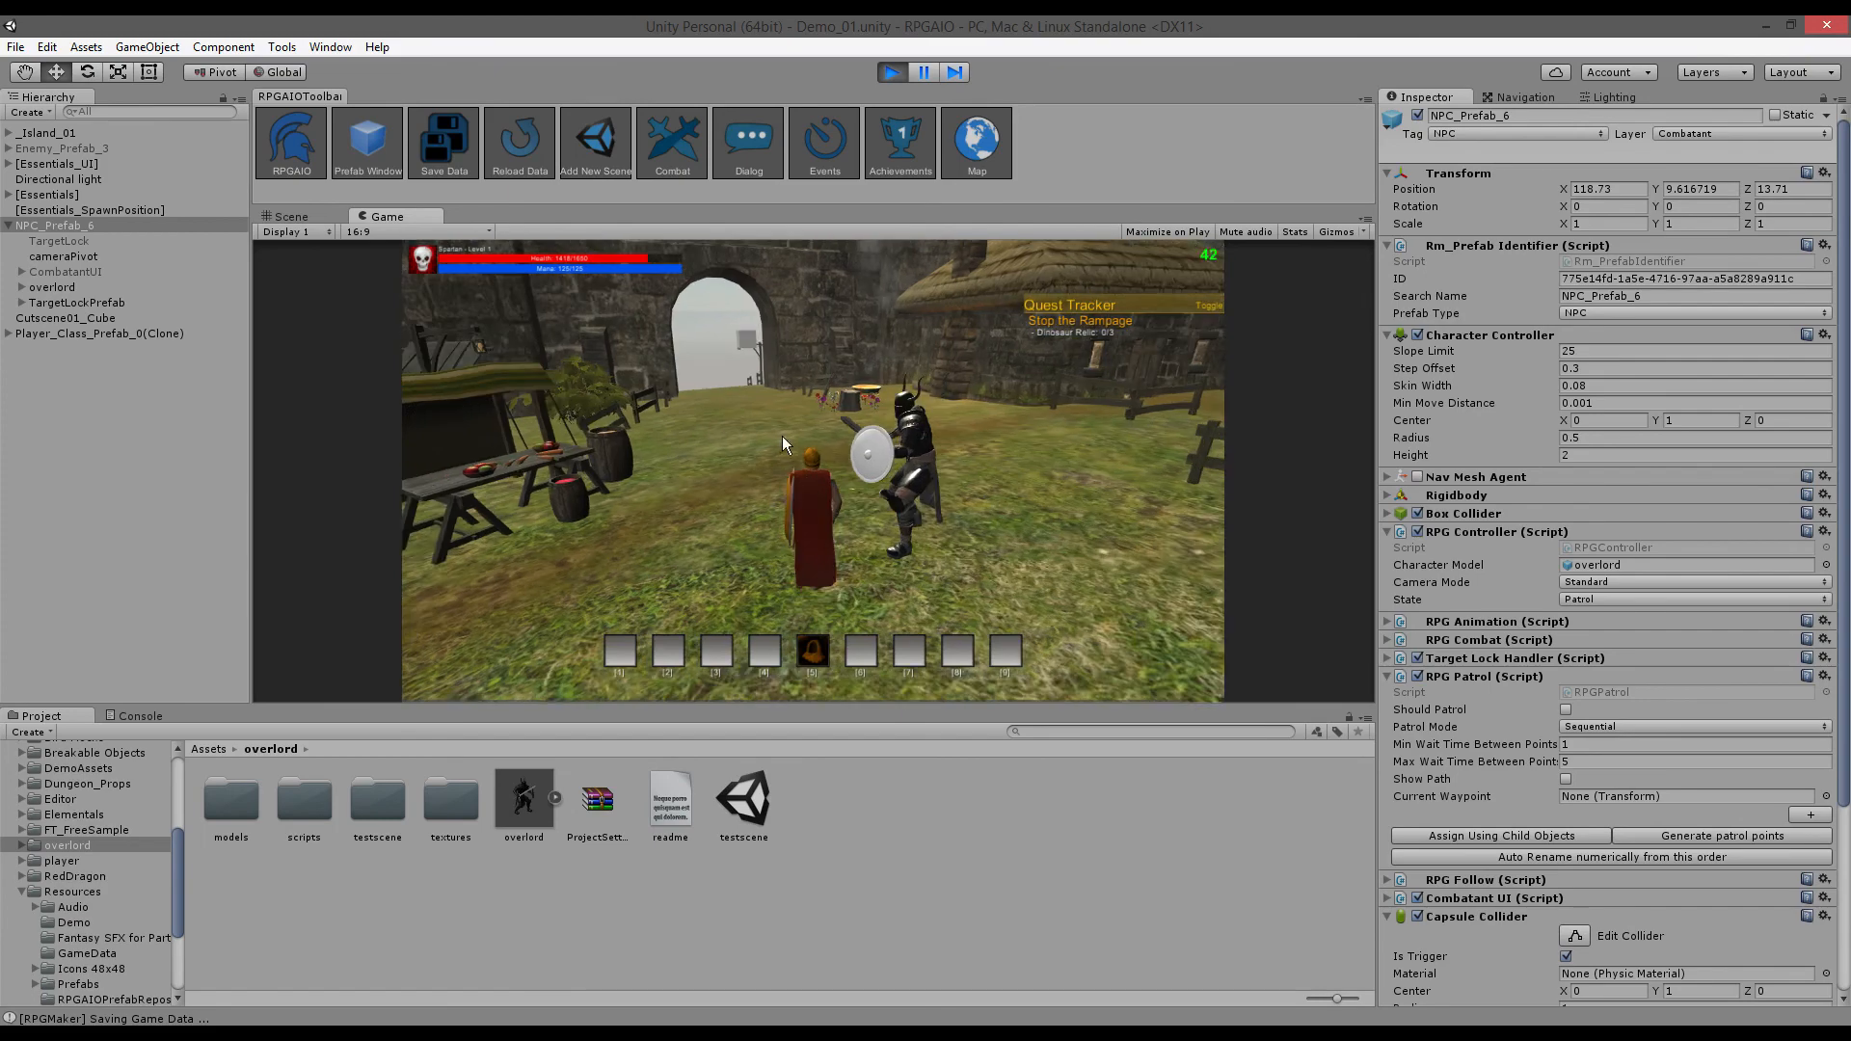
{"action": "left_click", "coordinate": [60, 318]}
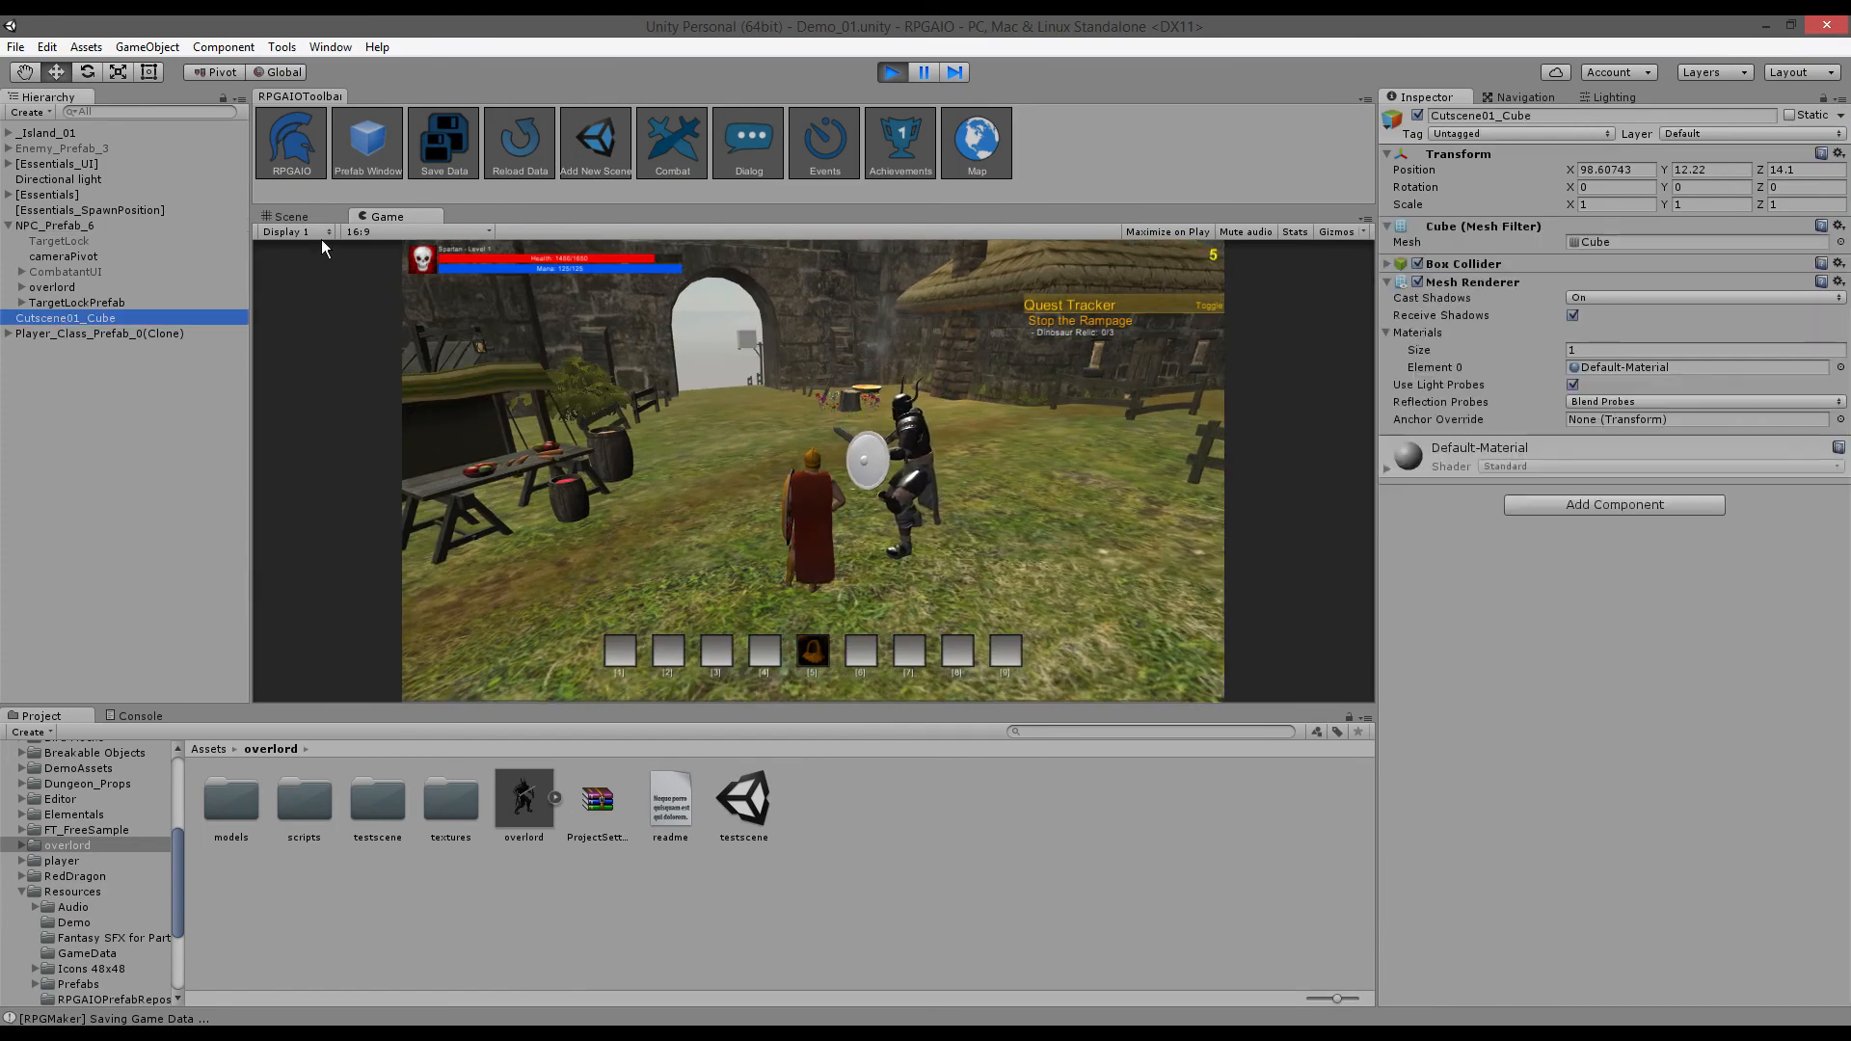
- Move Cutscene01_Cube along X in the scene to position 127.76, 12.22, 31.83
{"action": "left_click", "coordinate": [304, 216]}
{"action": "double_click", "coordinate": [154, 318]}
{"action": "key", "text": "s"}
{"action": "right_click_drag", "start_coordinate": [779, 486], "coordinate": [754, 537]}
{"action": "left_click_drag", "start_coordinate": [771, 467], "coordinate": [1109, 544]}
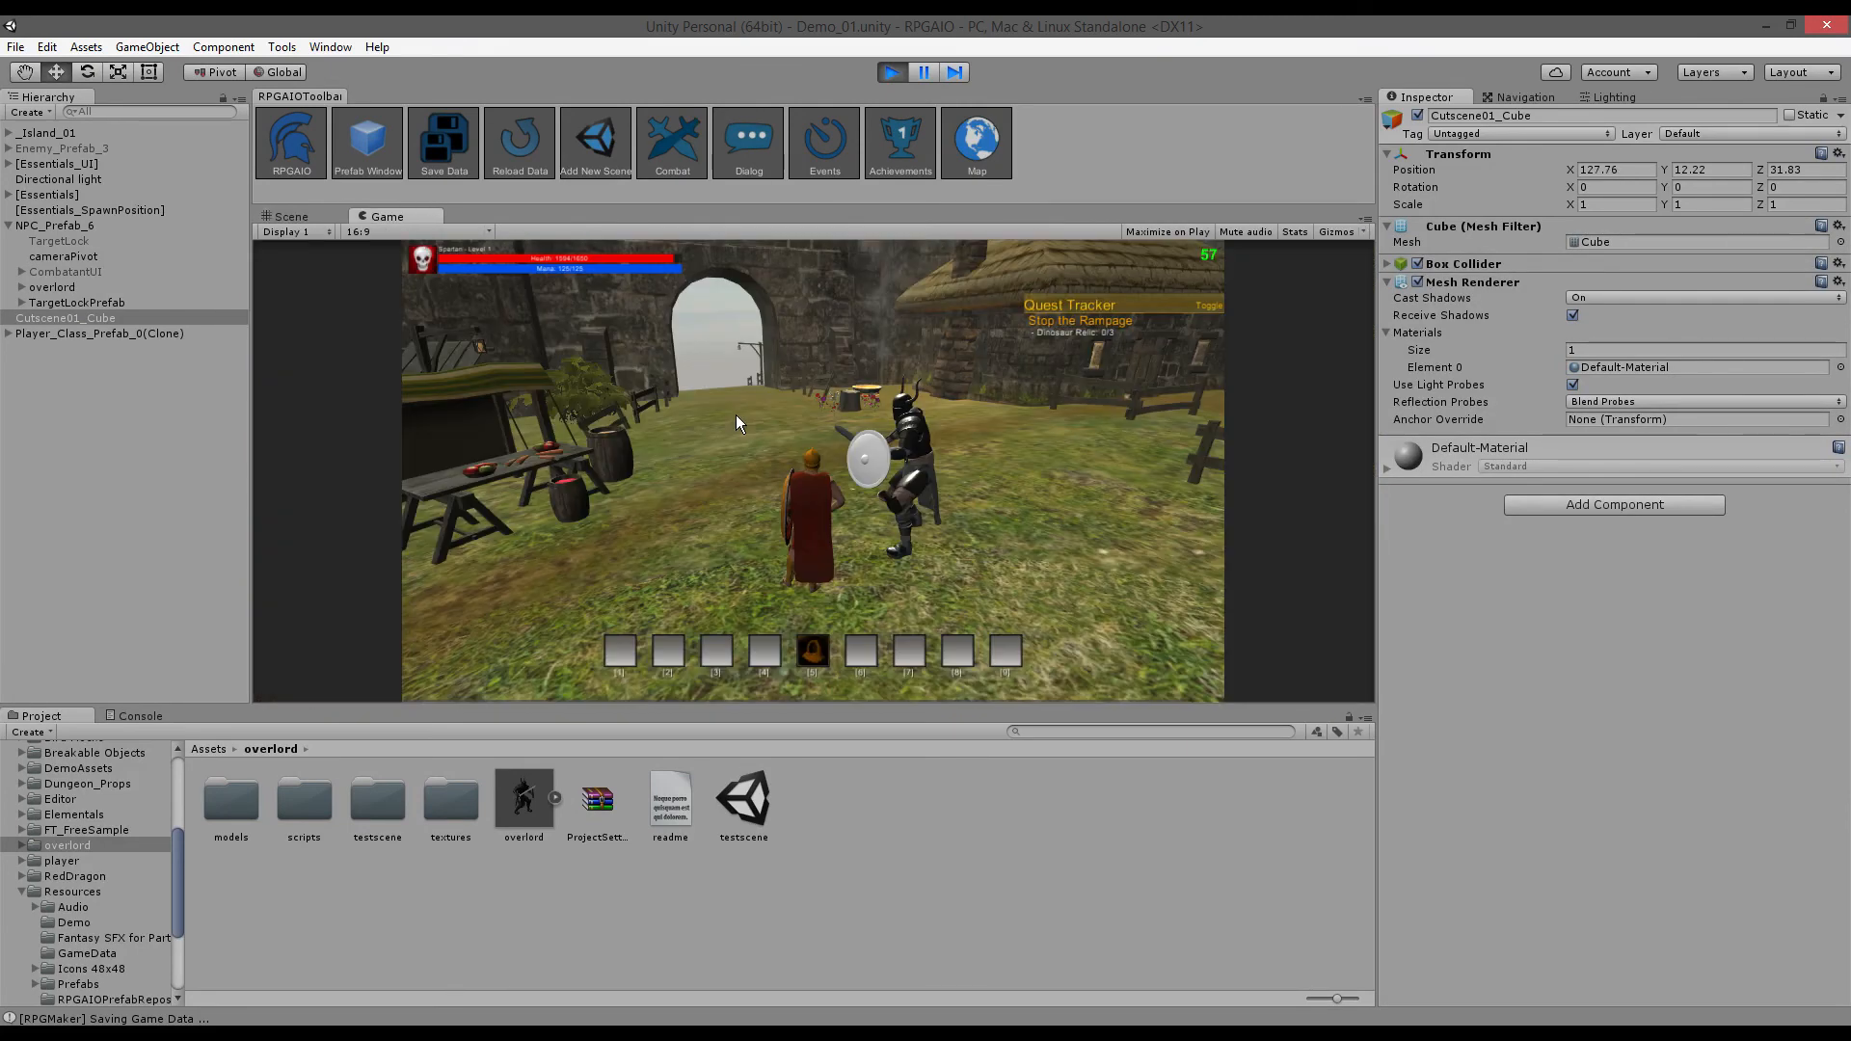
- Replay the 'Show me a cutscene' reply to watch the camera aim at the moved cube
{"action": "left_click", "coordinate": [917, 472]}
{"action": "left_click", "coordinate": [859, 544]}
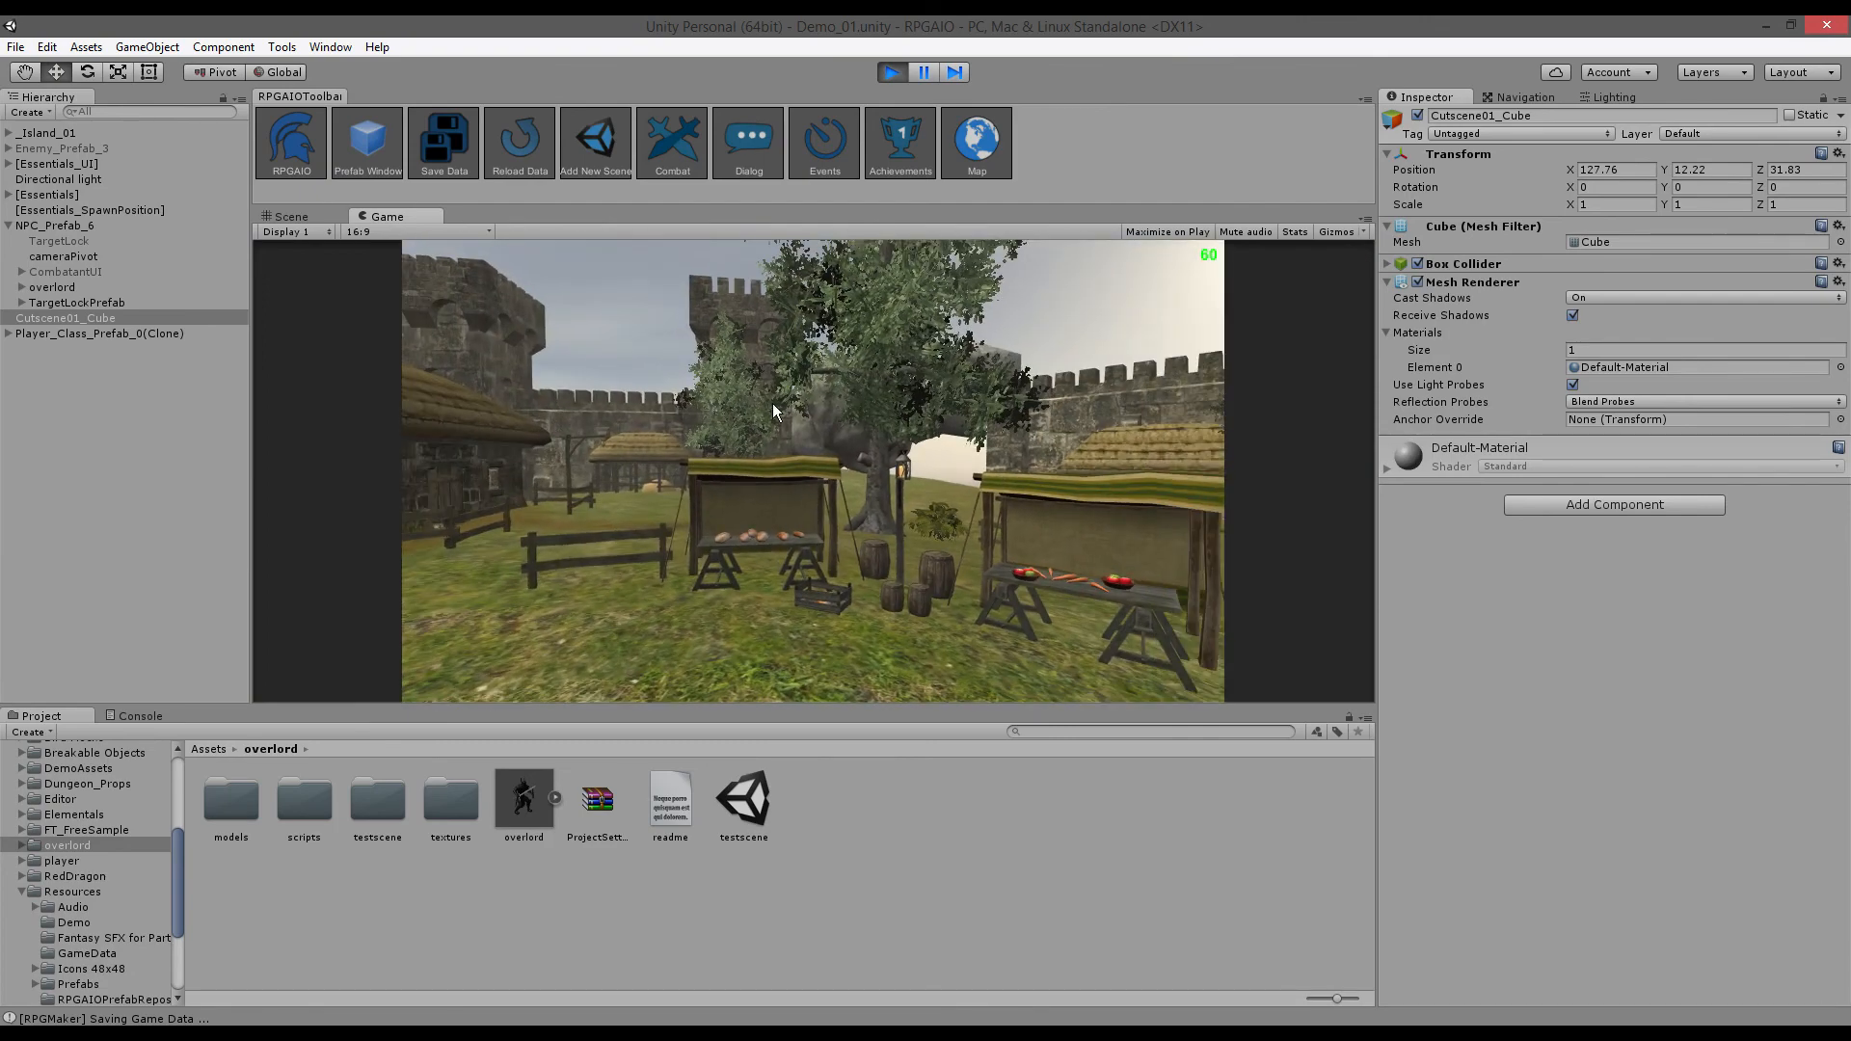
{"action": "left_click", "coordinate": [311, 218]}
{"action": "left_click", "coordinate": [380, 220]}
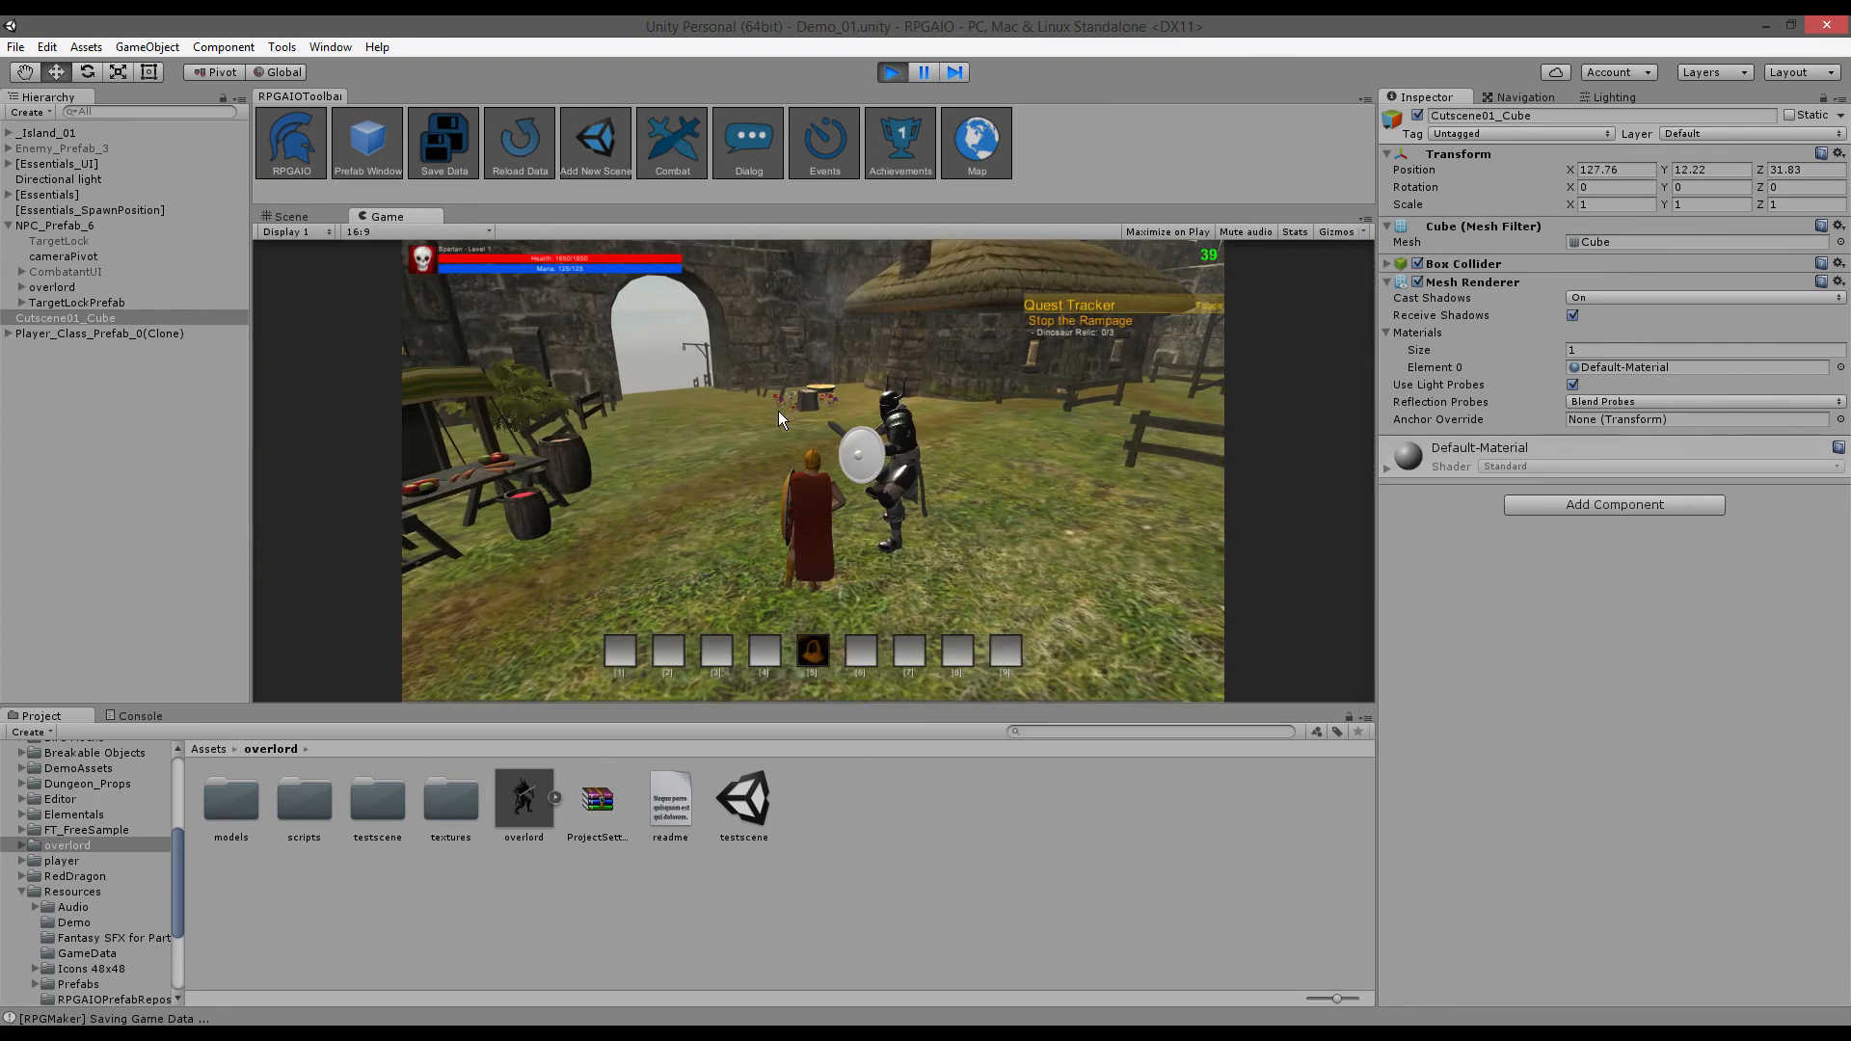
{"action": "key", "text": "w"}
{"action": "right_click_drag", "start_coordinate": [795, 496], "coordinate": [814, 362]}
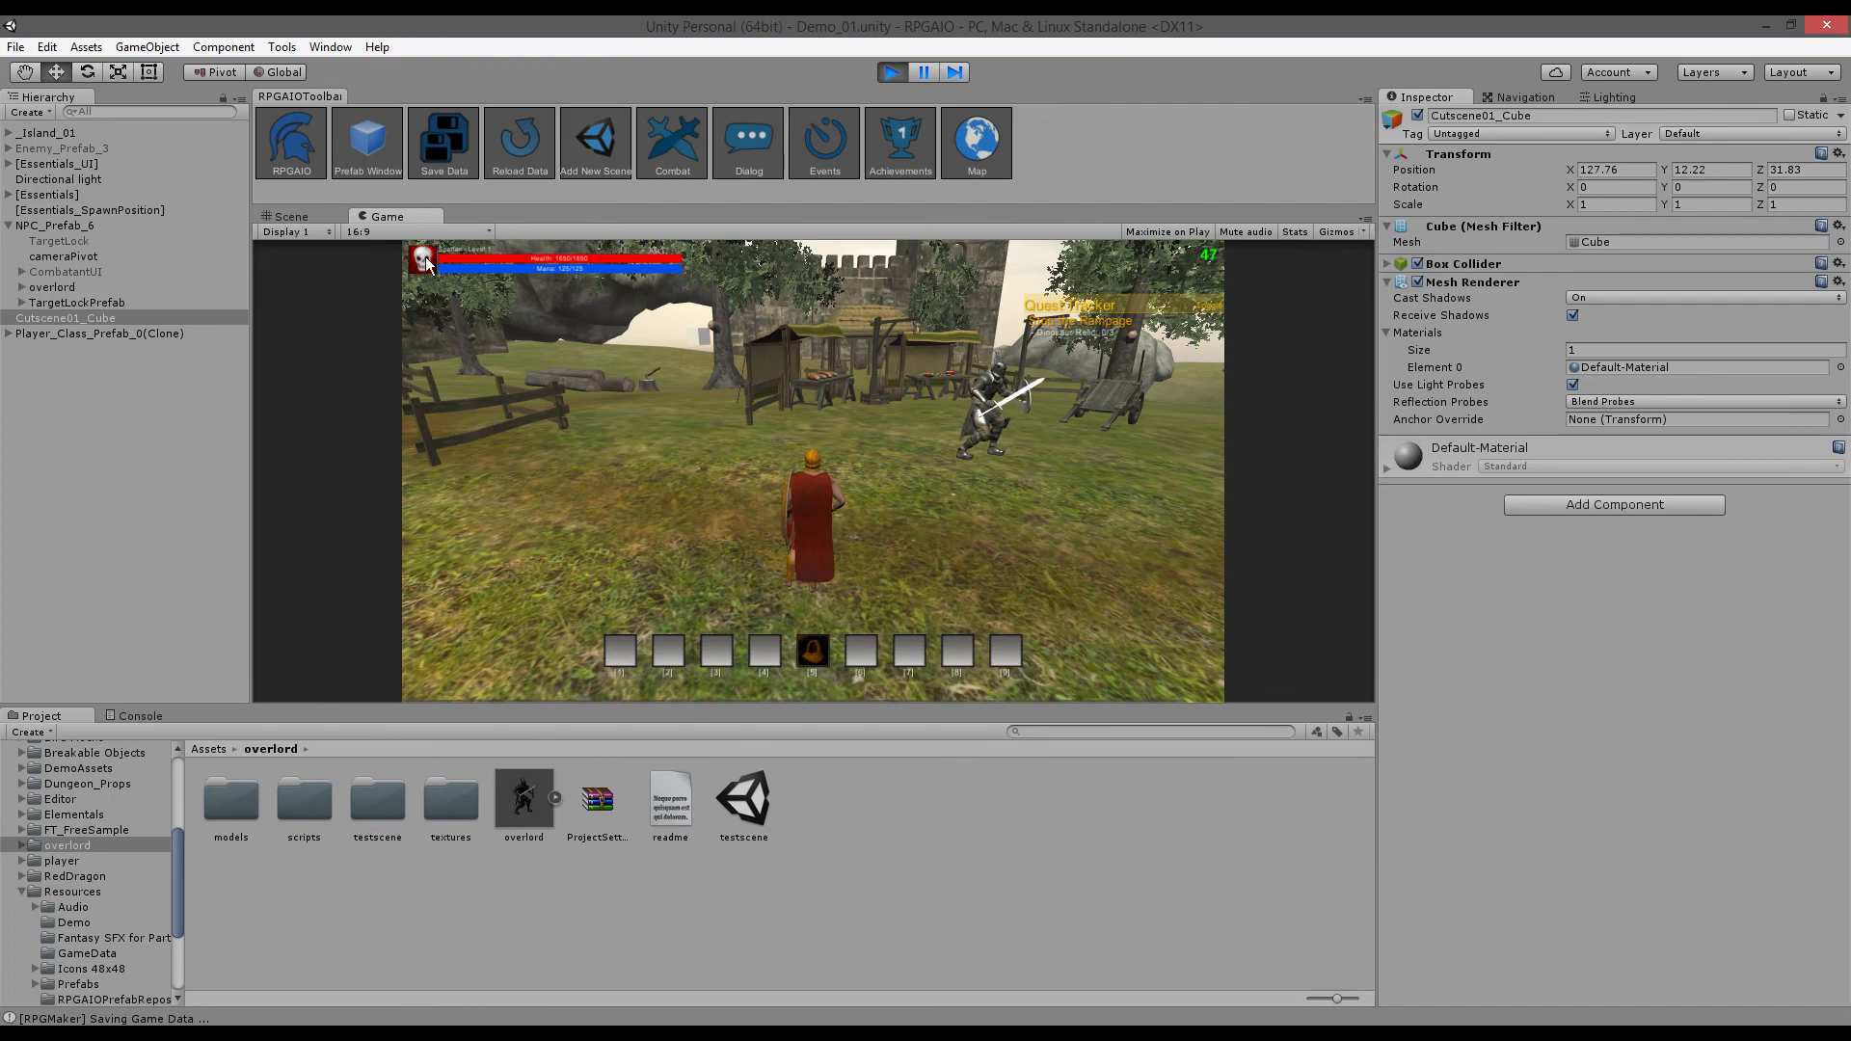
{"action": "key", "text": "d"}
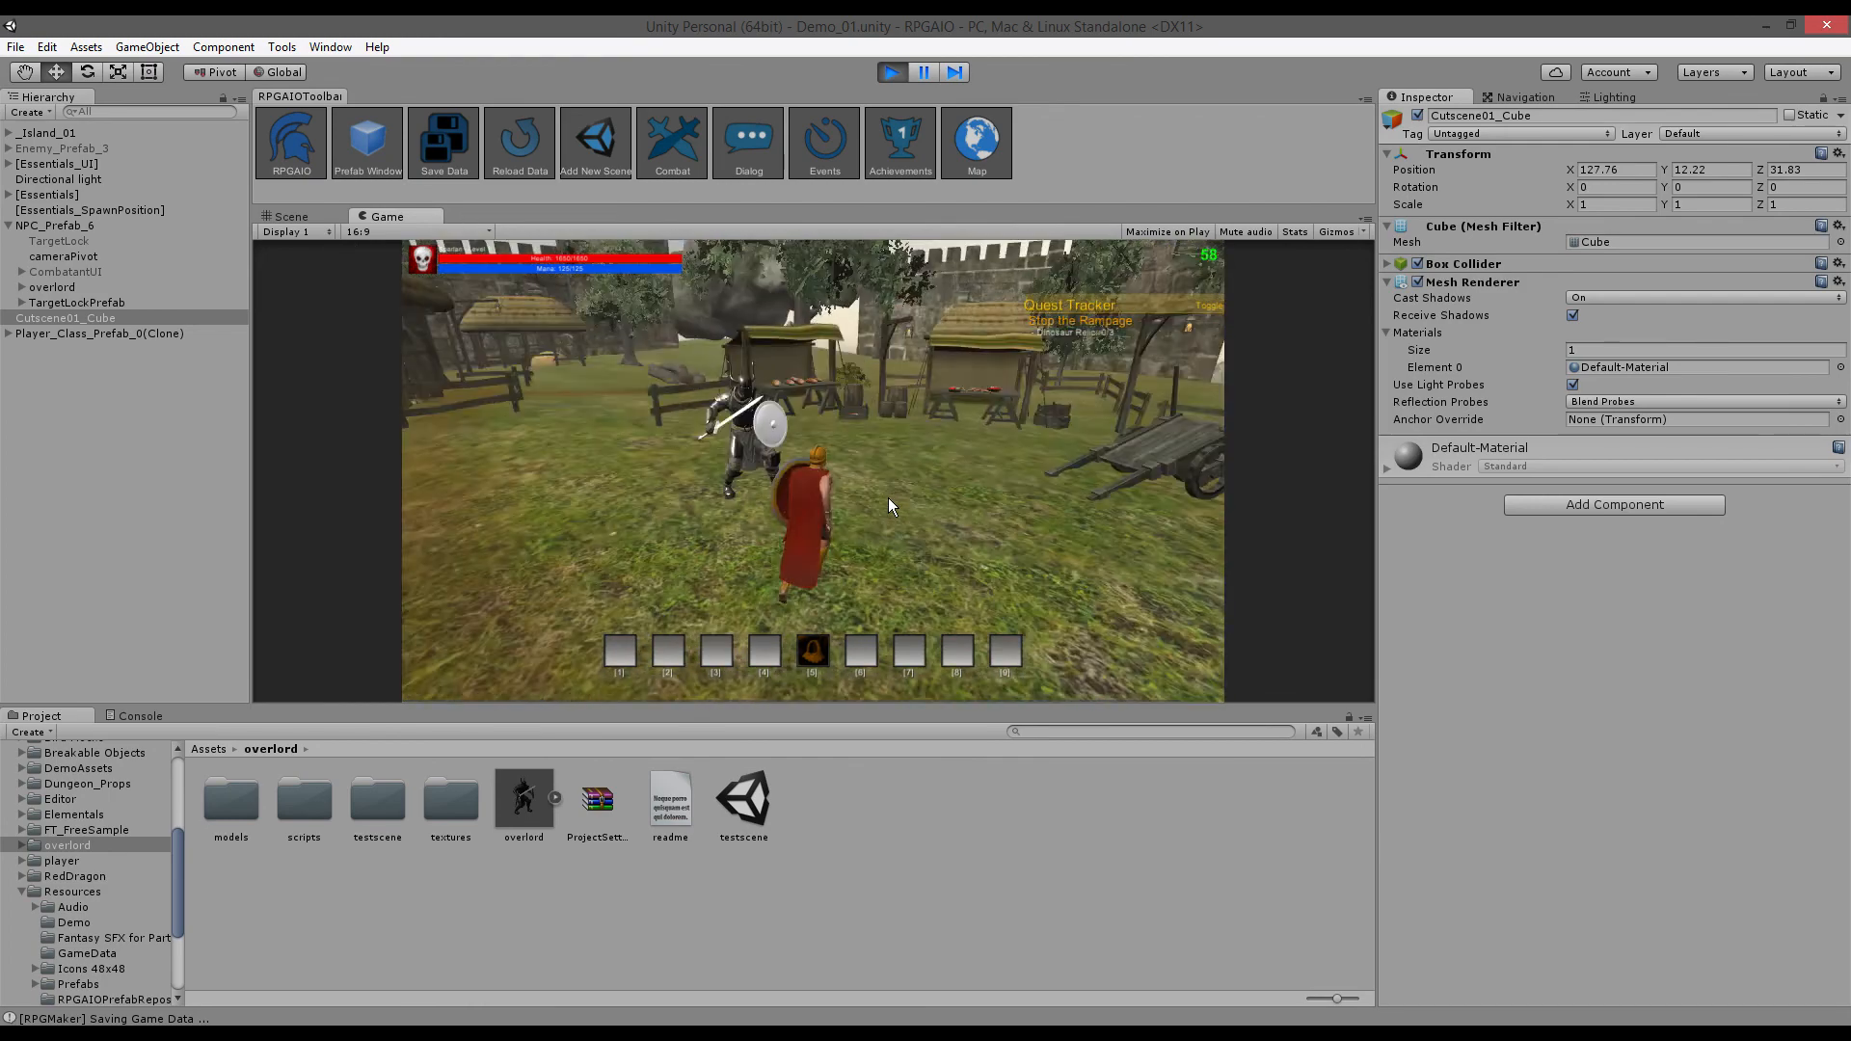
- End TheOverlord's conversation with Goodbye and reopen the dialog node editor
{"action": "left_click", "coordinate": [282, 46]}
{"action": "left_click", "coordinate": [1094, 471]}
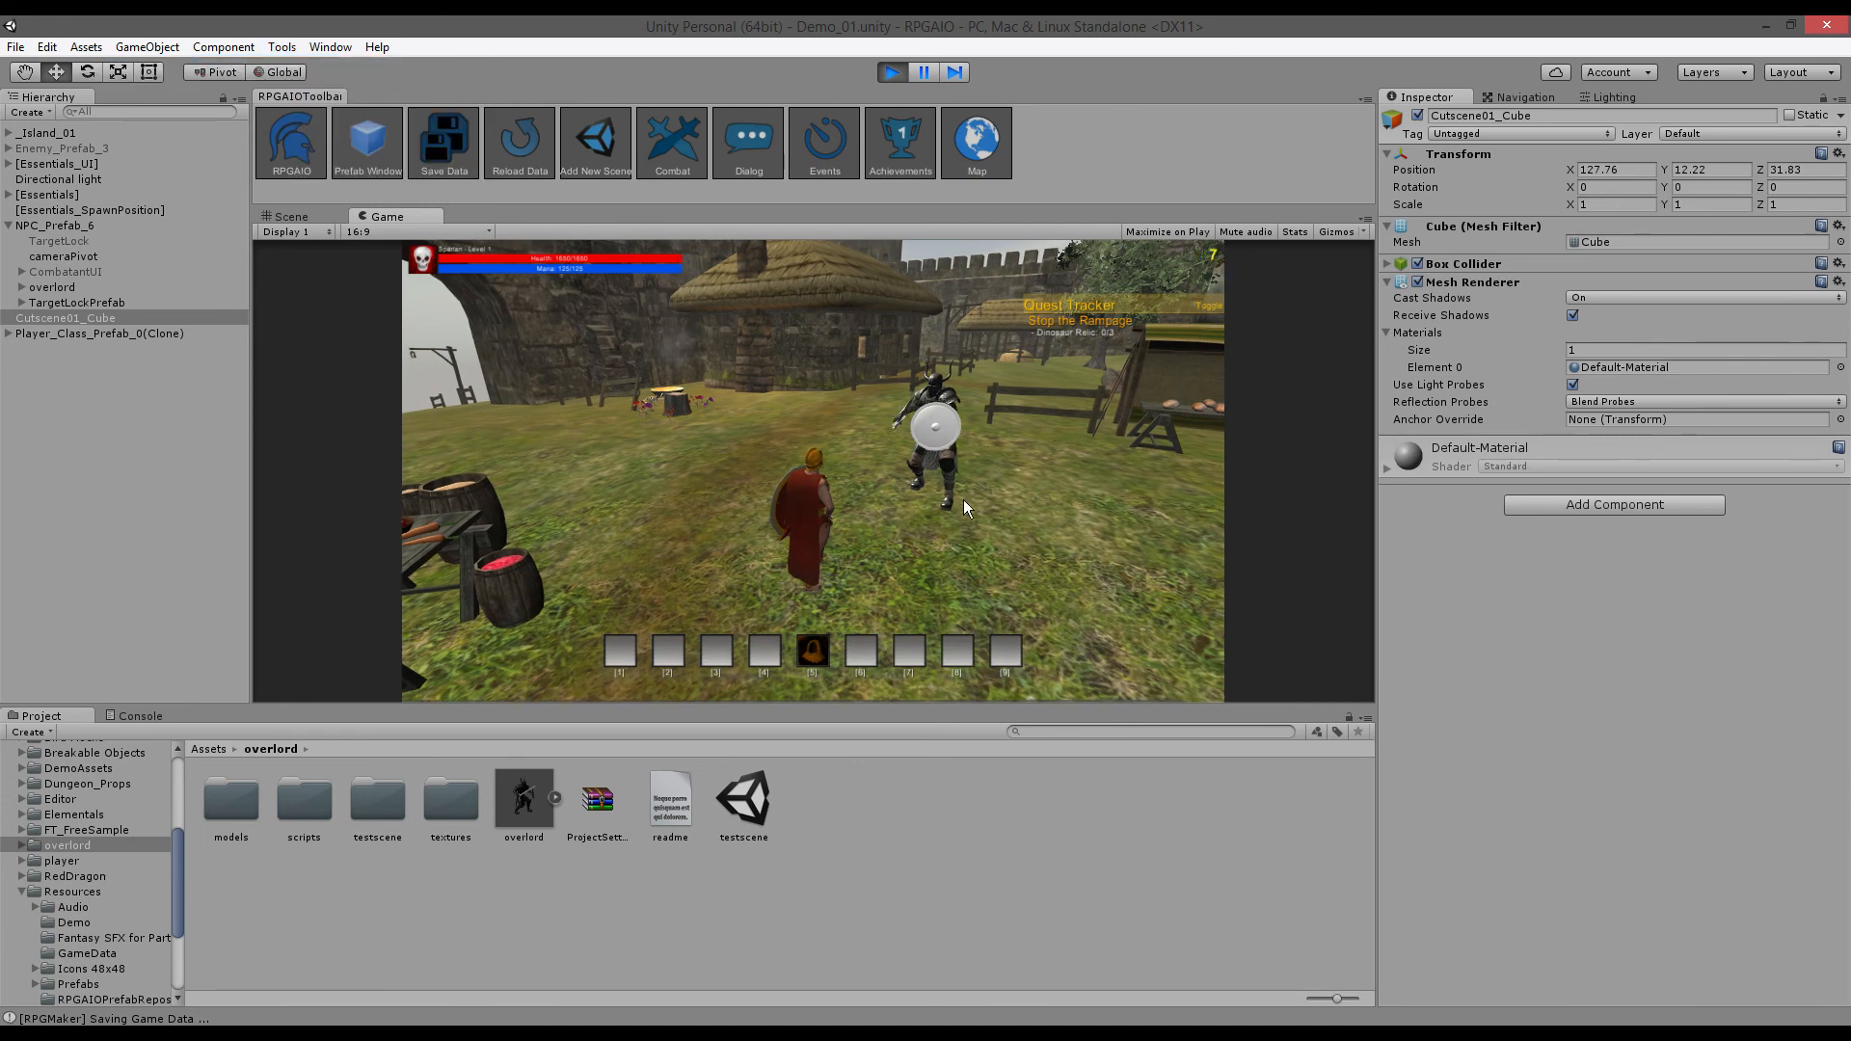
{"action": "left_click", "coordinate": [879, 465]}
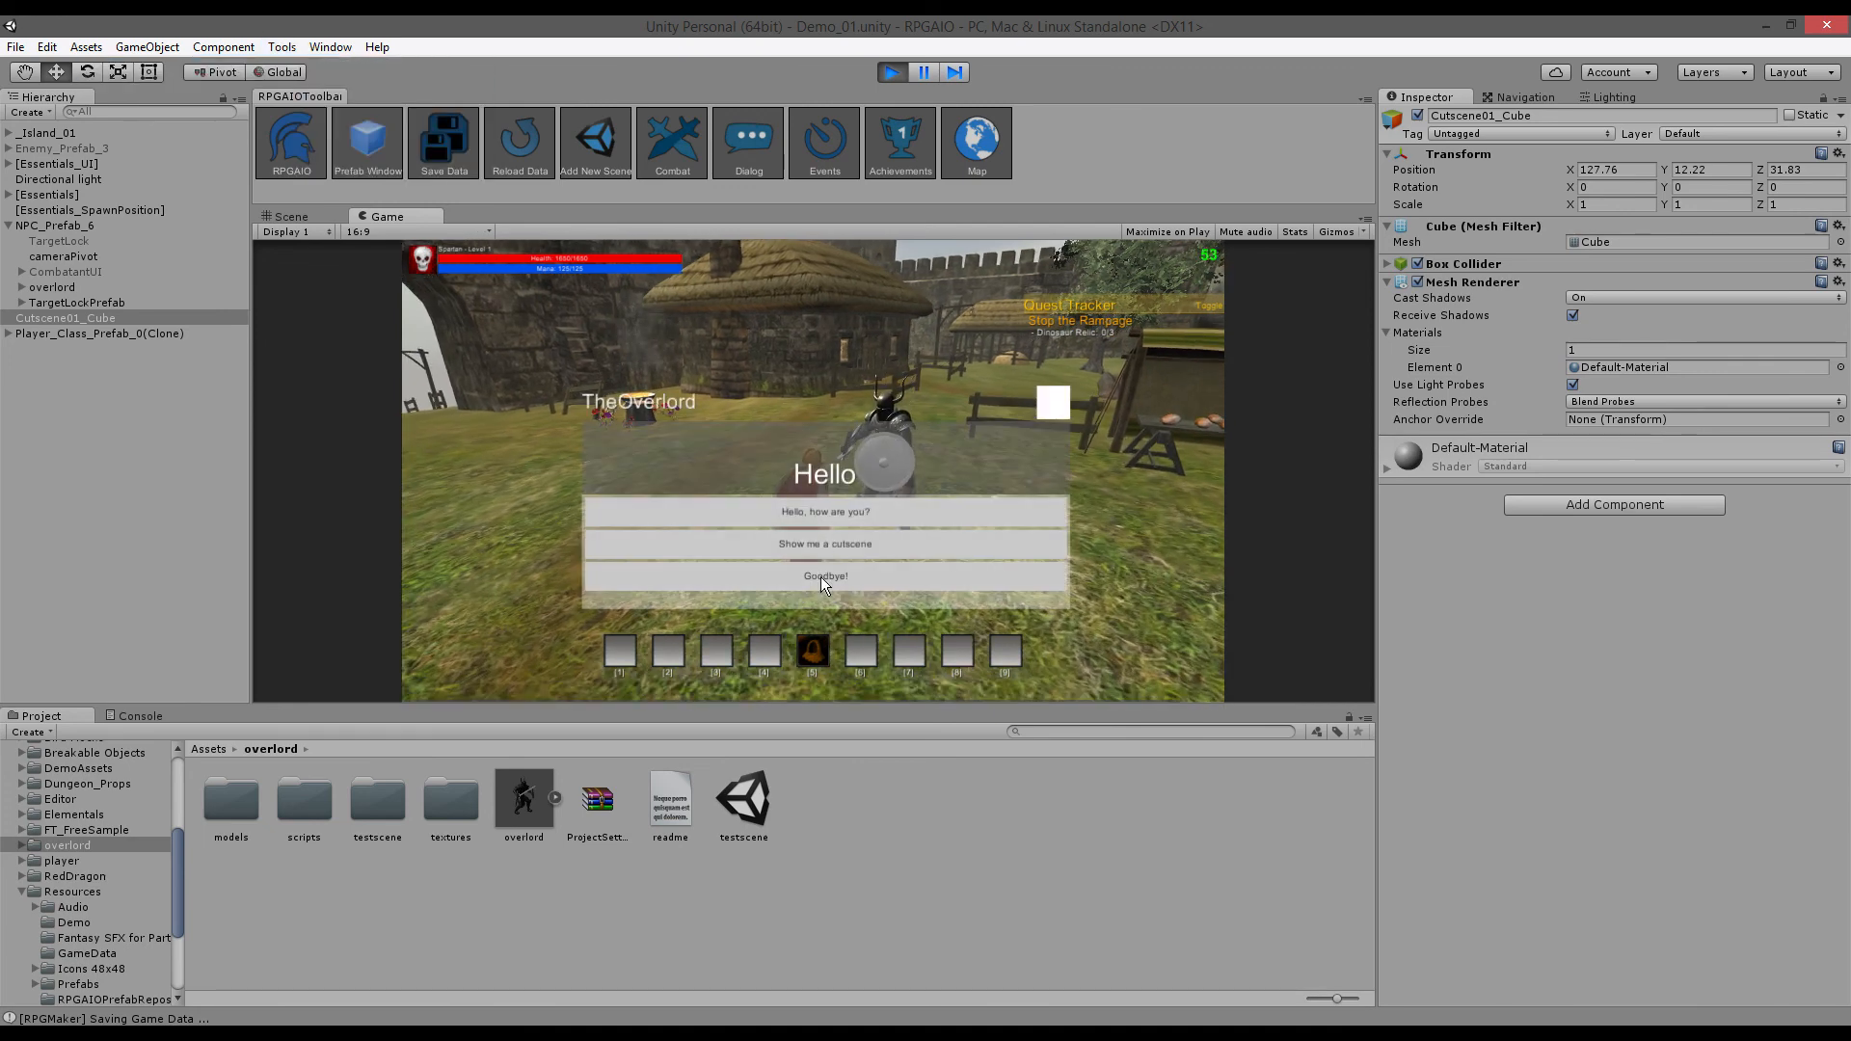
{"action": "left_click", "coordinate": [1022, 523]}
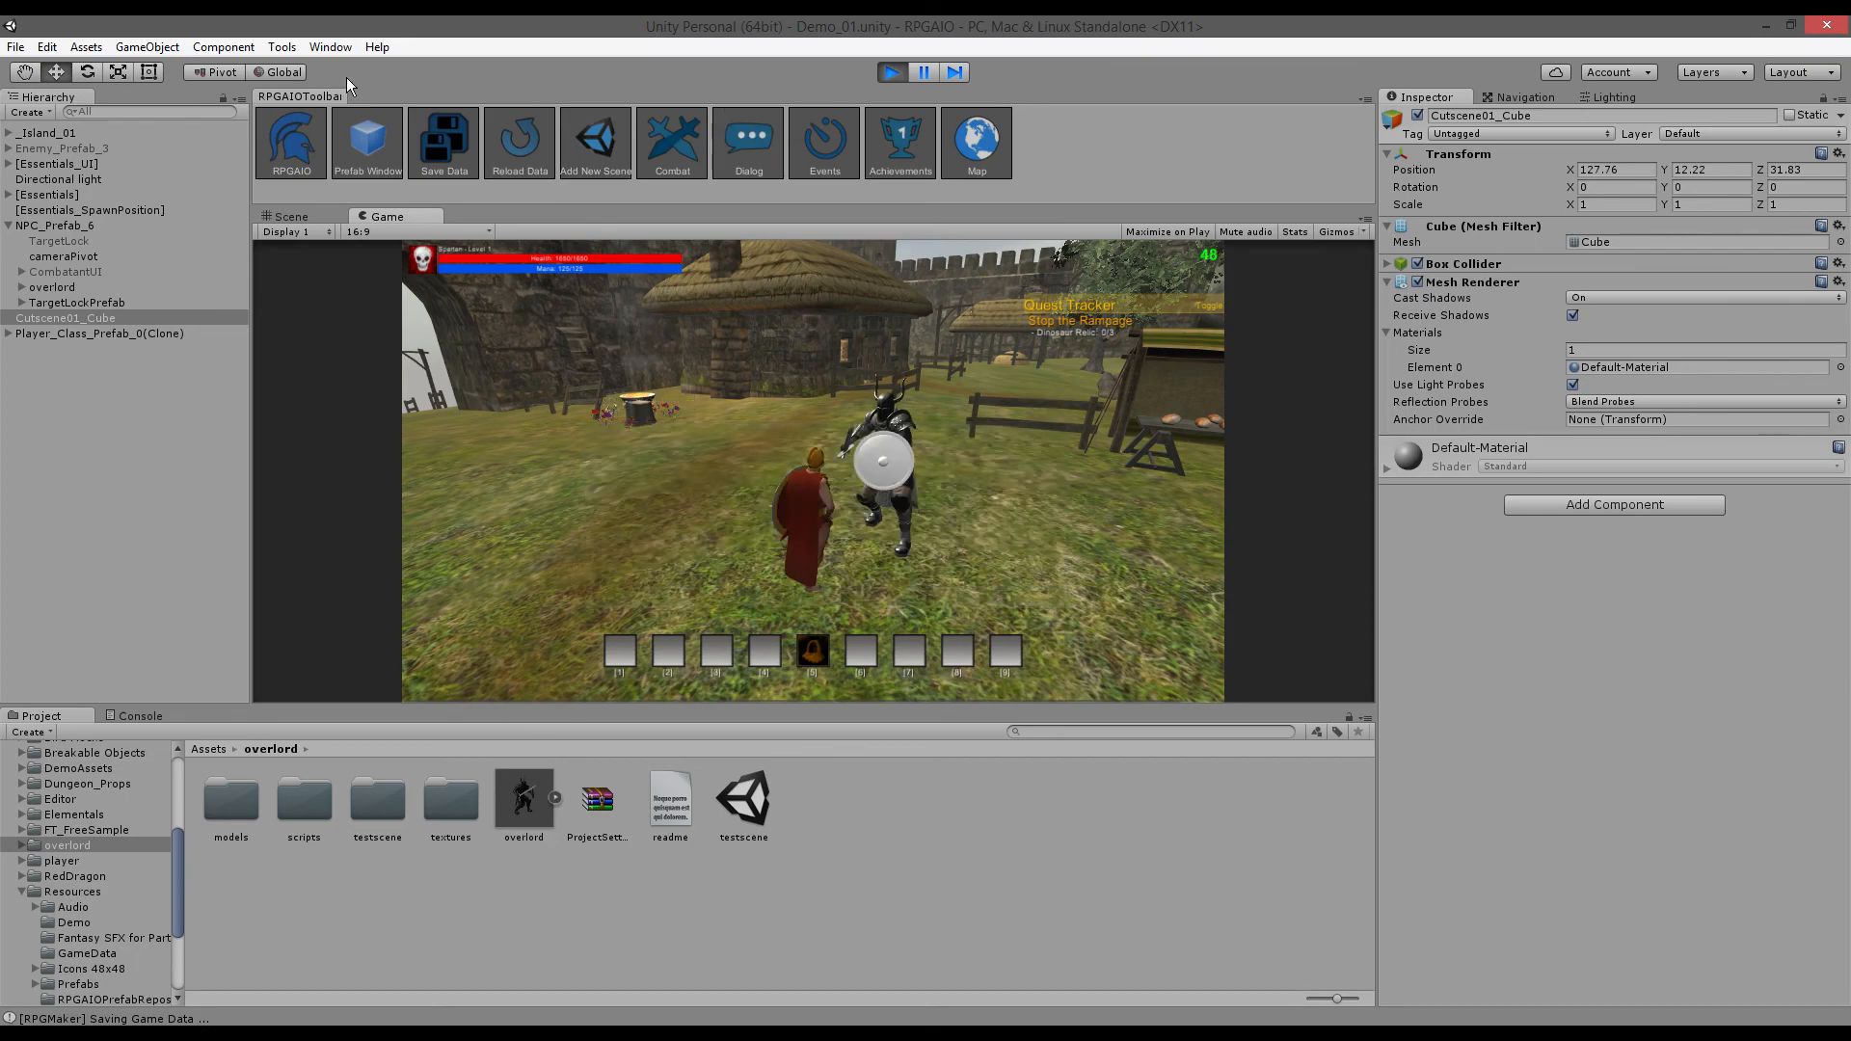
{"action": "left_click", "coordinate": [734, 144]}
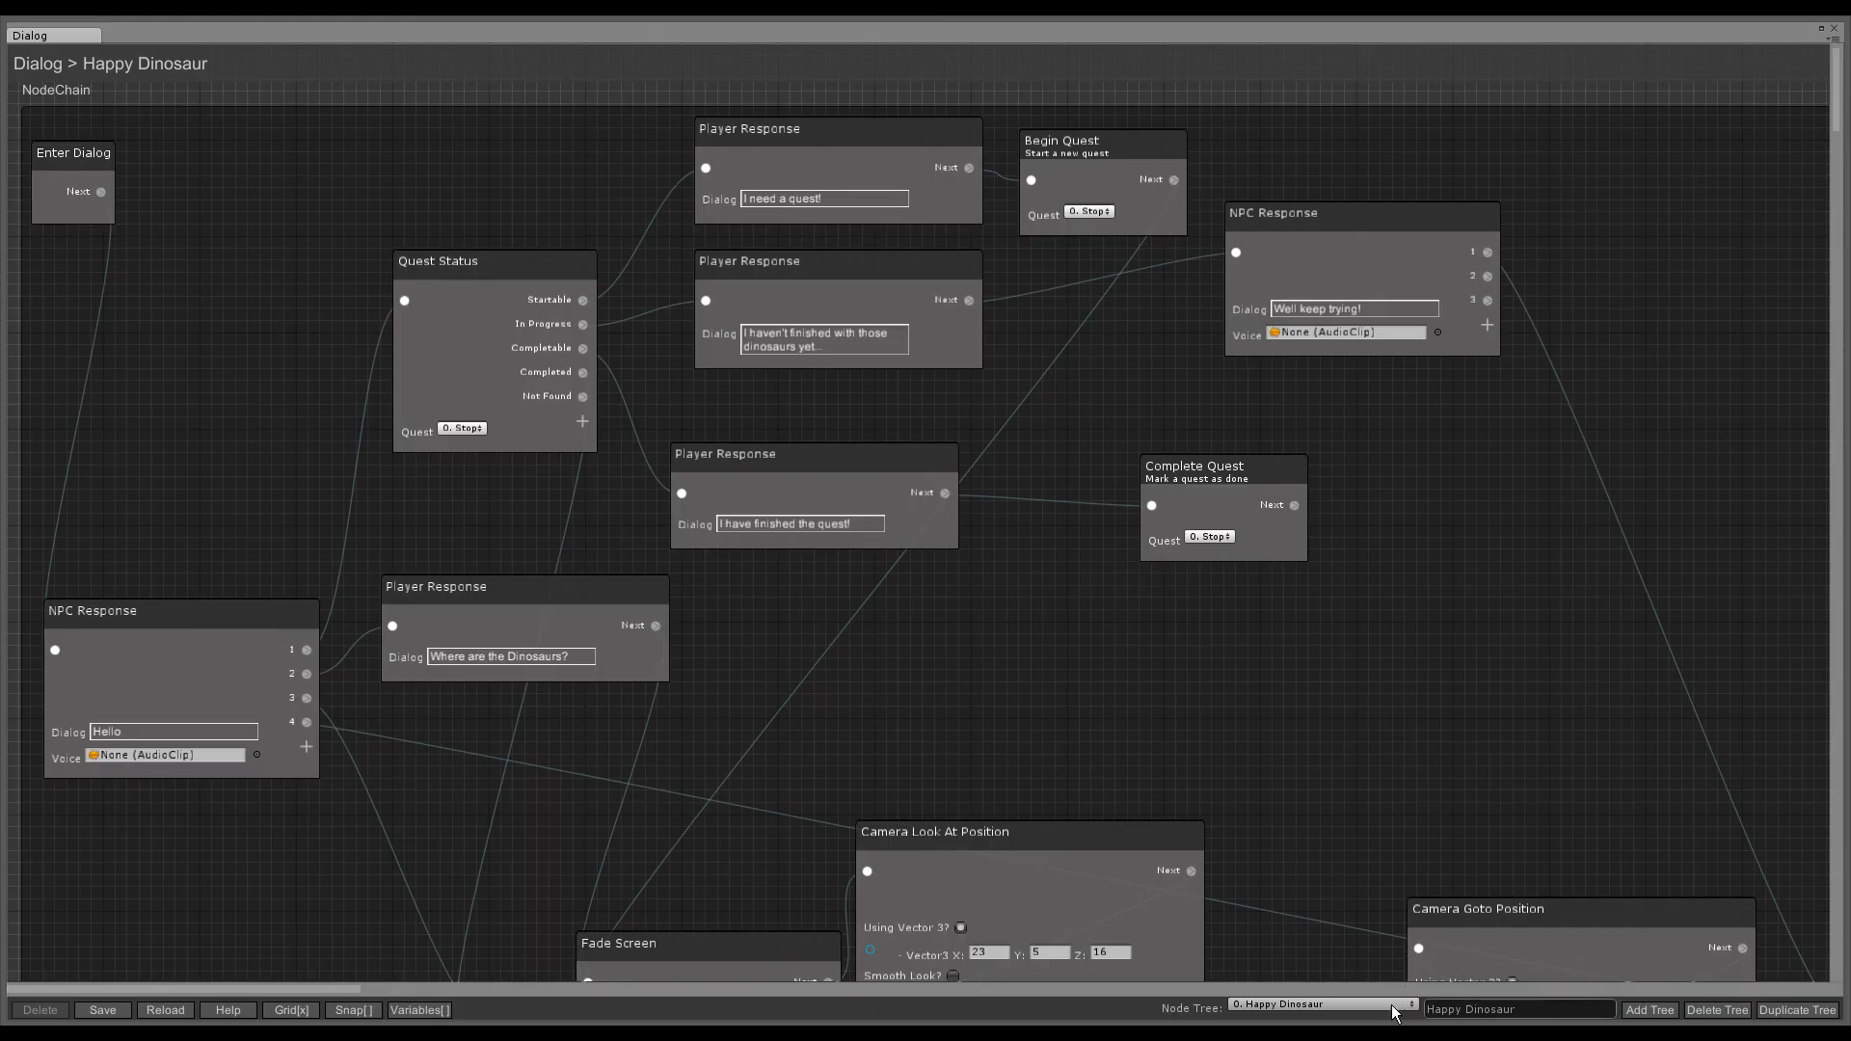
- In TheOverlord's tree, add output 5 to the Hello NPC Response with a new 'New Option!' Player Response
{"action": "left_click", "coordinate": [1348, 1005]}
{"action": "left_click", "coordinate": [1326, 998]}
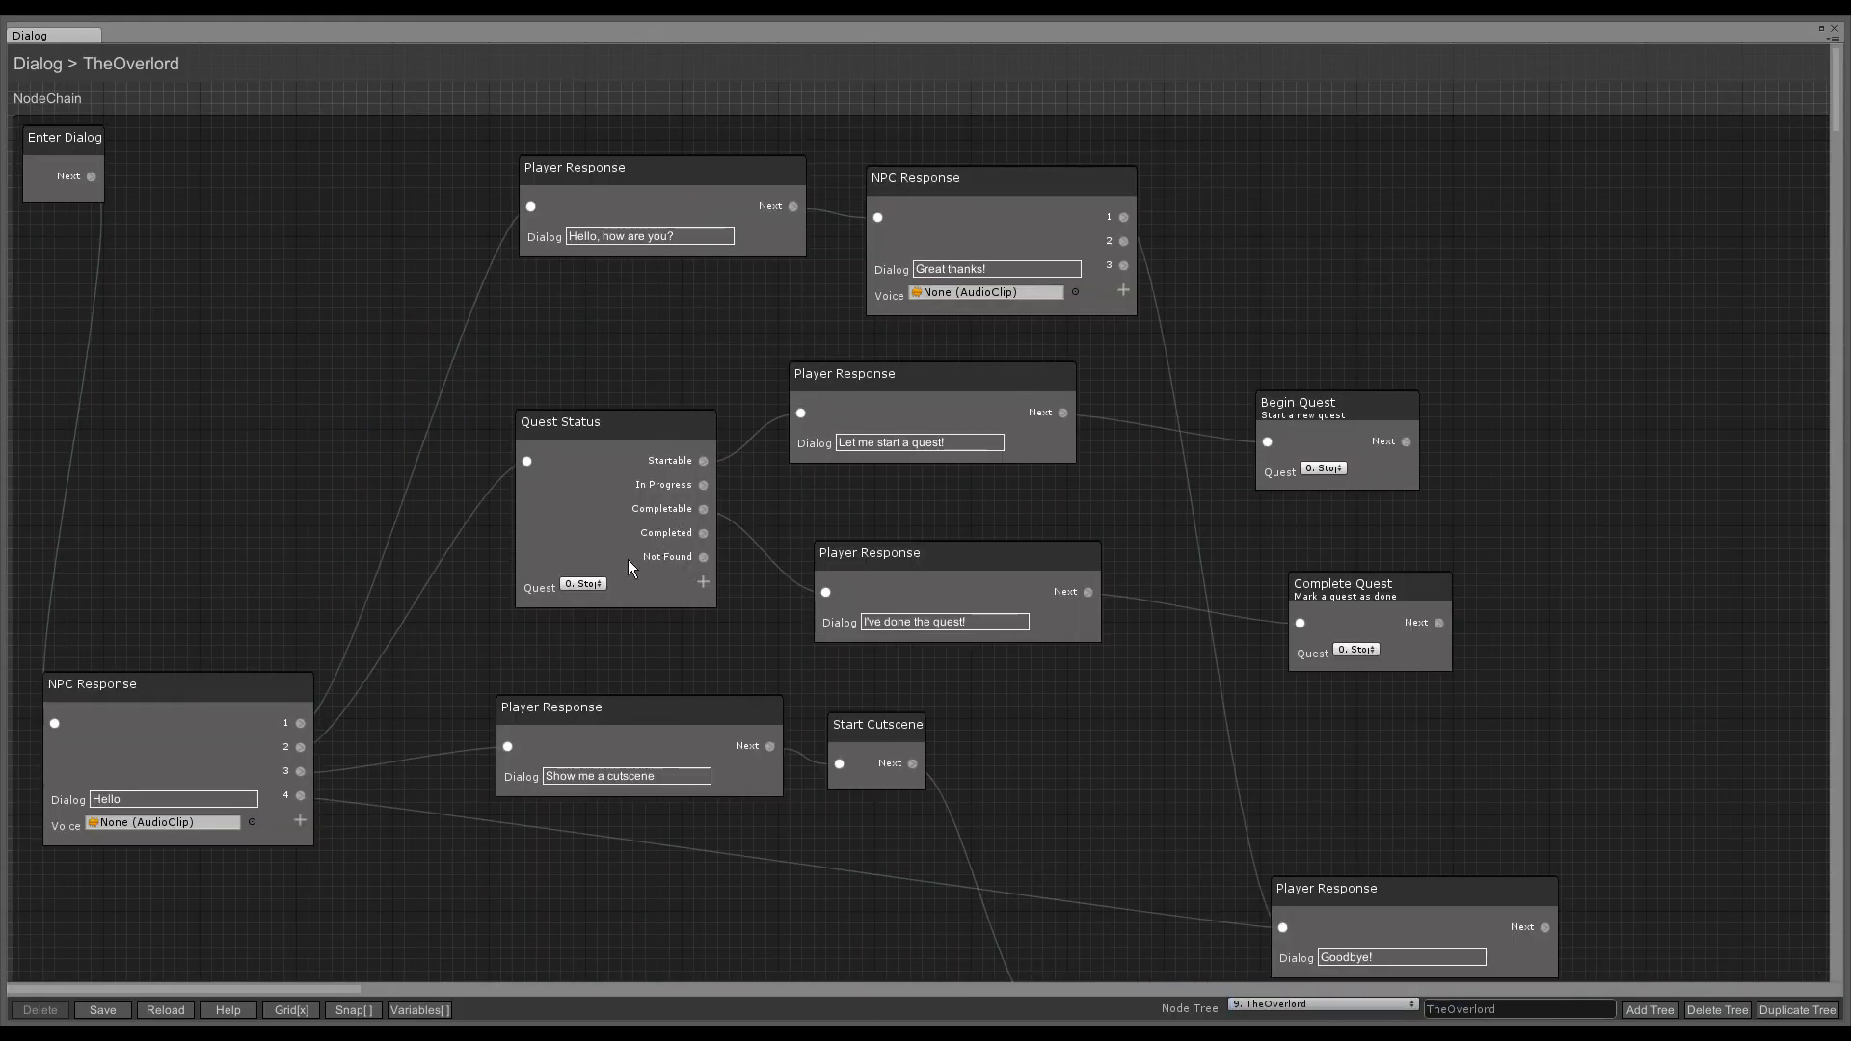
{"action": "left_click", "coordinate": [299, 822]}
{"action": "scroll", "coordinate": [390, 837], "scroll_direction": "down", "scroll_amount": 3}
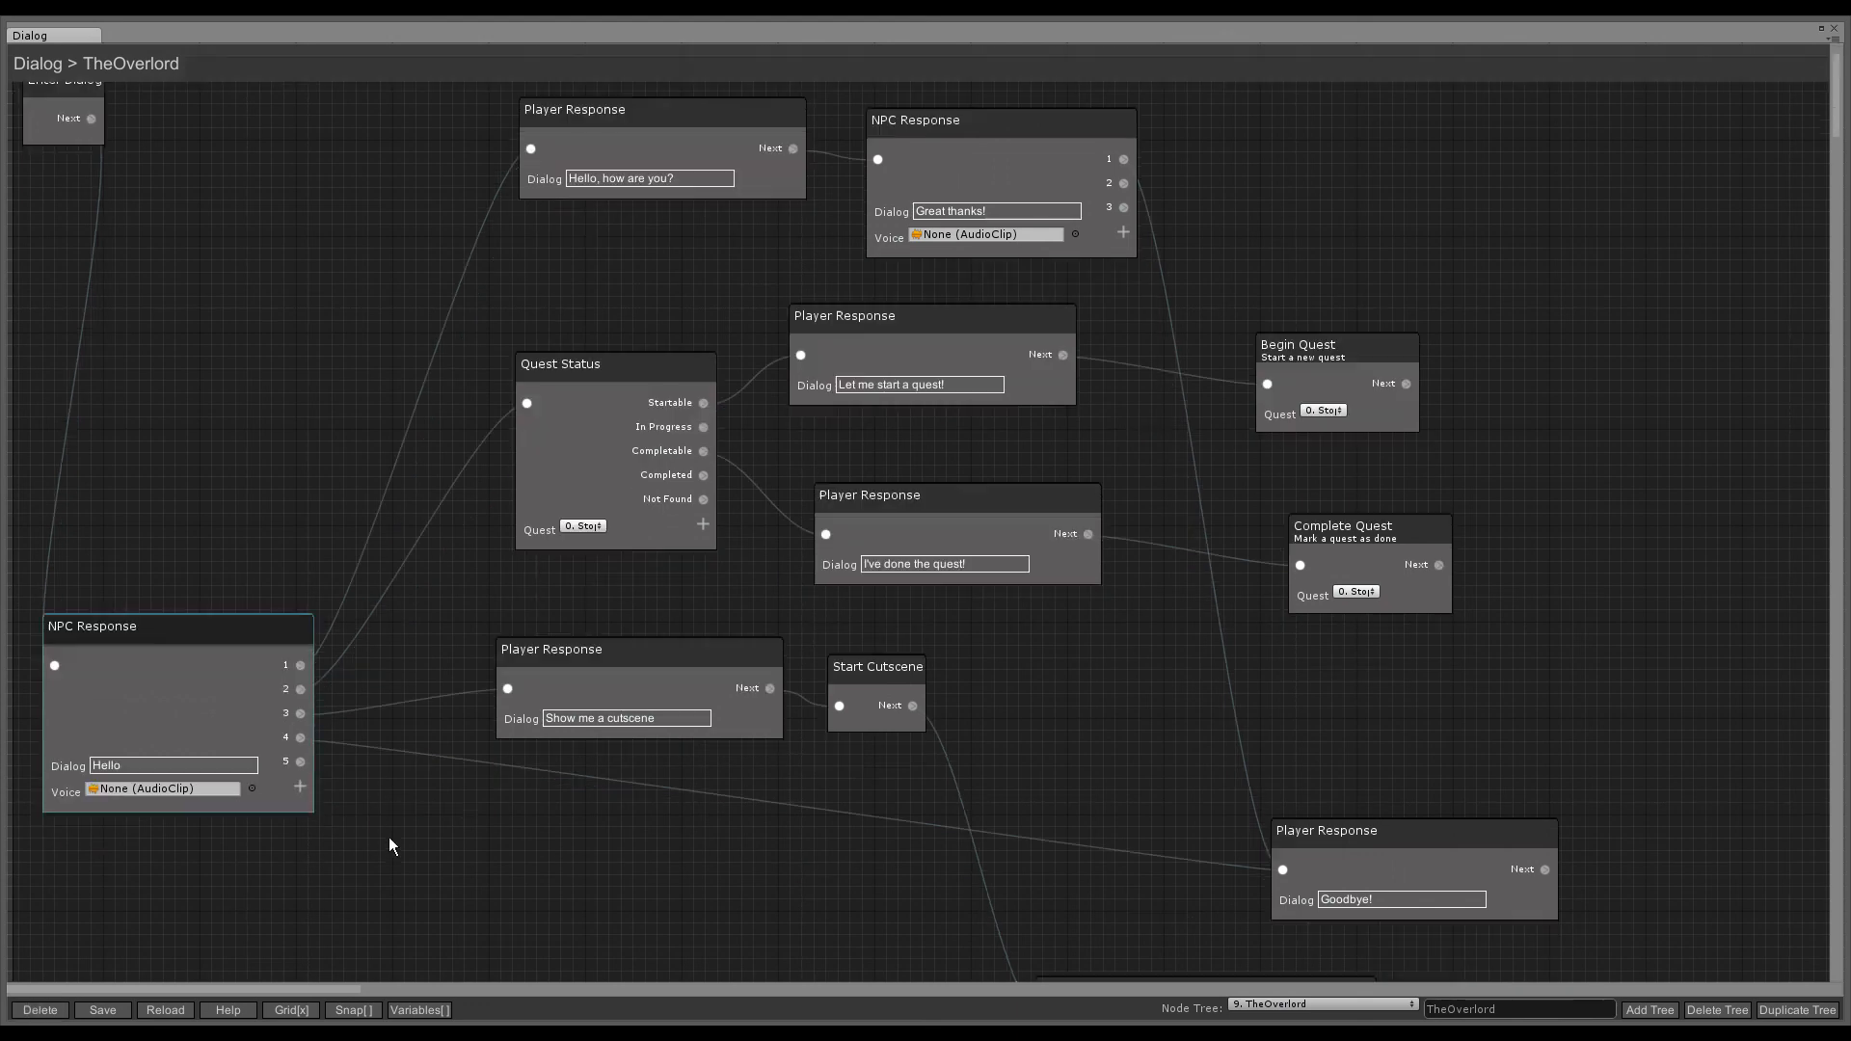
{"action": "left_click_drag", "start_coordinate": [420, 772], "coordinate": [414, 763]}
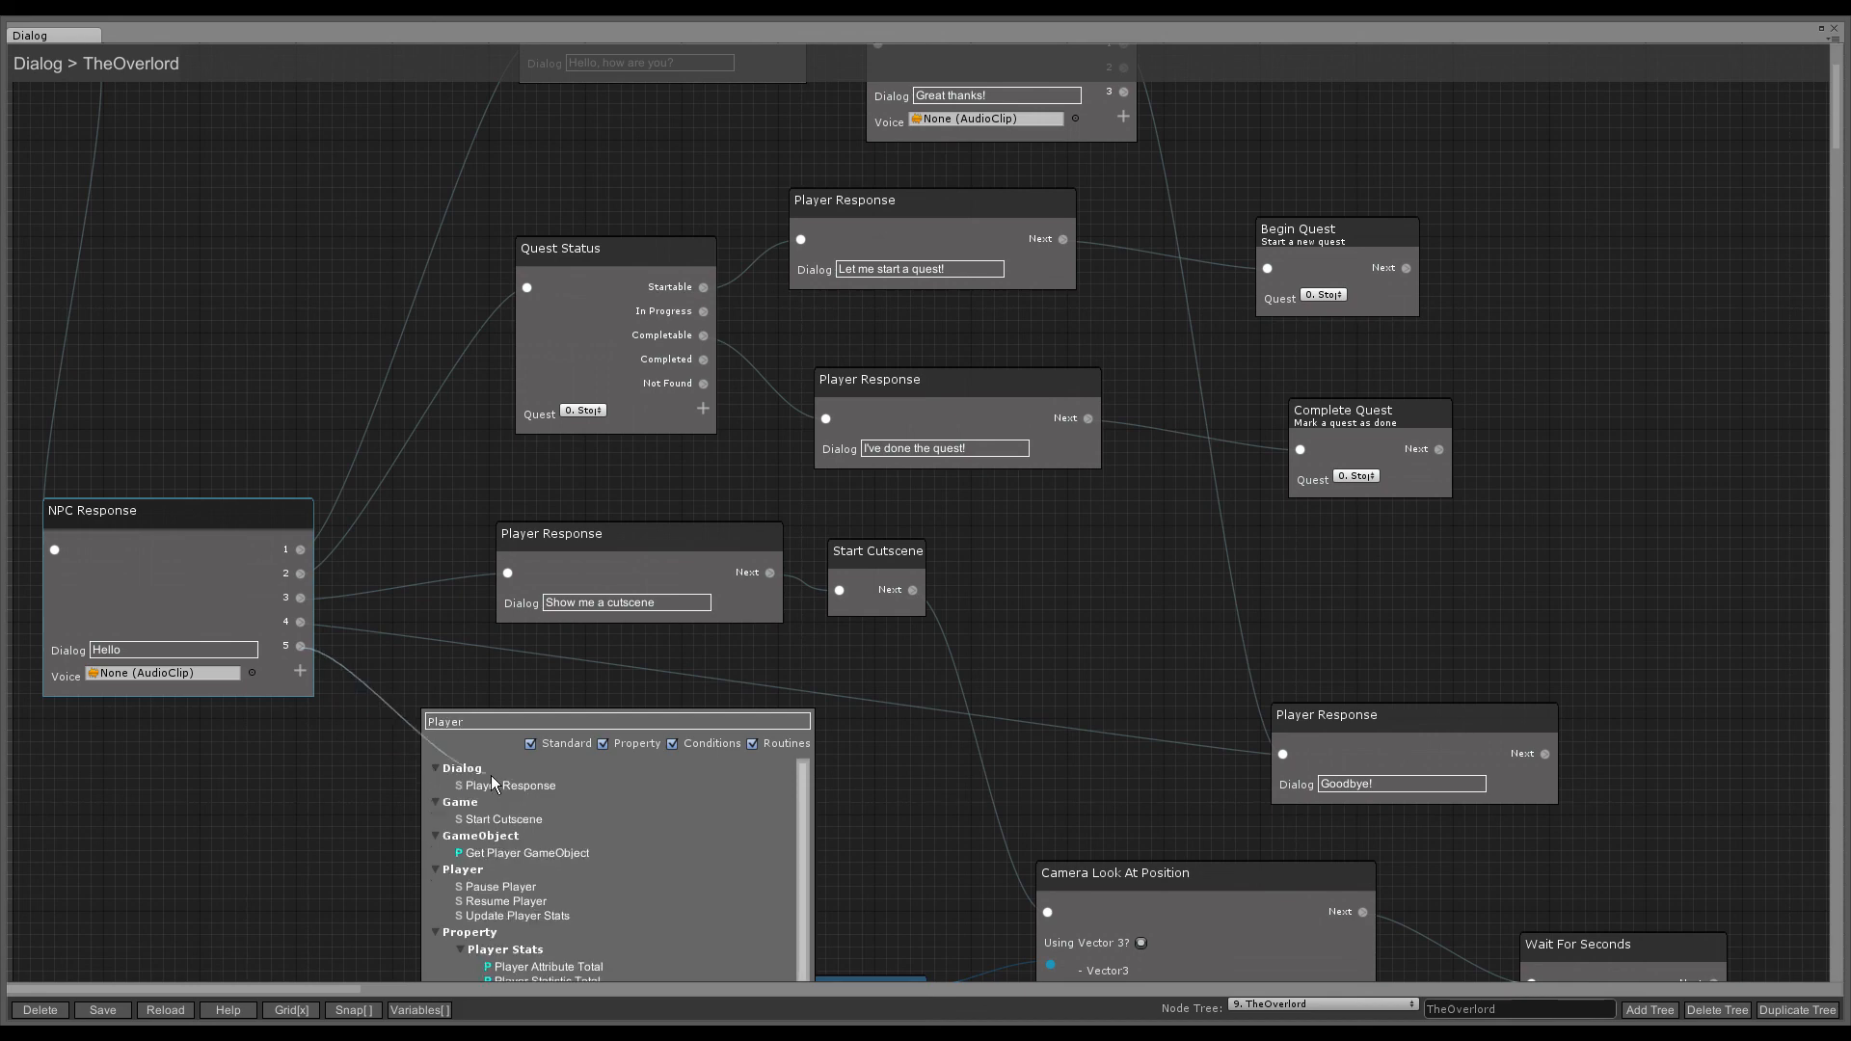
{"action": "left_click", "coordinate": [494, 787]}
{"action": "left_click", "coordinate": [428, 817]}
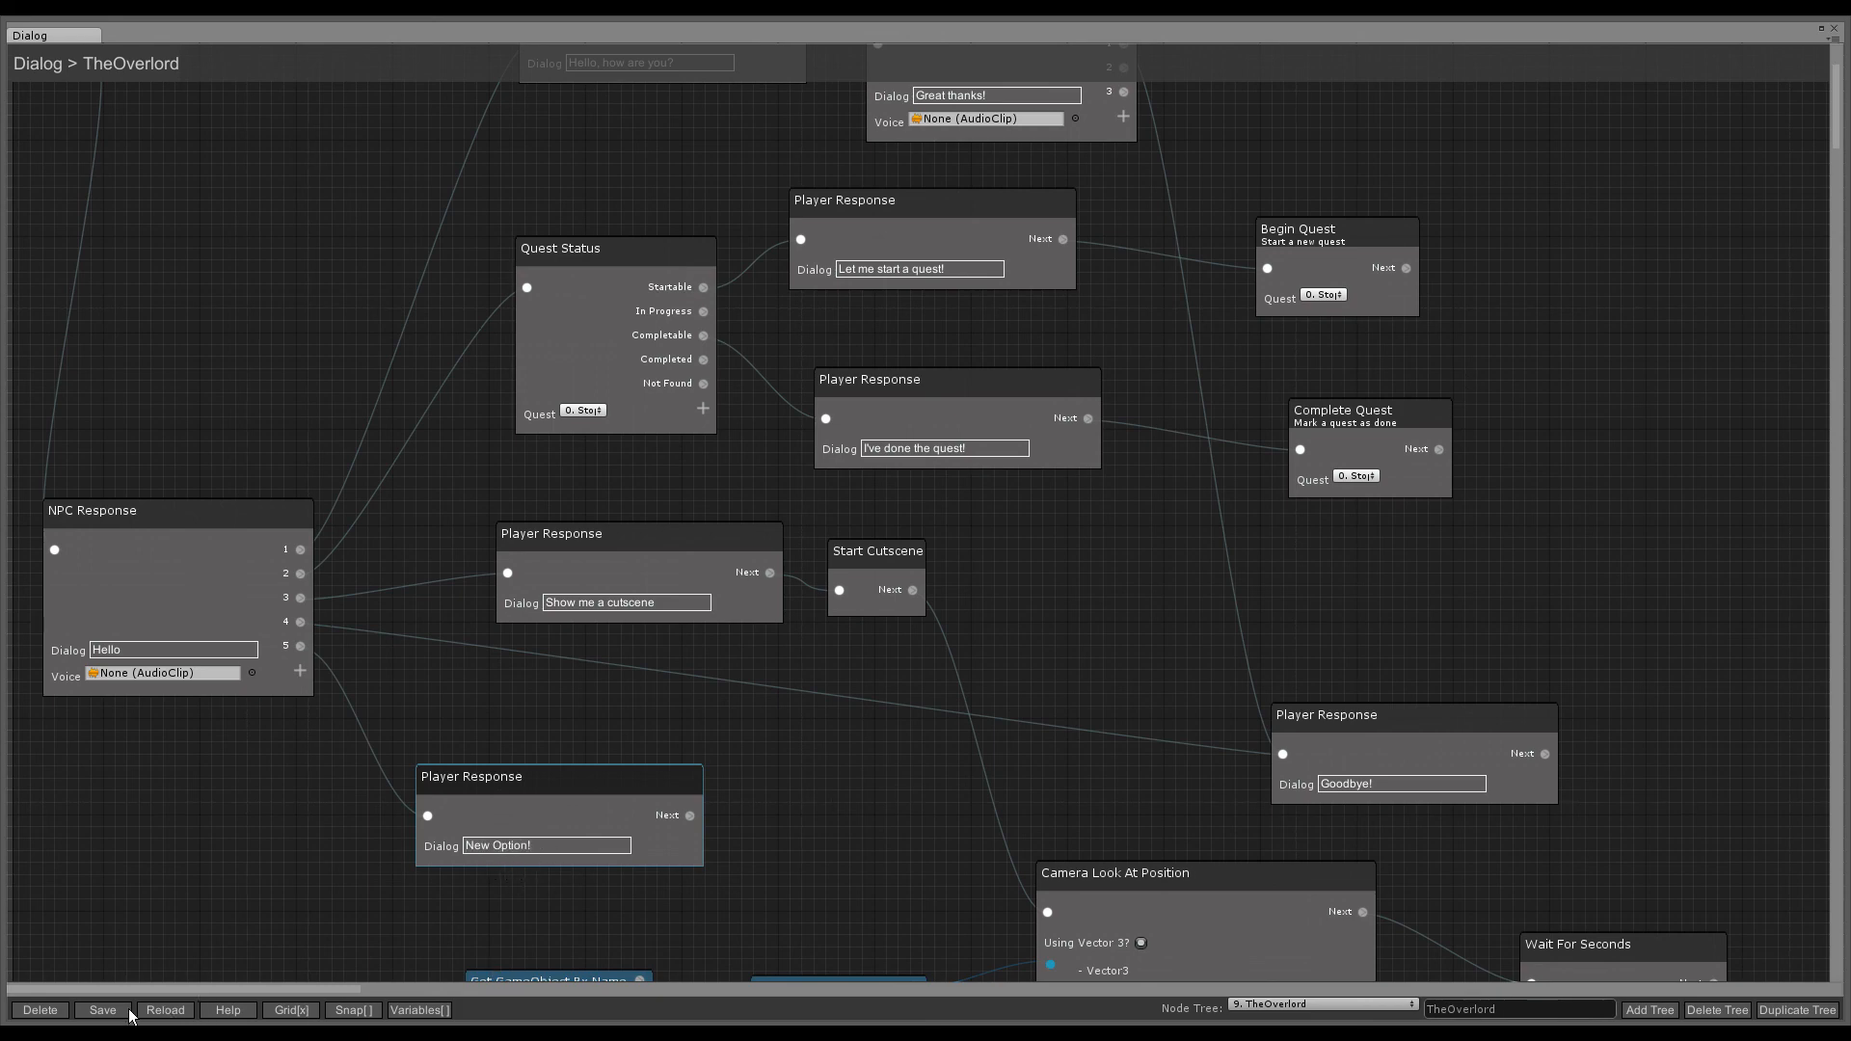
- Close the editor saving changes, then talk to TheOverlord to see the new reply
{"action": "left_click", "coordinate": [1835, 29]}
{"action": "left_click", "coordinate": [864, 569]}
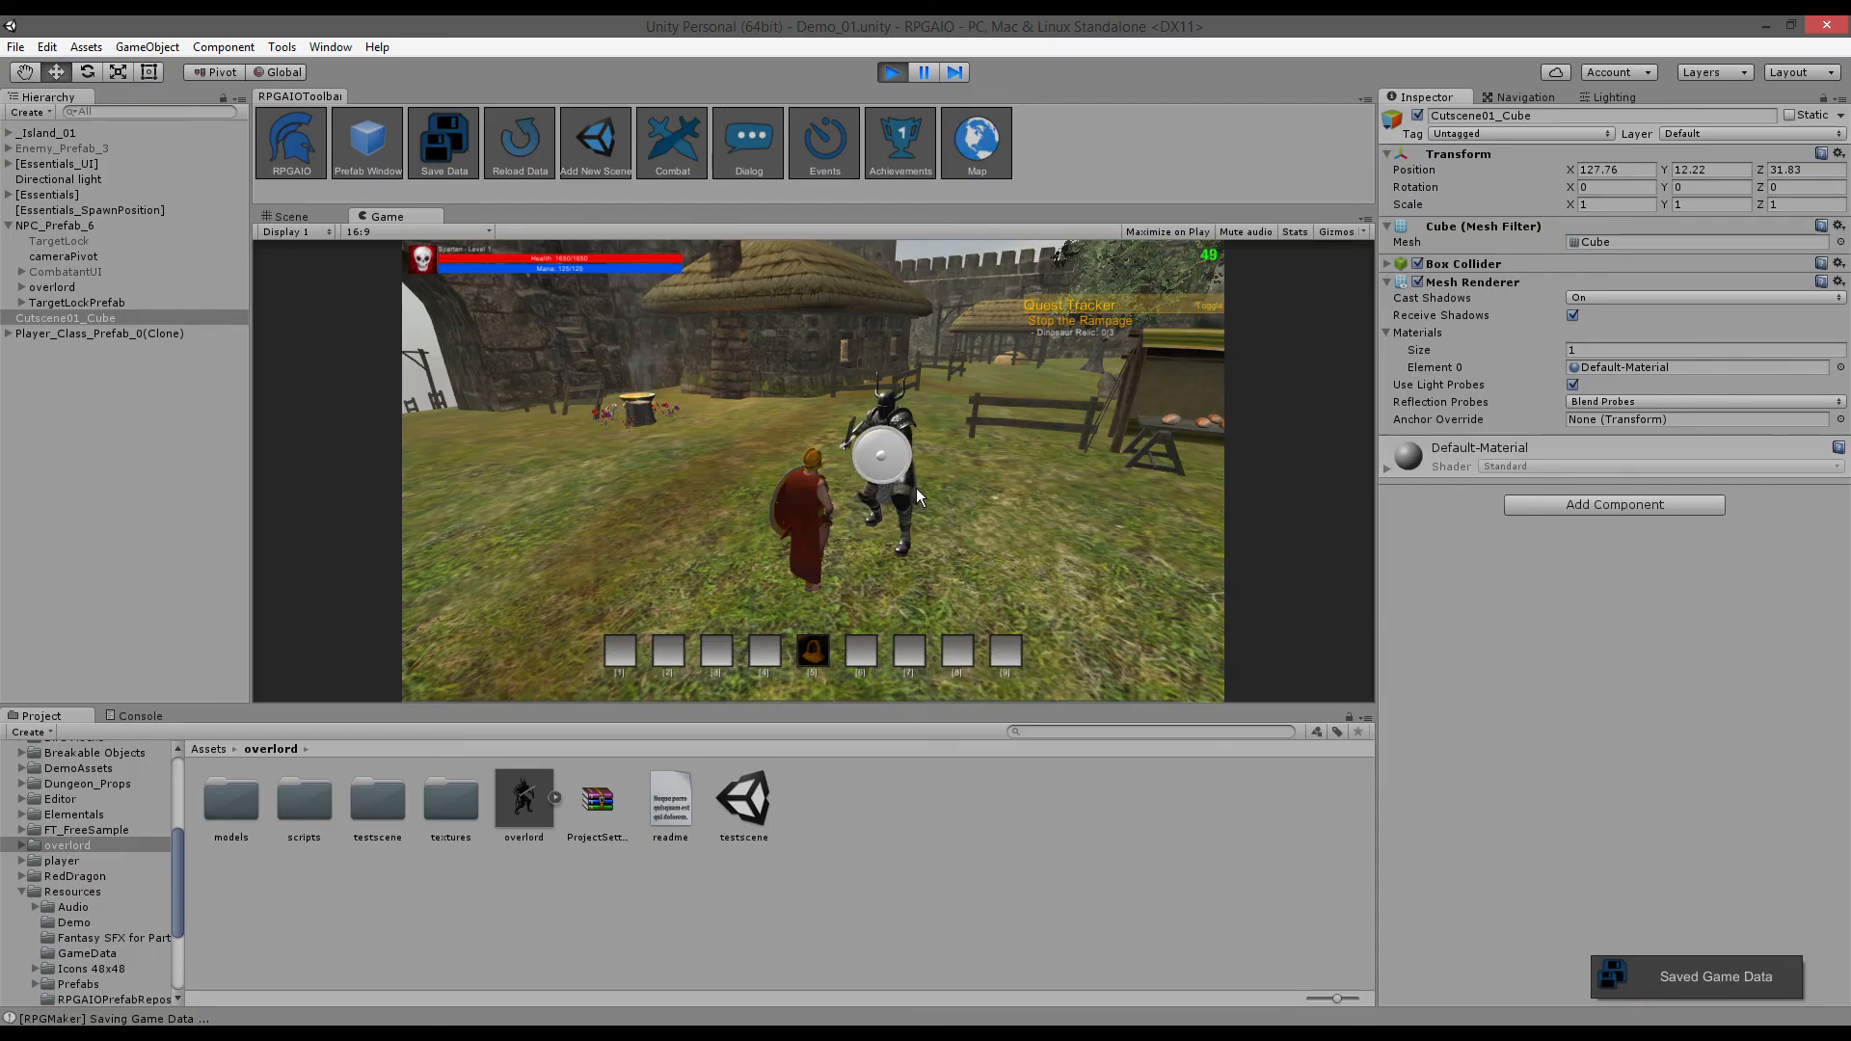
{"action": "left_click", "coordinate": [892, 489]}
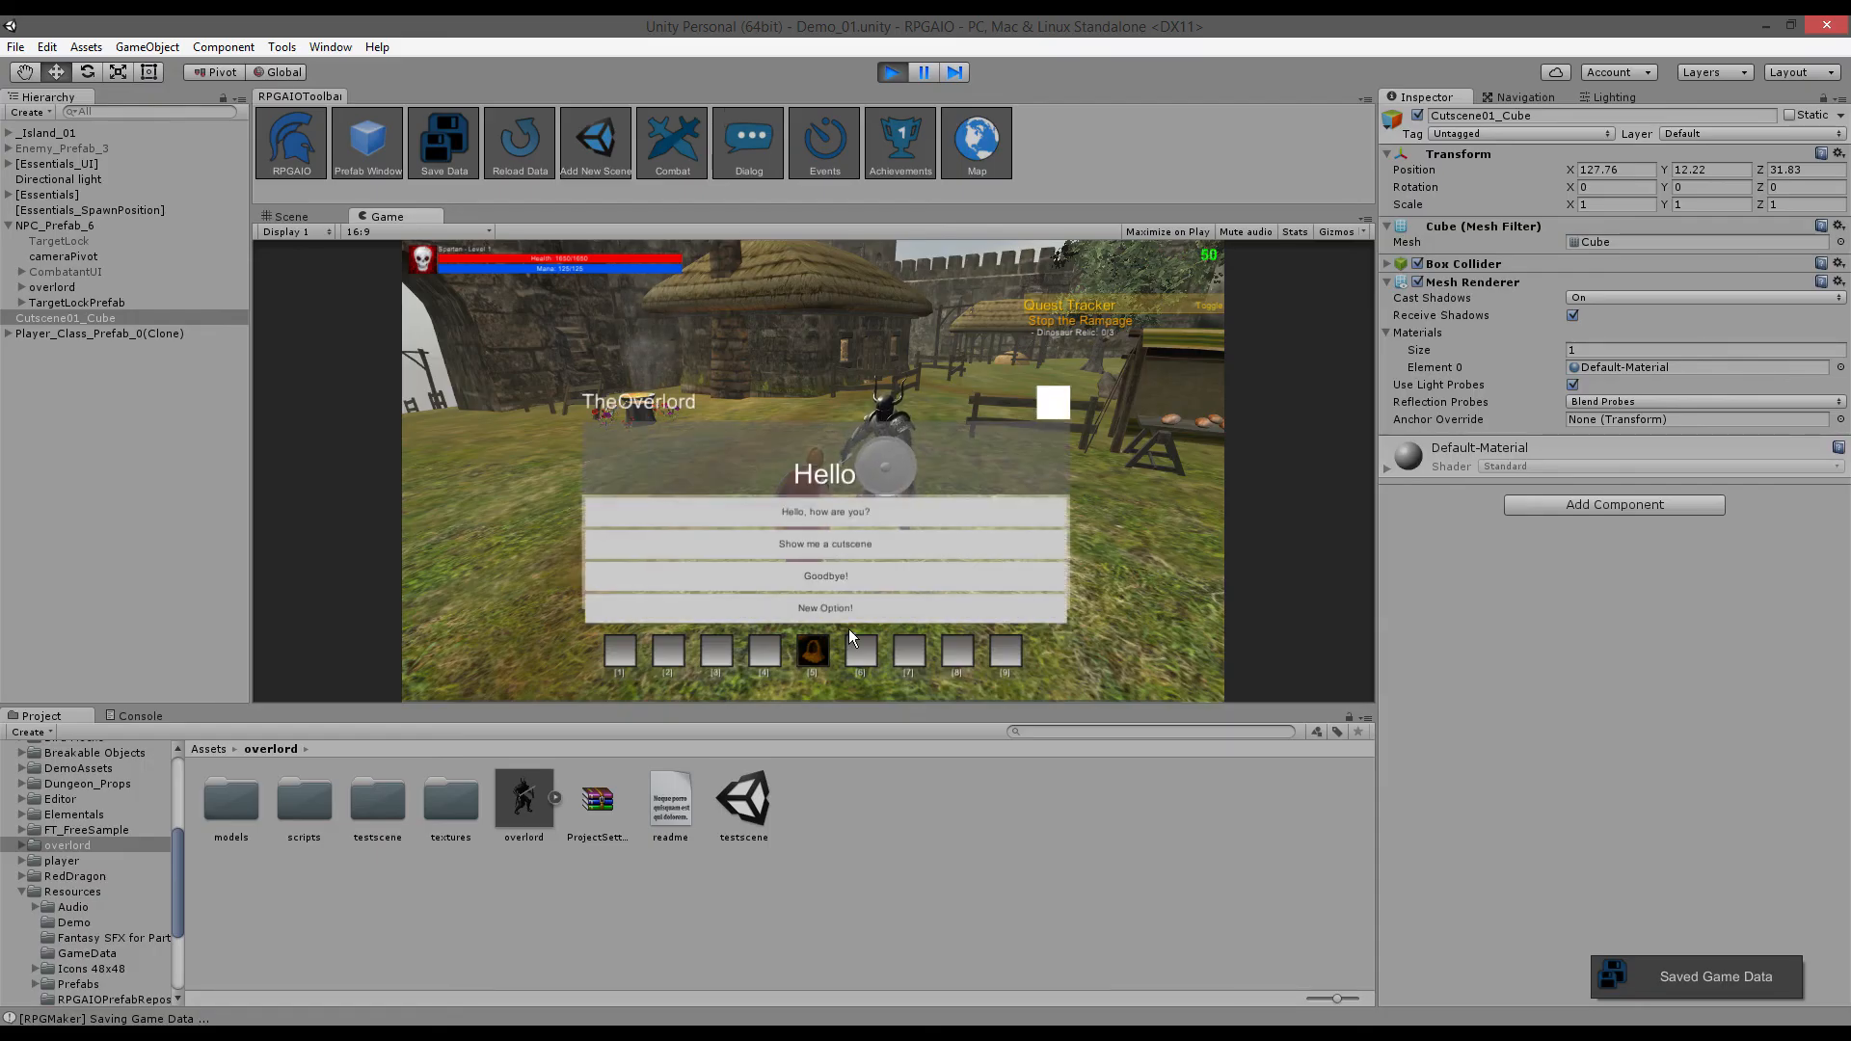
- Pick 'New Option!' to close TheOverlord's dialog, then walk the player left and back with A and D
{"action": "left_click", "coordinate": [792, 610]}
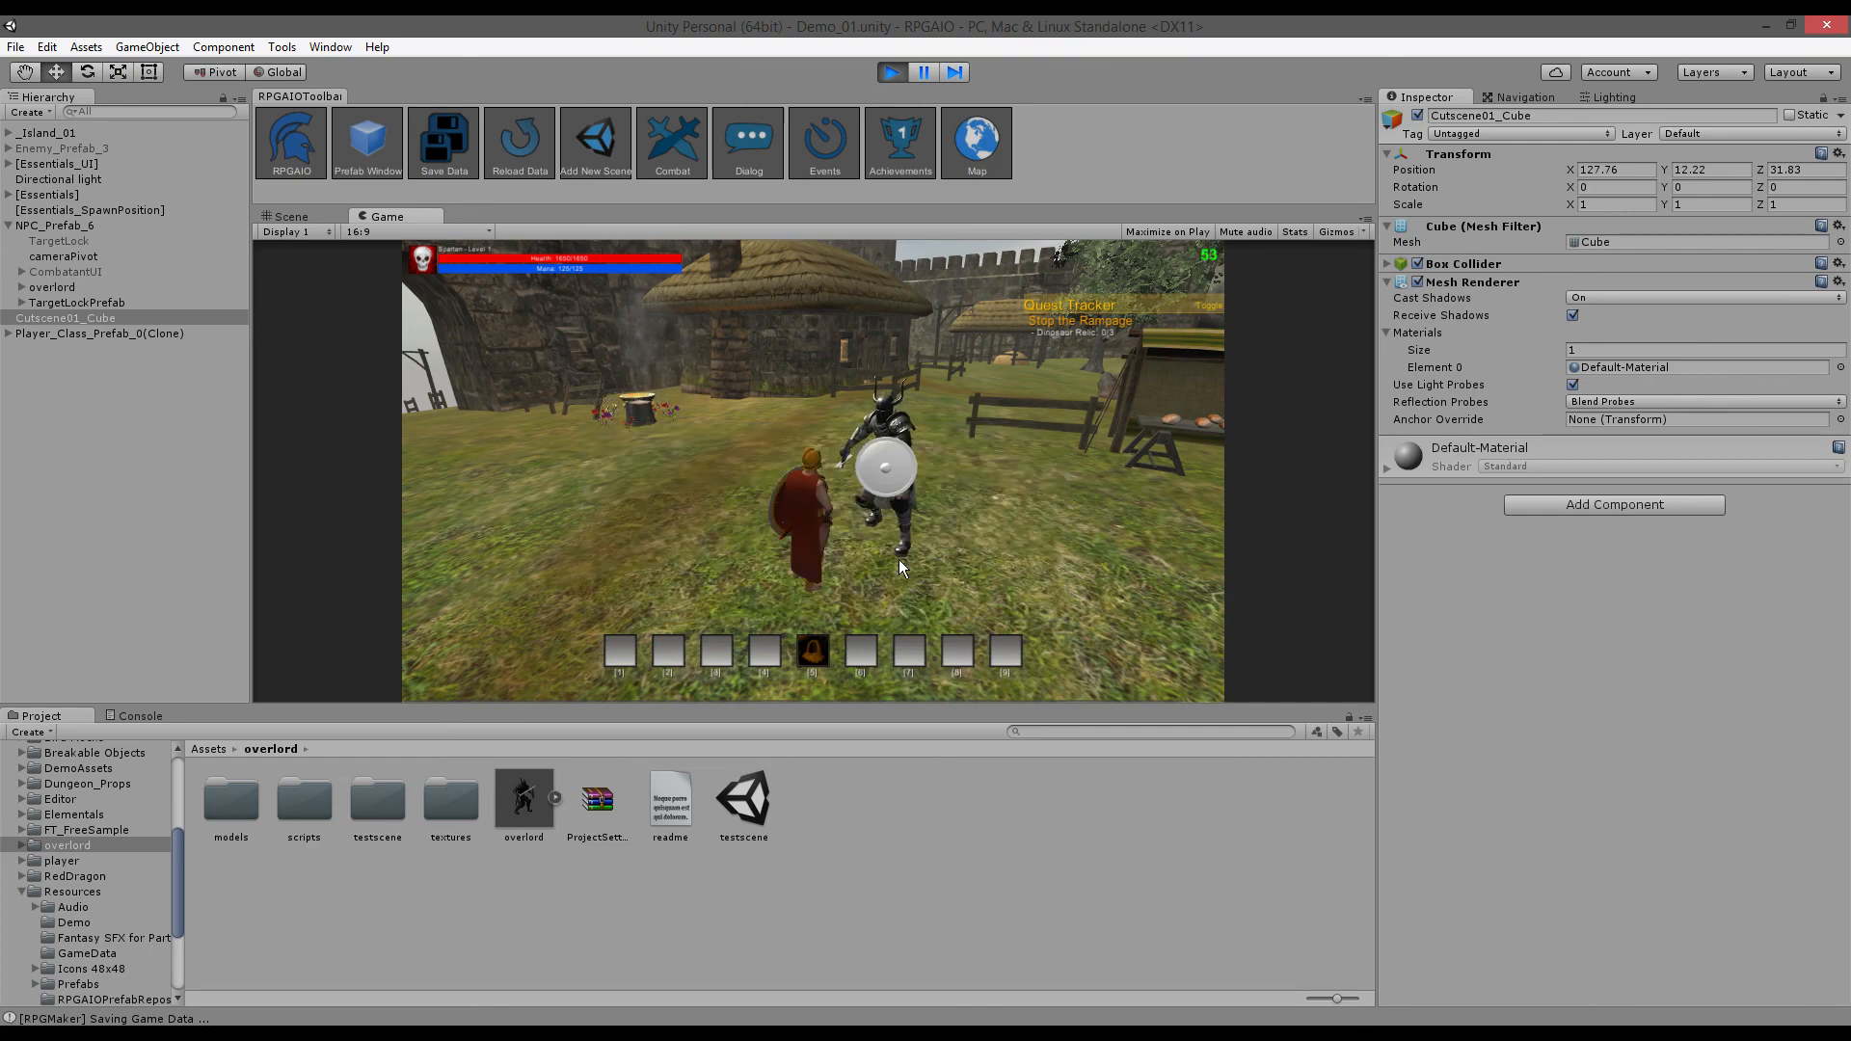
{"action": "key", "text": "a"}
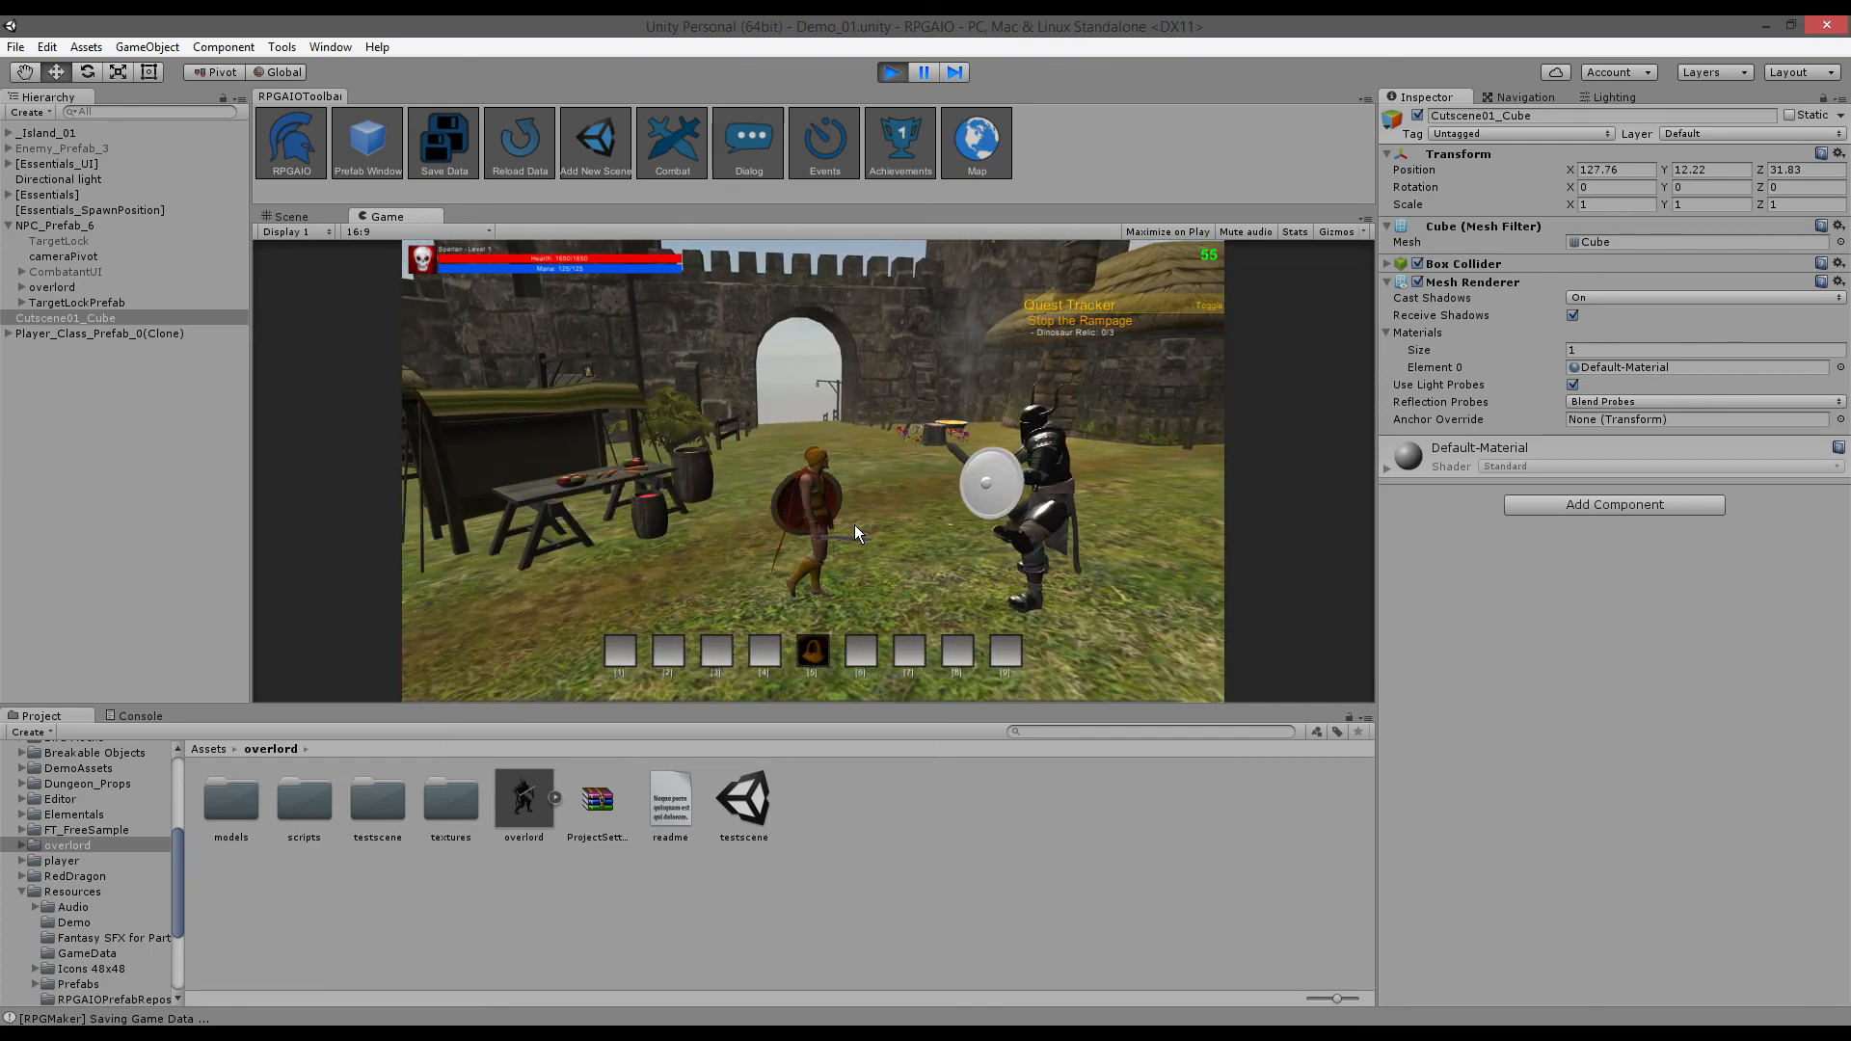
{"action": "key", "text": "d"}
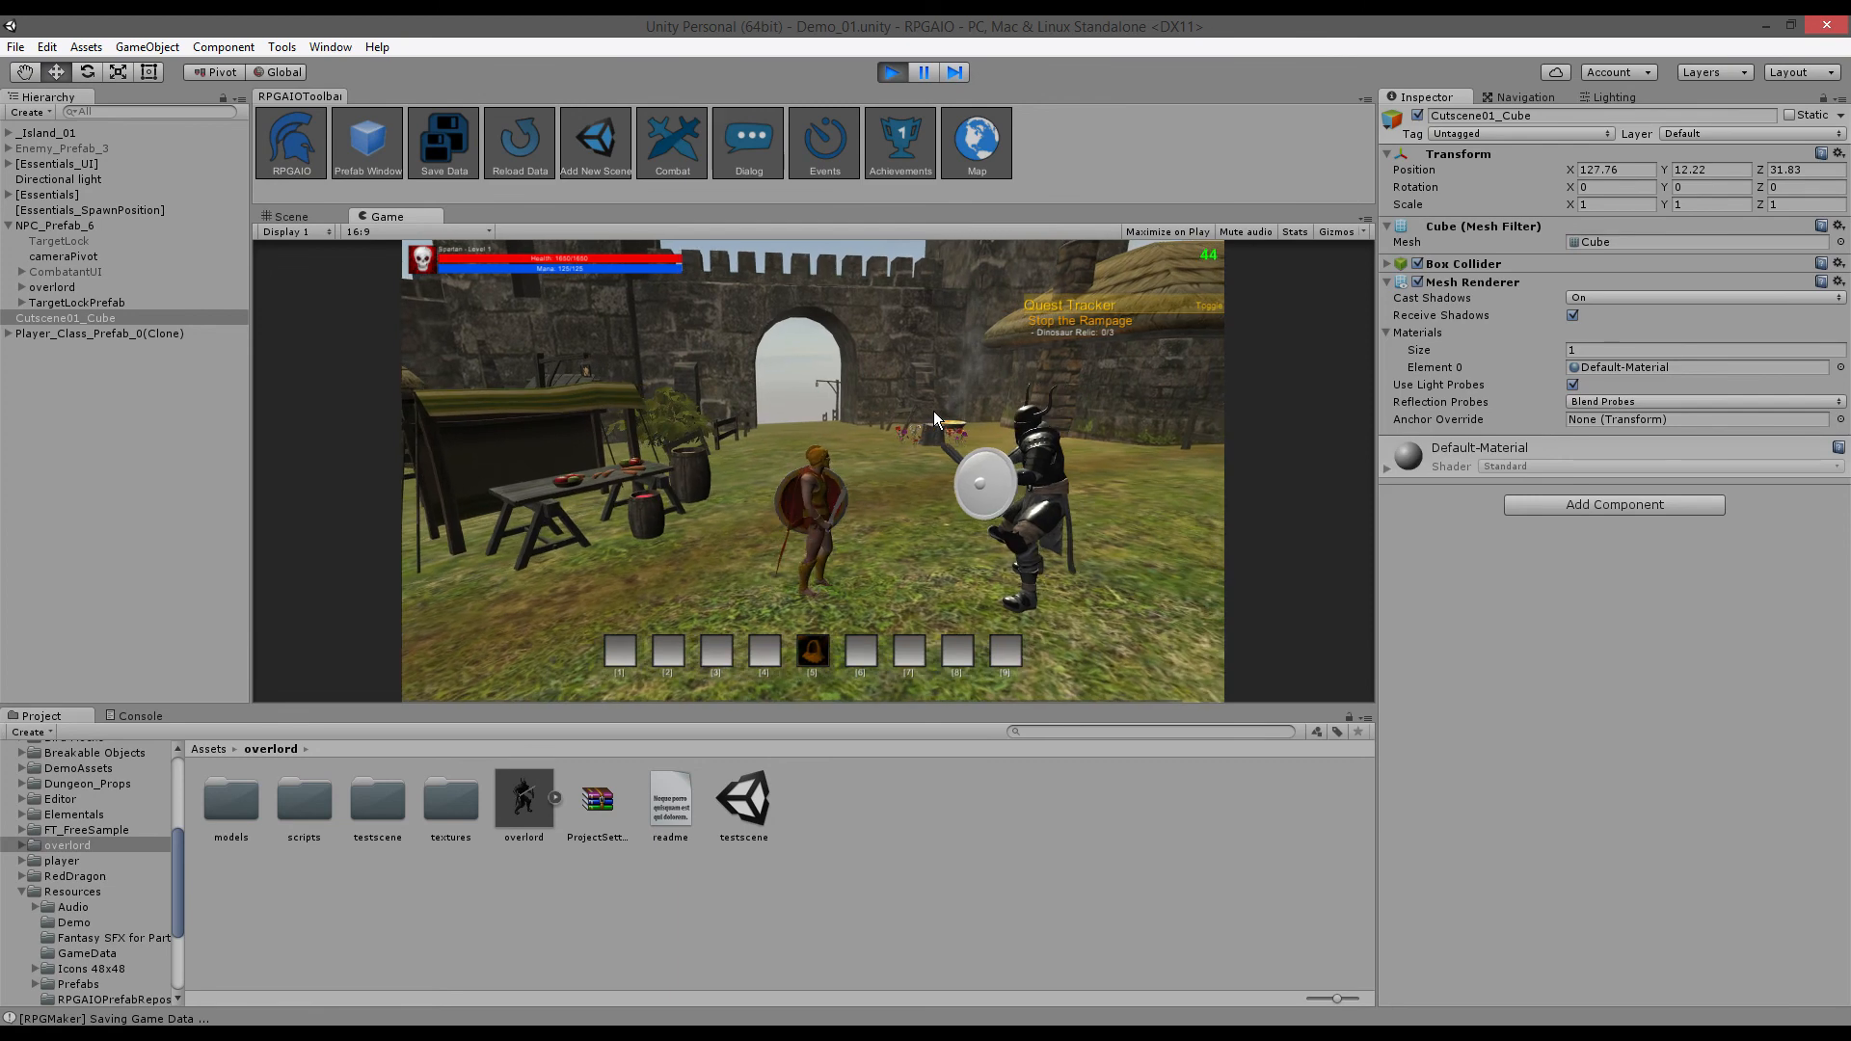